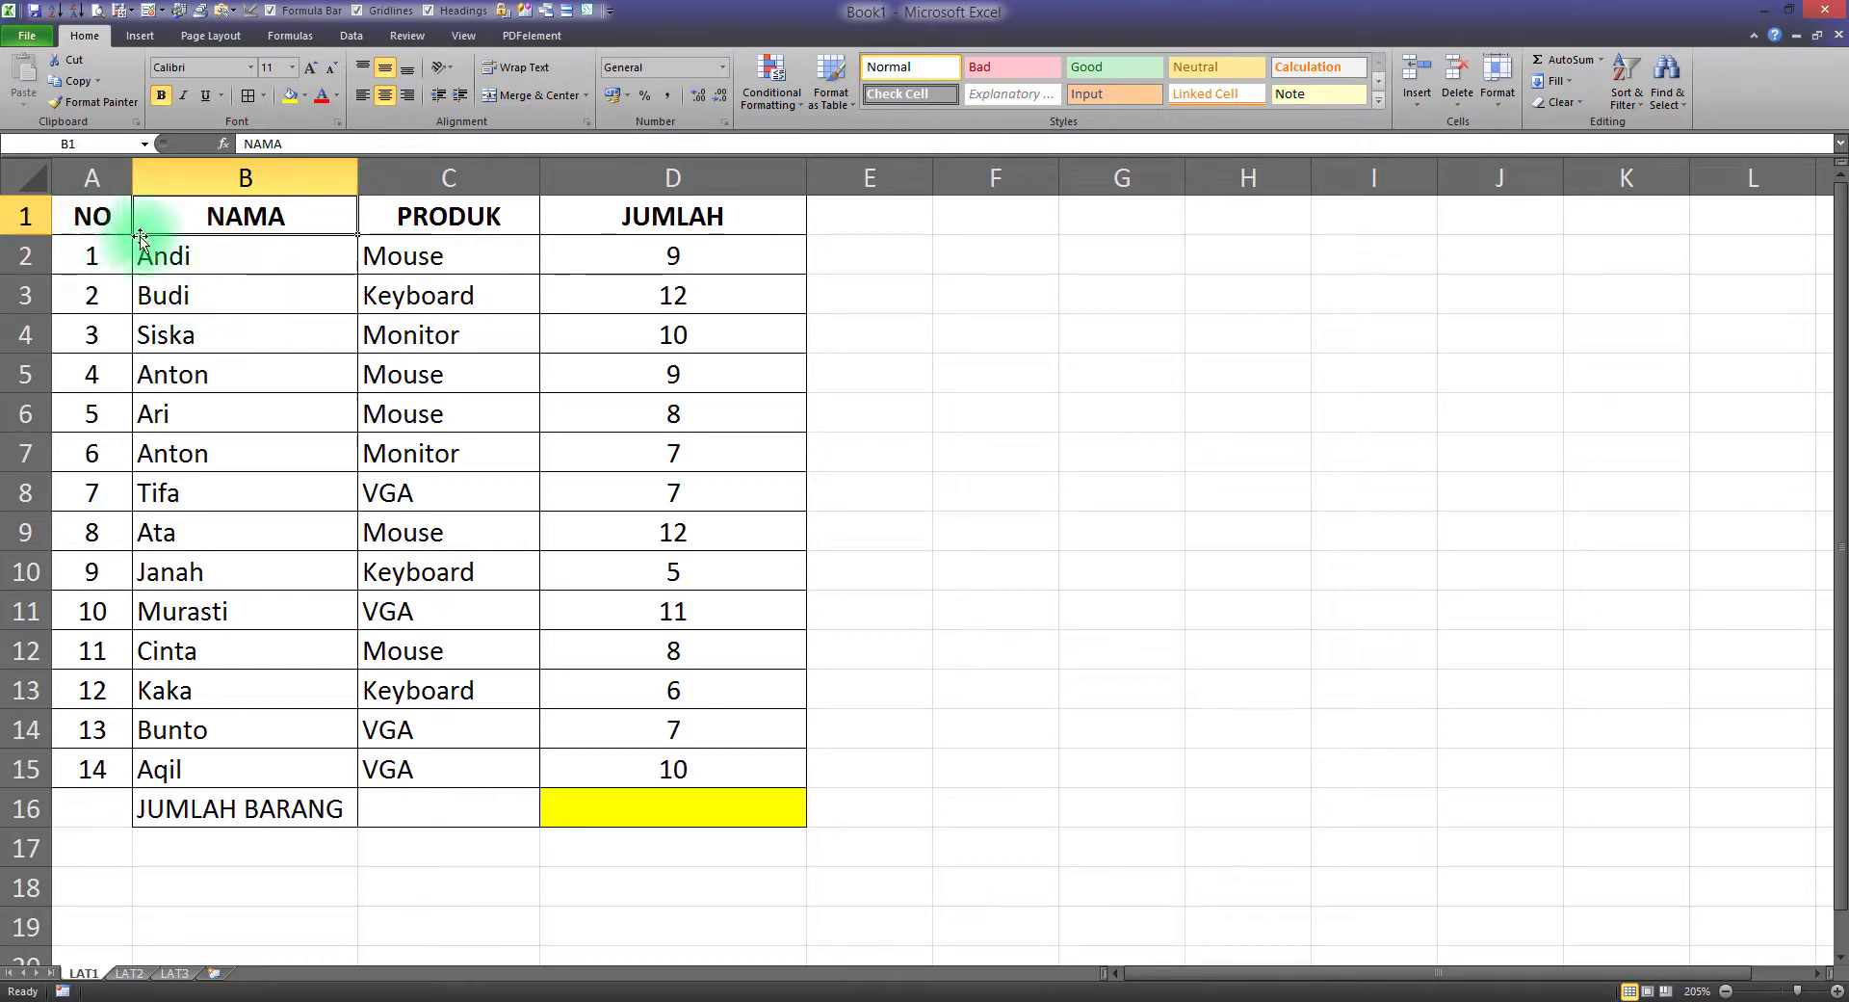
Total the JUMLAH quantities D2:D15 into the yellow cell D16 with AutoSum
click(670, 216)
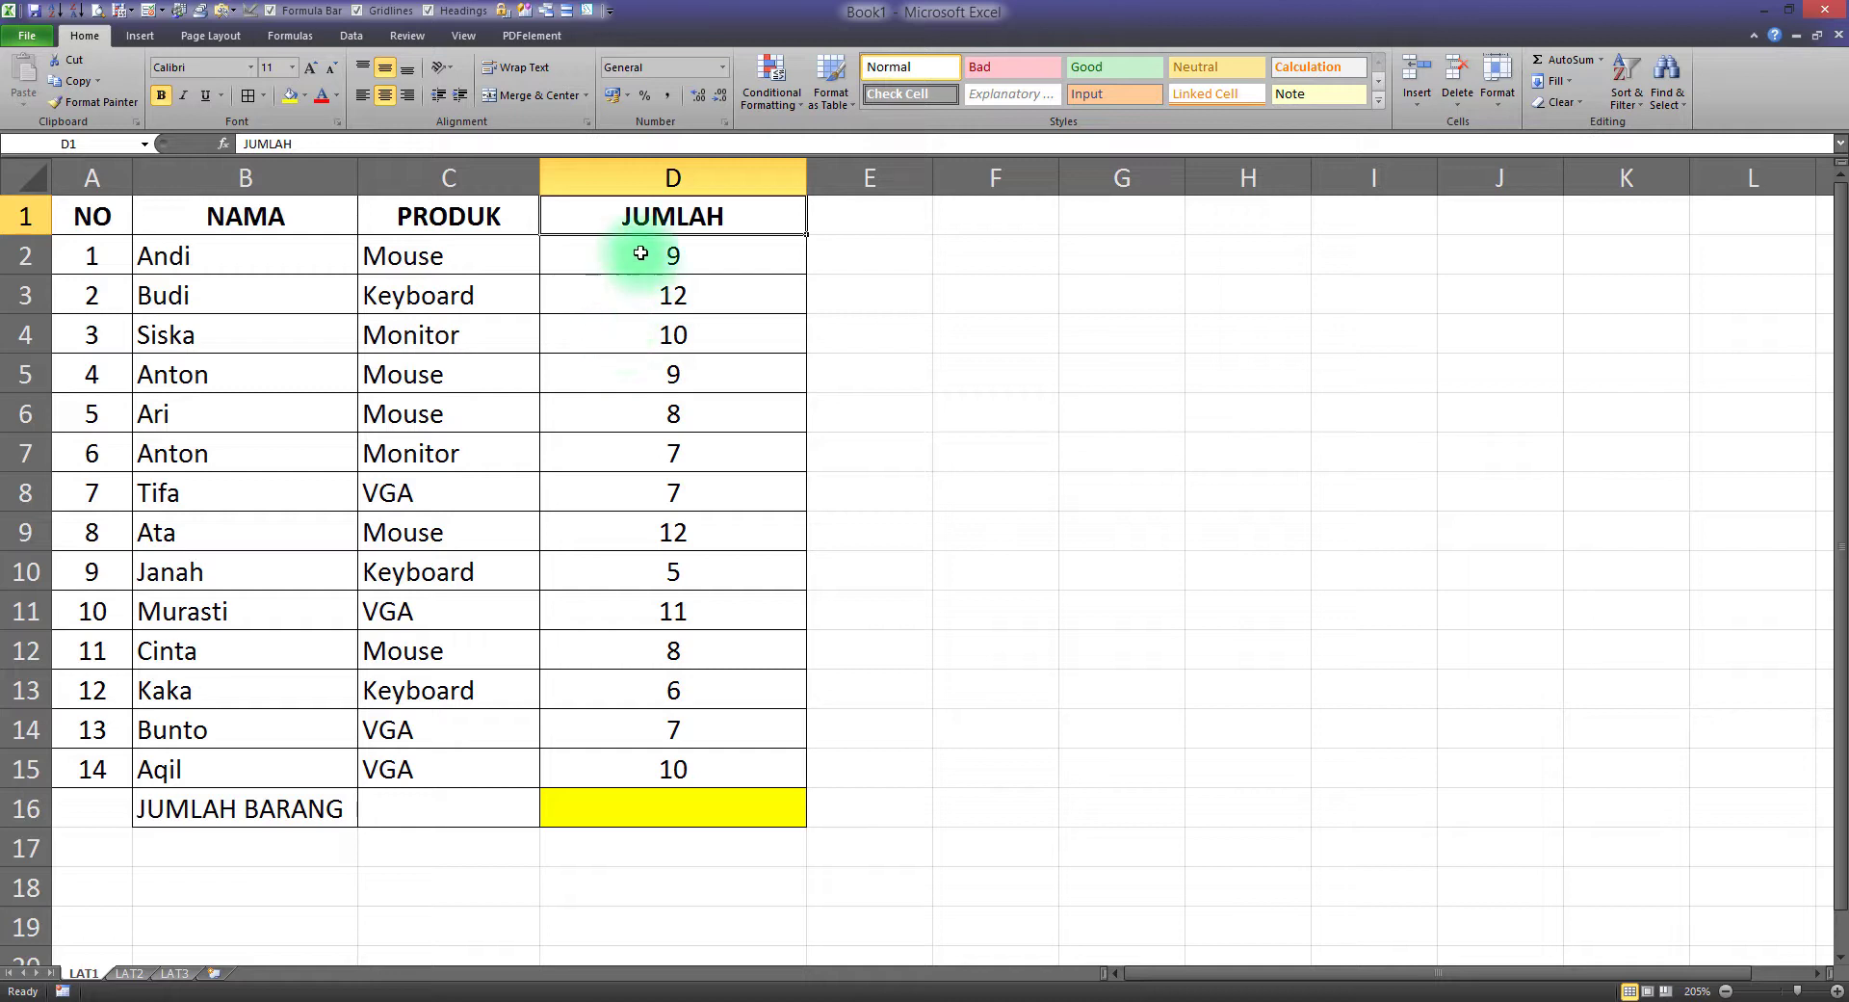
drag(636, 256, 638, 777)
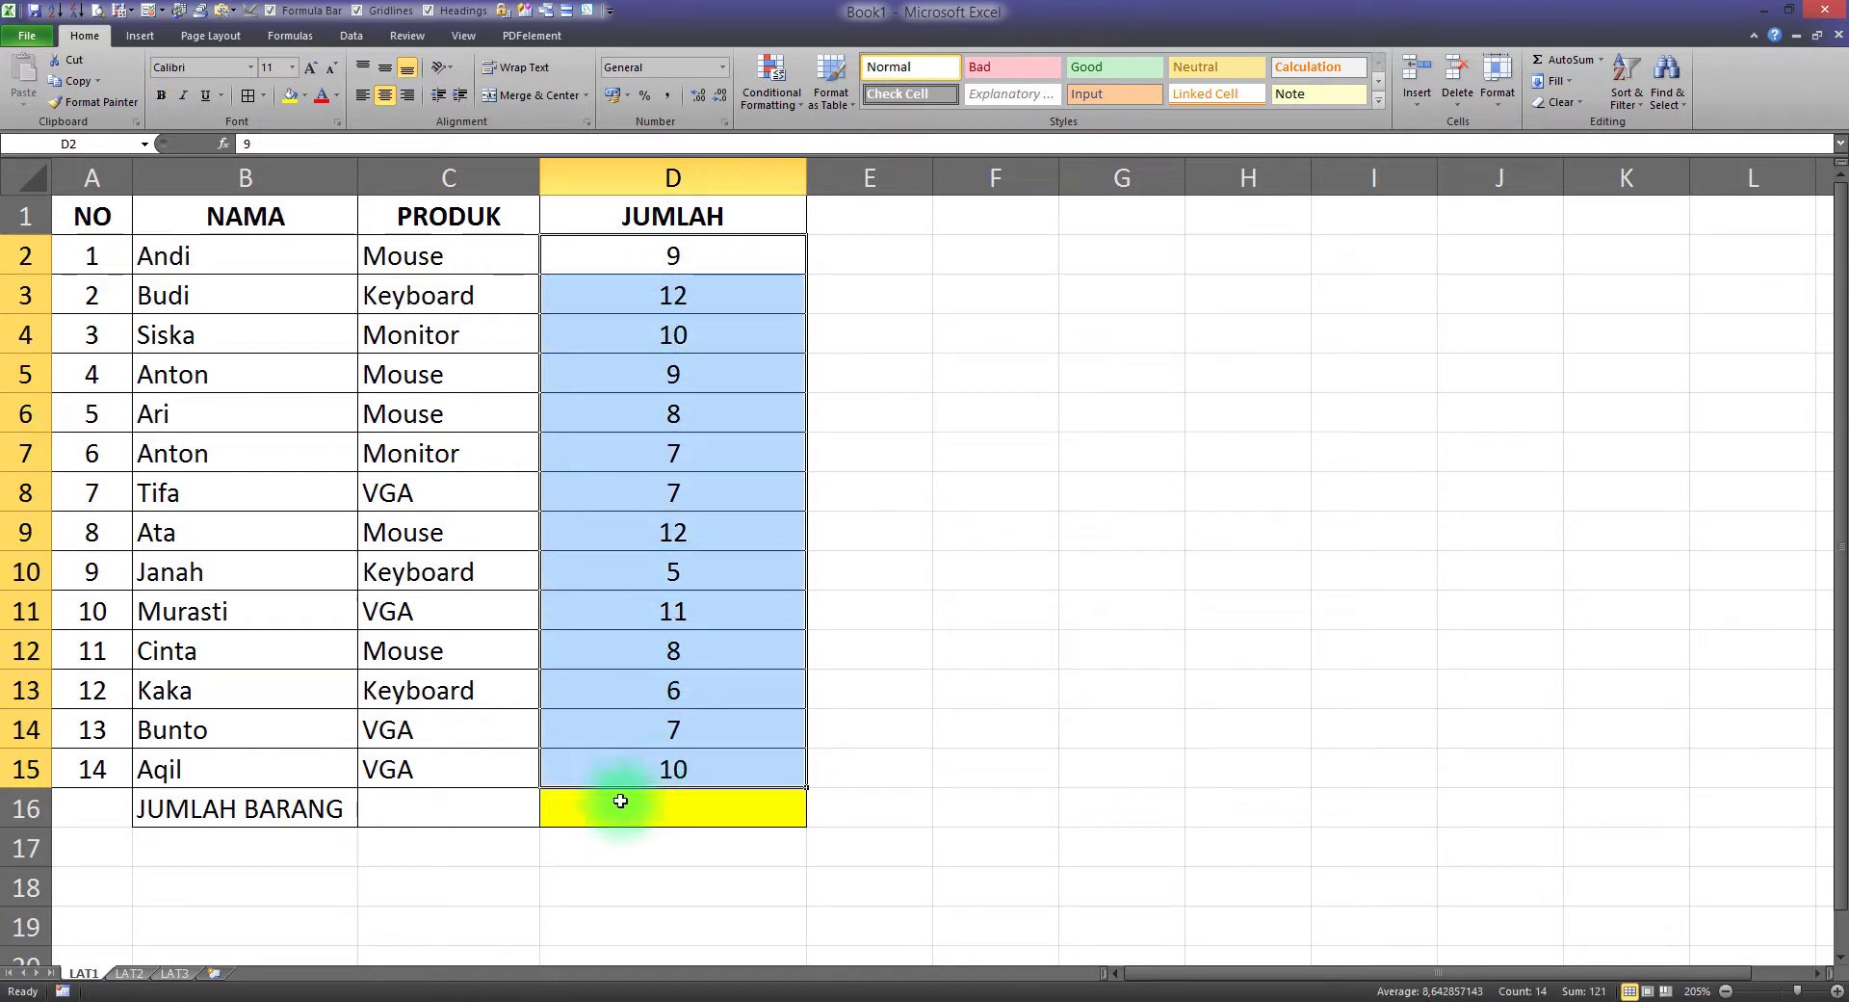
click(635, 800)
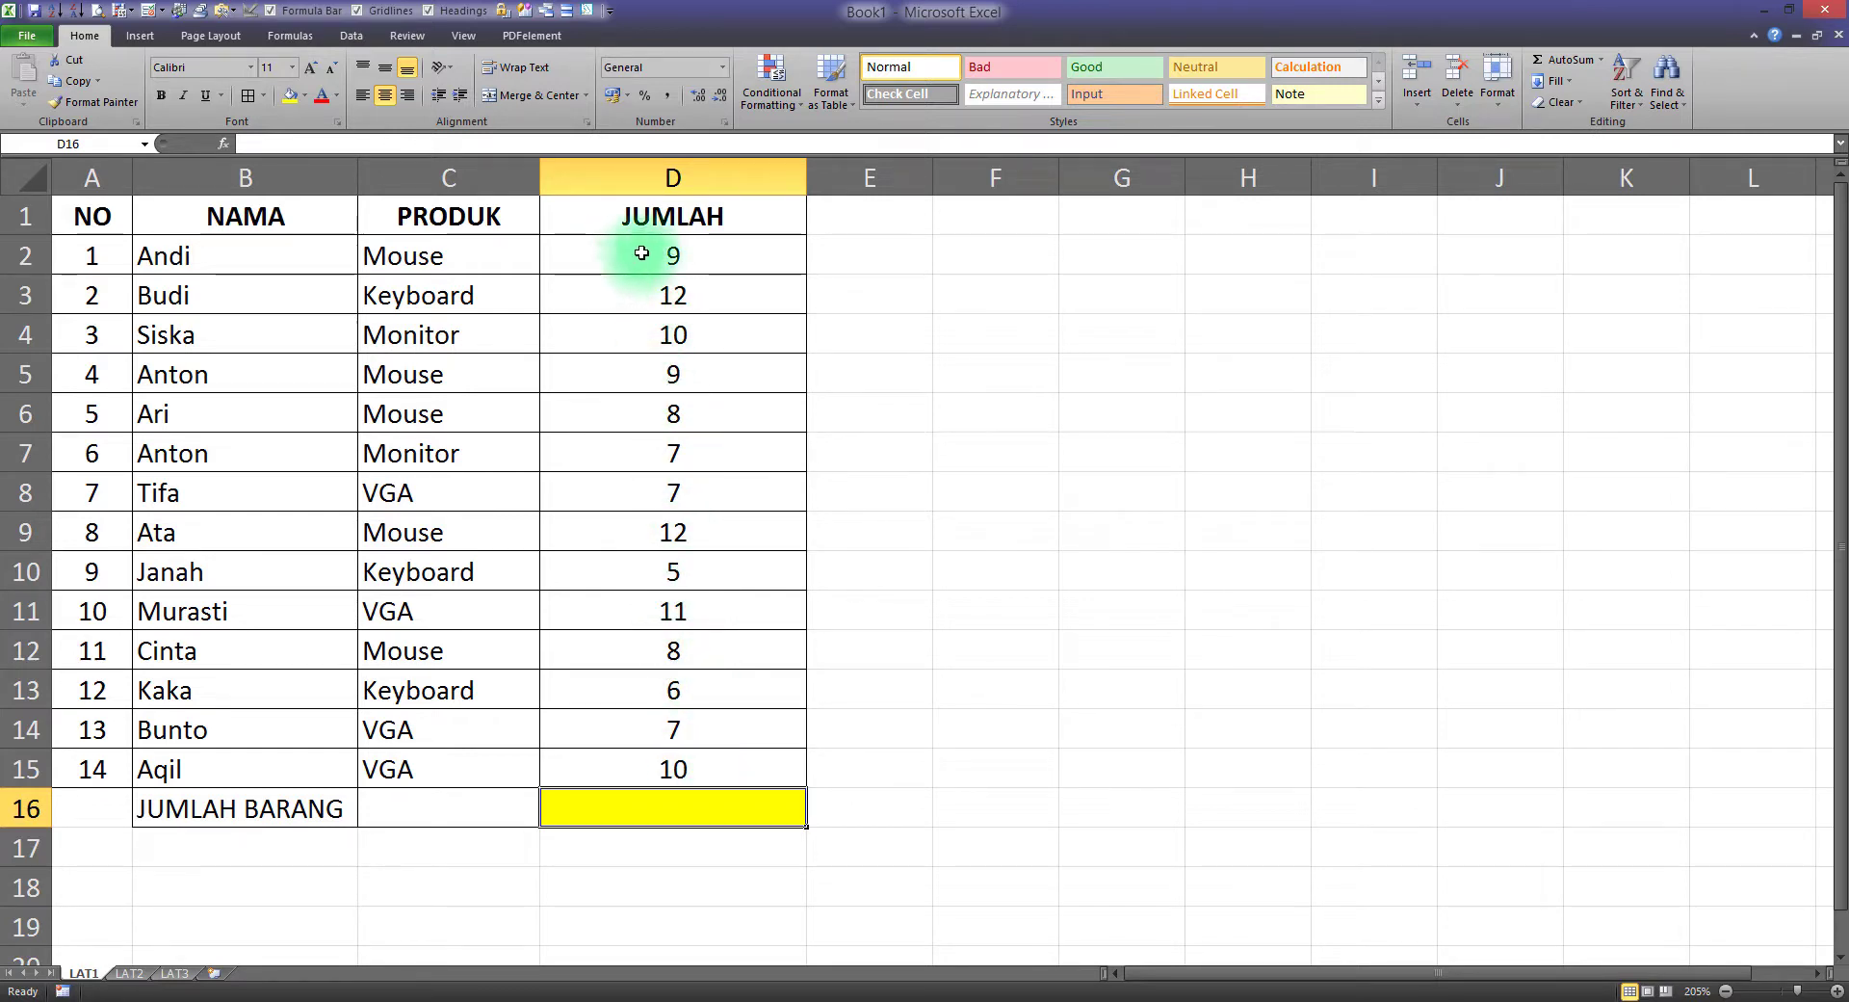
drag(649, 256, 655, 768)
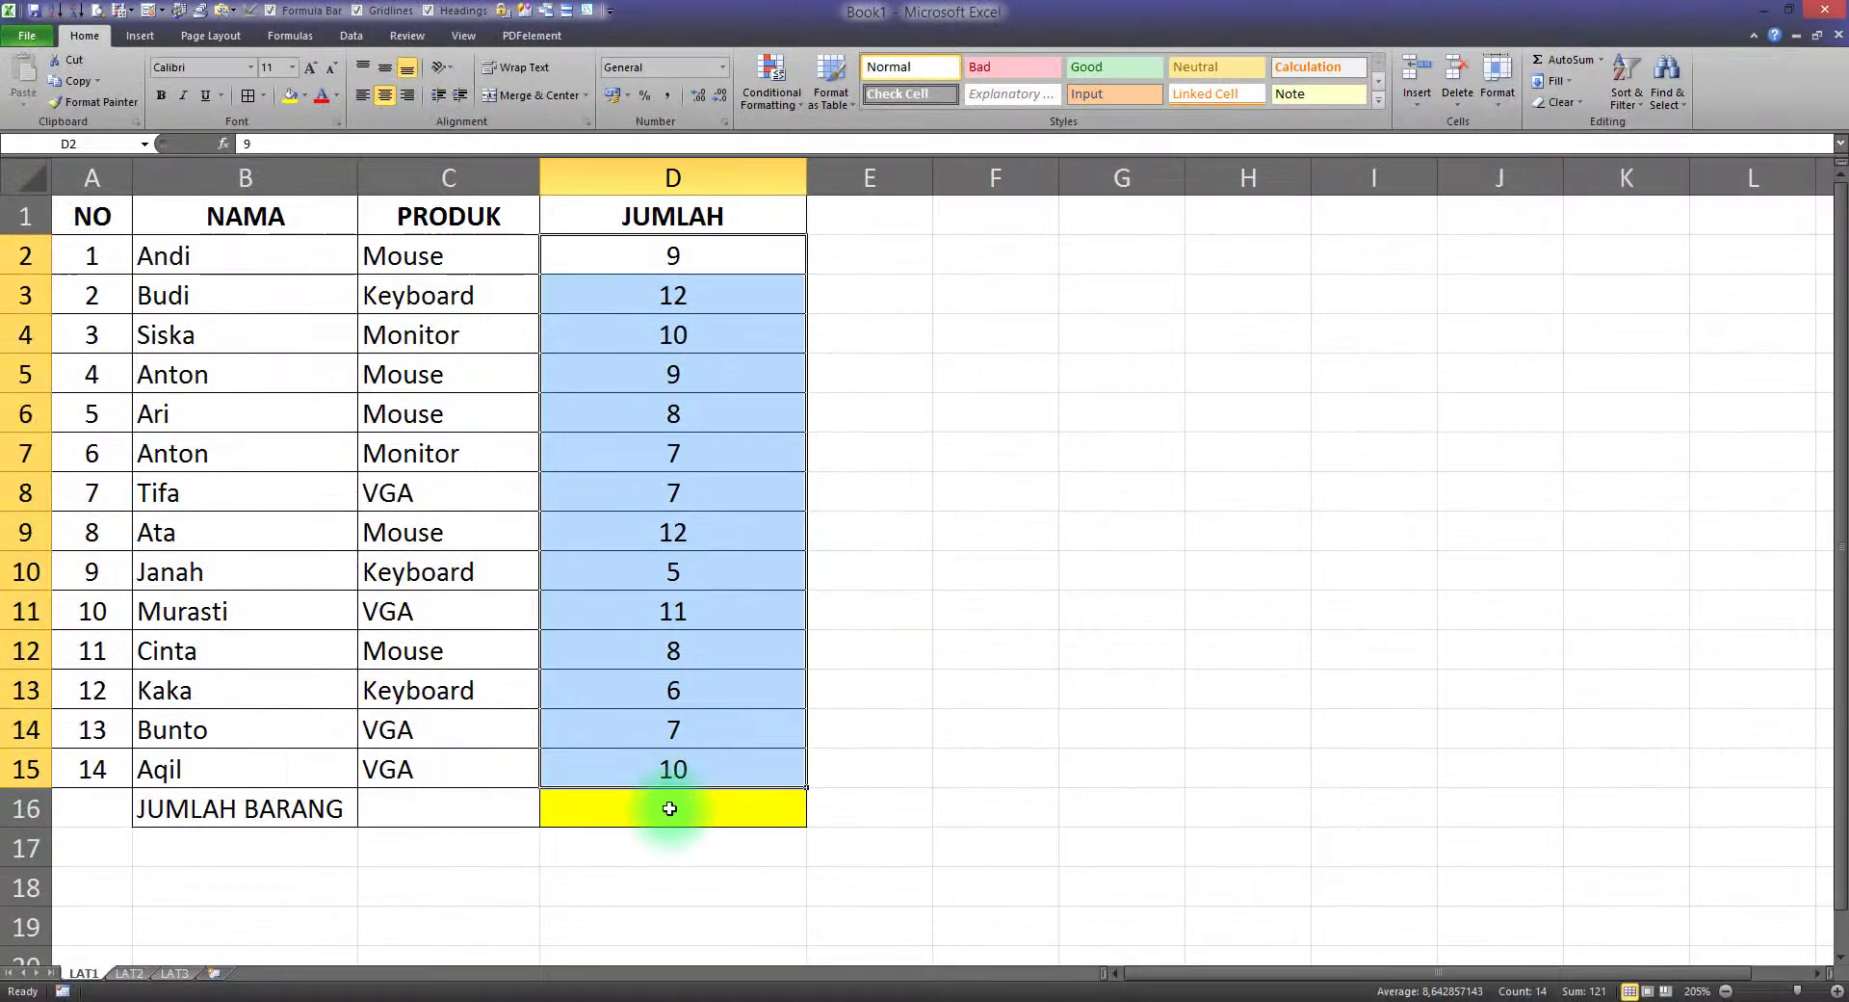
click(1595, 72)
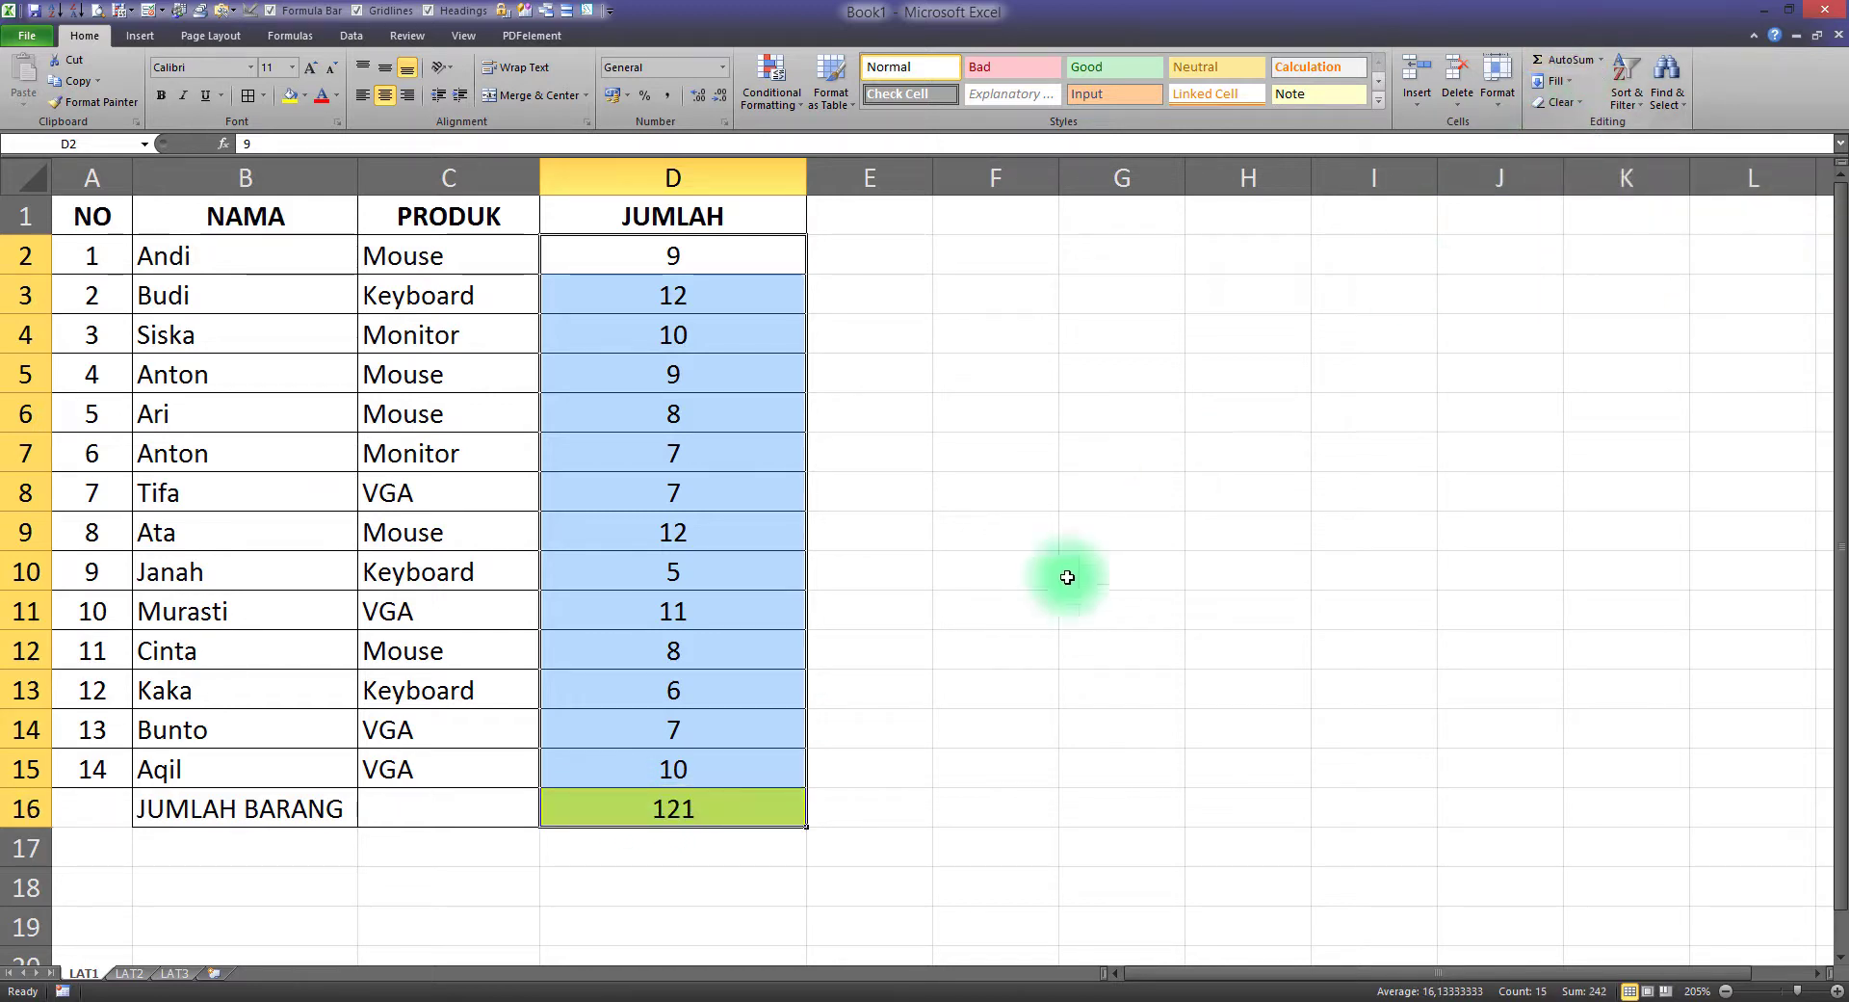
Inspect the range references in D16's SUM formula and delete the formula from the cell
click(706, 818)
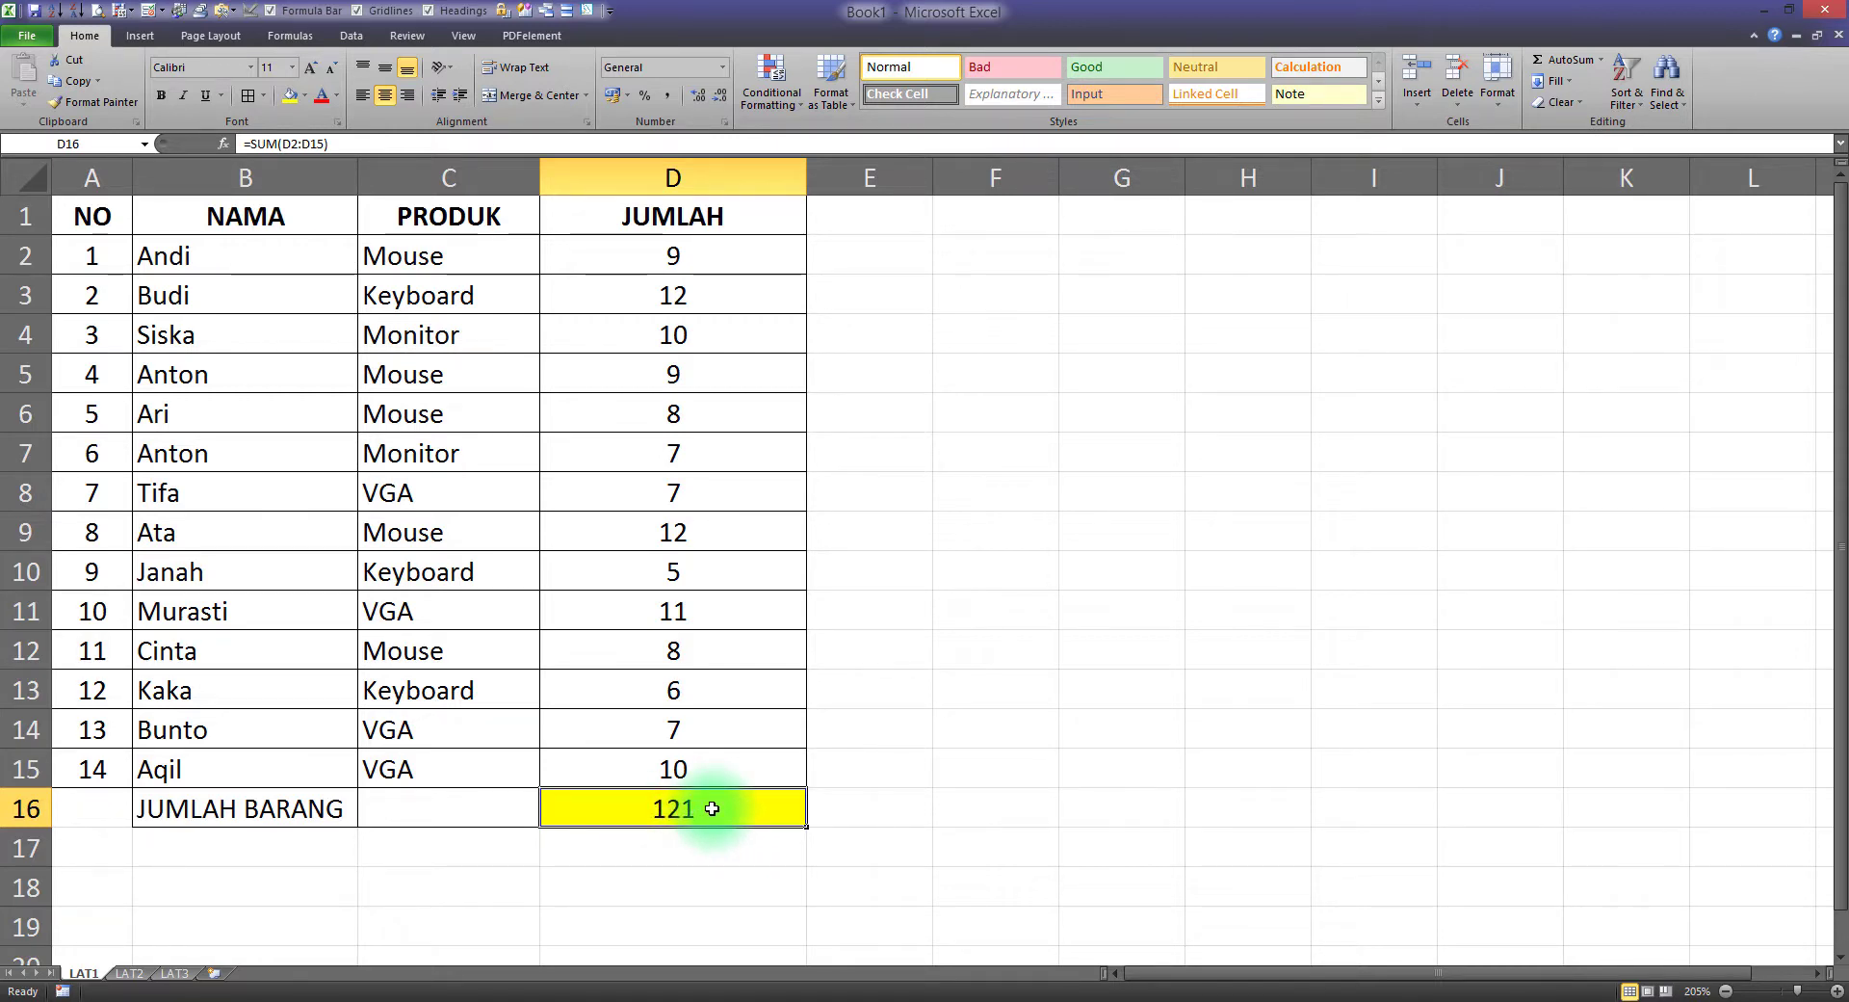
double_click(712, 808)
drag(604, 811, 653, 809)
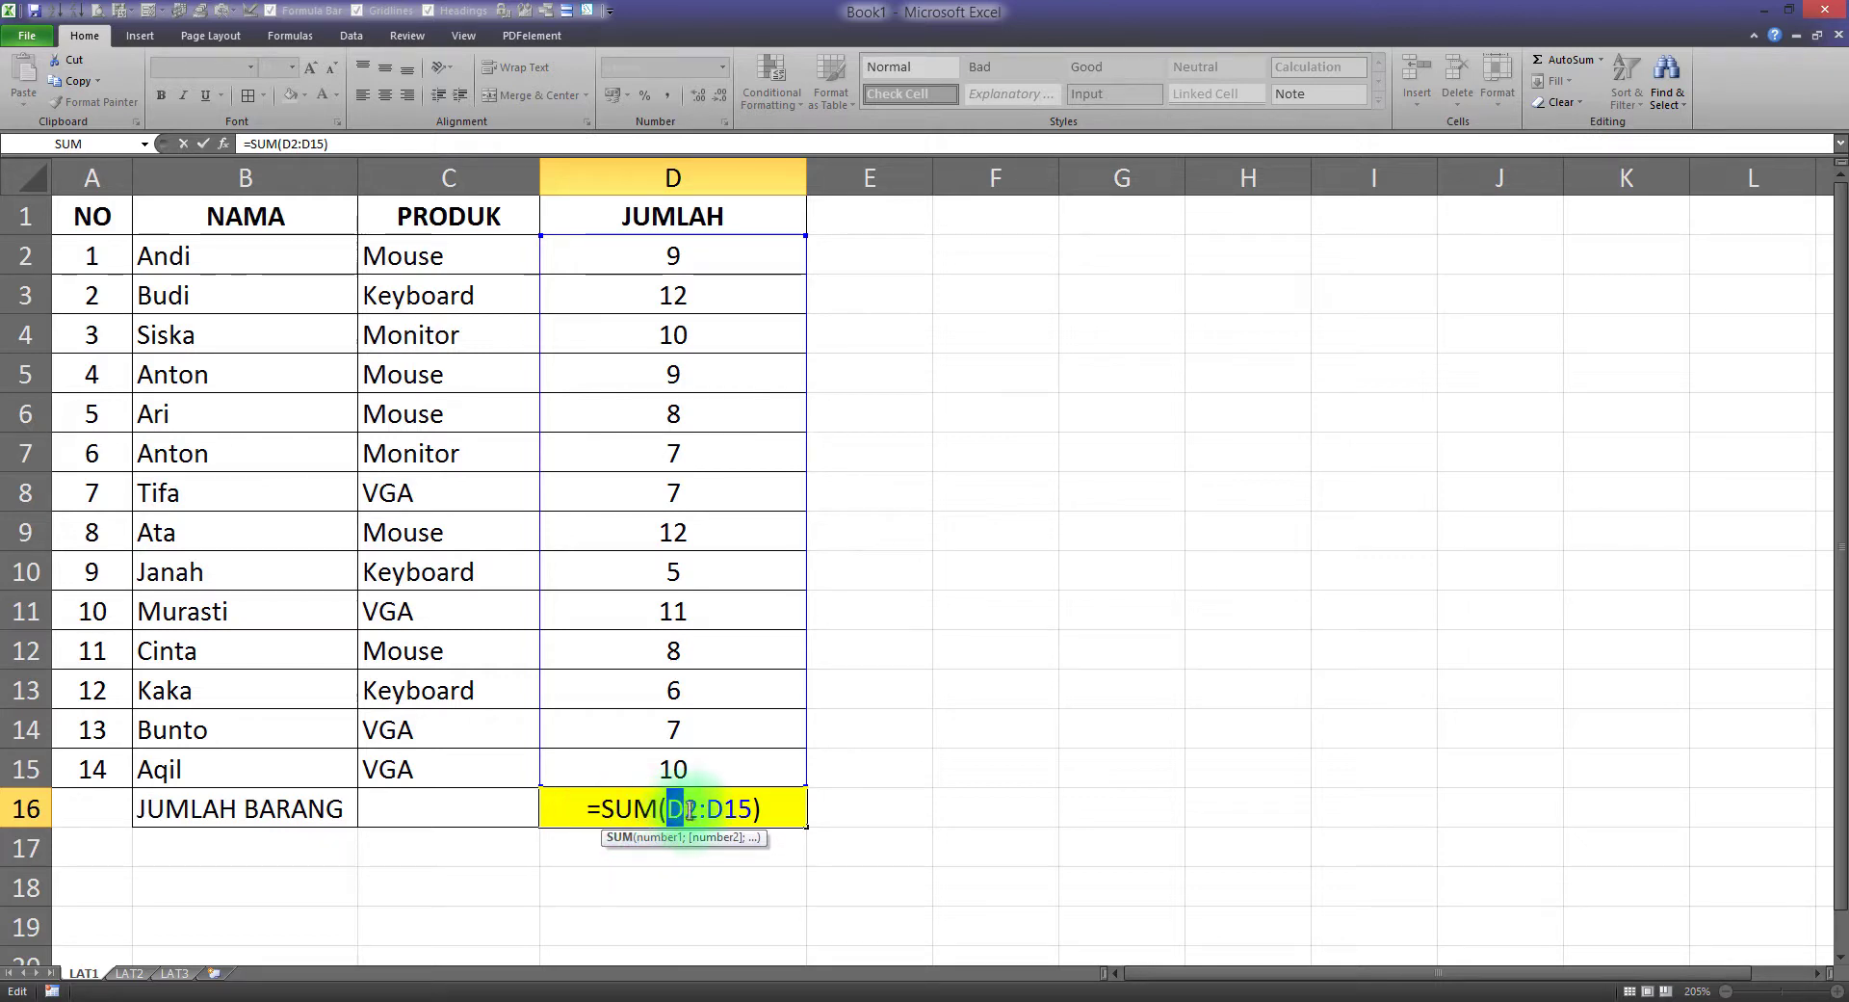
drag(710, 808, 754, 808)
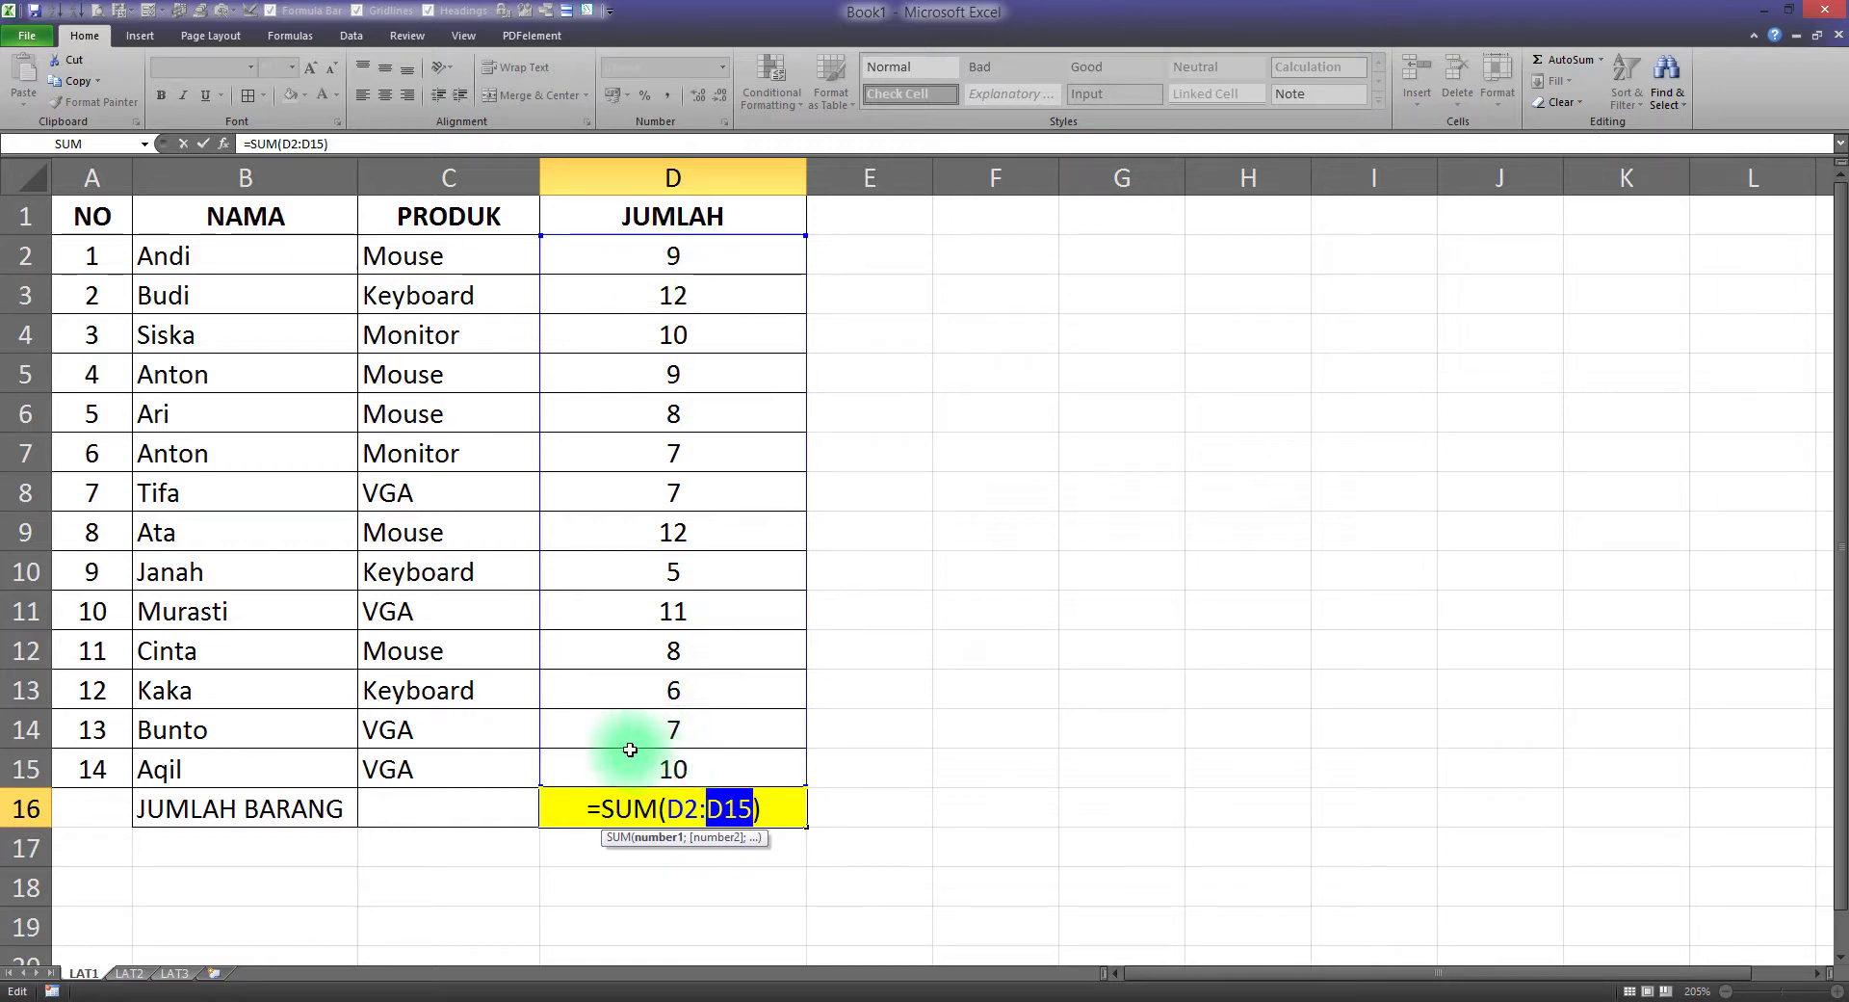
drag(786, 805, 536, 805)
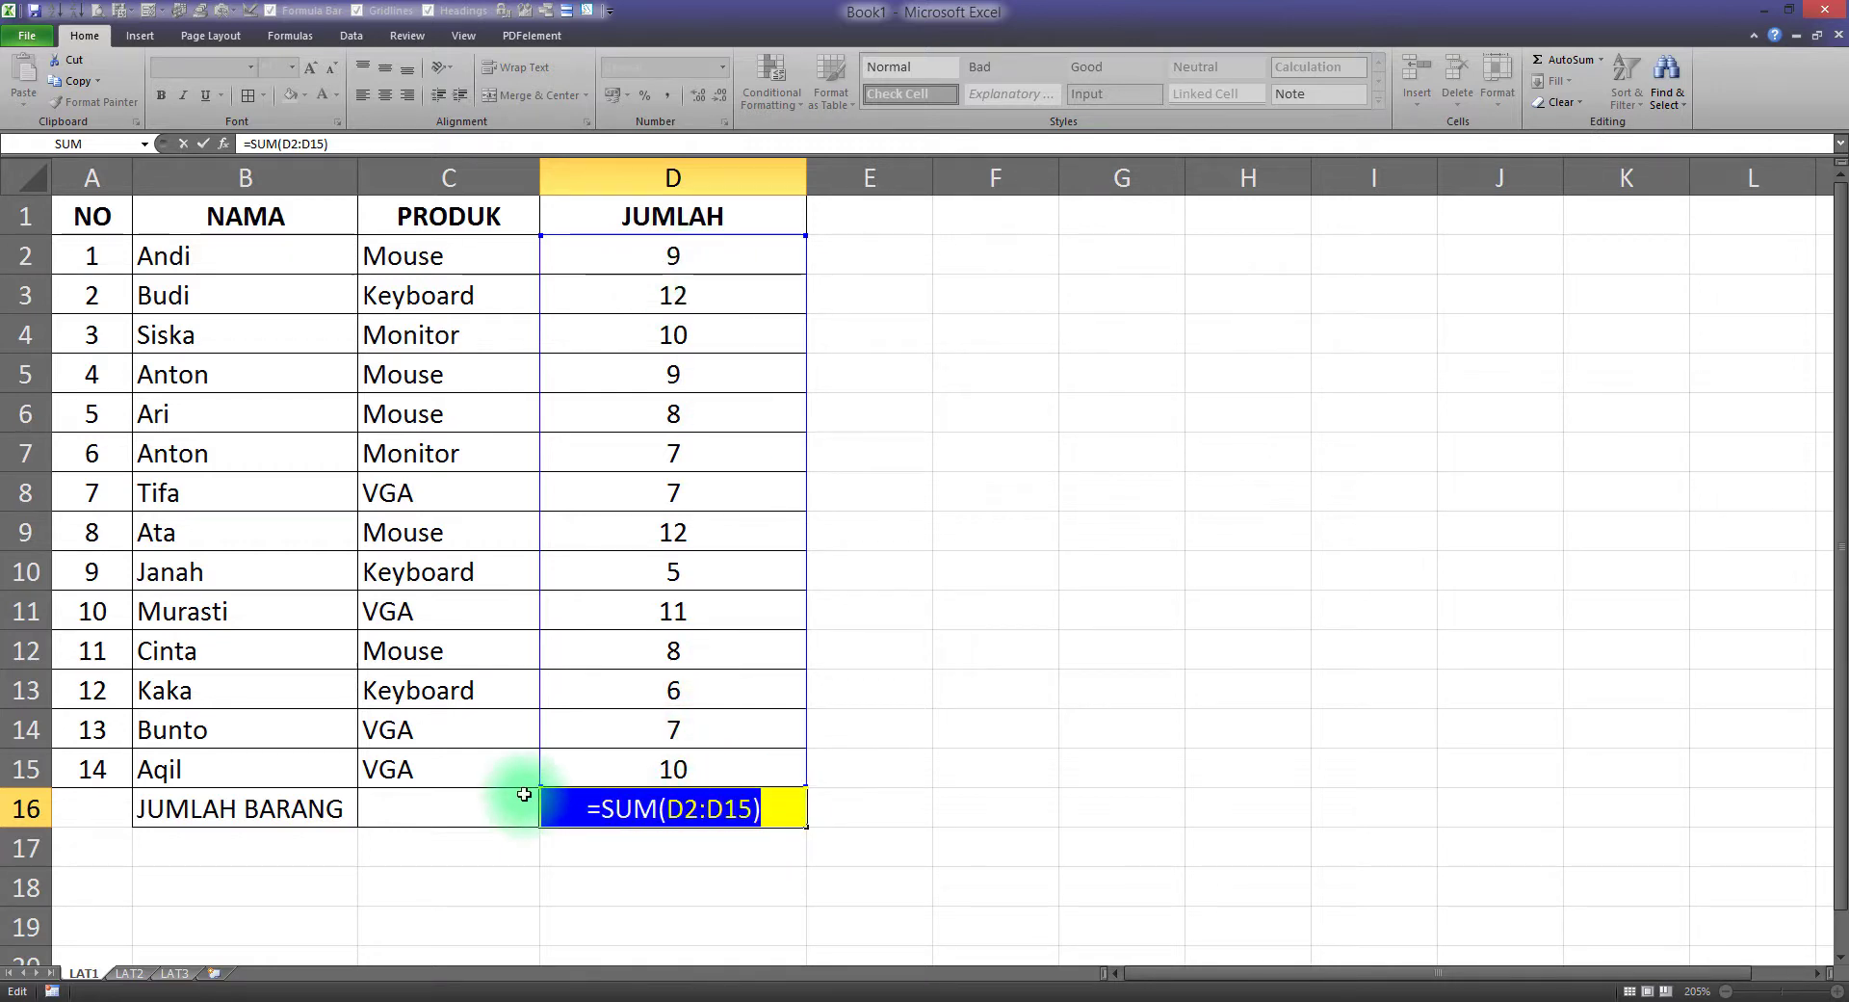
key(Delete)
click(969, 778)
Enter the formula =SUM(D2:D15) in D16 for JUMLAH BARANG and check it against its source range
click(693, 813)
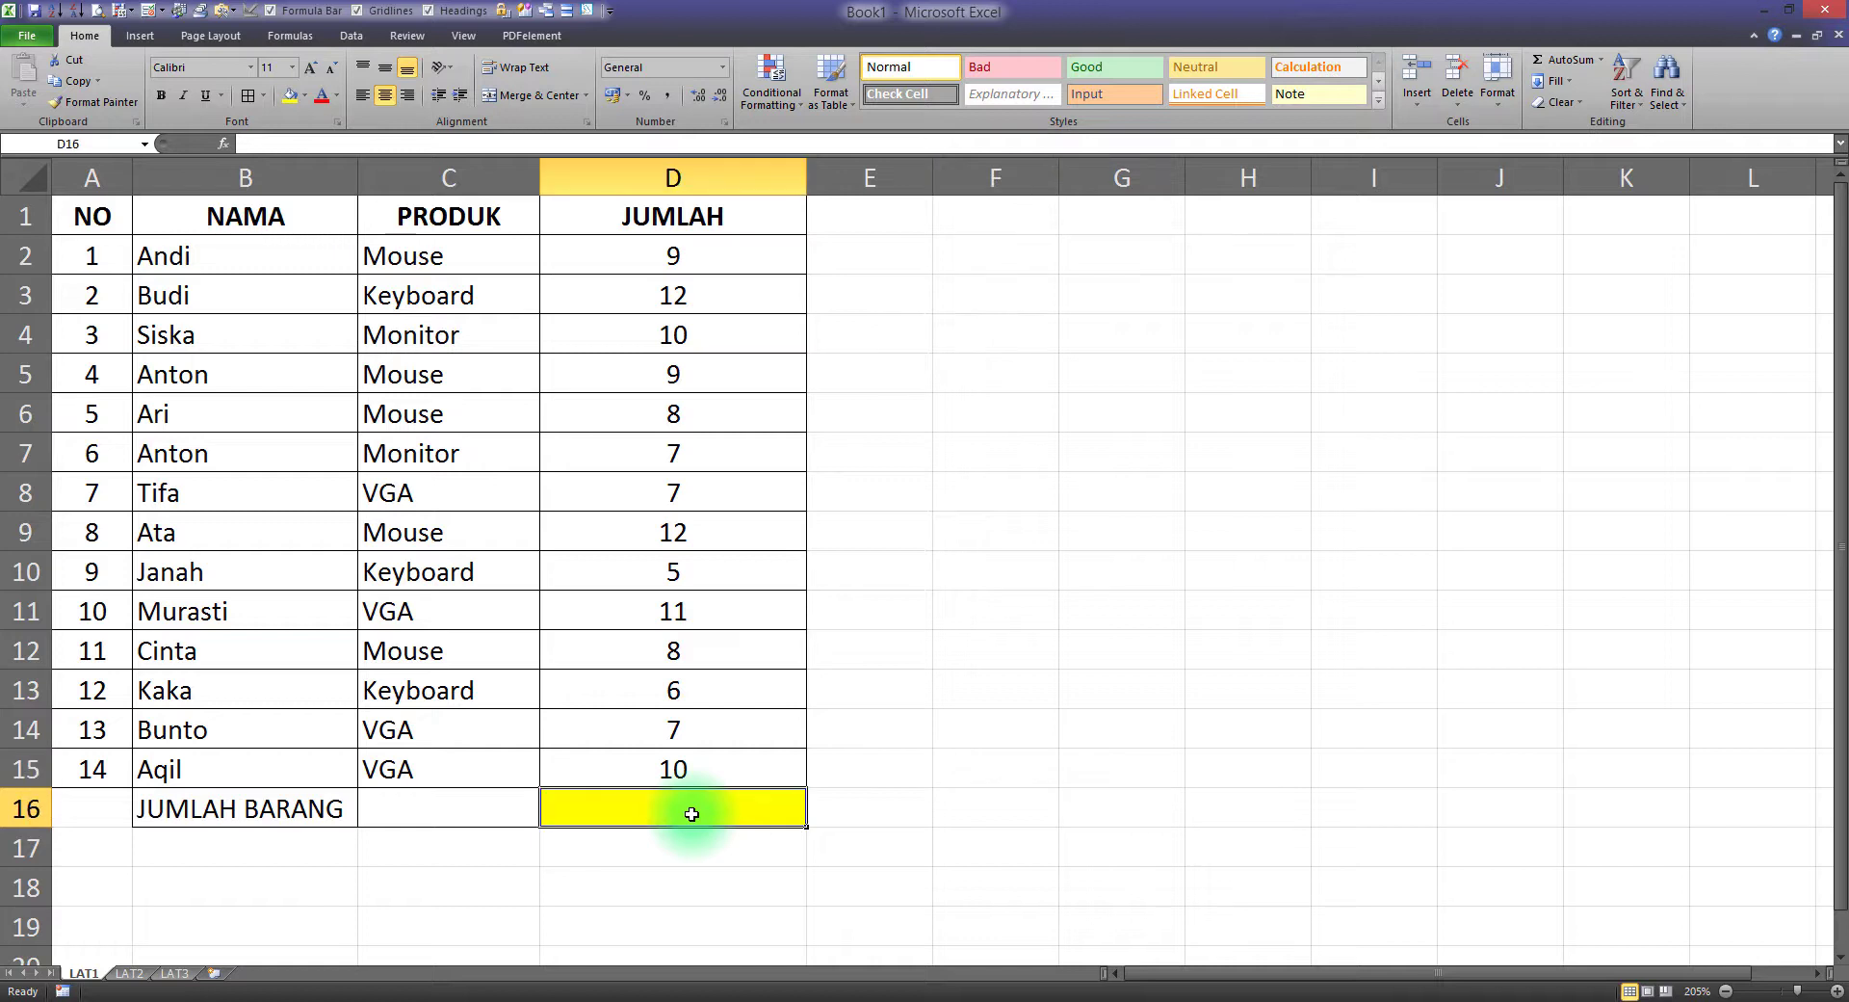
text(=sum)
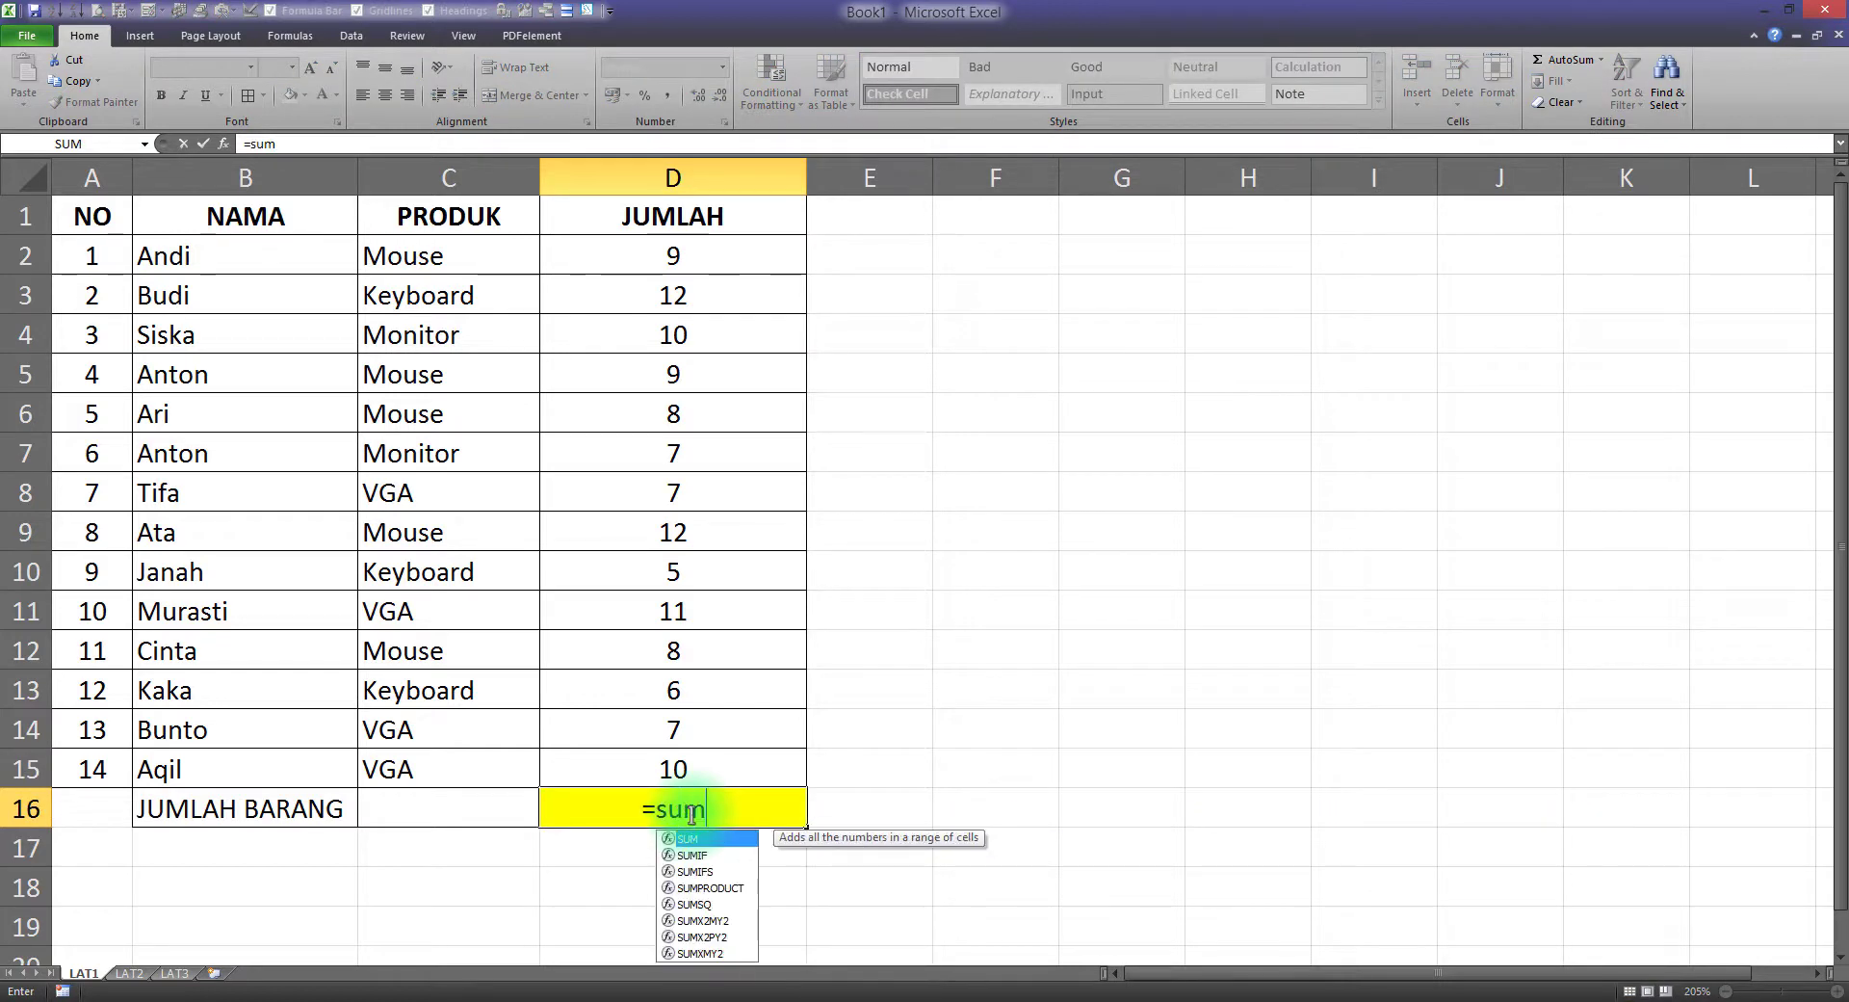
double_click(643, 811)
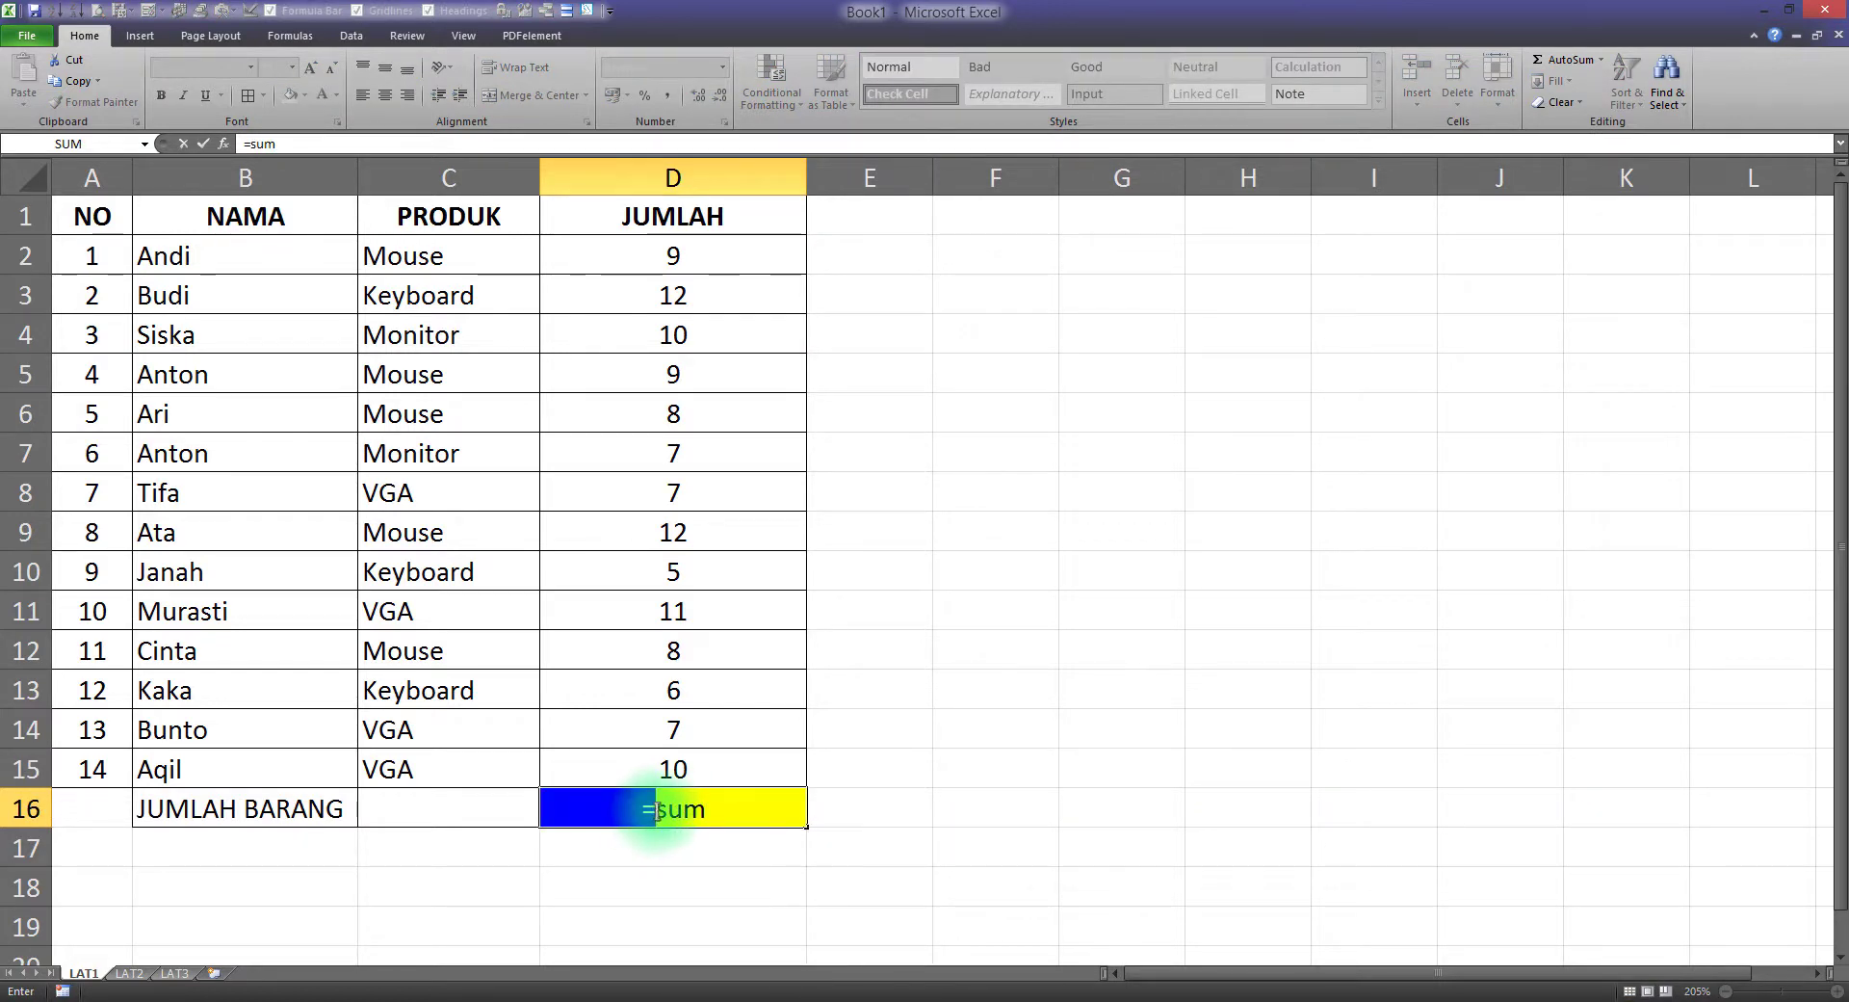
click(720, 812)
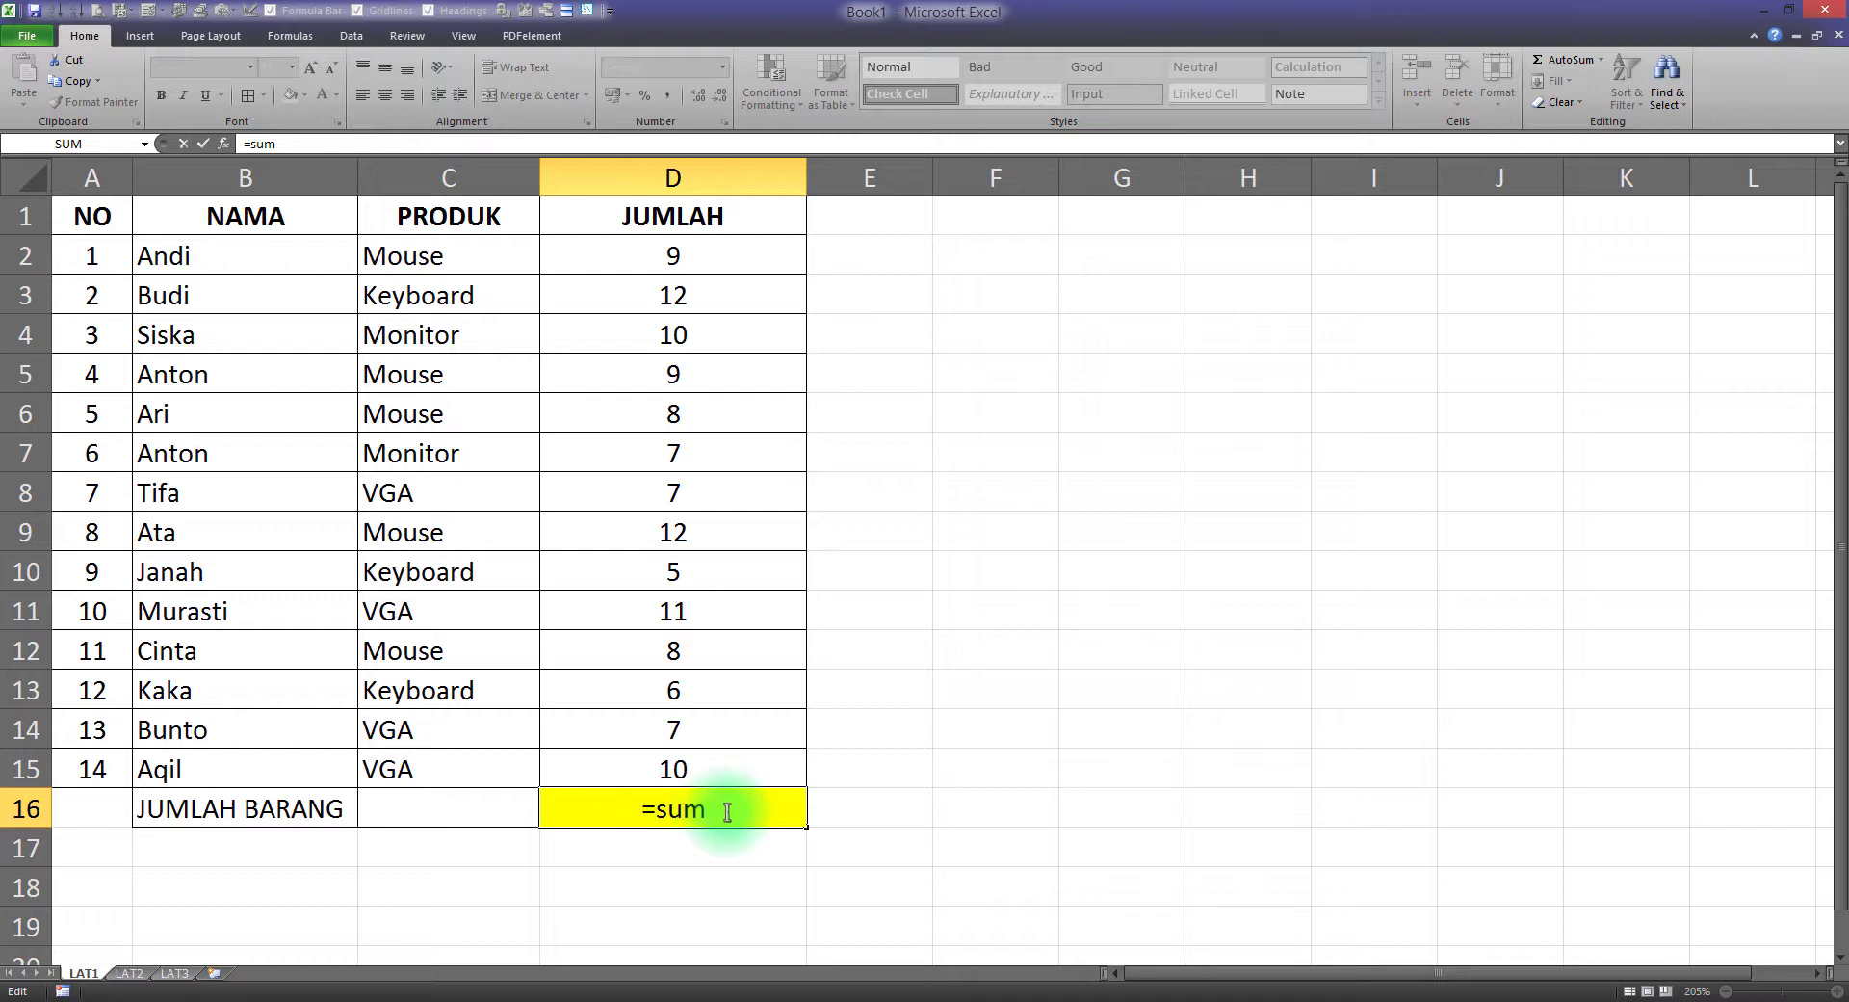
drag(669, 812, 703, 812)
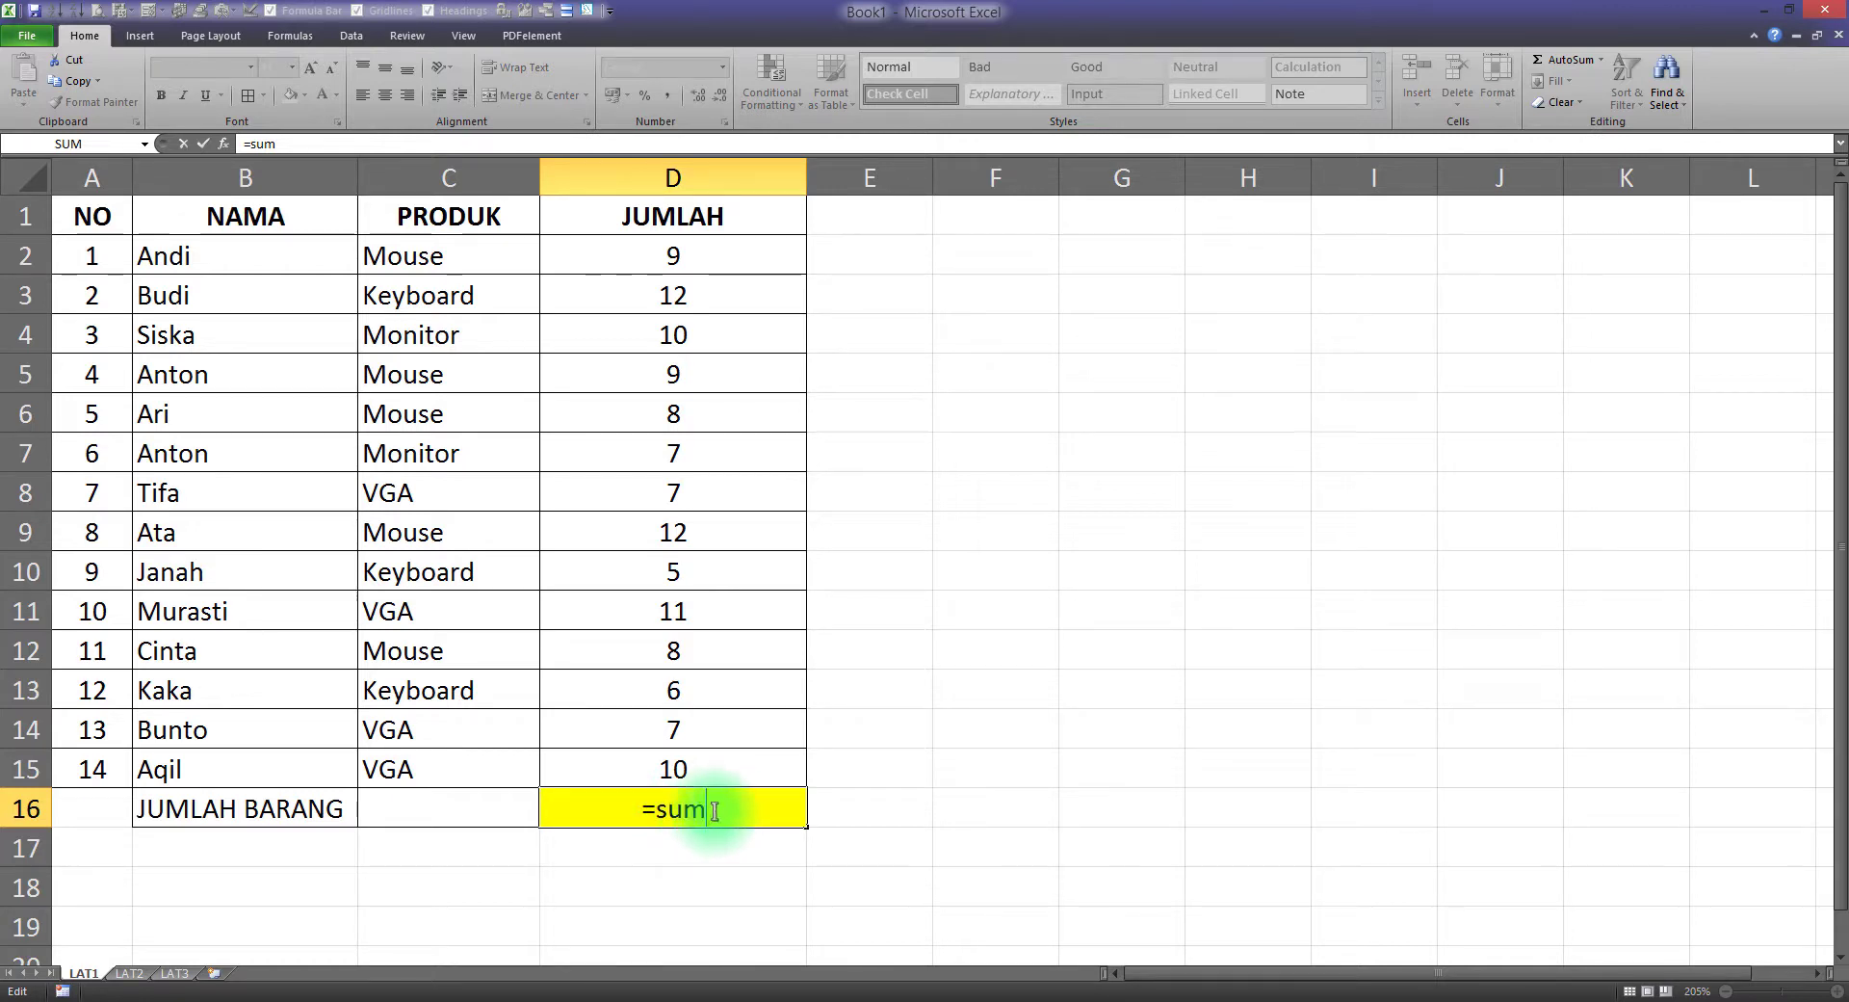
text(()
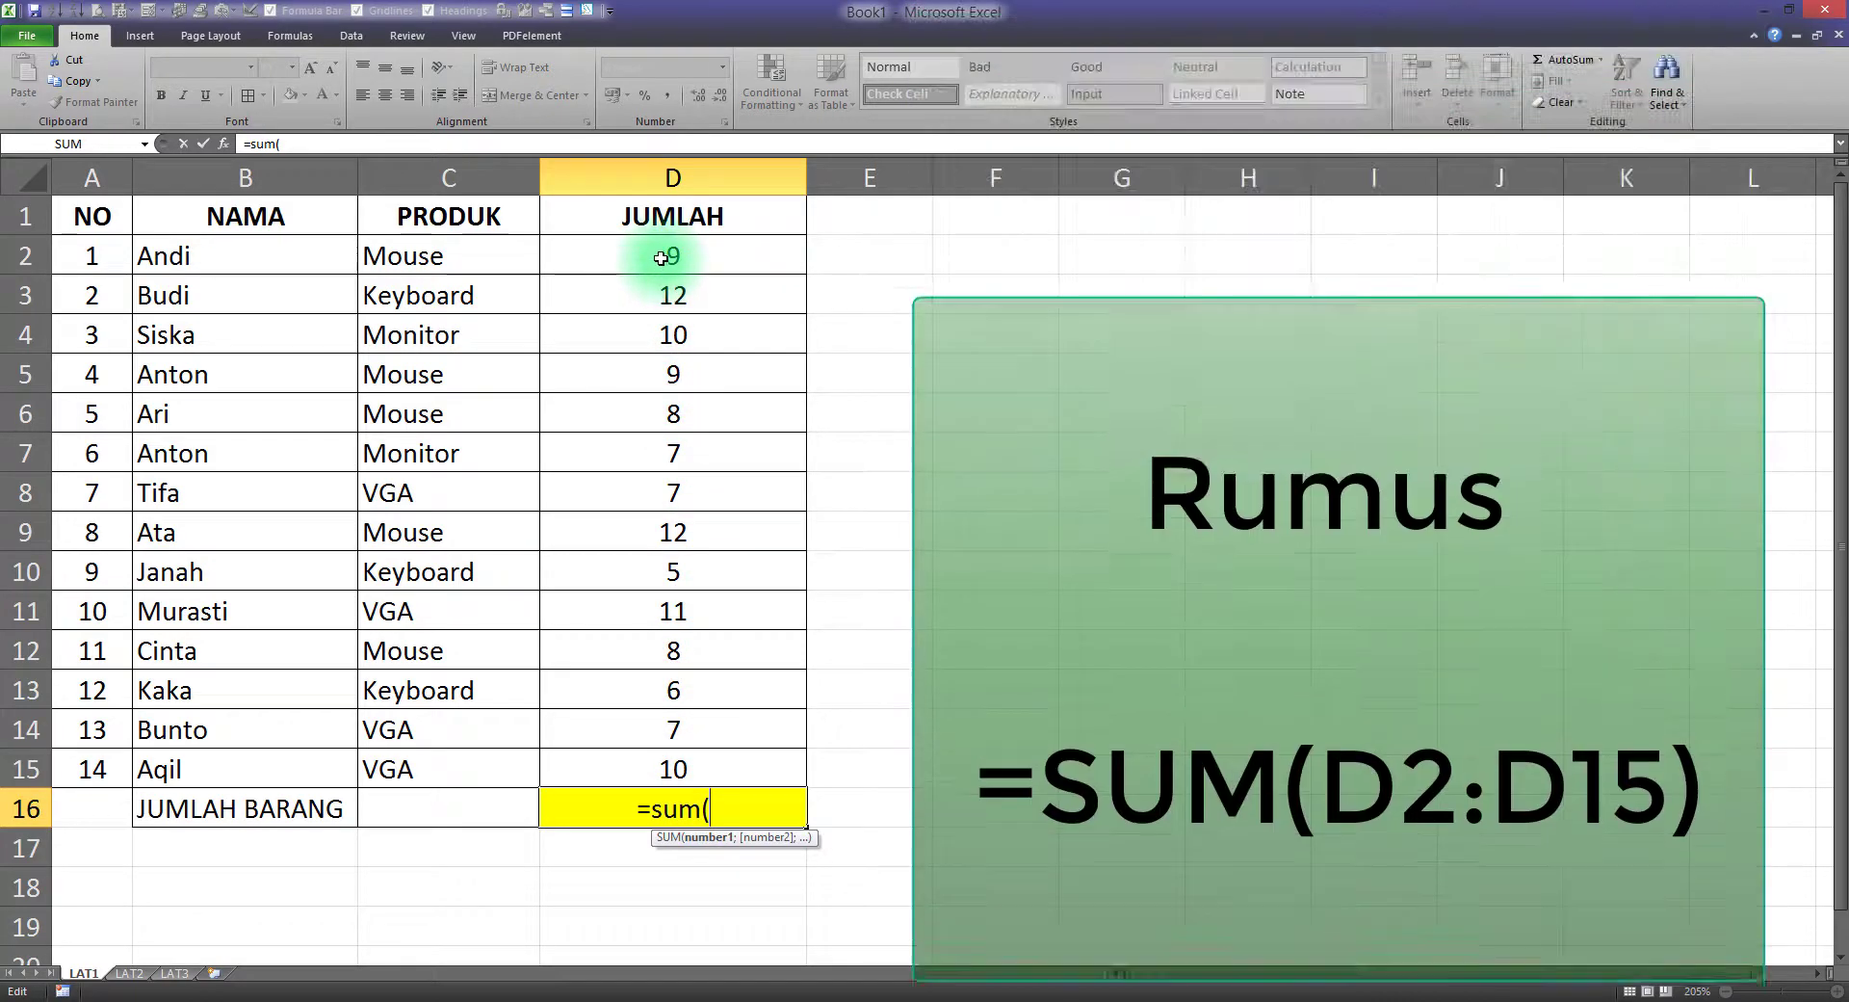
drag(661, 258, 696, 769)
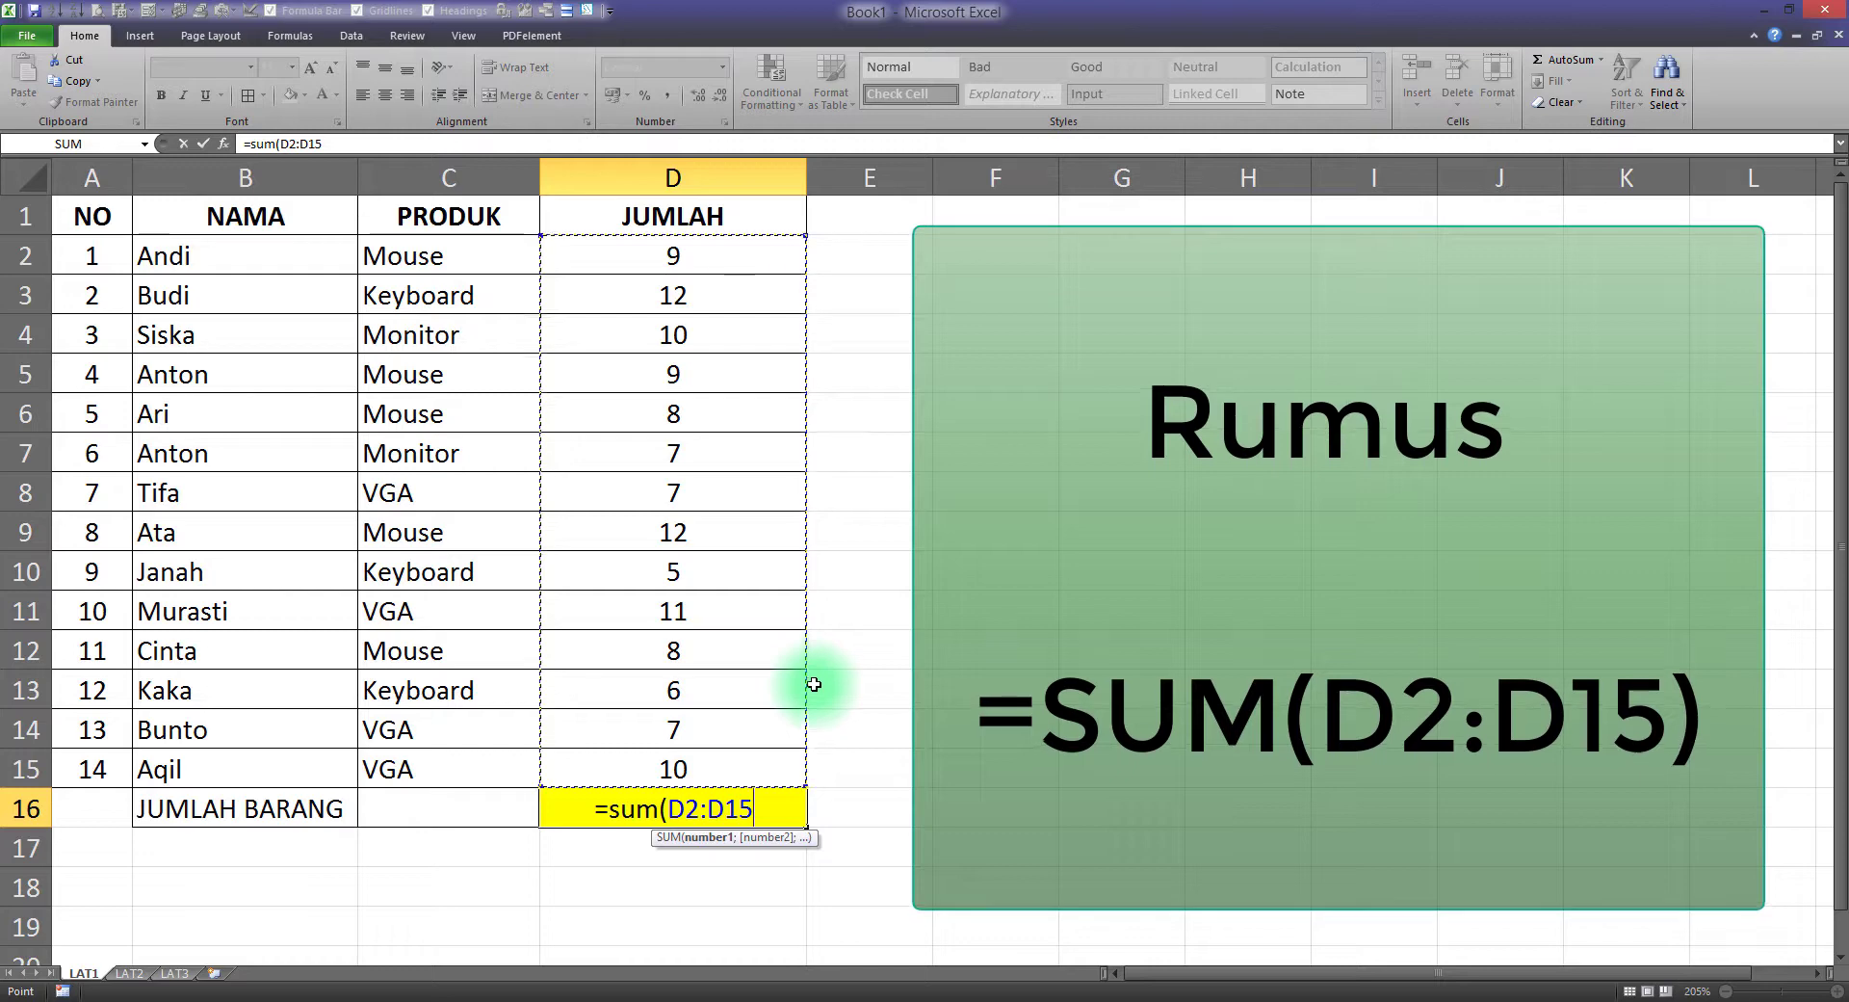
key(Return)
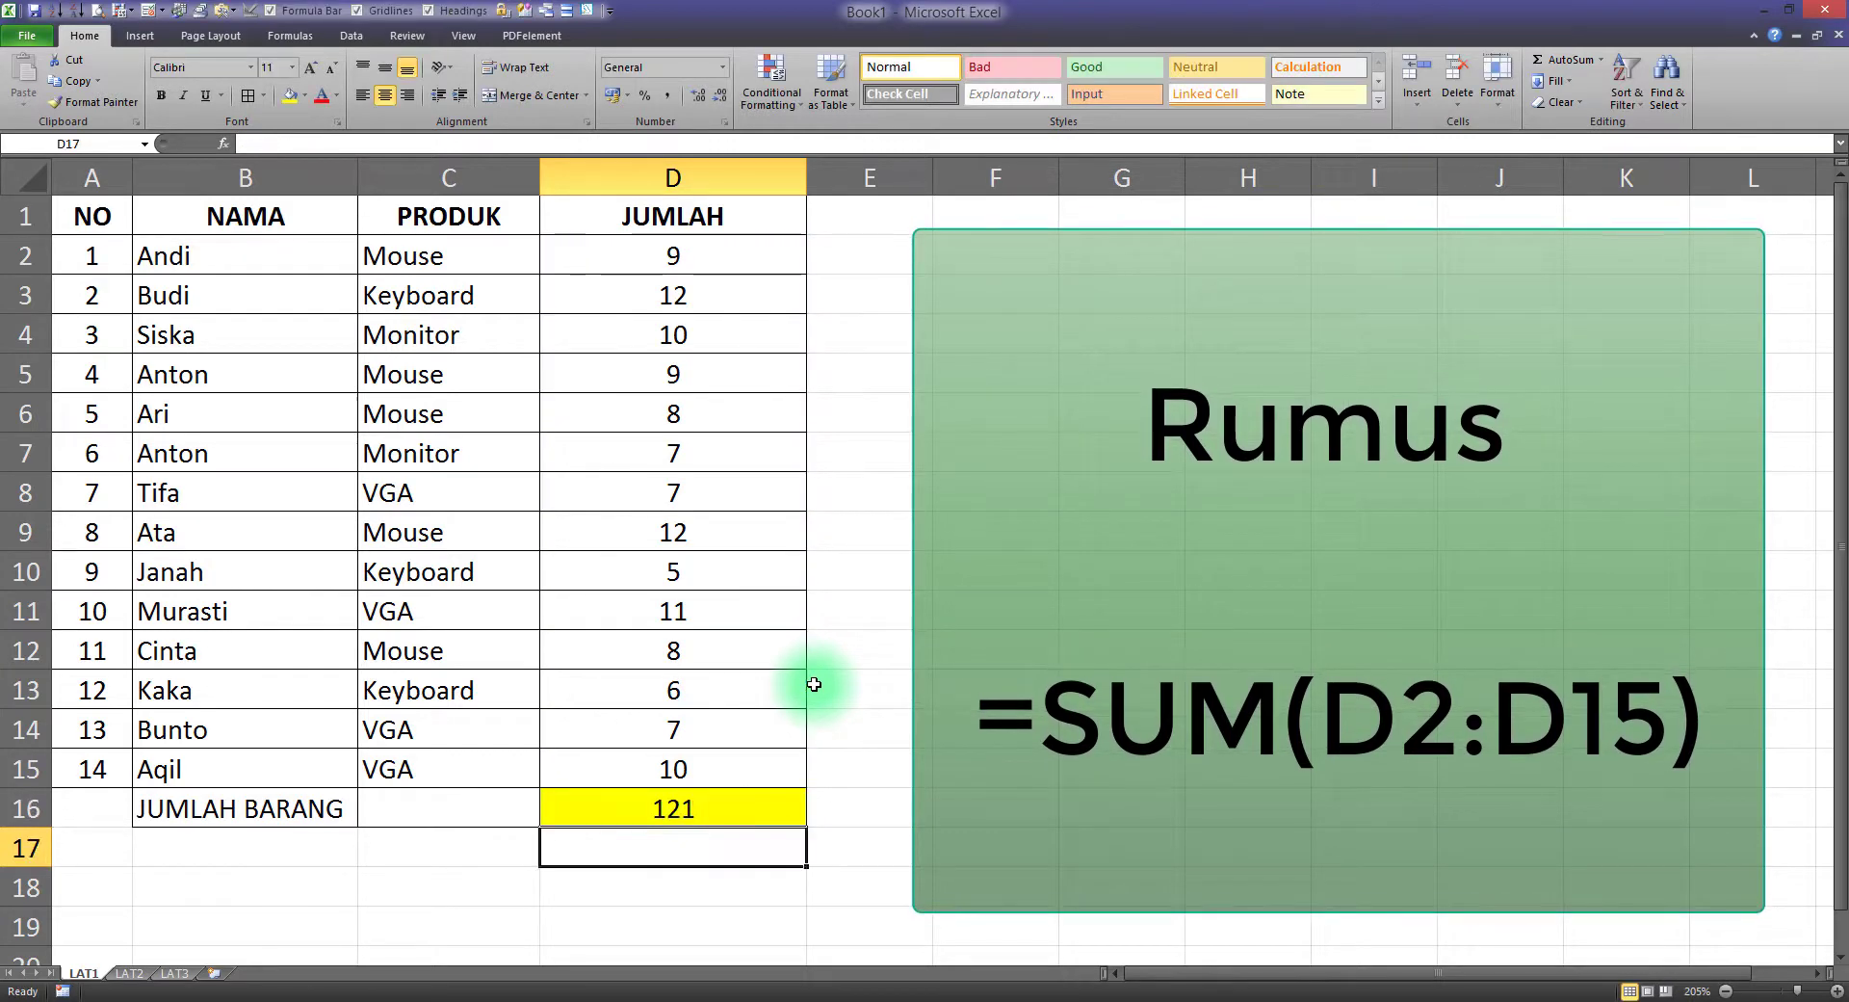
click(711, 807)
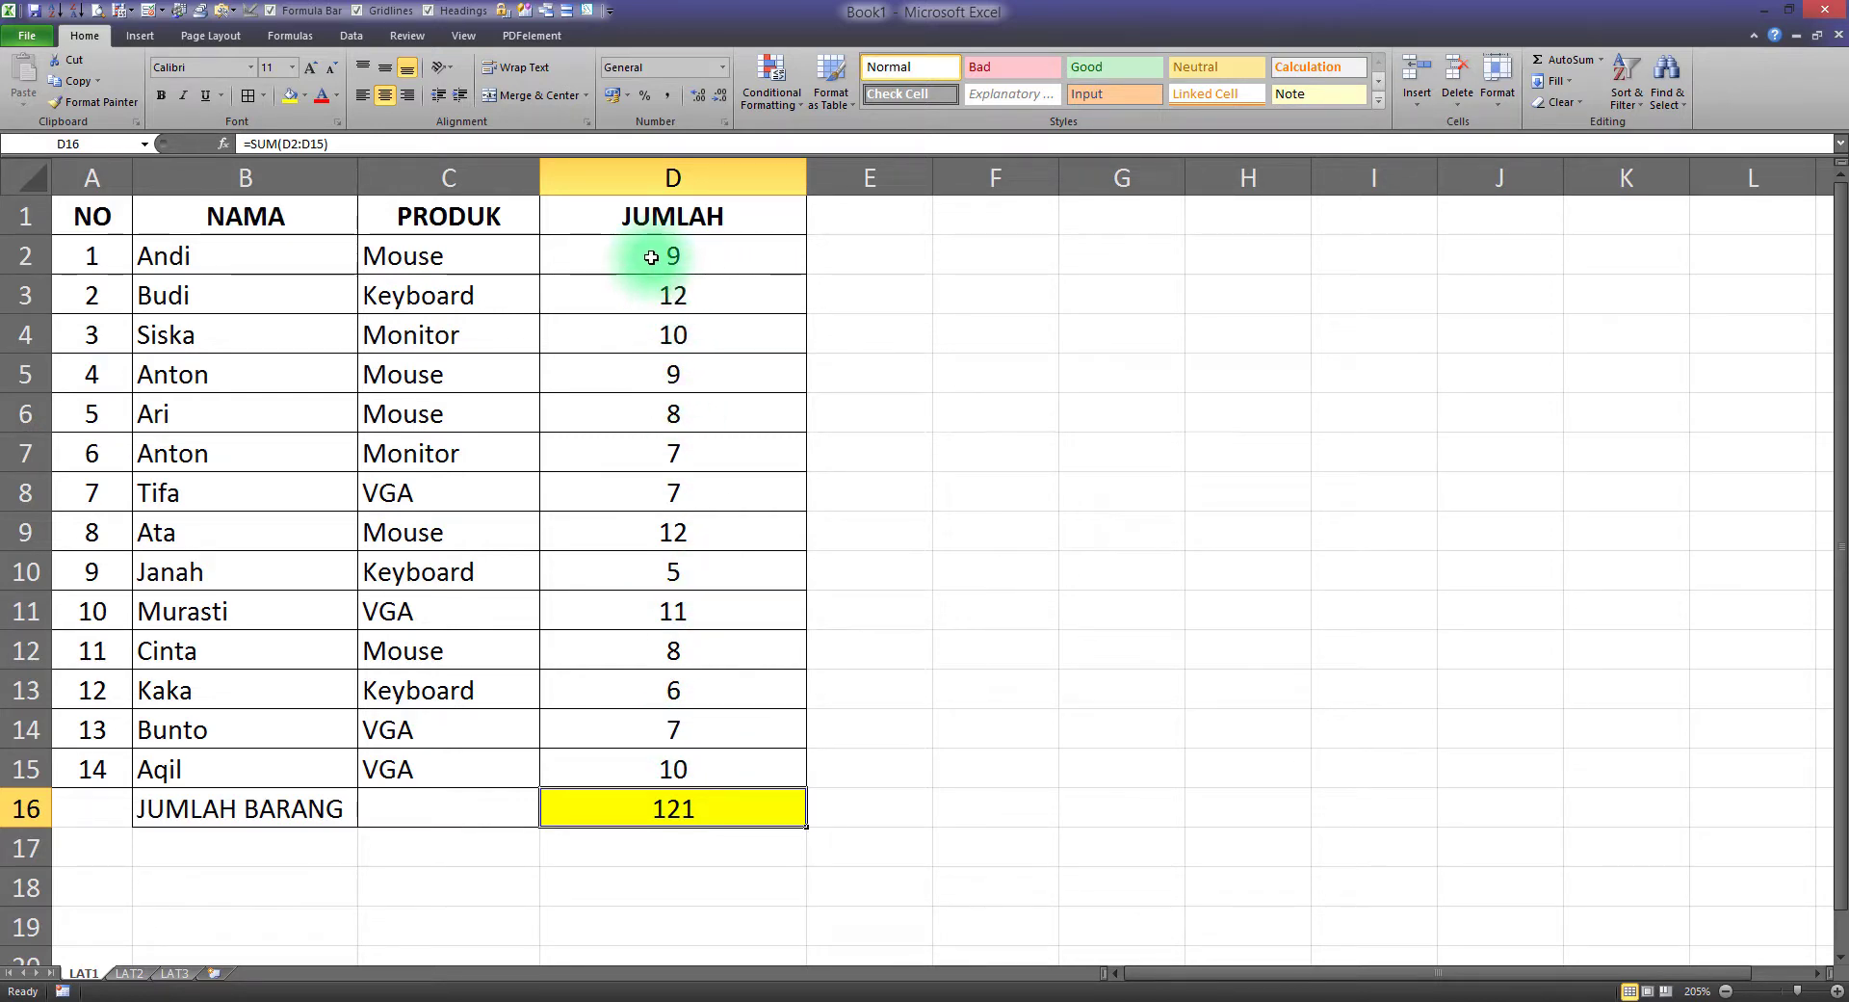
drag(651, 257, 710, 751)
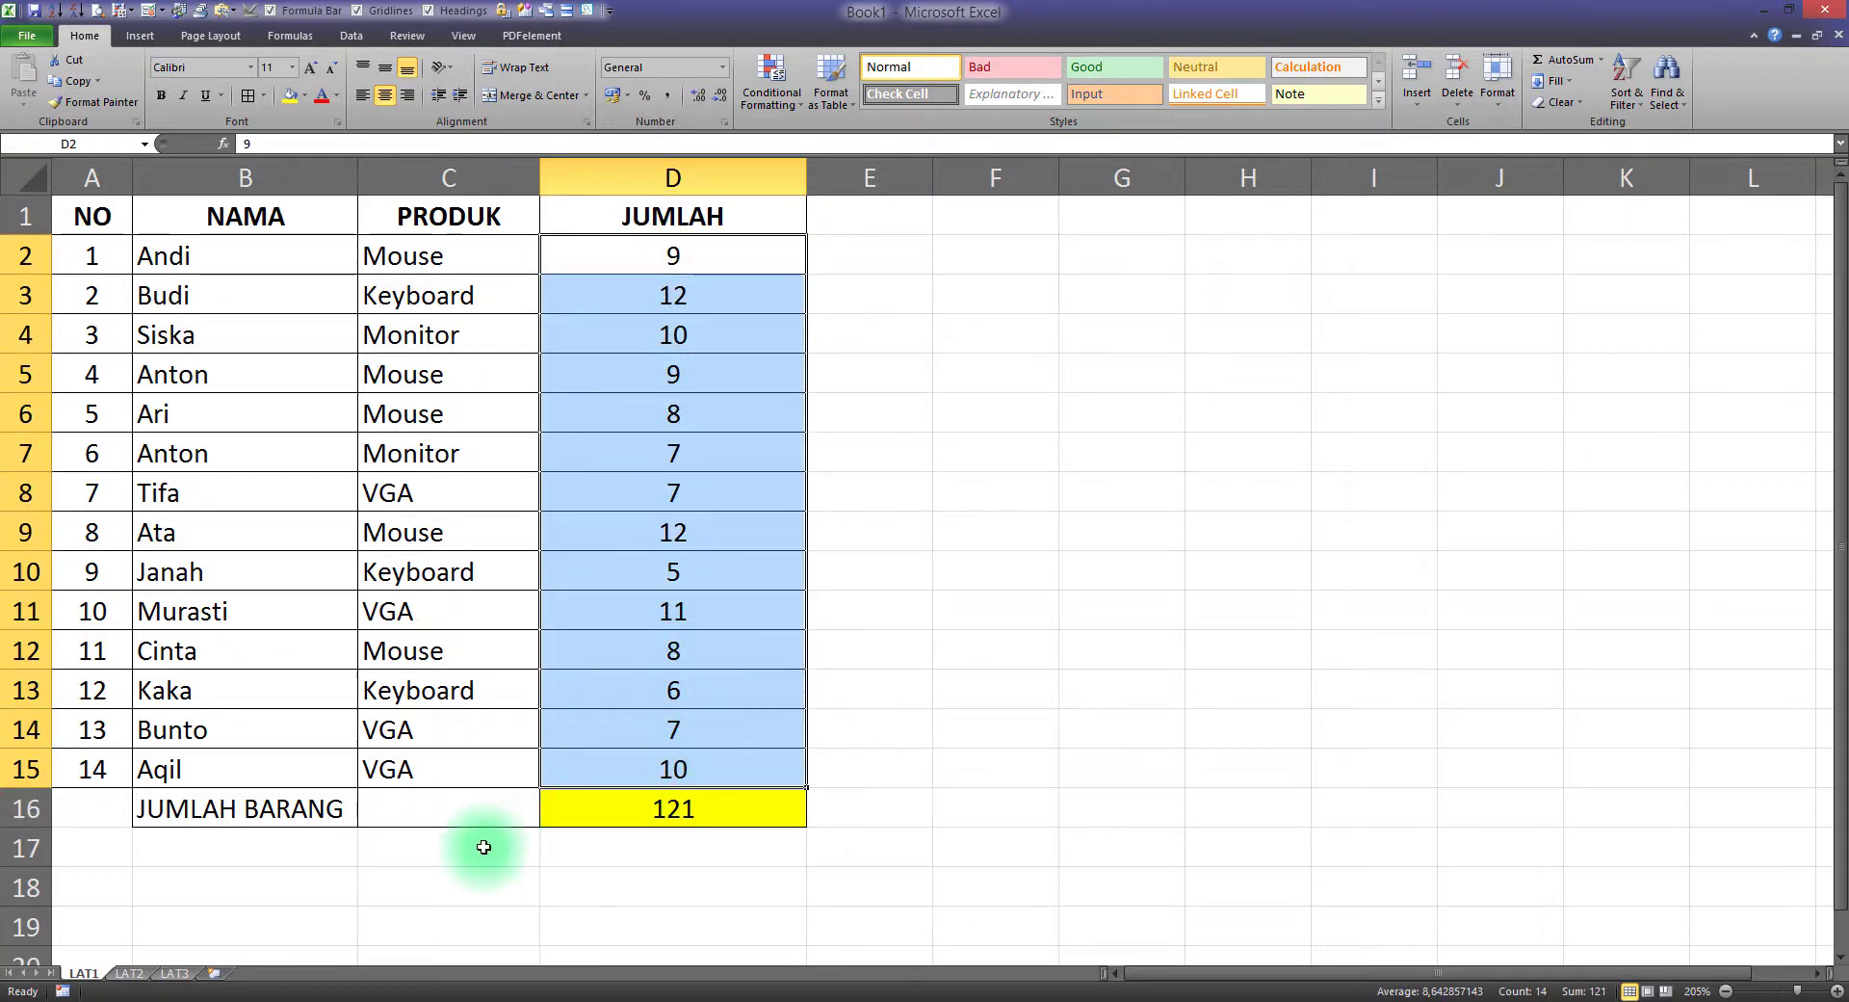
Open the LAT2 sheet and look over its NAMA, PRODUK and JUMLAH columns
click(146, 973)
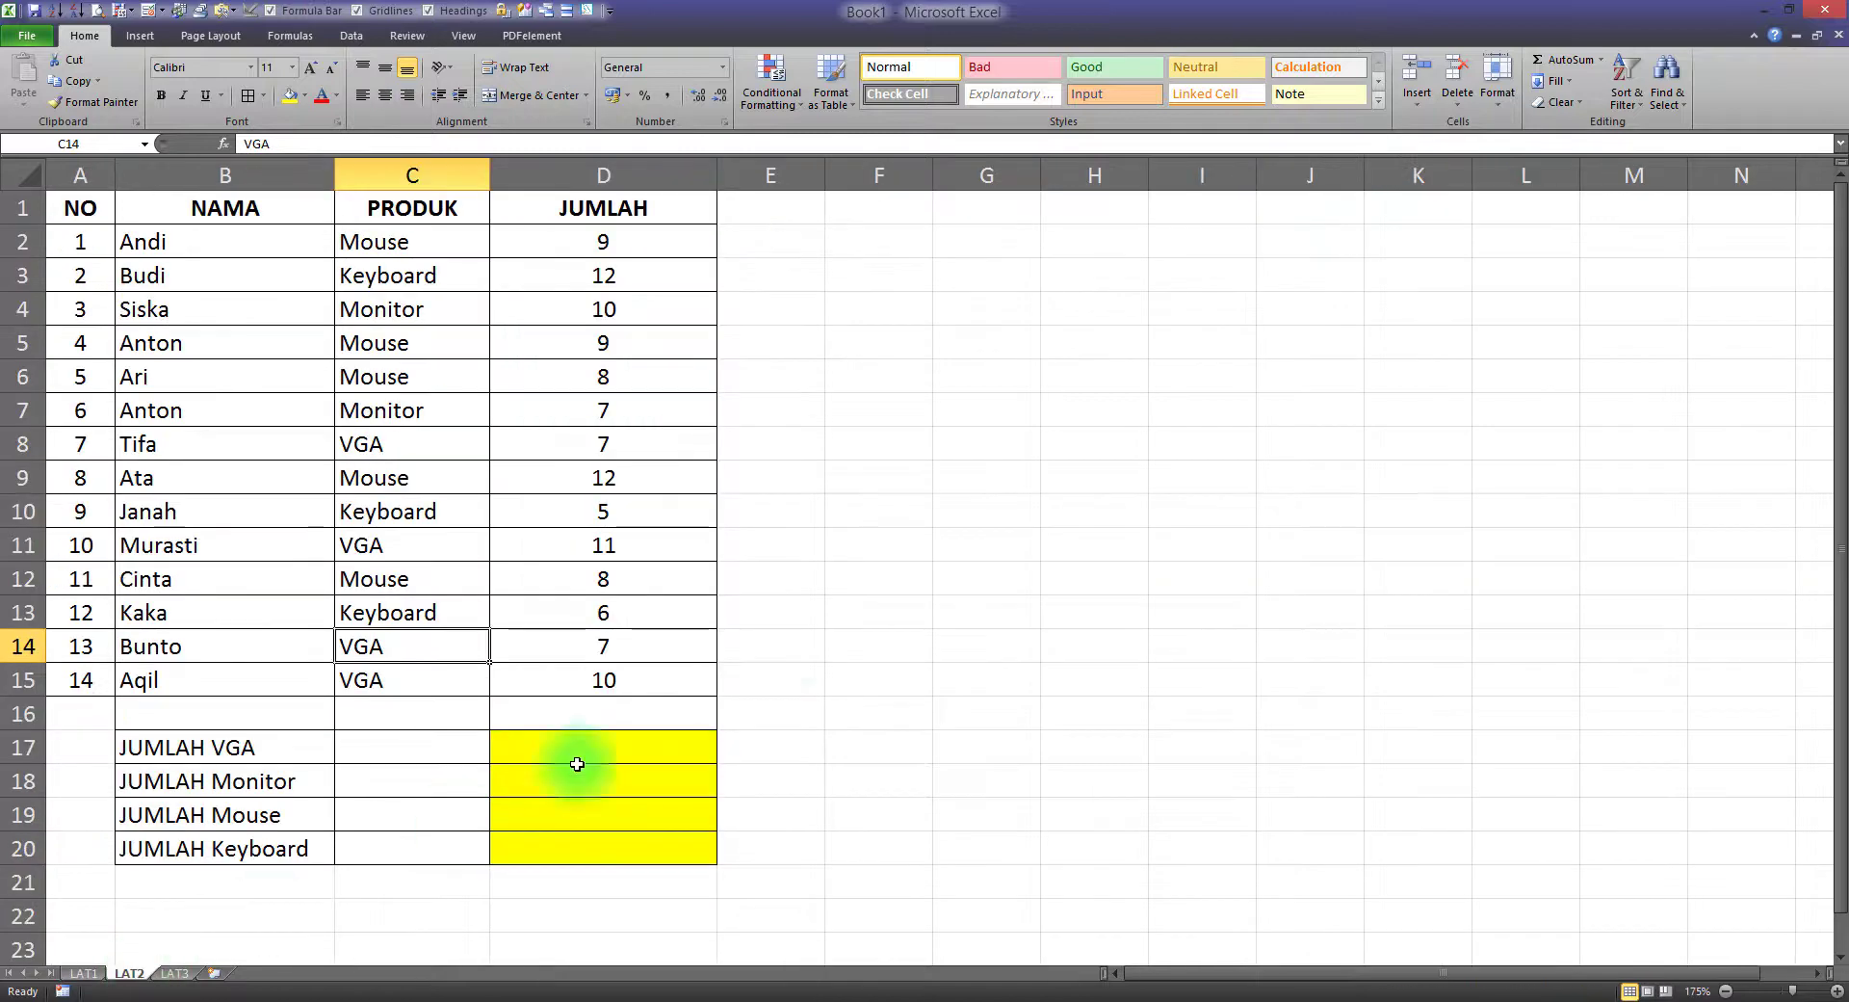
click(872, 576)
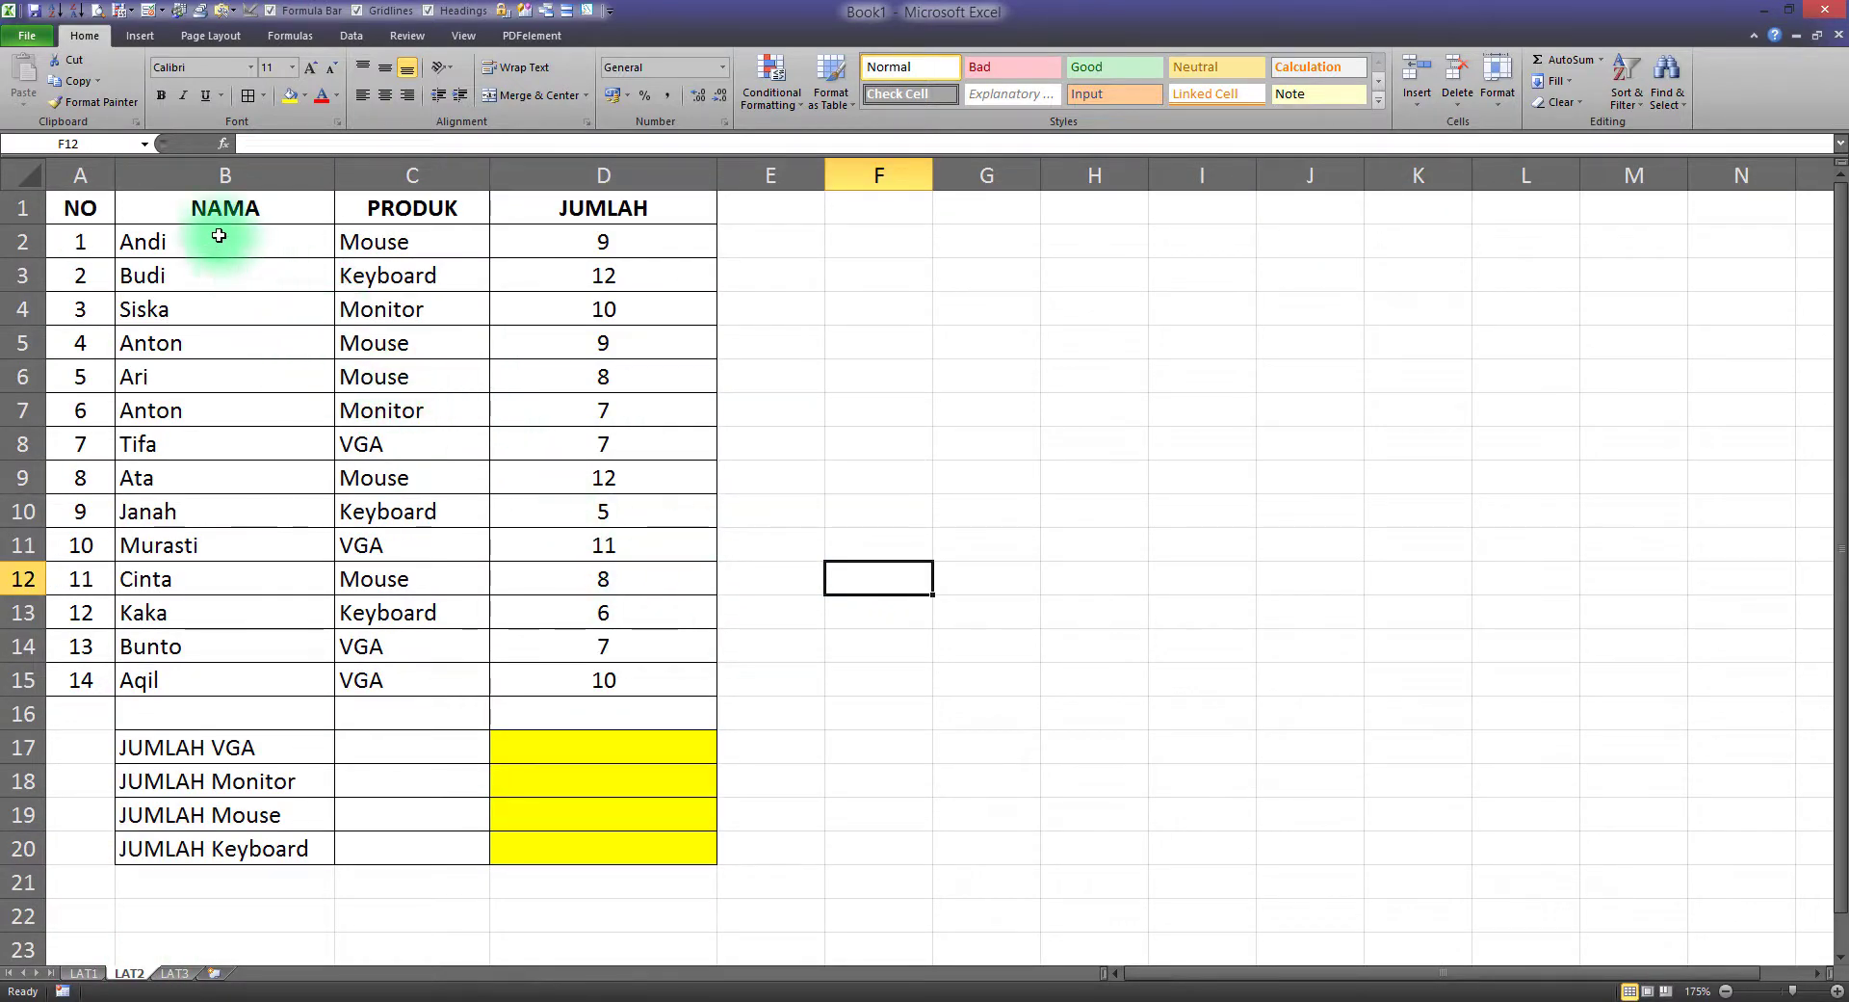
drag(220, 212, 280, 237)
drag(380, 208, 379, 239)
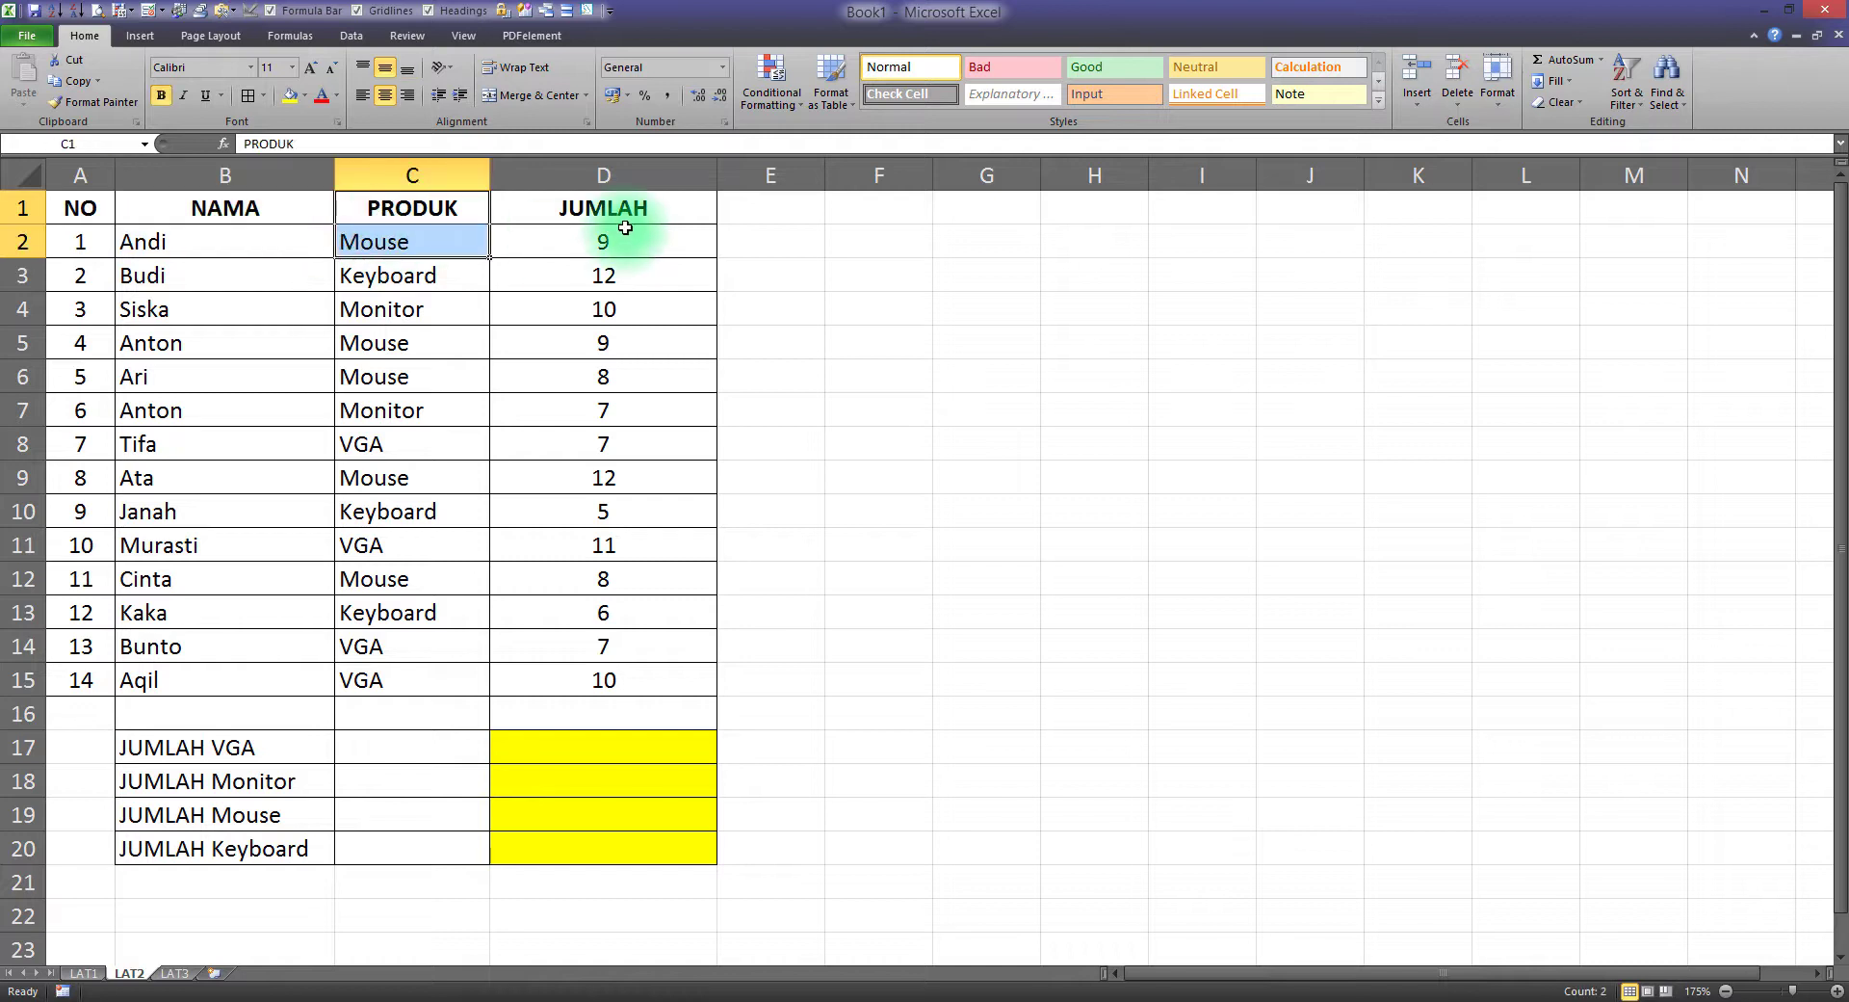
drag(617, 217, 615, 241)
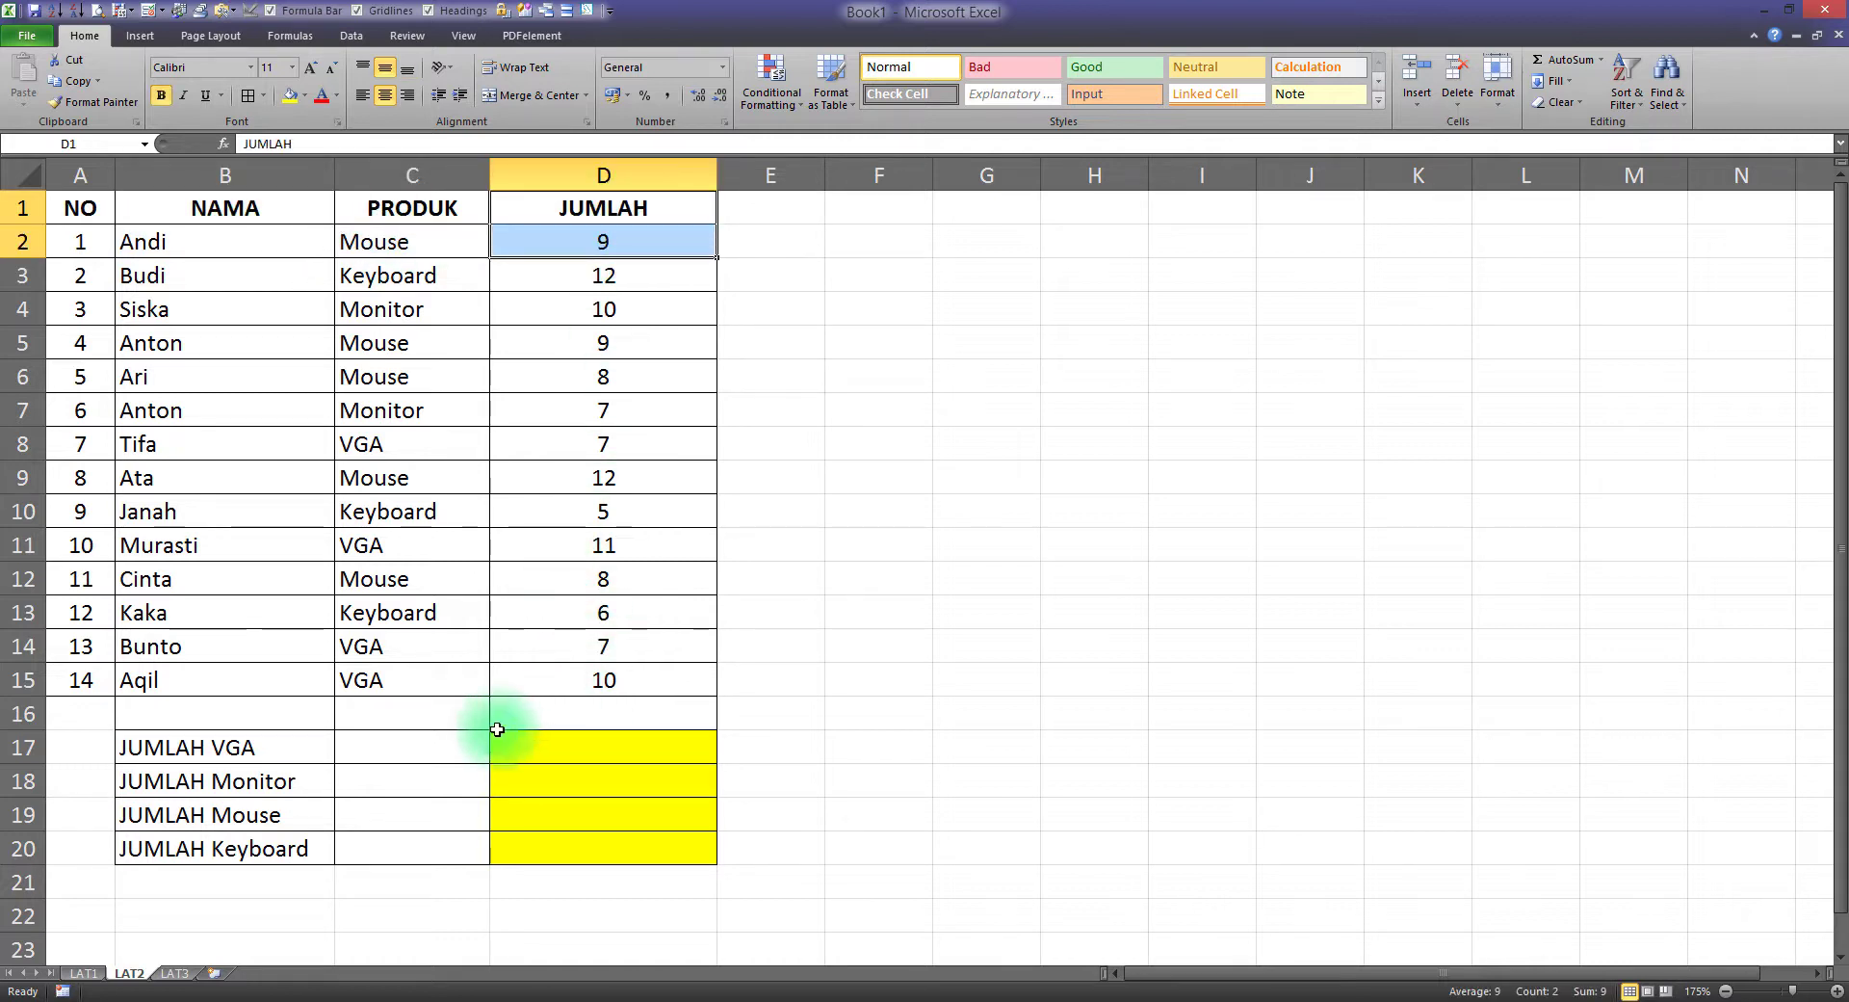
Examine the JUMLAH VGA label and each VGA row's product and quantity in rows 8, 11, 14 and 15
click(204, 753)
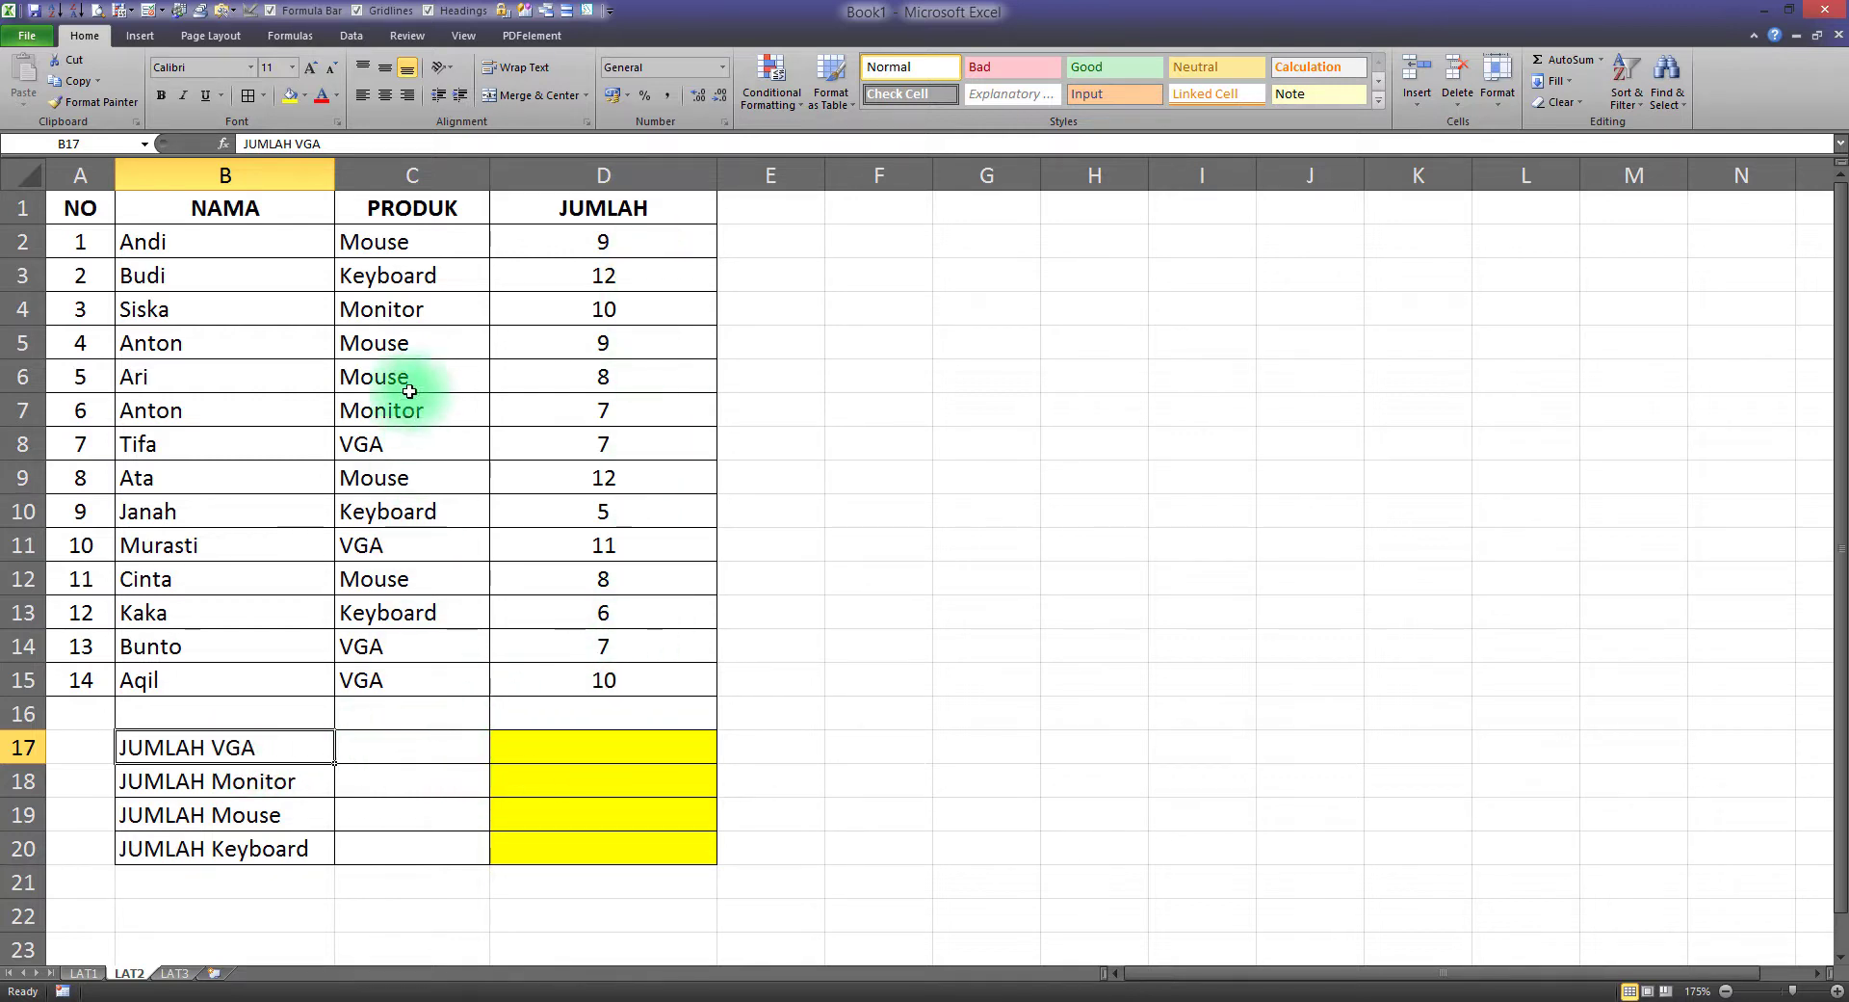
click(395, 450)
click(607, 450)
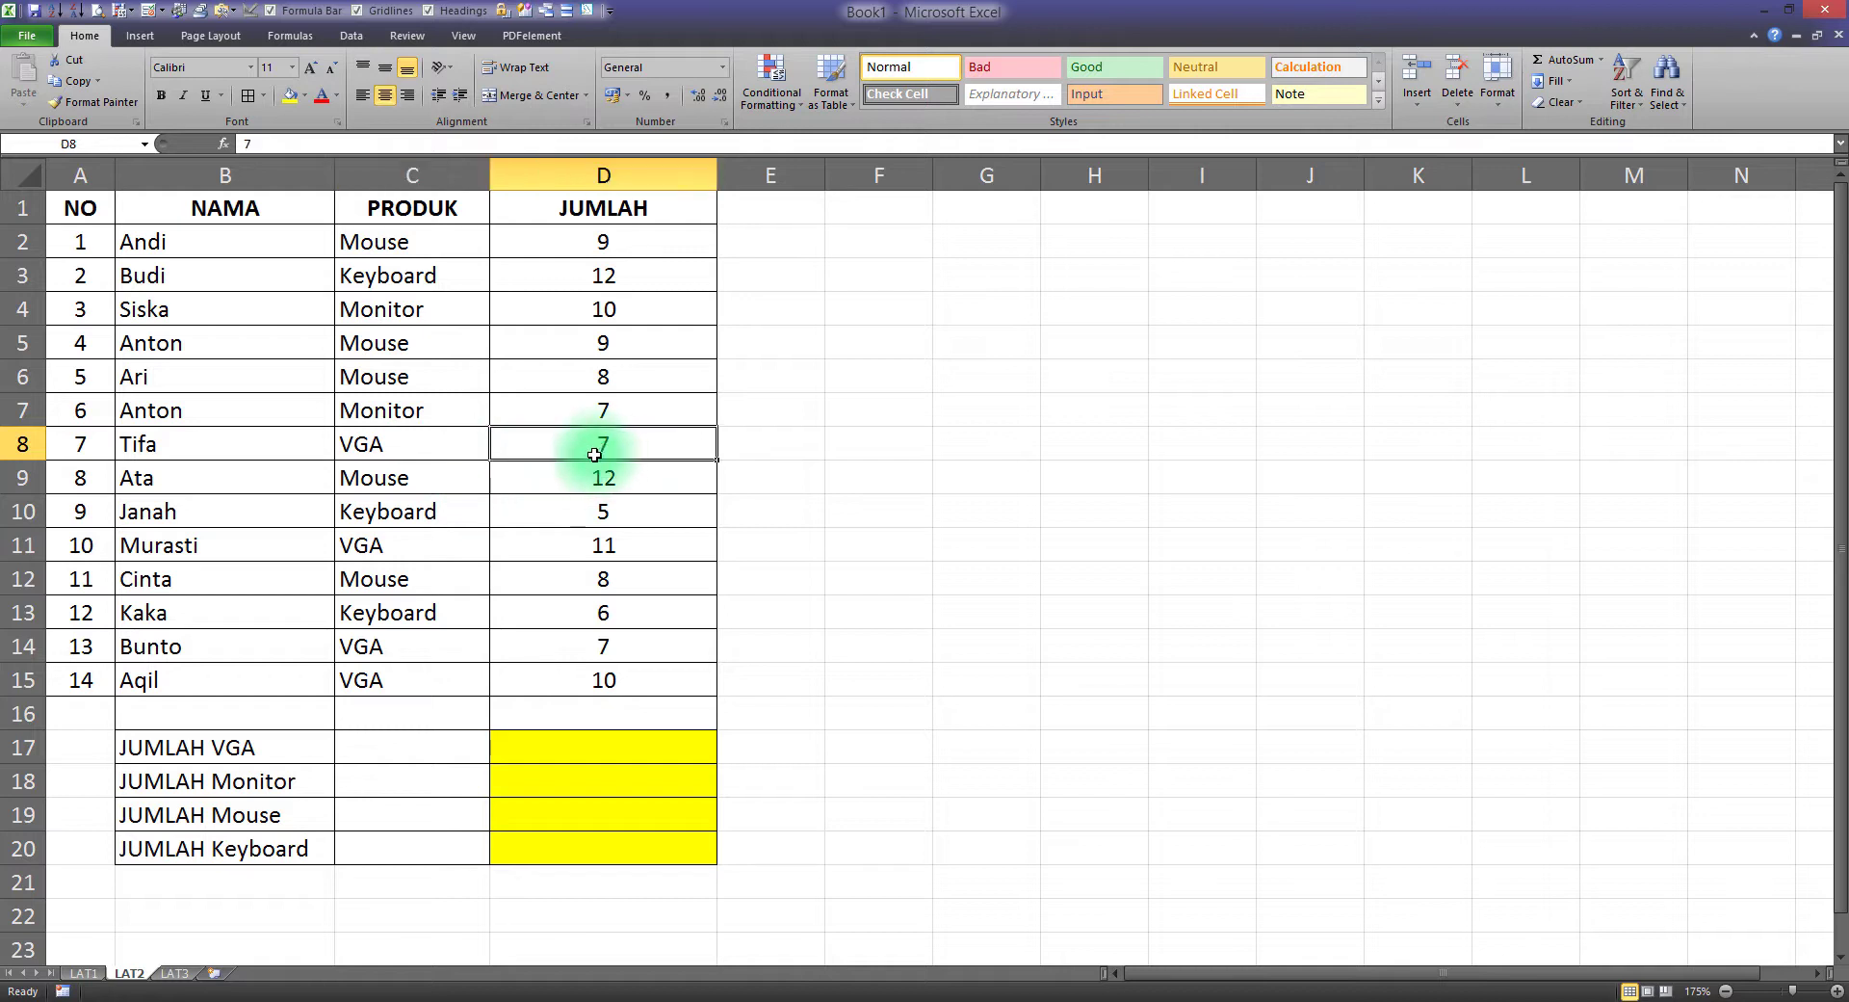
click(452, 547)
click(599, 545)
click(384, 652)
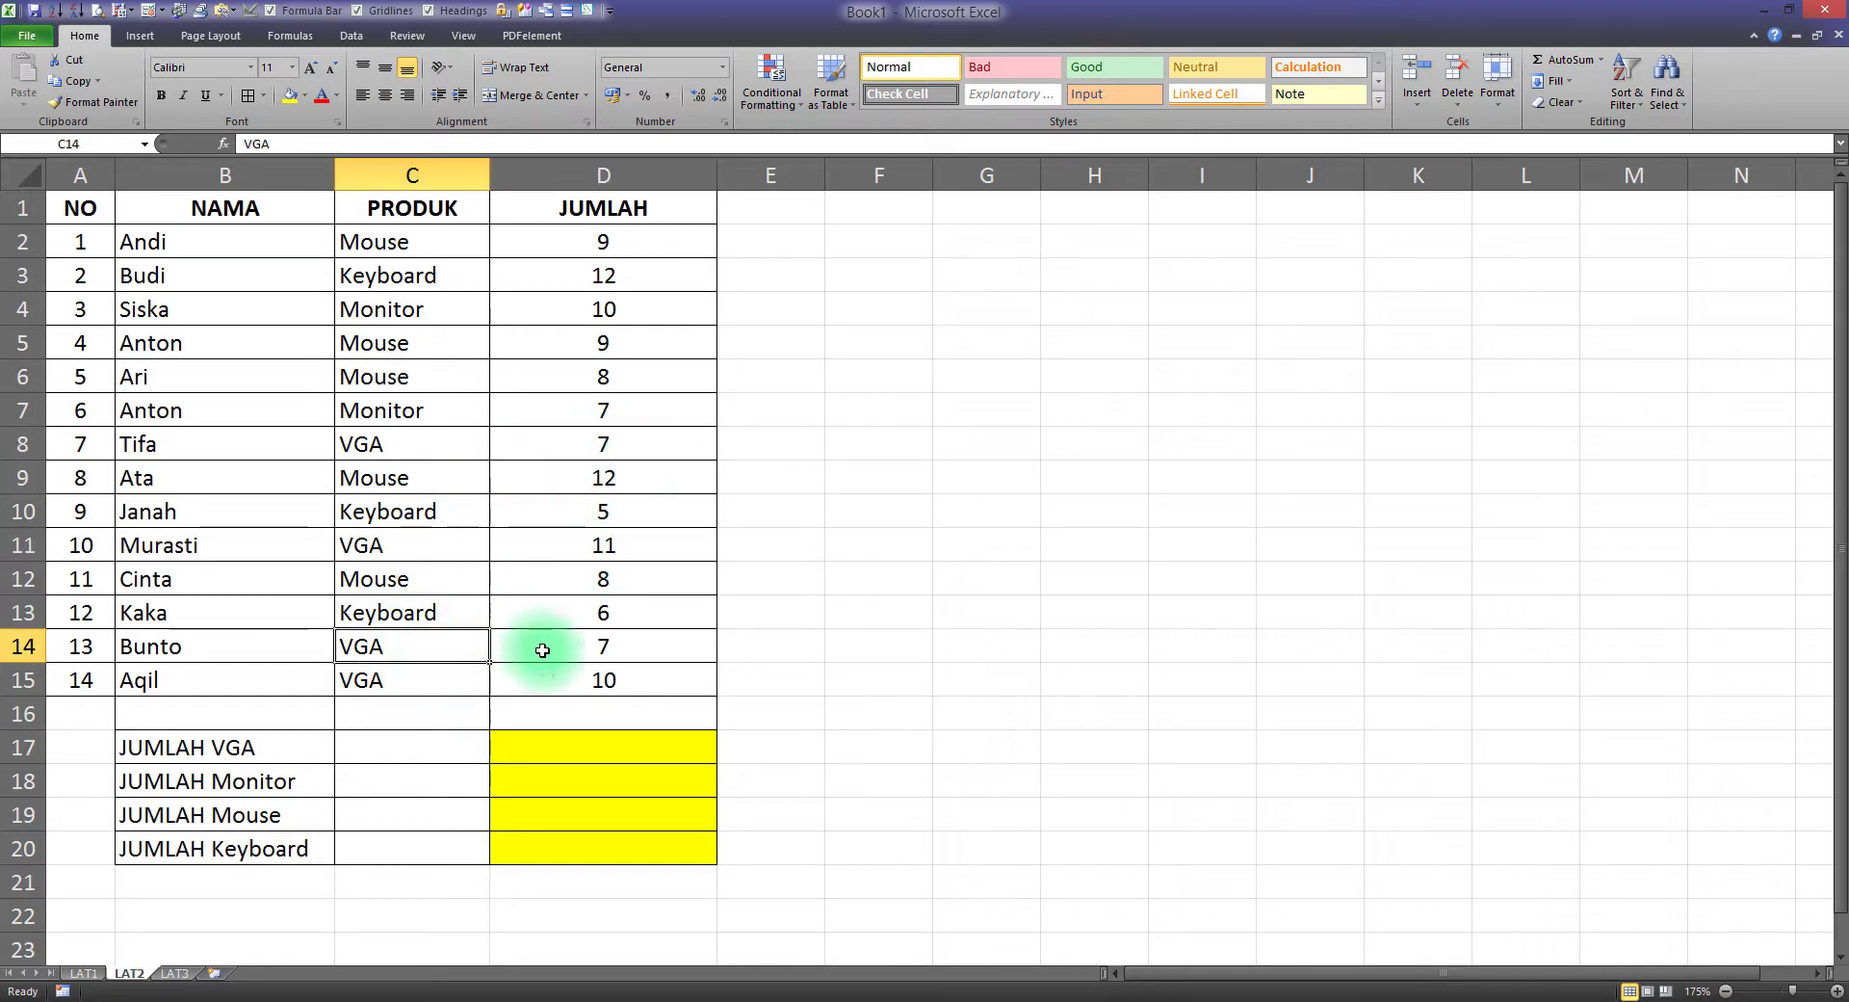
click(540, 648)
click(471, 674)
click(551, 677)
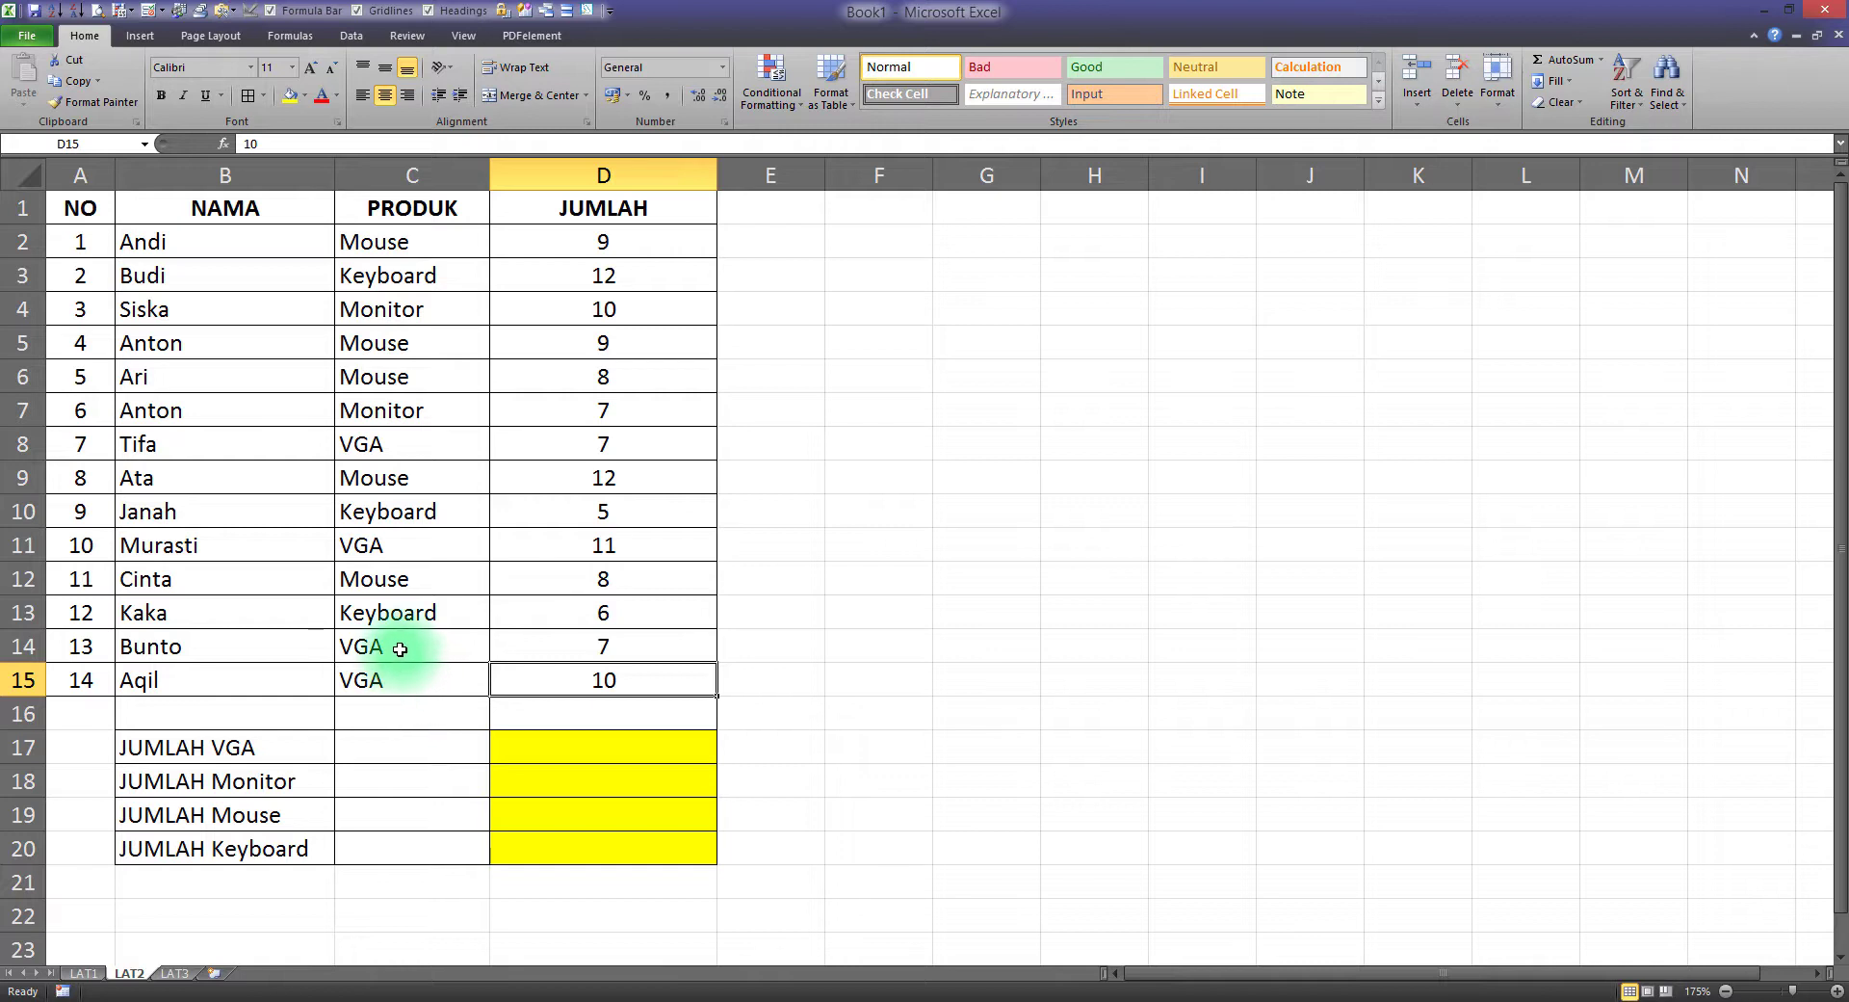
Select the VGA quantities in D8, D11, D14 and D15 together to read their combined sum
click(581, 742)
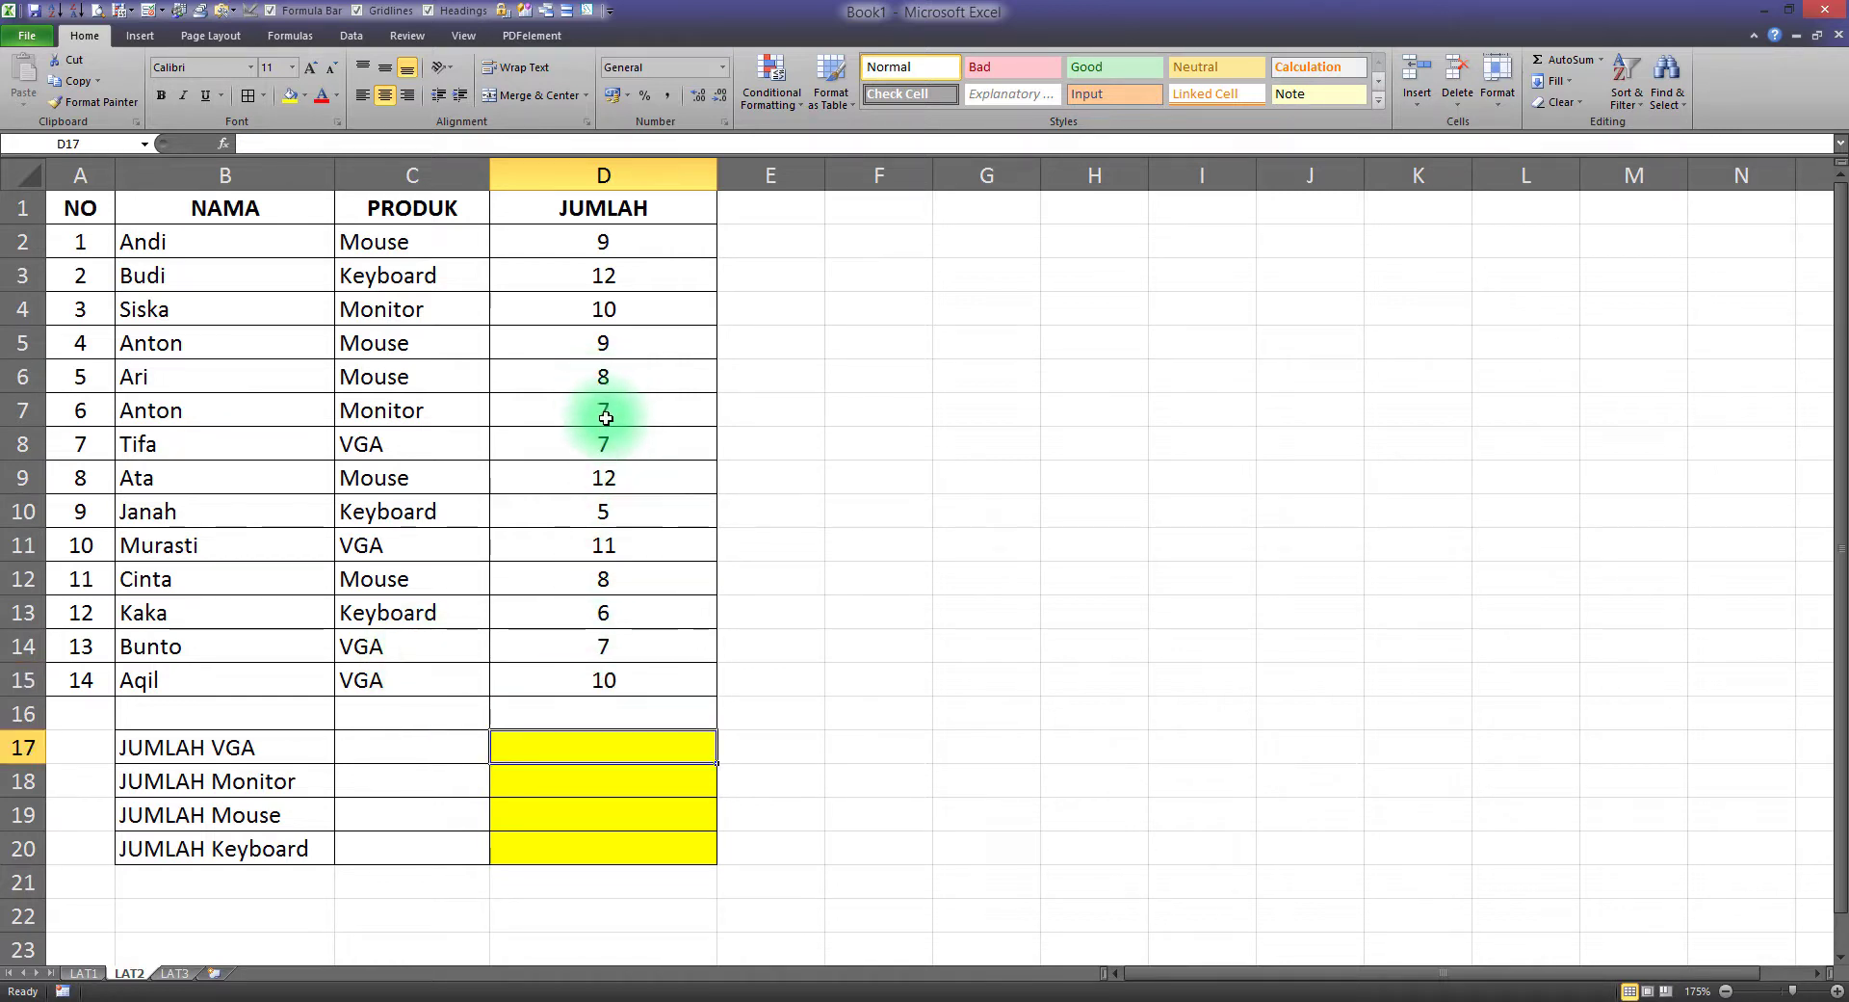
click(607, 445)
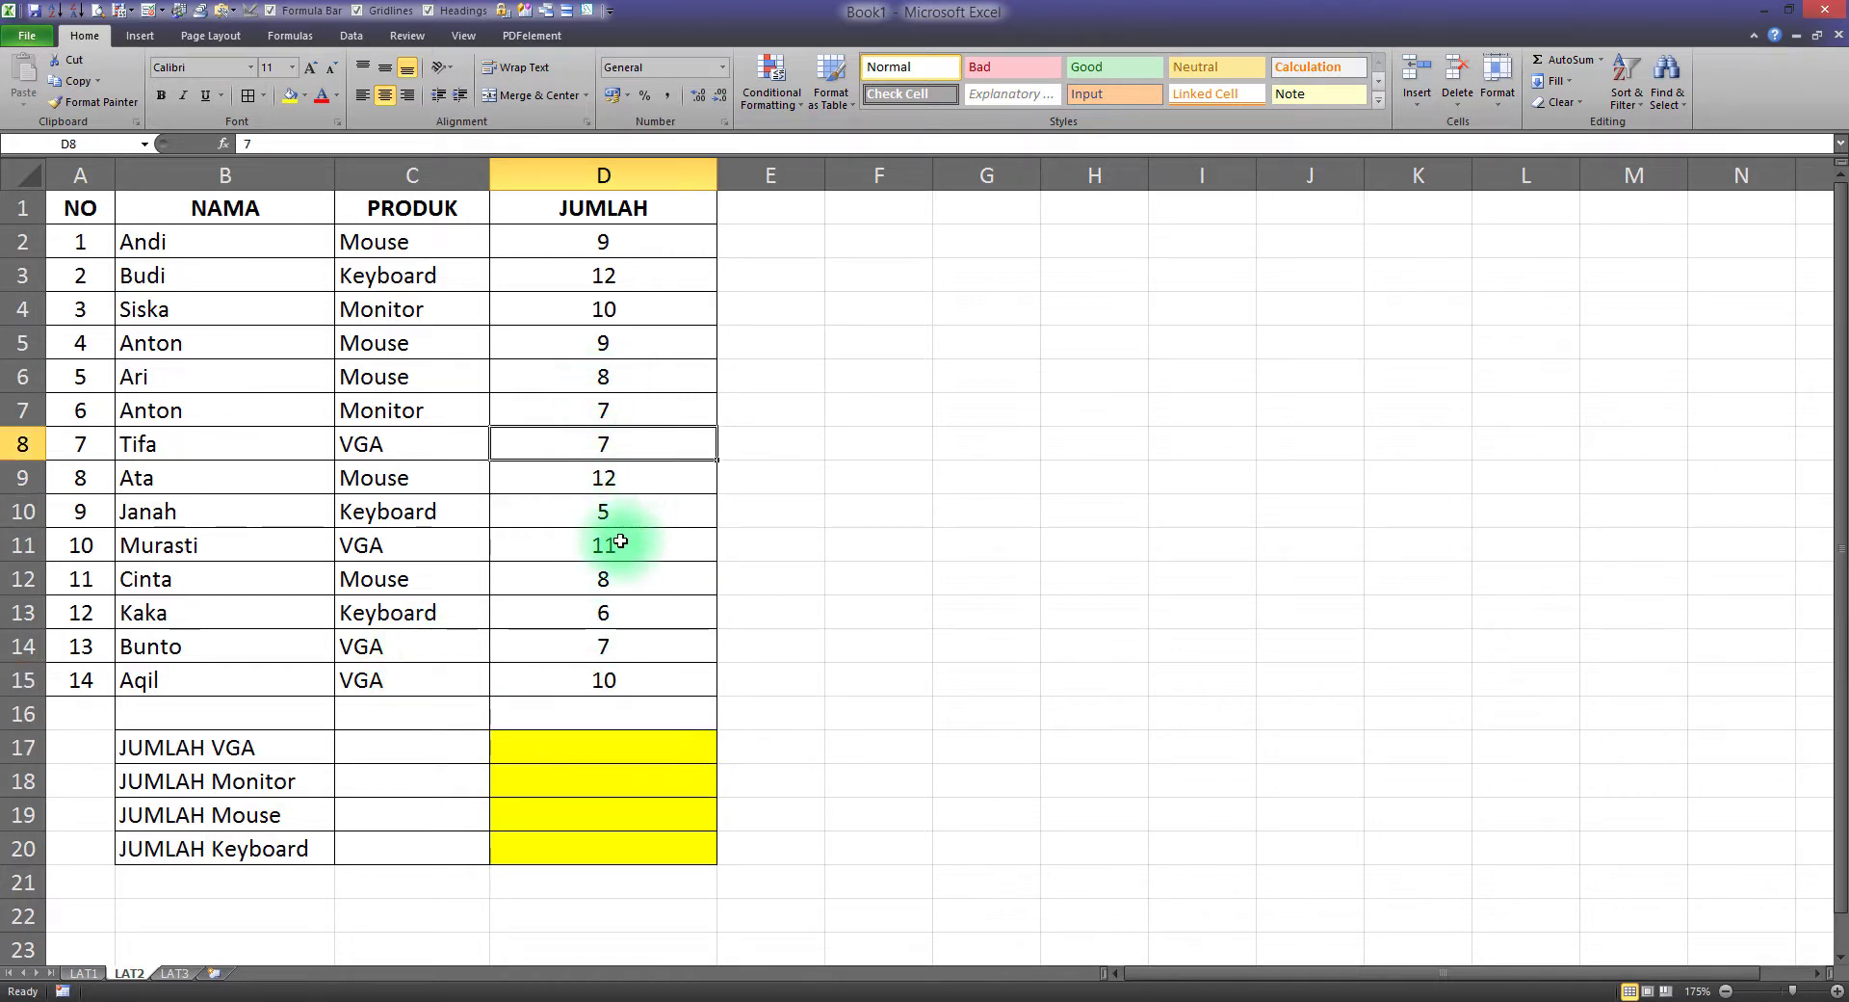
ctrl+click(621, 542)
ctrl+click(609, 647)
ctrl+click(617, 683)
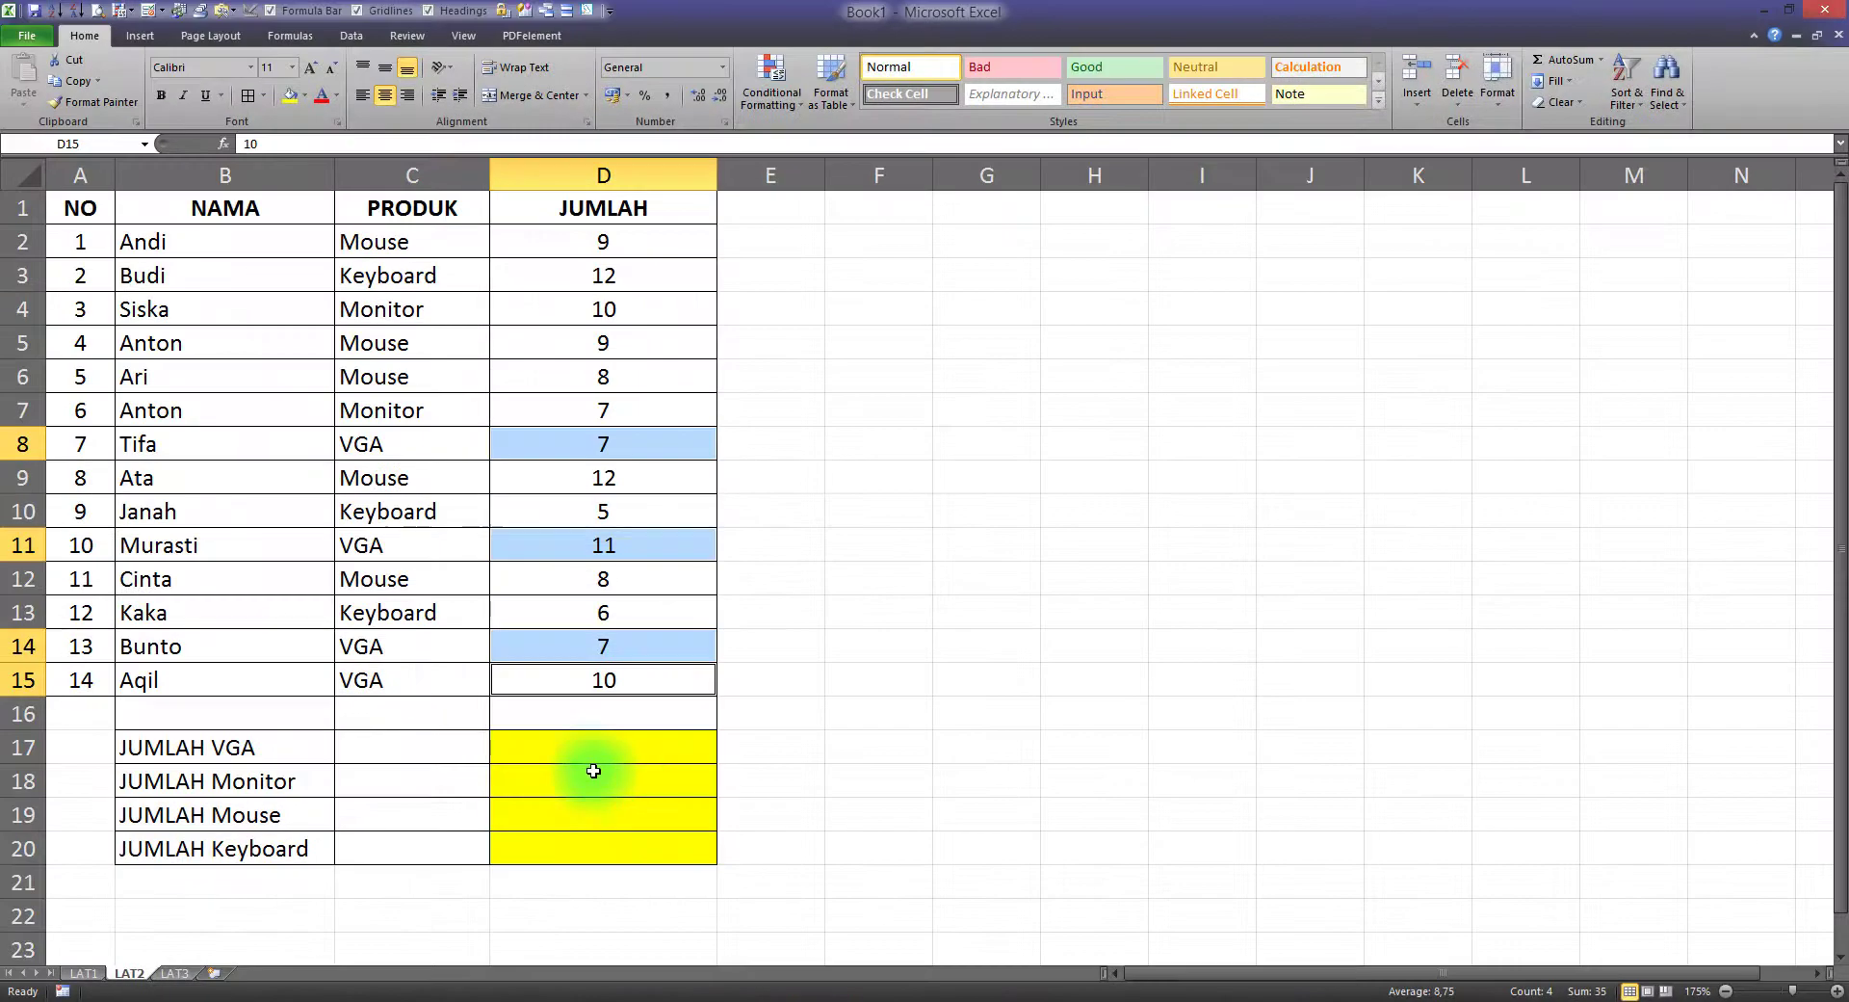
Enter the formula =SUMIF(C2:C15;"=VGA";D2:D15) in D17 for JUMLAH VGA
click(621, 751)
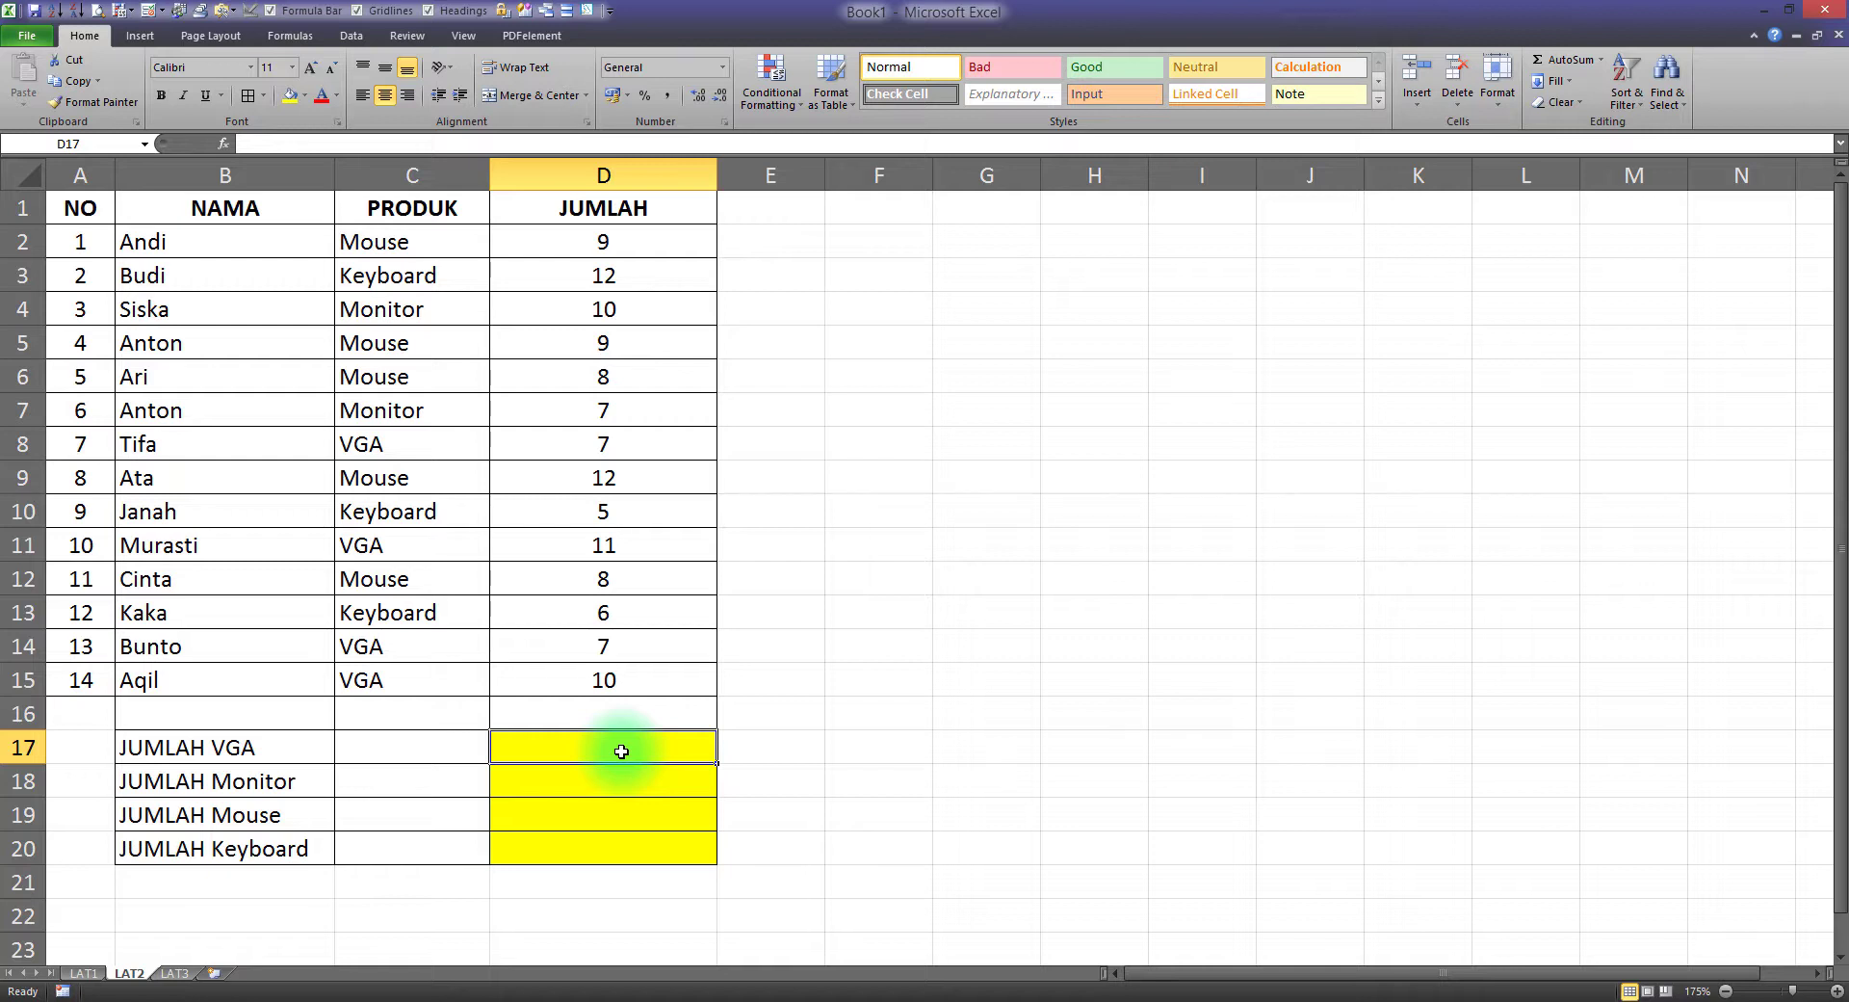
text(=)
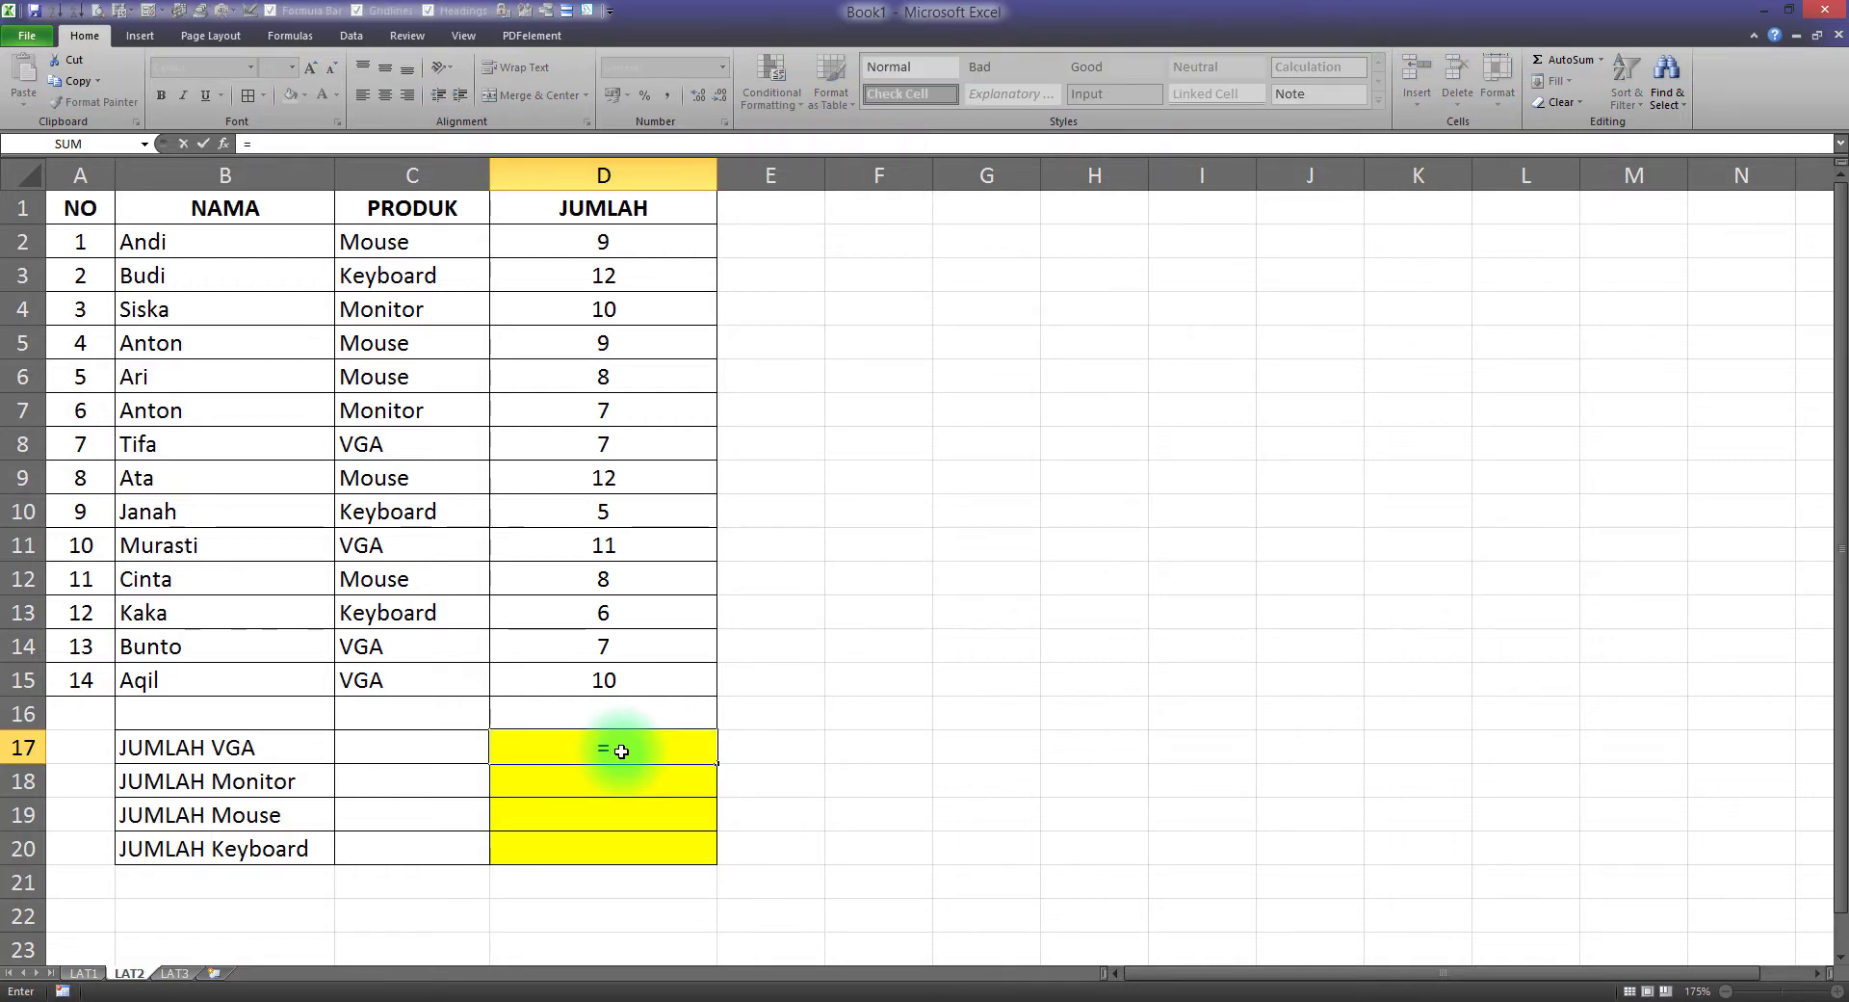
text(sumif)
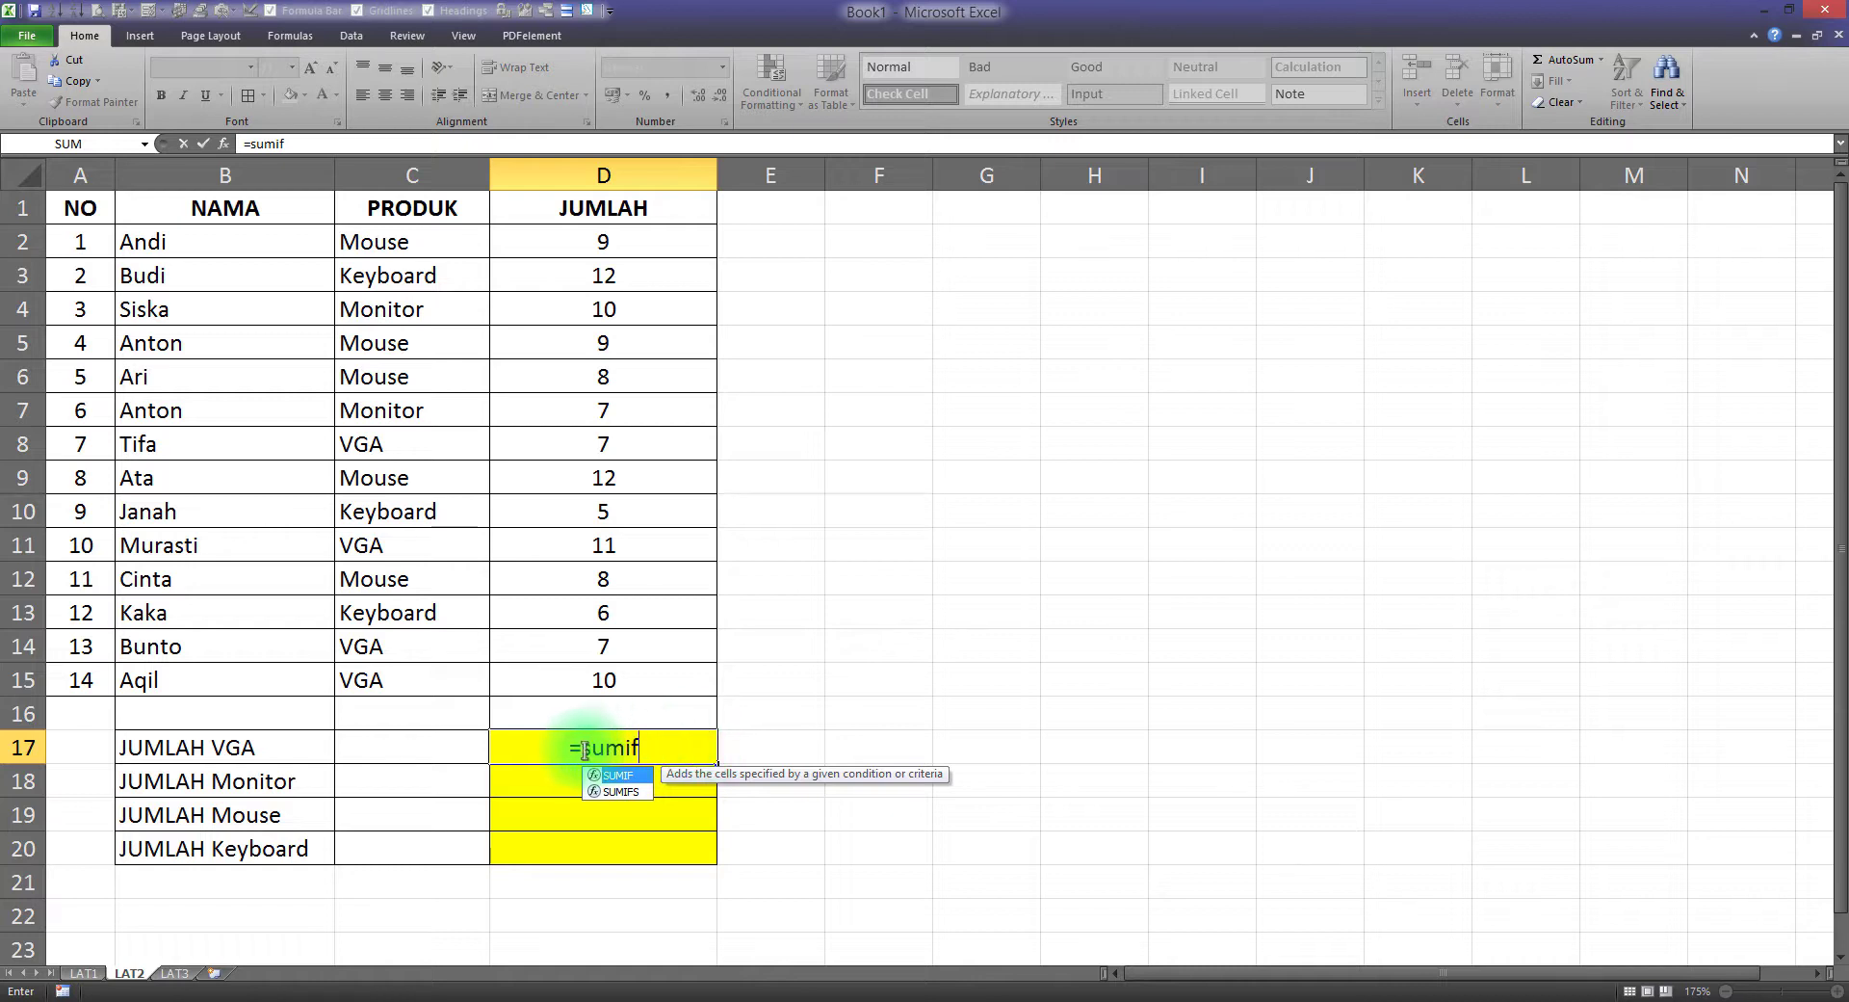
drag(585, 750, 652, 749)
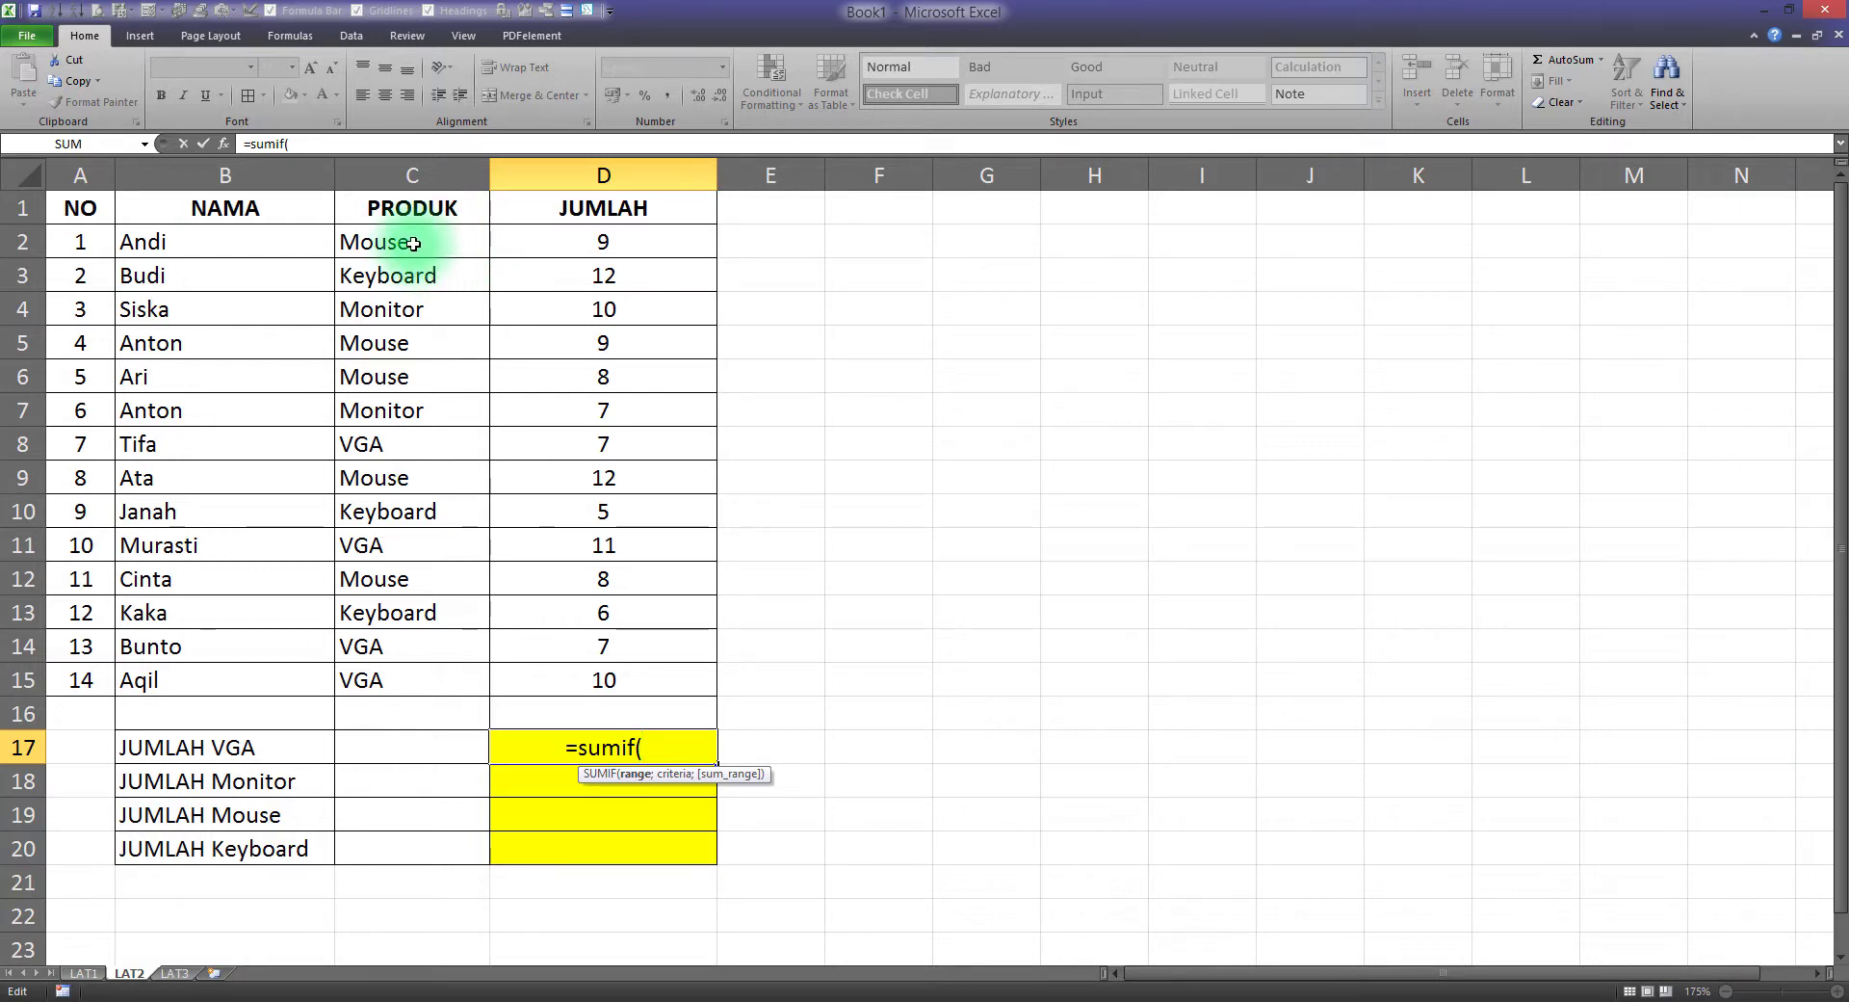
drag(413, 246, 415, 677)
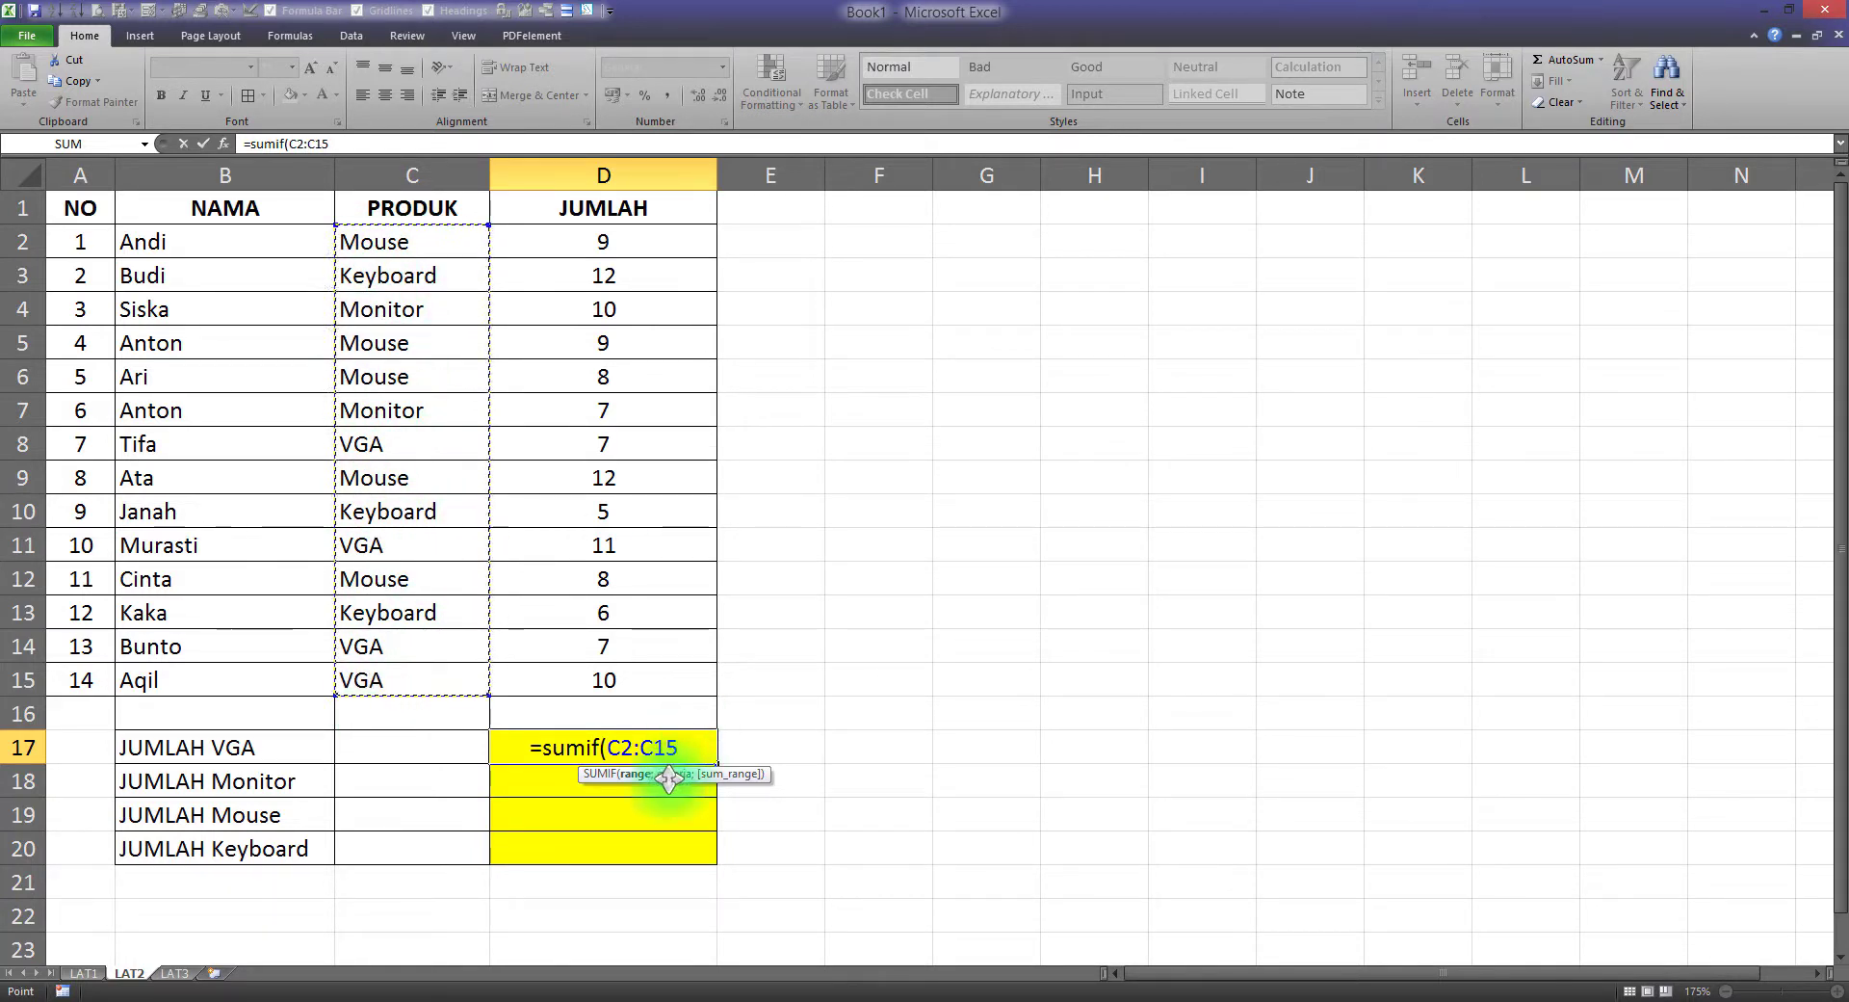
text(;)
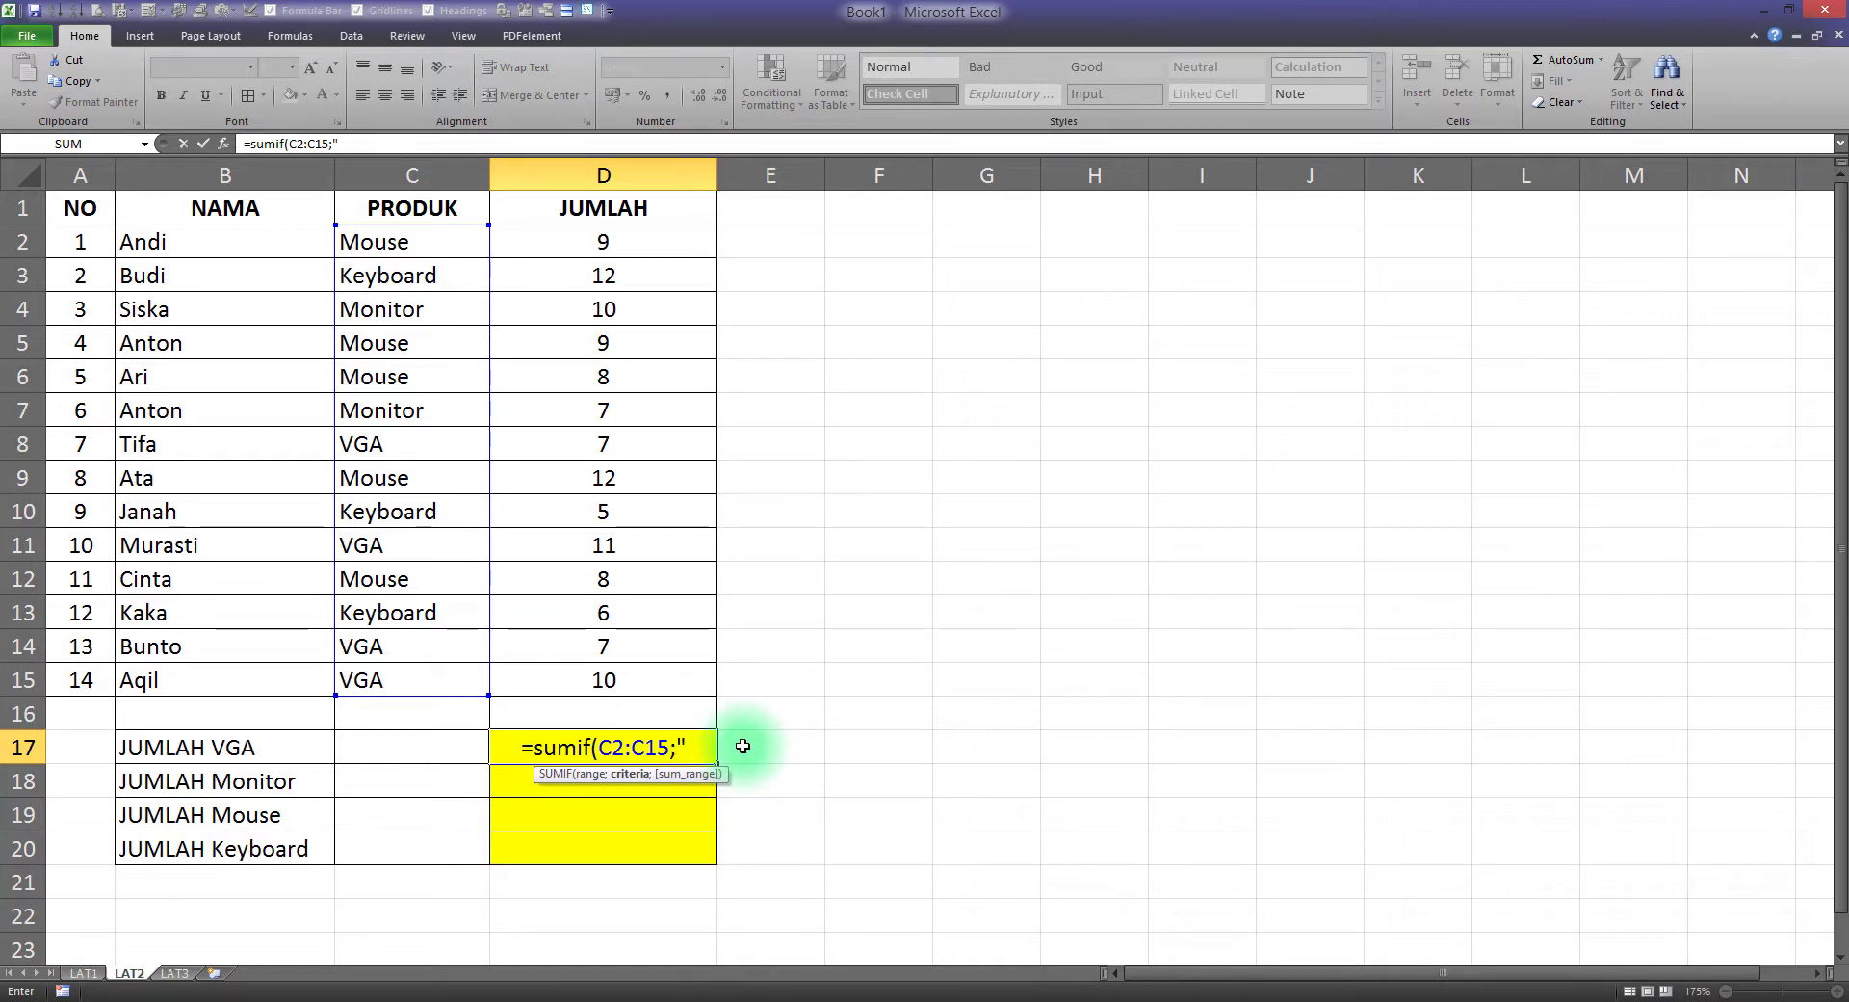
text(=)
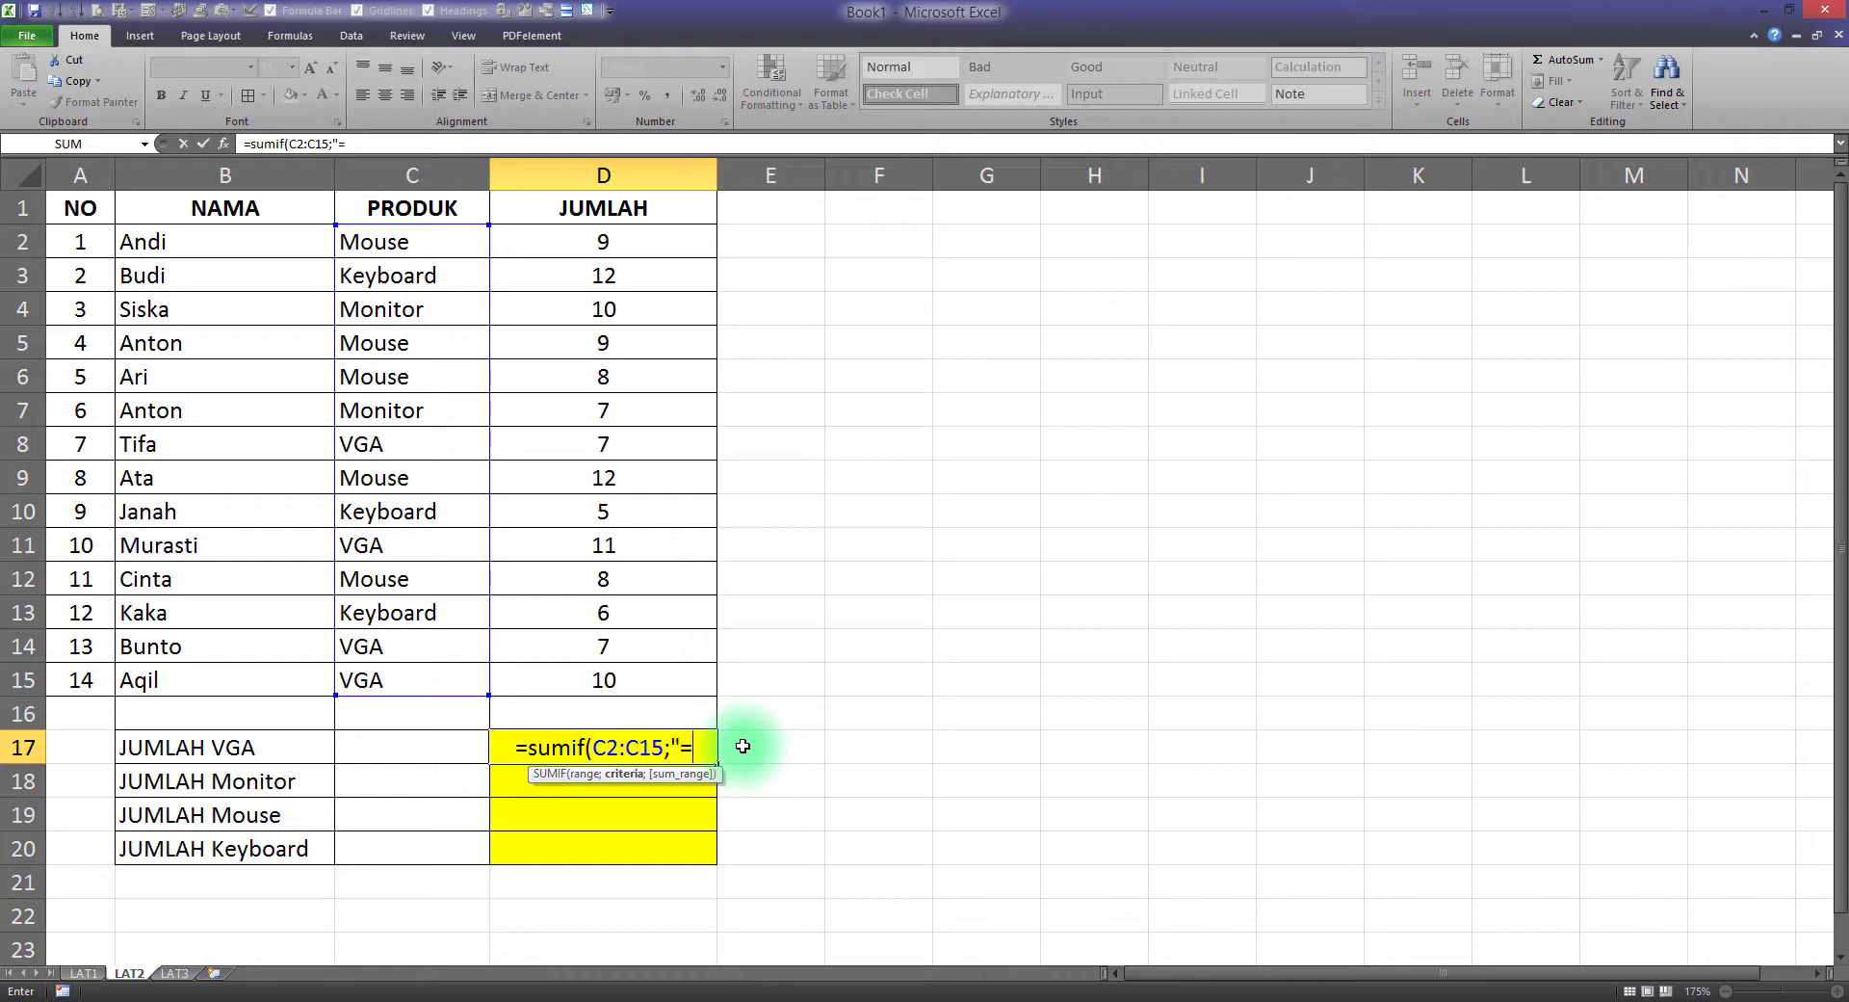
text(VGA)
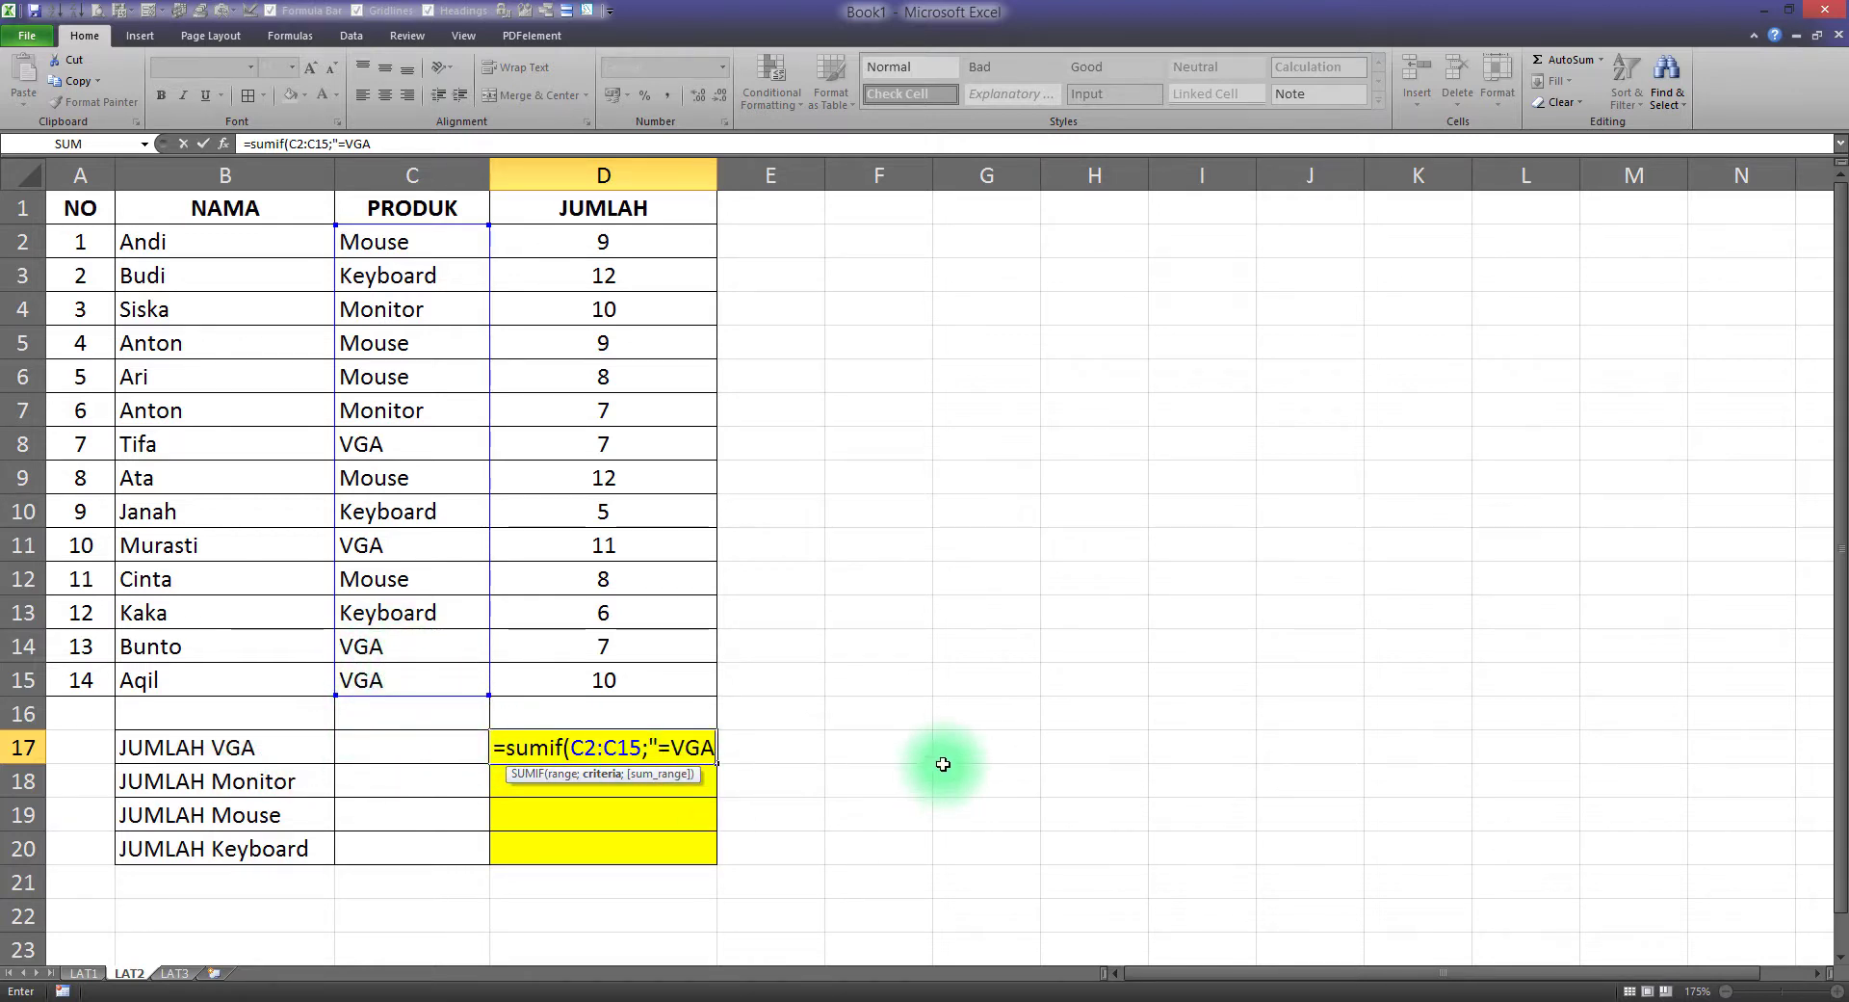
text(")
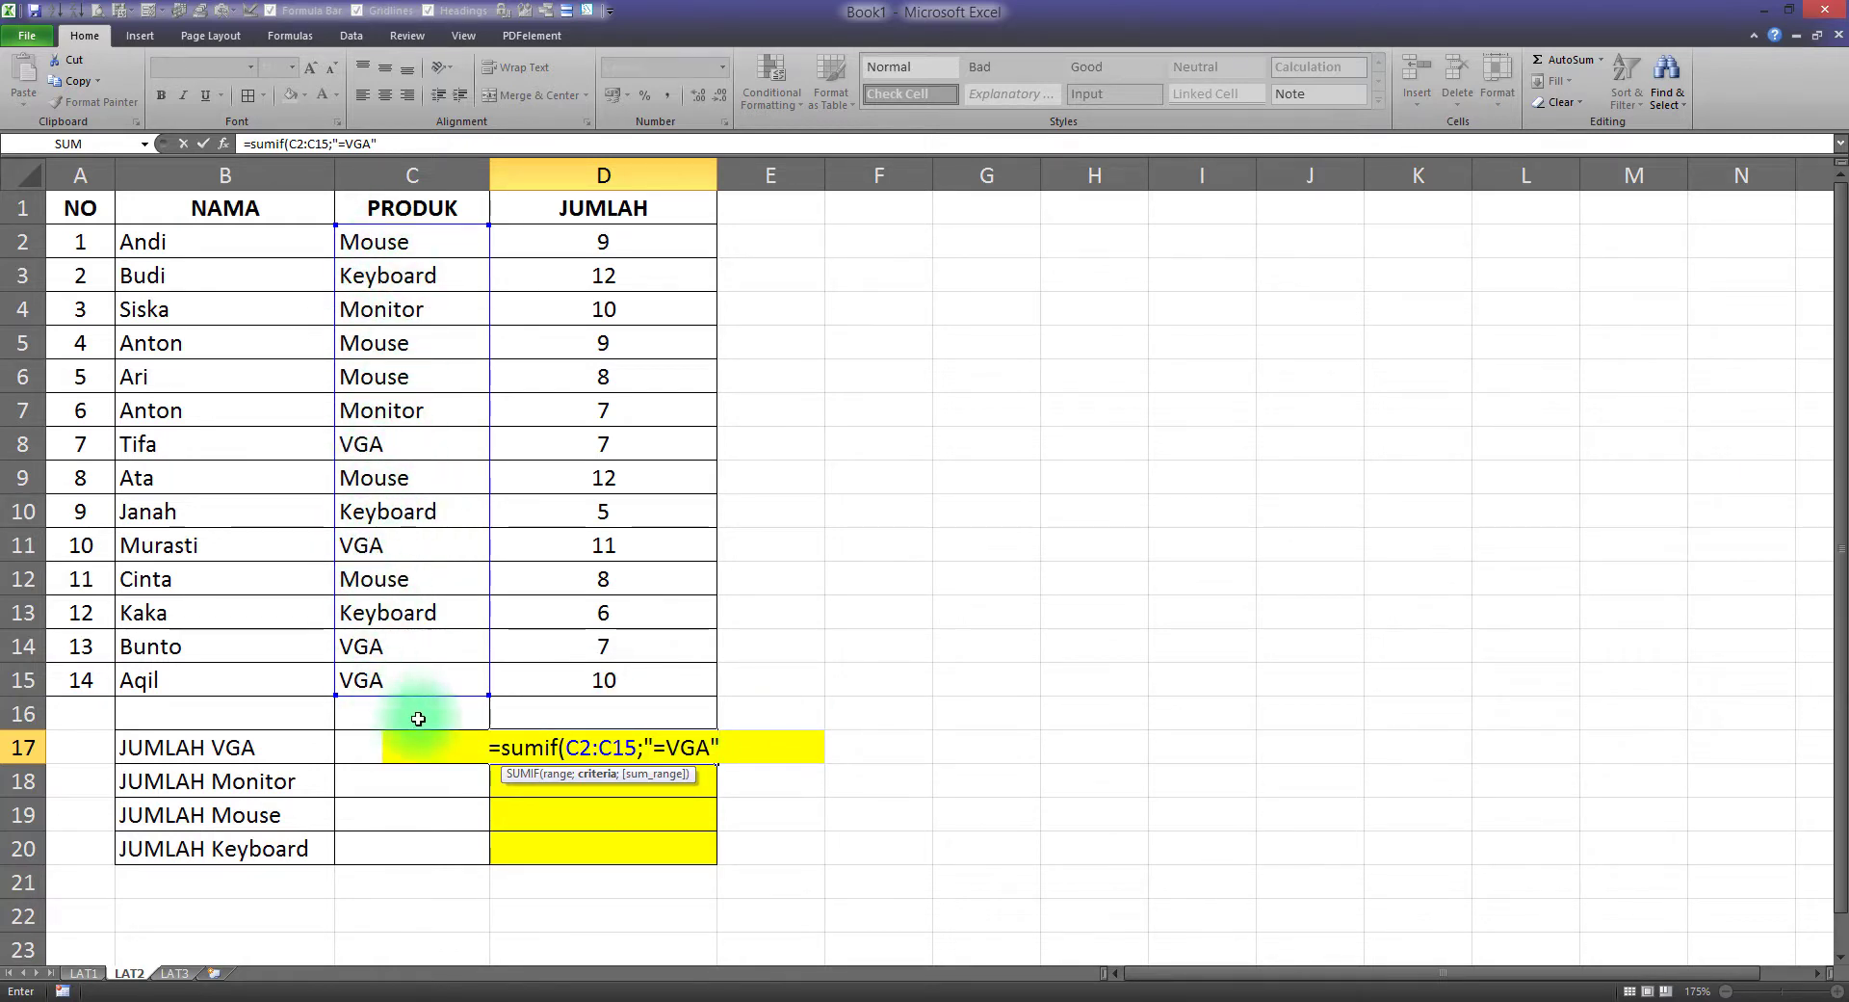
text(;)
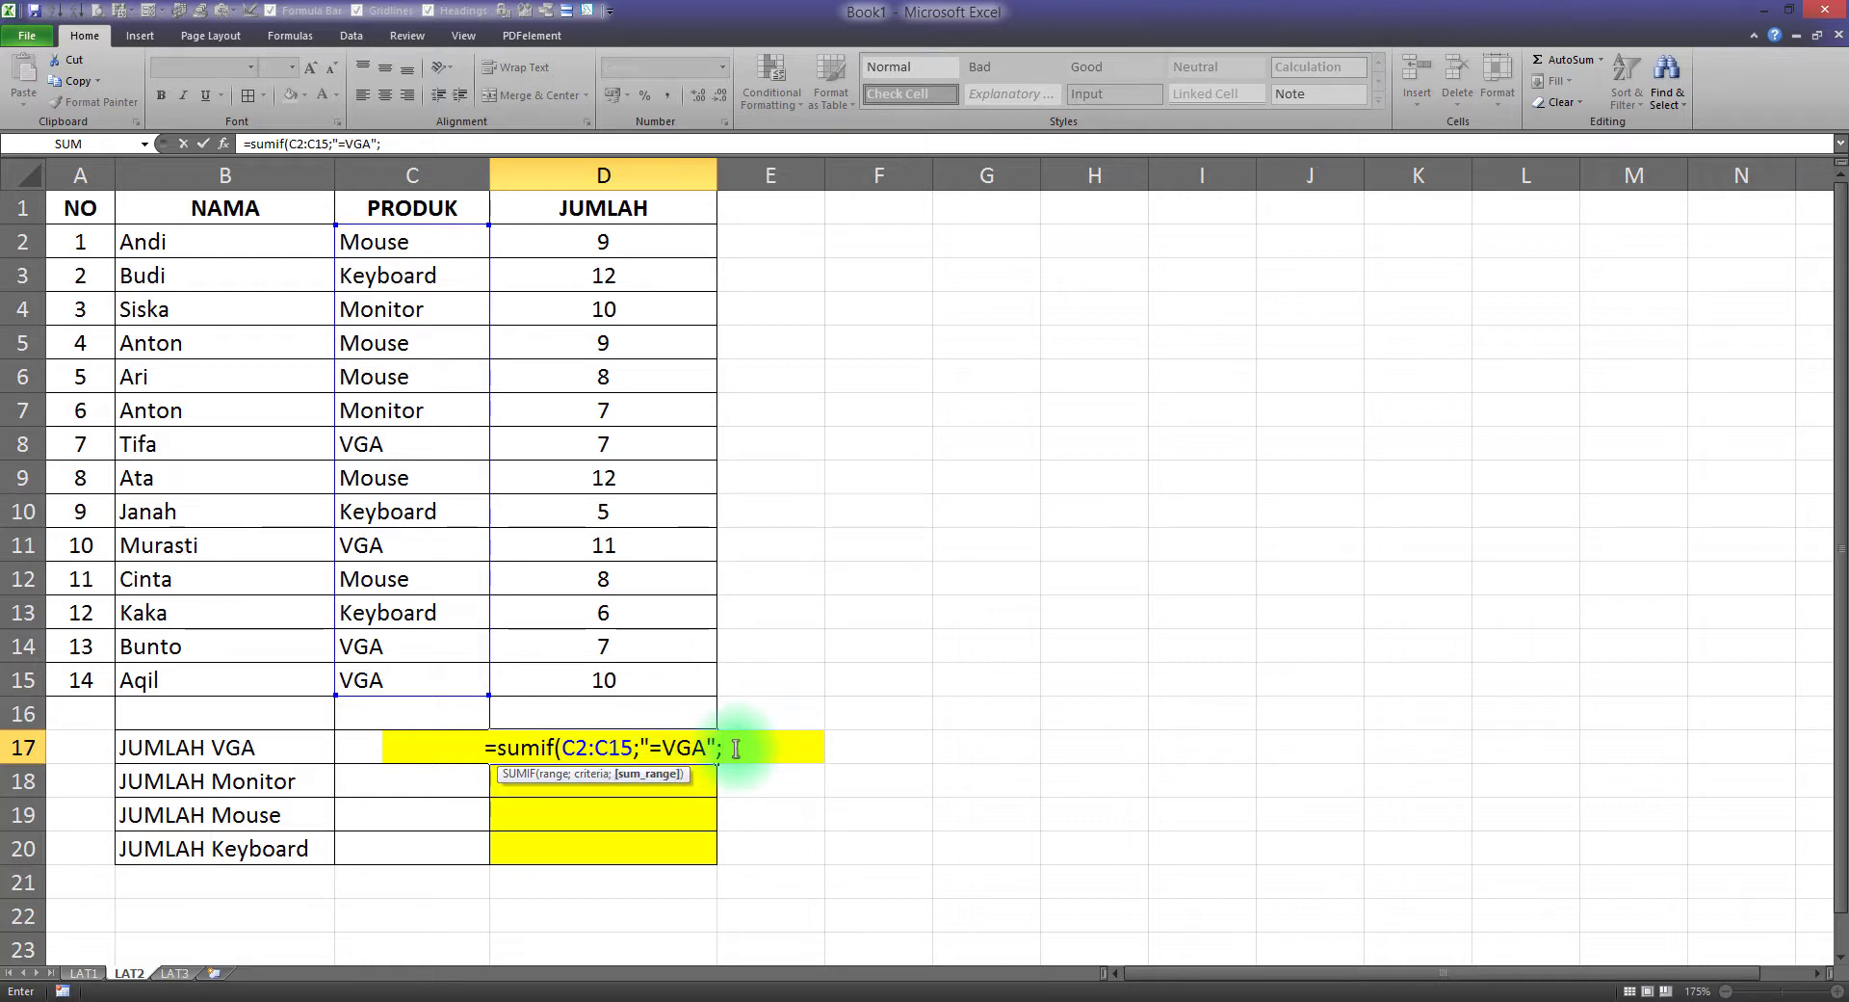
click(604, 247)
drag(604, 269, 610, 680)
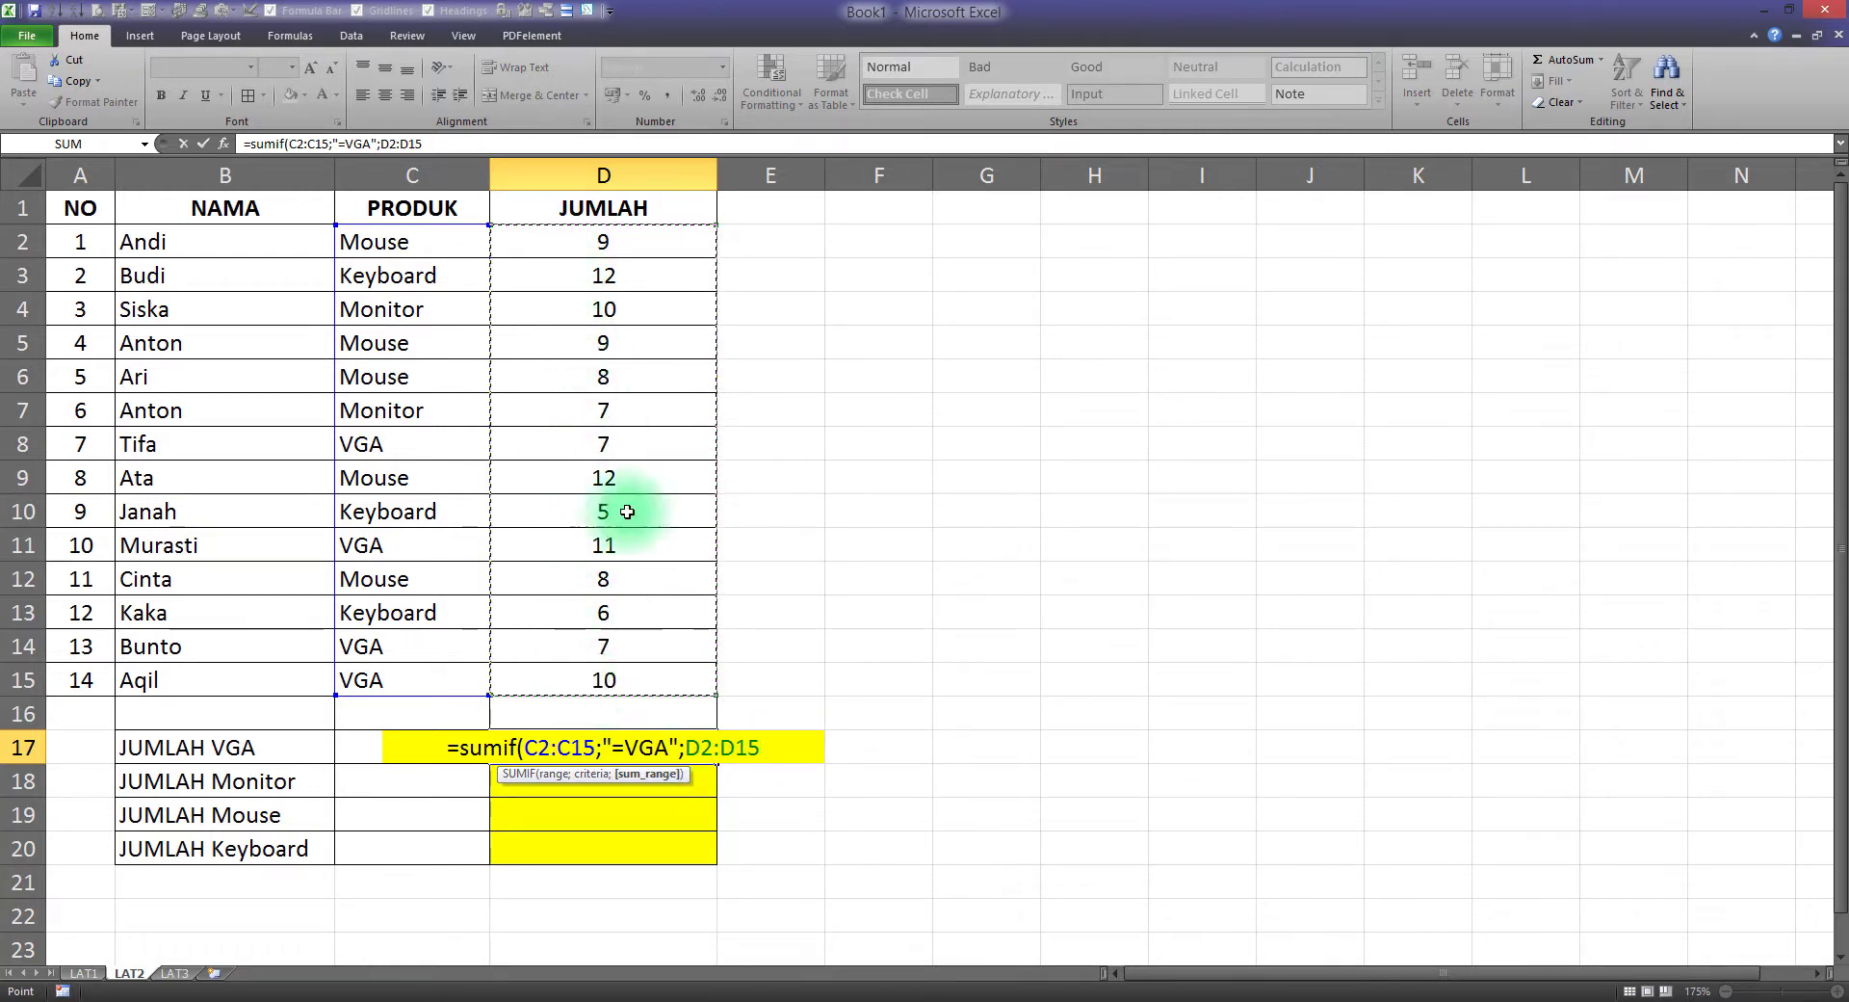
text())
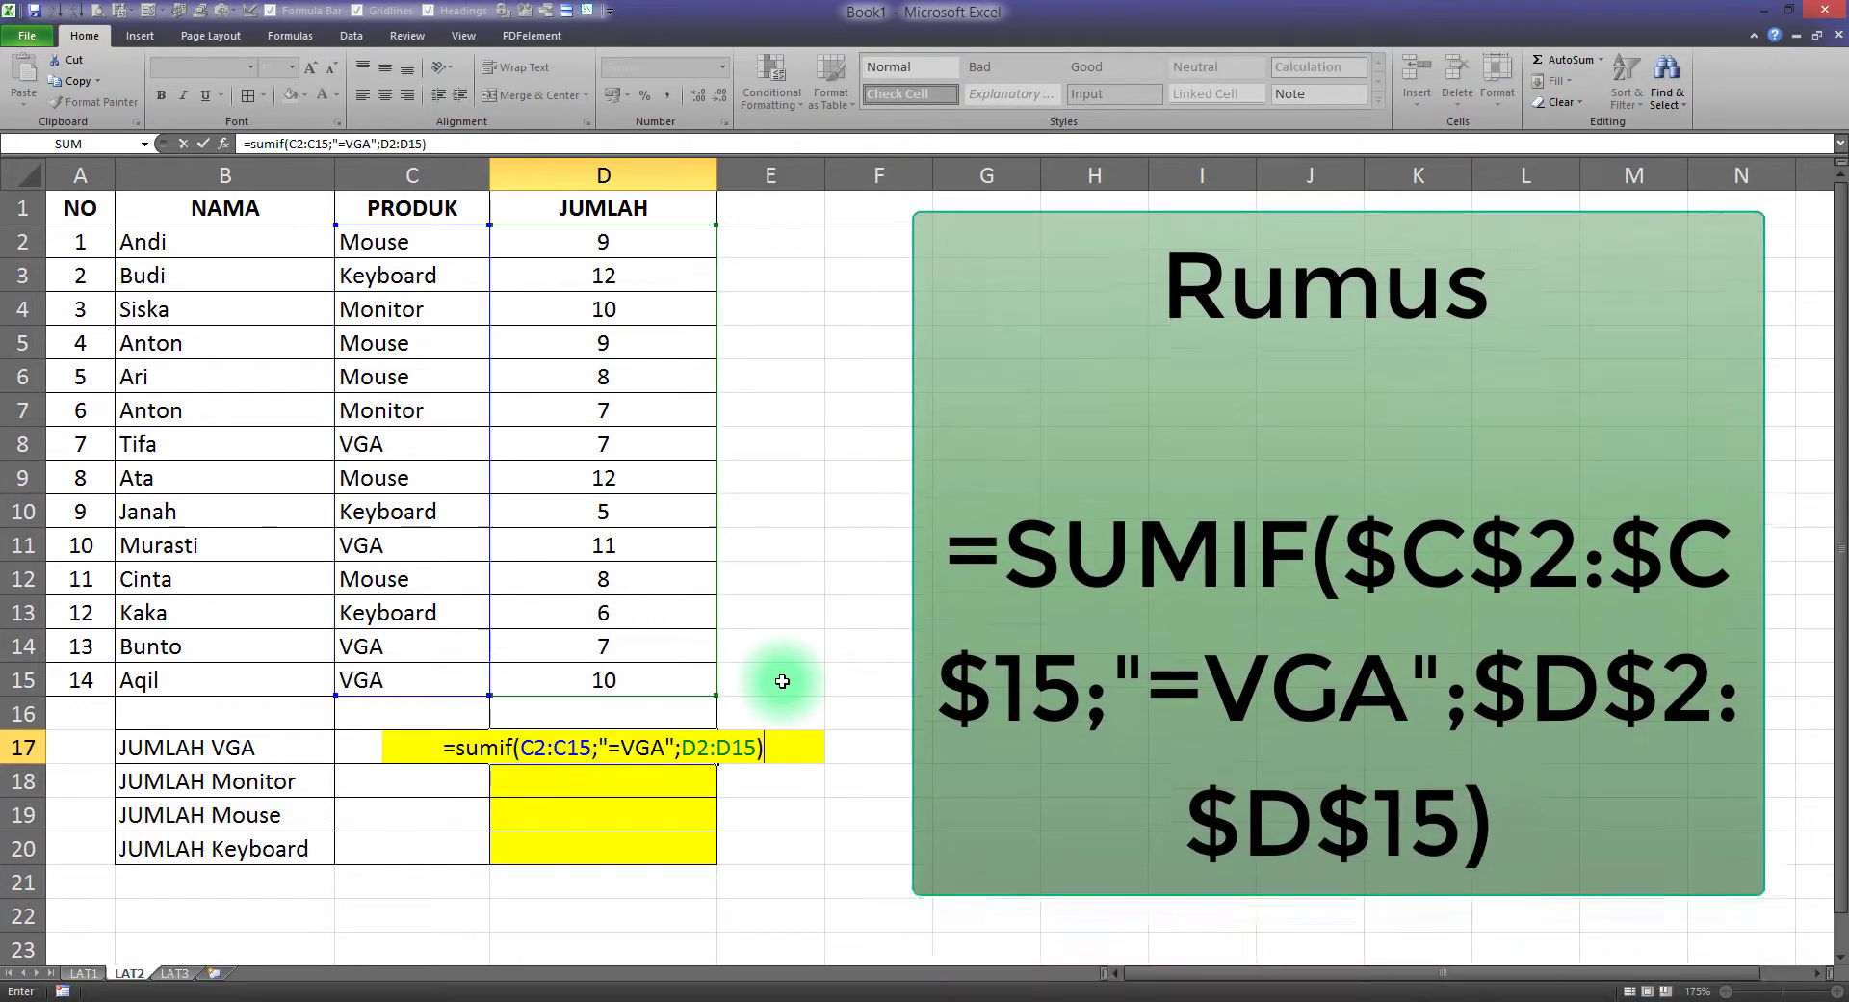
key(Return)
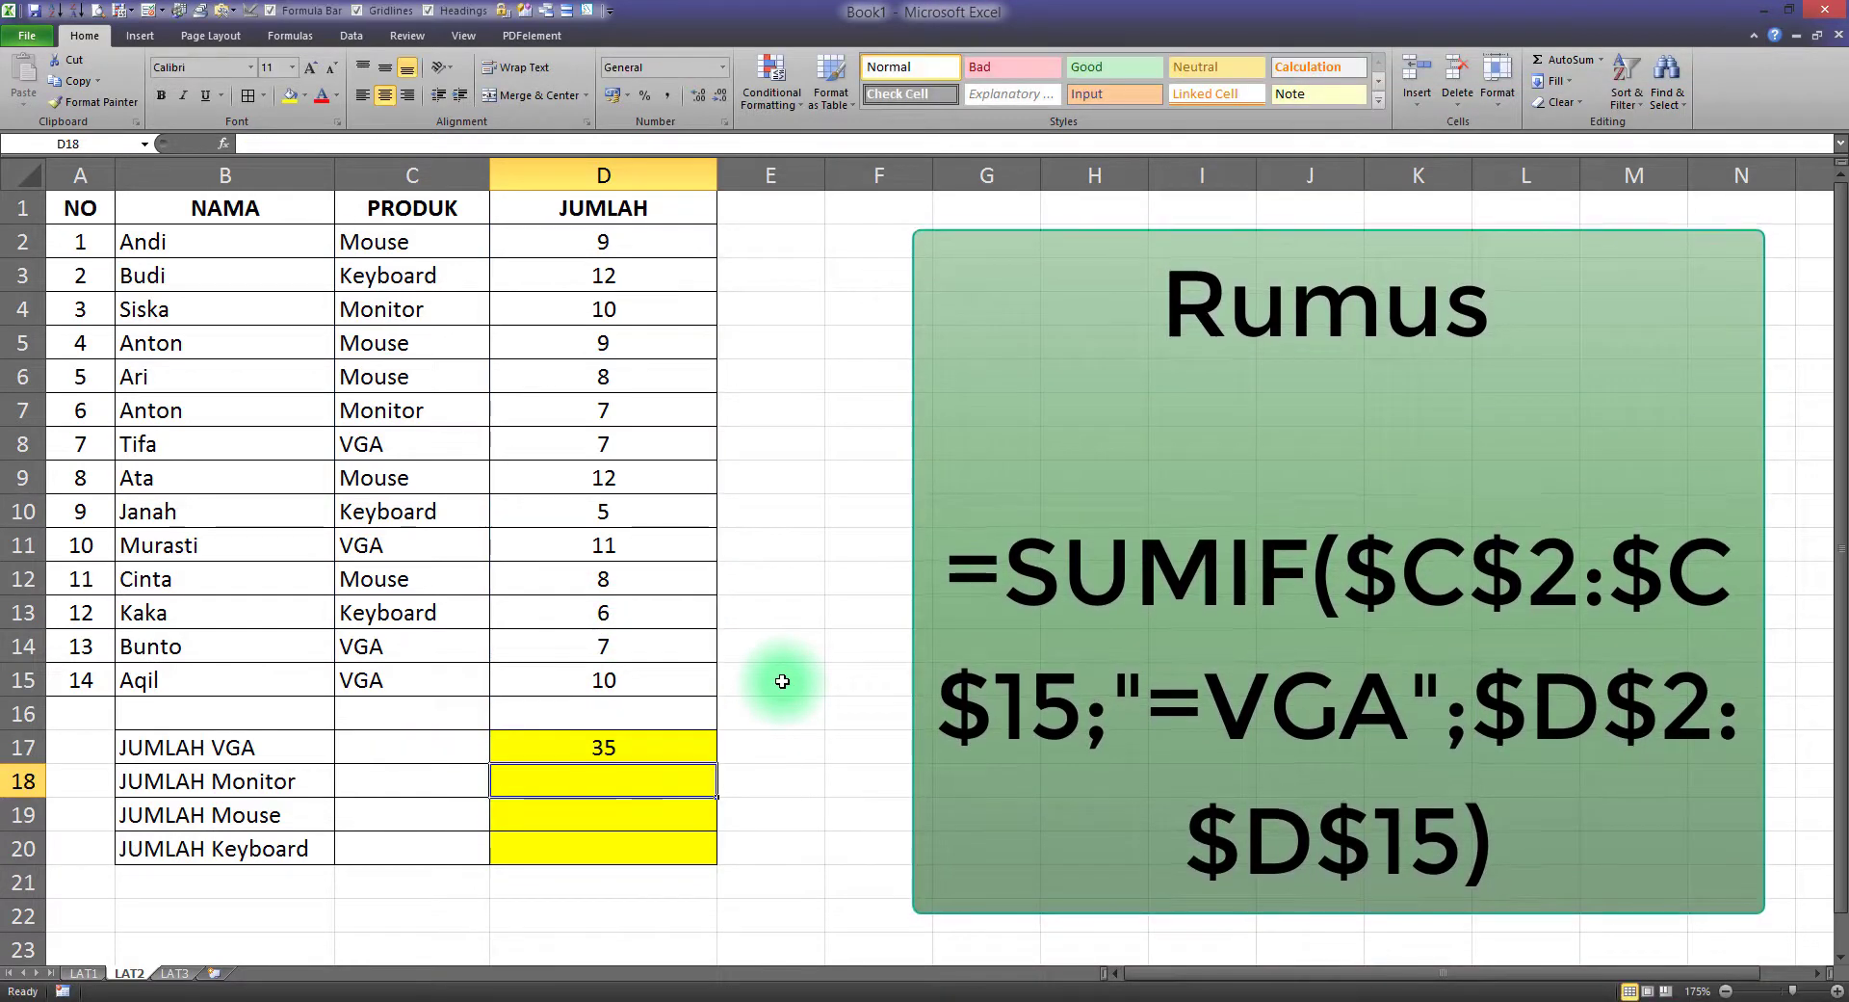
Review the D17 formula's criteria range, "=VGA" criterion and sum range against the PRODUK and JUMLAH columns
double_click(656, 747)
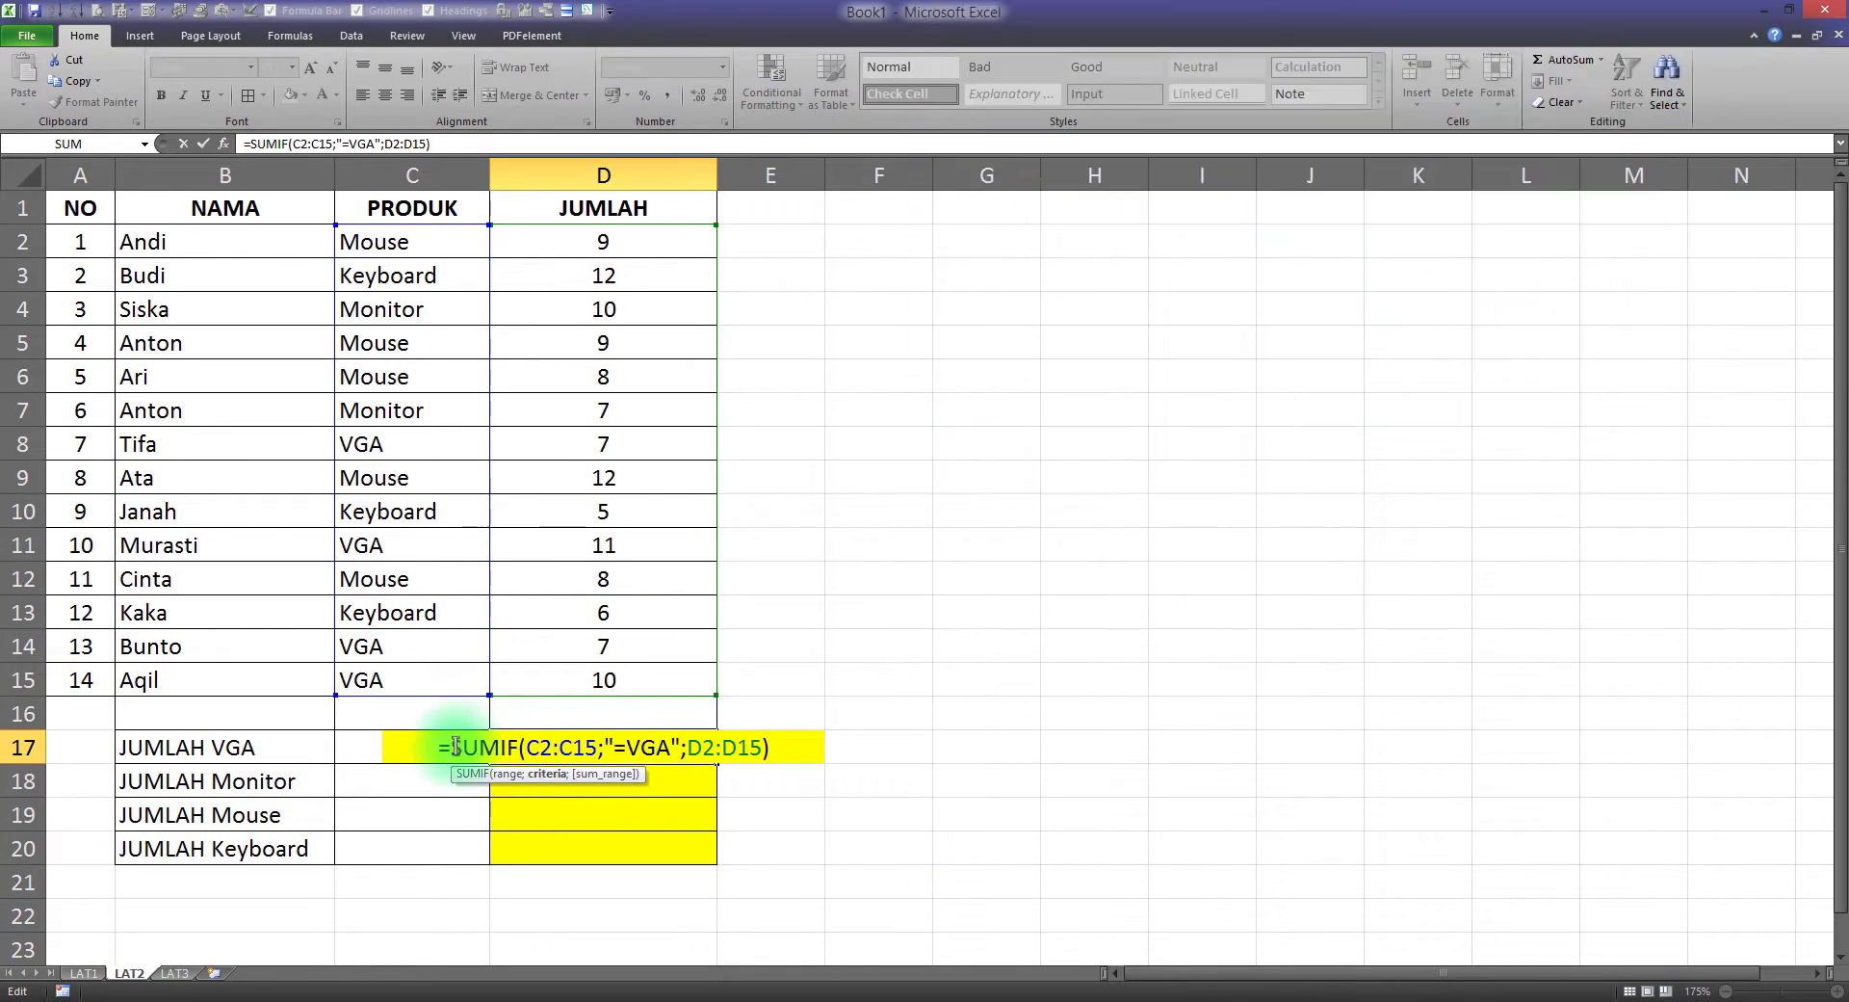
drag(451, 748, 585, 748)
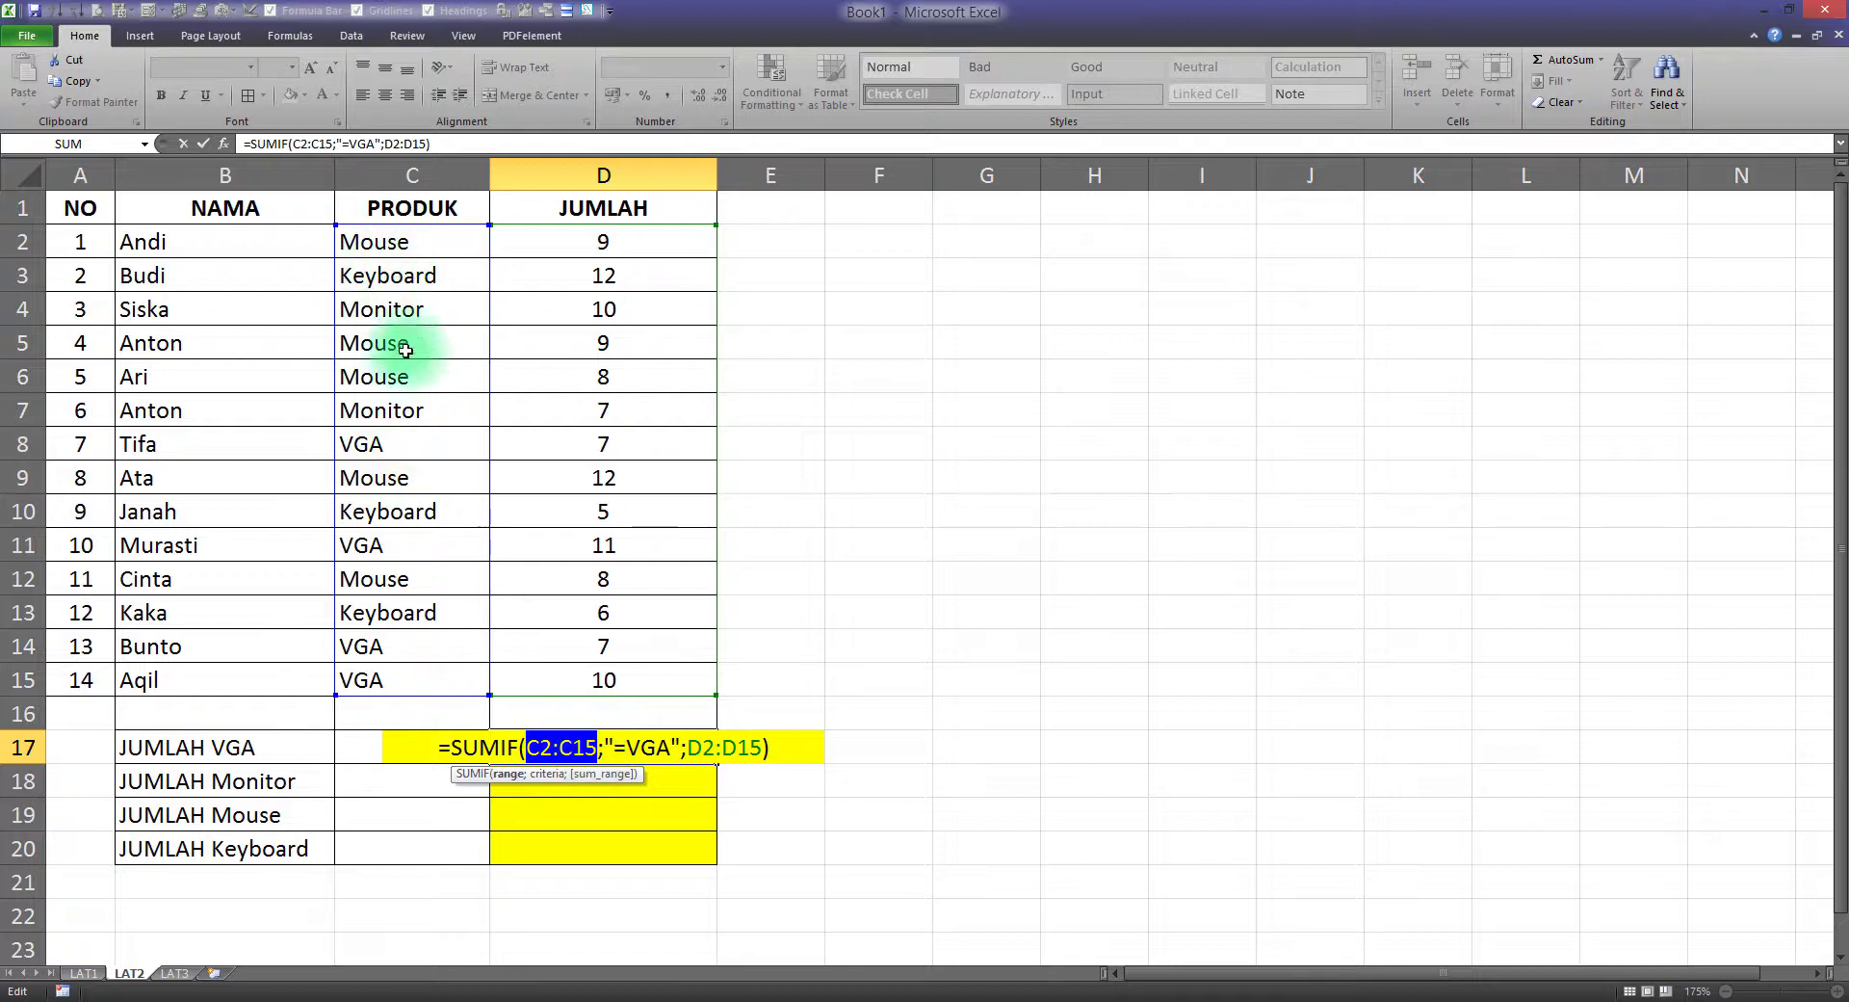
drag(614, 747, 672, 747)
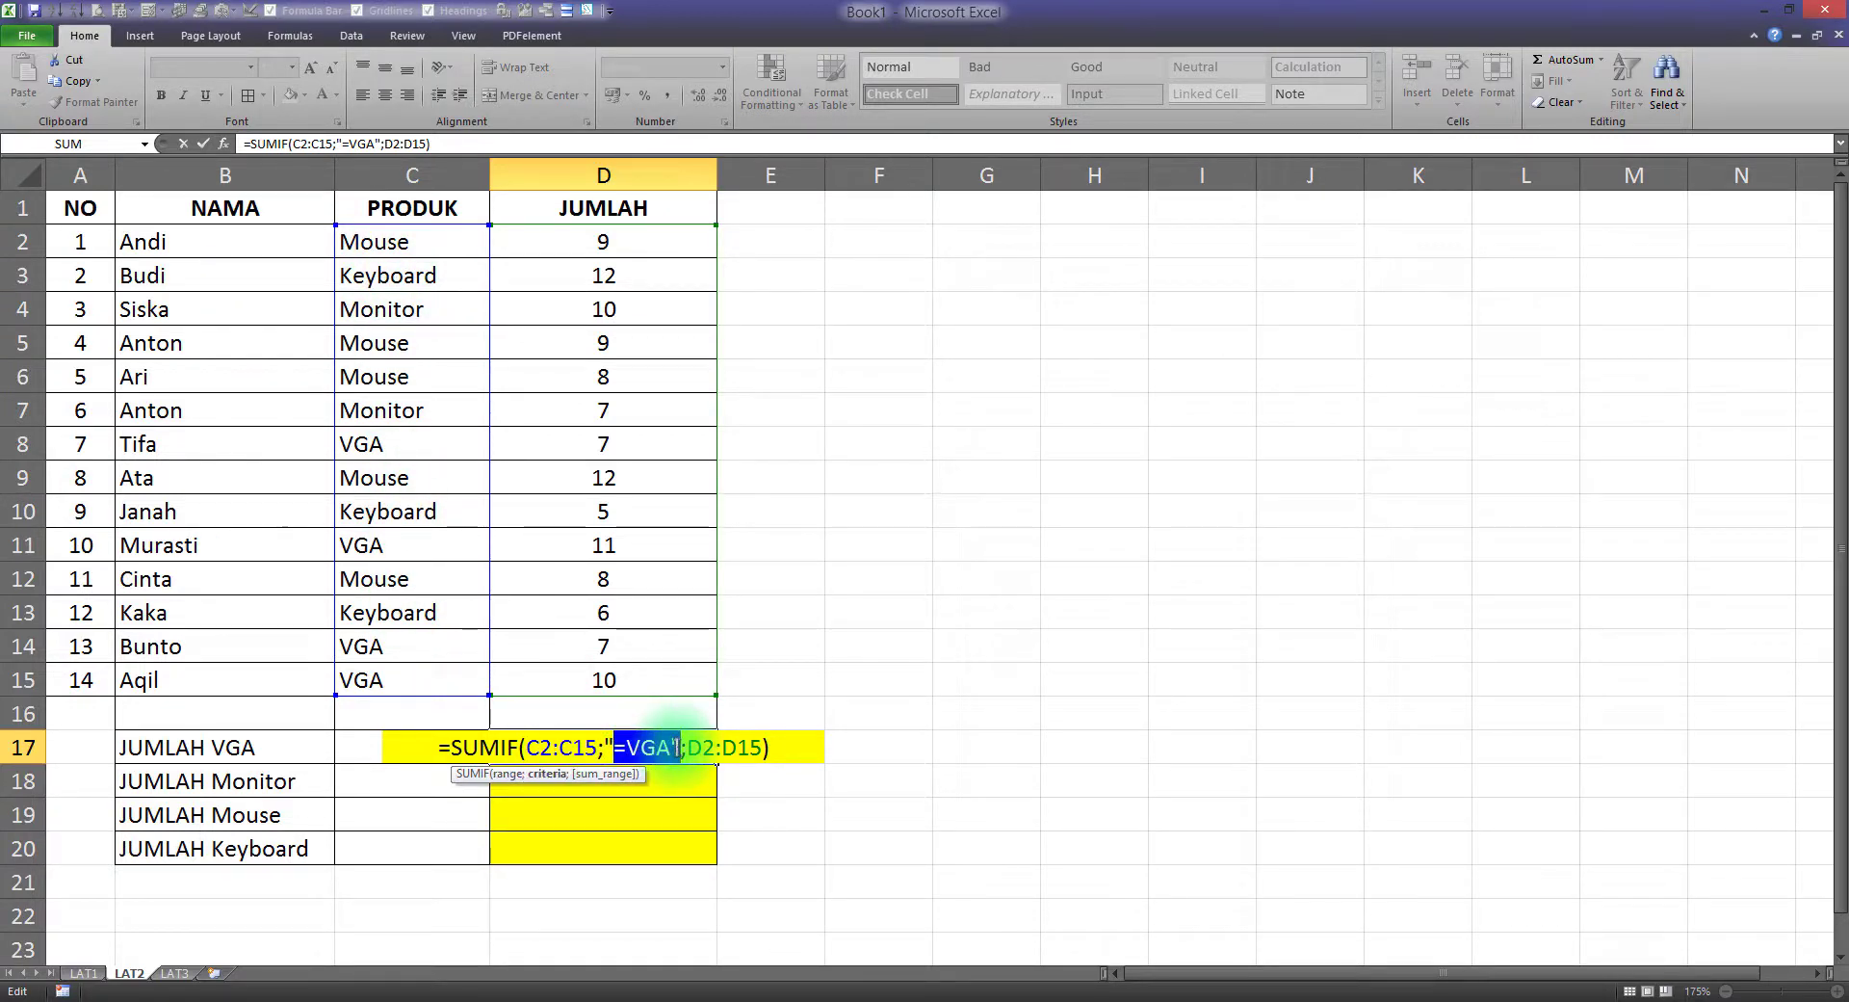
drag(690, 748, 761, 748)
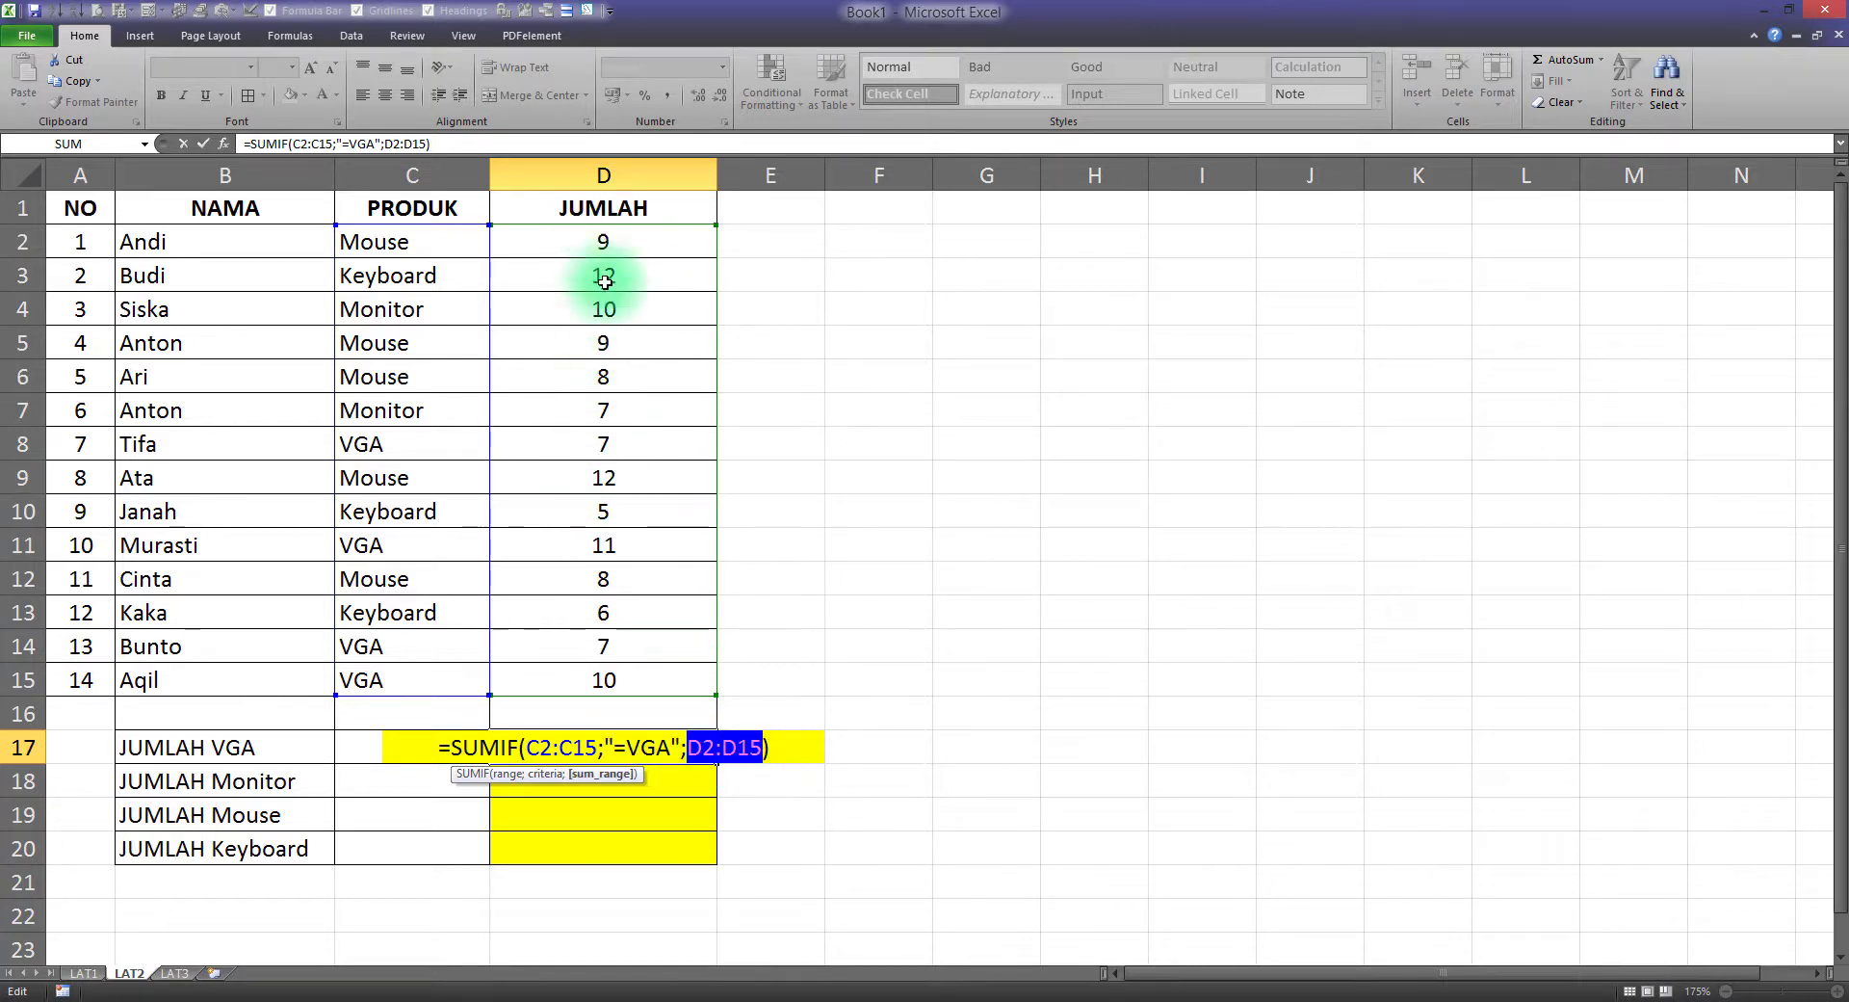
key(Return)
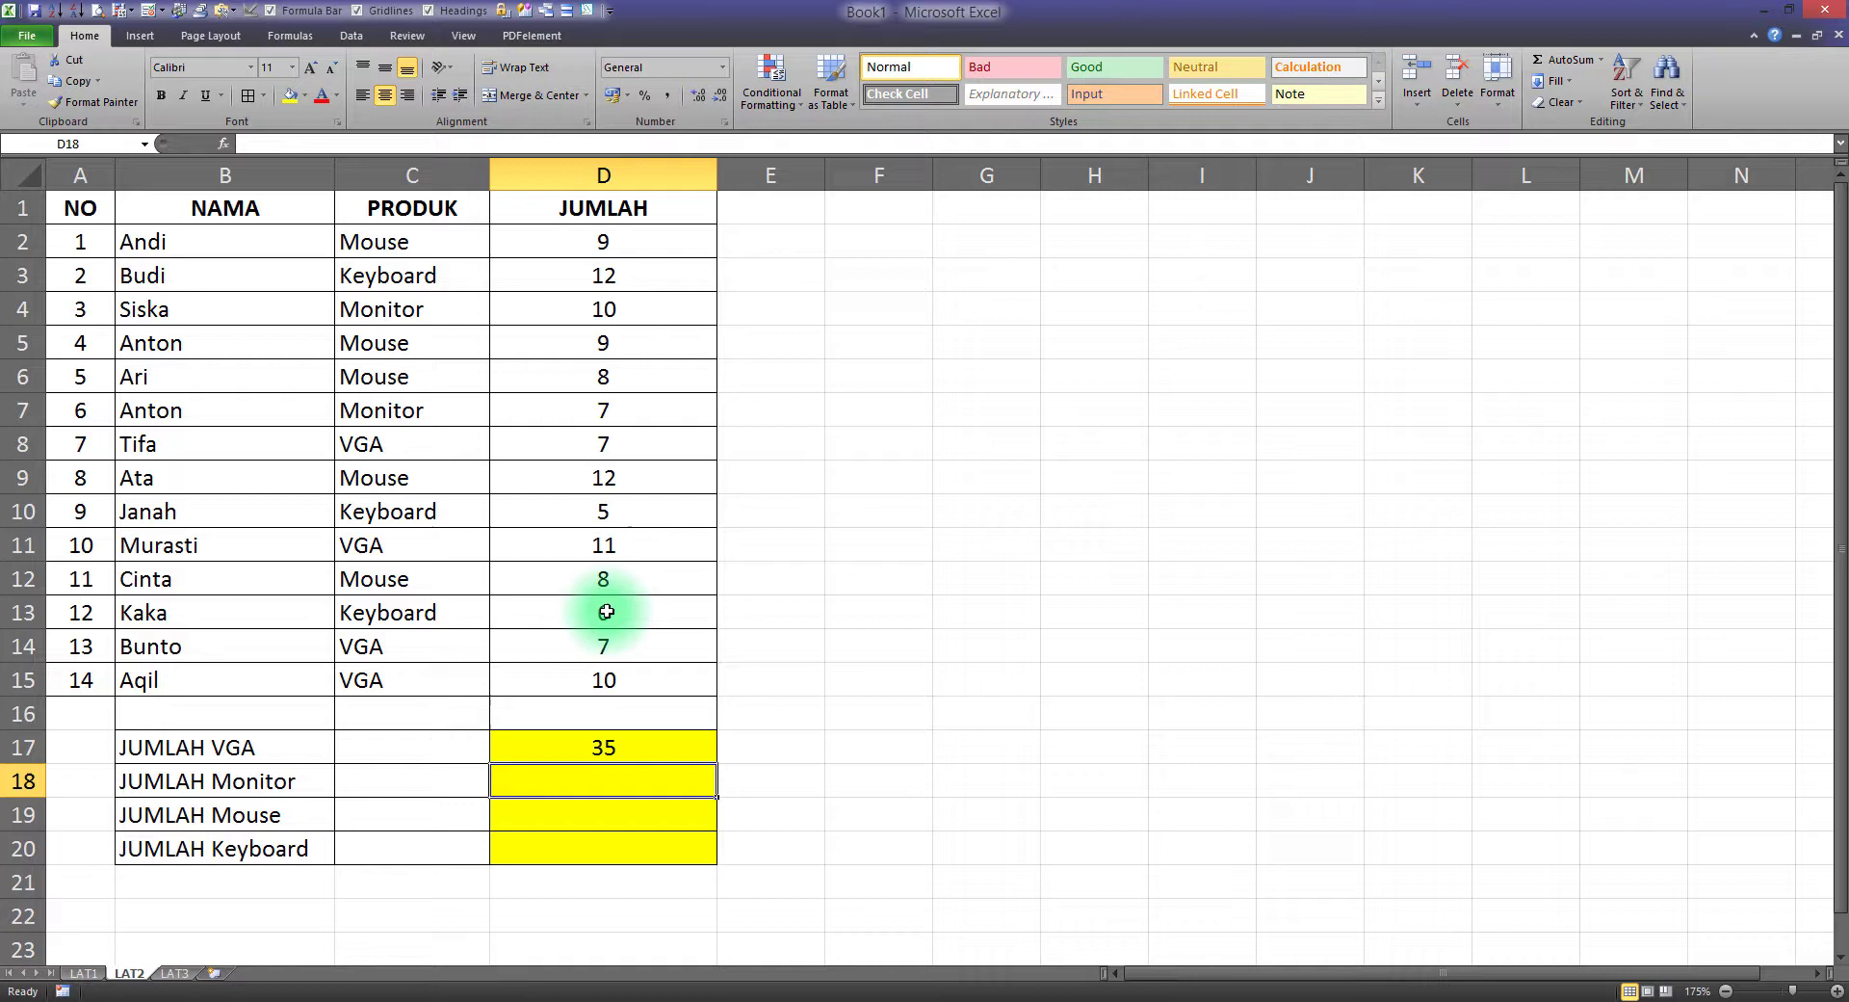
click(604, 749)
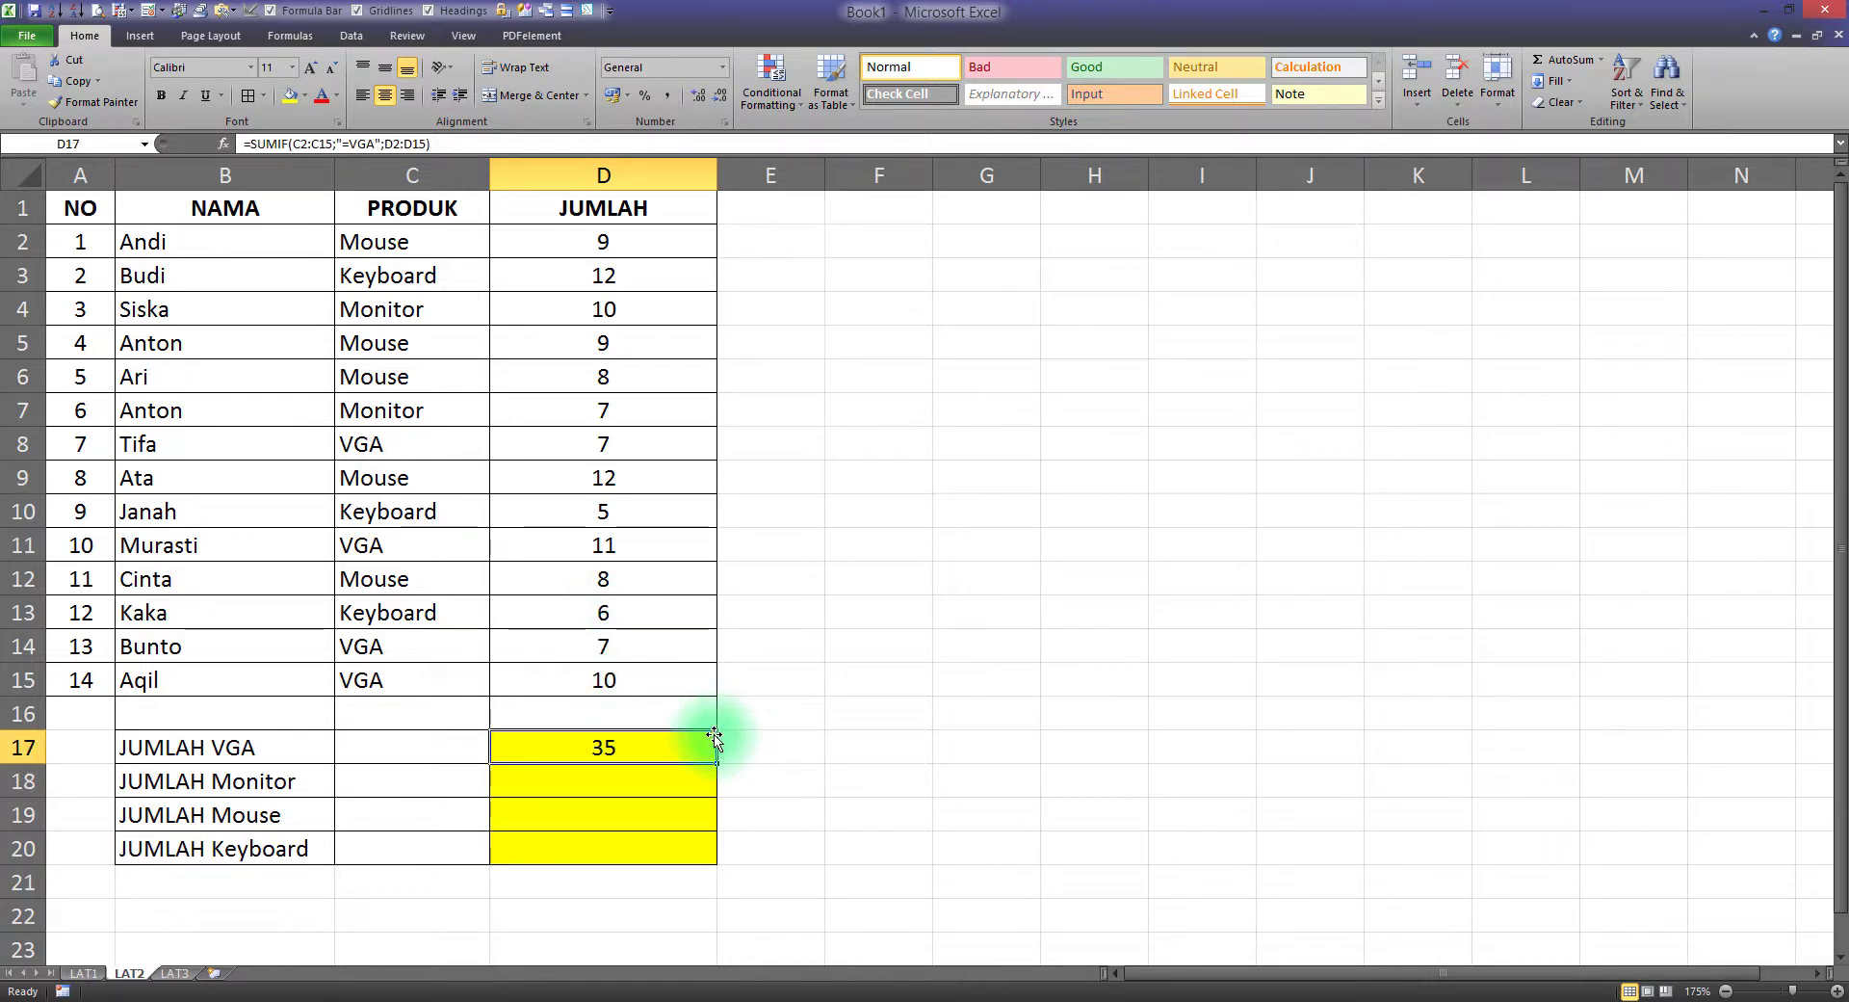
Check the JUMLAH Monitor label and select the Monitor quantities in D4 and D7 together to read their combined sum
click(231, 782)
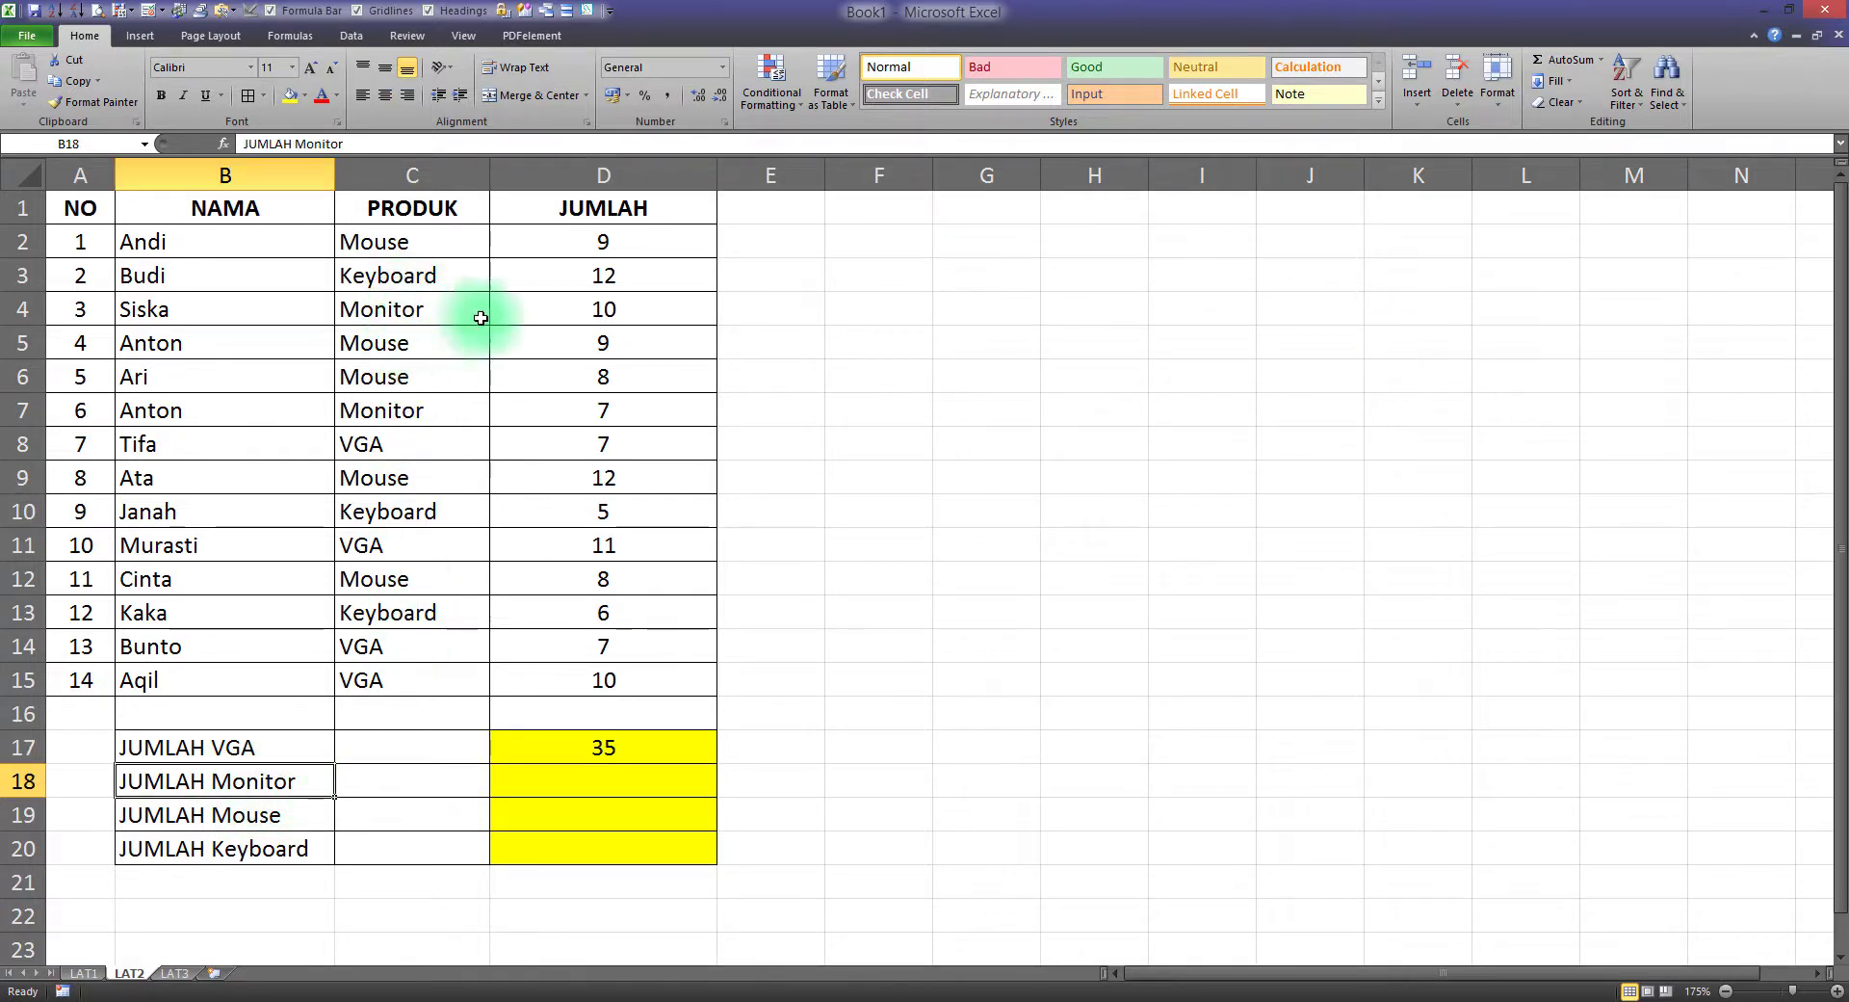
click(583, 310)
ctrl+click(584, 400)
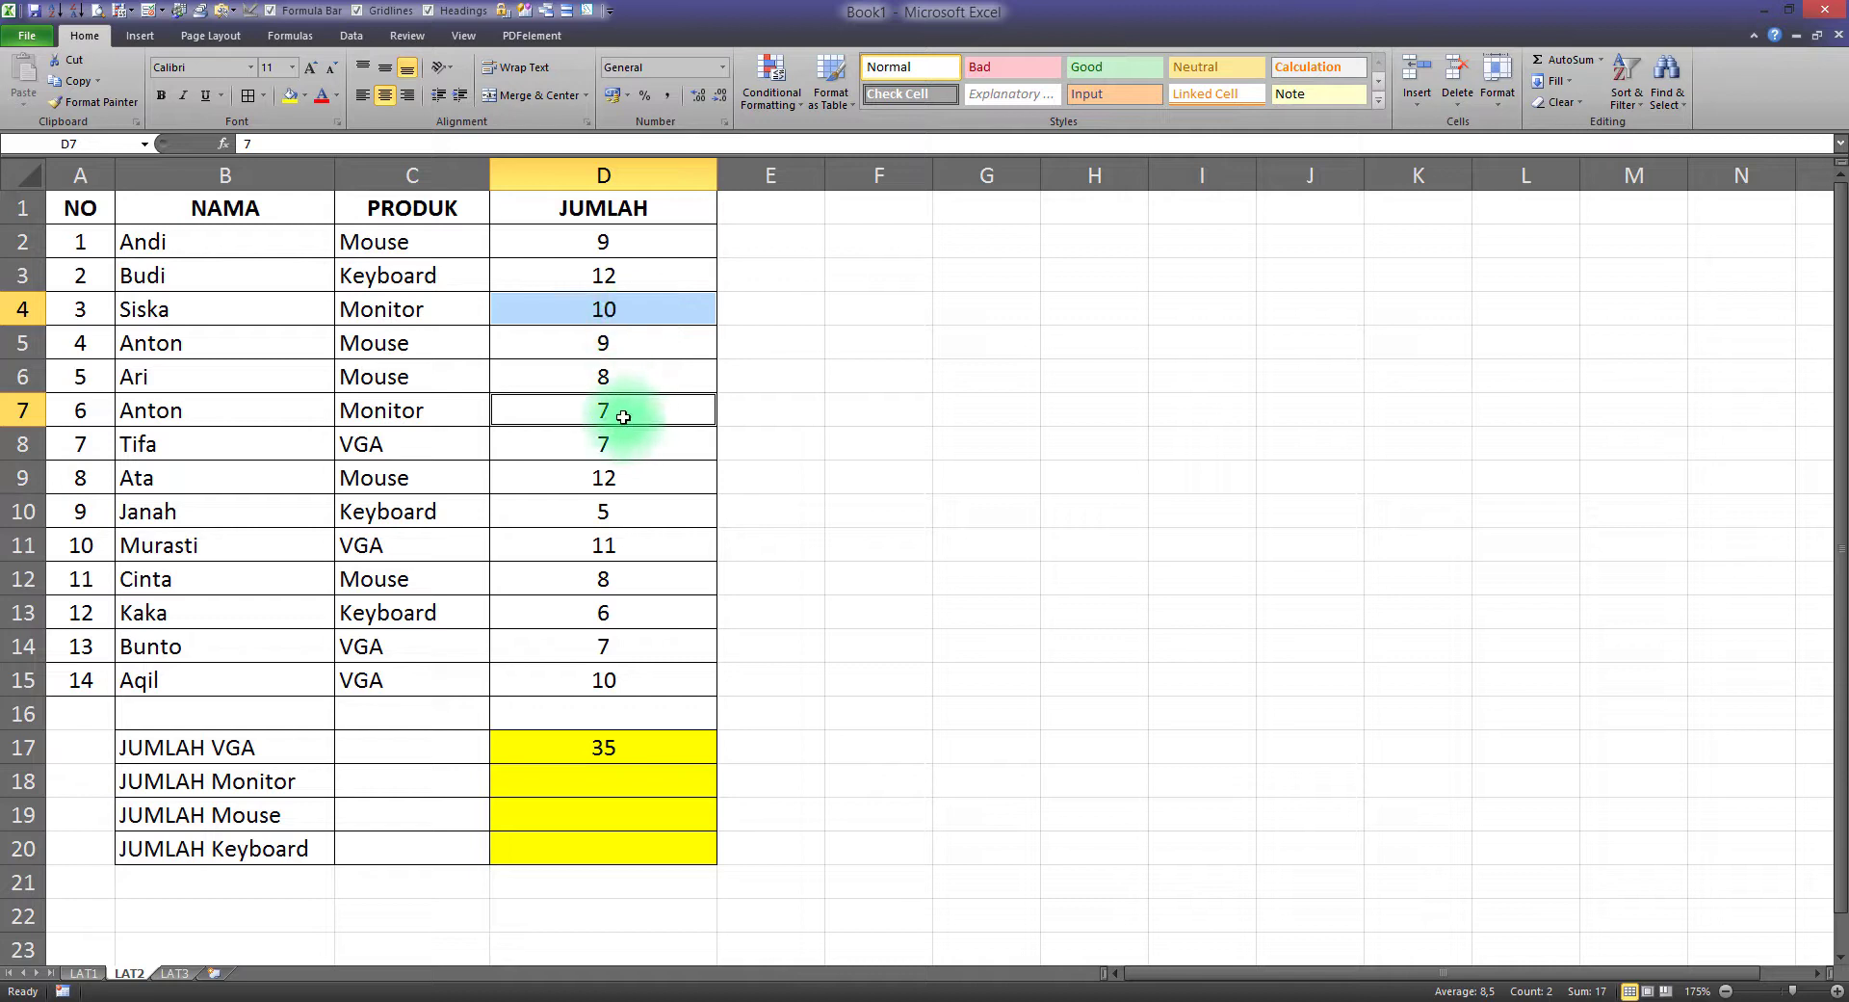
Enter the formula =SUMIF(C2:C15;"=Monitor";D2:D15) in D18 for JUMLAH Monitor and reselect the cell to check it
click(611, 768)
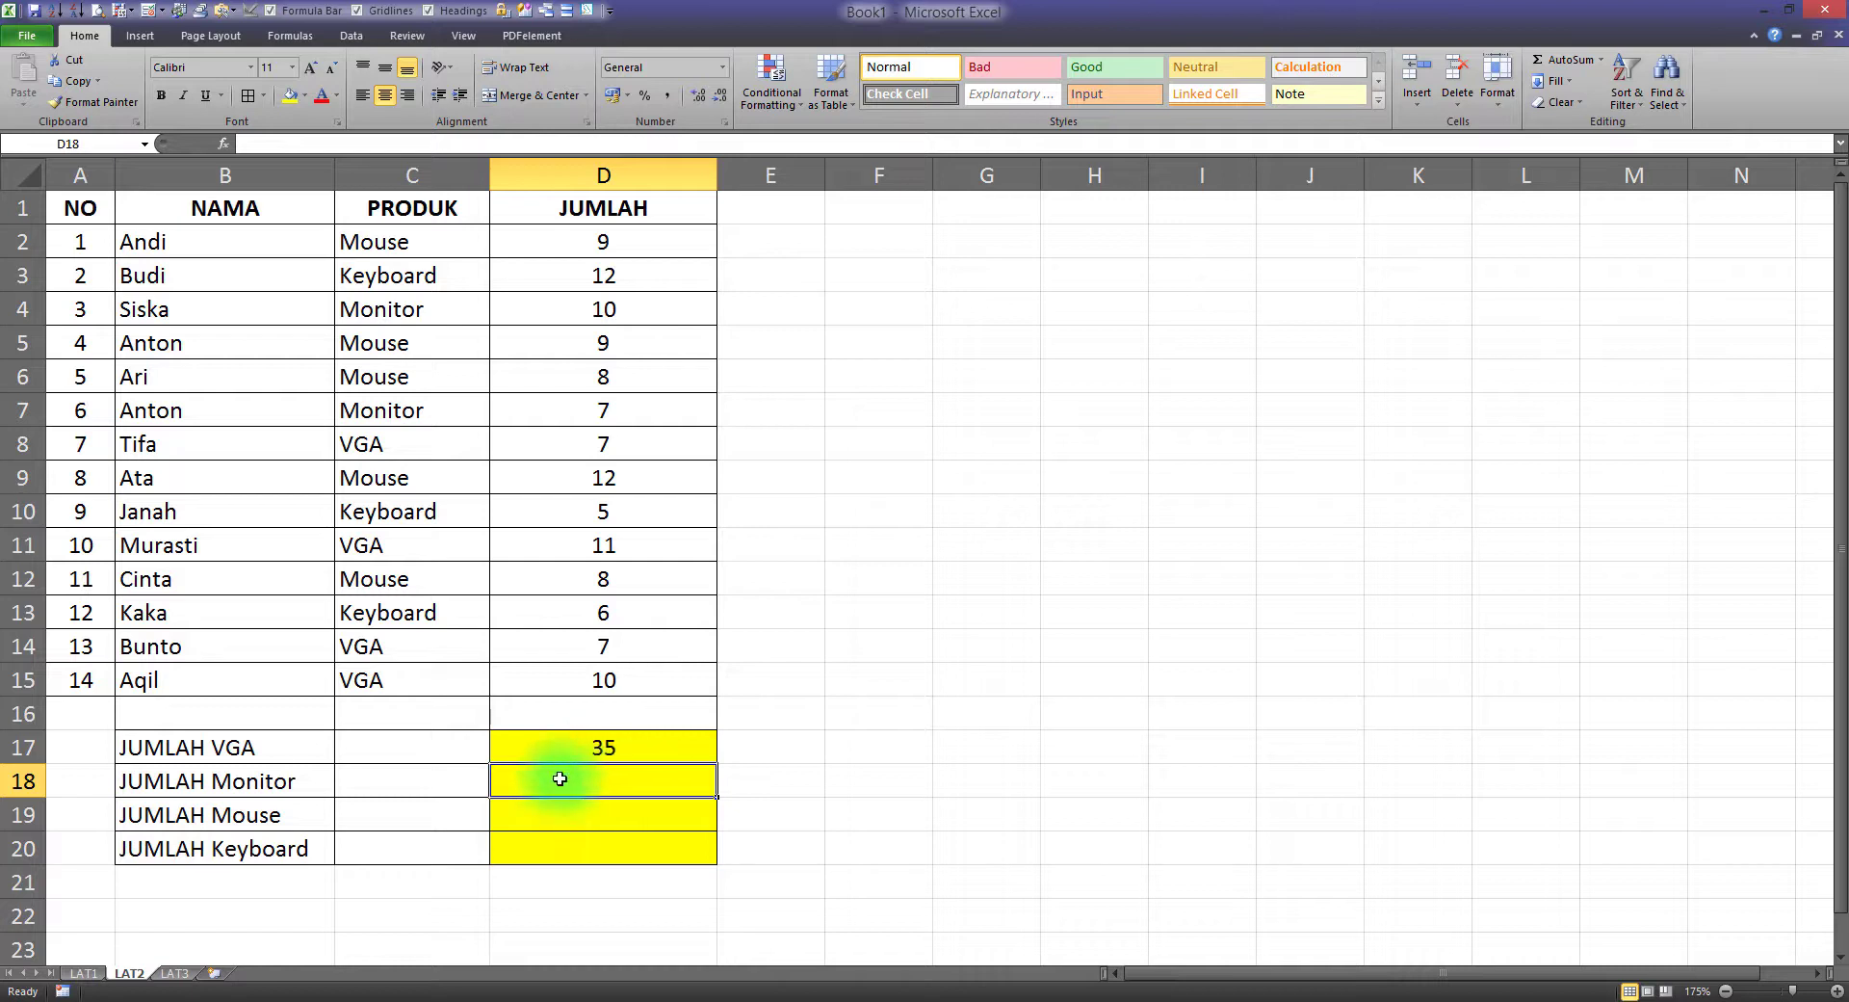
text(=)
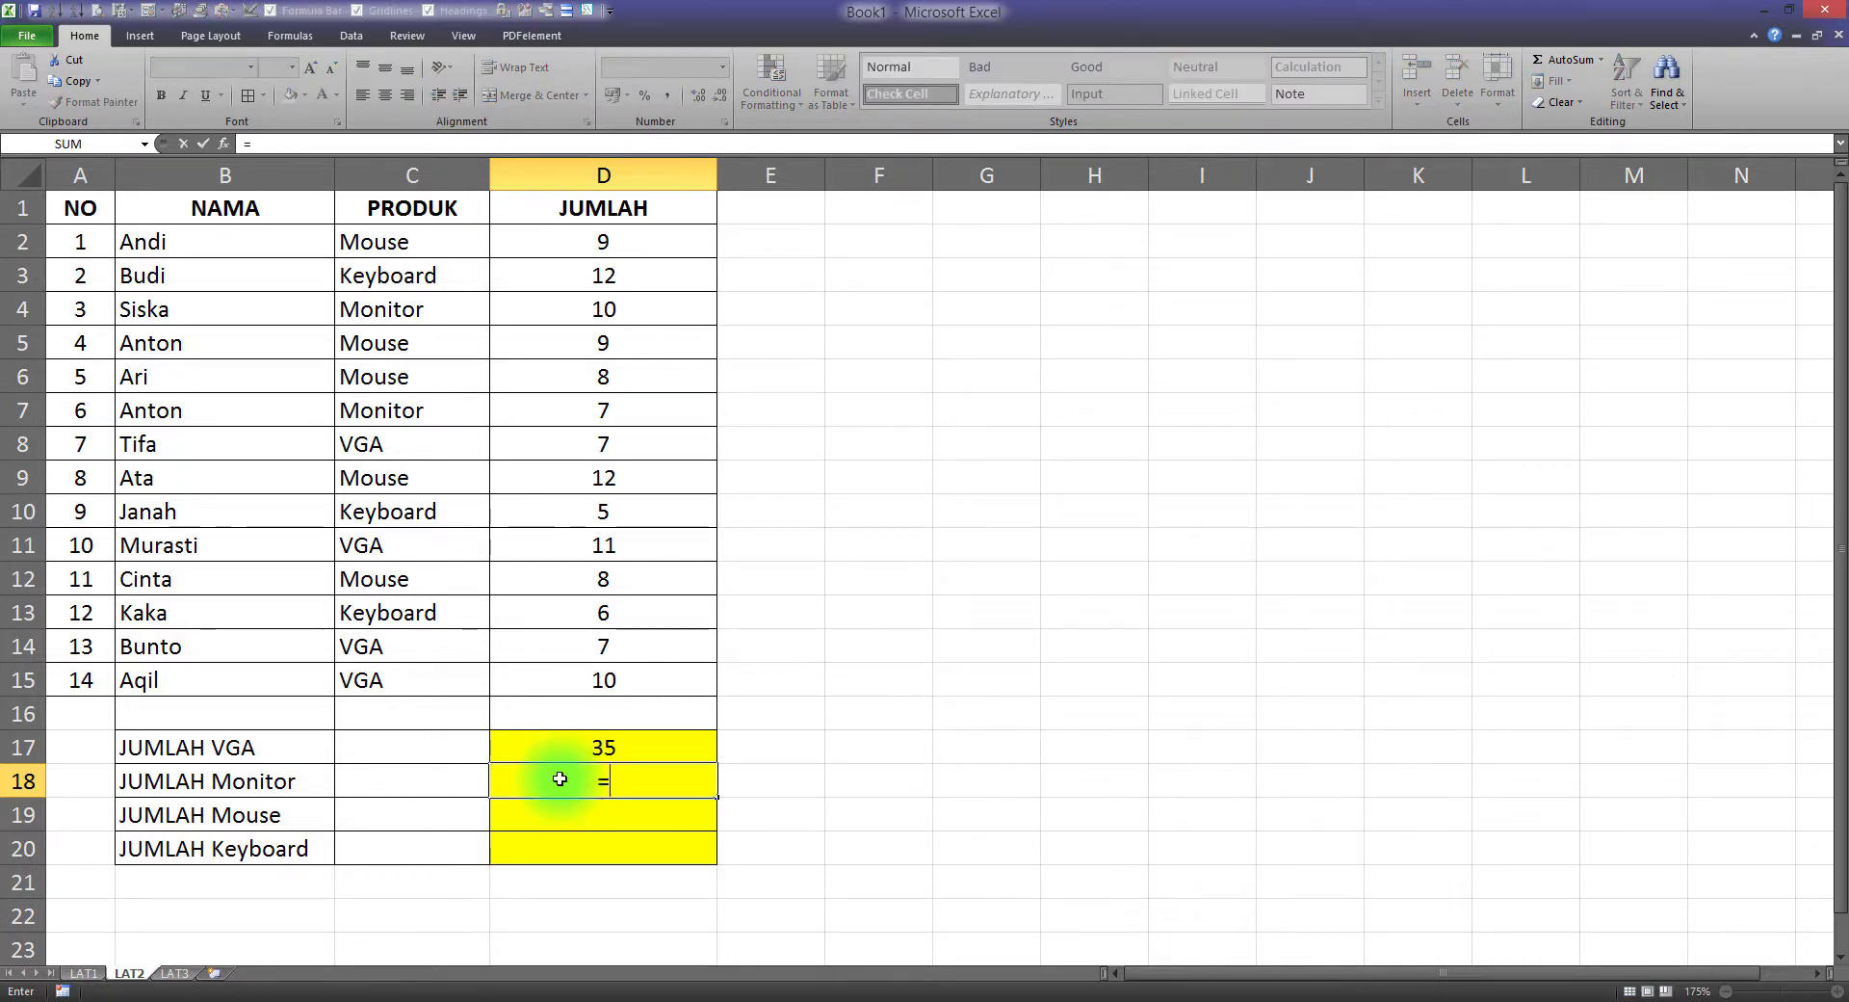
text(sumid)
key(BackSpace)
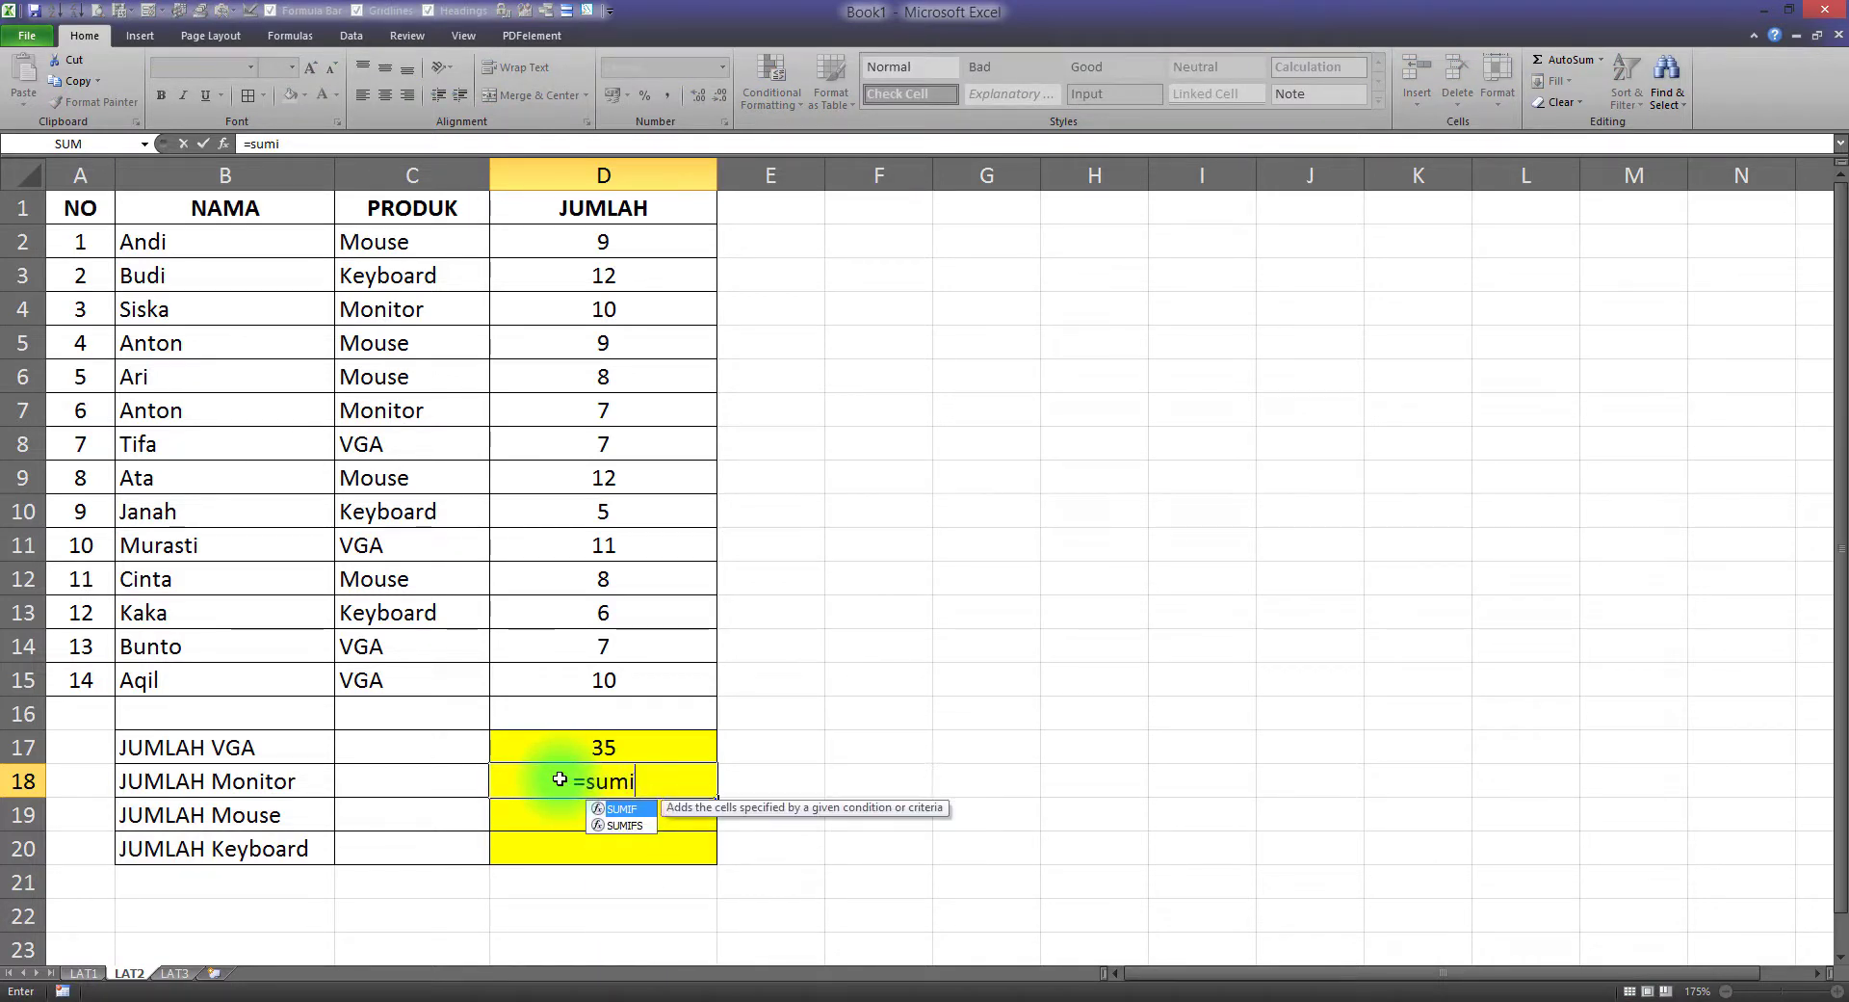
text(f()
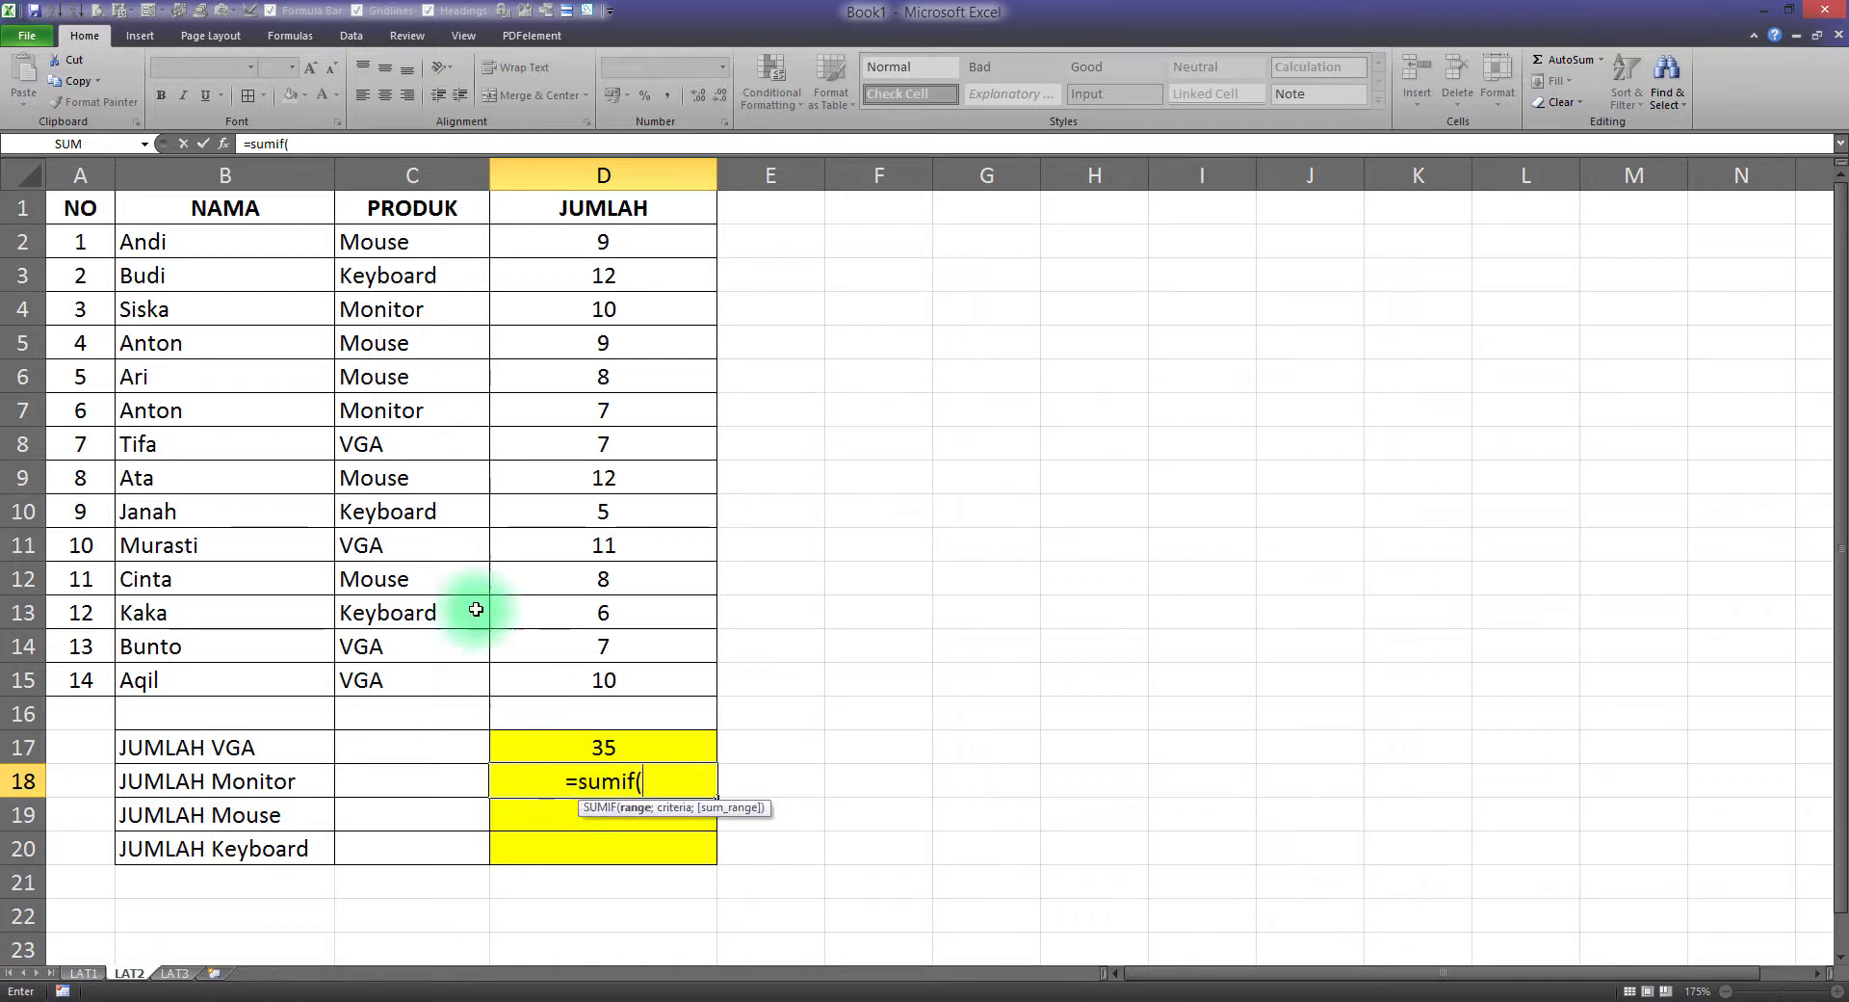
drag(384, 239, 534, 705)
text(;)
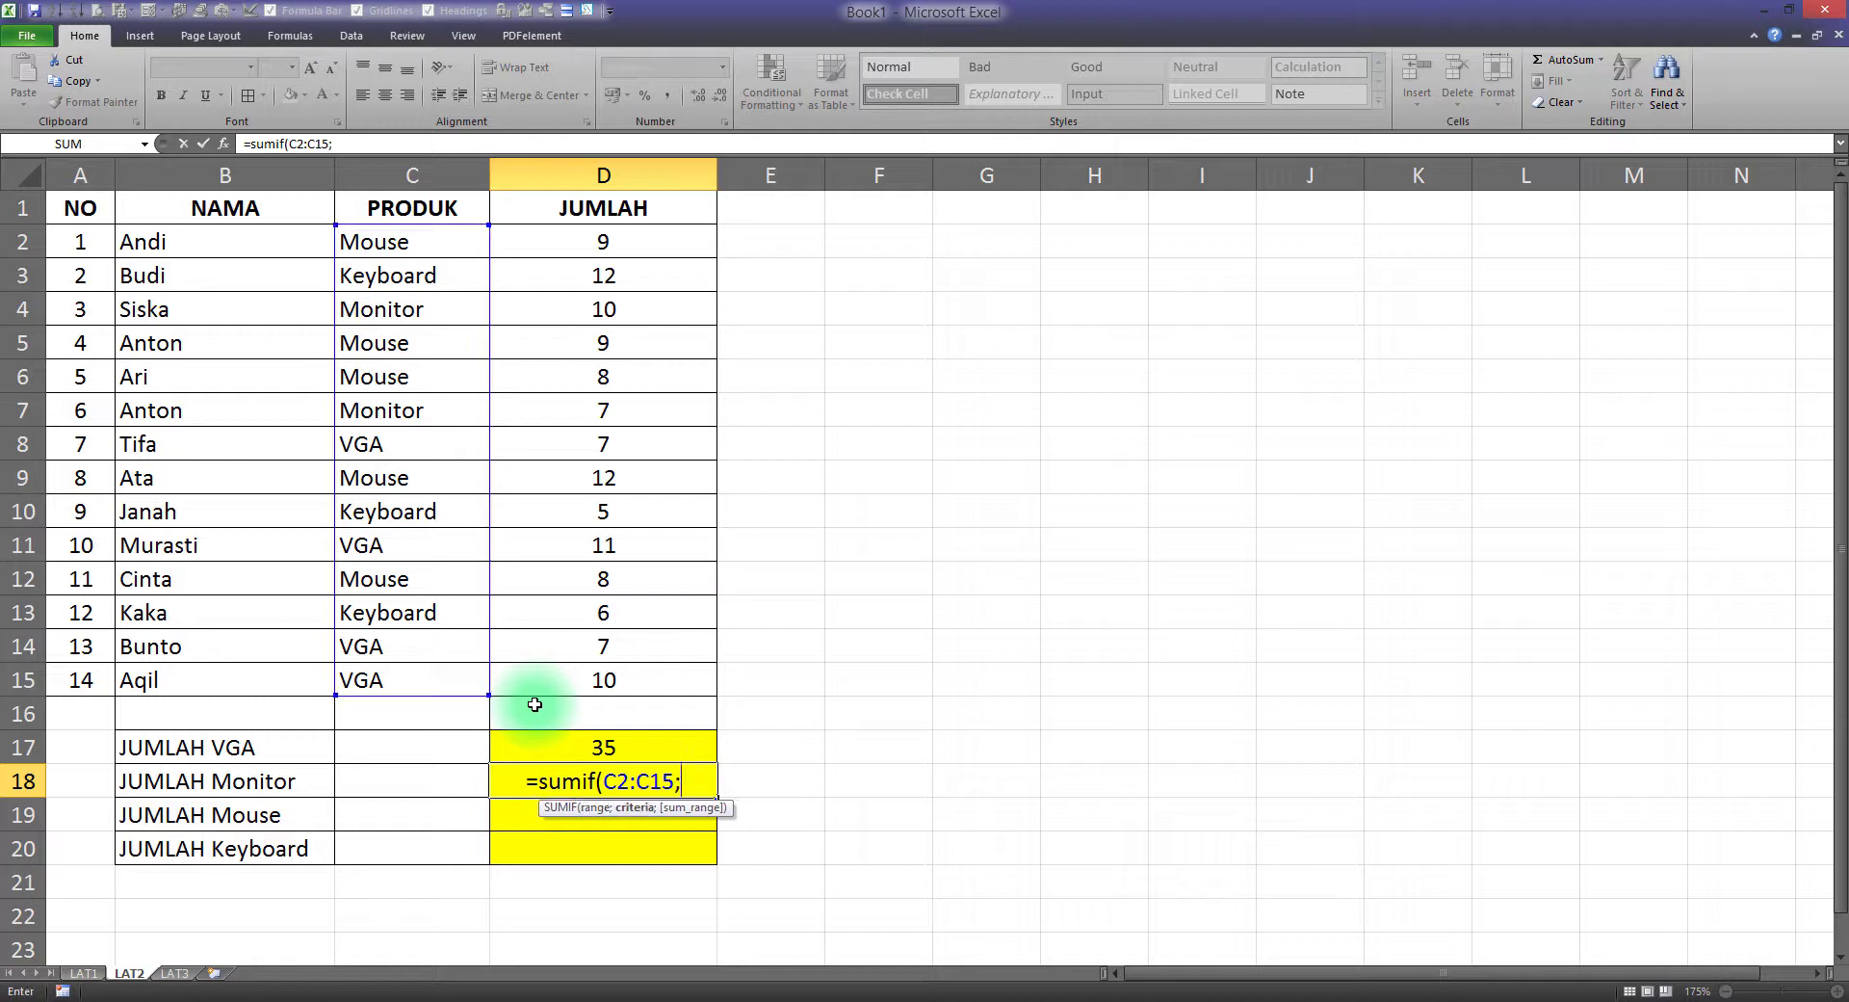
text(")
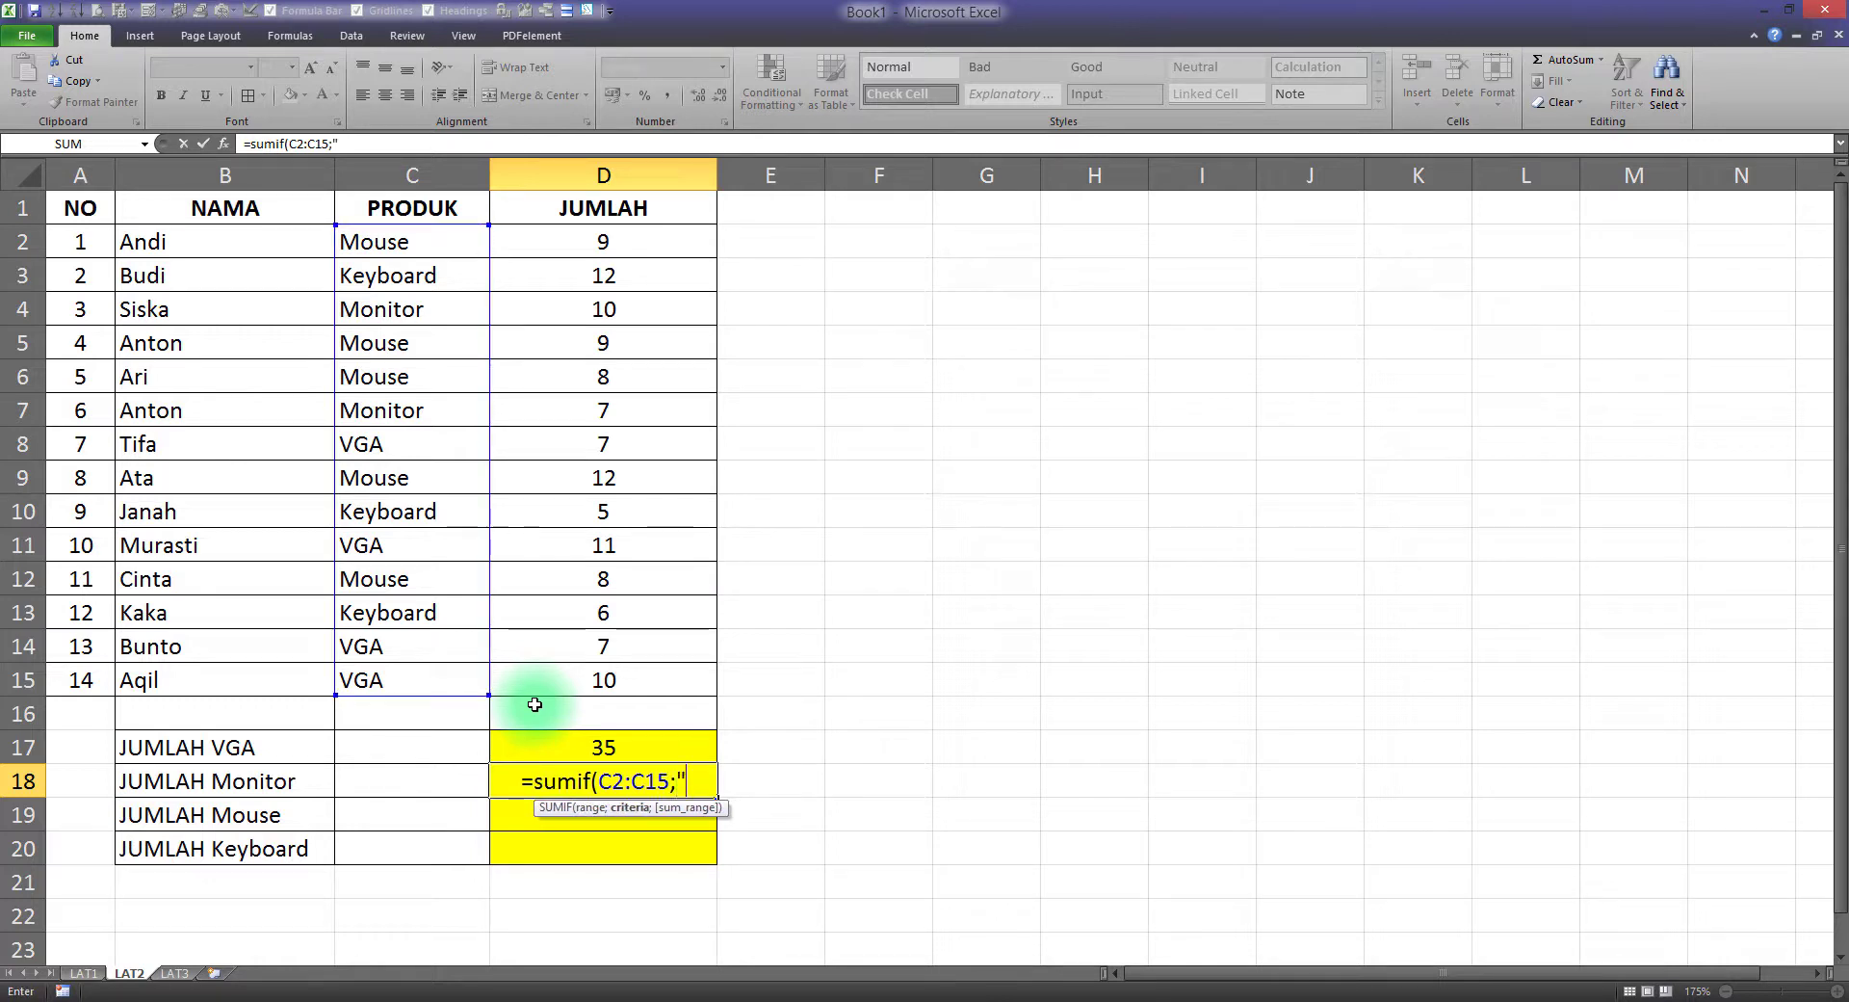
text(=)
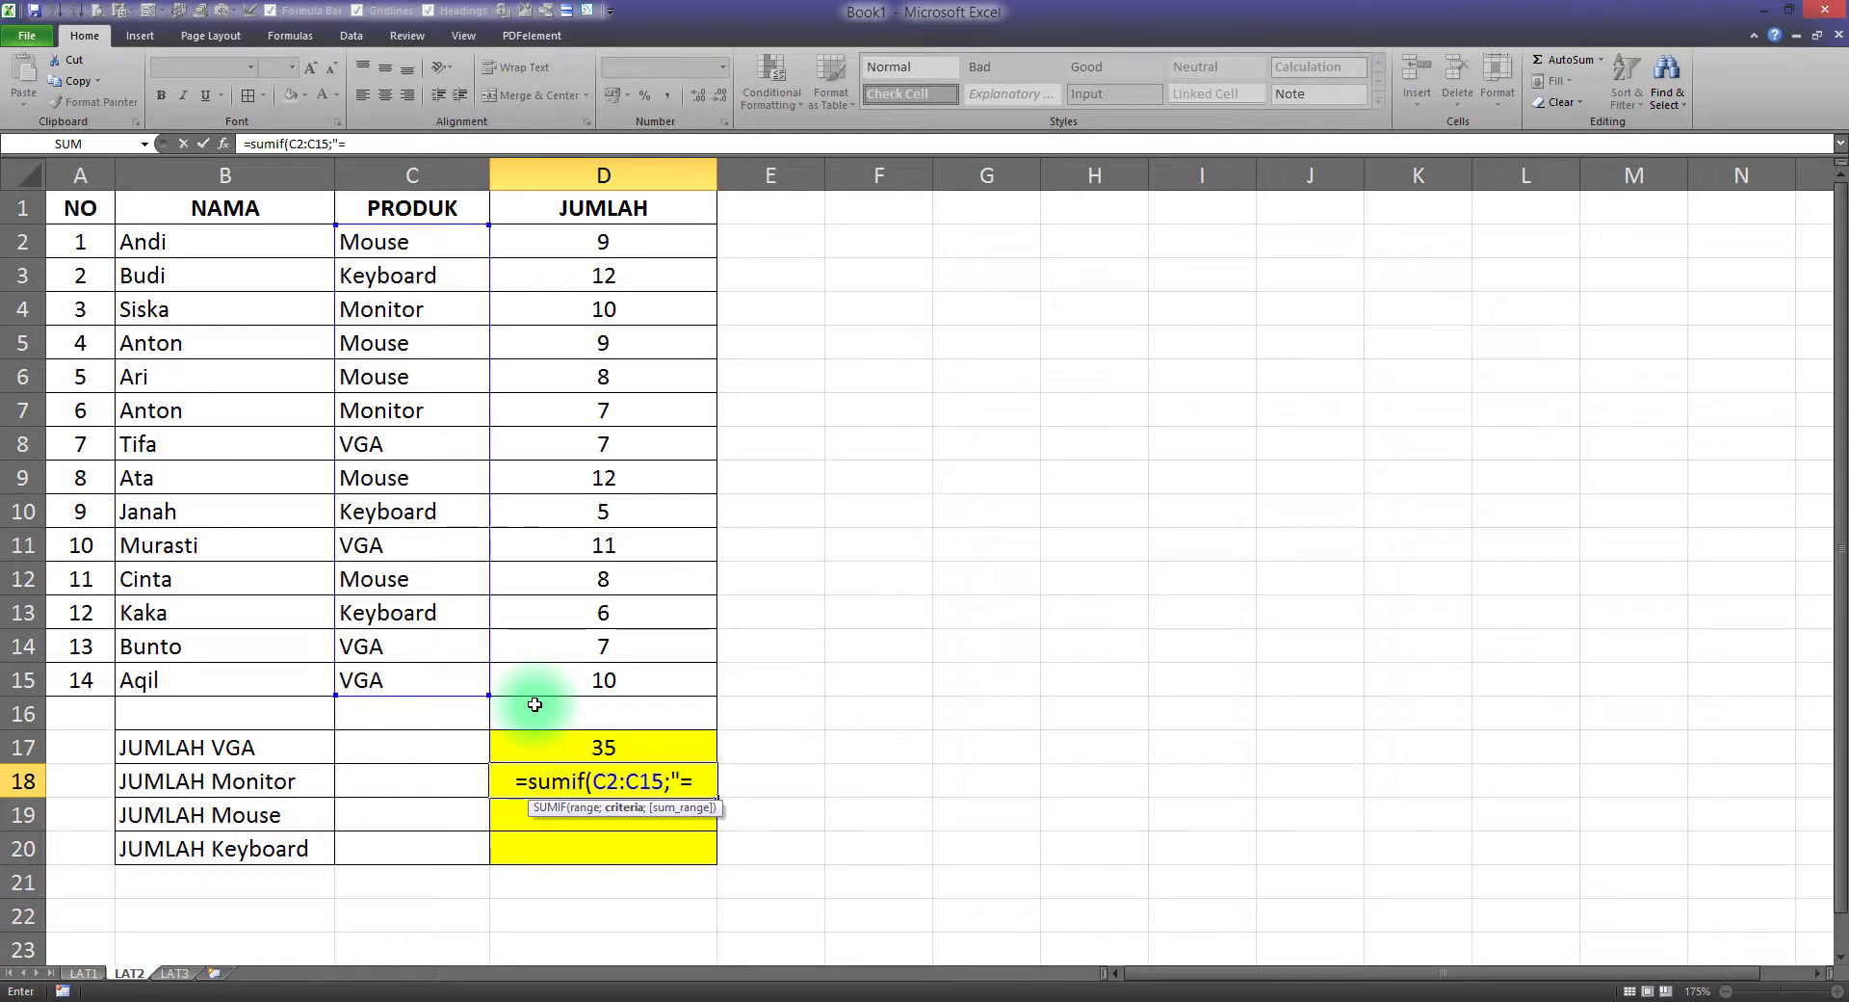
text(Mon)
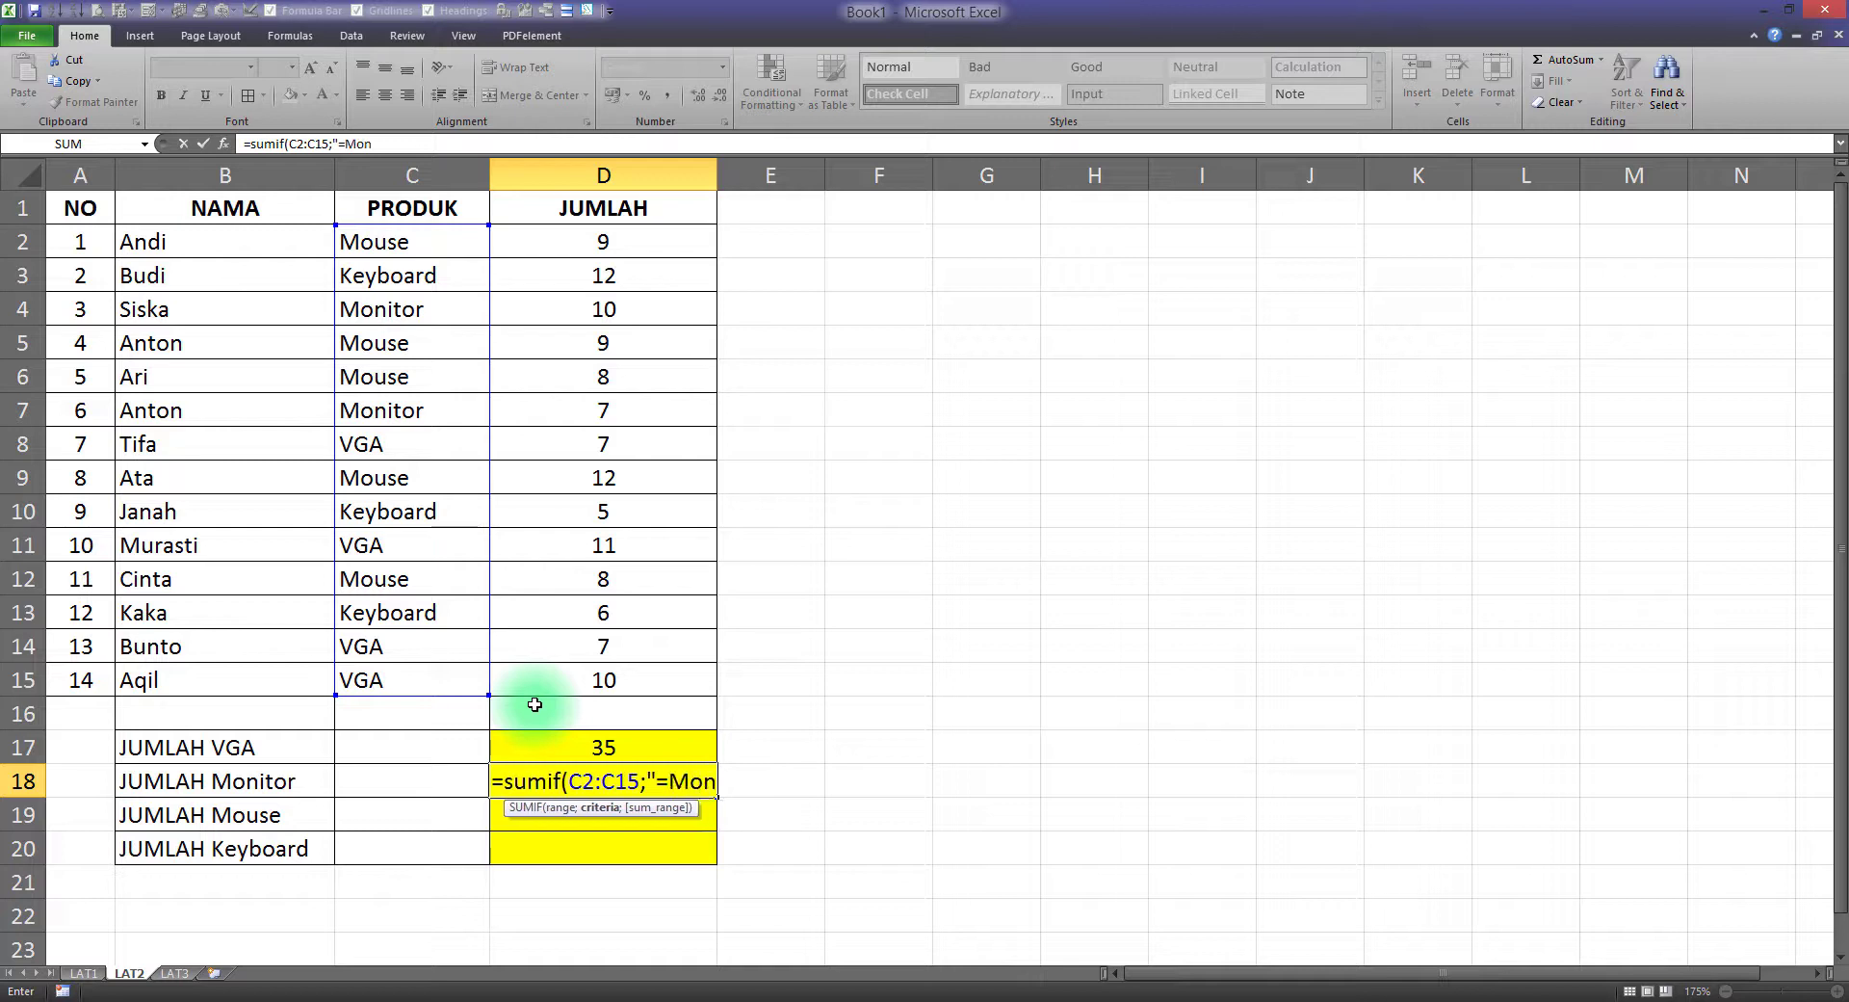
text(itor)
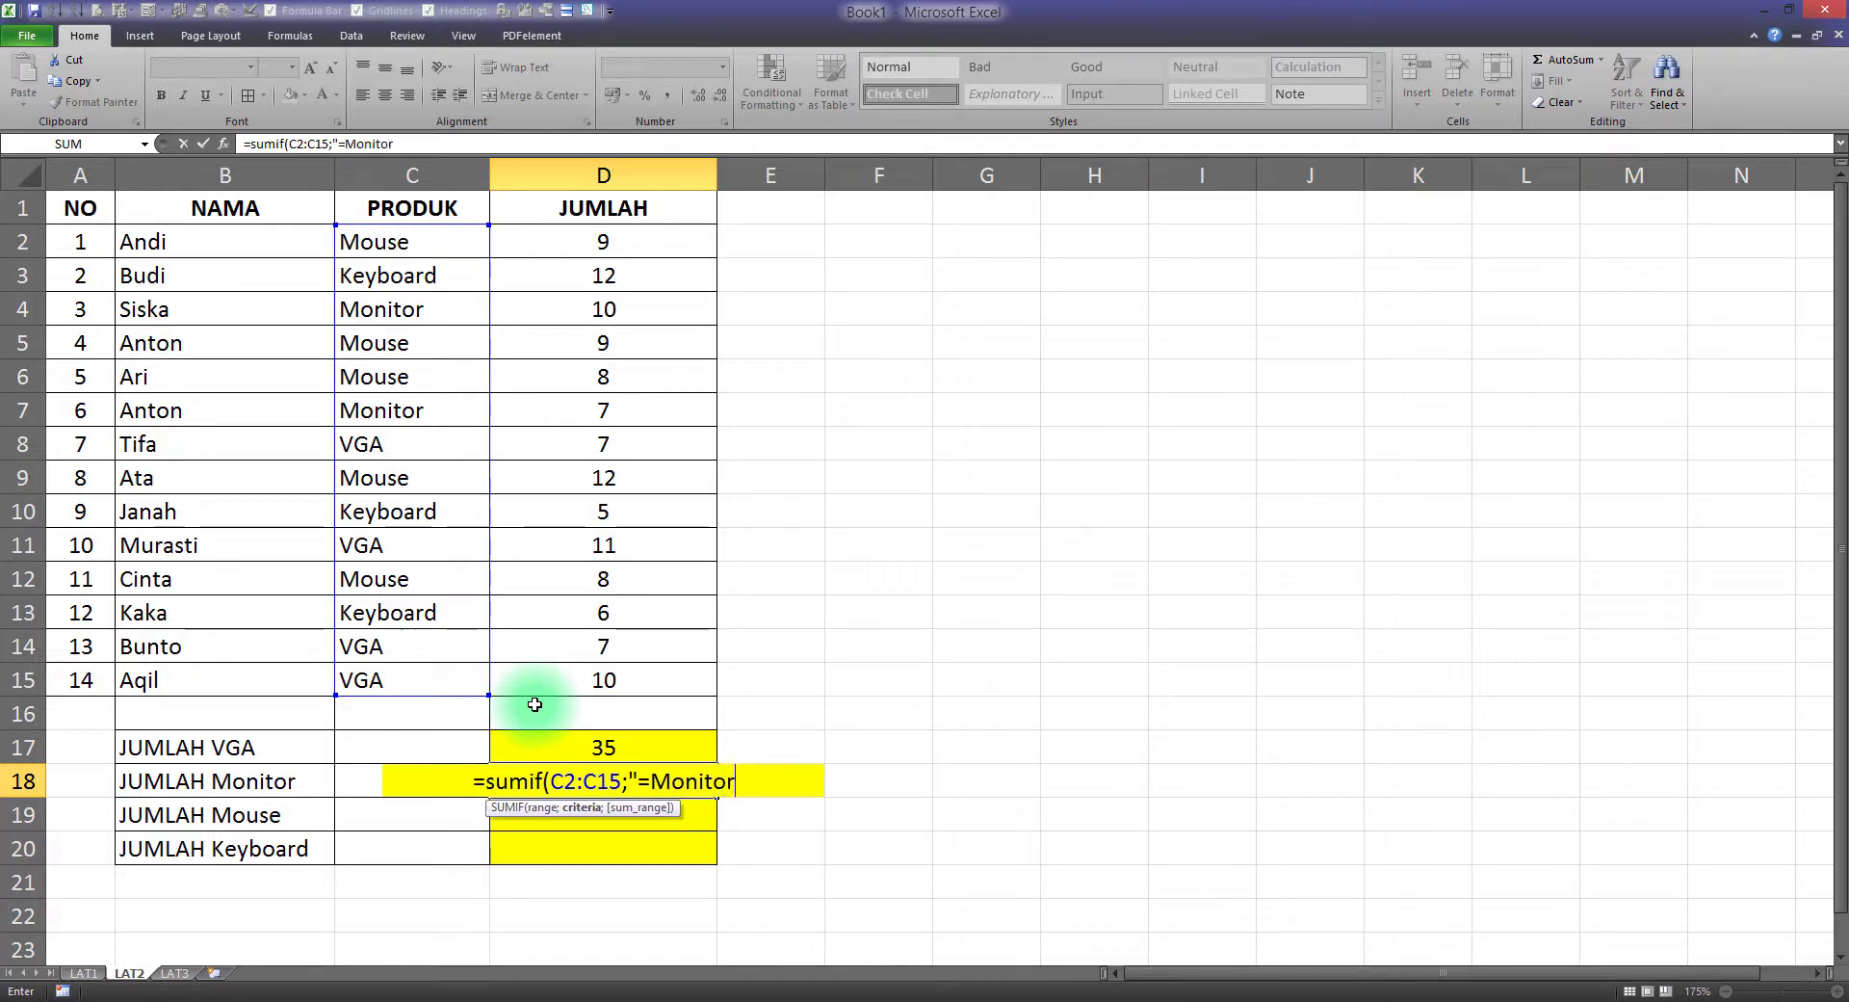
text(")
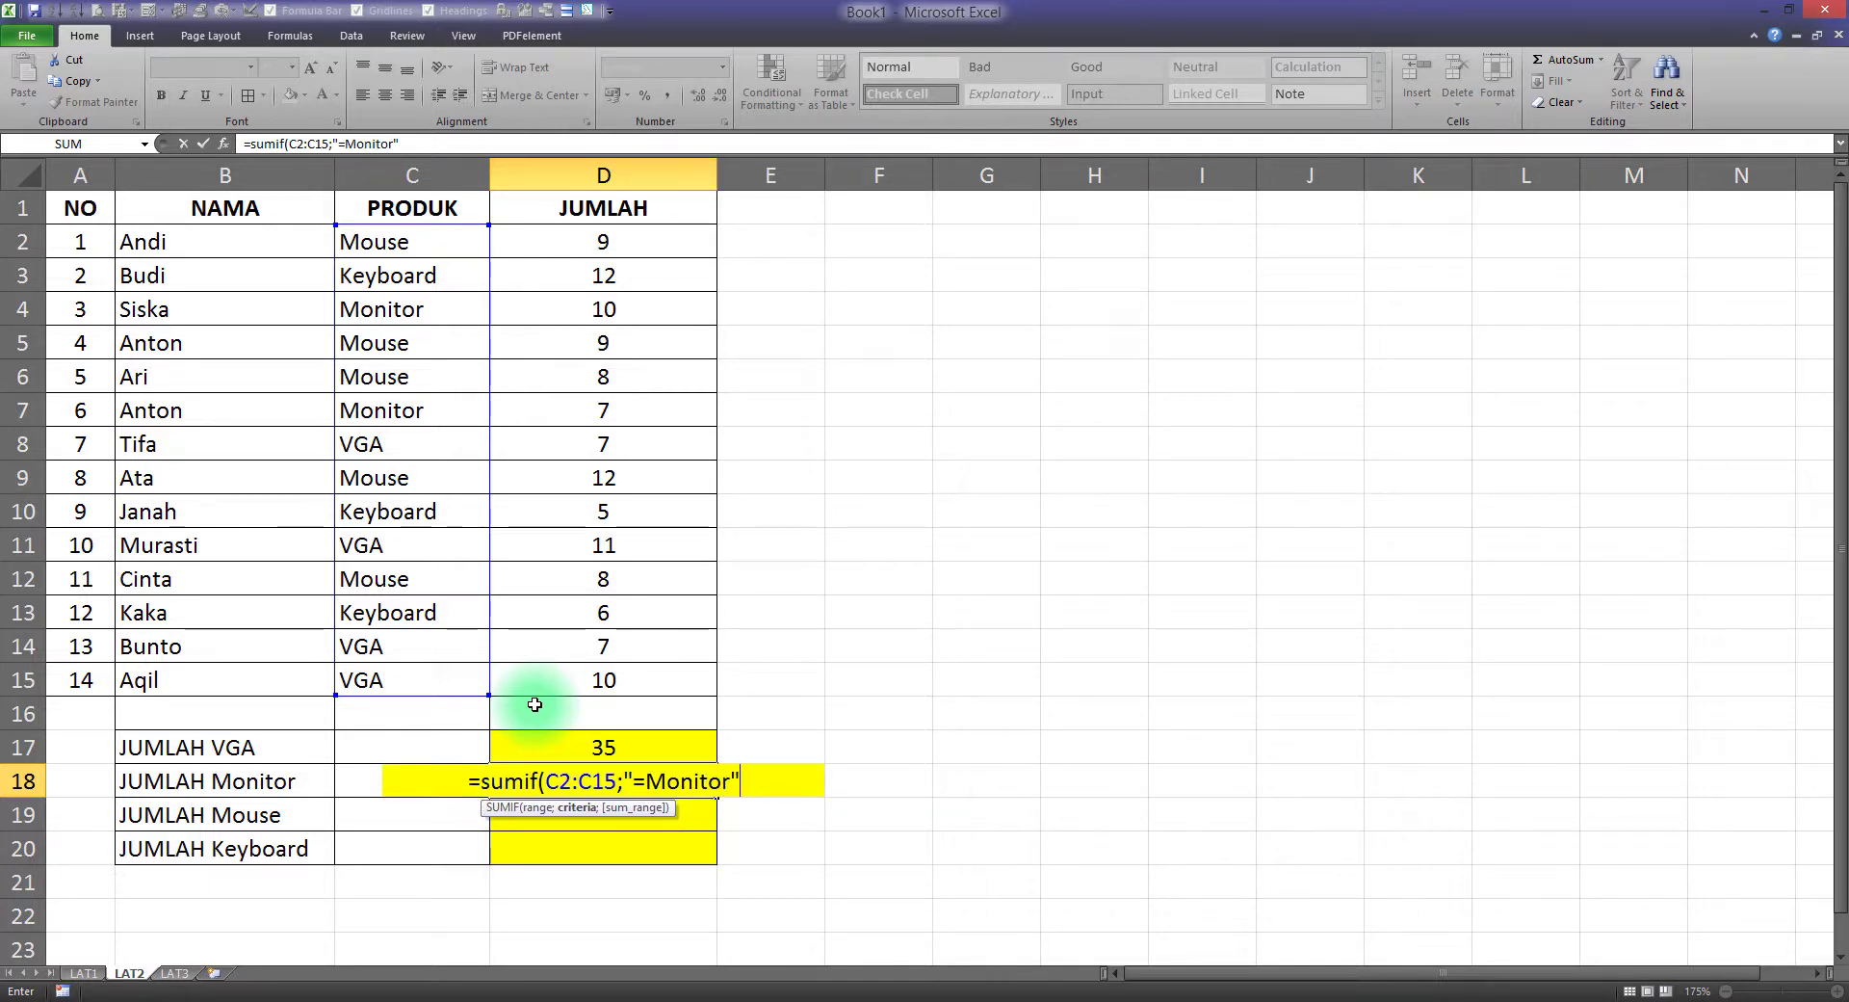
text(;)
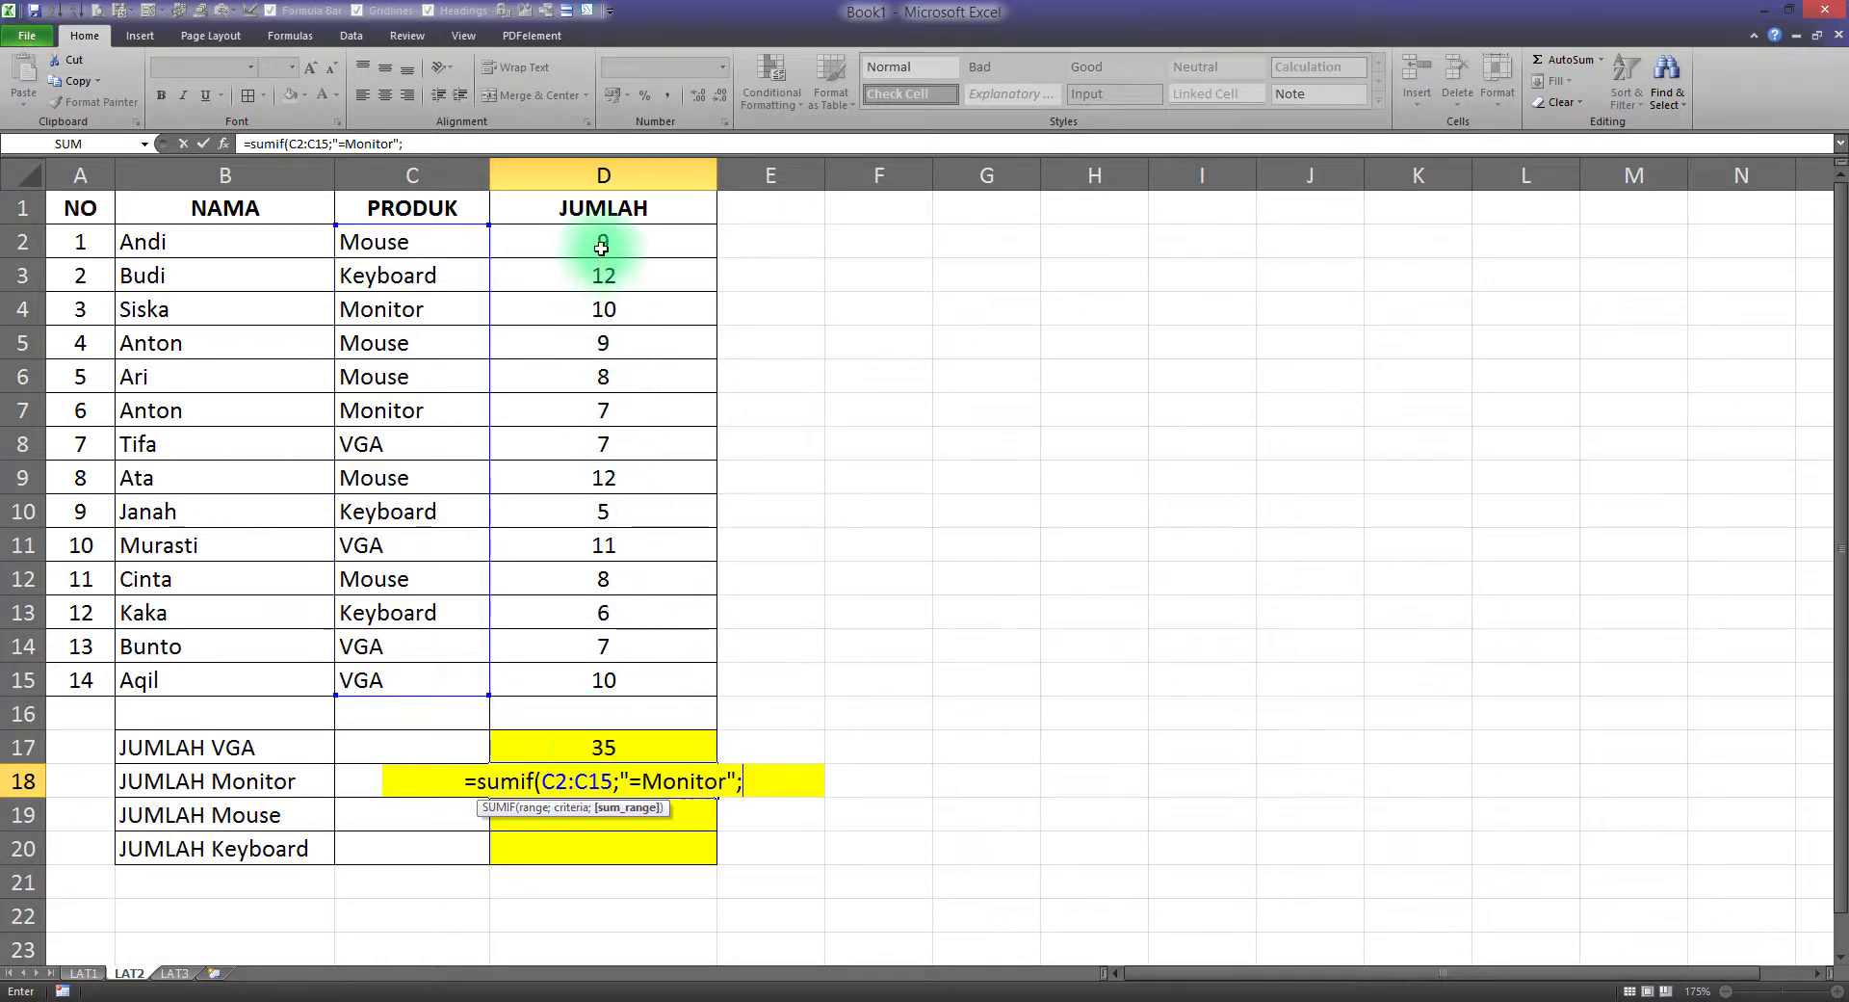
drag(620, 245, 607, 680)
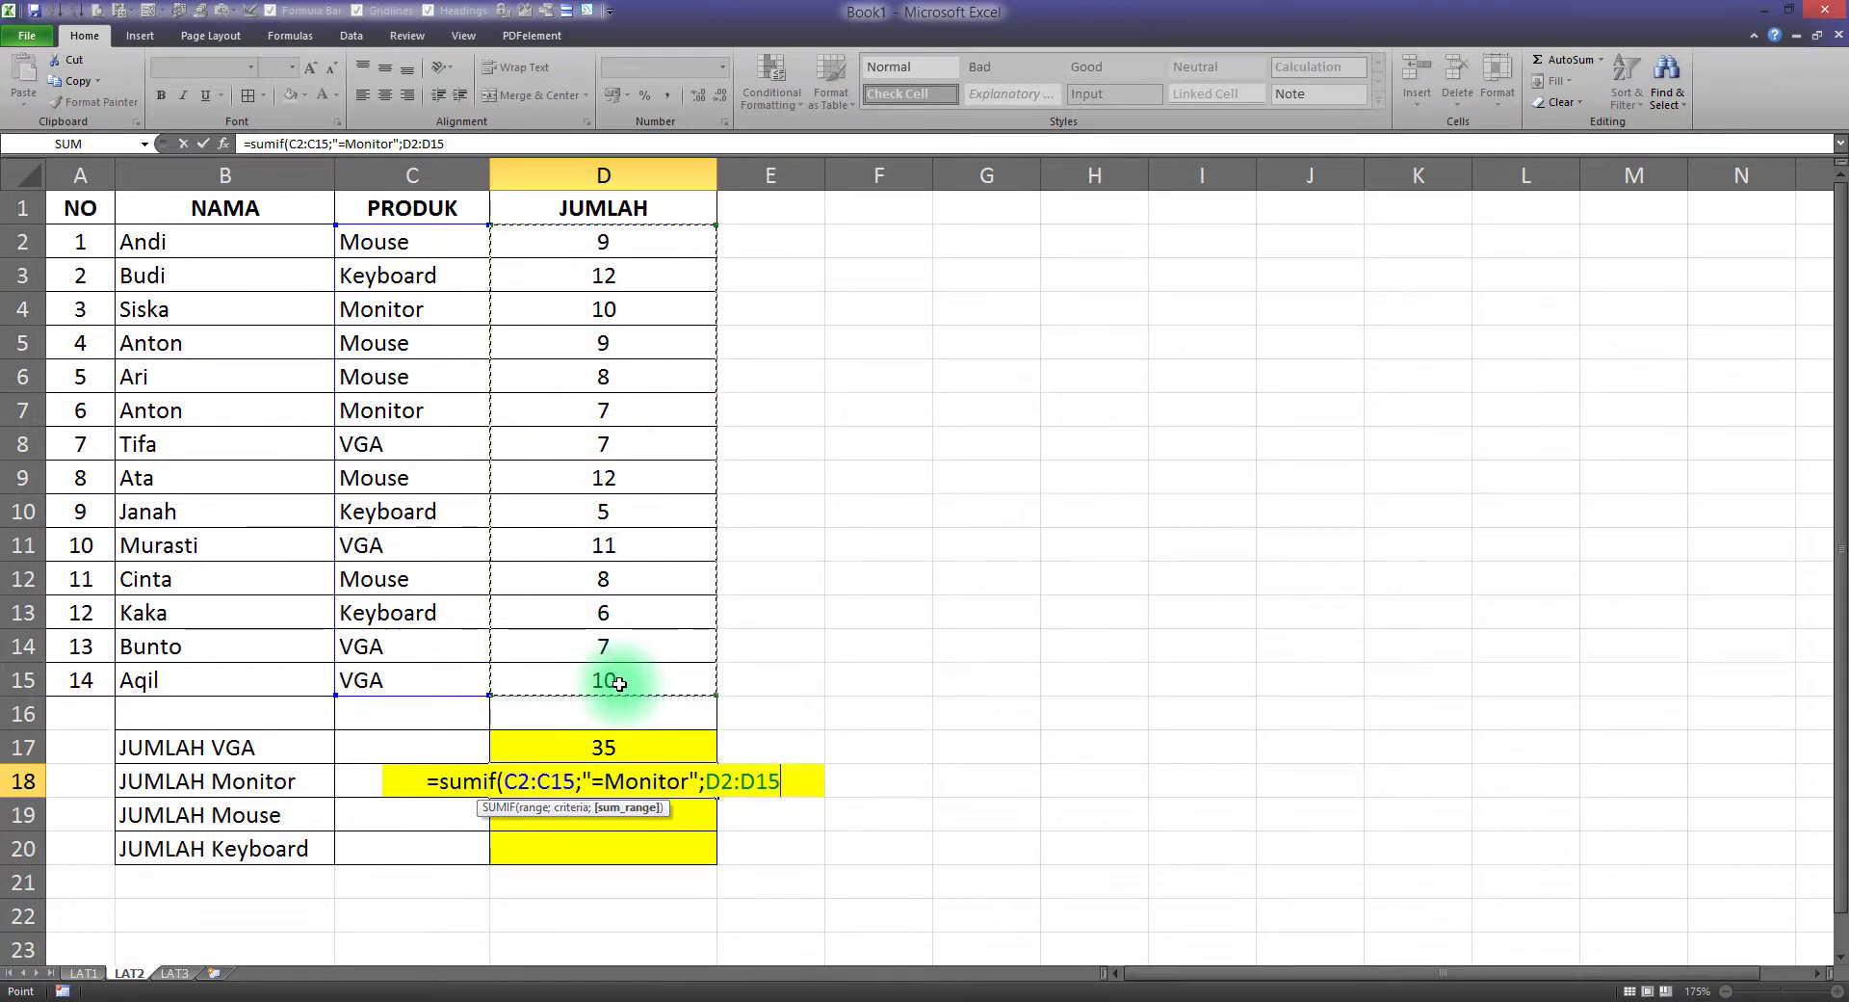
key(Return)
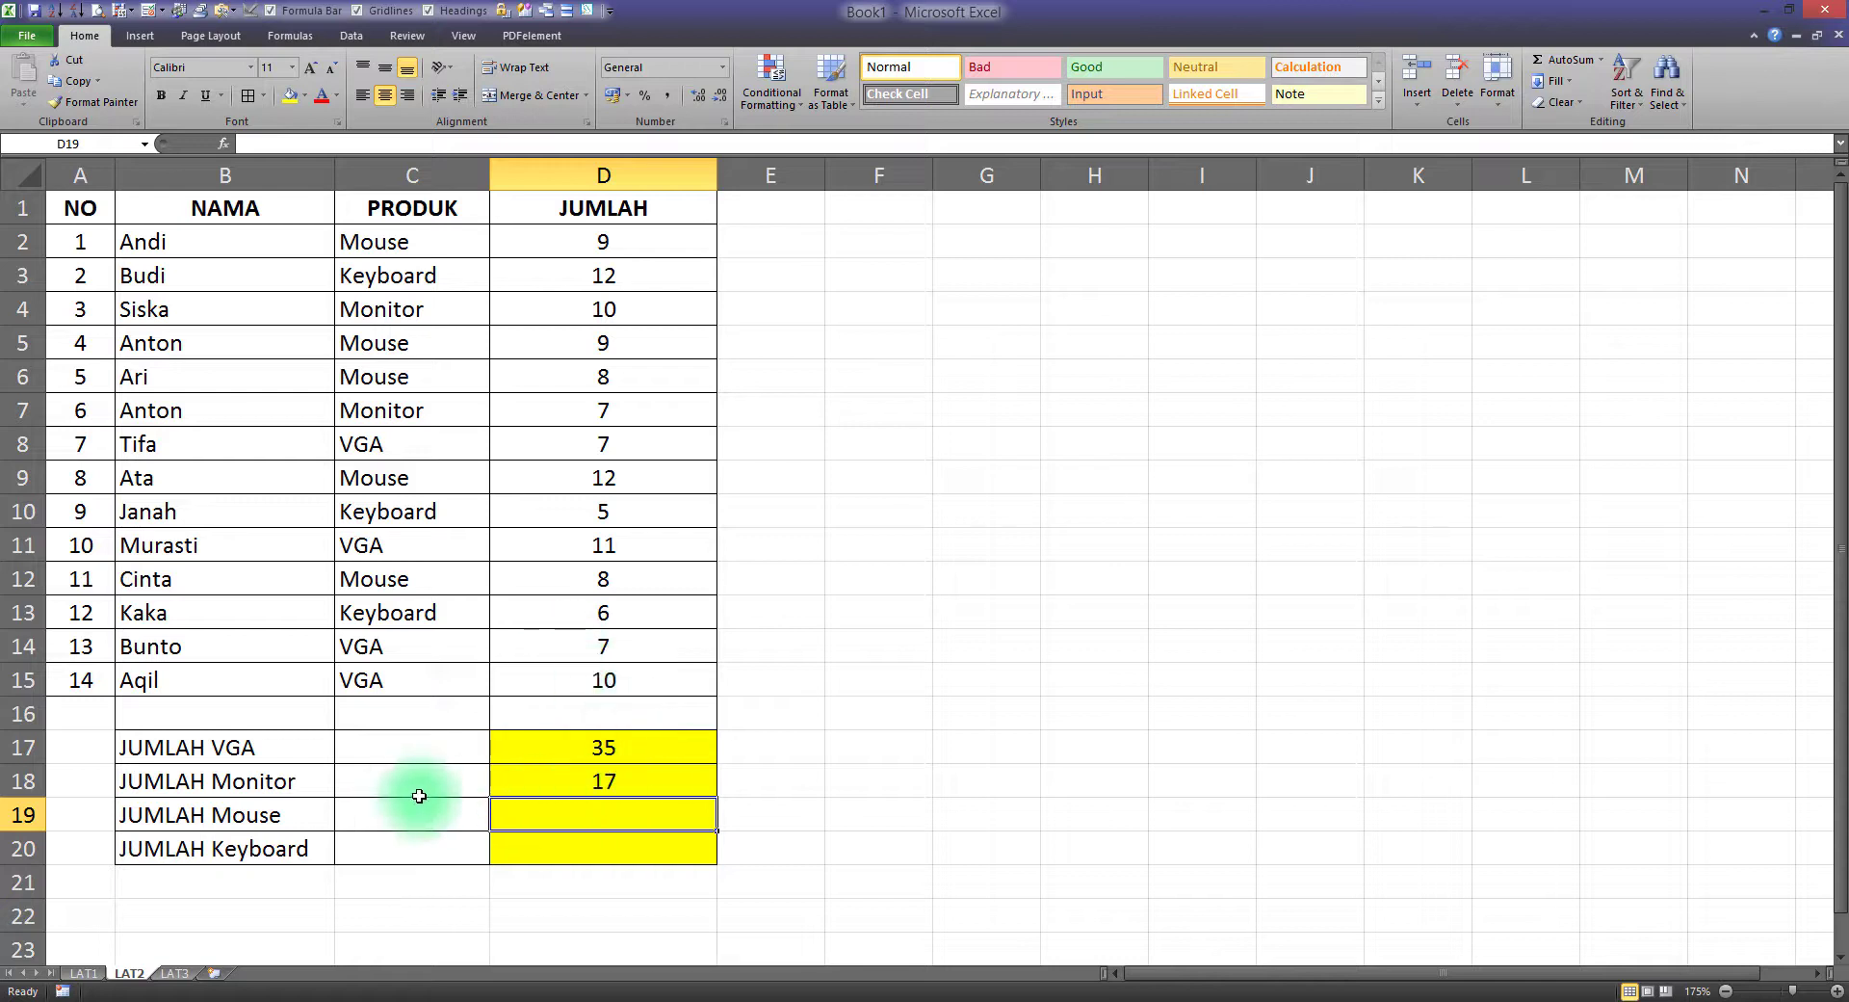
click(619, 781)
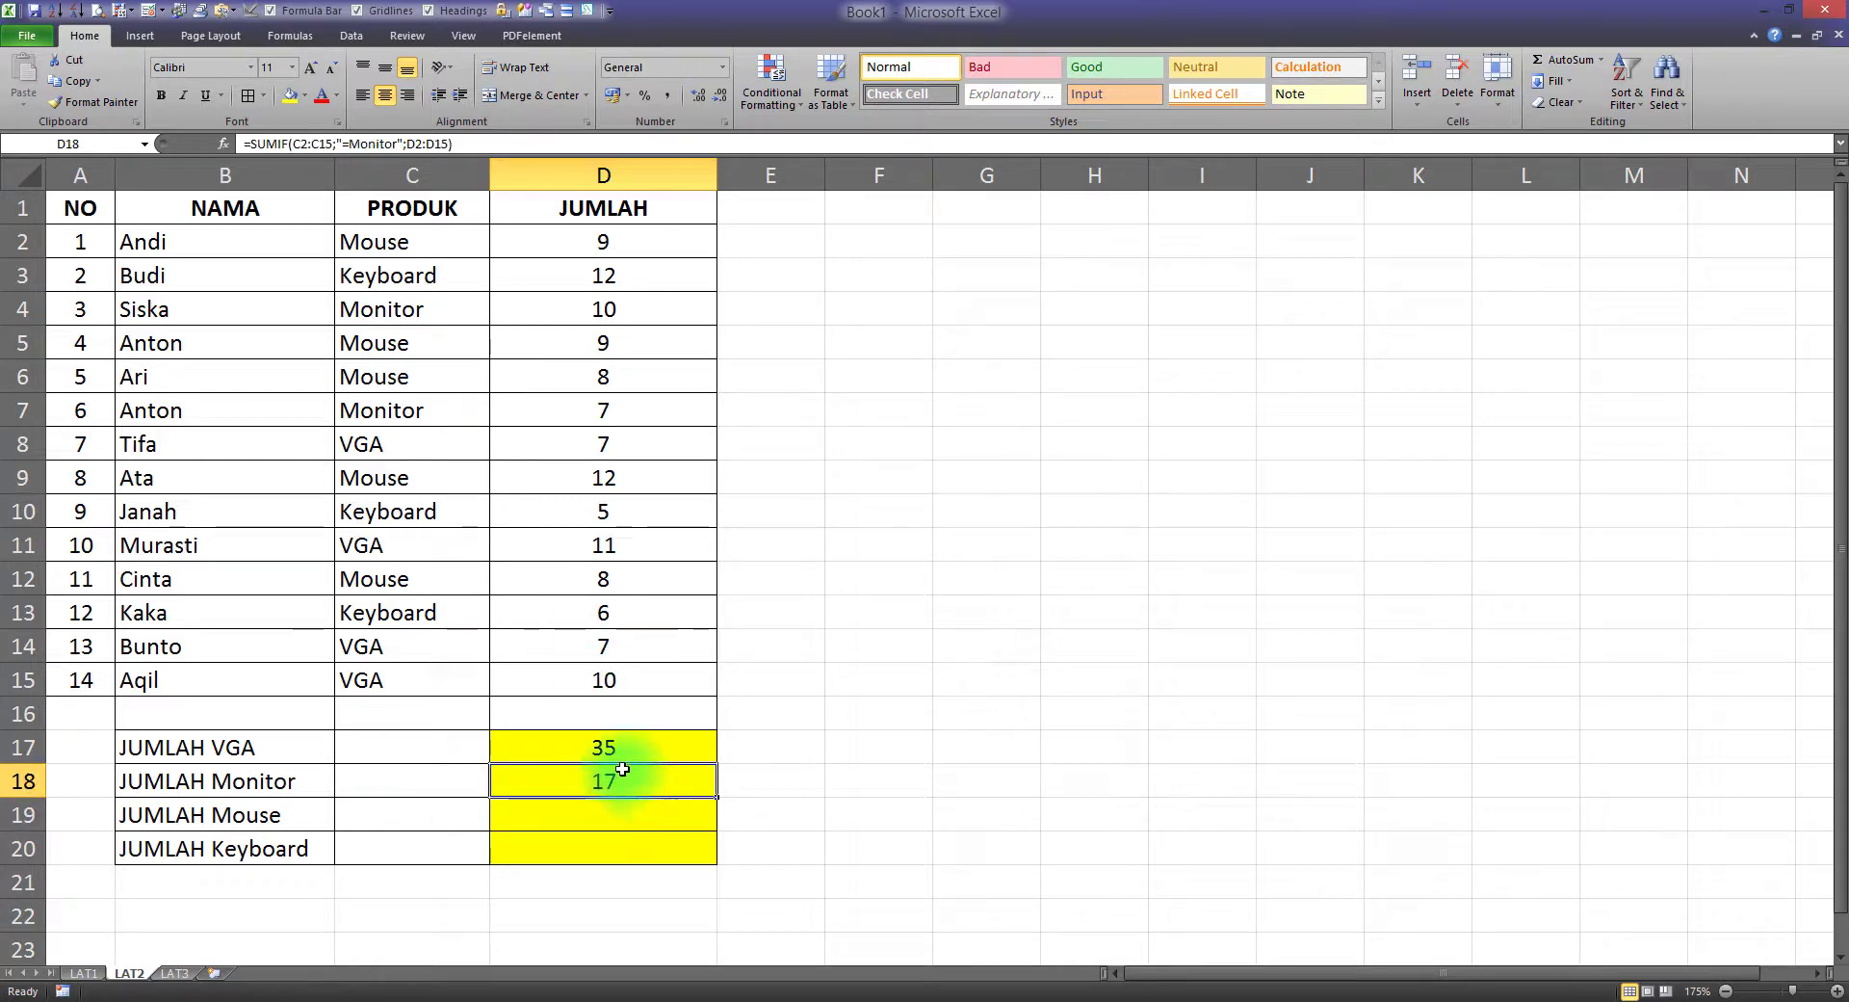
Select the Monitor quantities in D4 and D7 together and compare their combined sum with the JUMLAH Monitor result
click(618, 312)
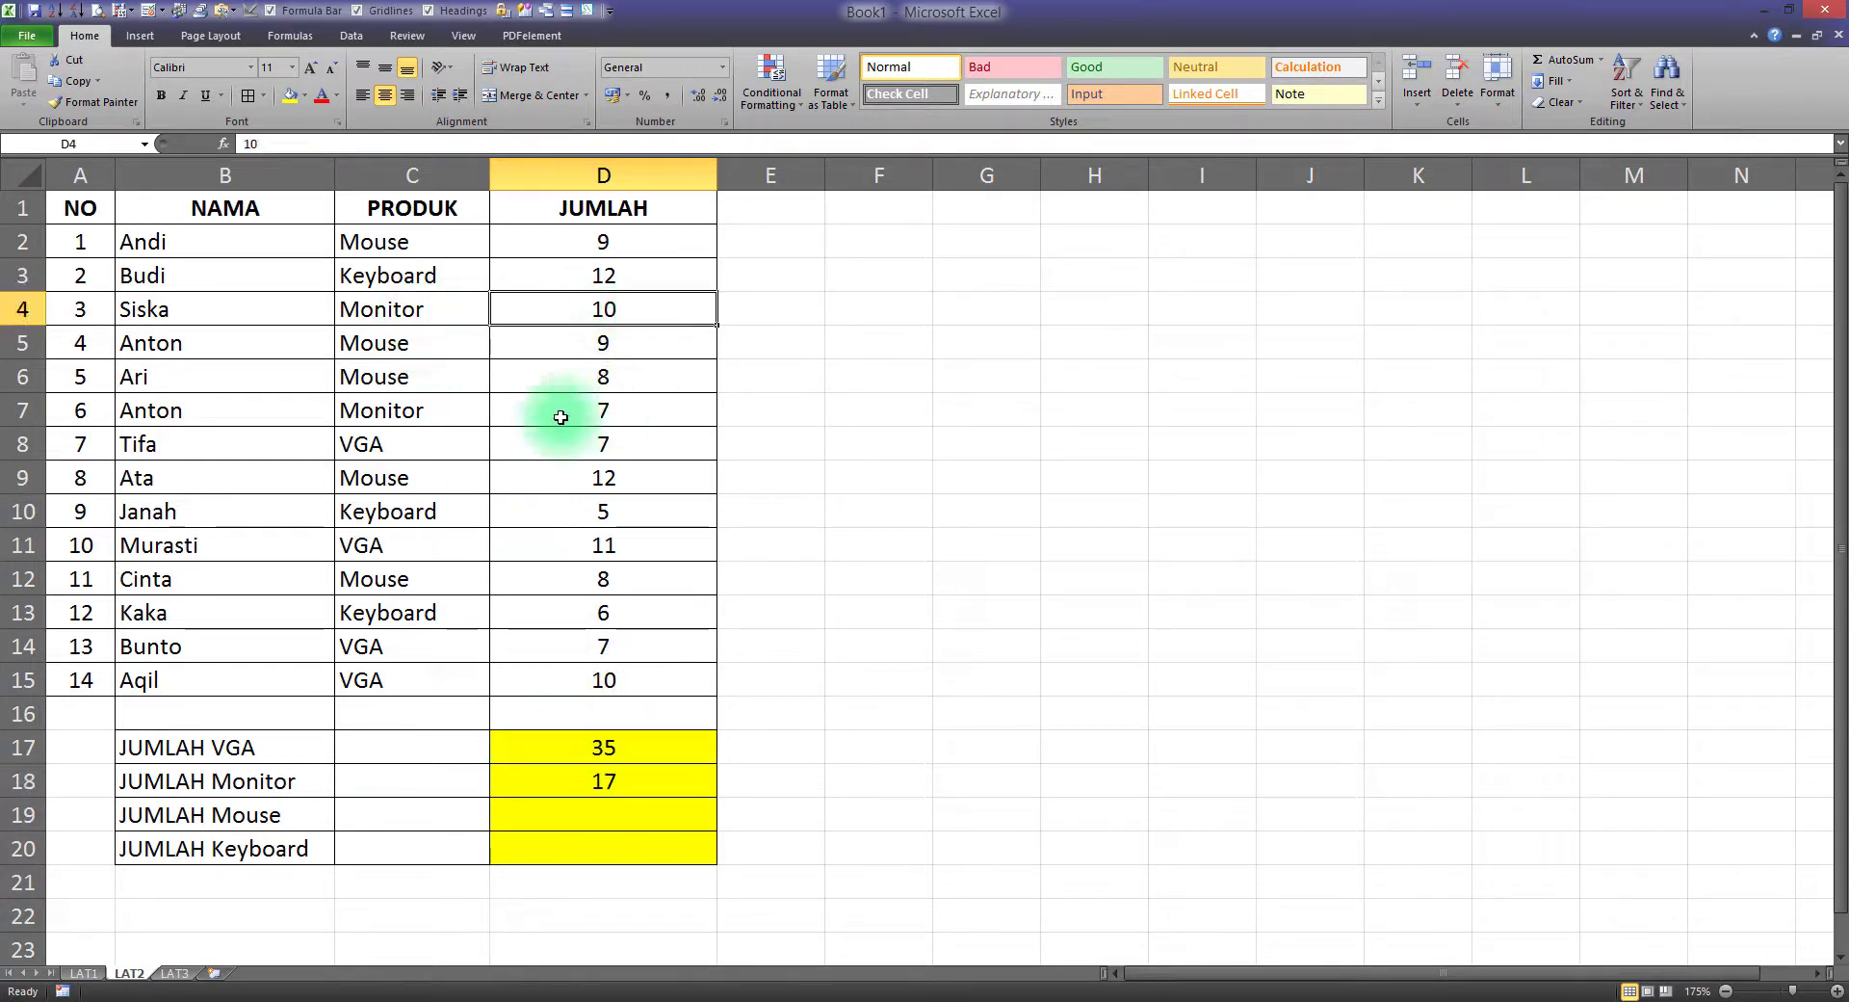
ctrl+click(617, 417)
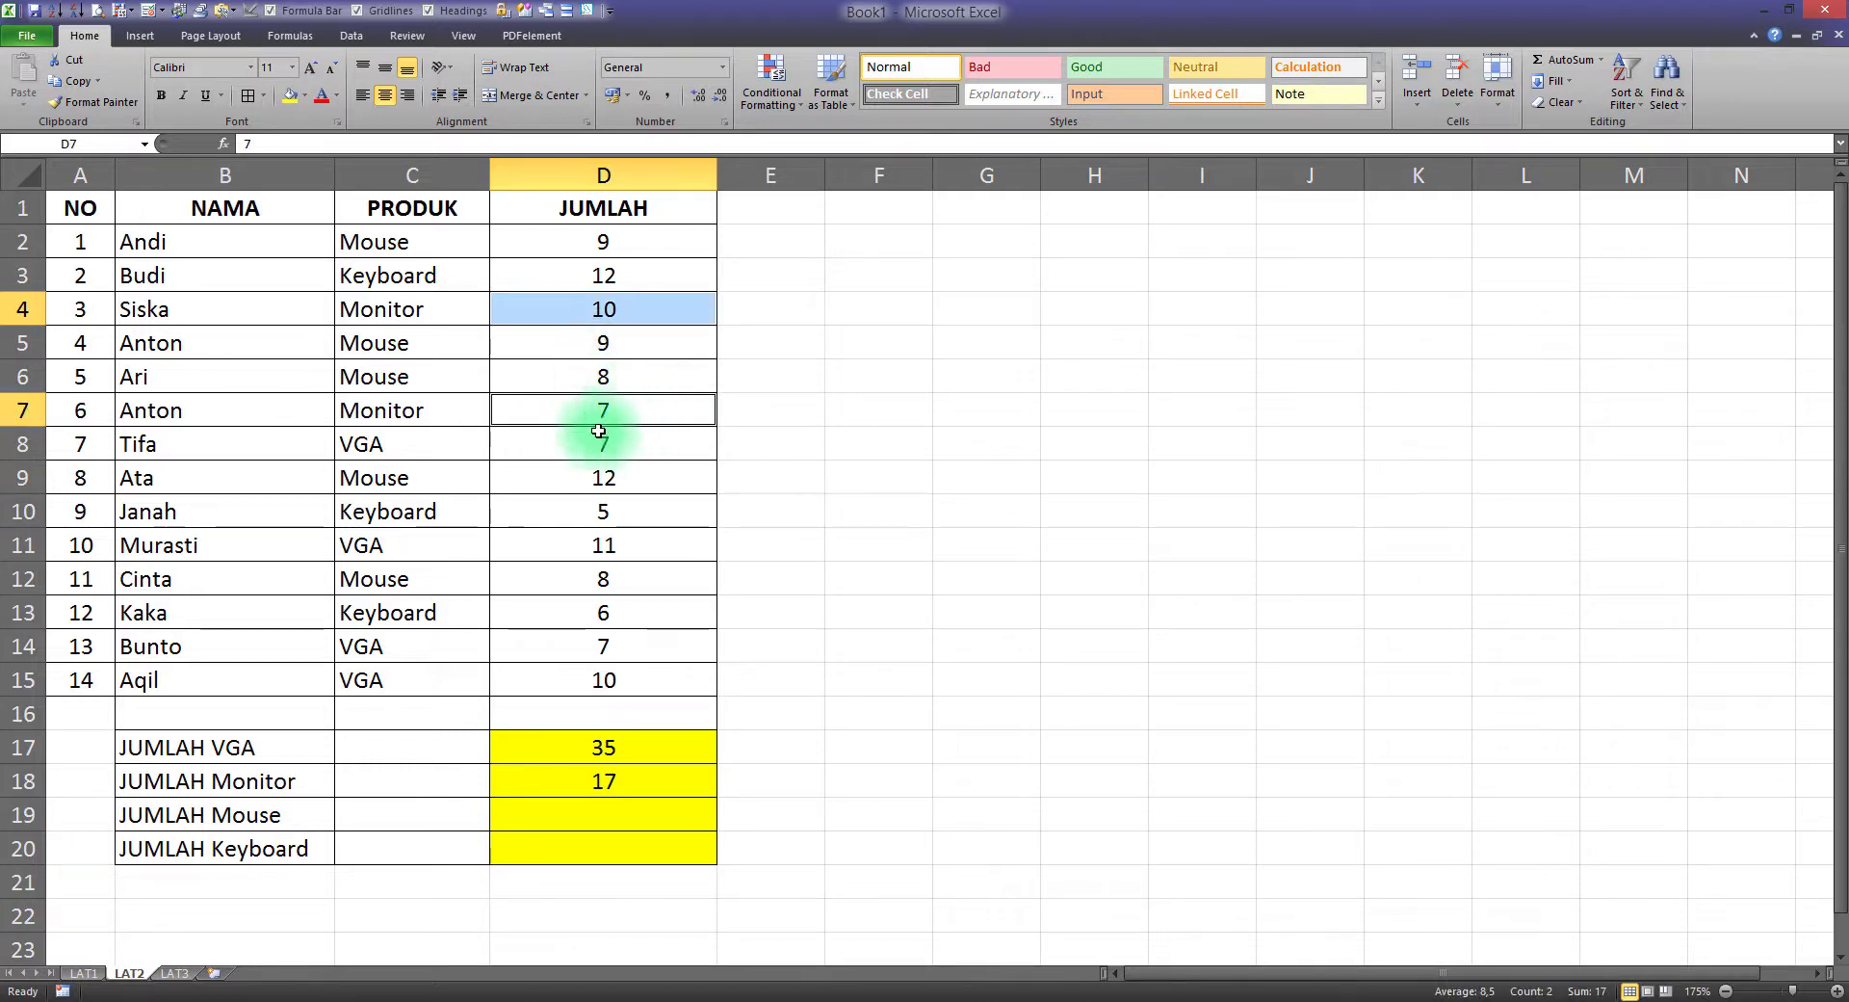
click(622, 778)
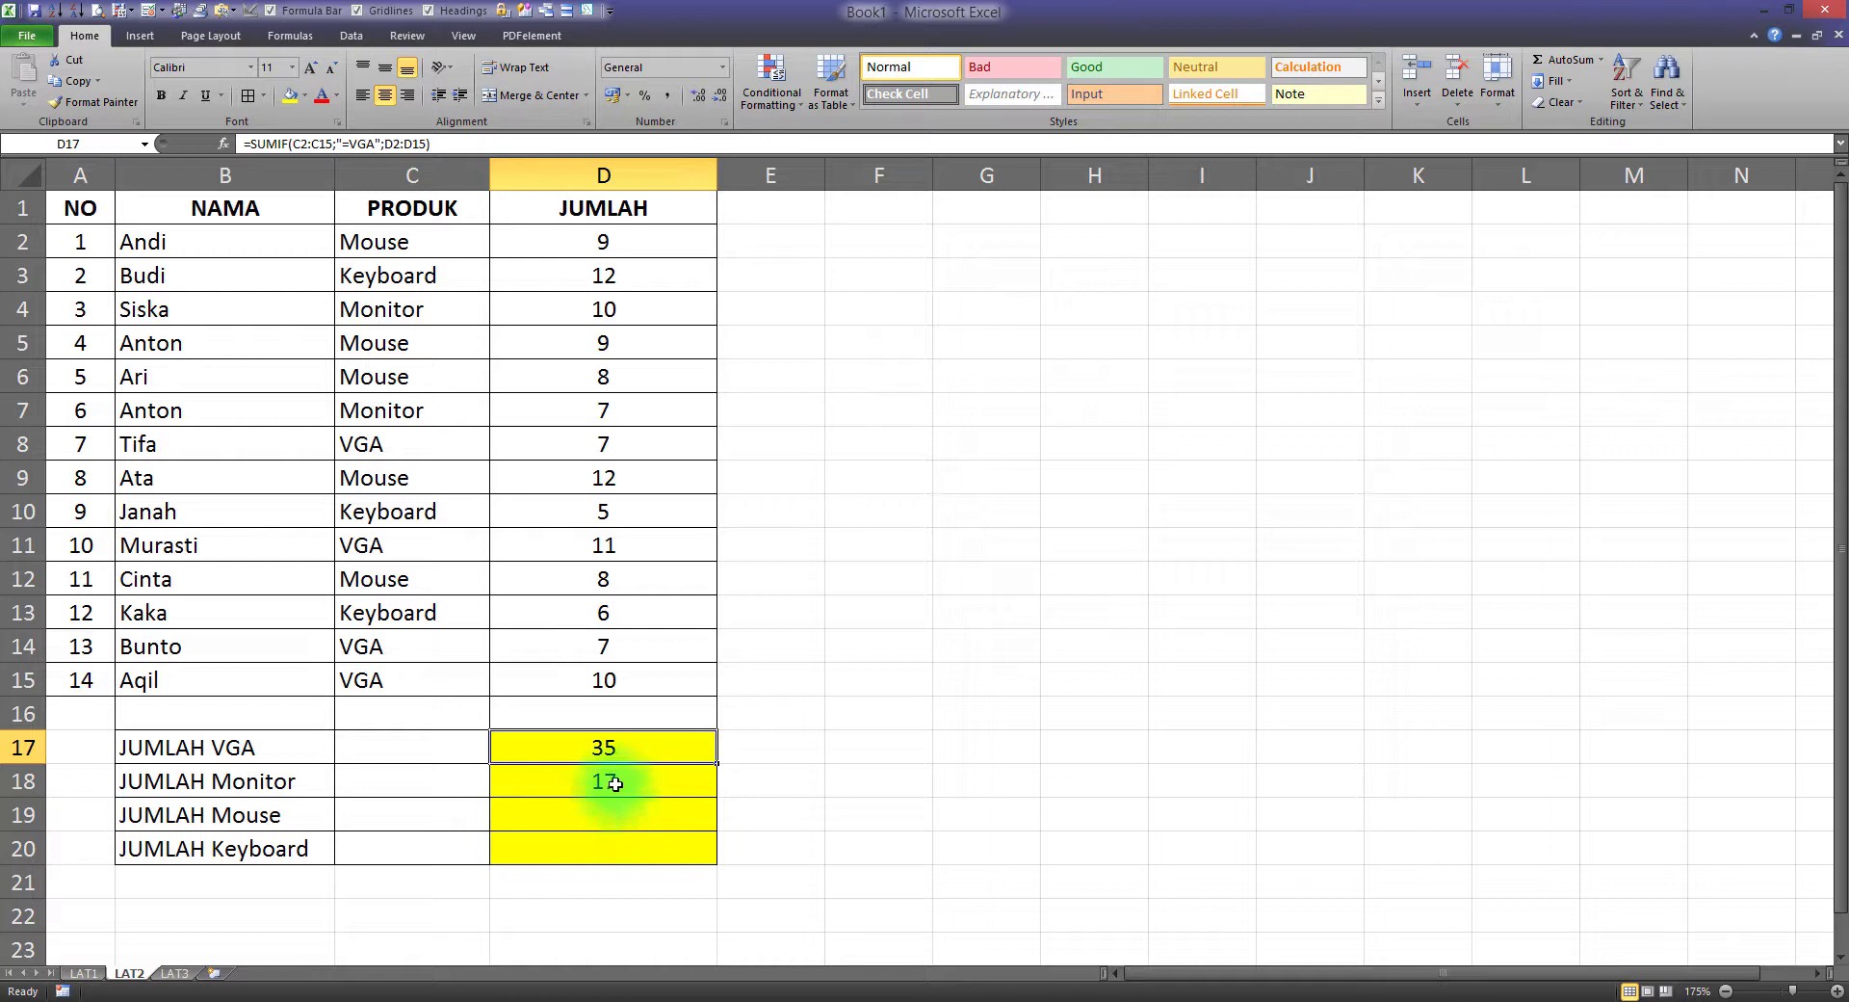
Compare the criteria and the criteria range used in the SUMIF formulas of D17 and D18
drag(611, 778, 618, 844)
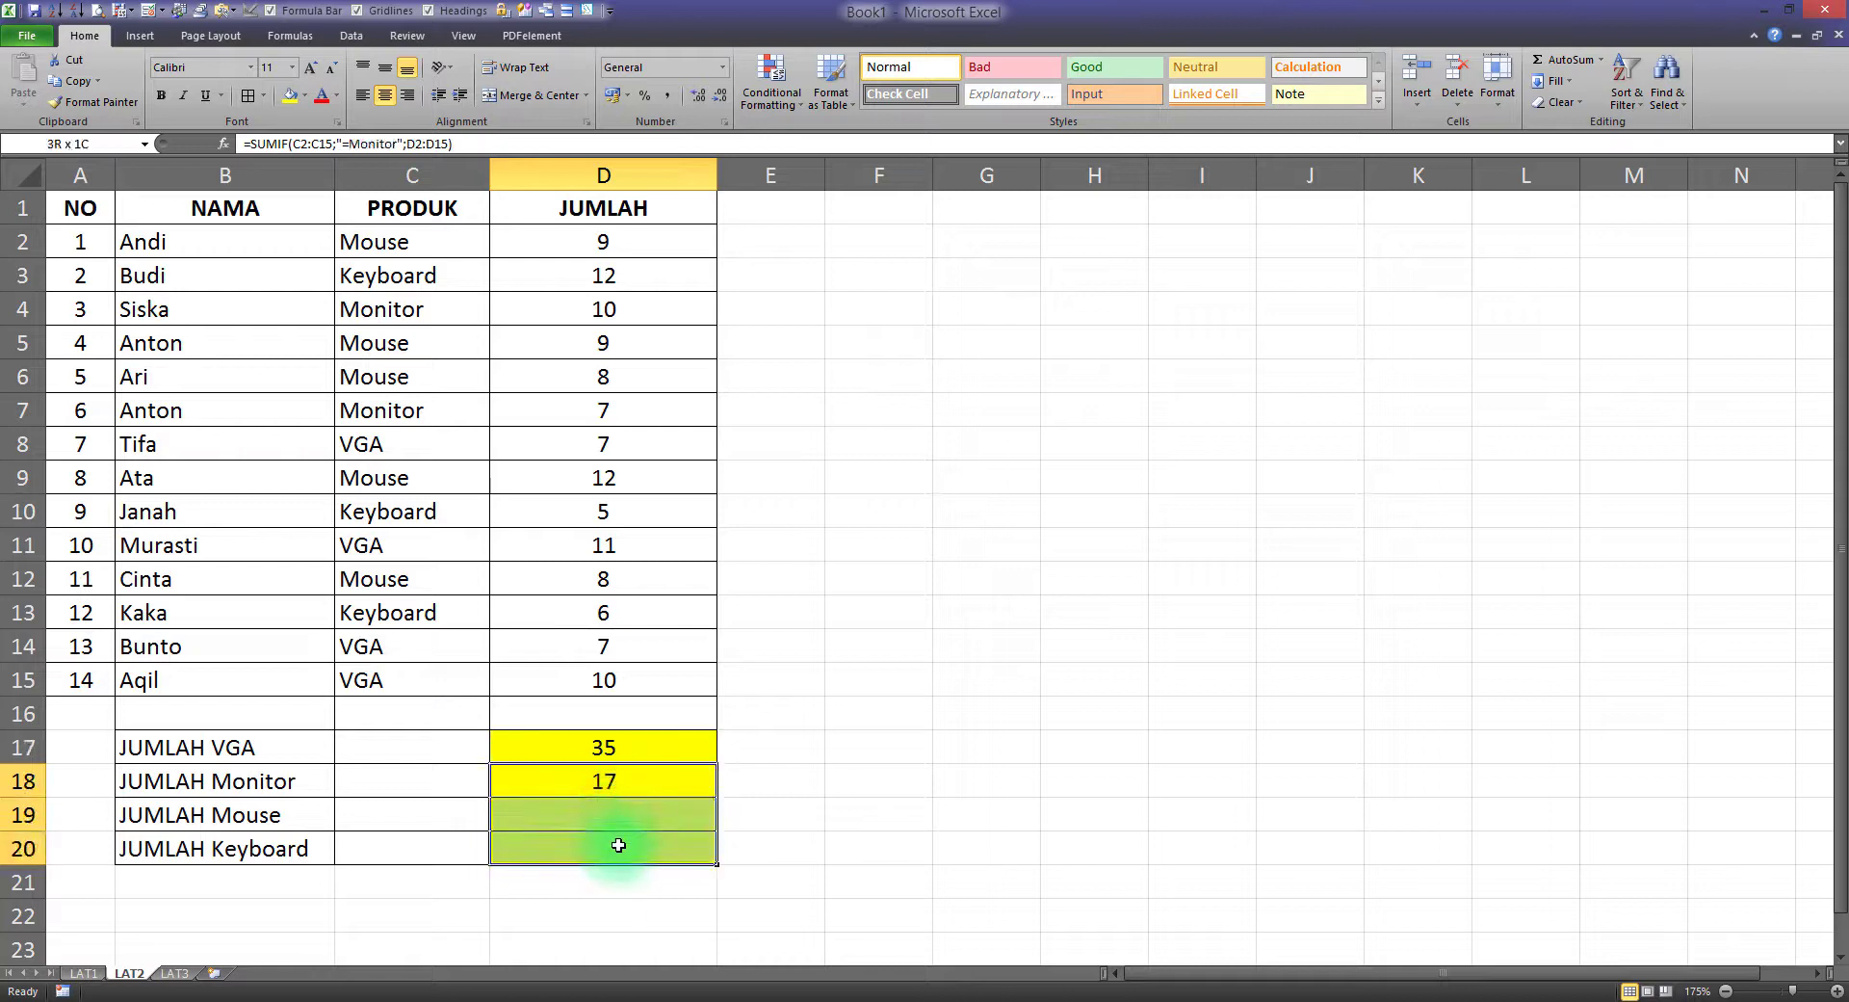
click(590, 748)
double_click(590, 749)
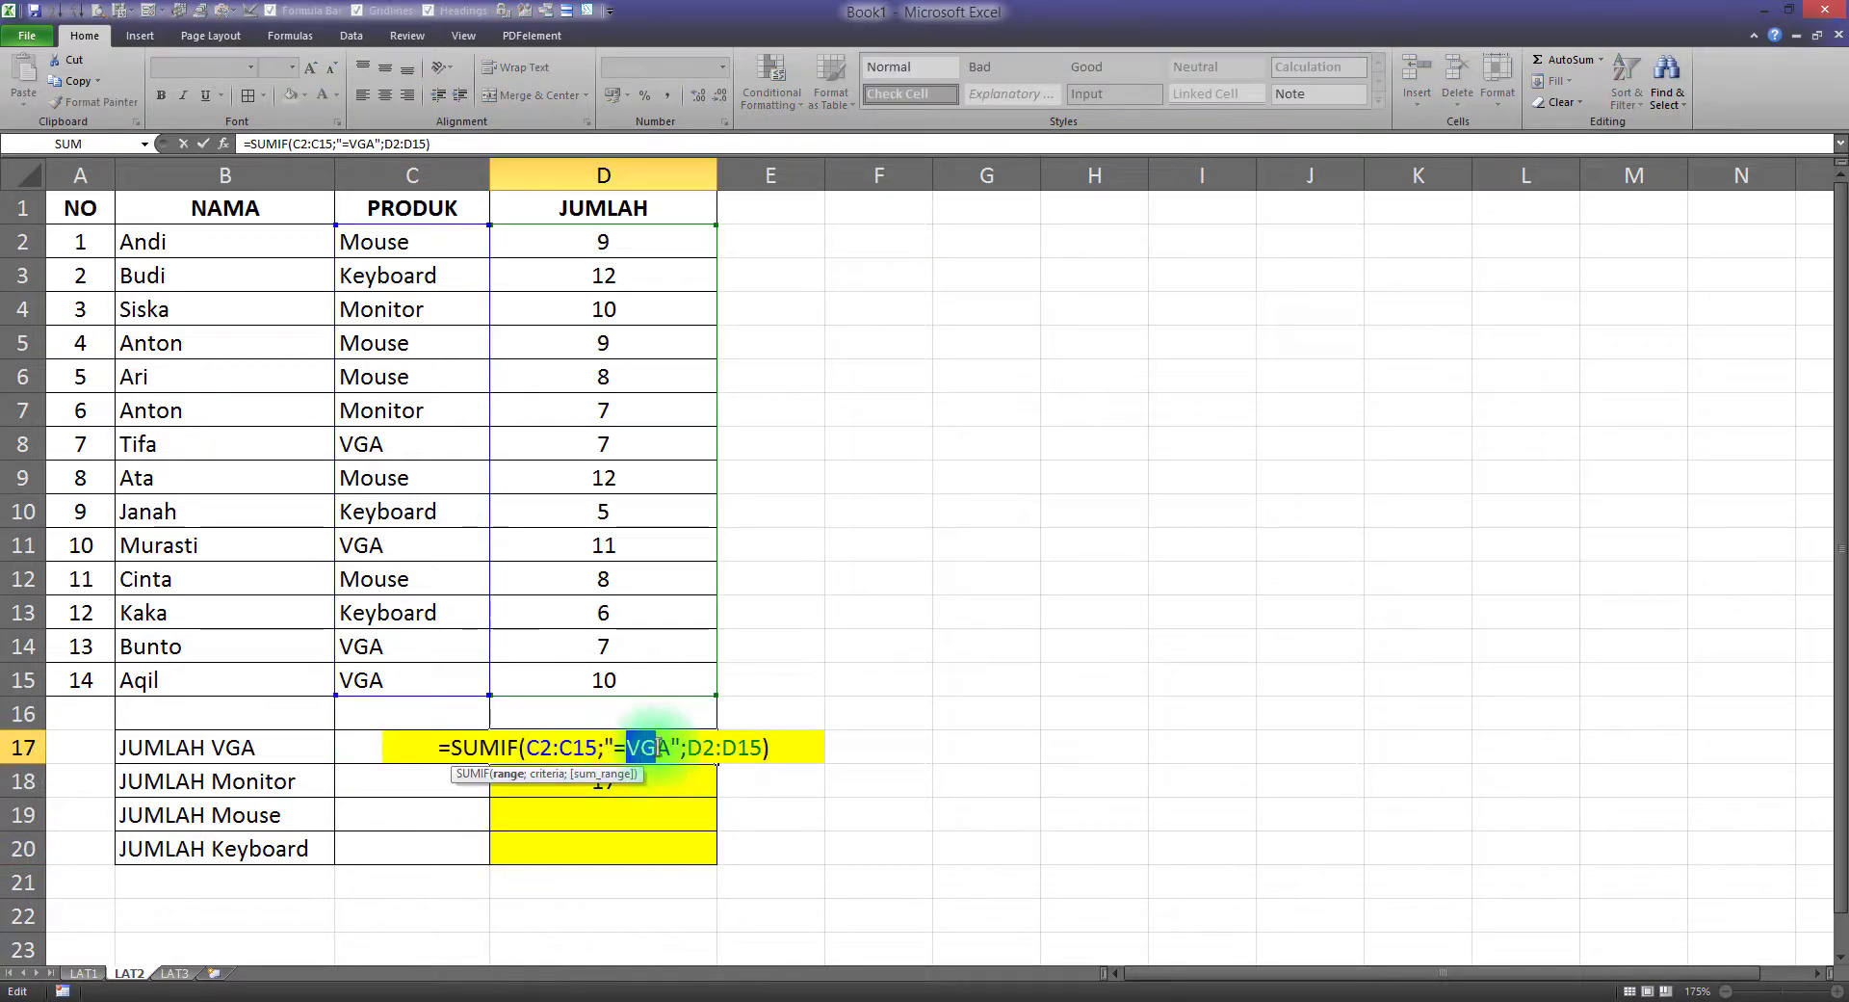
click(635, 780)
double_click(617, 785)
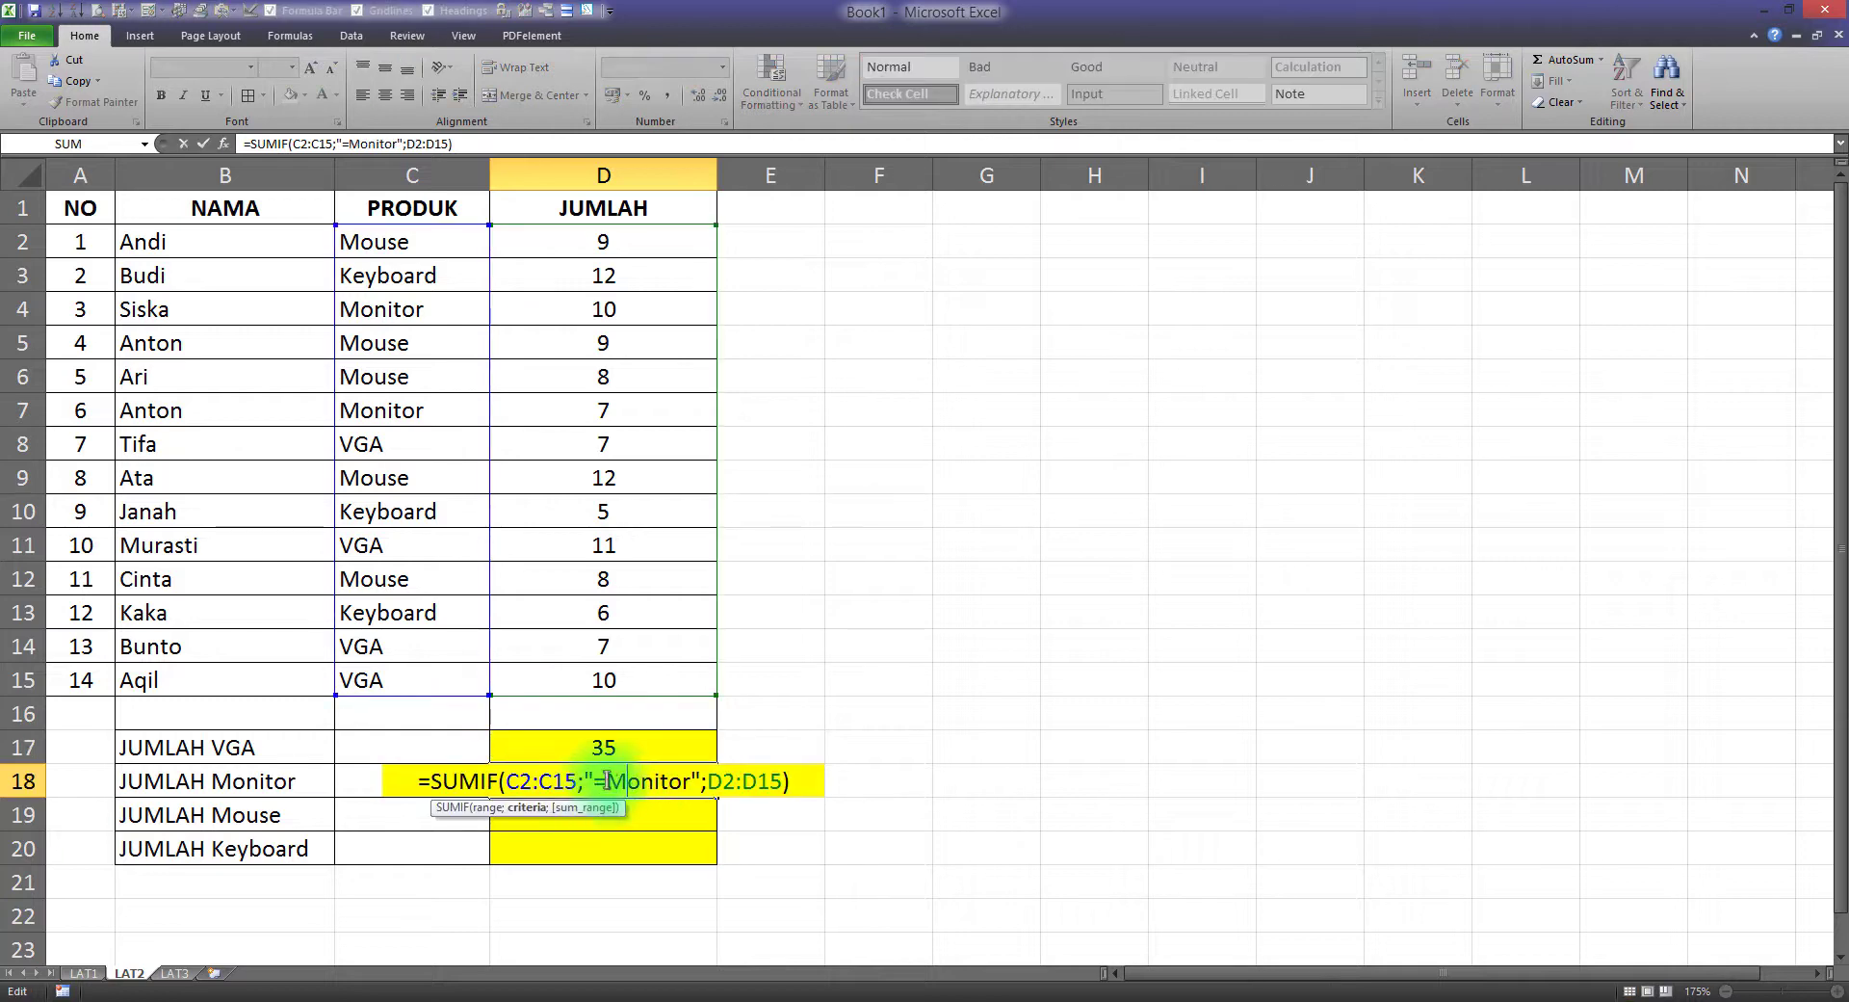
drag(607, 781, 665, 782)
key(Escape)
double_click(605, 748)
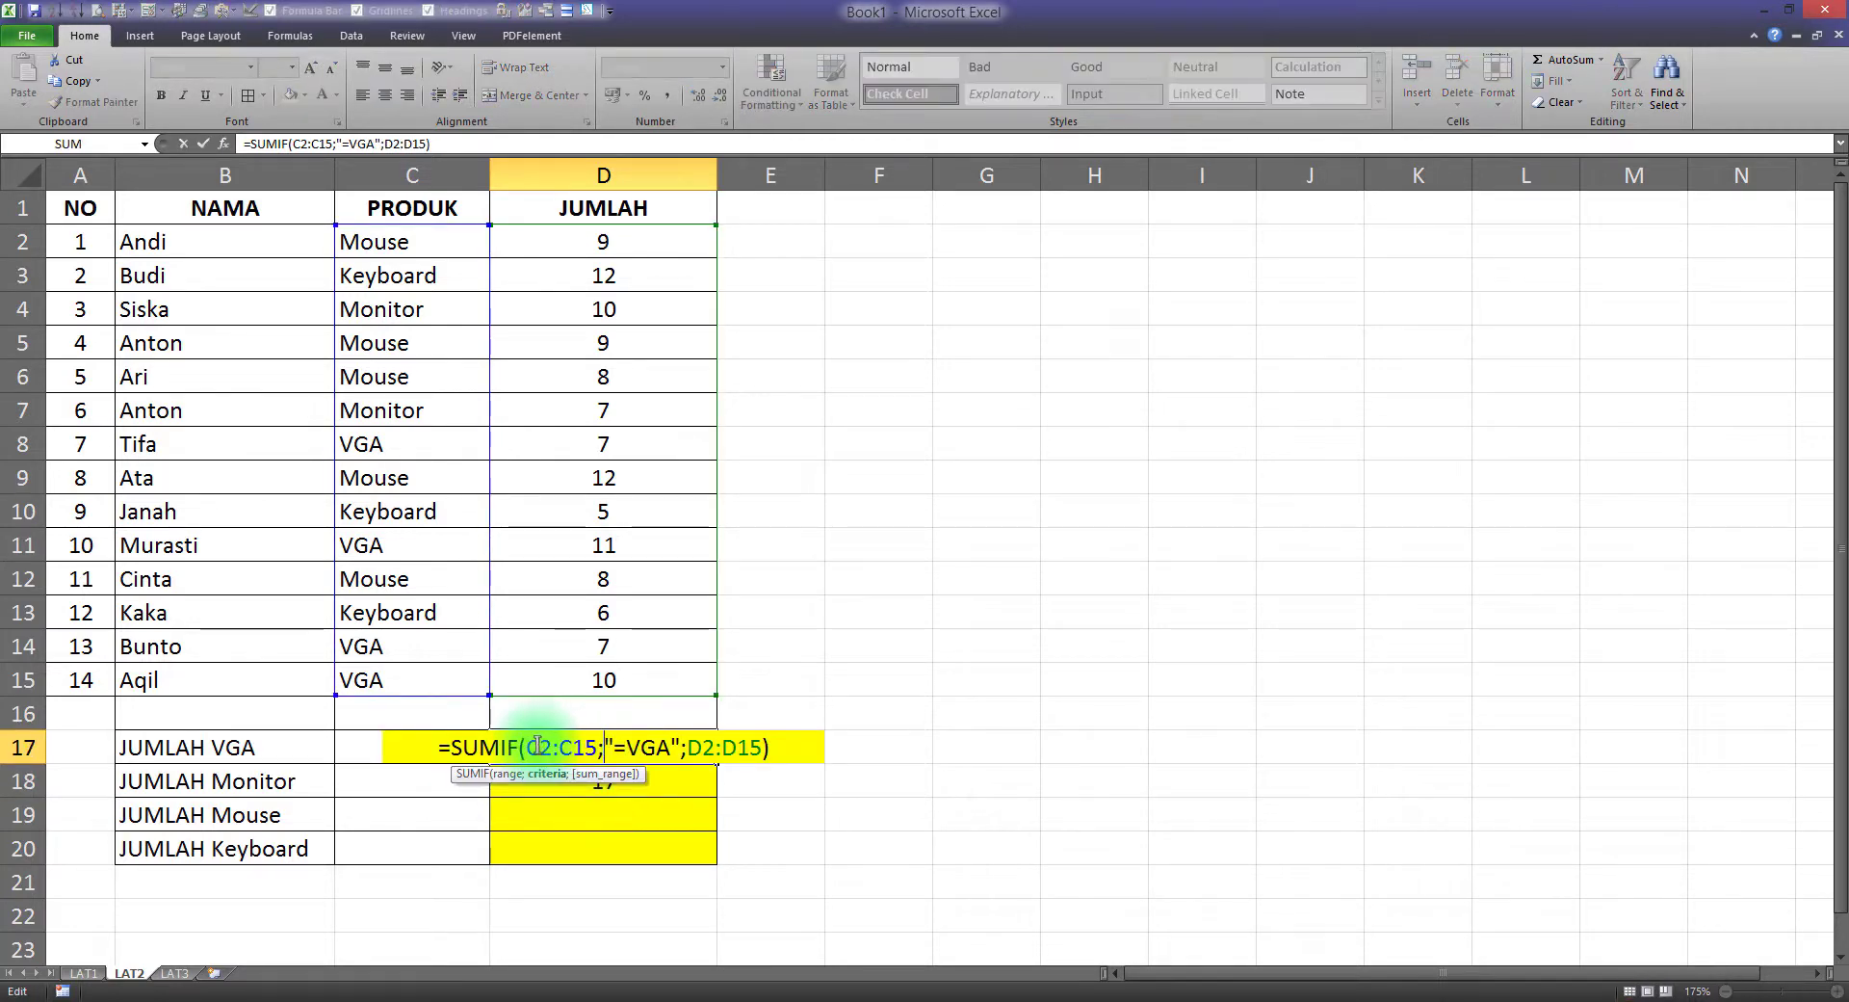
drag(538, 745, 601, 749)
key(Escape)
Clear the Monitor formula from D18 and fill the D17 SUMIF formula down through D20
click(620, 779)
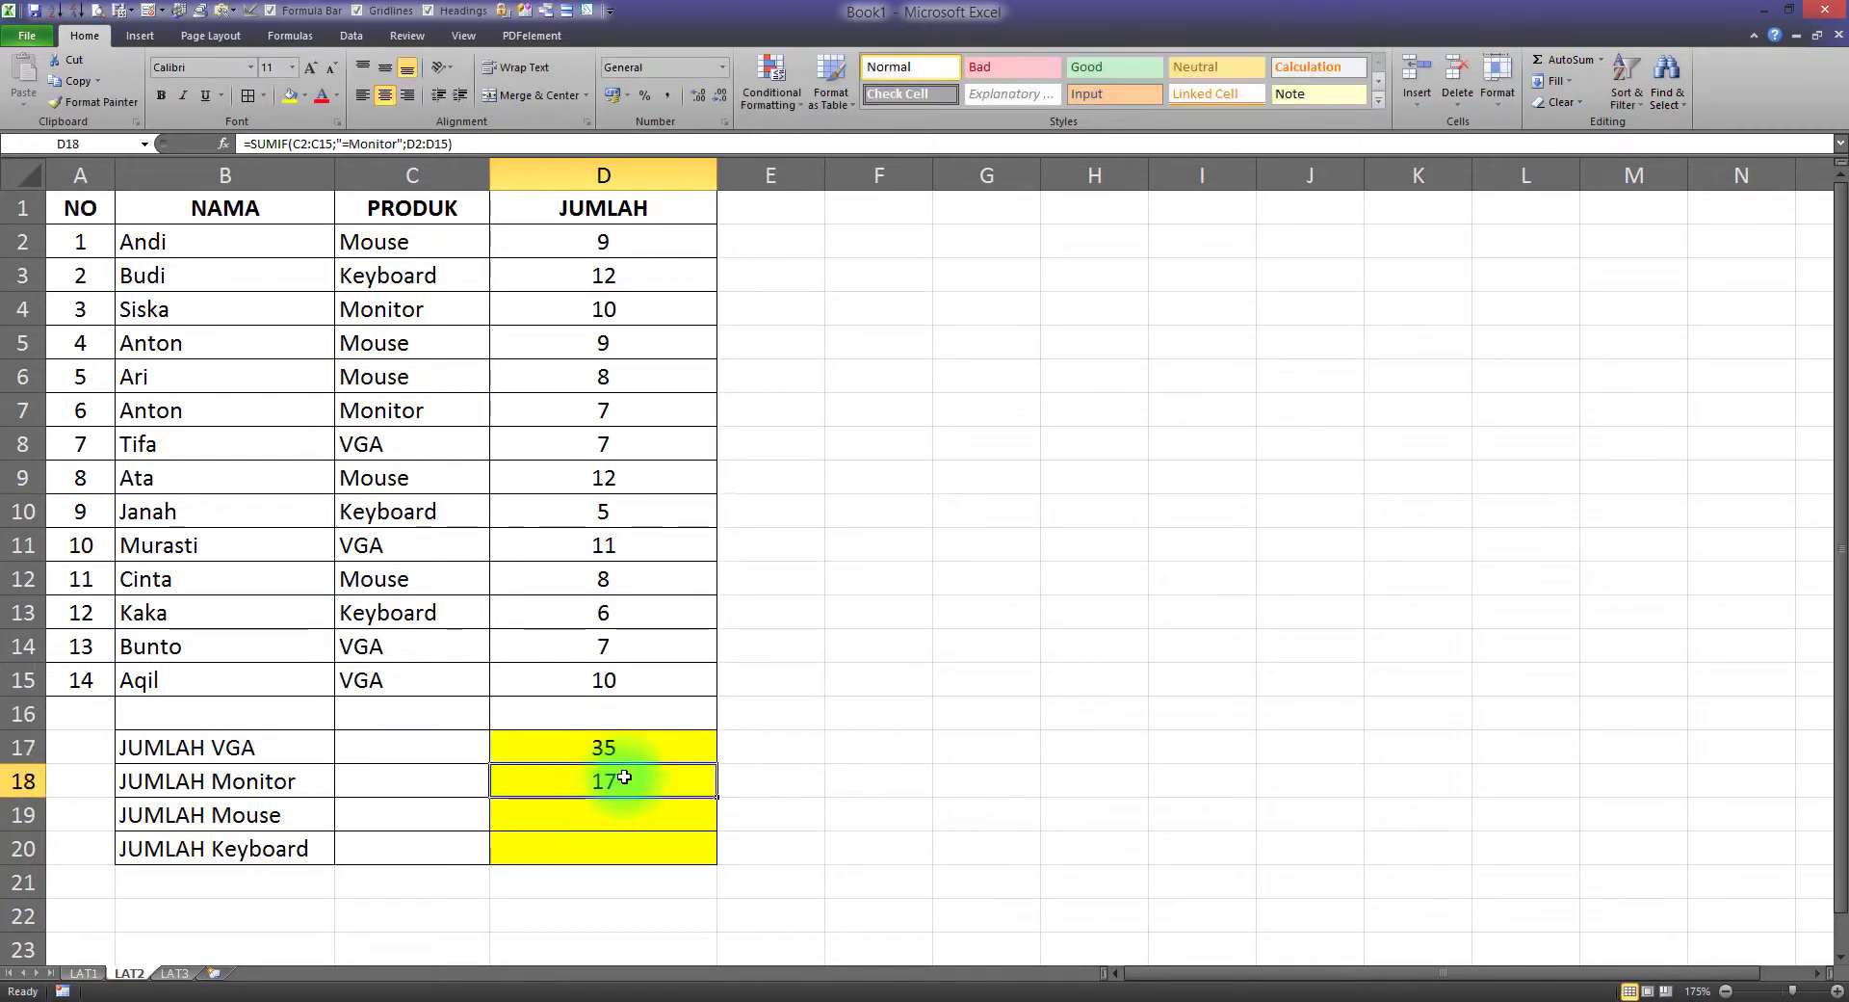
click(629, 748)
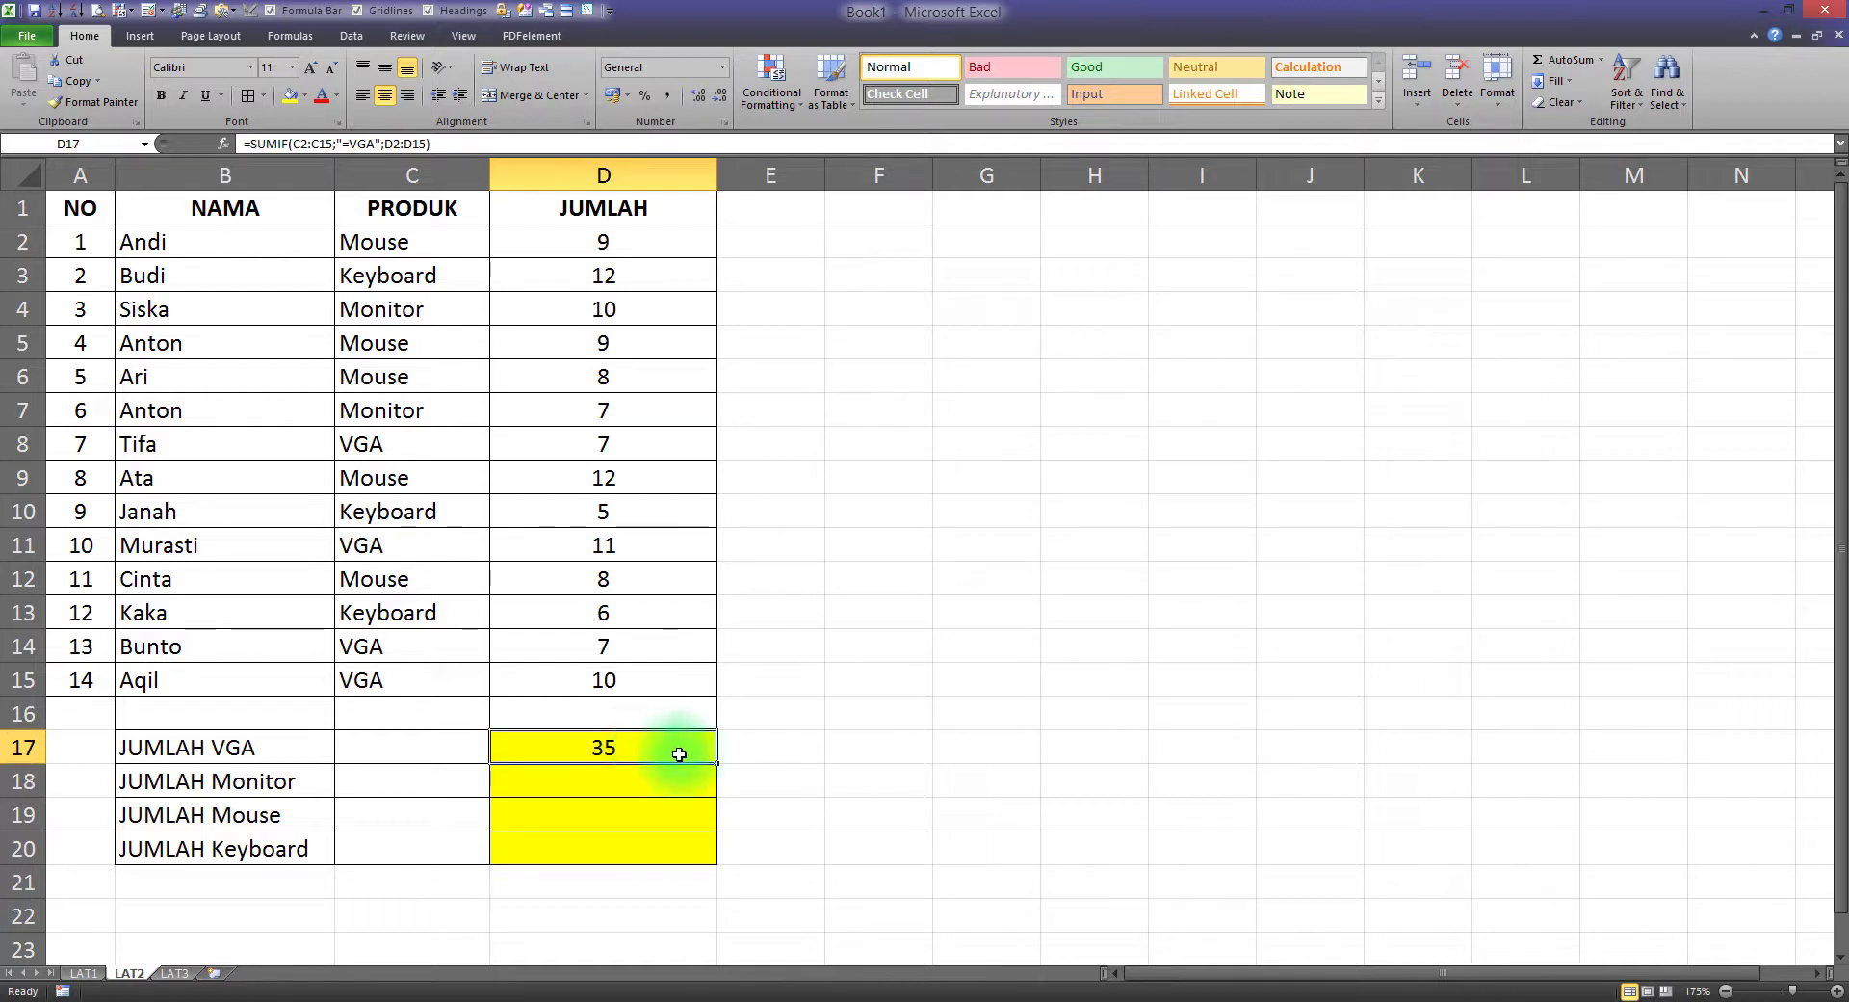
drag(714, 770, 708, 857)
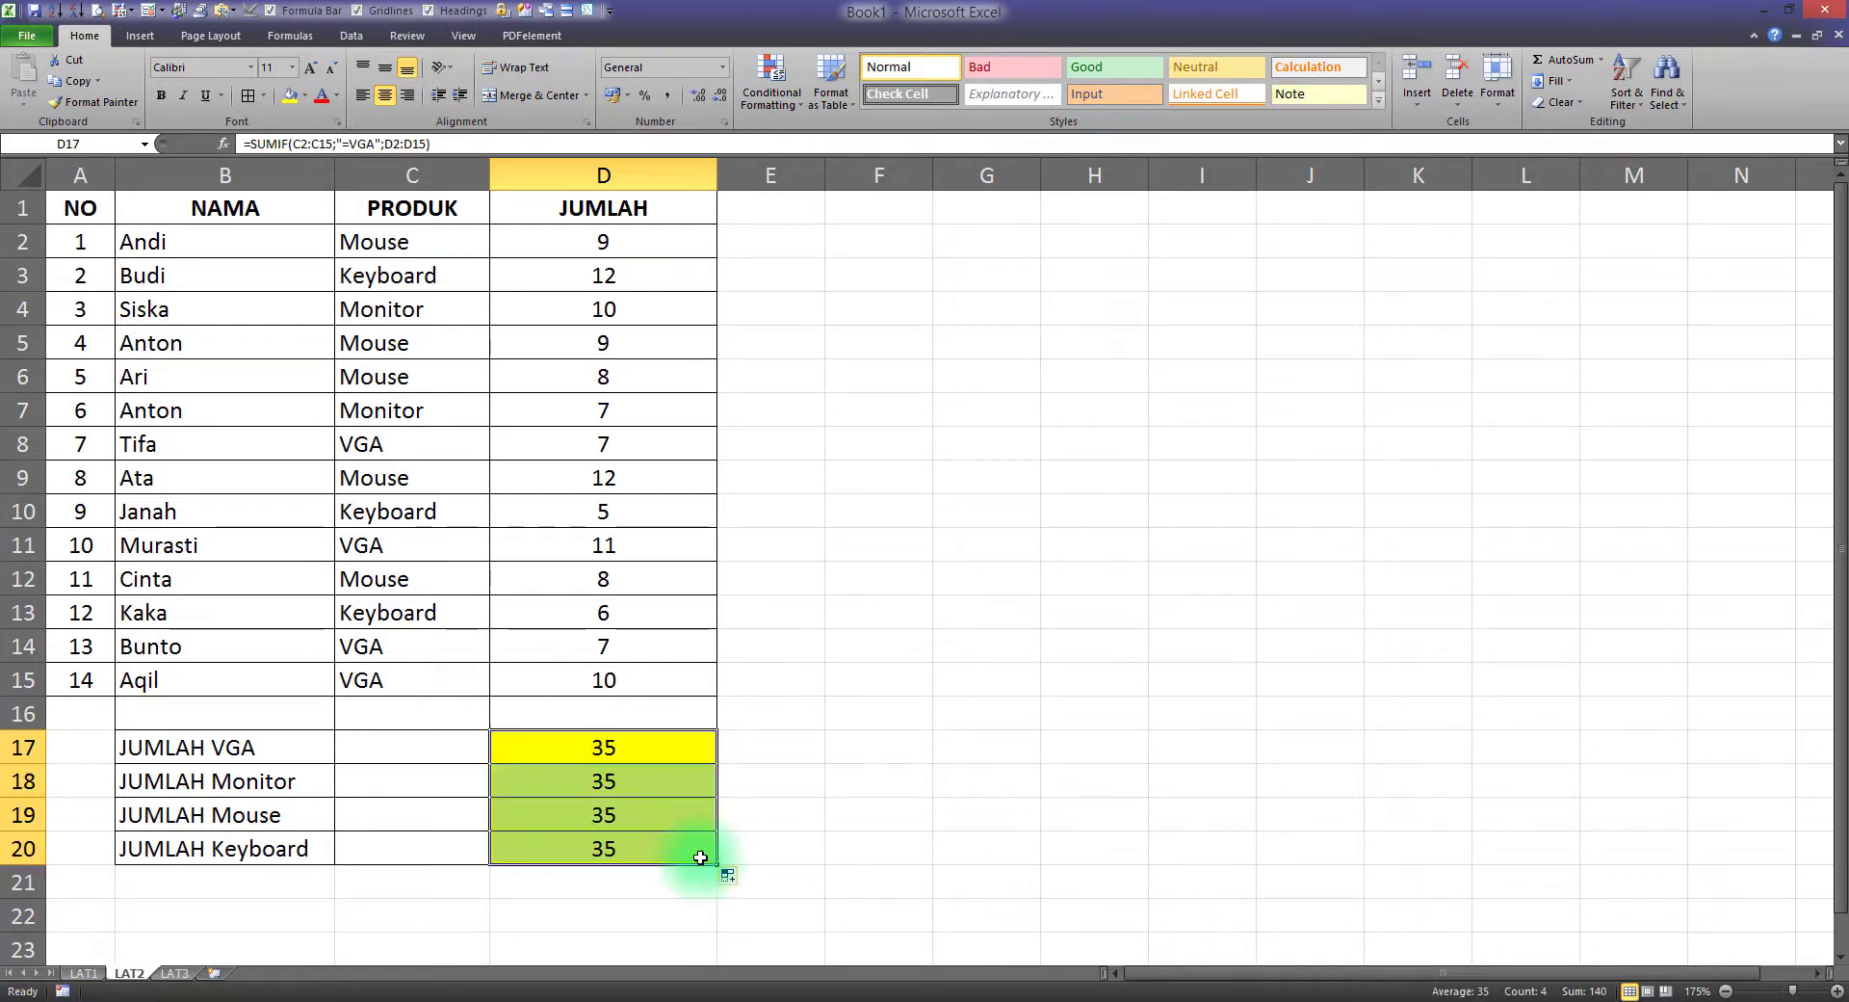
Inspect the criteria range in the D17 formula and the ranges in the copies in D18, D19 and D20
double_click(616, 747)
drag(527, 747, 596, 748)
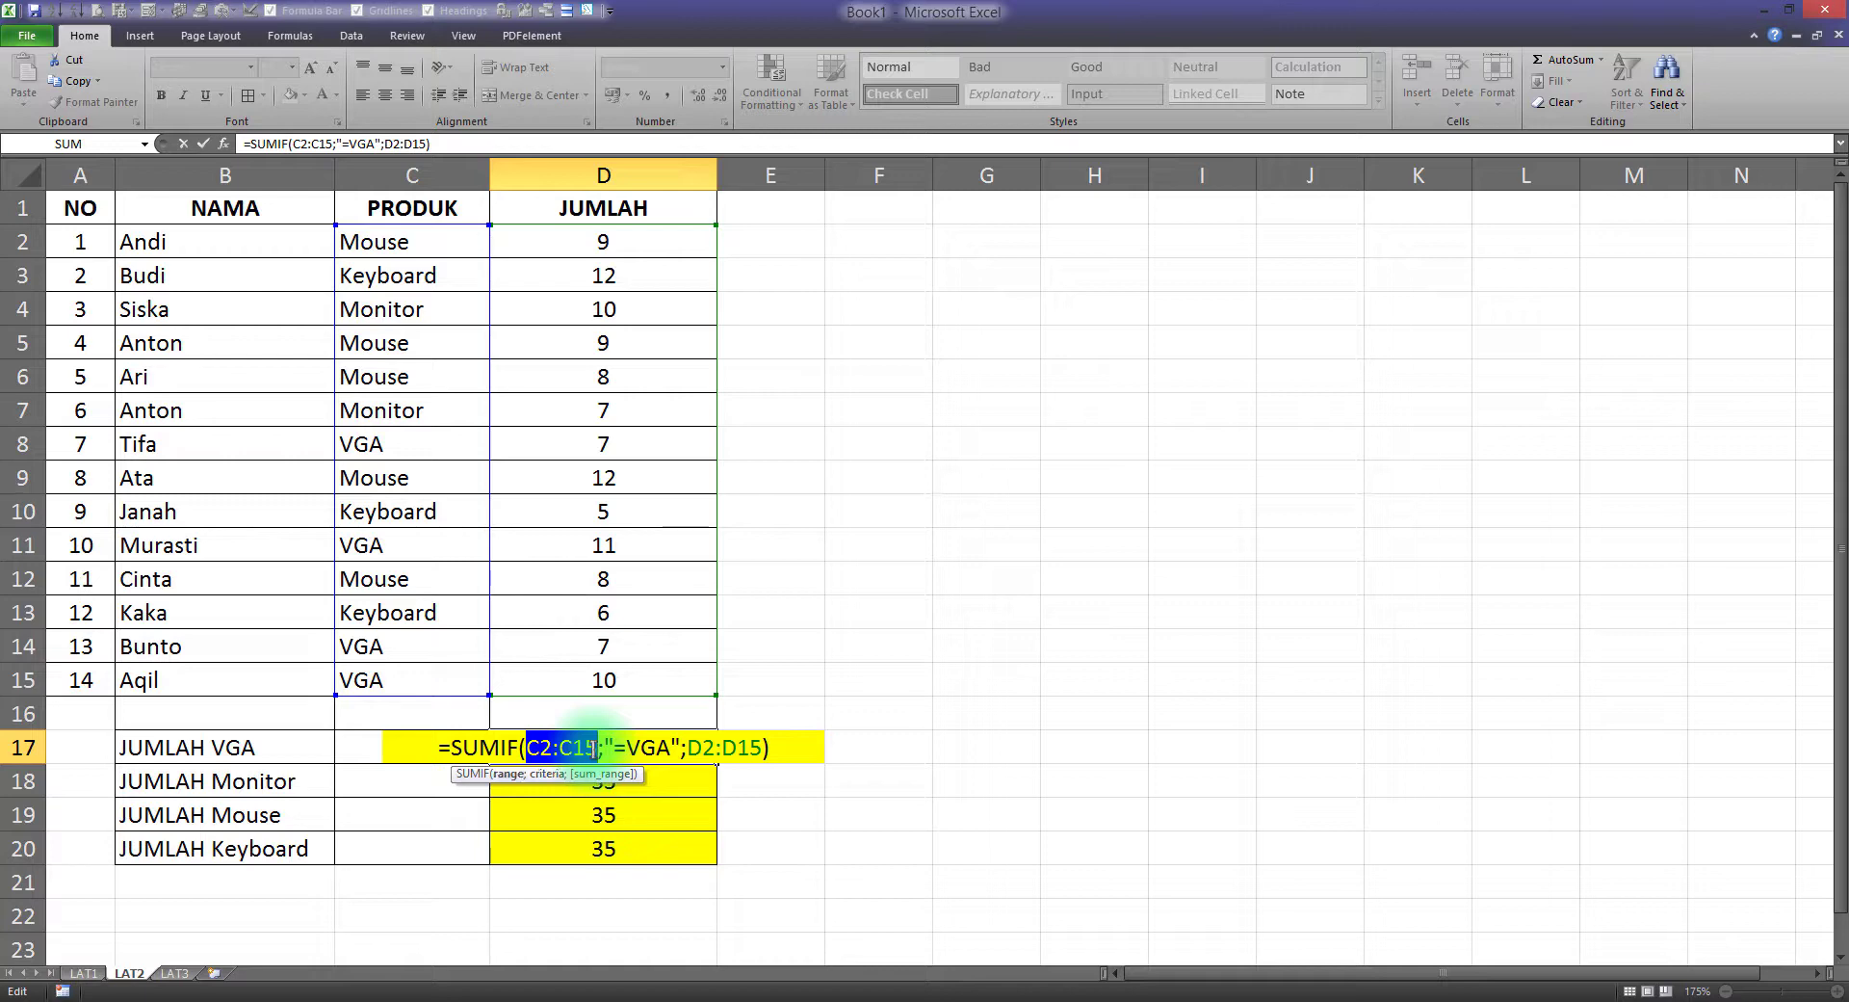
key(Escape)
click(533, 786)
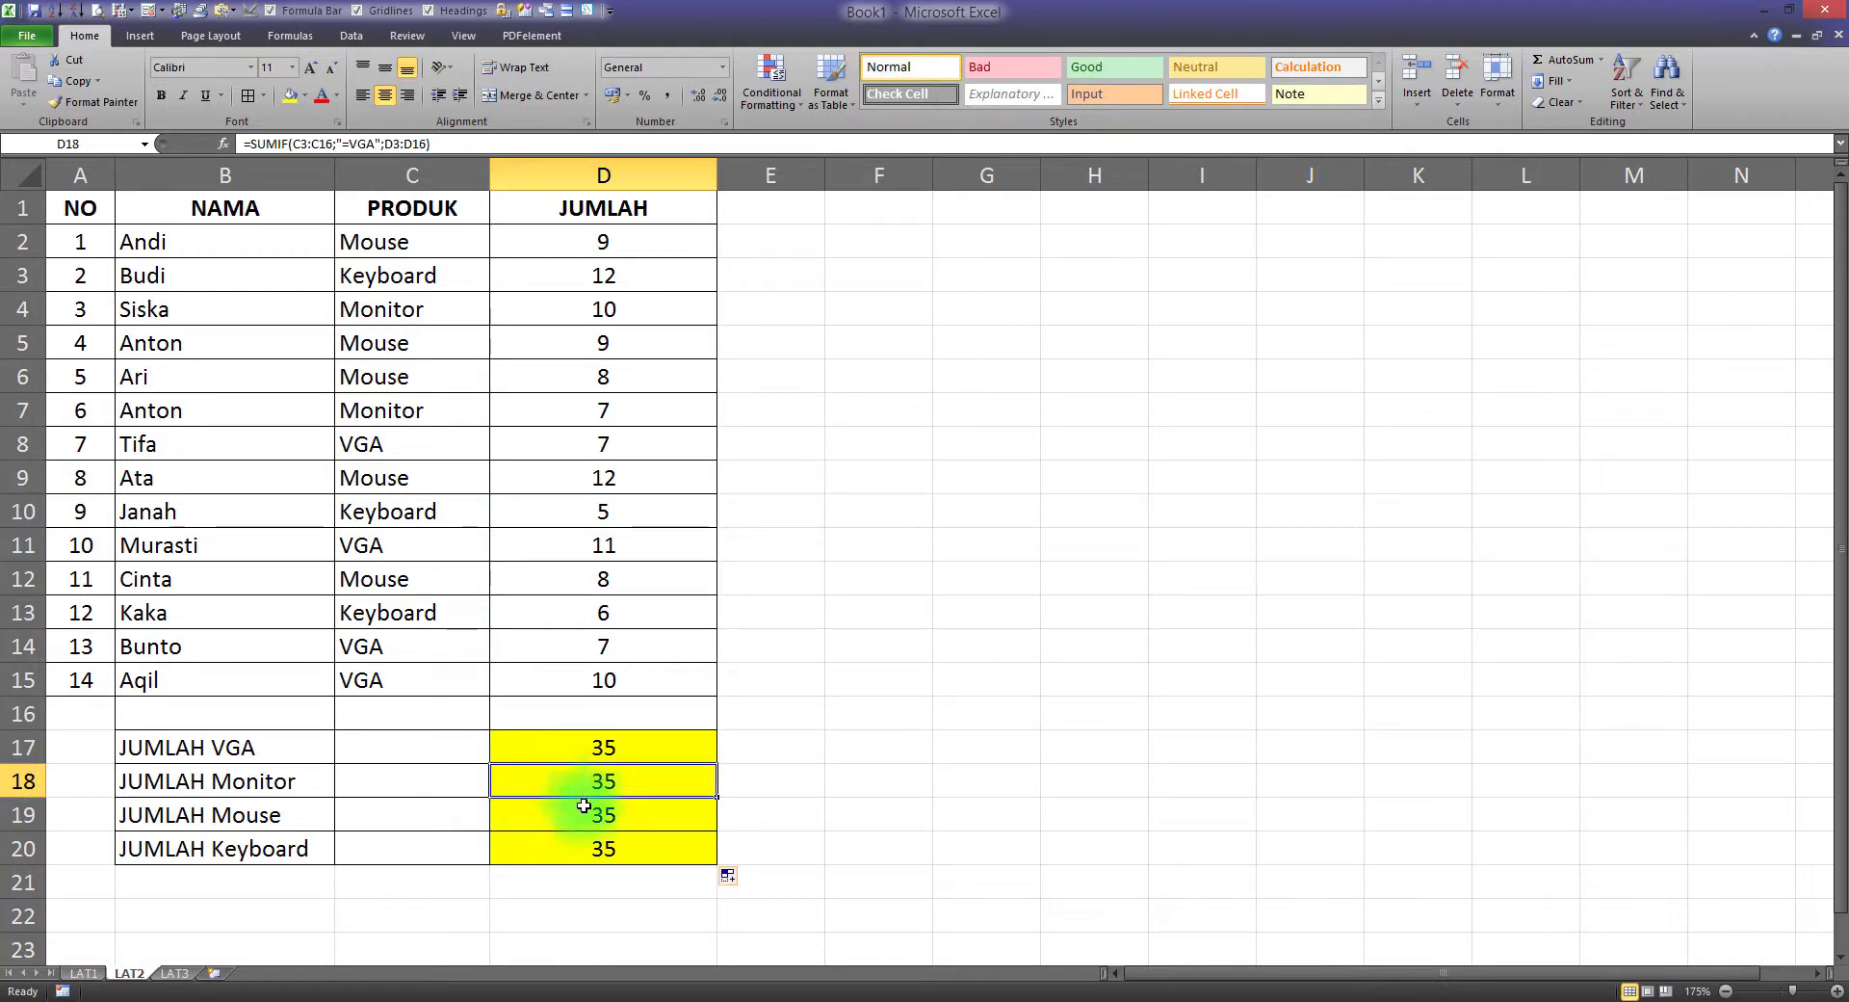
click(584, 807)
click(597, 848)
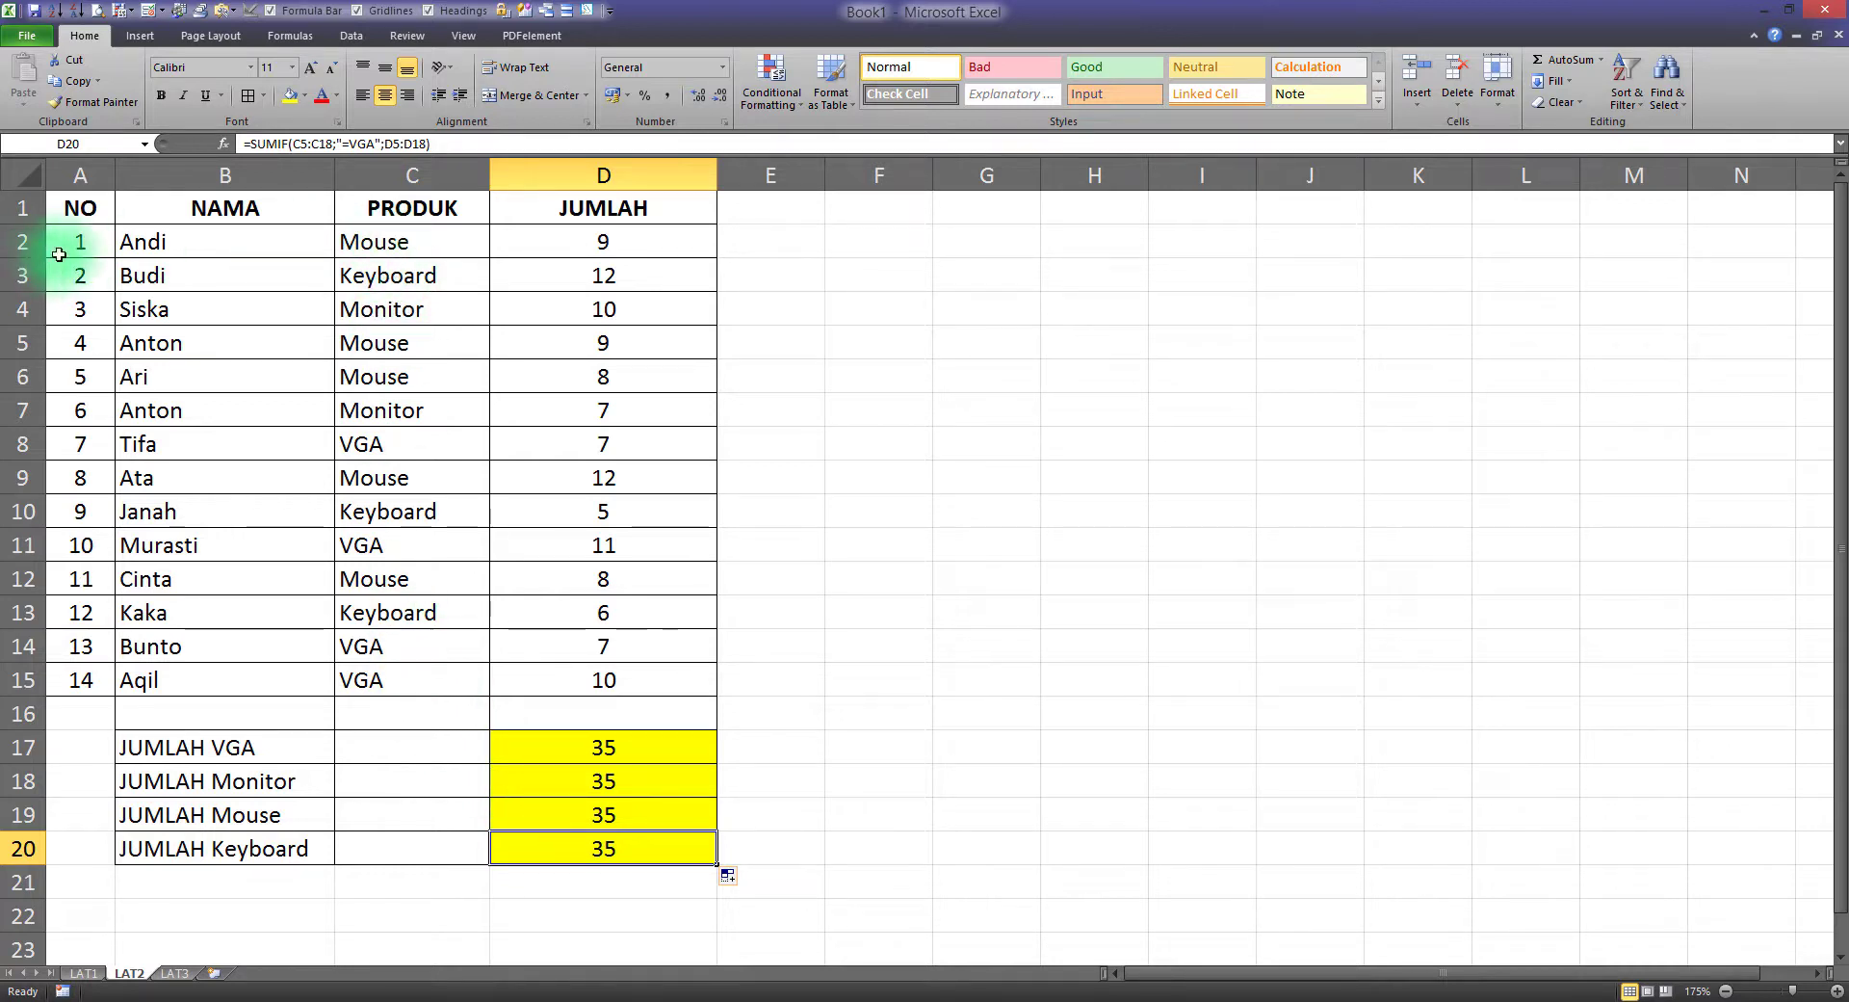
Check the PRODUK data from C2 to C15 against the ranges in the D17, D18 and D20 formulas
click(398, 244)
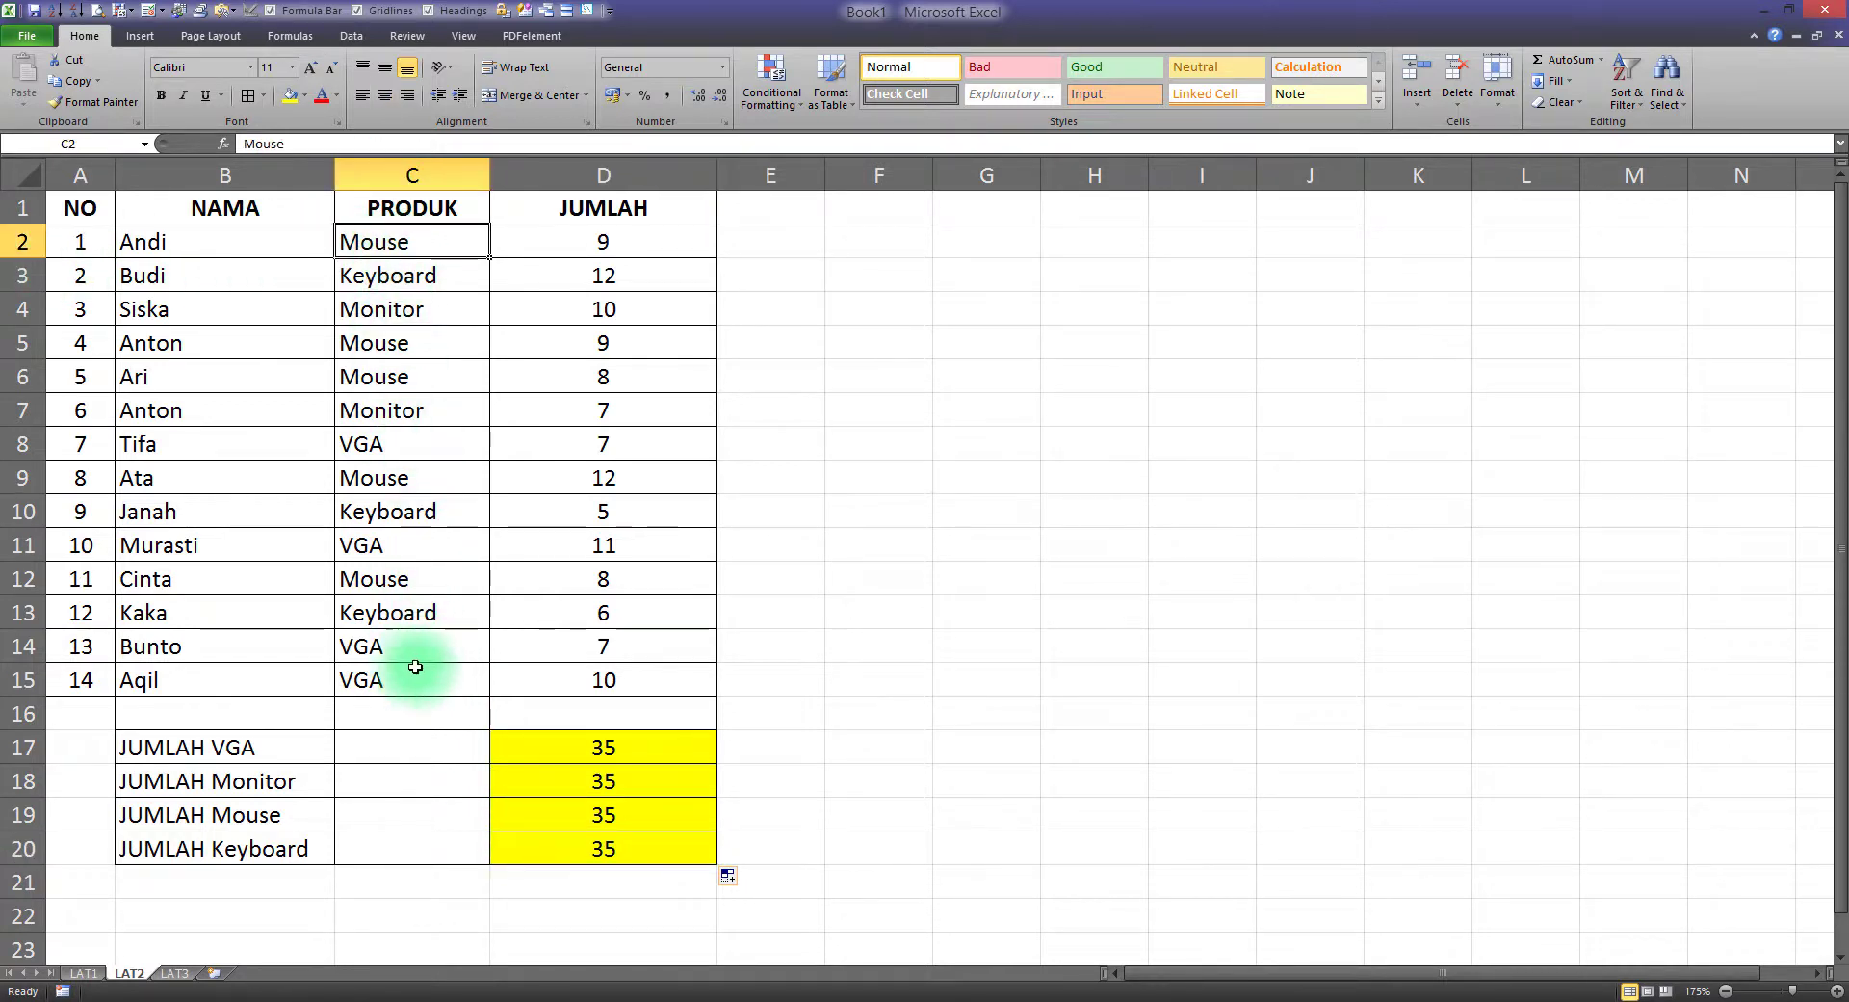
click(388, 677)
click(641, 750)
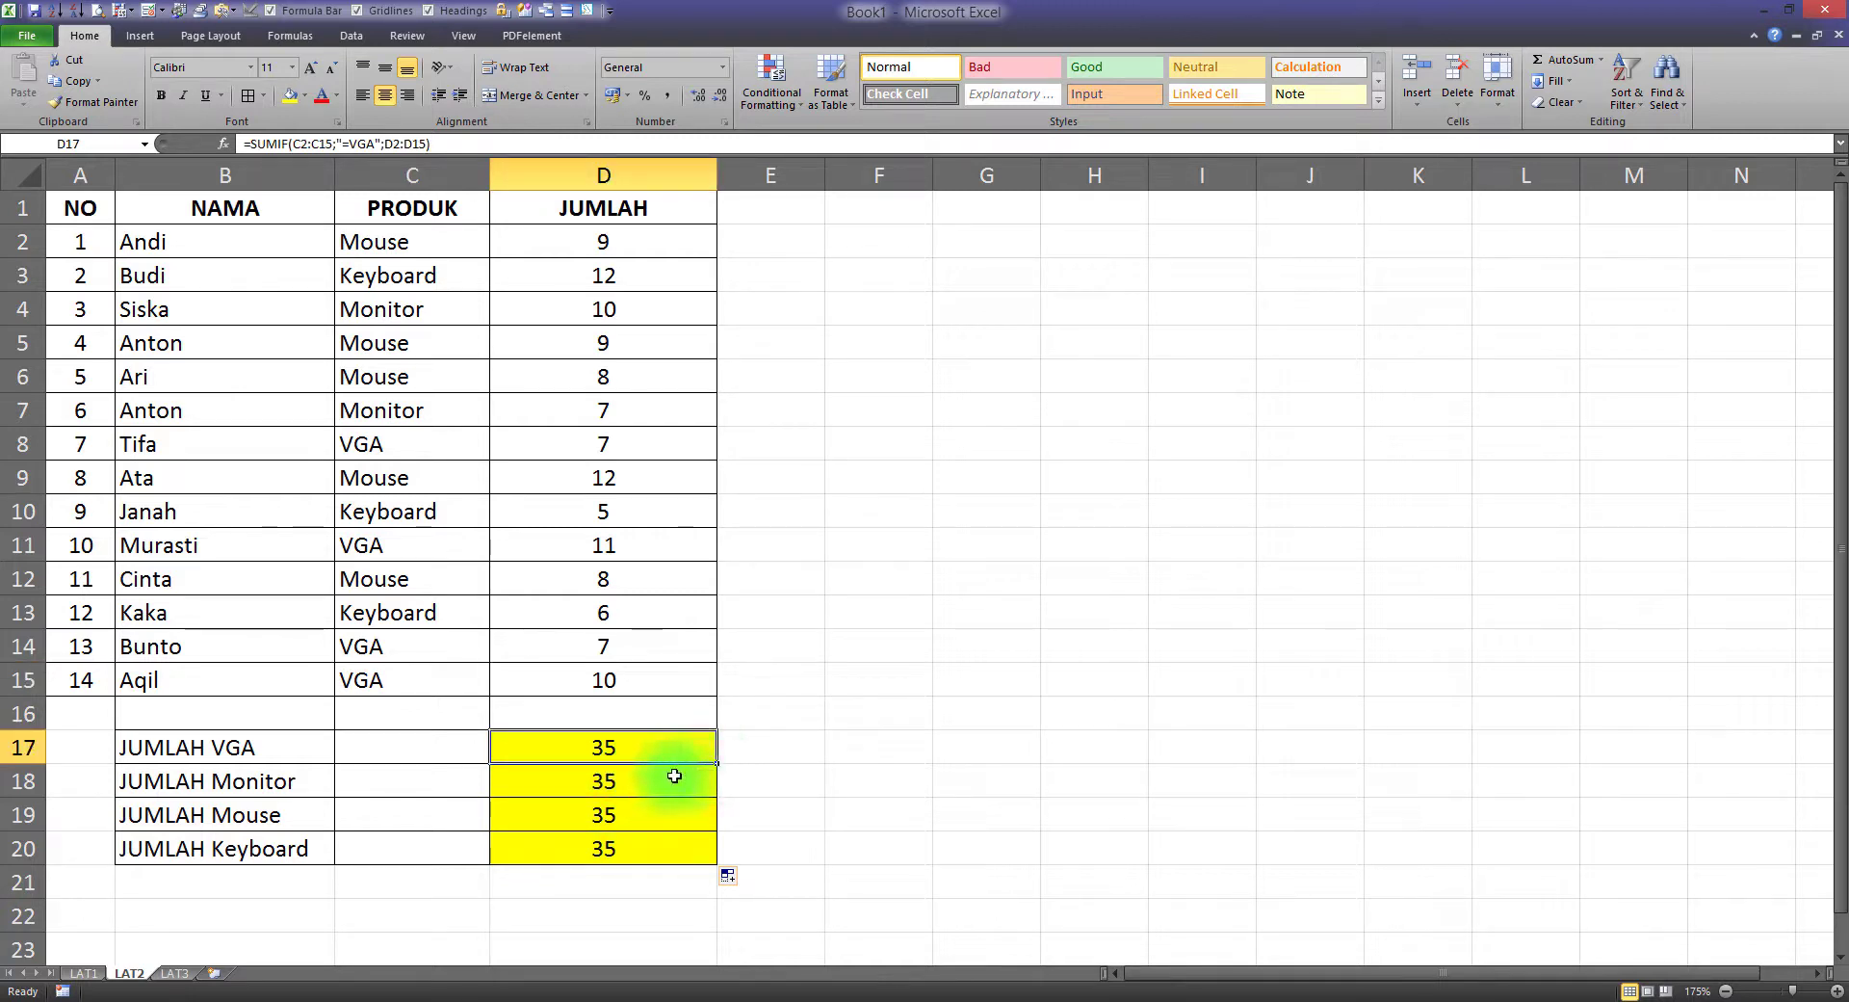
click(673, 776)
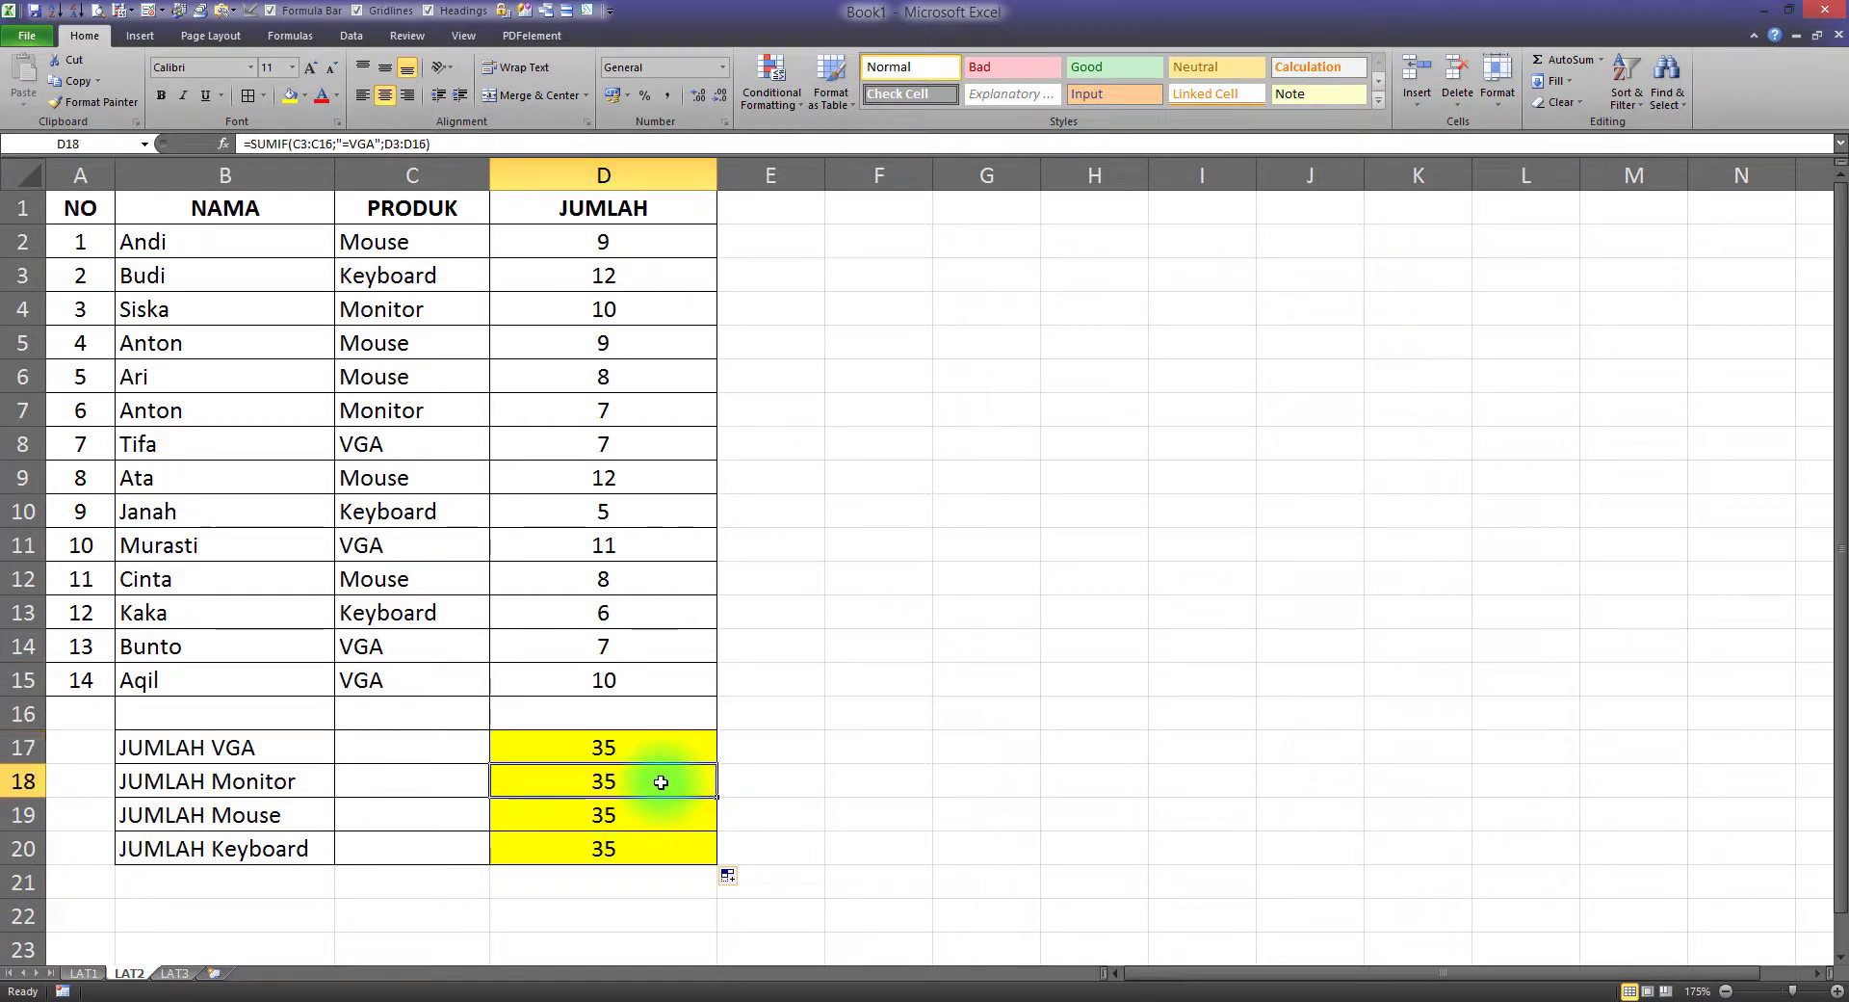
double_click(643, 849)
drag(529, 849, 579, 850)
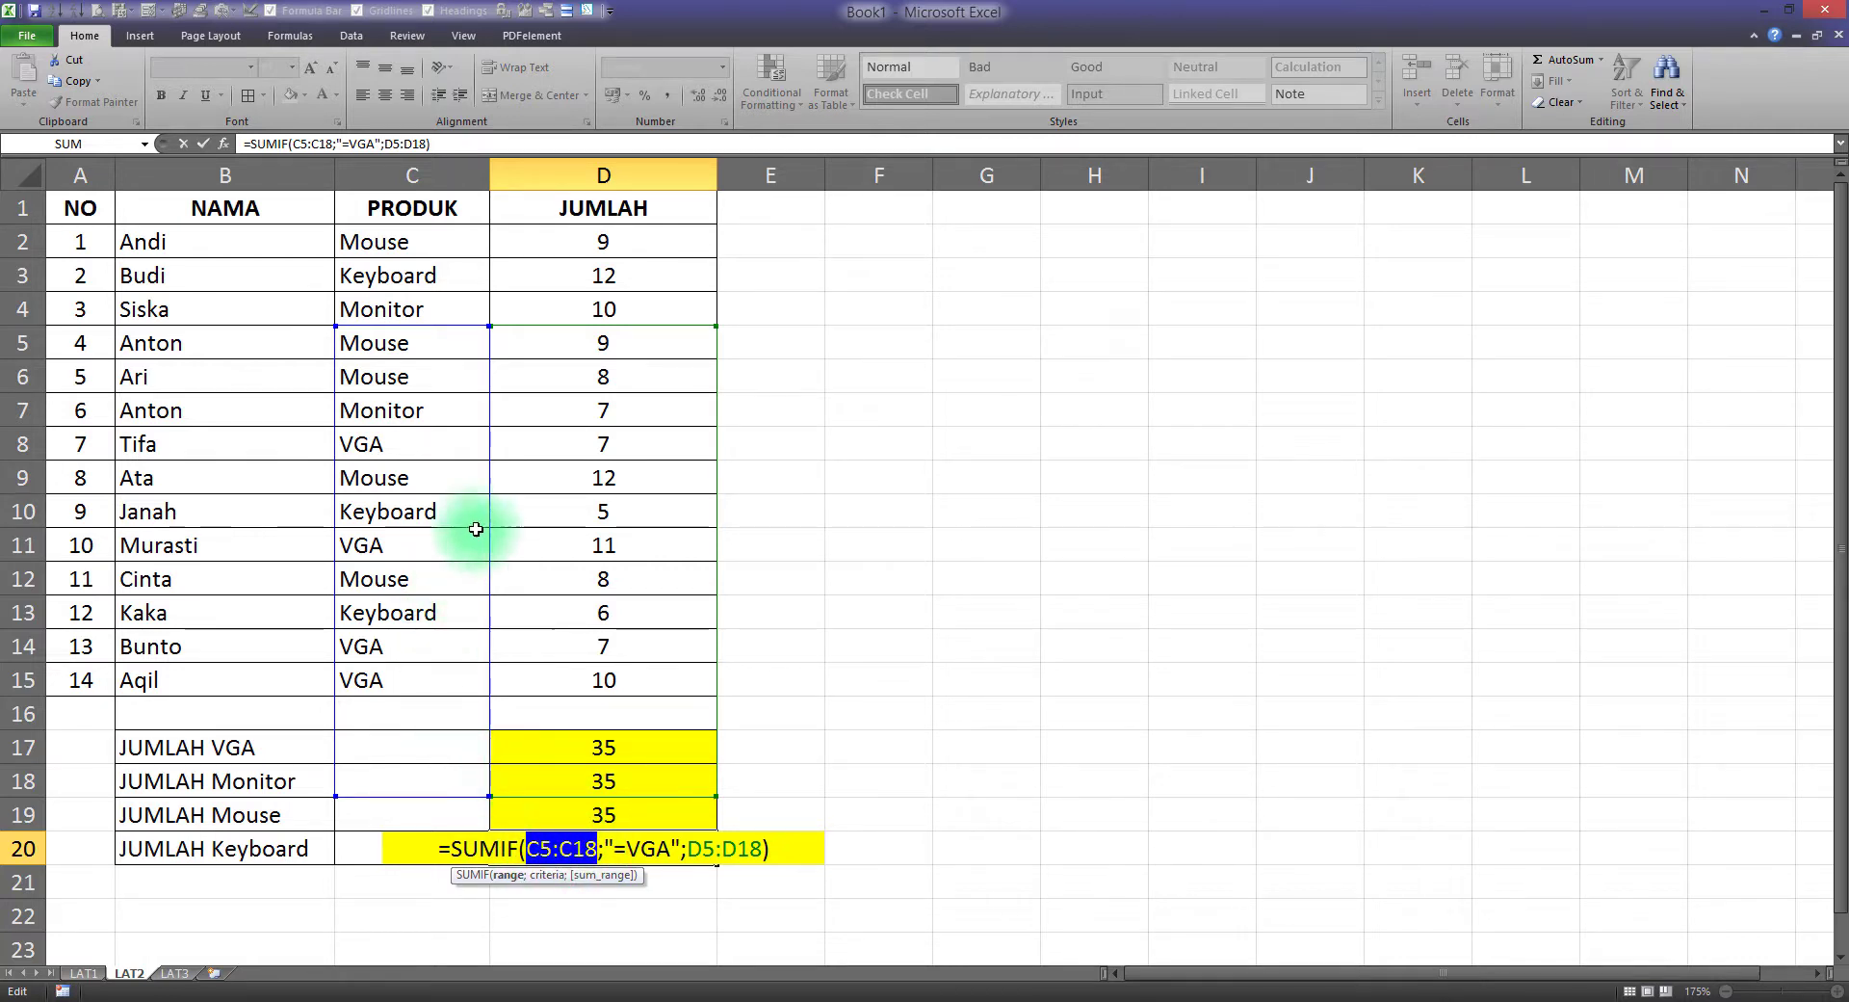
key(Escape)
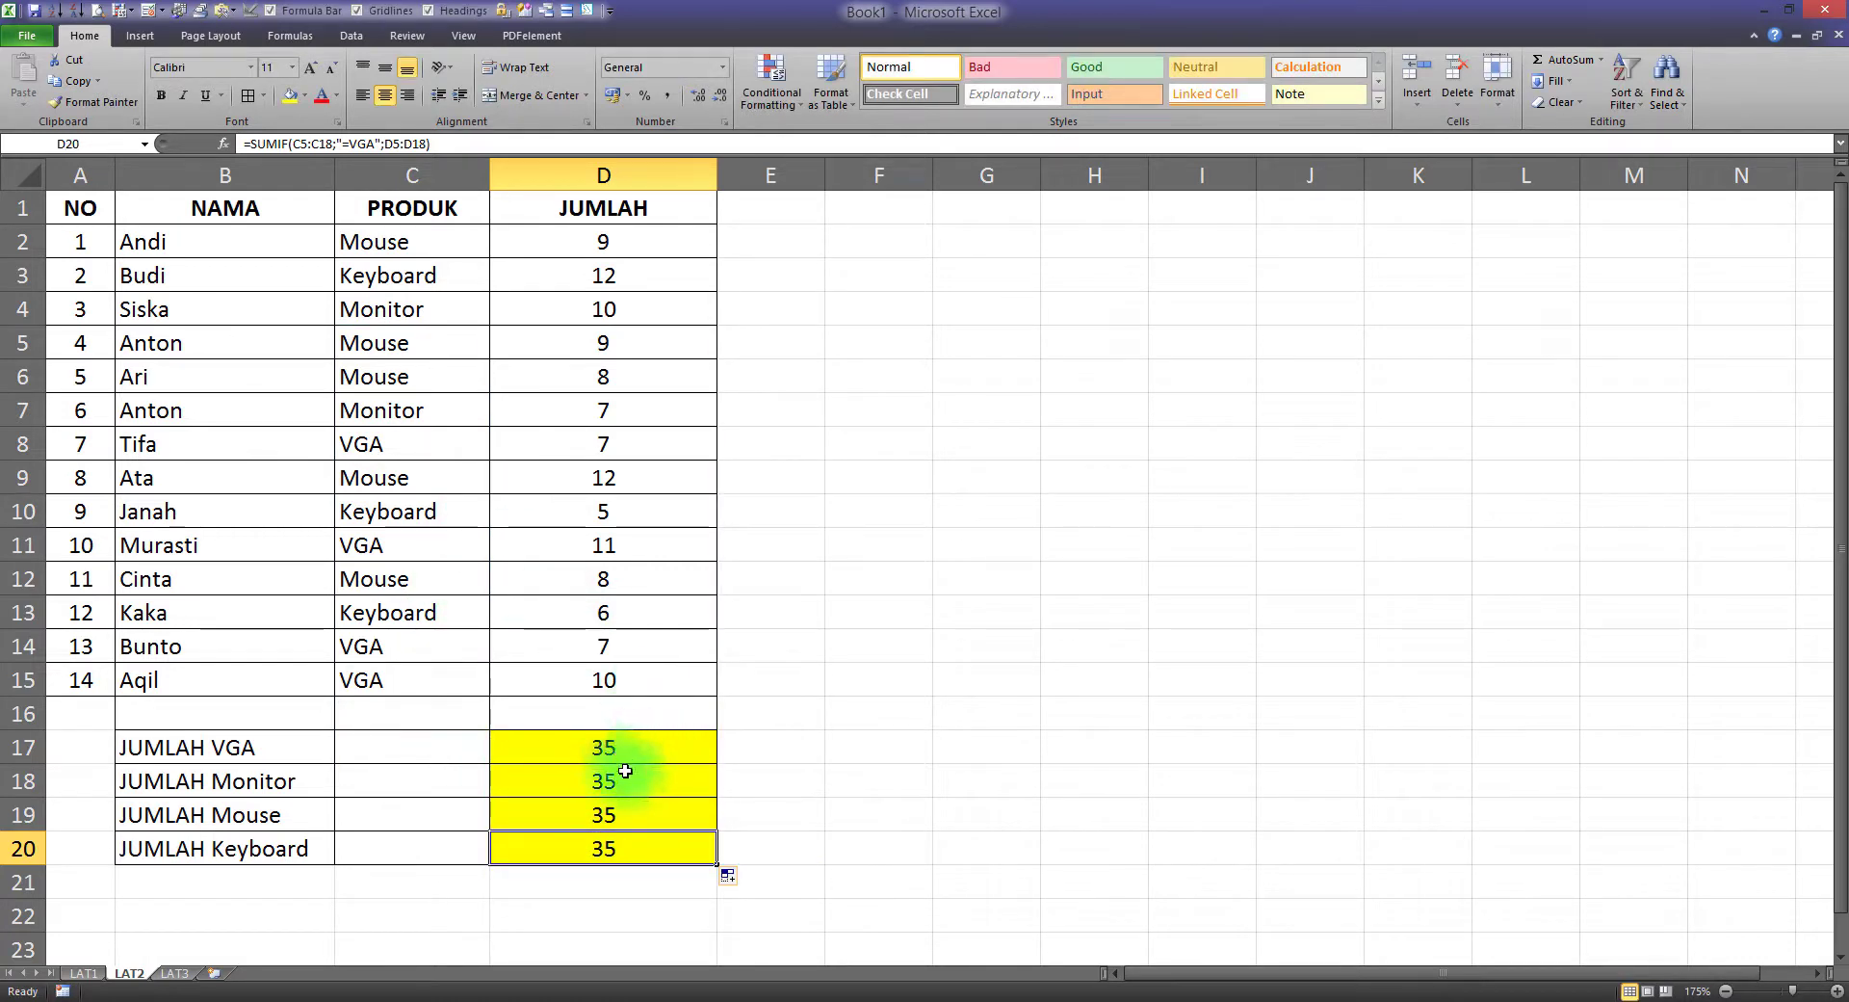
Clear the copied formulas from D18:D20
drag(626, 778, 626, 838)
key(ctrl+z)
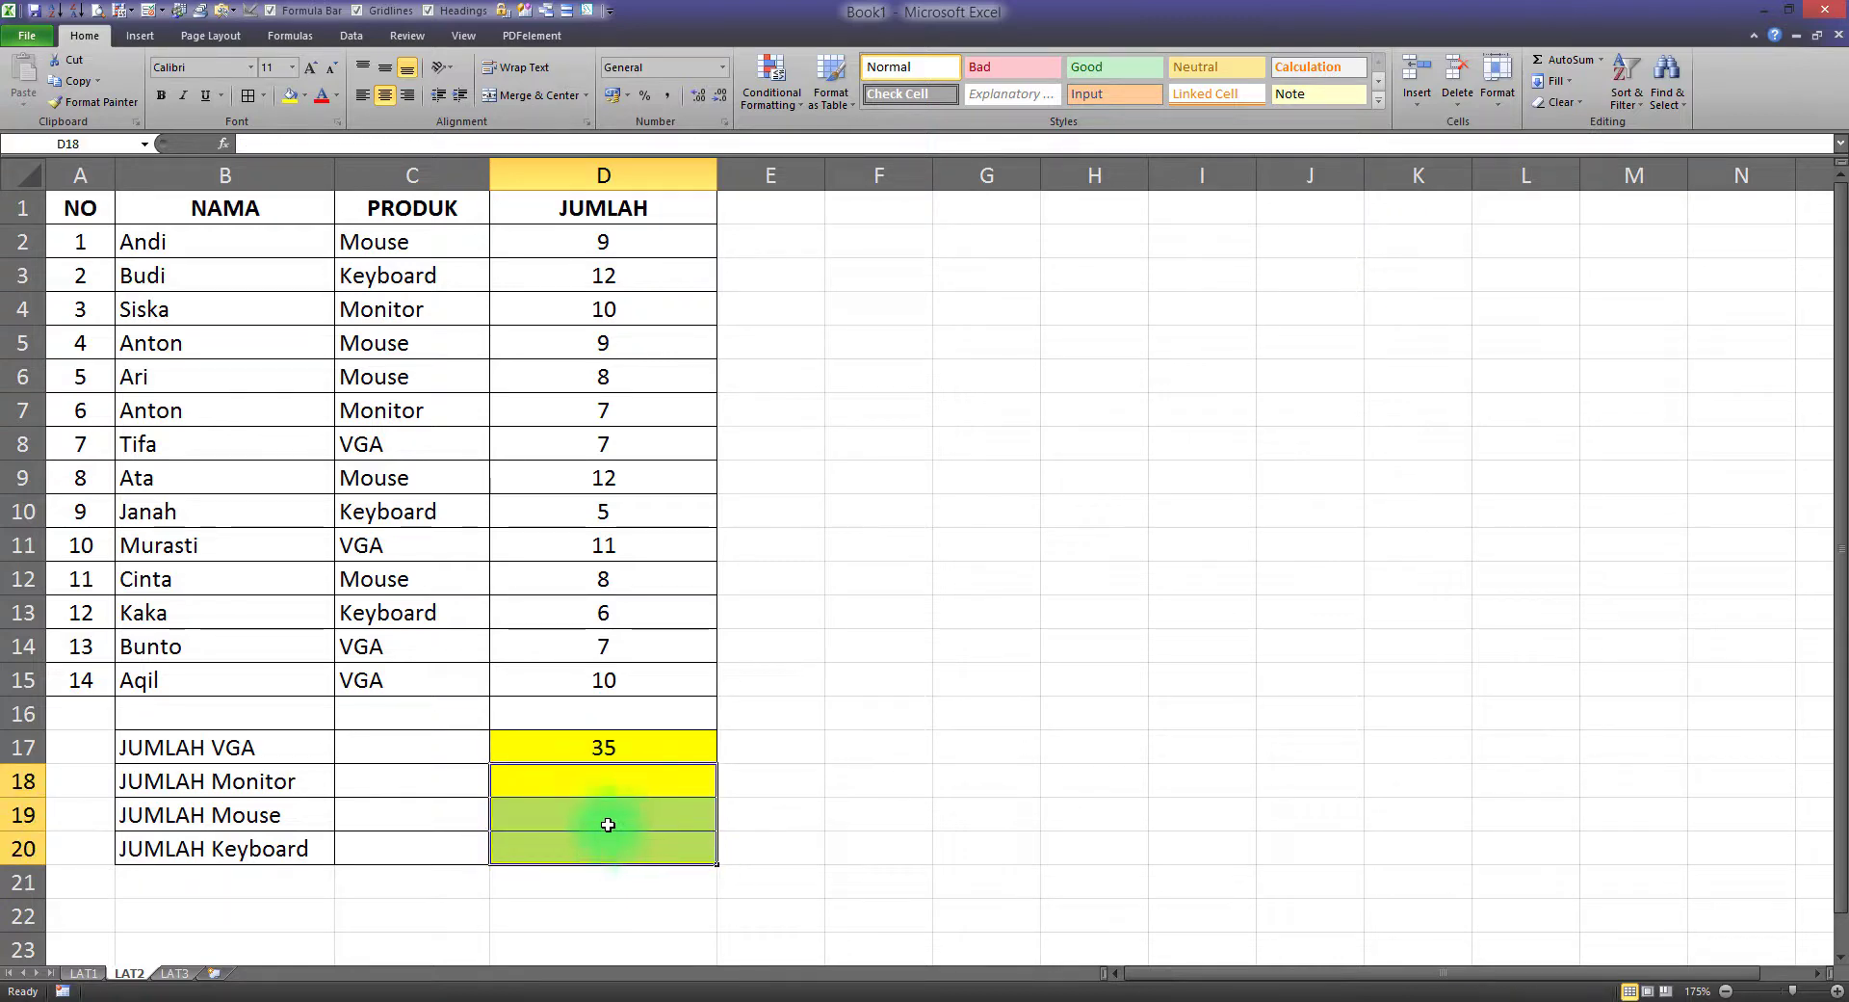
Make the criteria range in the D17 SUMIF formula absolute as $C$2:$C$15 and check its dollar signs
click(553, 751)
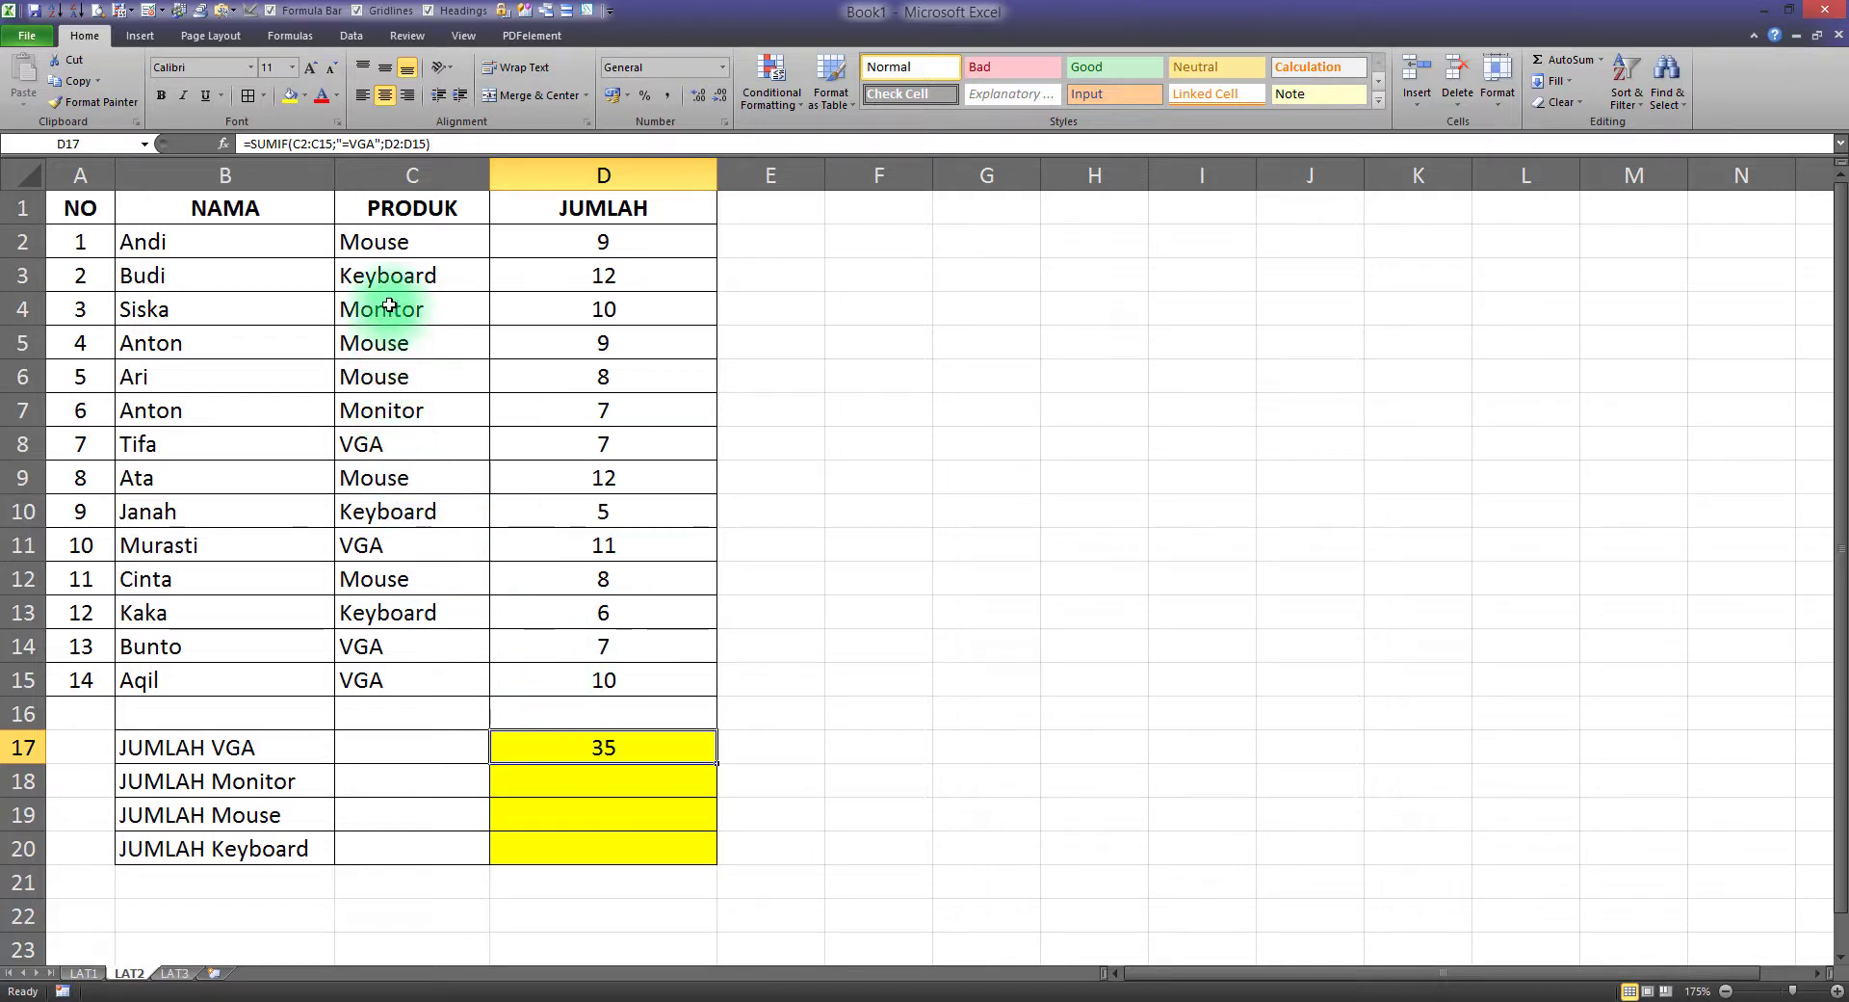
double_click(593, 745)
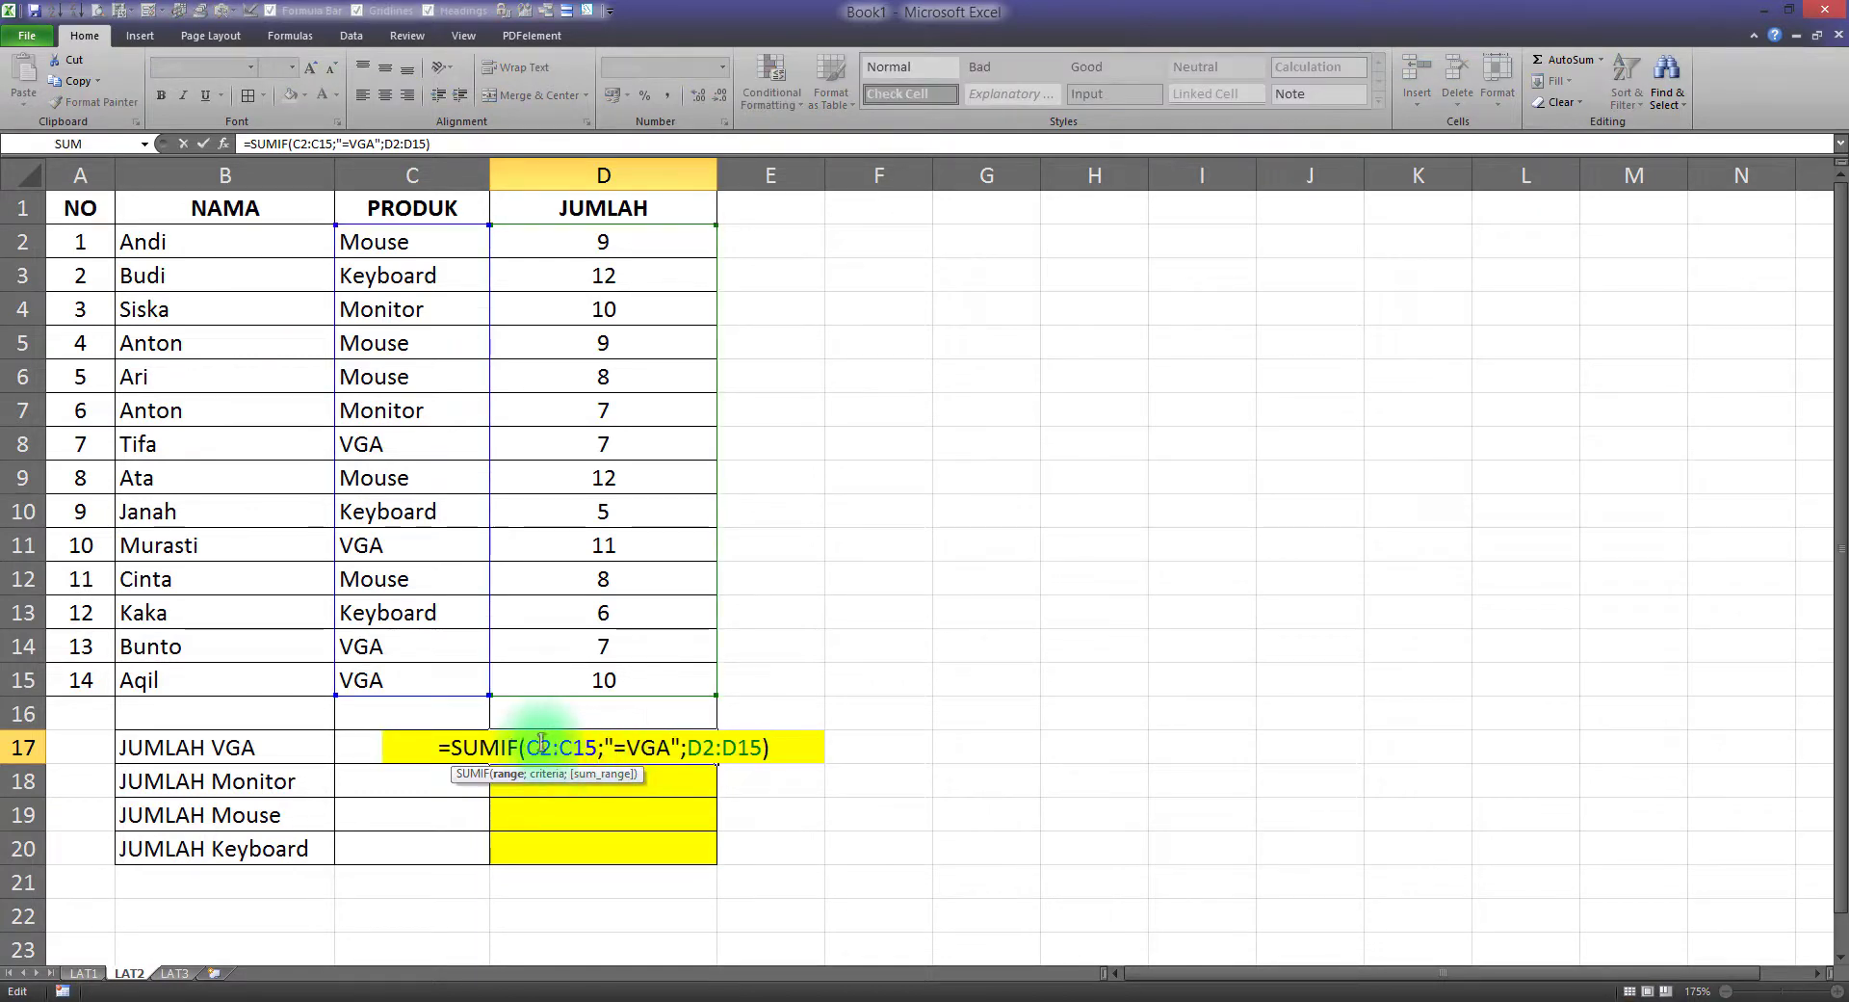
drag(541, 745, 598, 748)
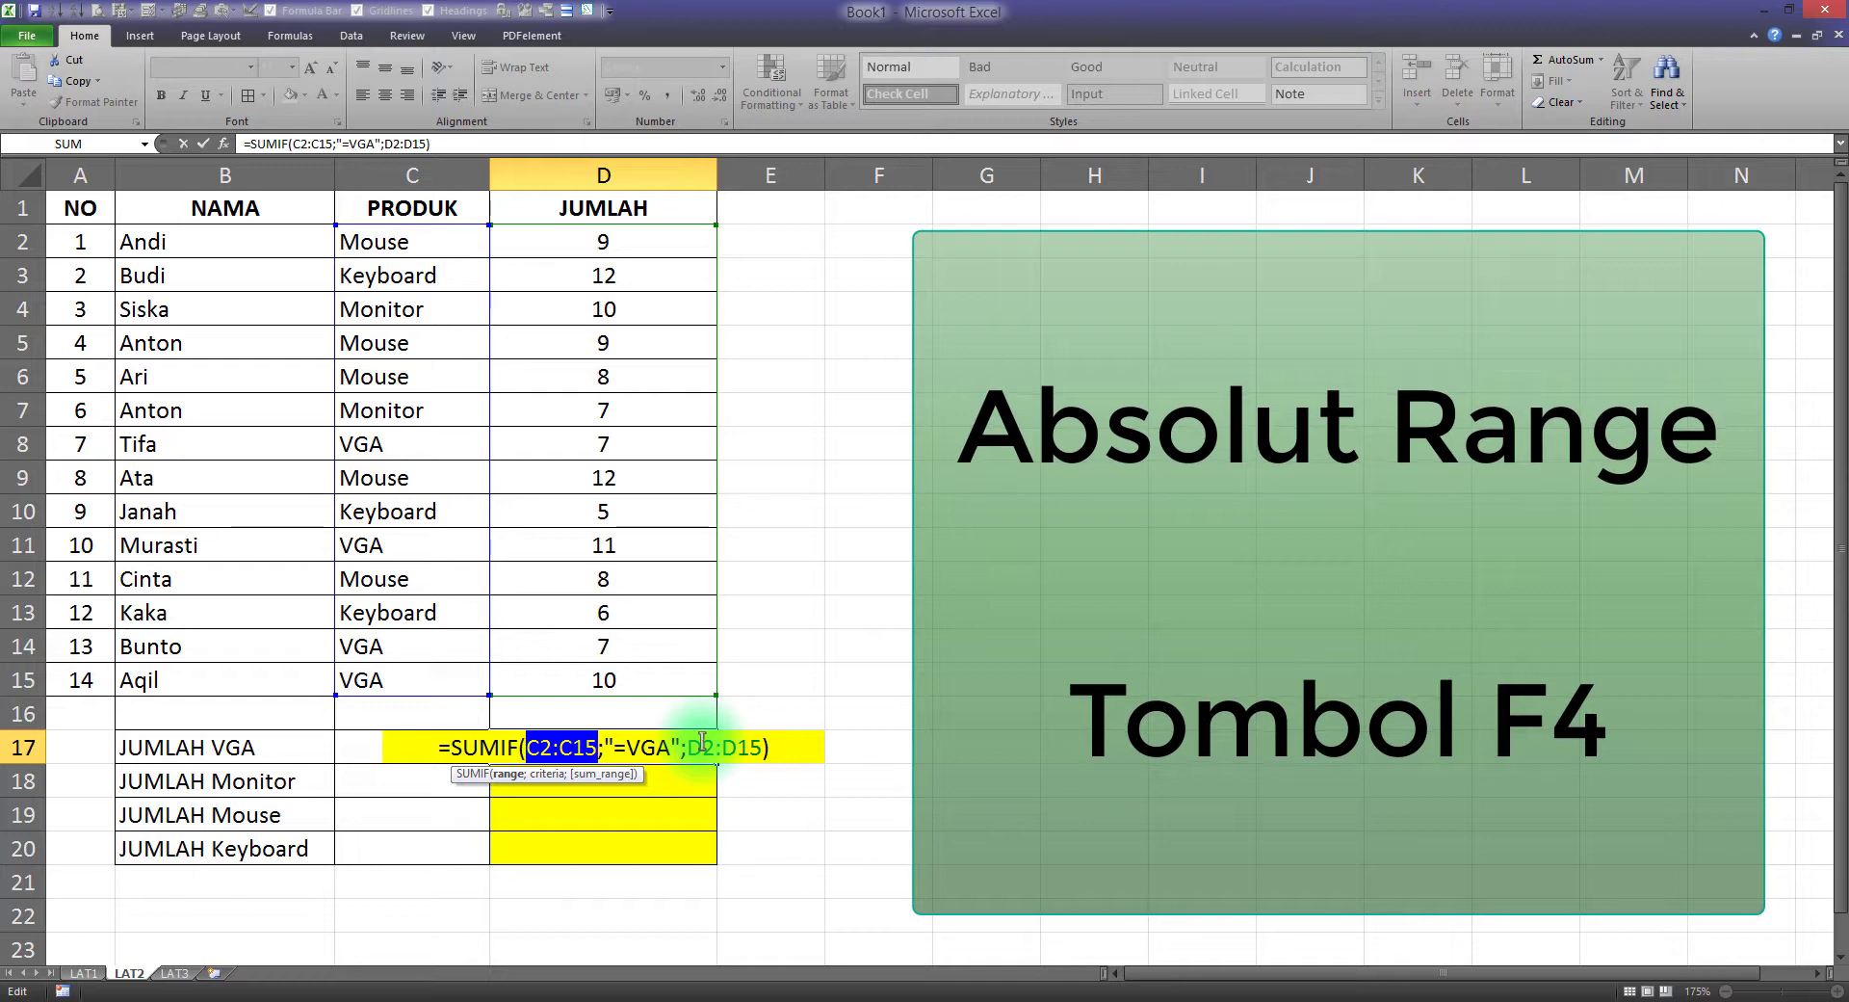
key(F4)
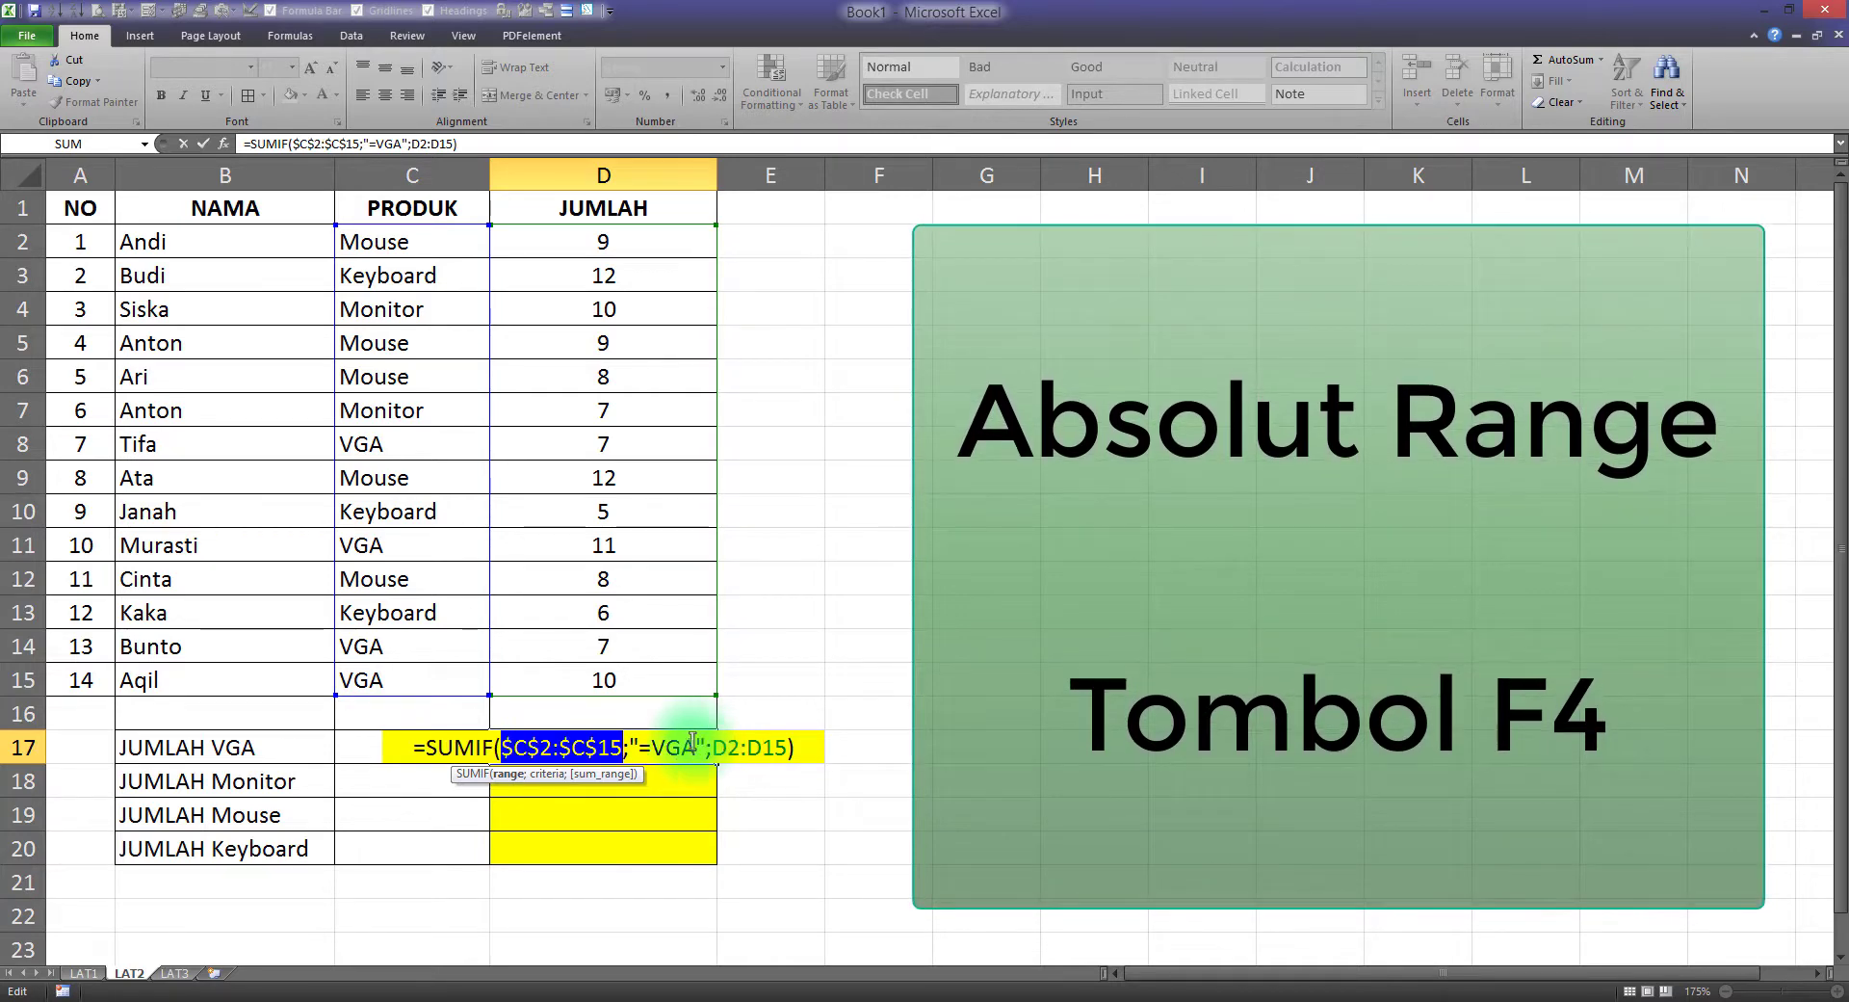
click(505, 750)
drag(503, 749, 517, 750)
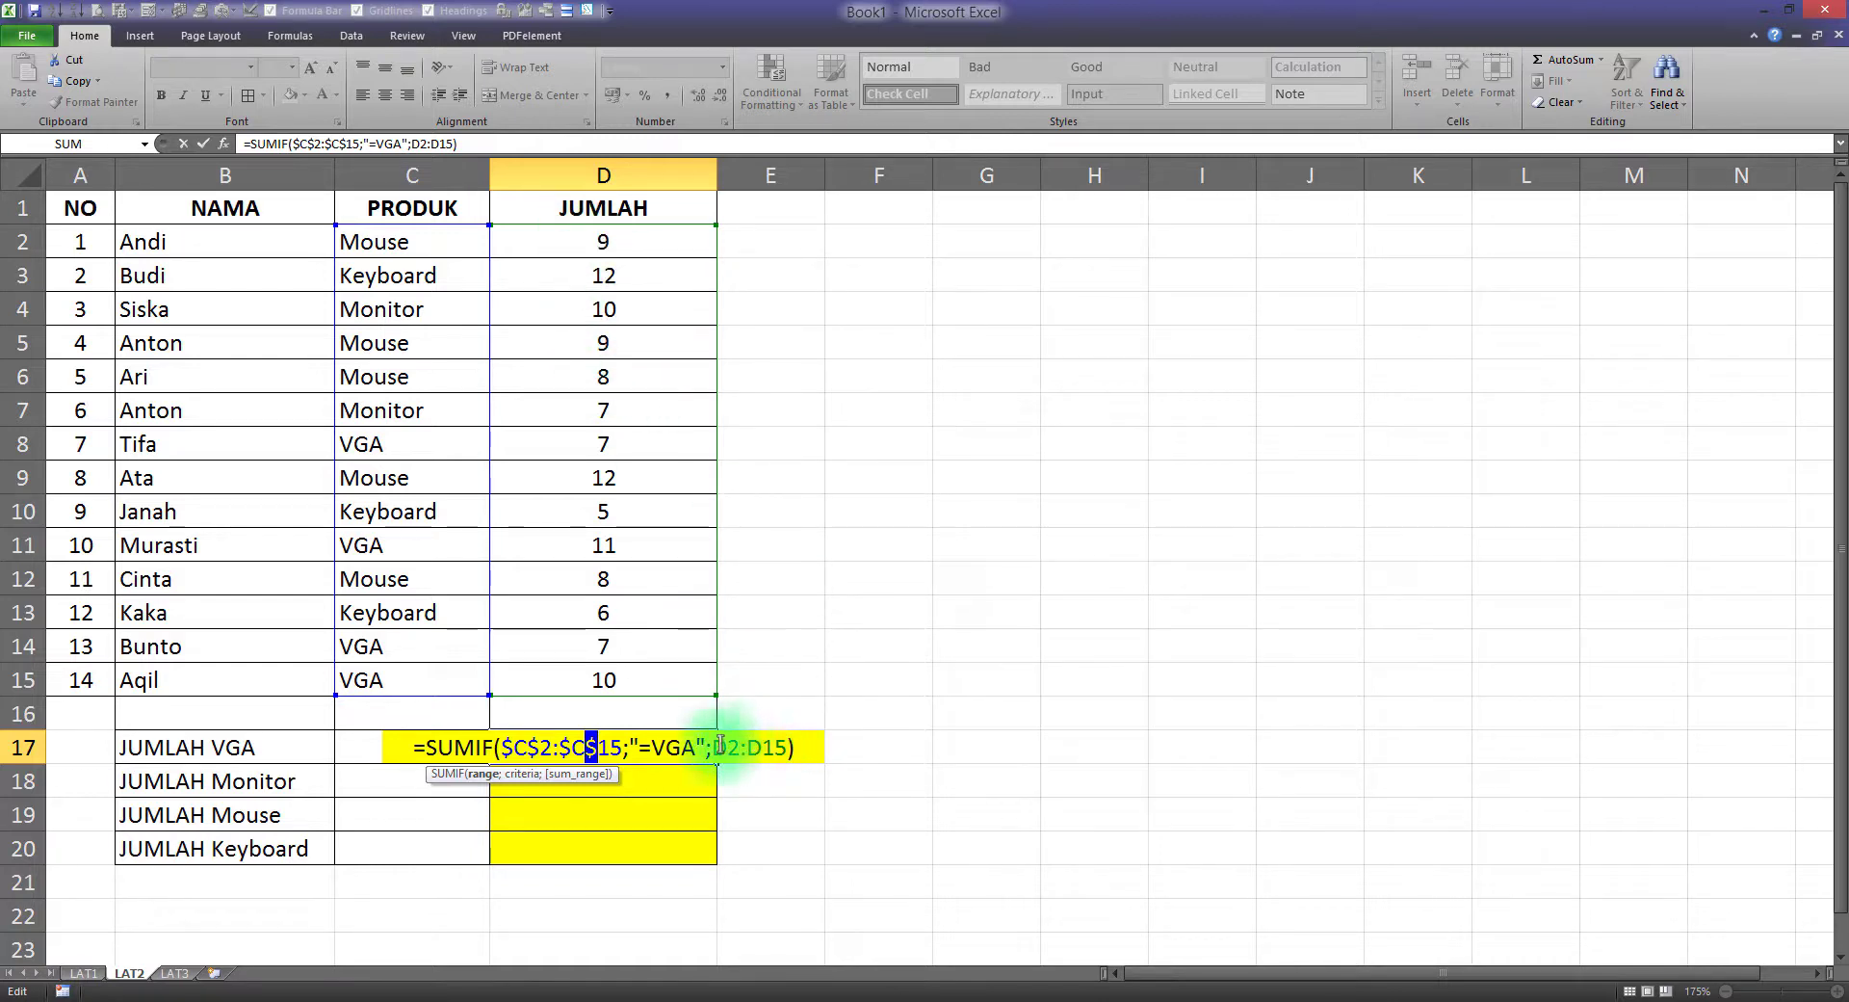
Make the sum range in the D17 formula absolute as $D$2:$D$15 and commit the formula
drag(714, 747, 769, 747)
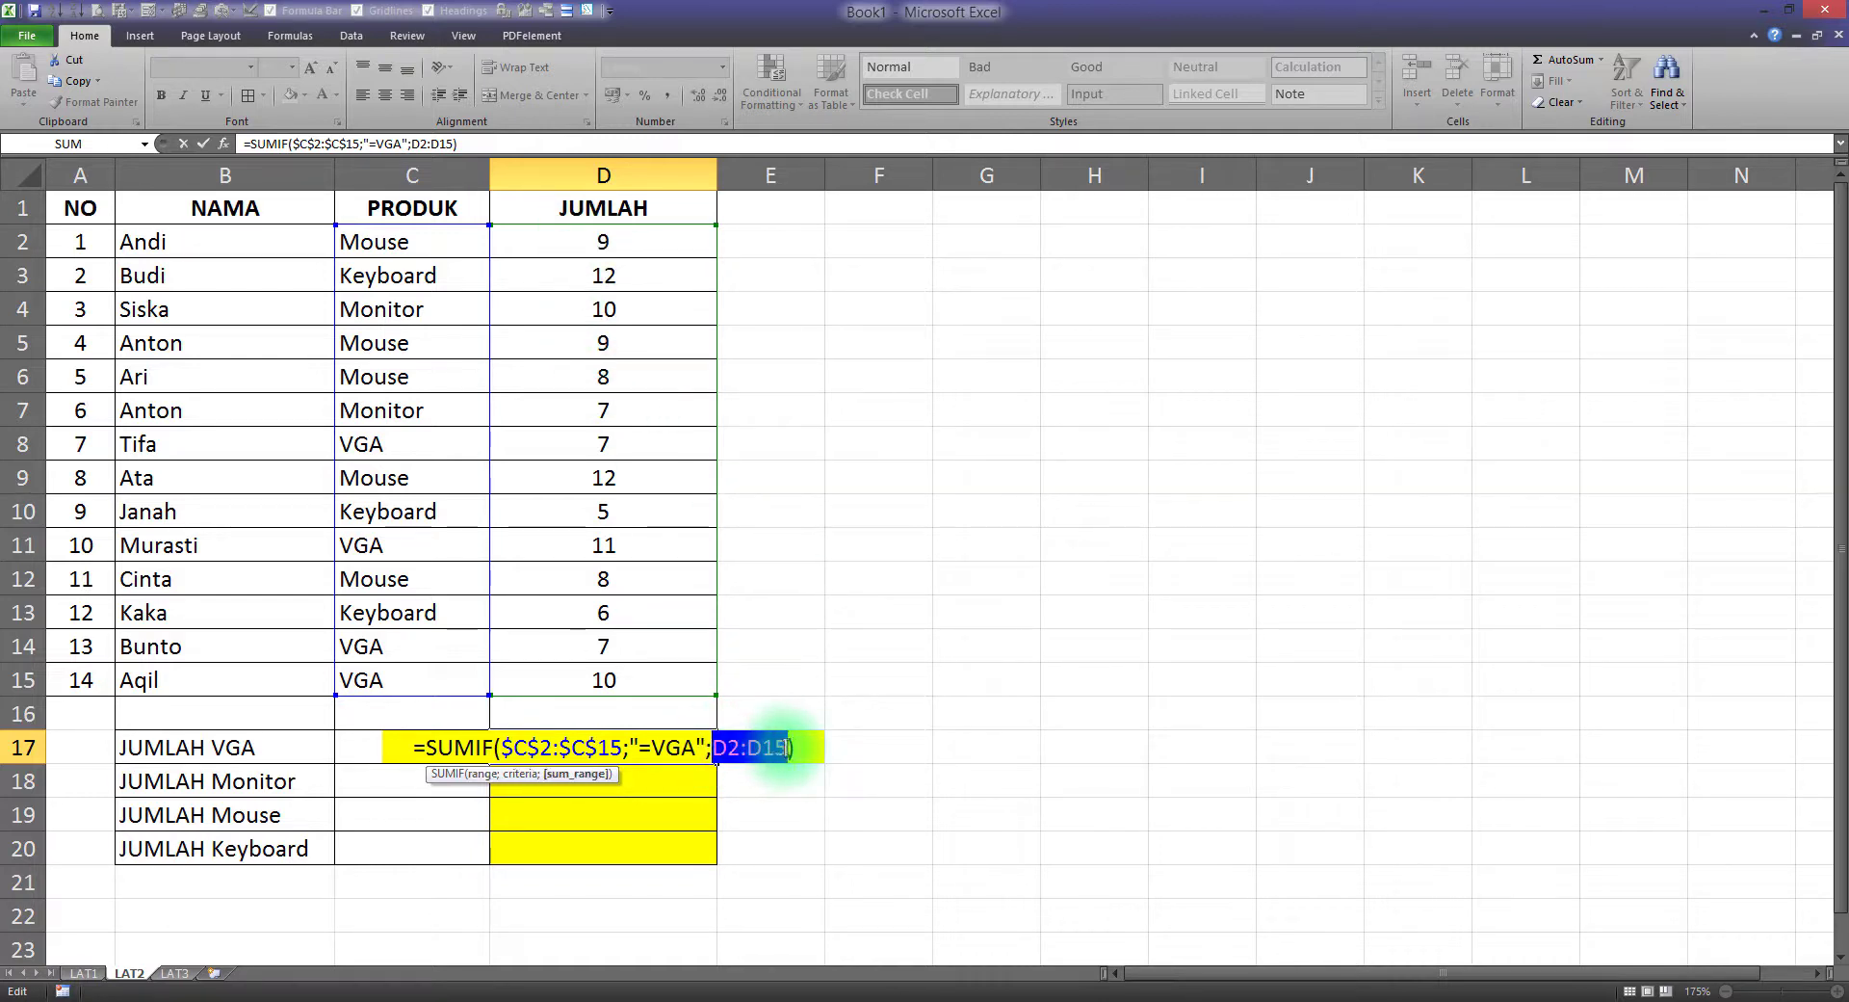
key(F4)
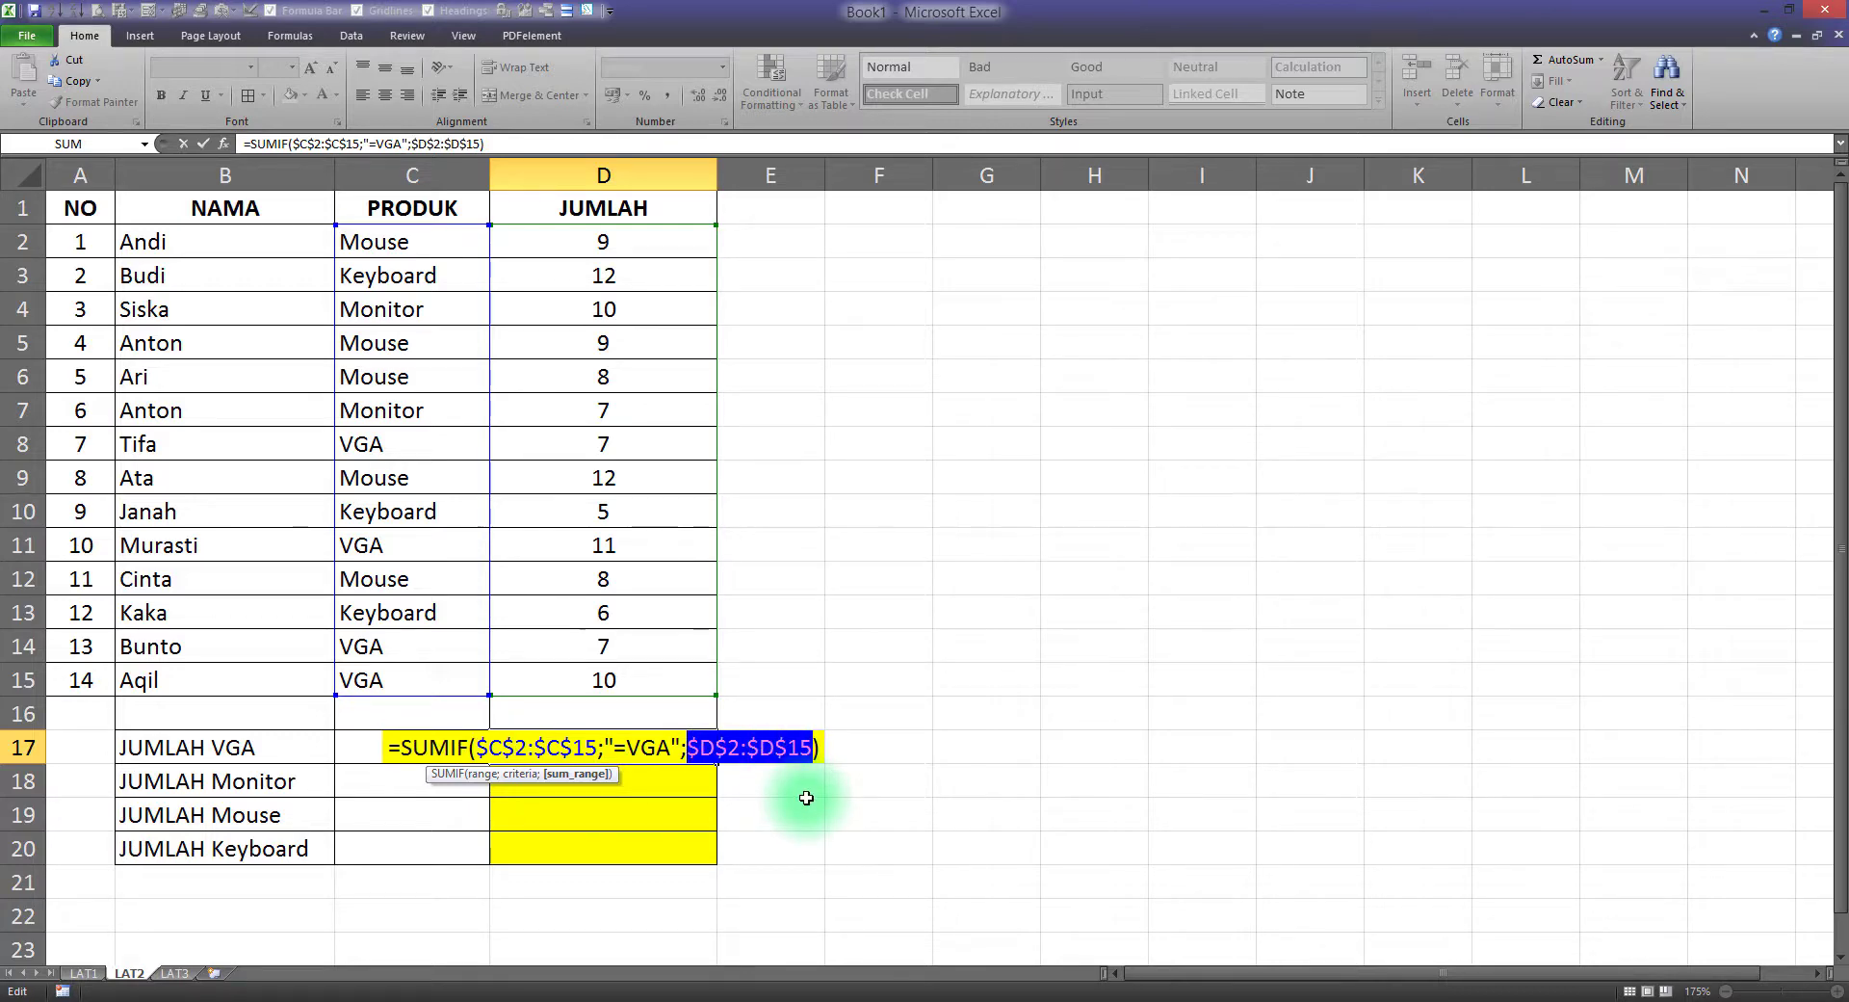
key(Return)
Fill the D17 formula with absolute ranges down through D20
click(633, 750)
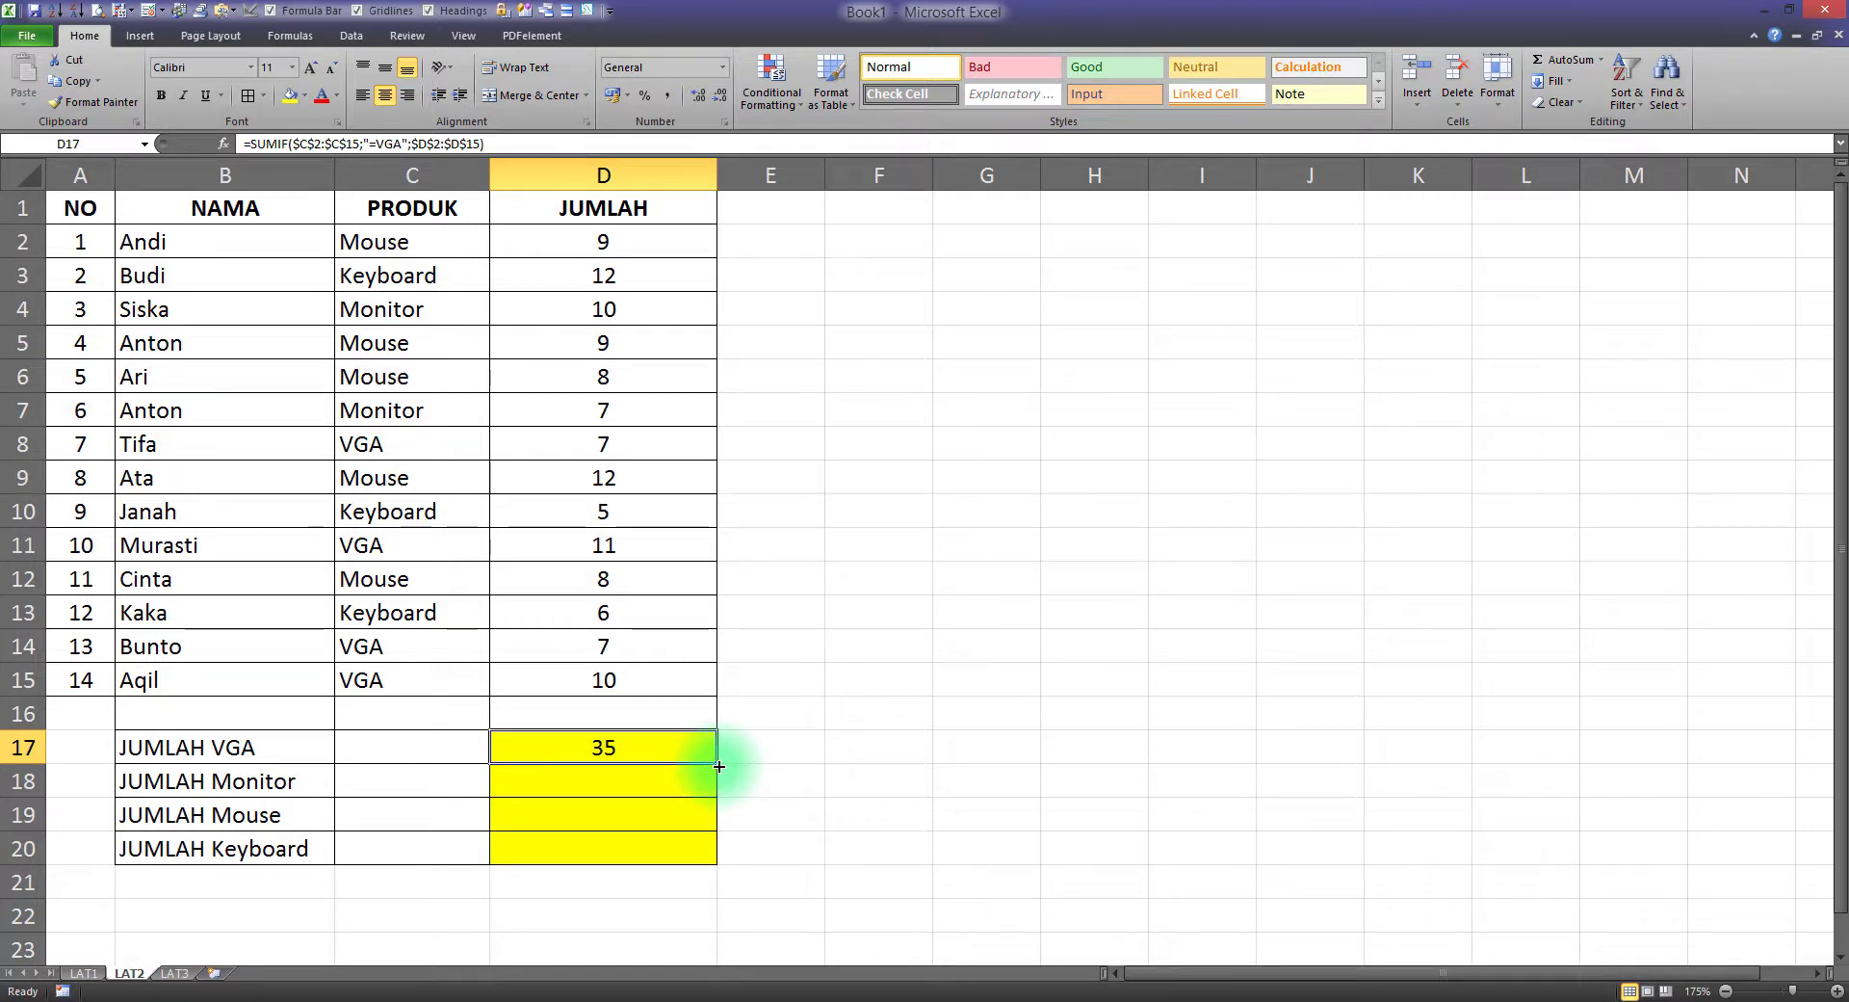
drag(719, 765, 718, 863)
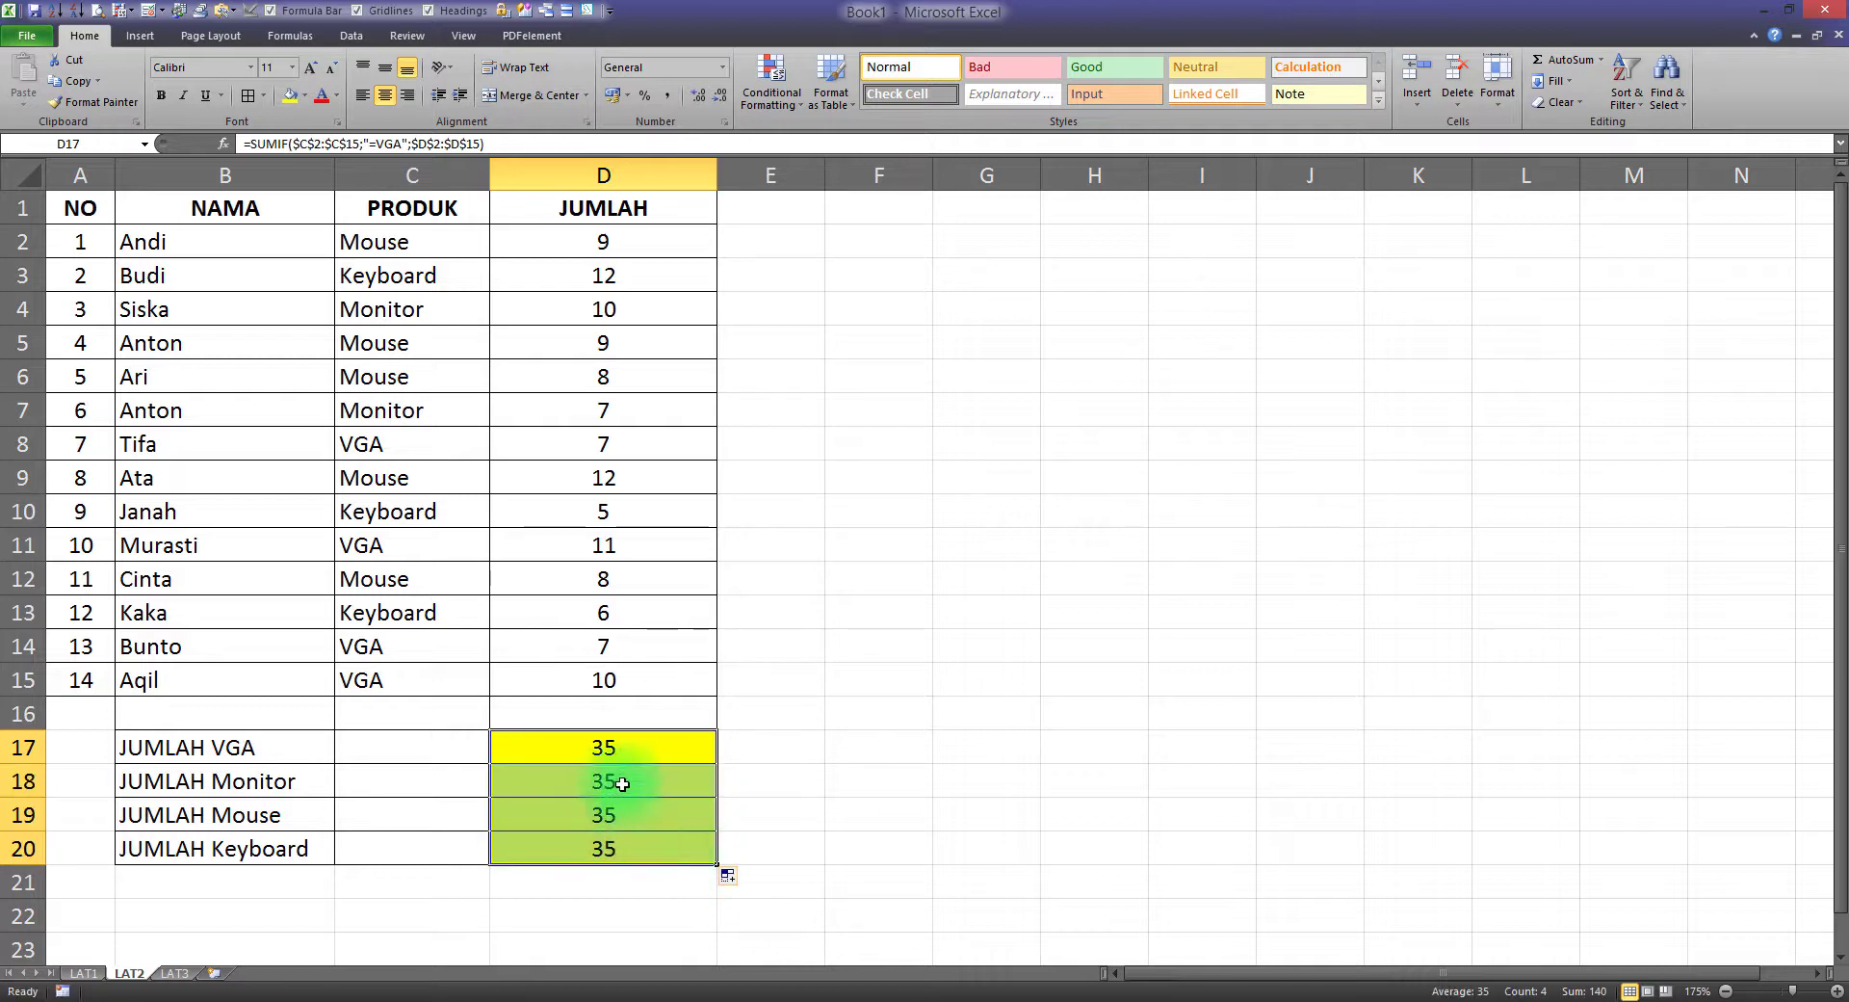
Inspect the copied formulas in D18, D19 and D20 to check their ranges against the data table
click(622, 785)
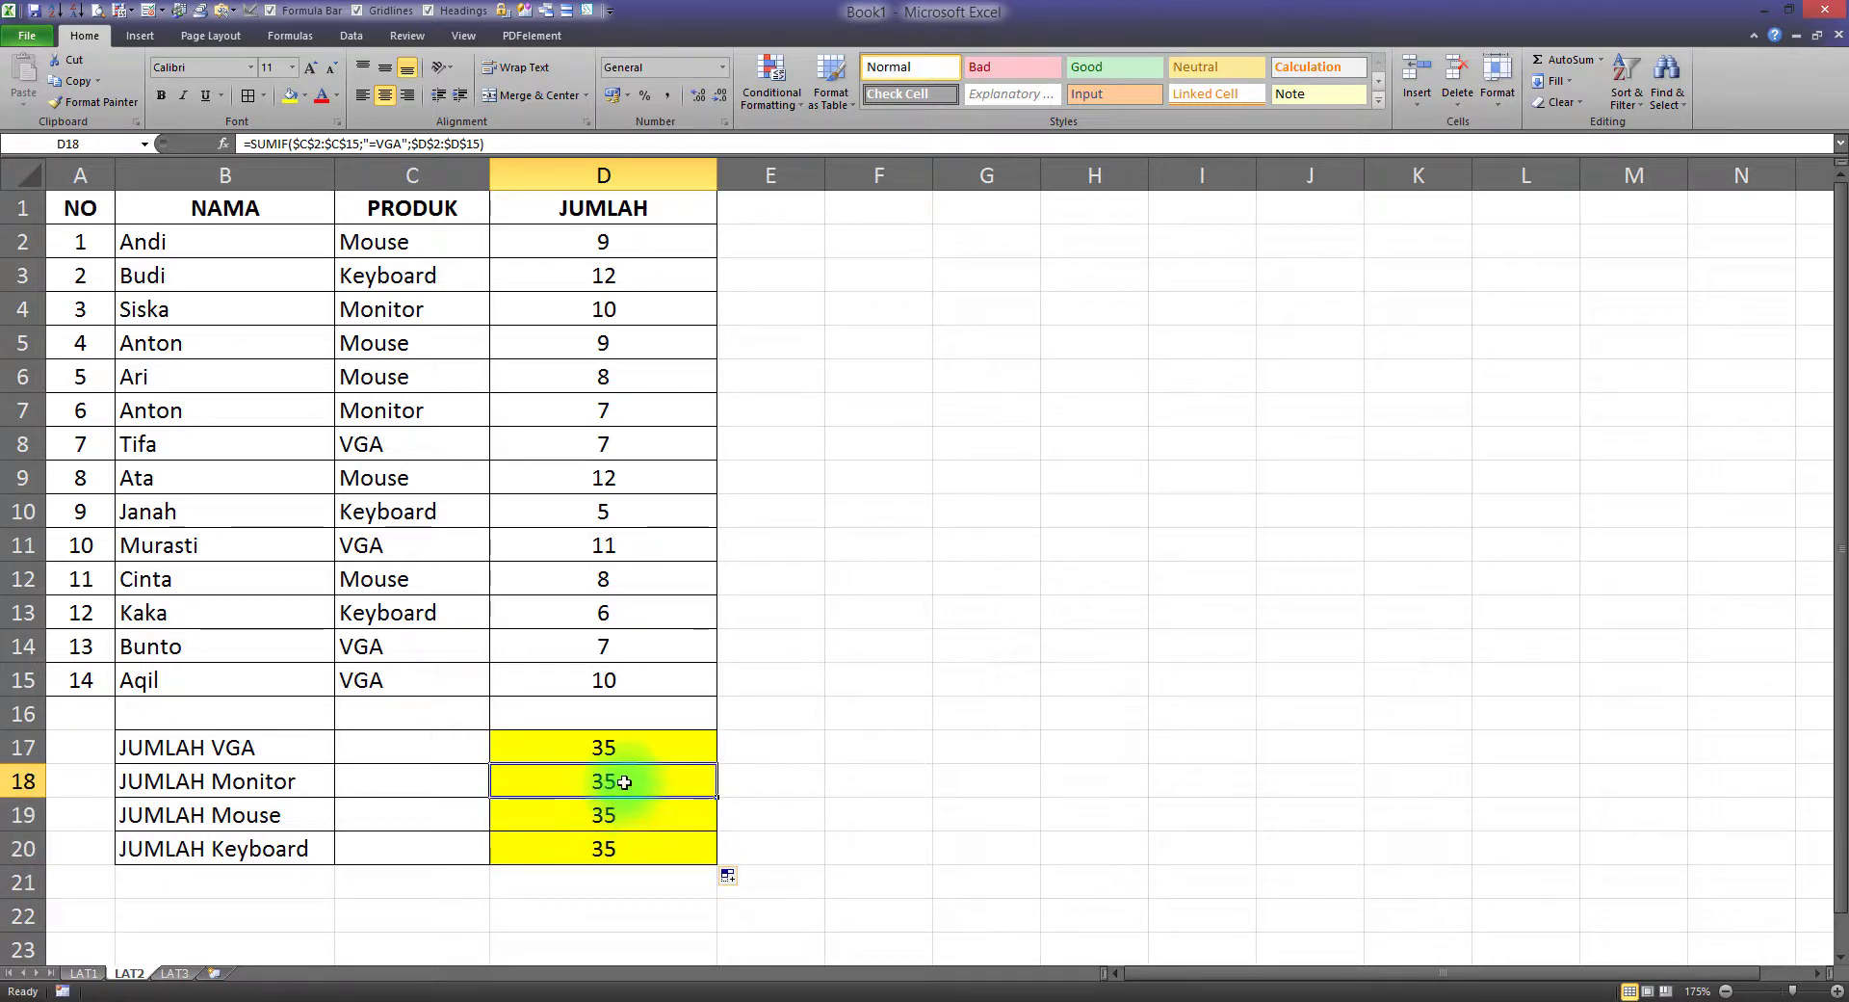
double_click(624, 782)
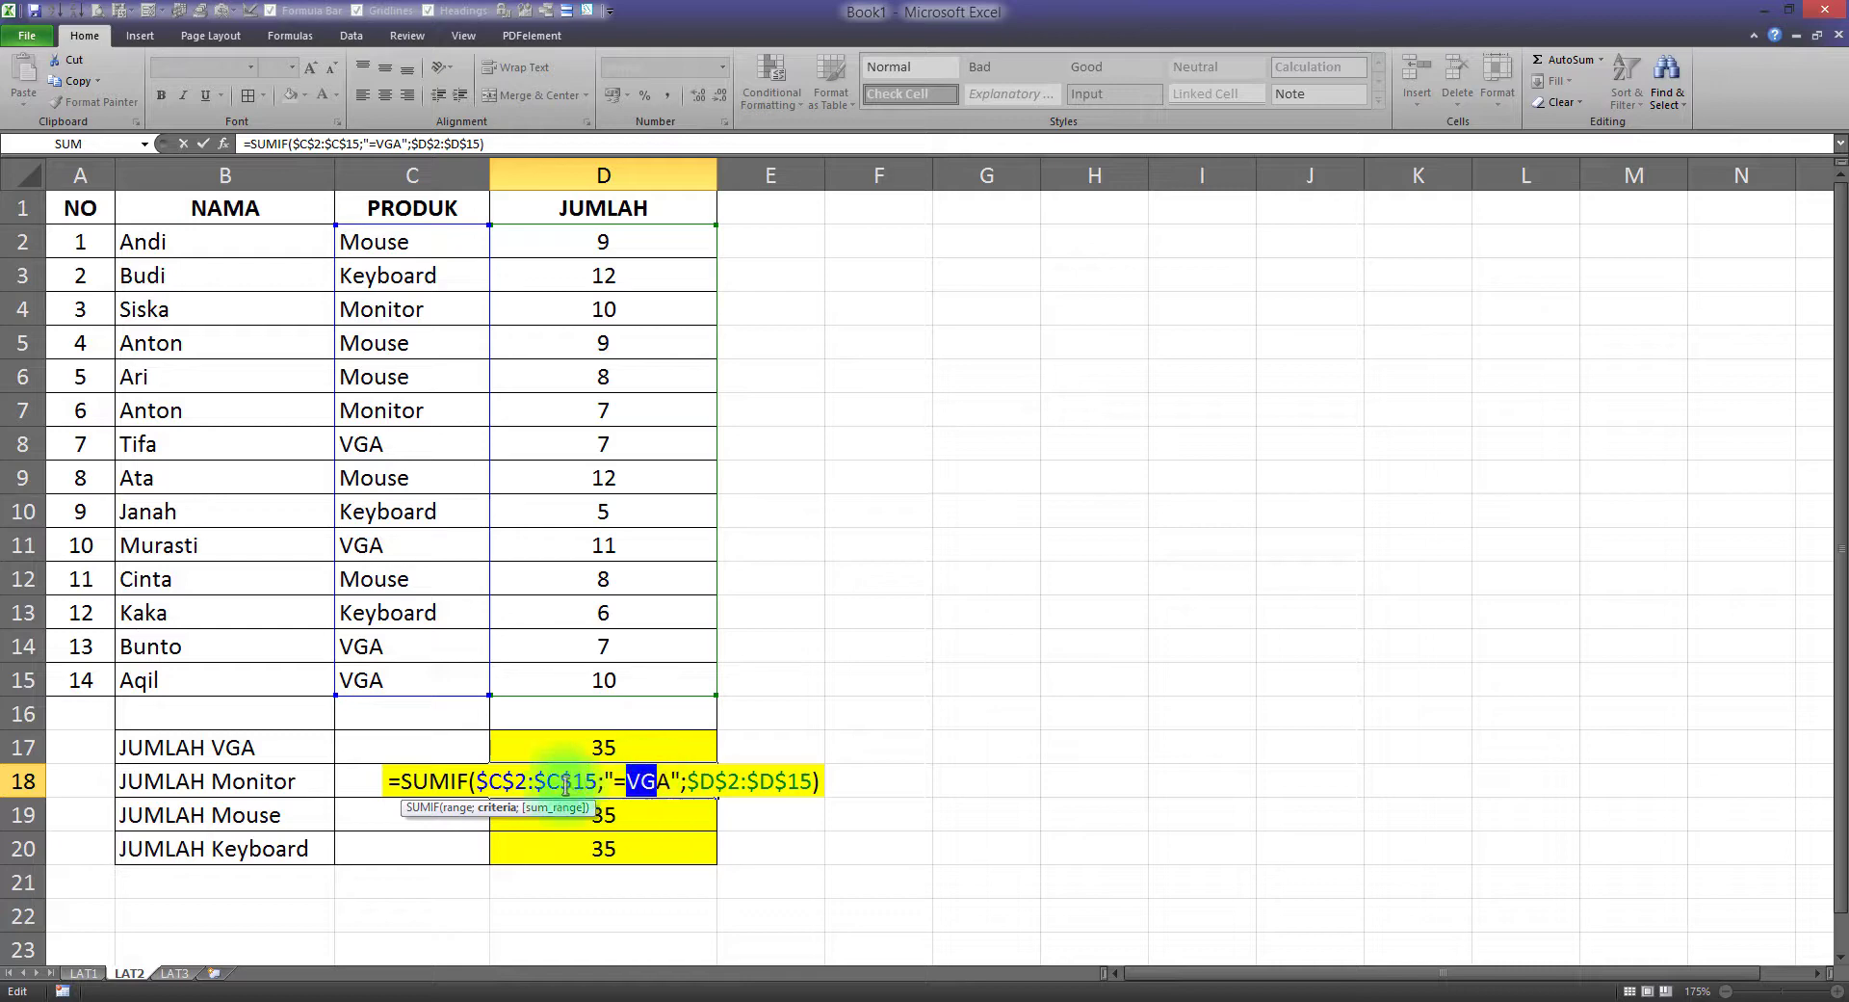
drag(478, 782, 597, 782)
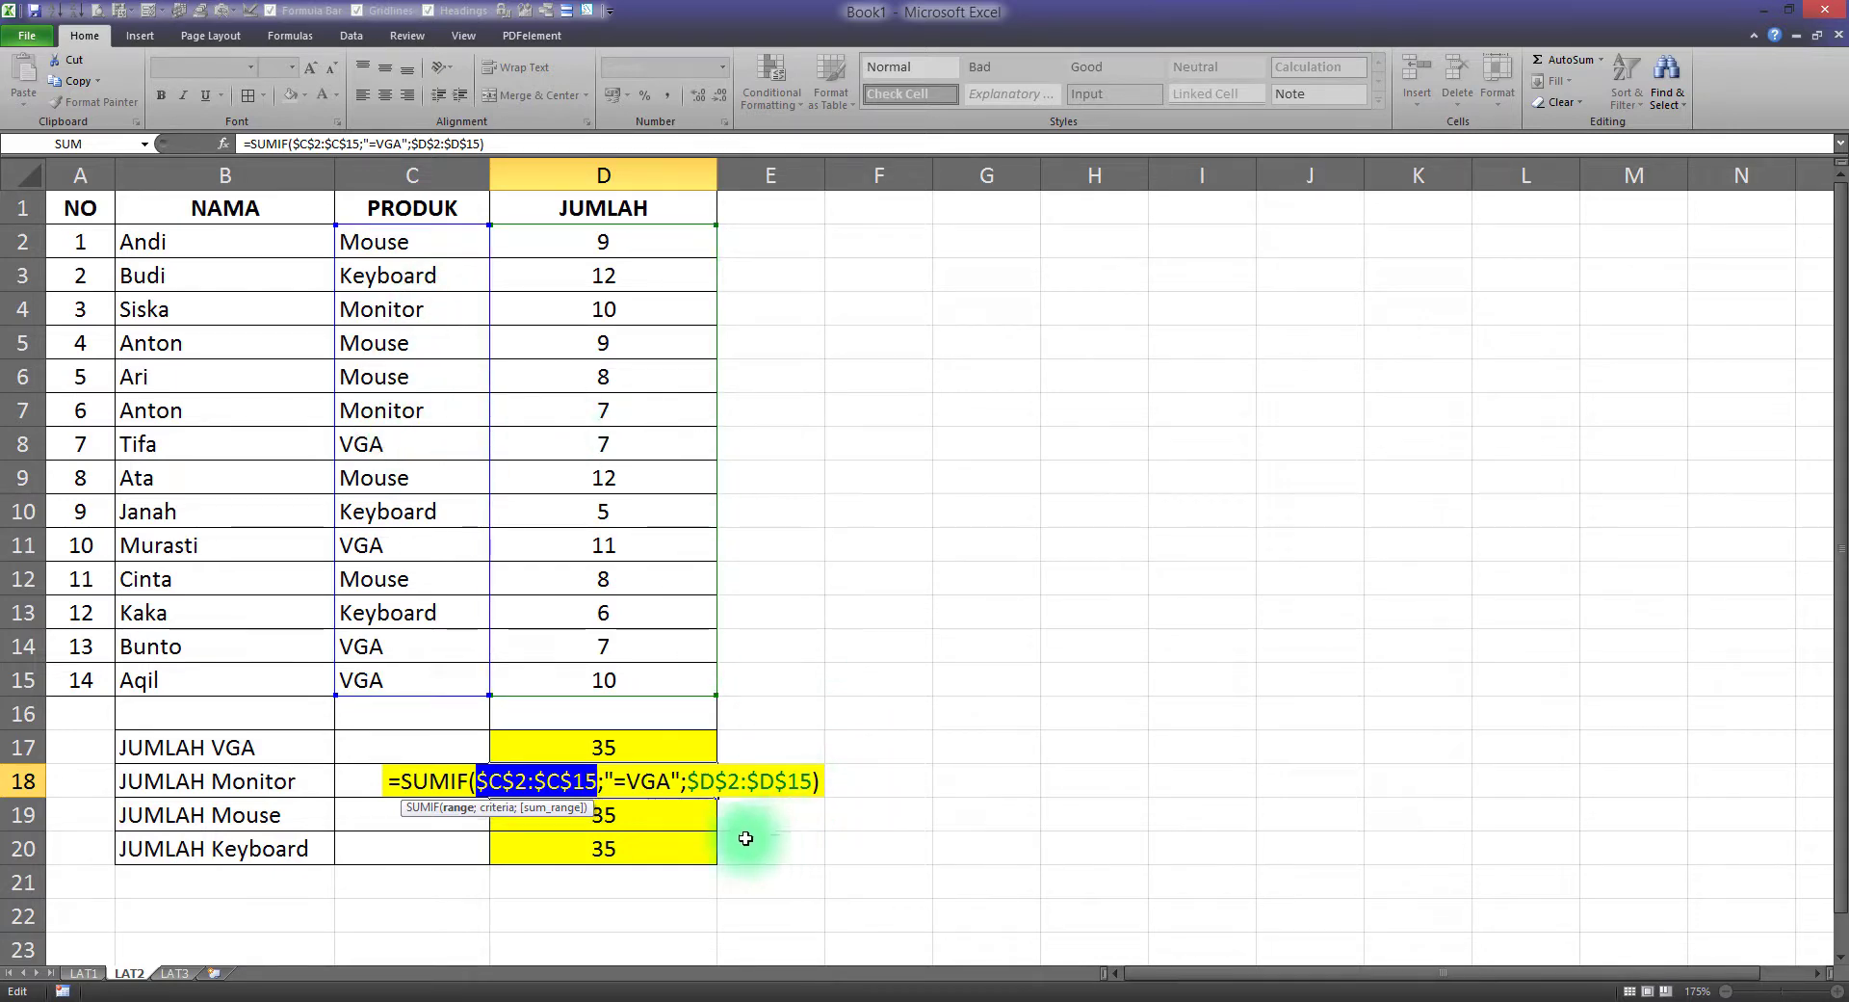
key(Escape)
double_click(641, 819)
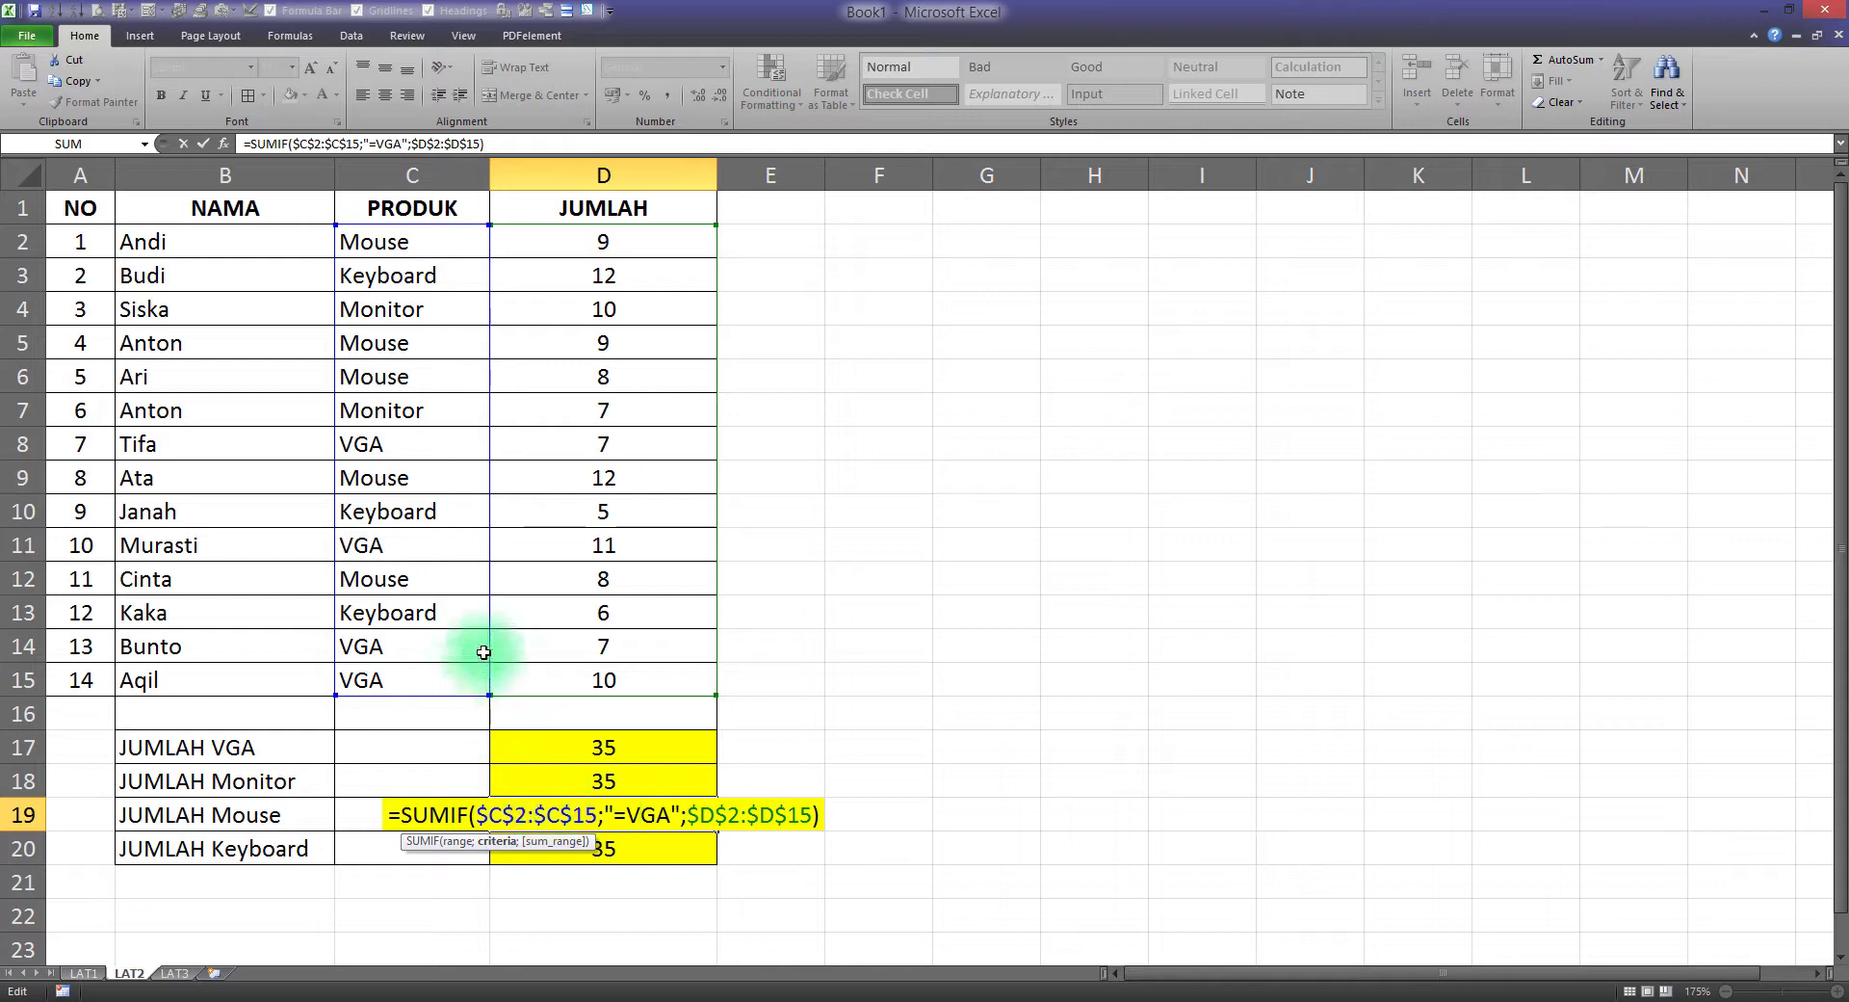
key(Escape)
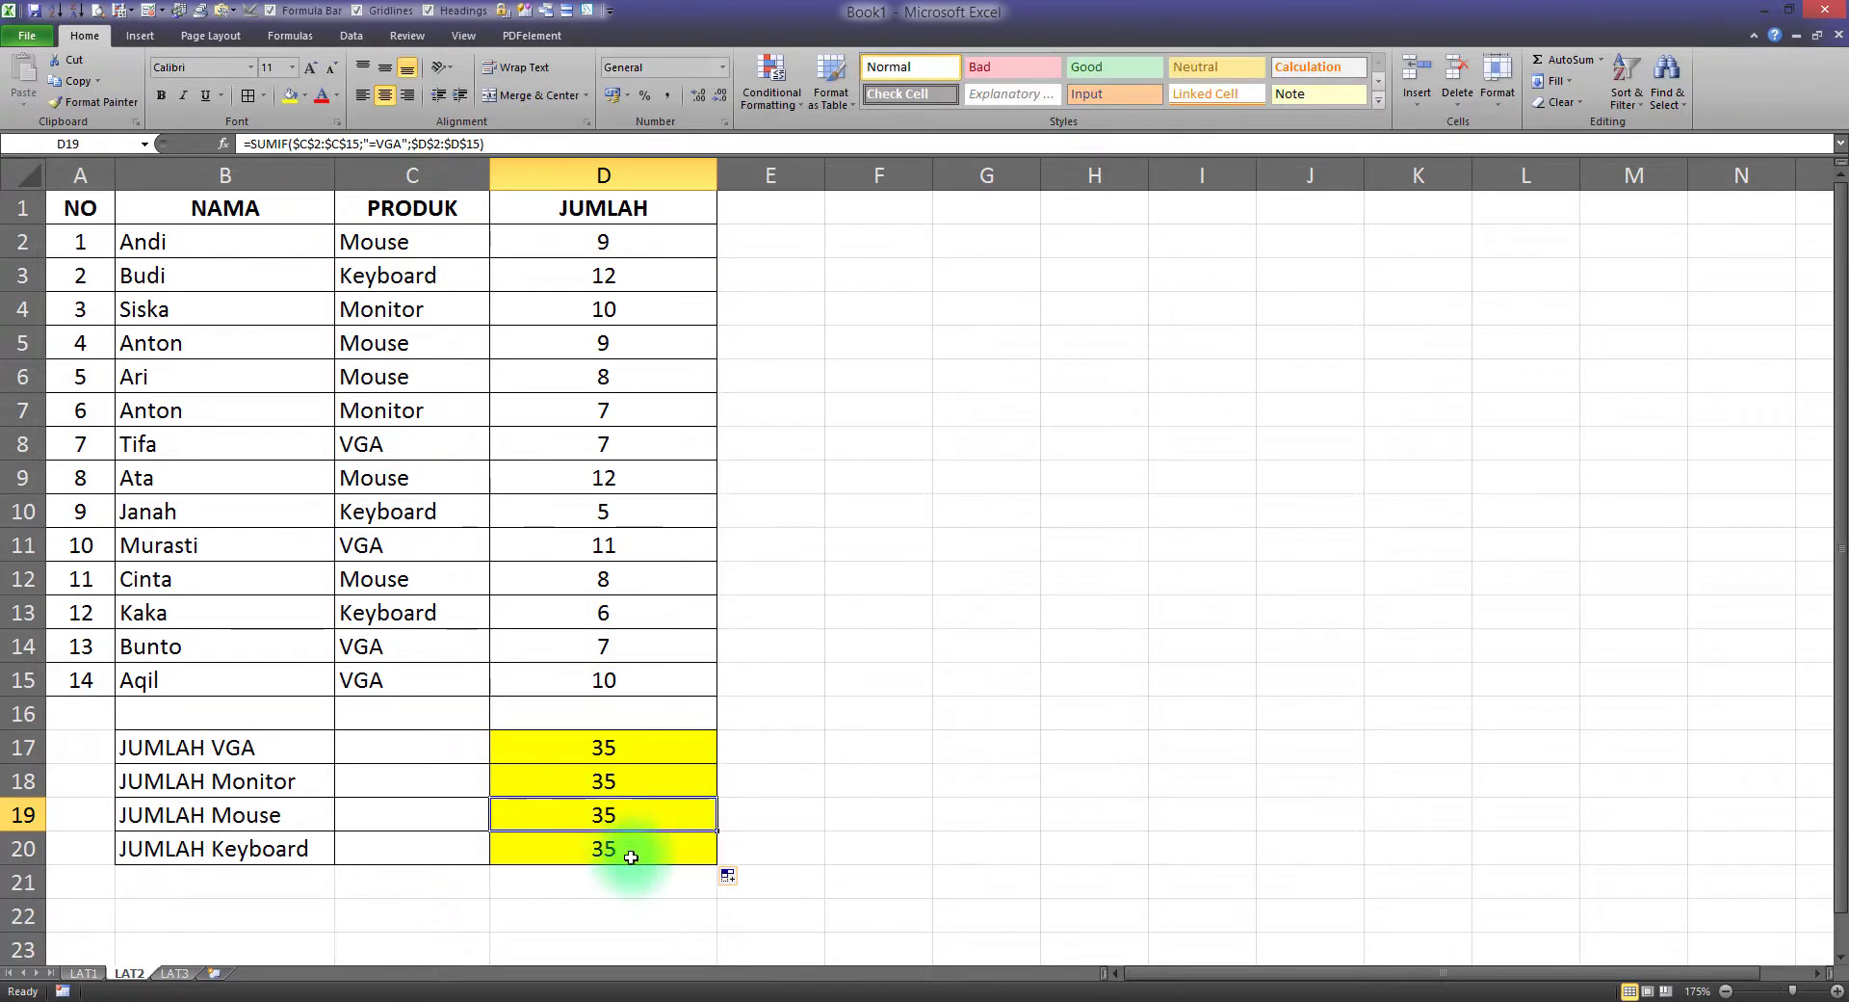
double_click(664, 847)
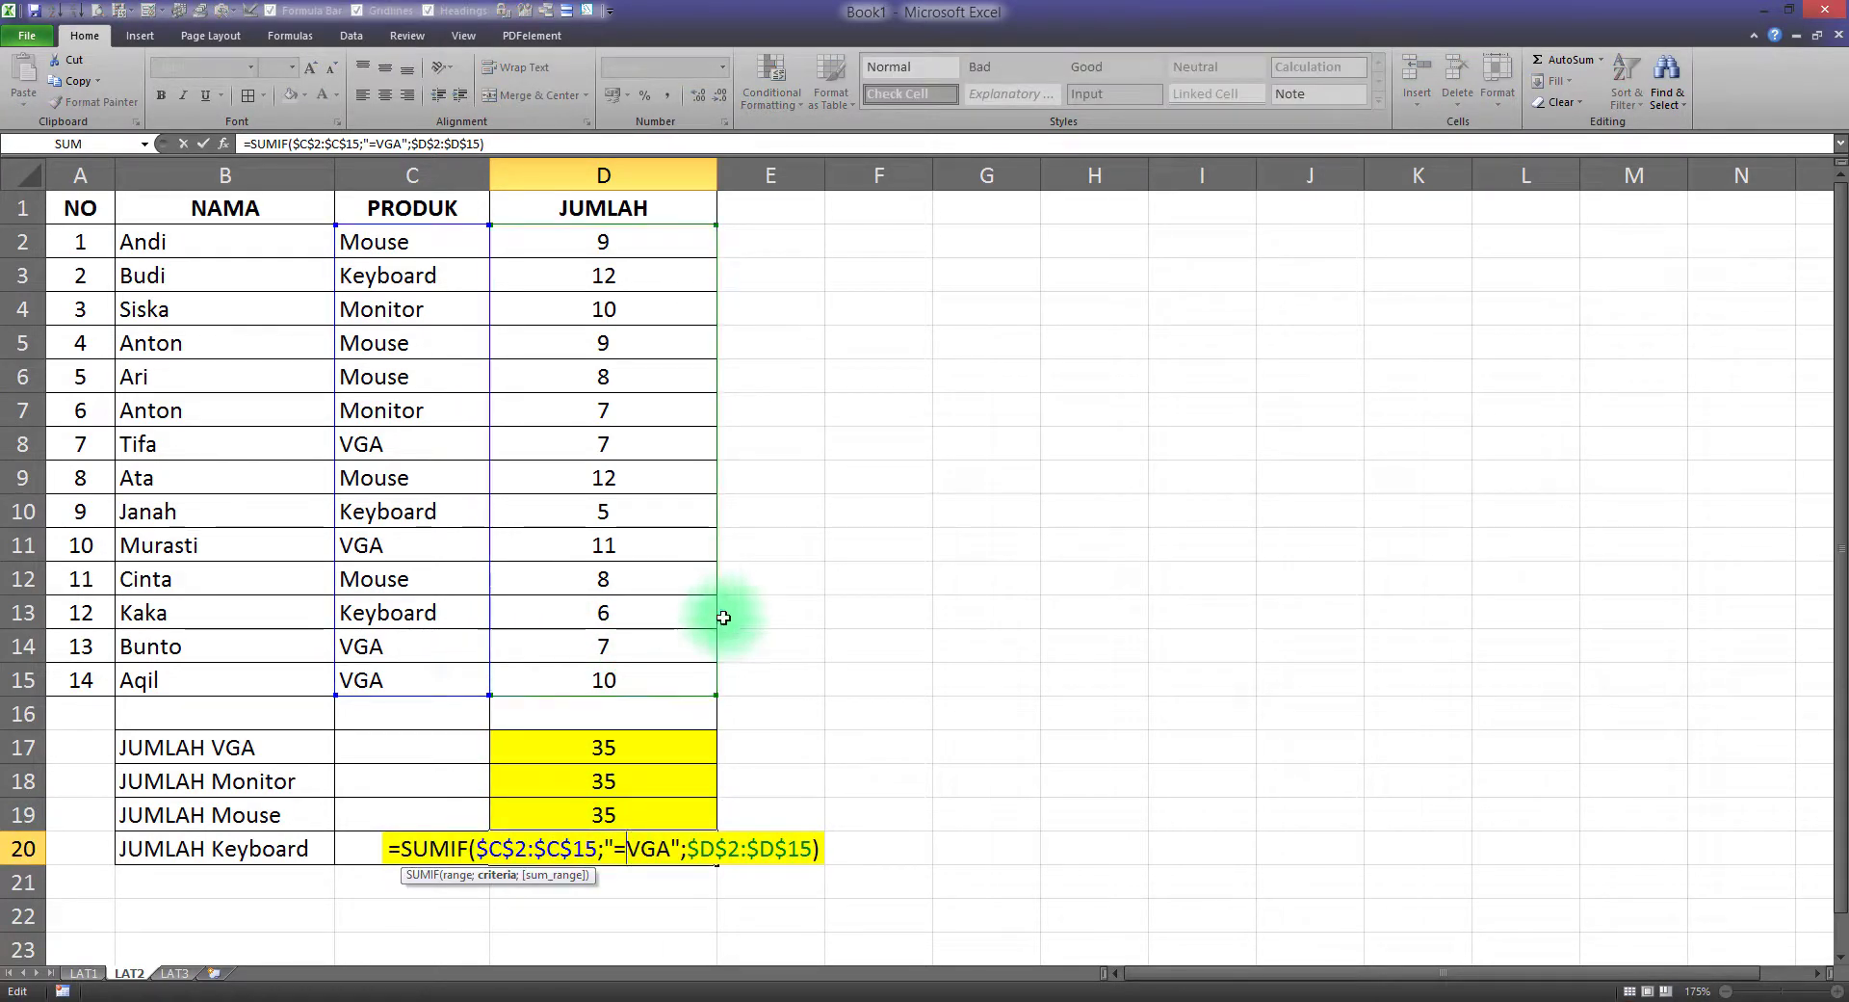
key(Escape)
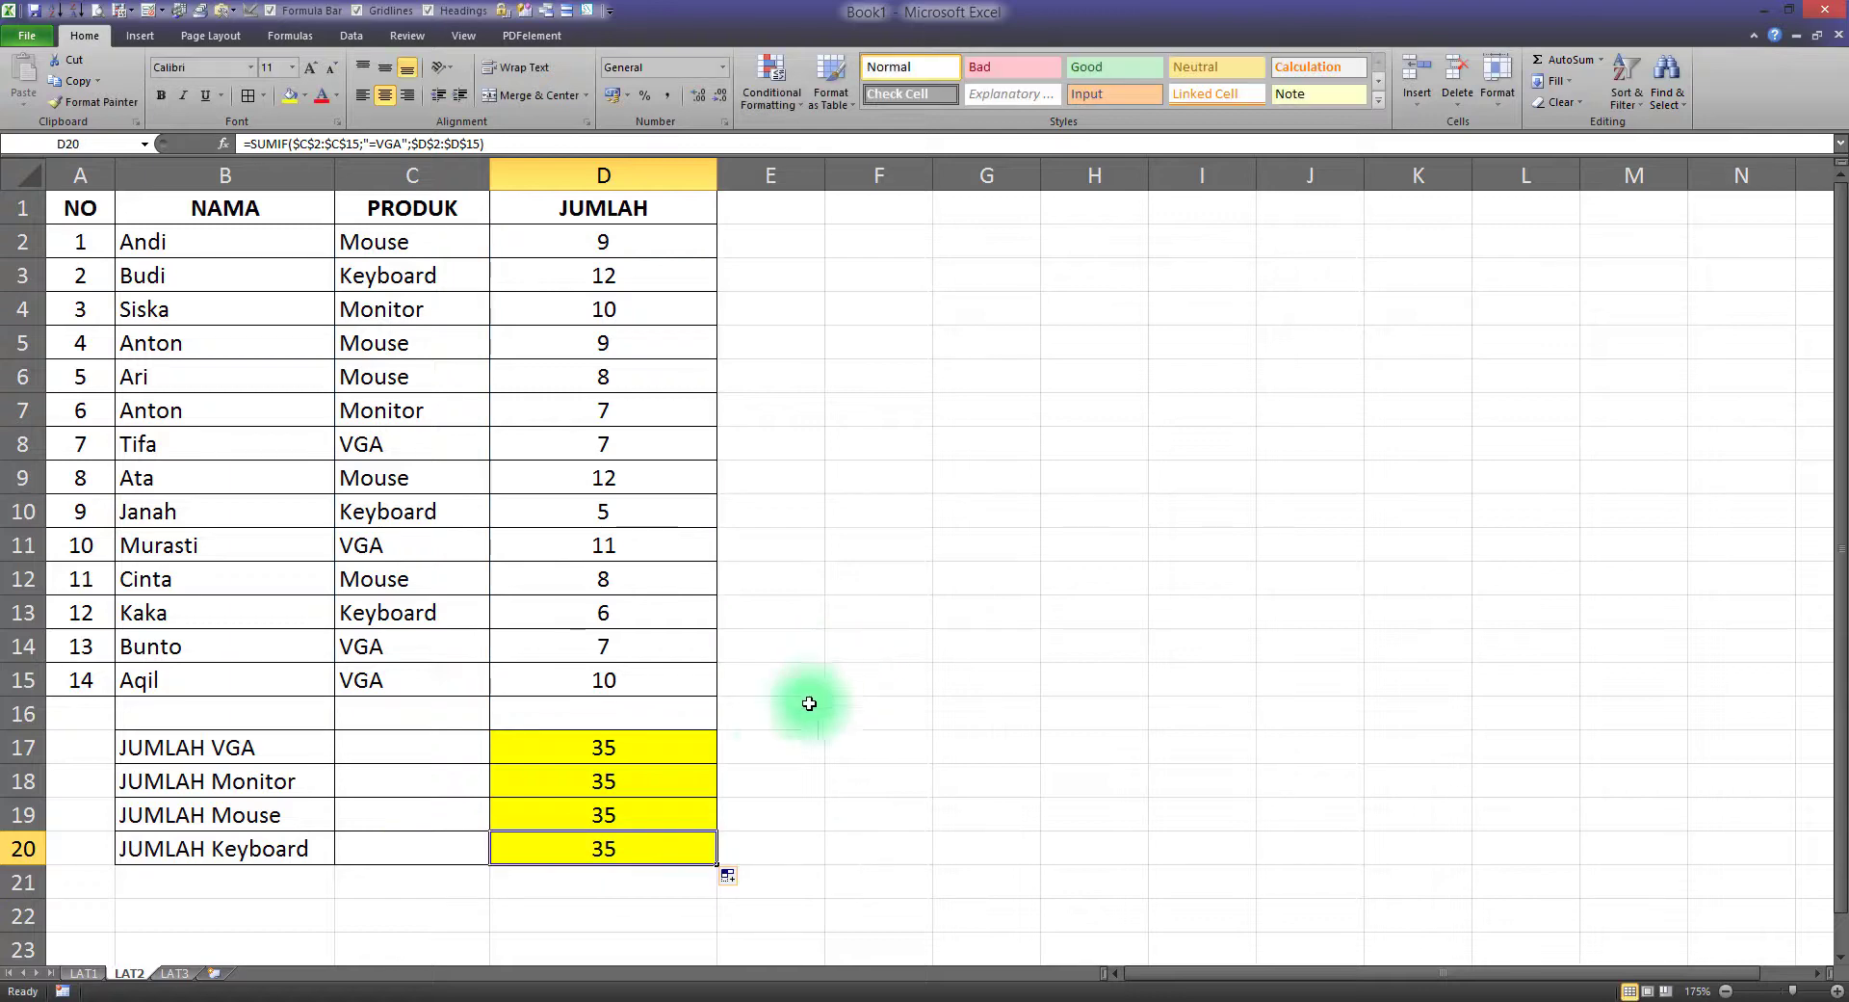
Change the criterion in the D18 SUMIF formula for JUMLAH Monitor to "=Monitor"
click(610, 778)
drag(267, 781, 472, 782)
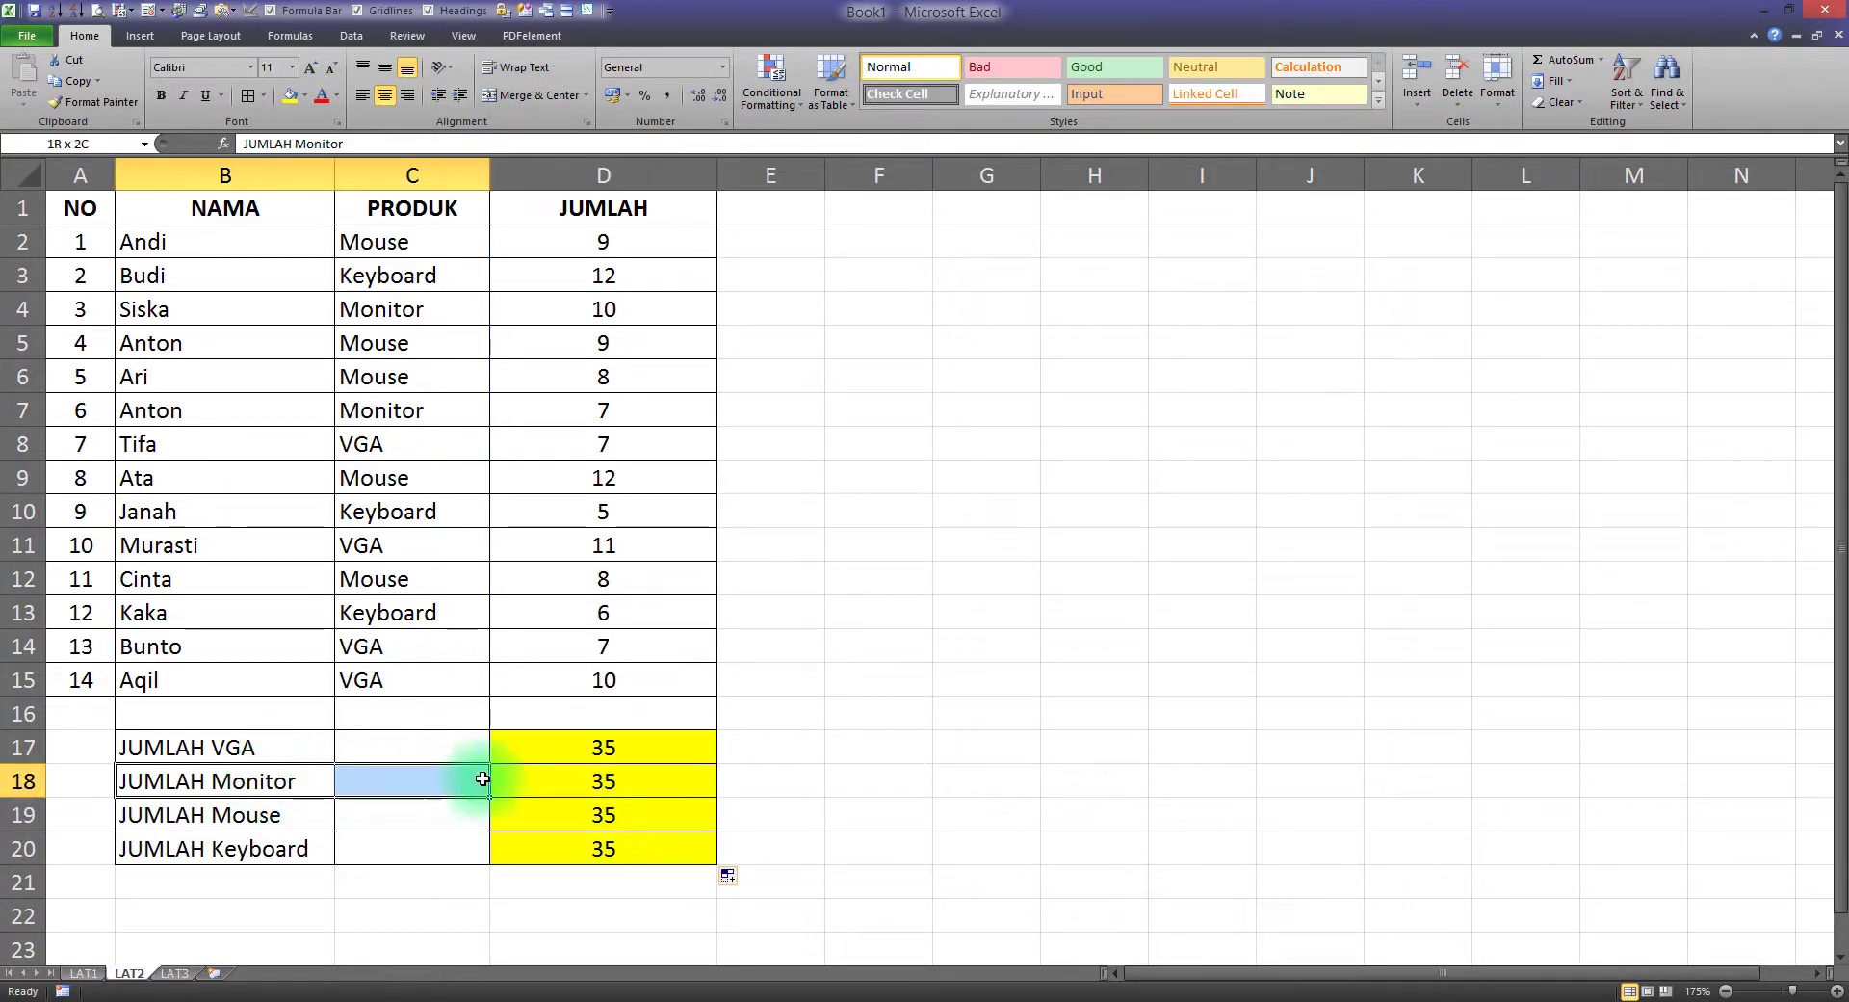
click(603, 782)
double_click(629, 782)
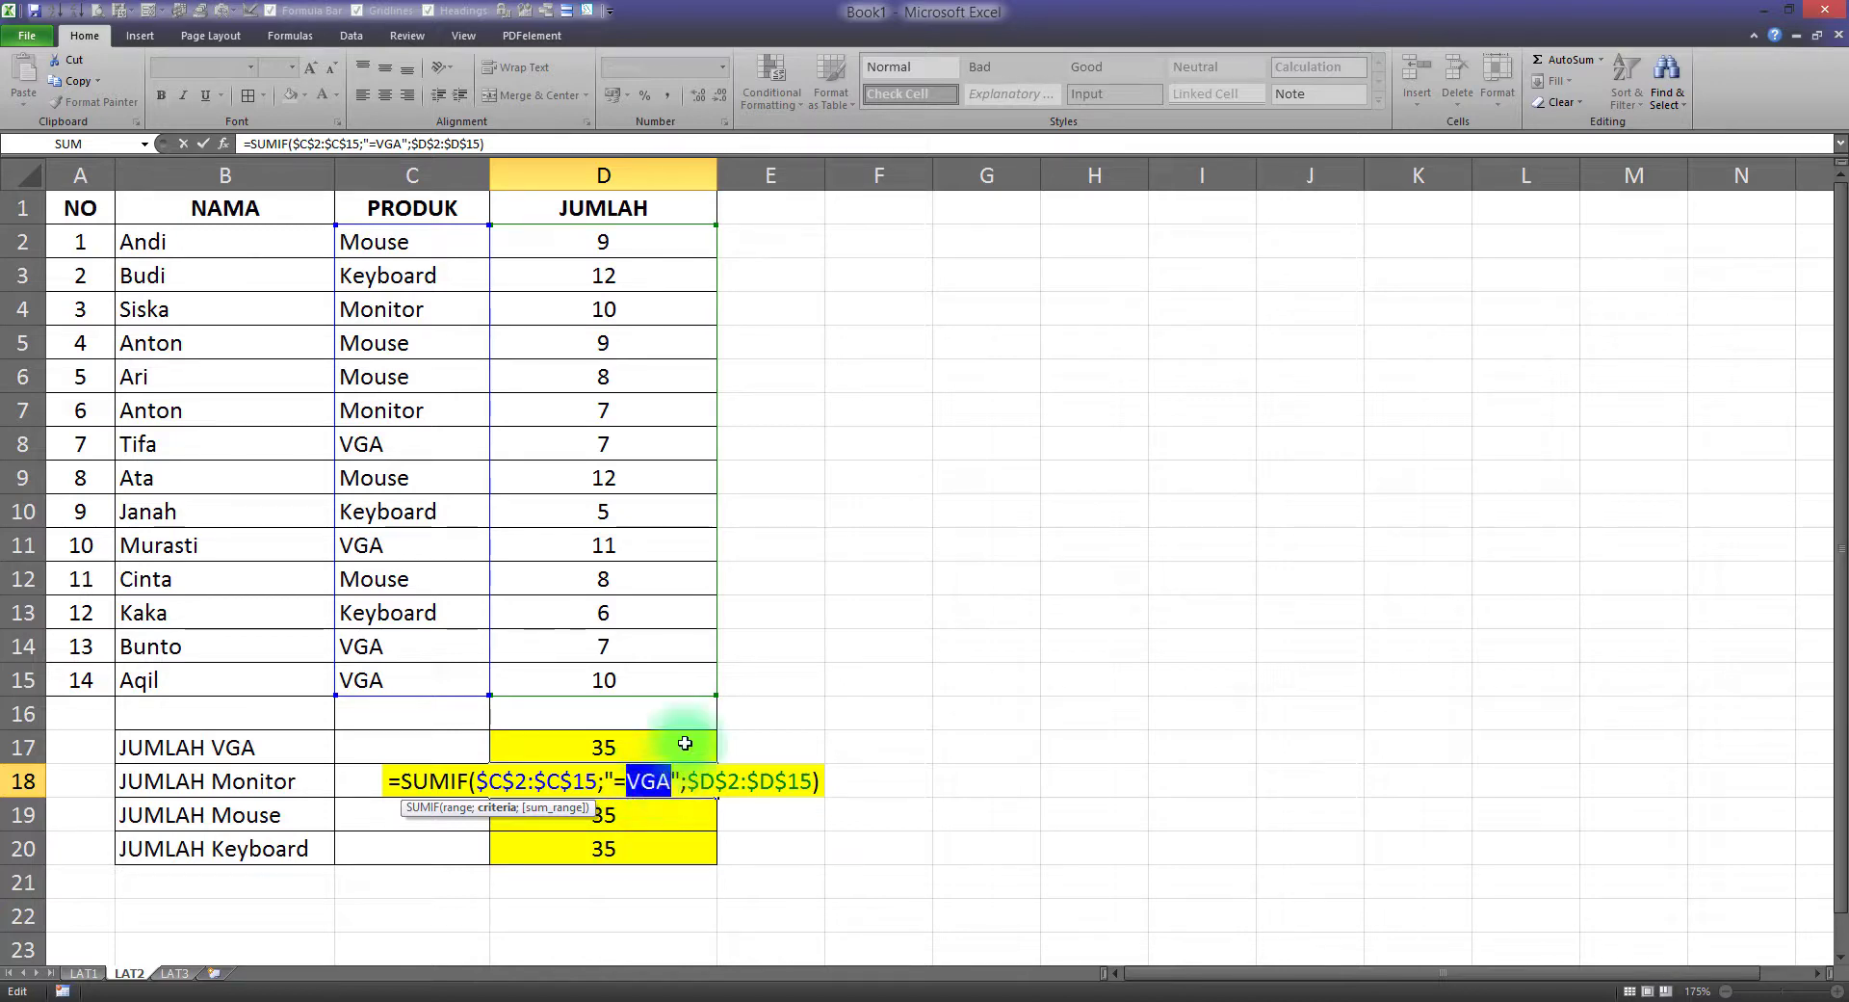
text(Monitor)
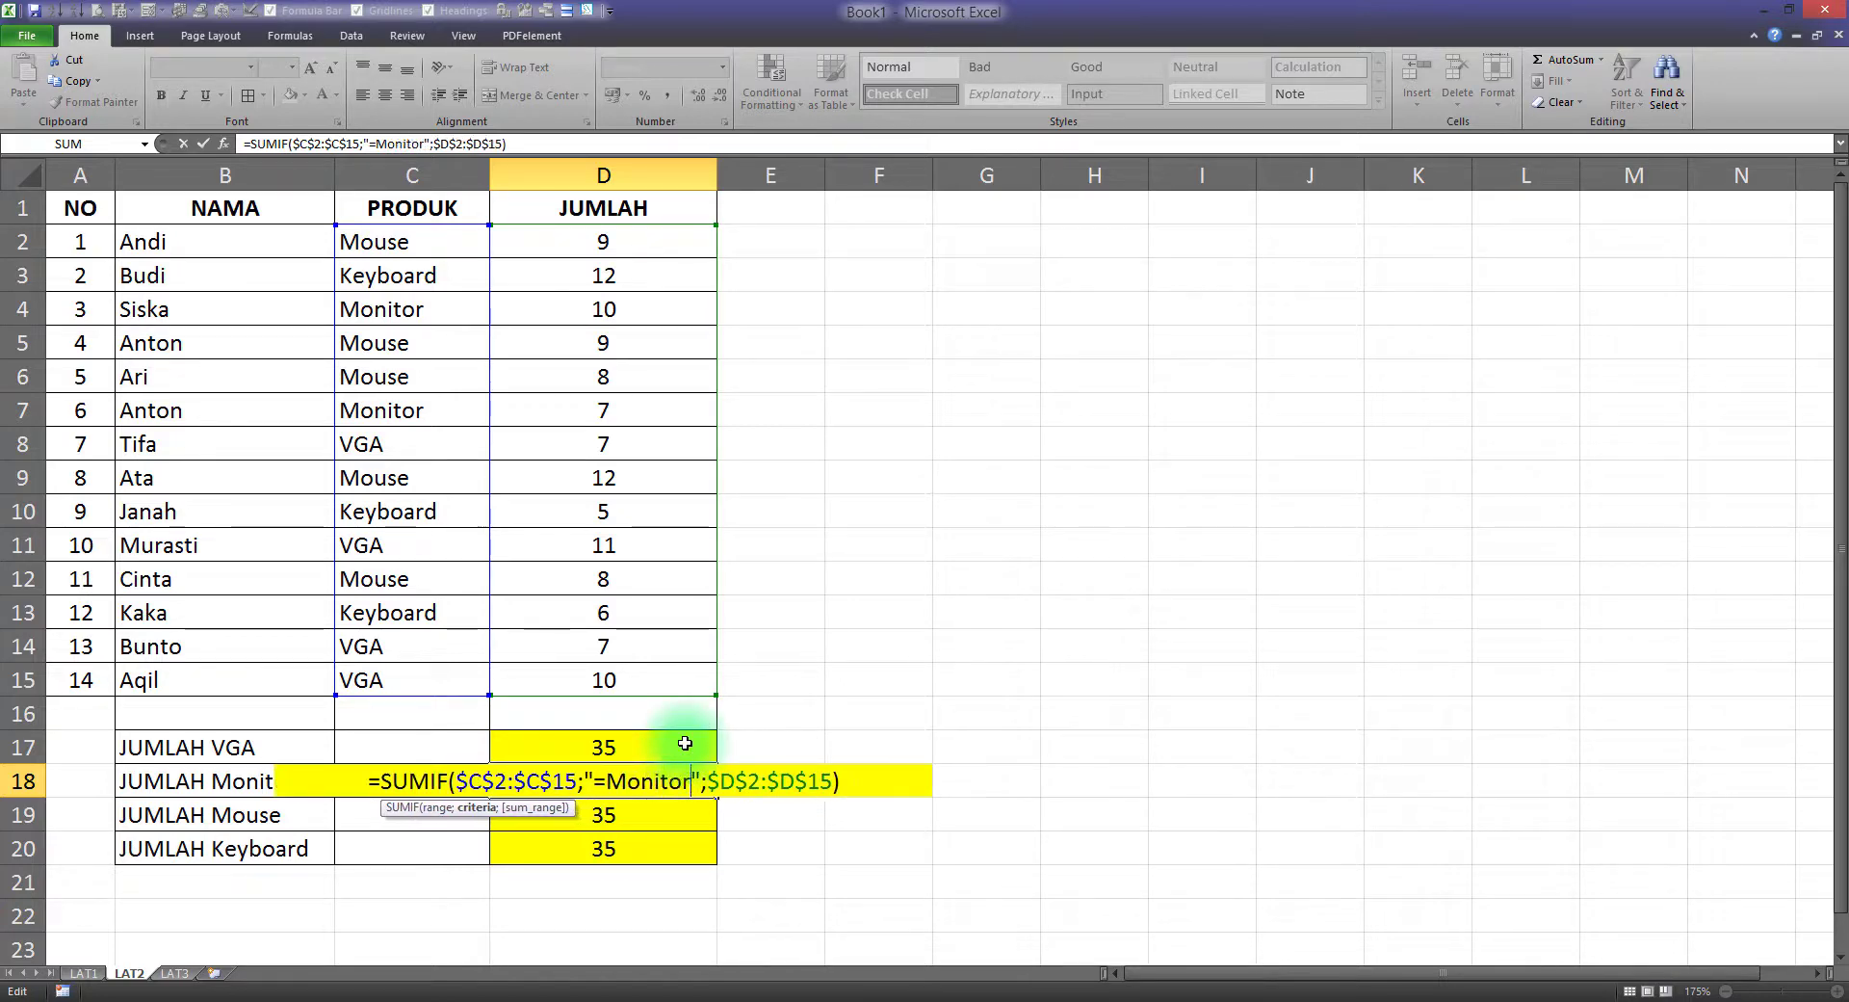
key(Return)
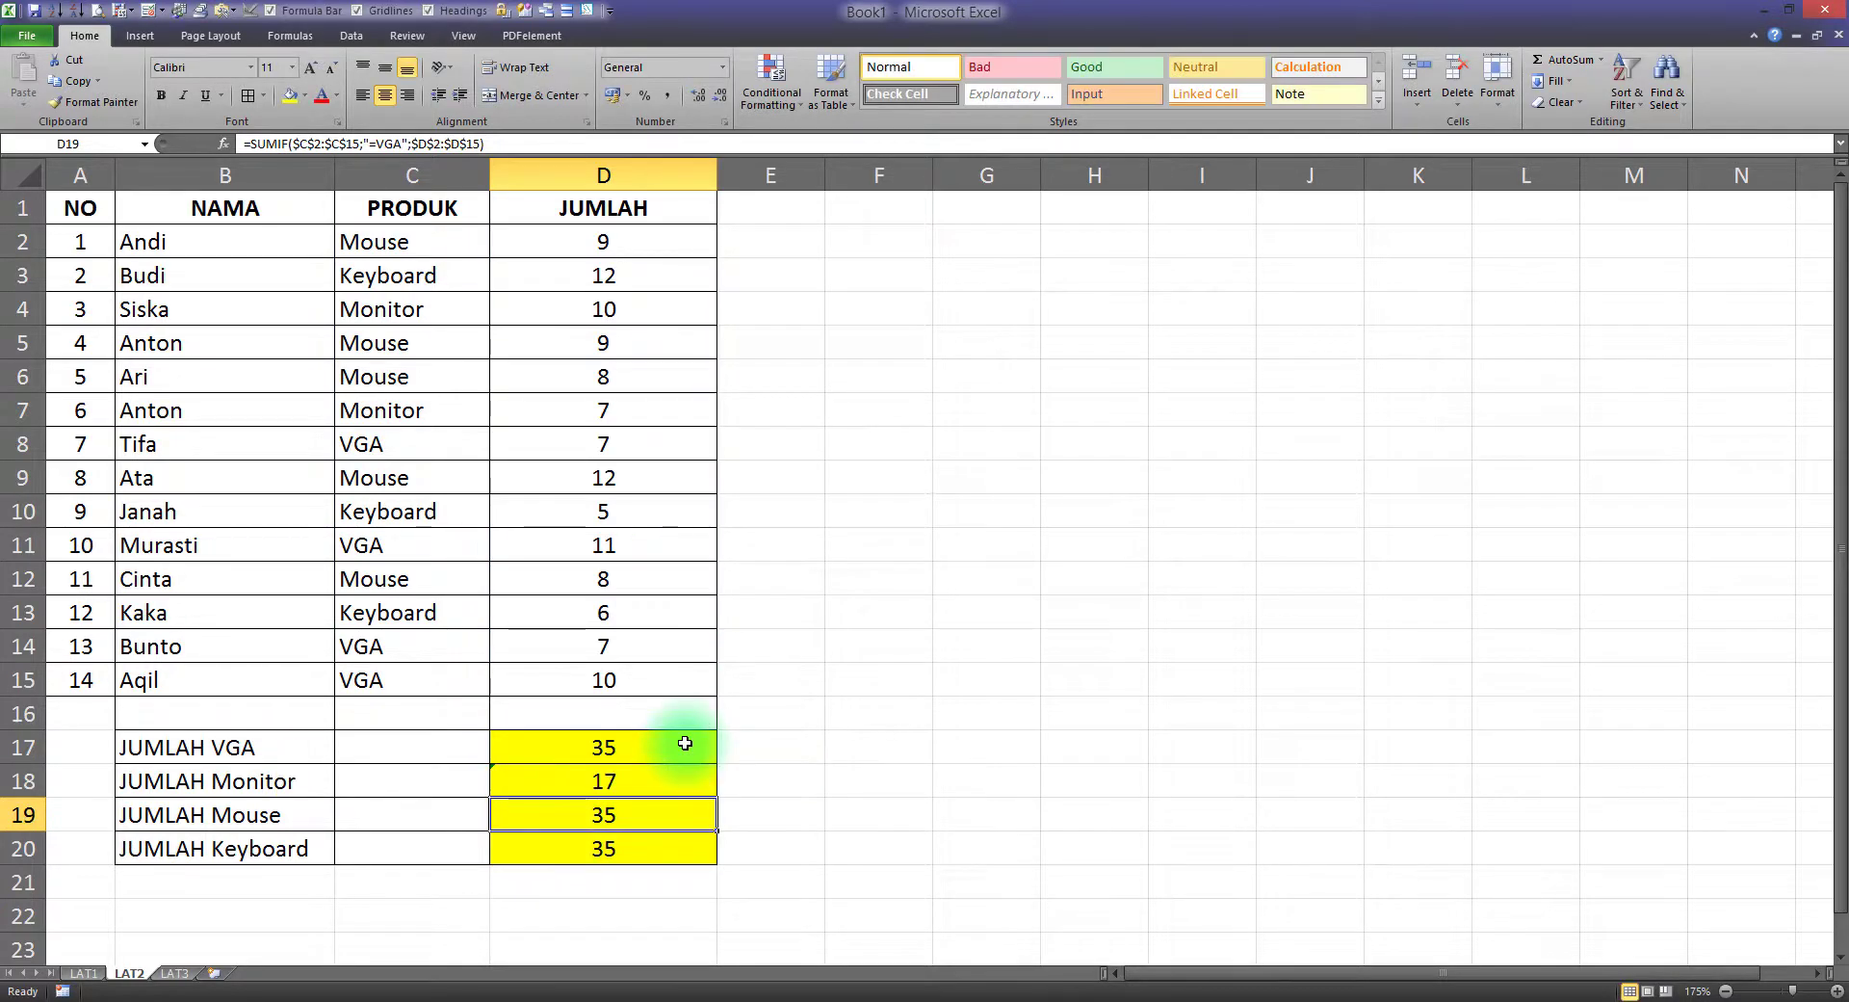
Change the criterion in the D19 SUMIF formula for JUMLAH Mouse to "=Mouse"
double_click(629, 815)
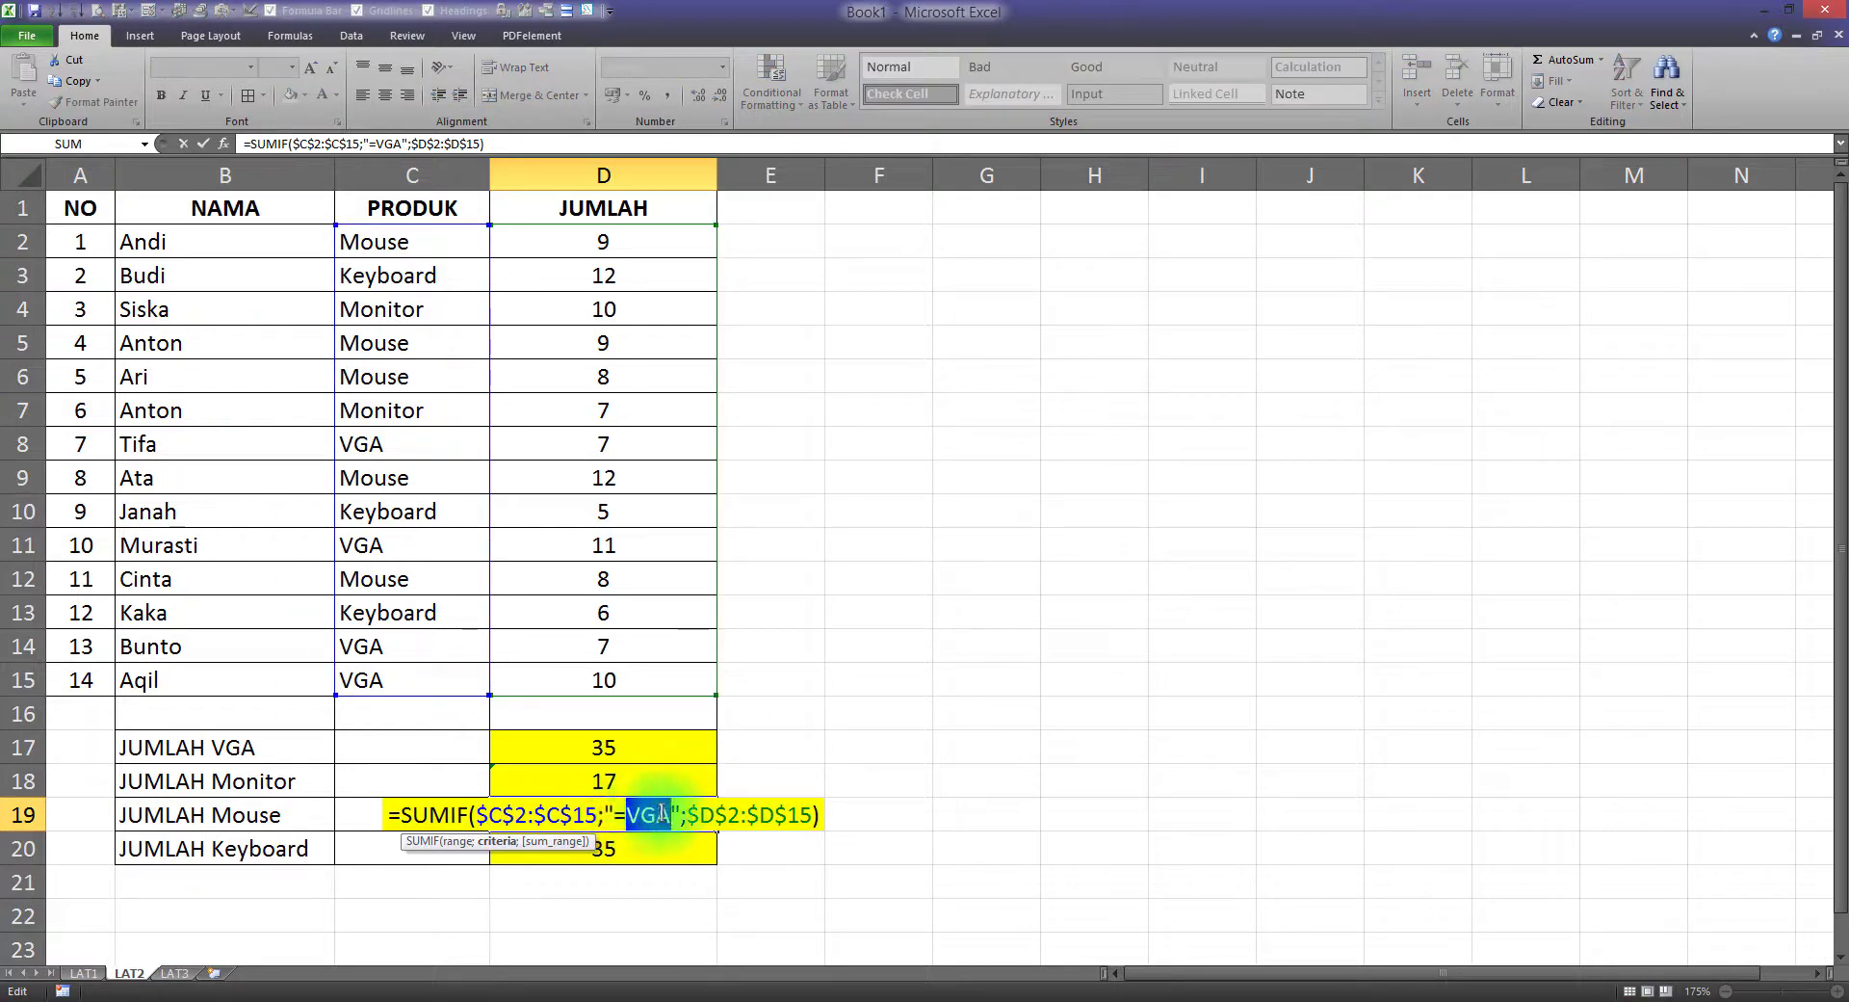
text(Mouse)
key(Return)
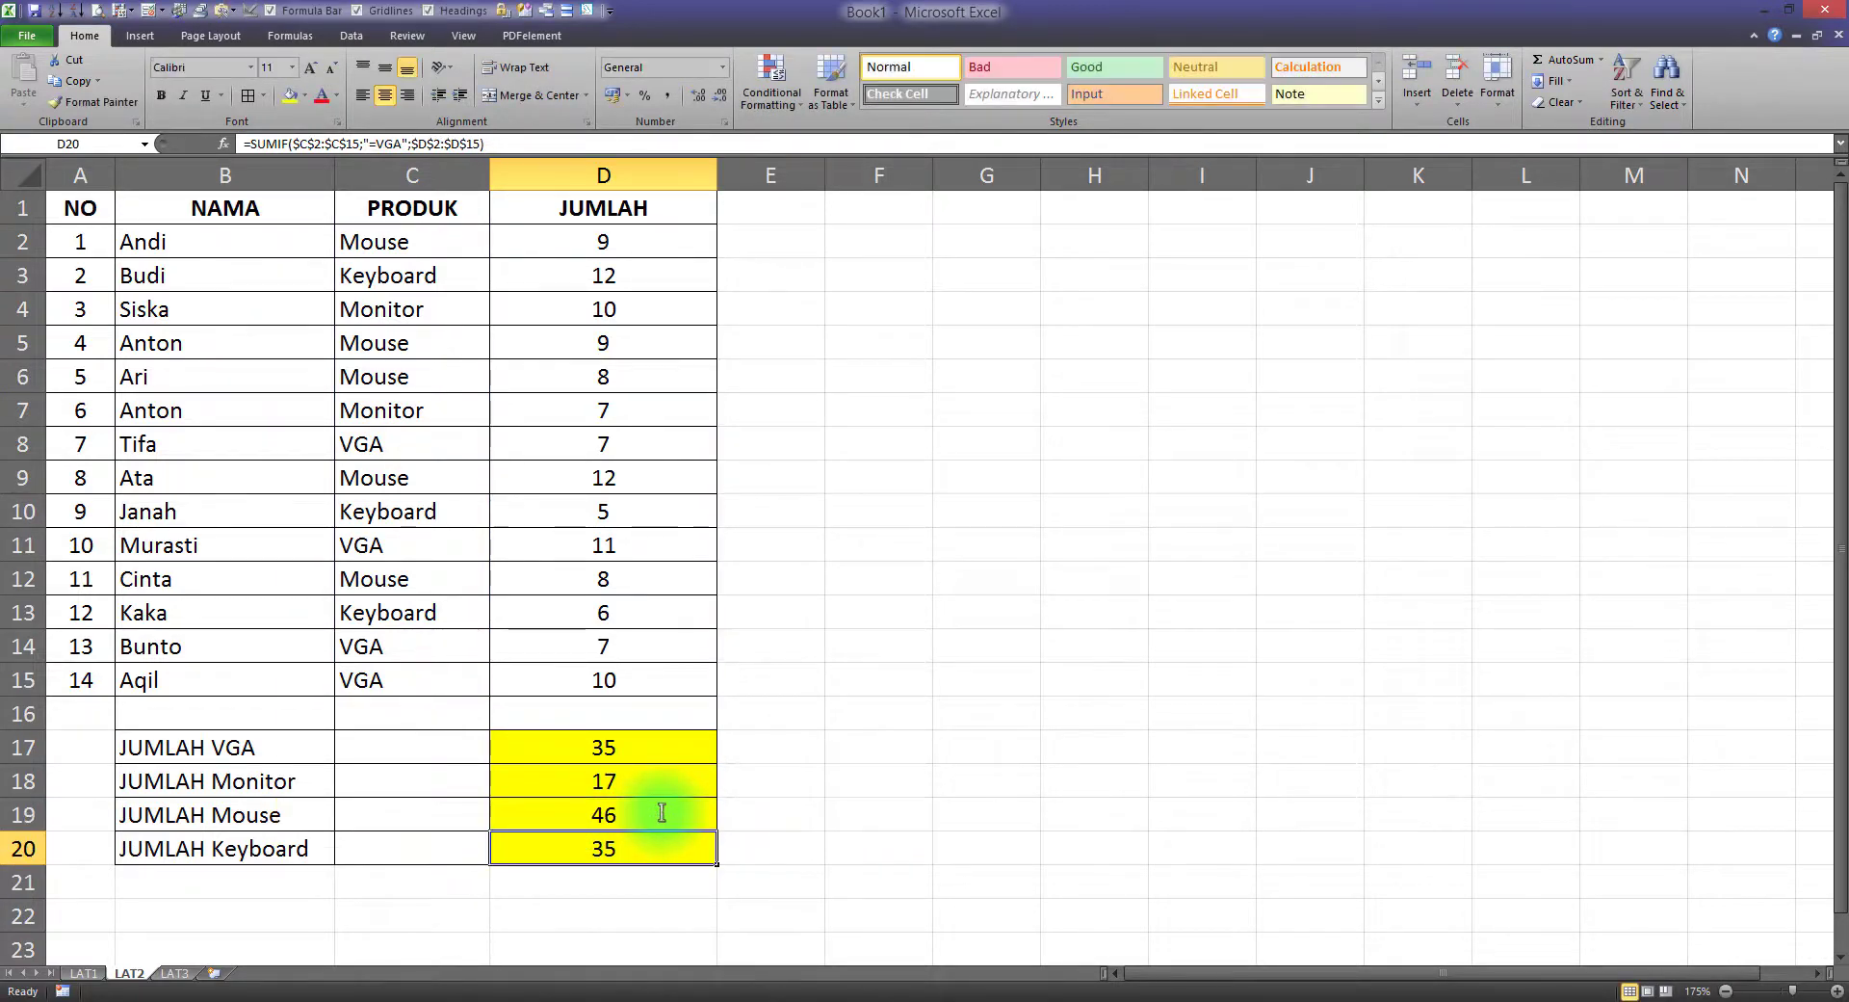
Change the criterion in the D20 SUMIF formula for JUMLAH Keyboard to "=Keyboard"
double_click(634, 850)
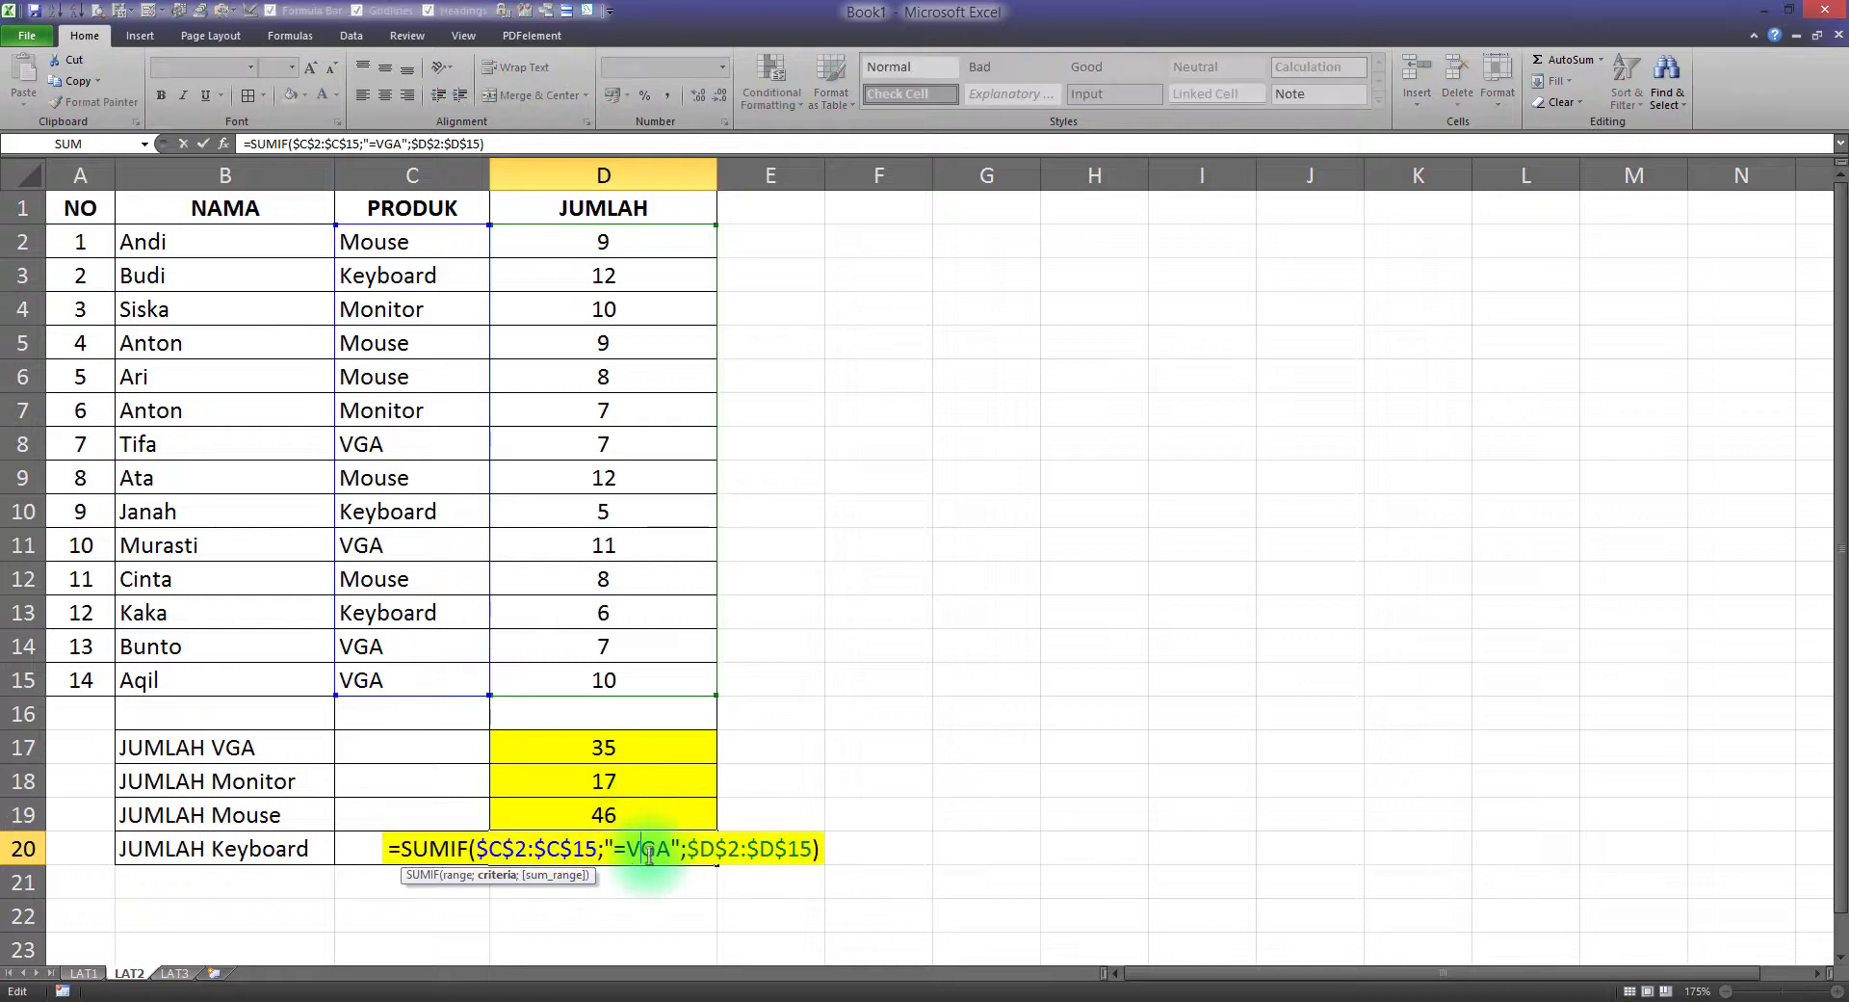
double_click(648, 849)
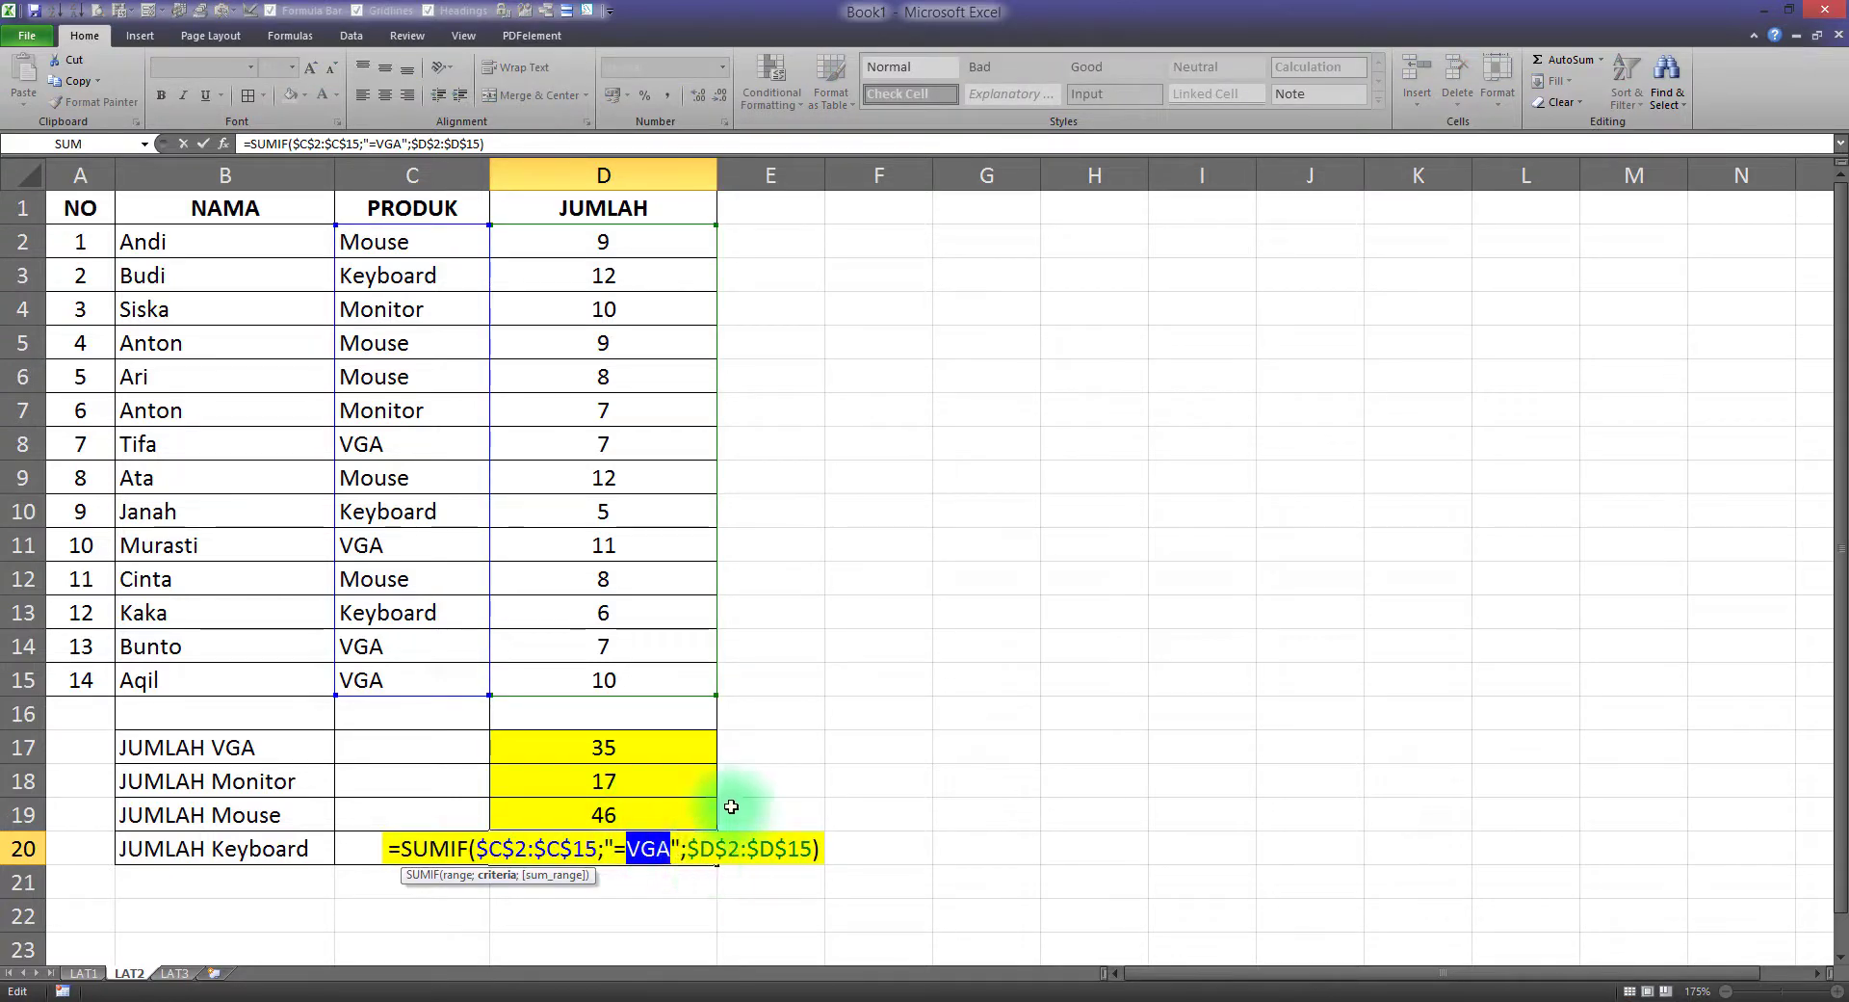
text(Keyboar)
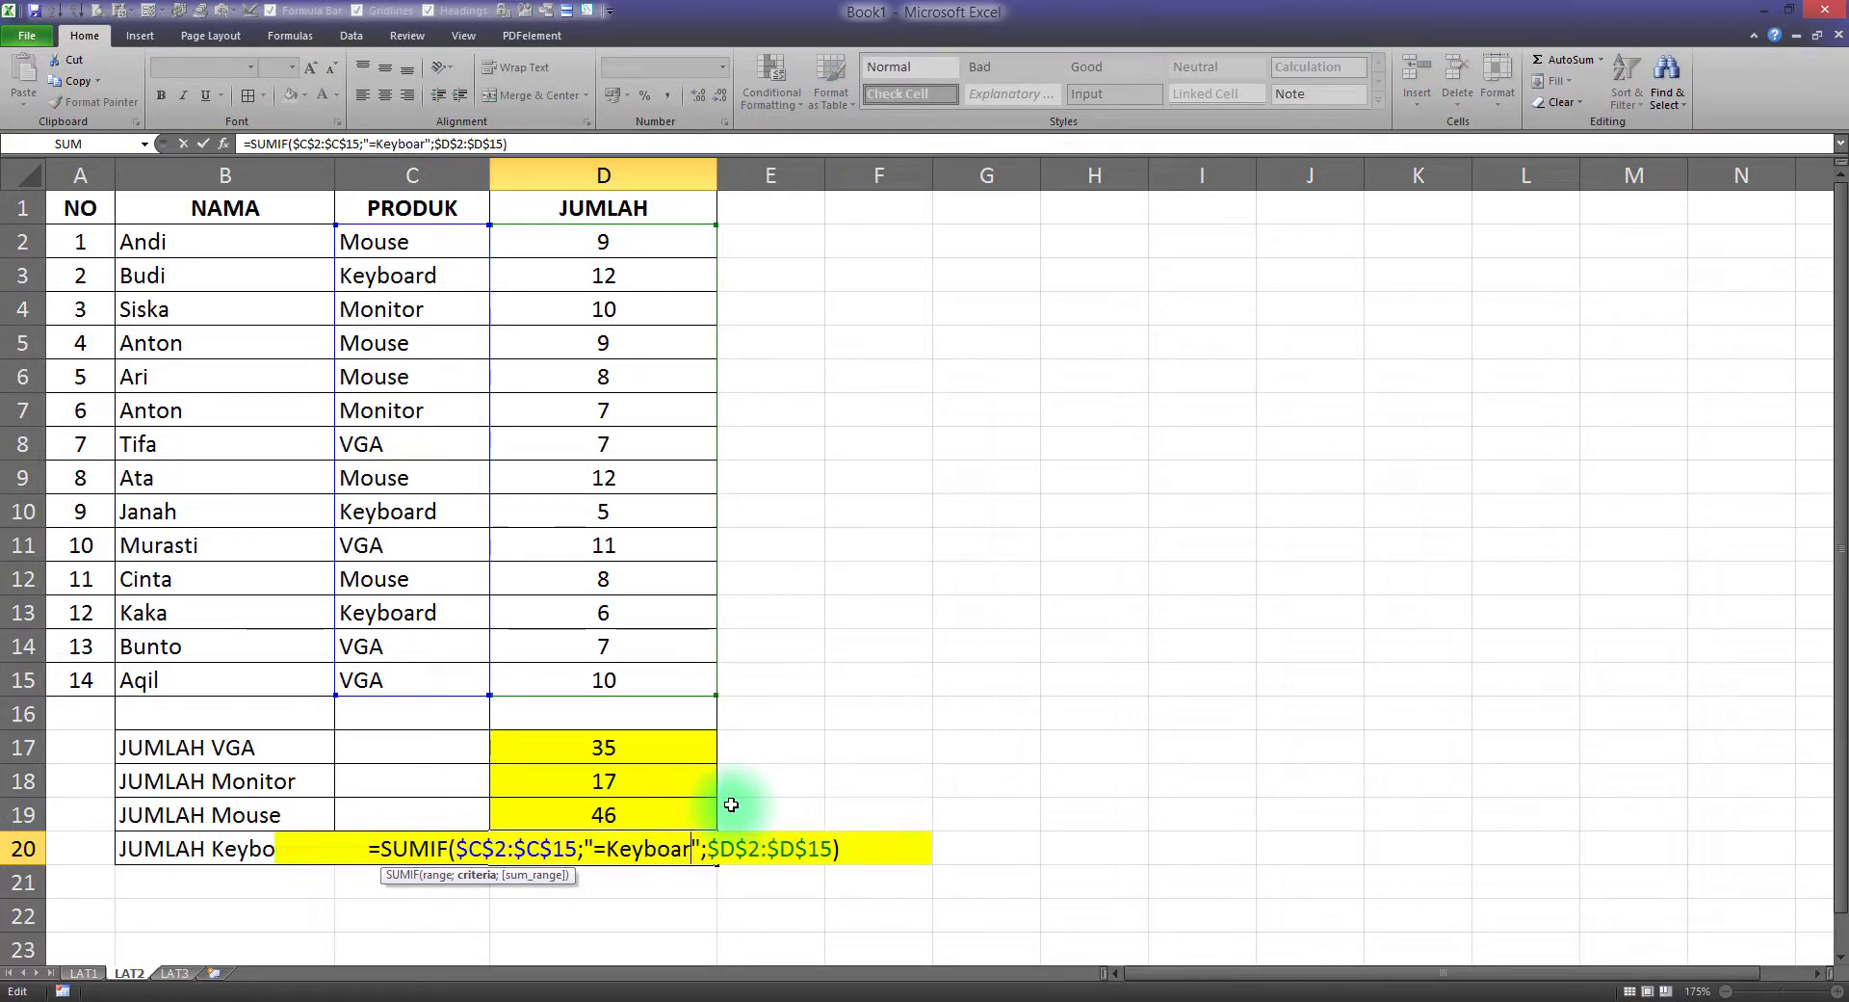
text(d)
key(Return)
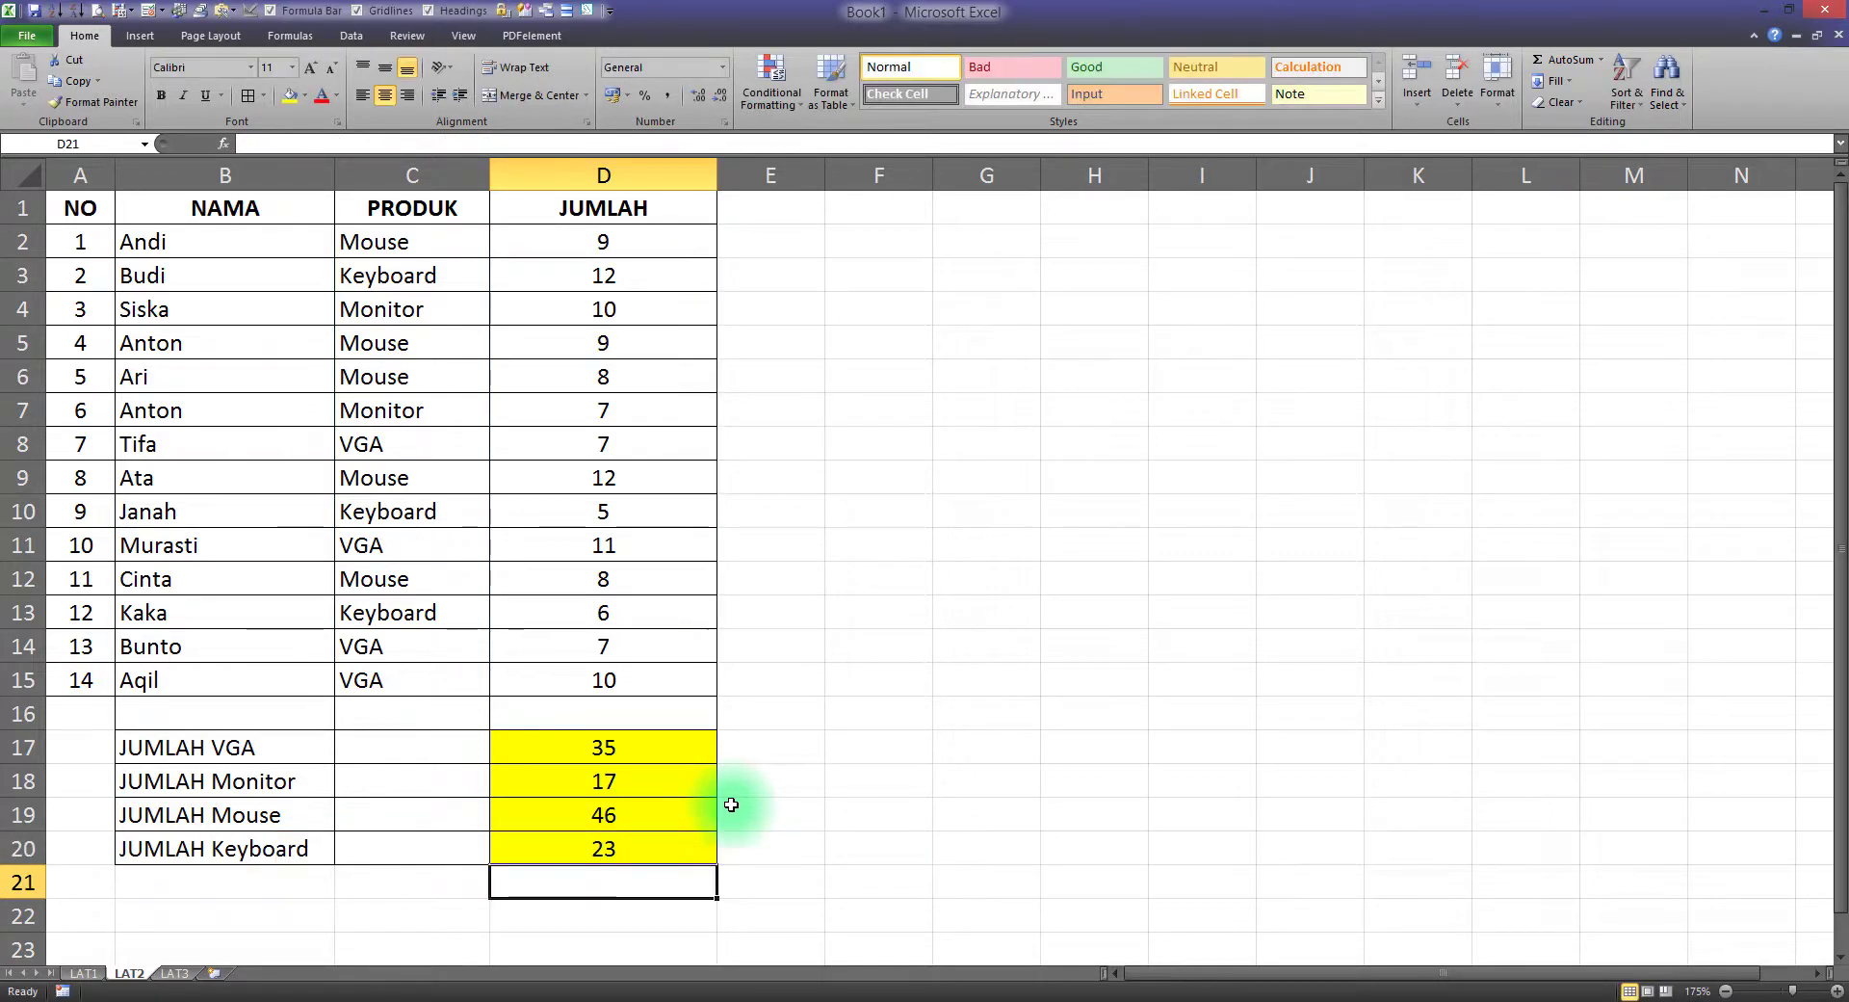
Check the product formulas and compare the sum of D17:D20 with the sum of the JUMLAH data in D2:D15
click(652, 843)
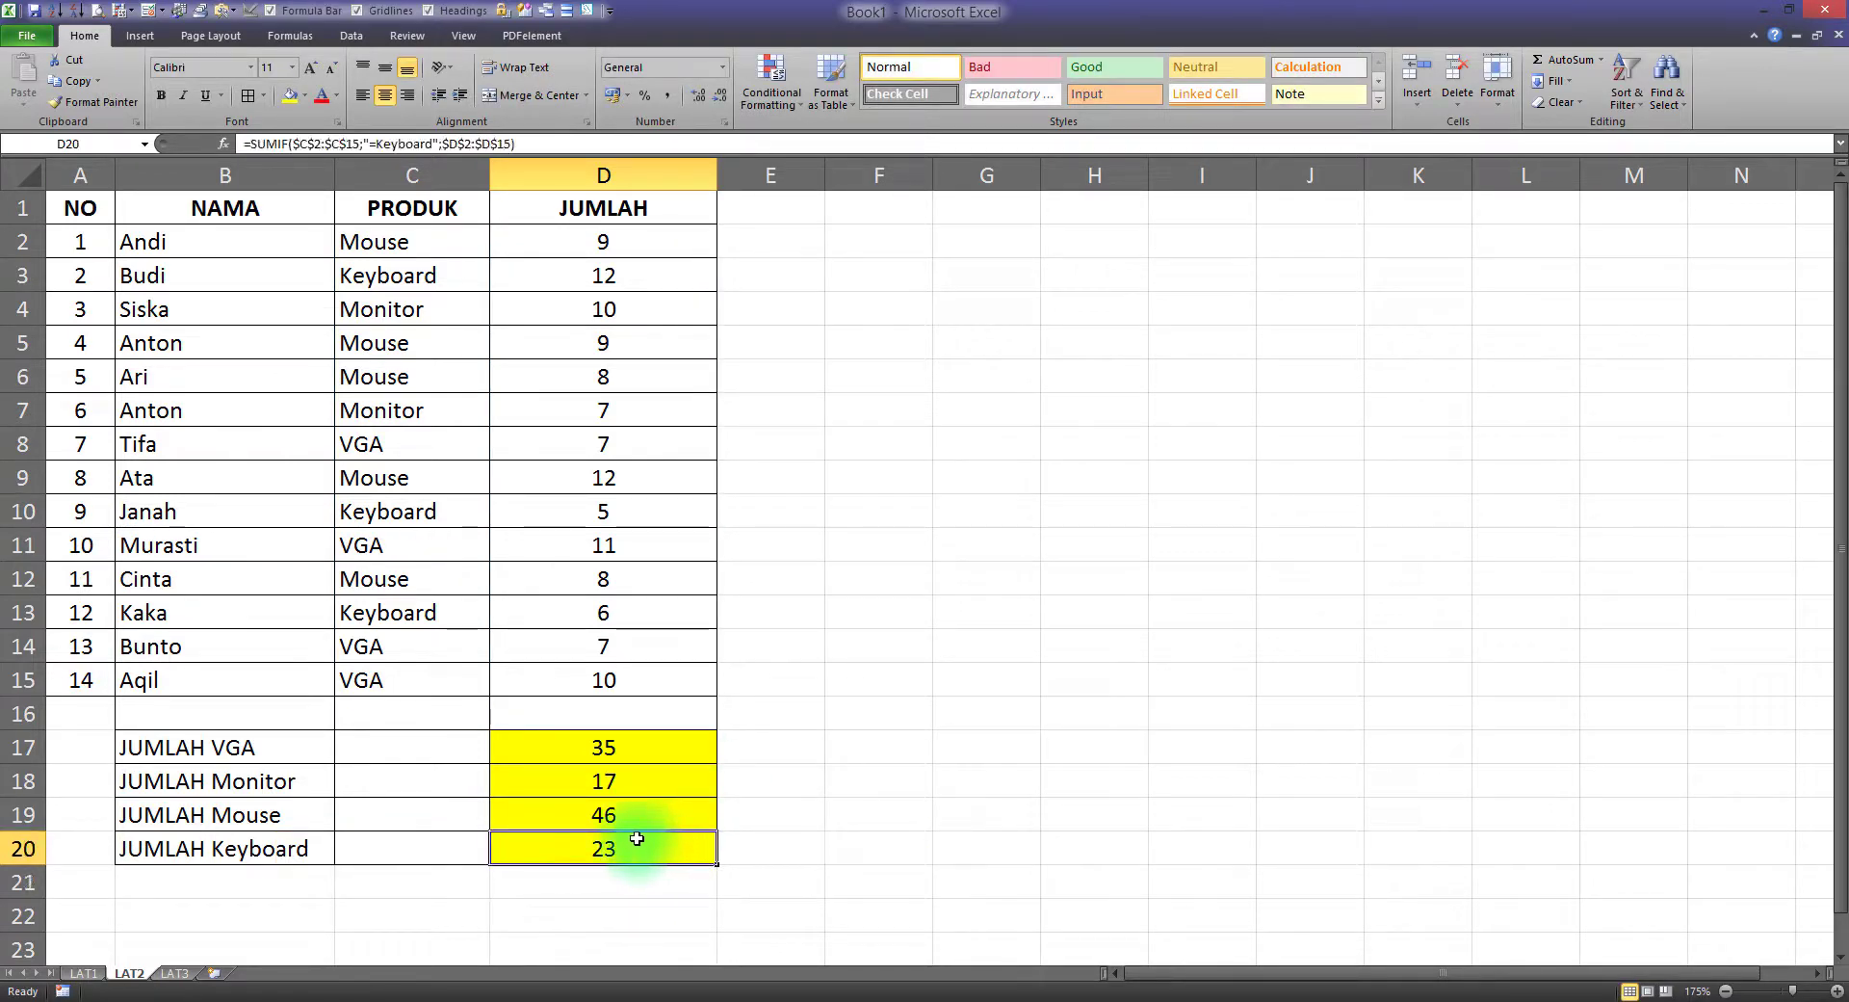
click(620, 777)
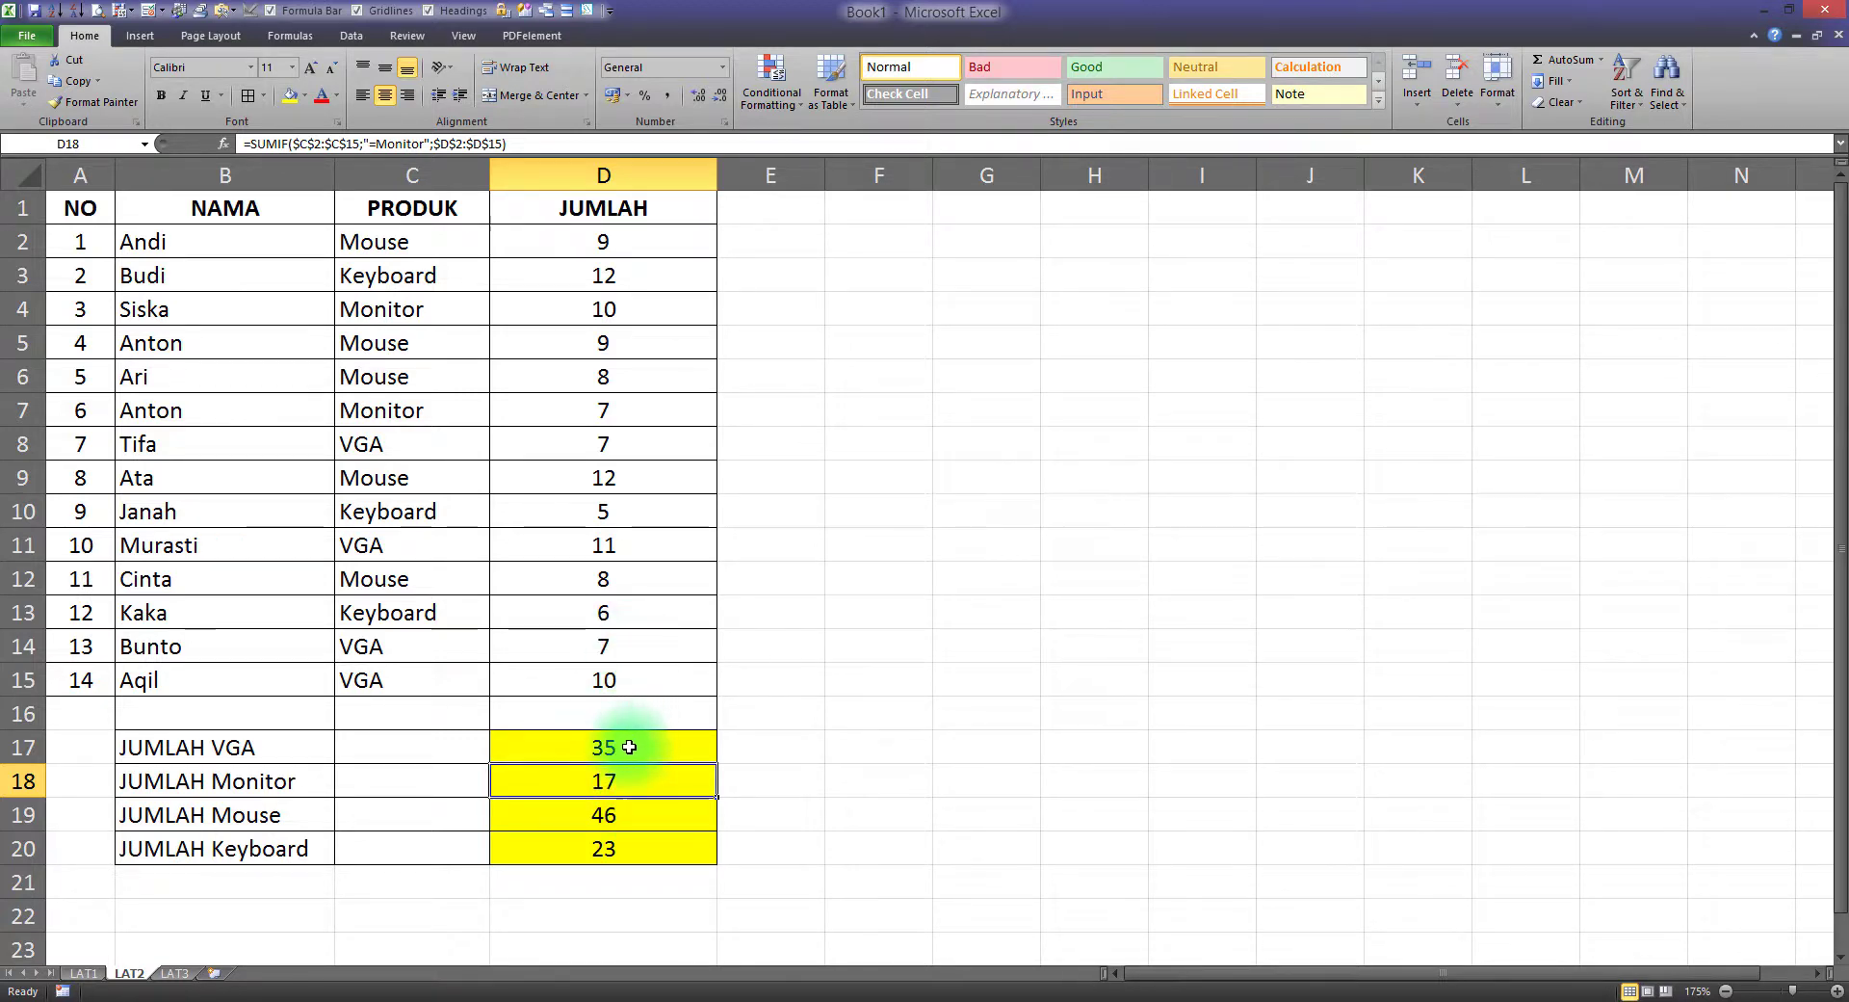
drag(629, 746, 627, 854)
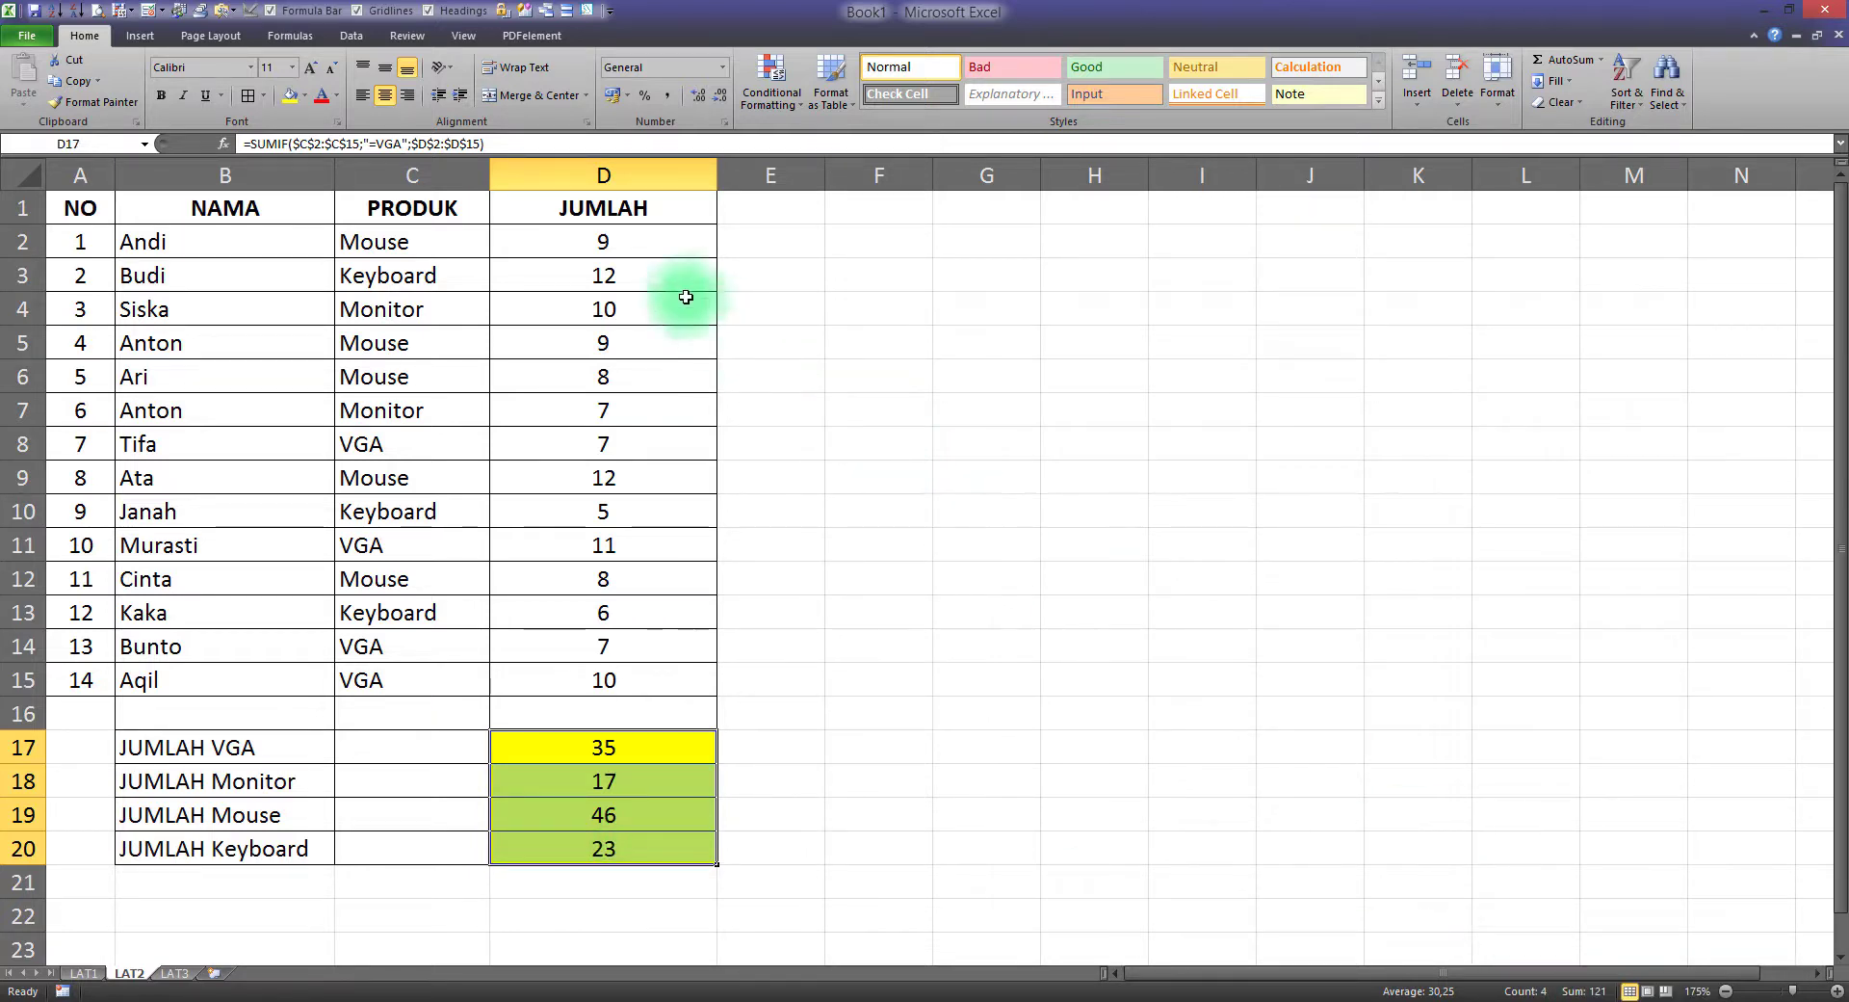
drag(627, 240, 661, 665)
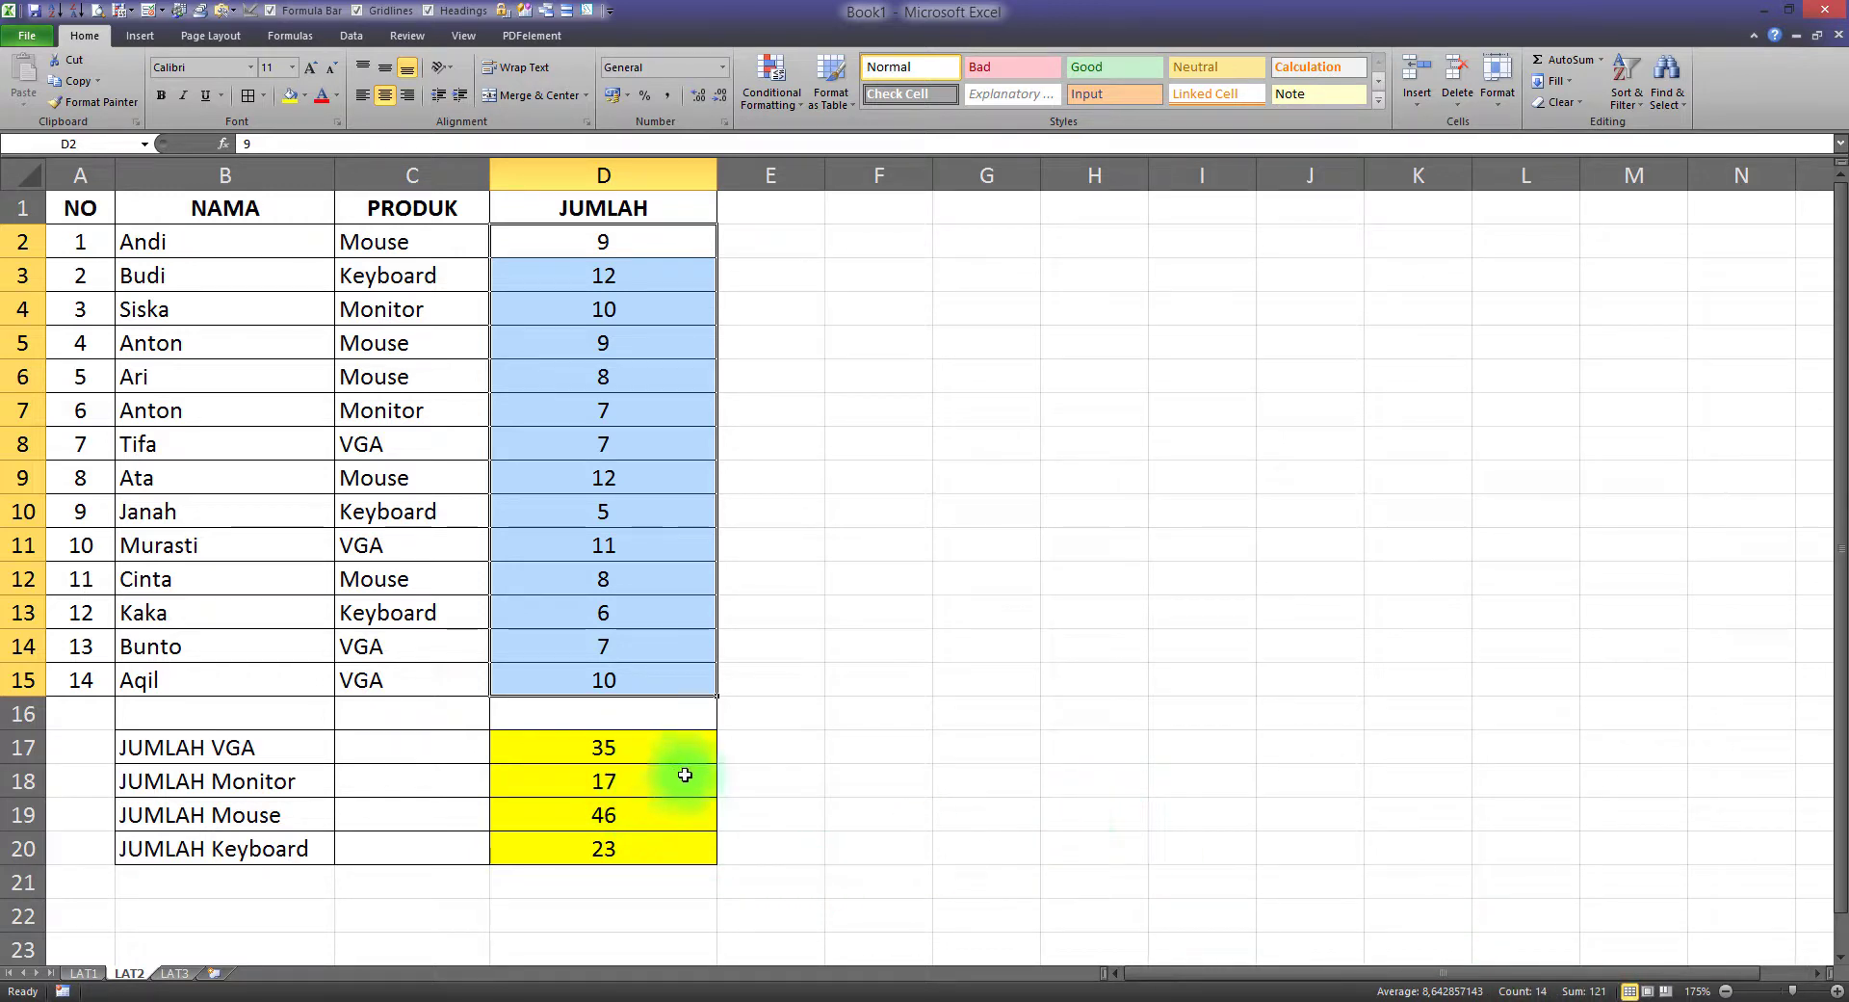
click(766, 757)
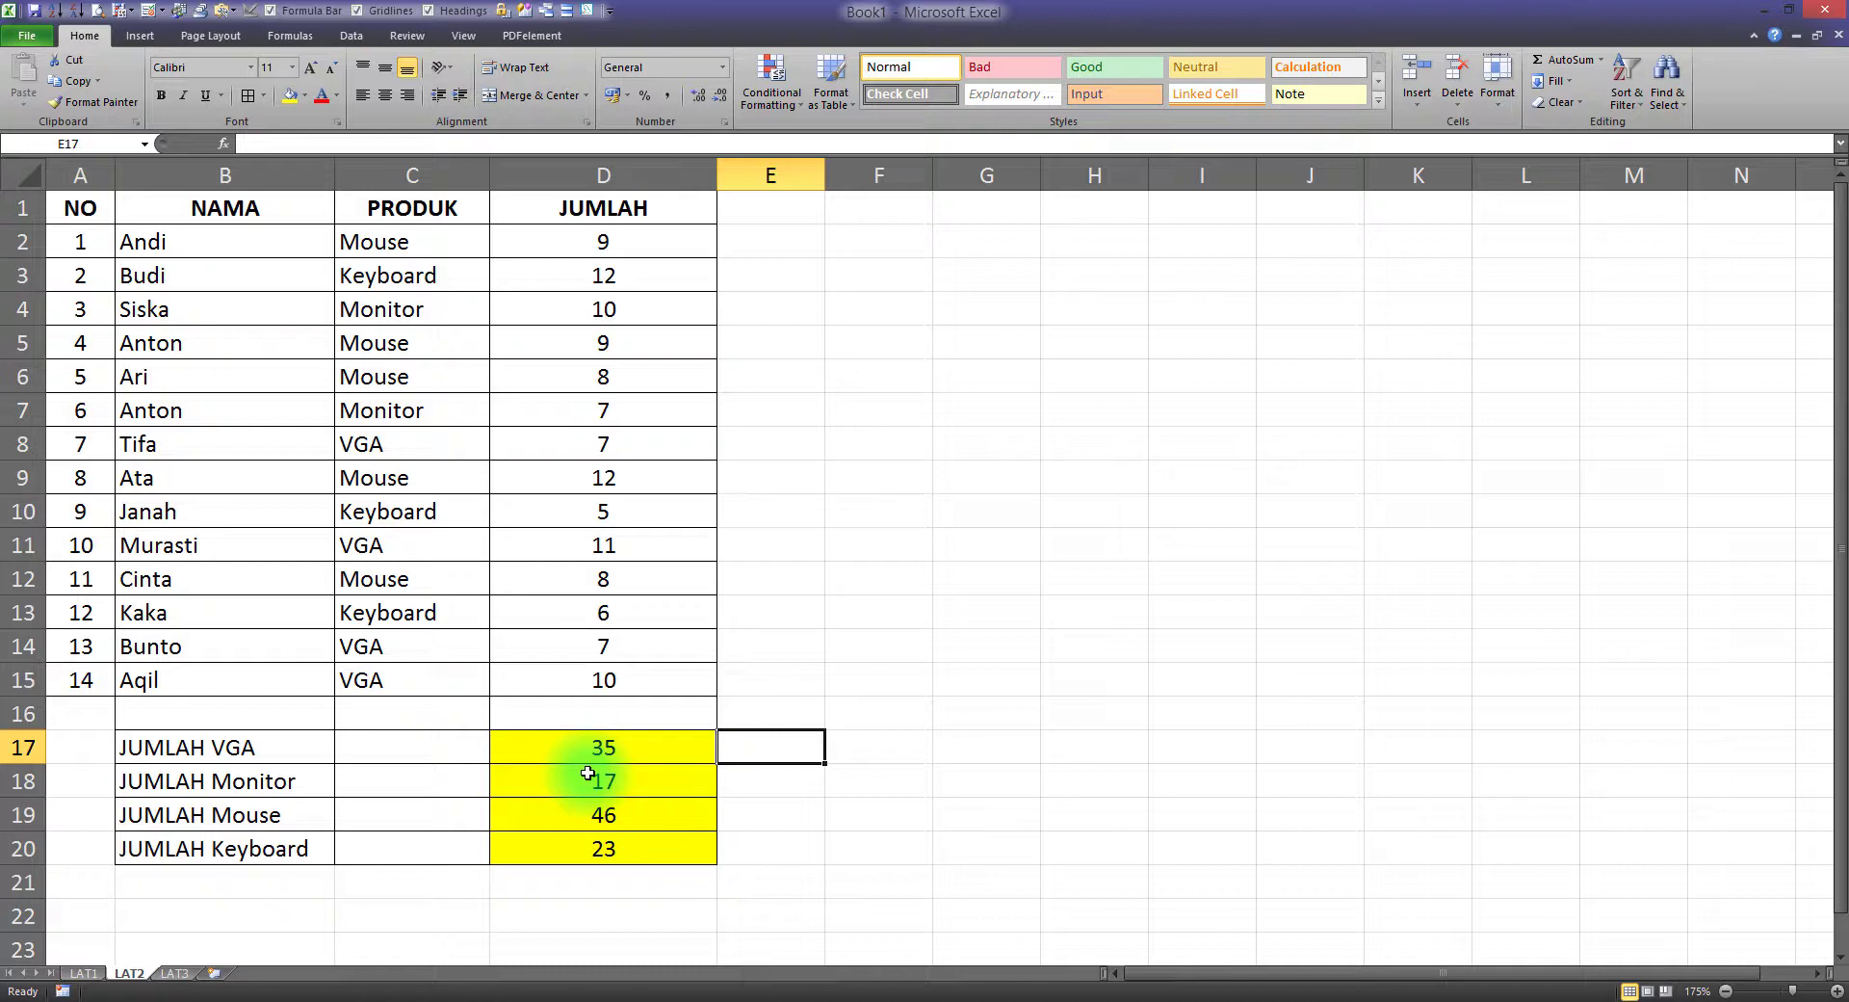
click(879, 686)
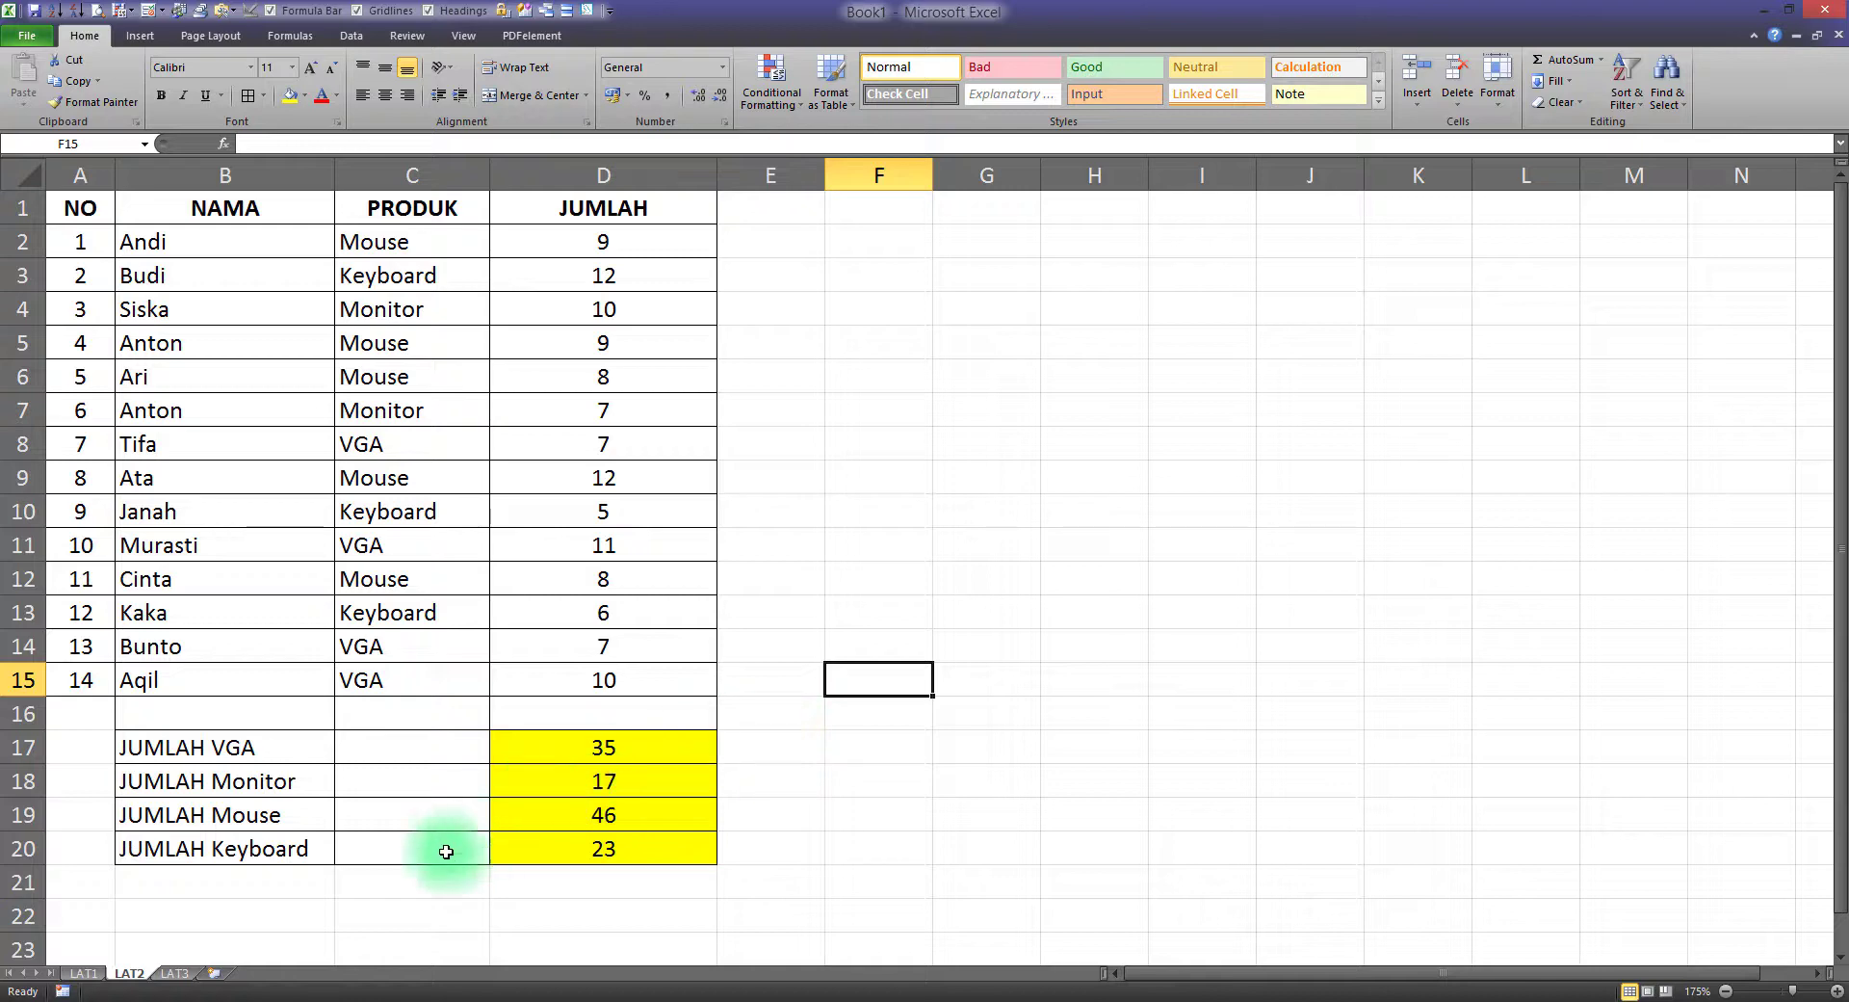
Open the LAT3 sheet and review its NAMA, JK, STATUS and JUMLAH BANTUAN columns, including the amounts in E2:E15
click(175, 973)
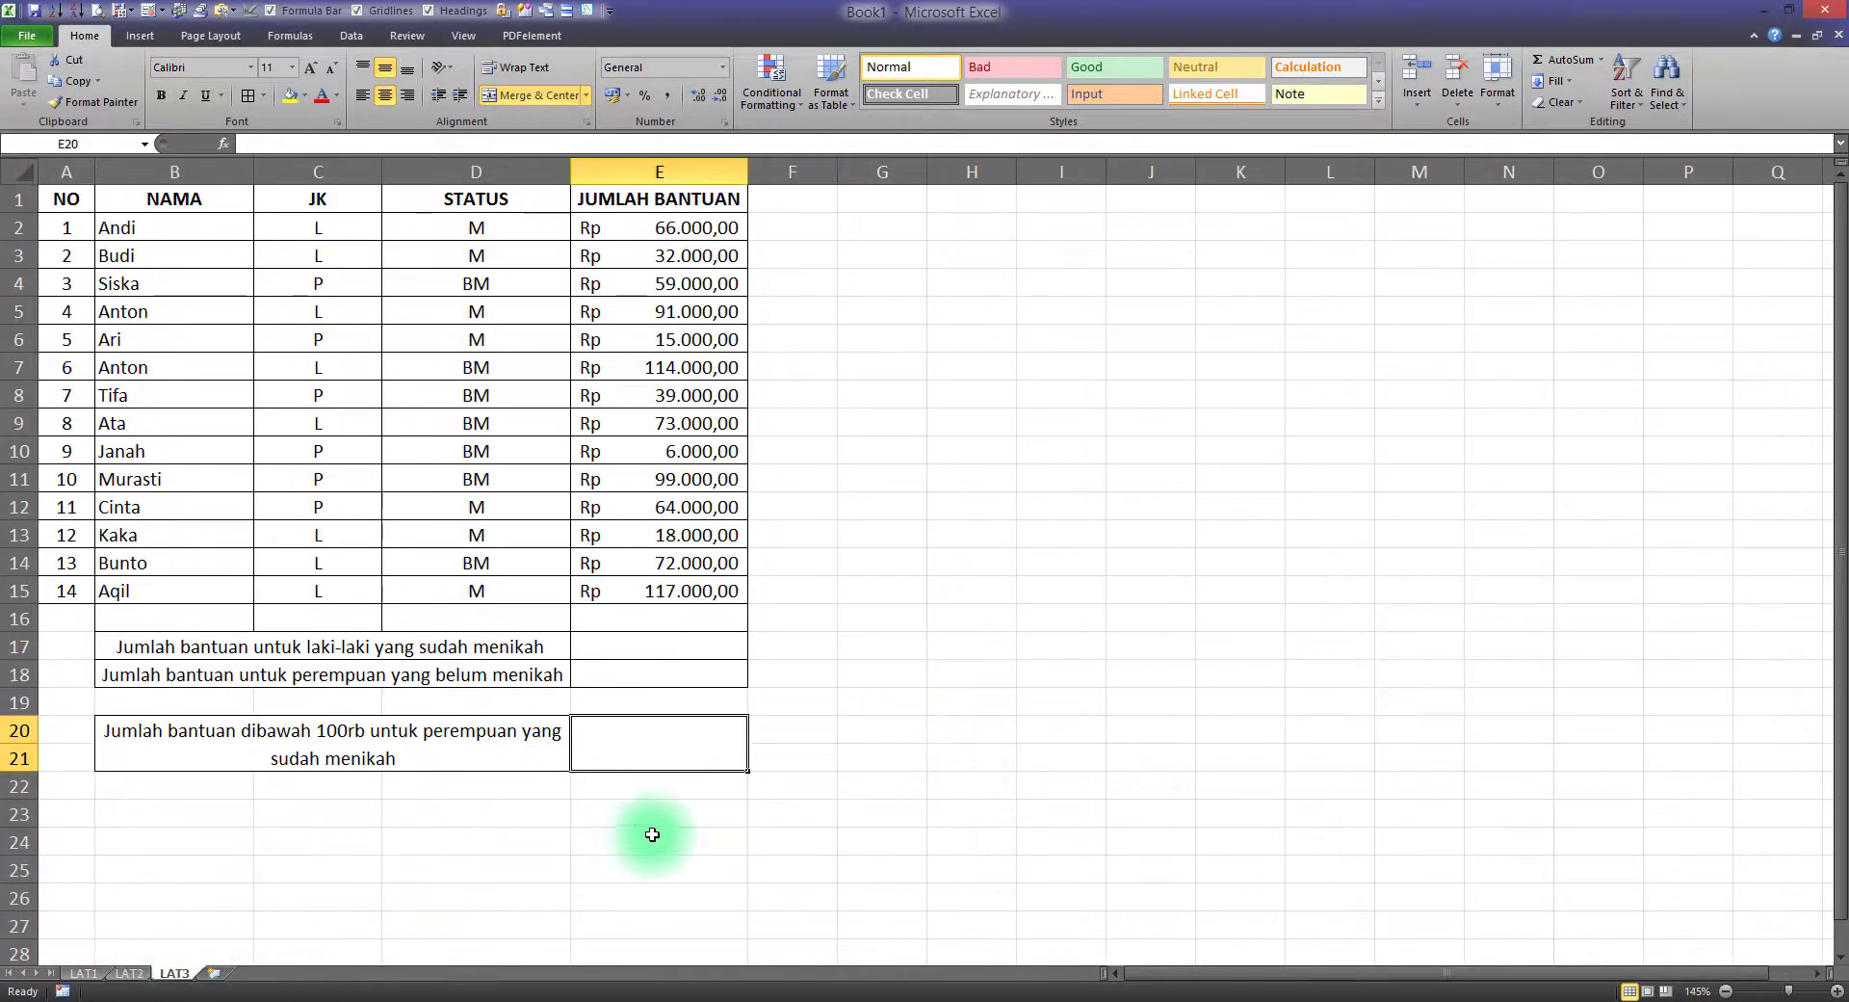
click(652, 834)
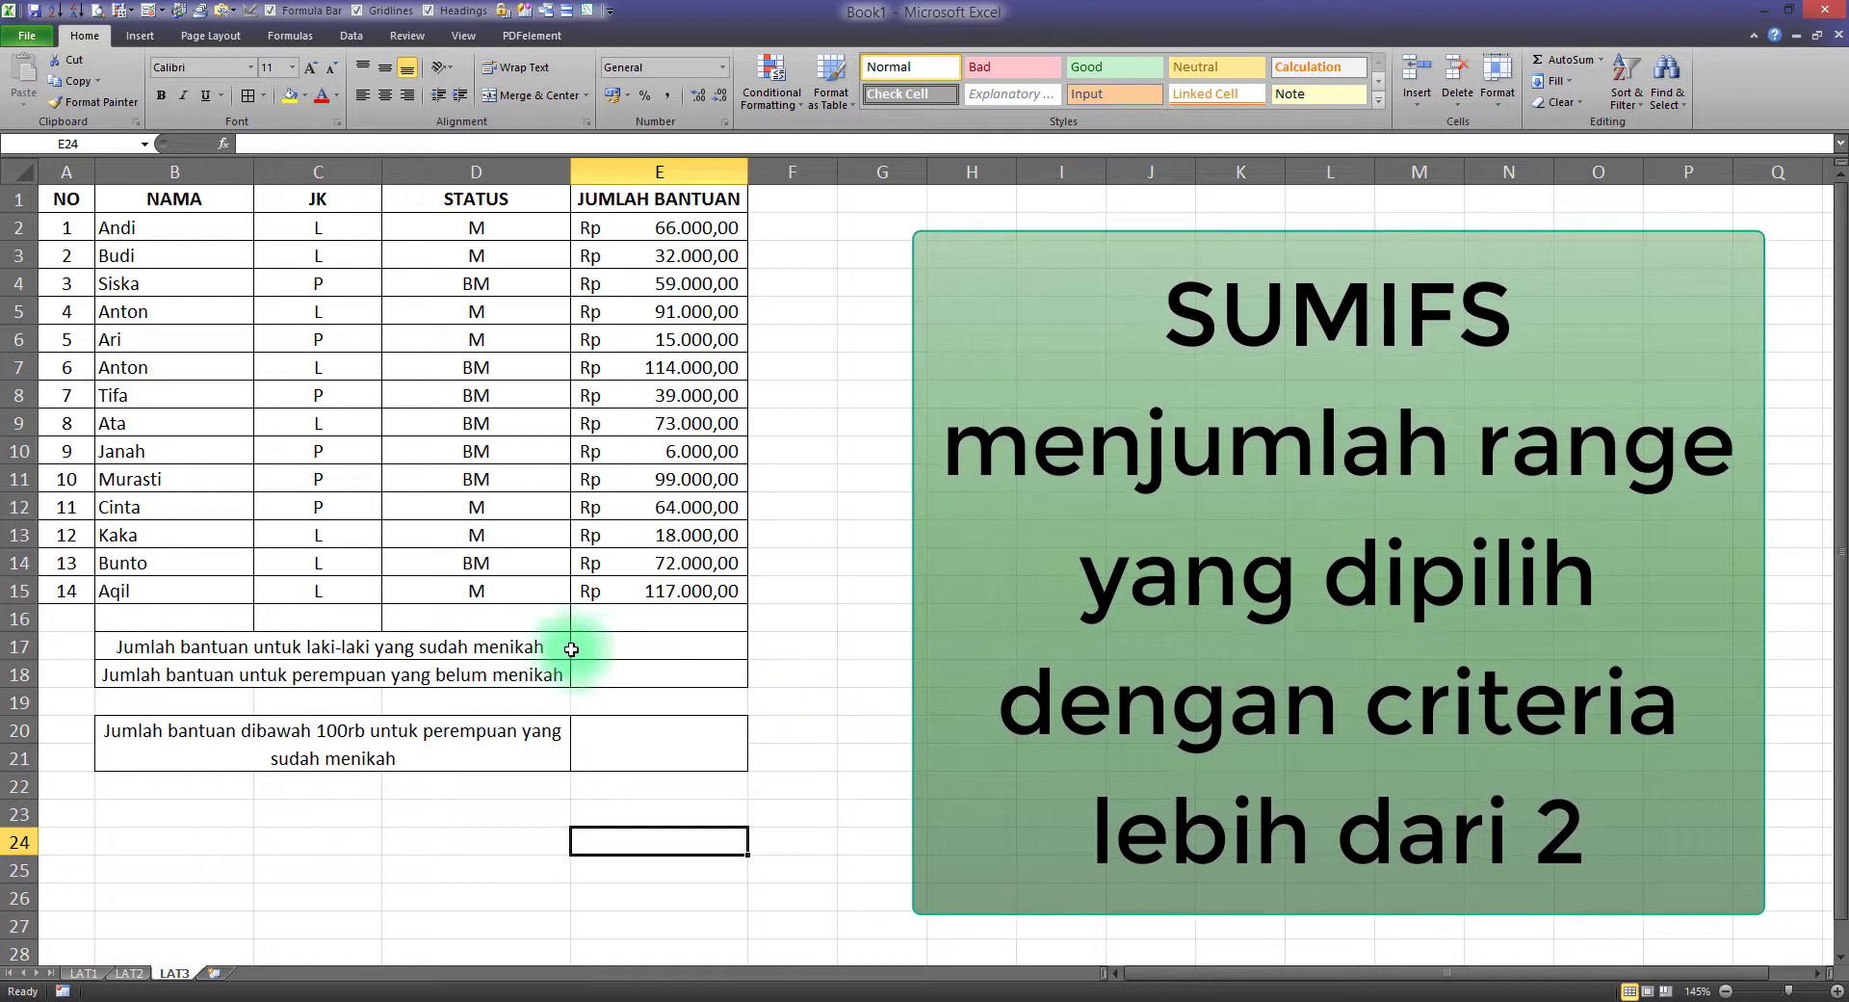
click(188, 198)
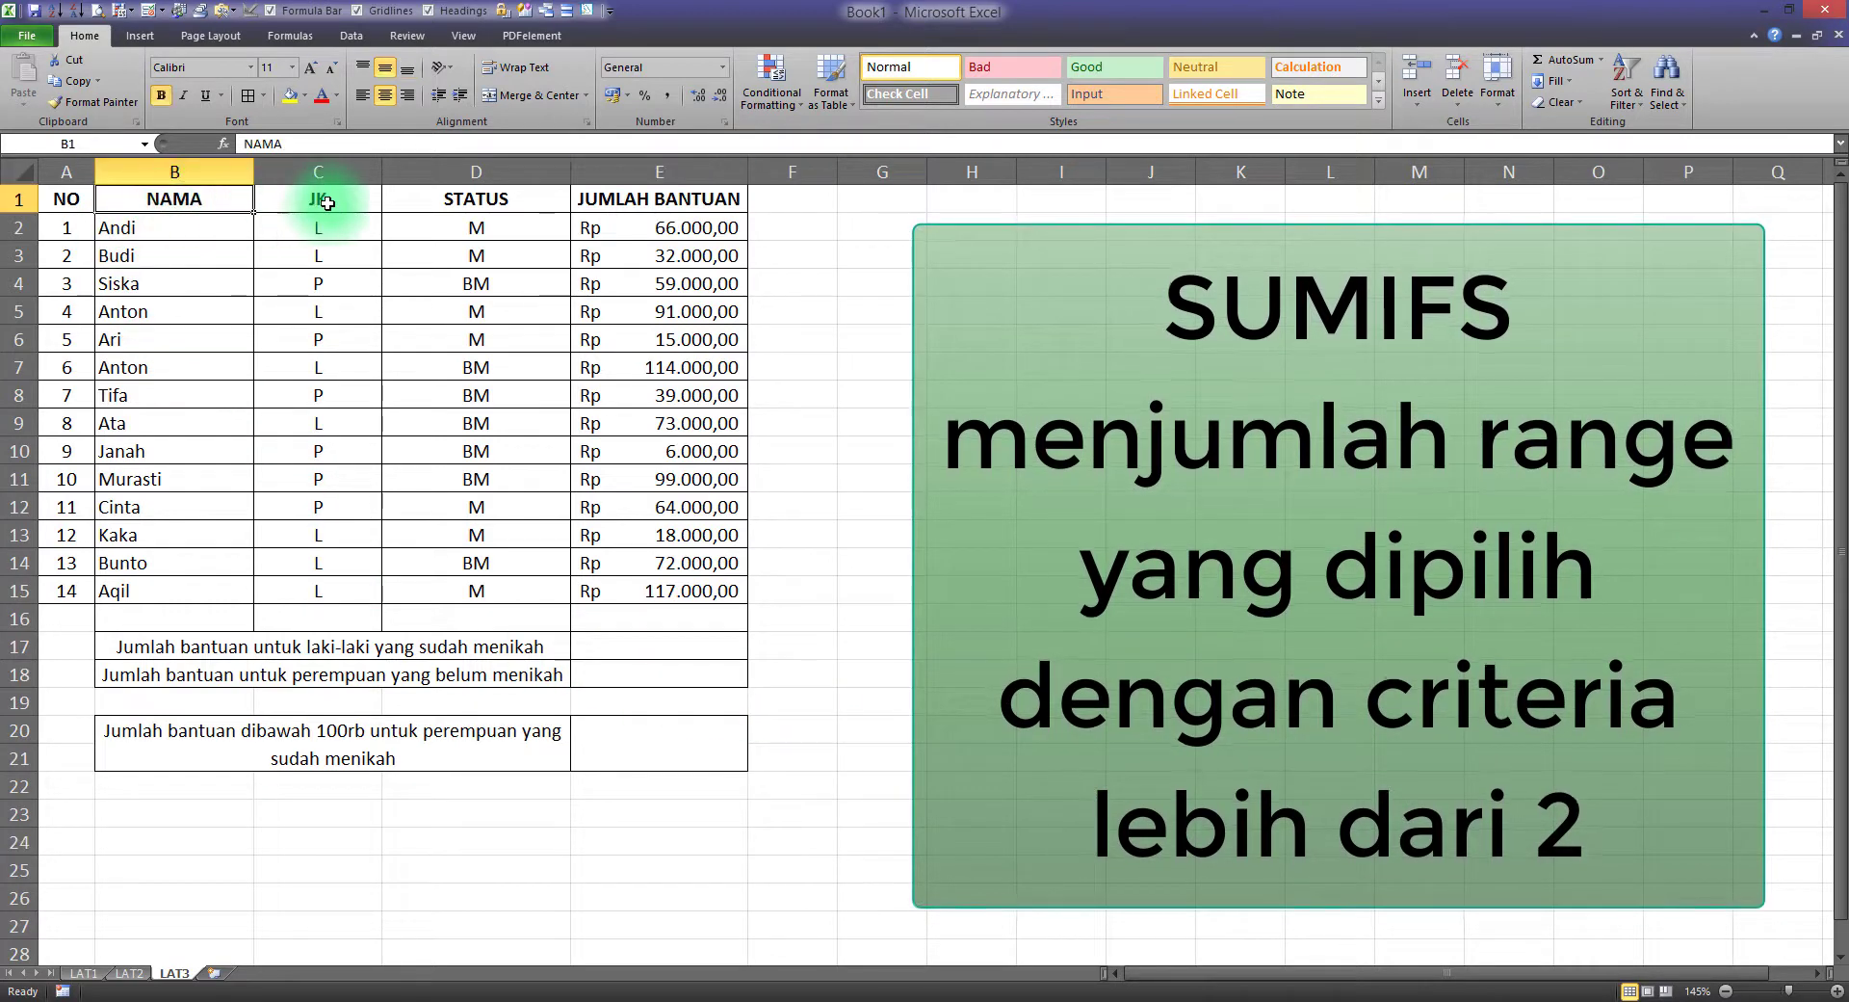
click(322, 198)
click(466, 202)
click(347, 230)
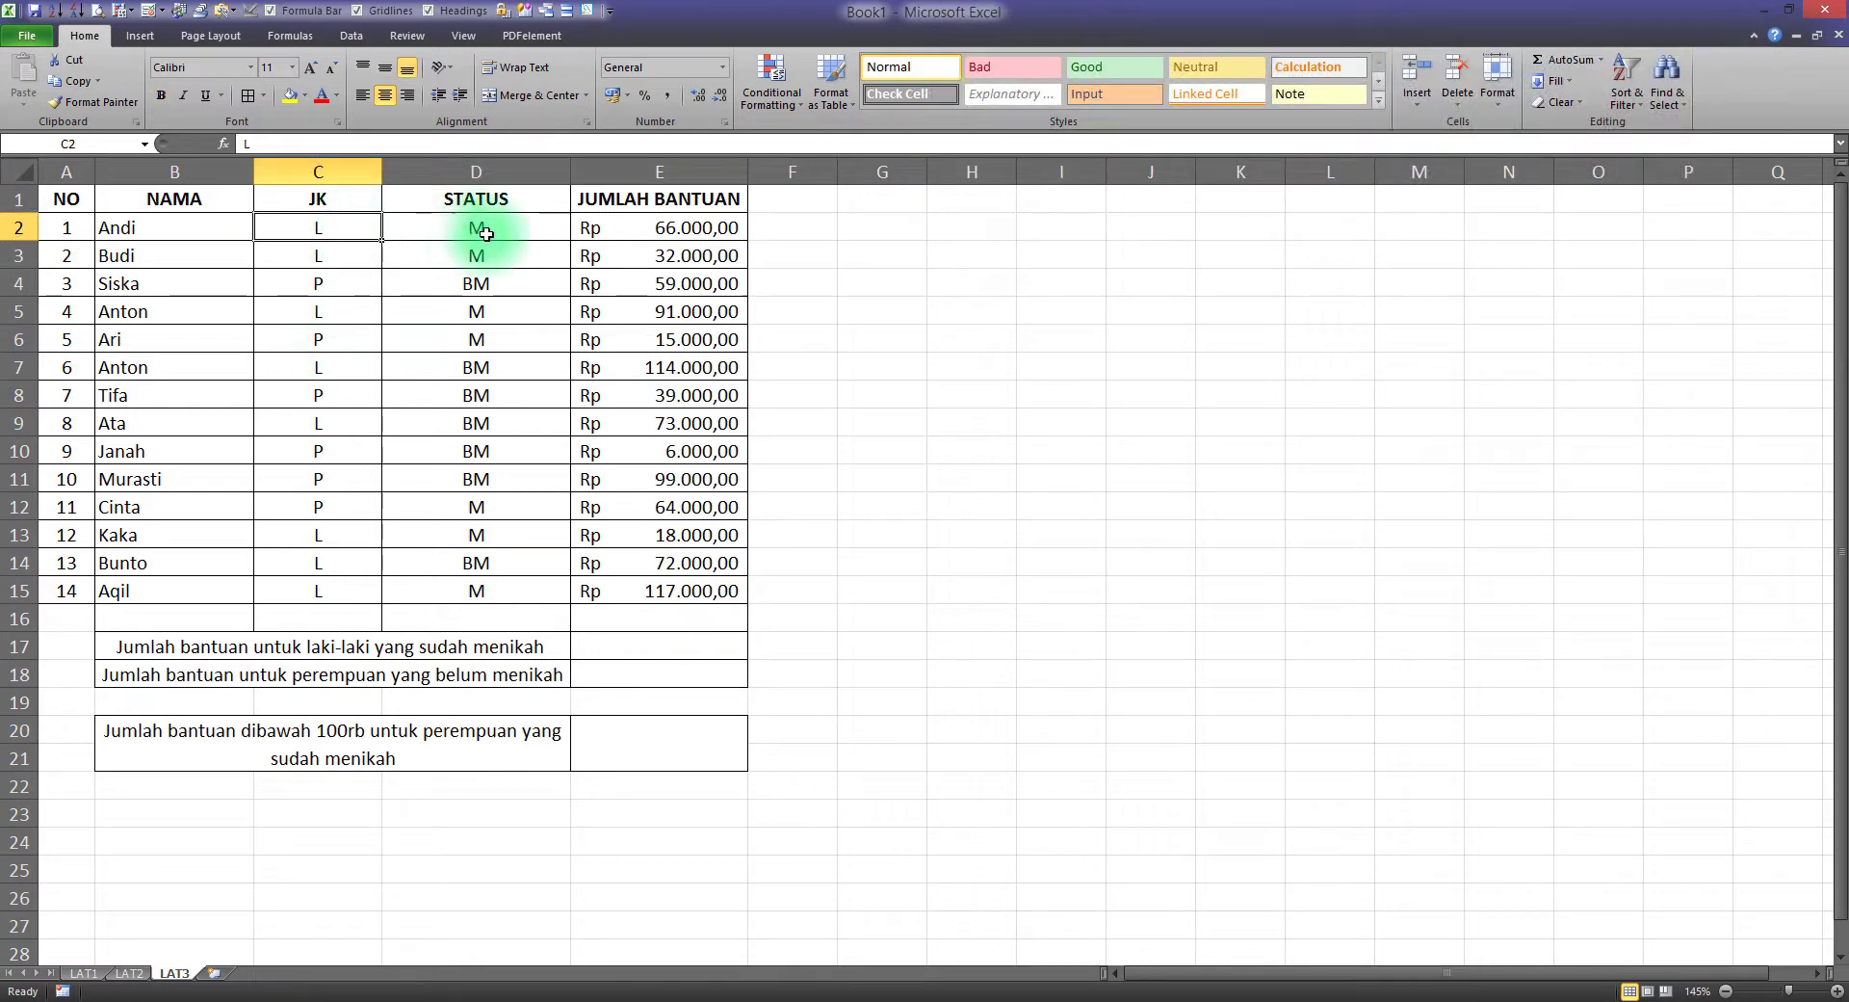
click(487, 285)
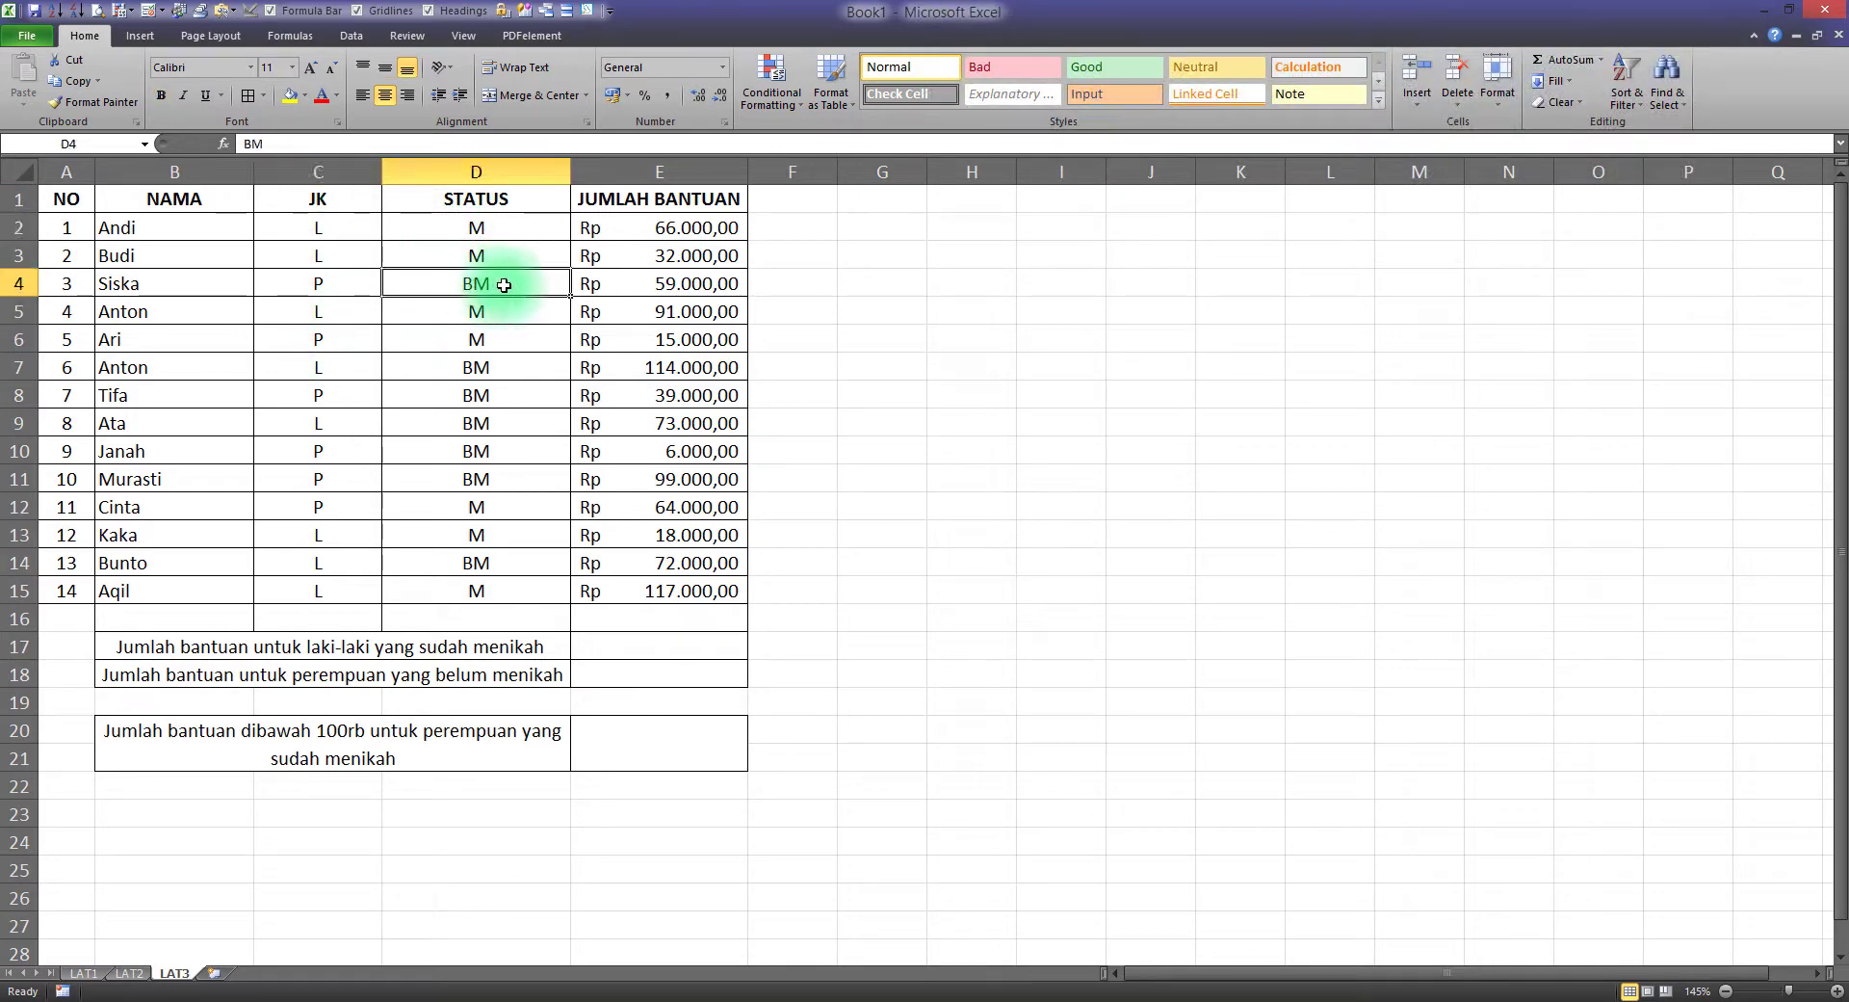
click(616, 198)
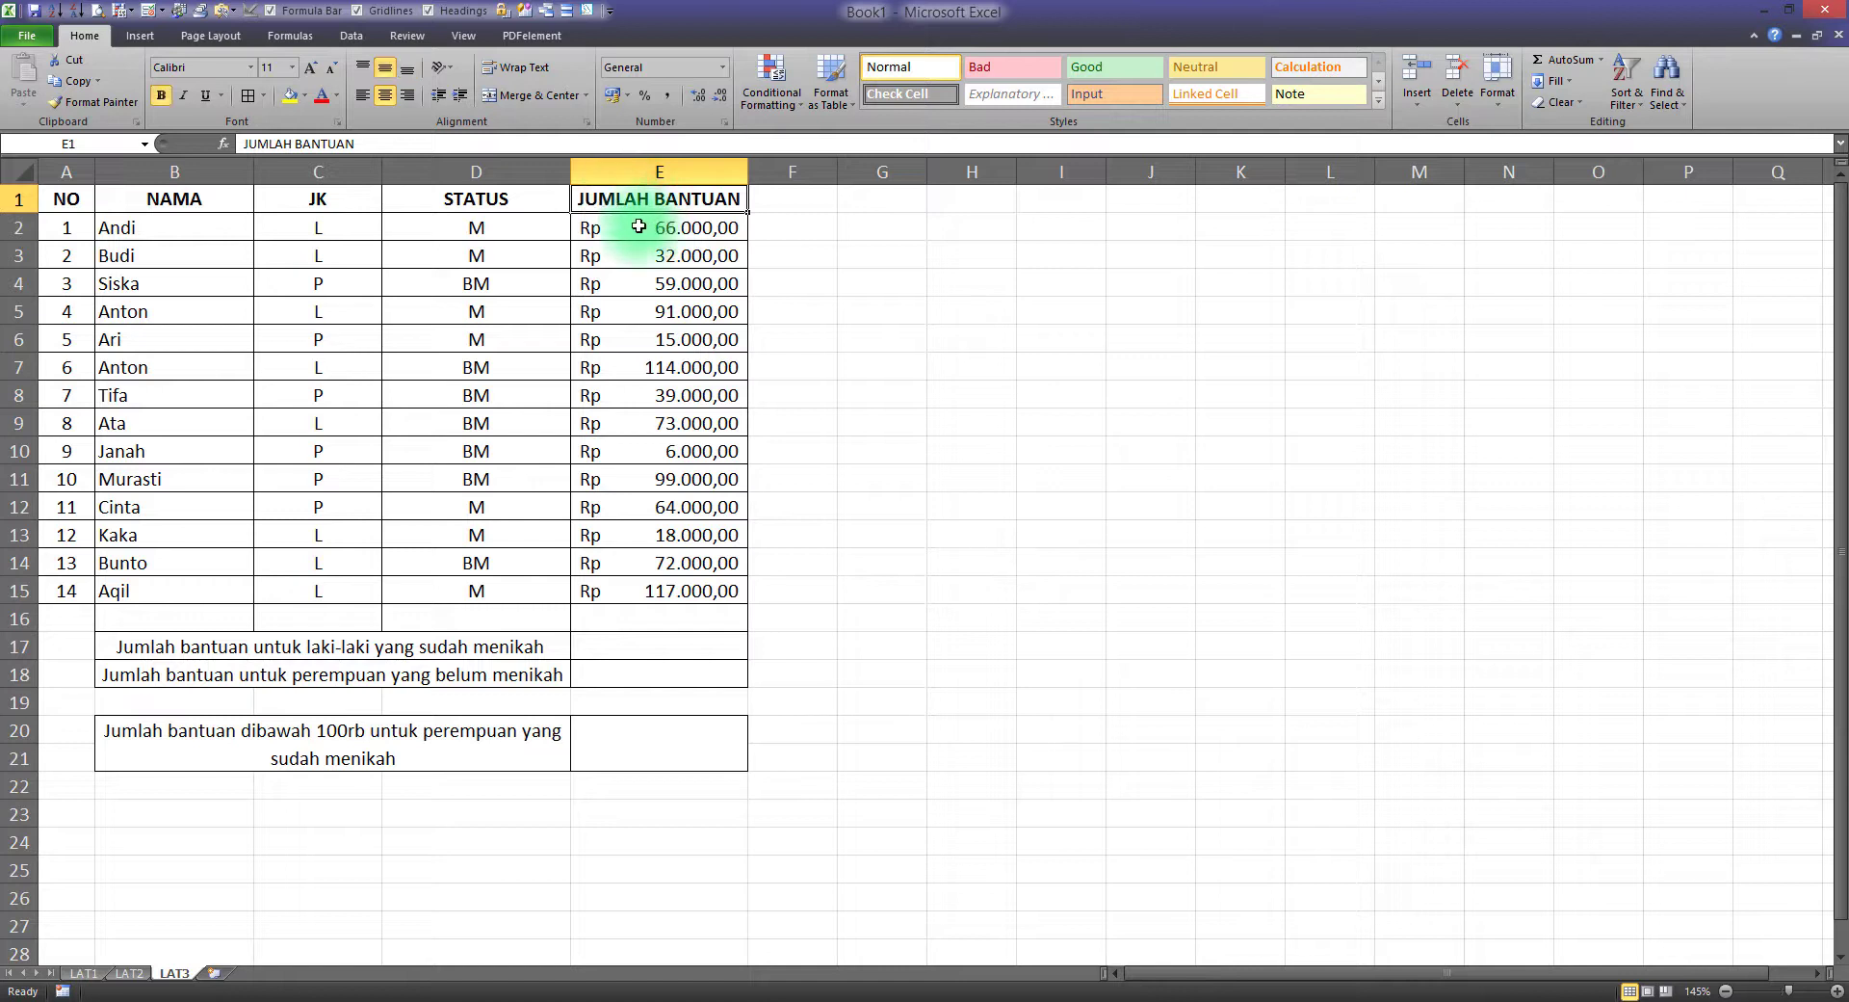
drag(638, 226, 681, 591)
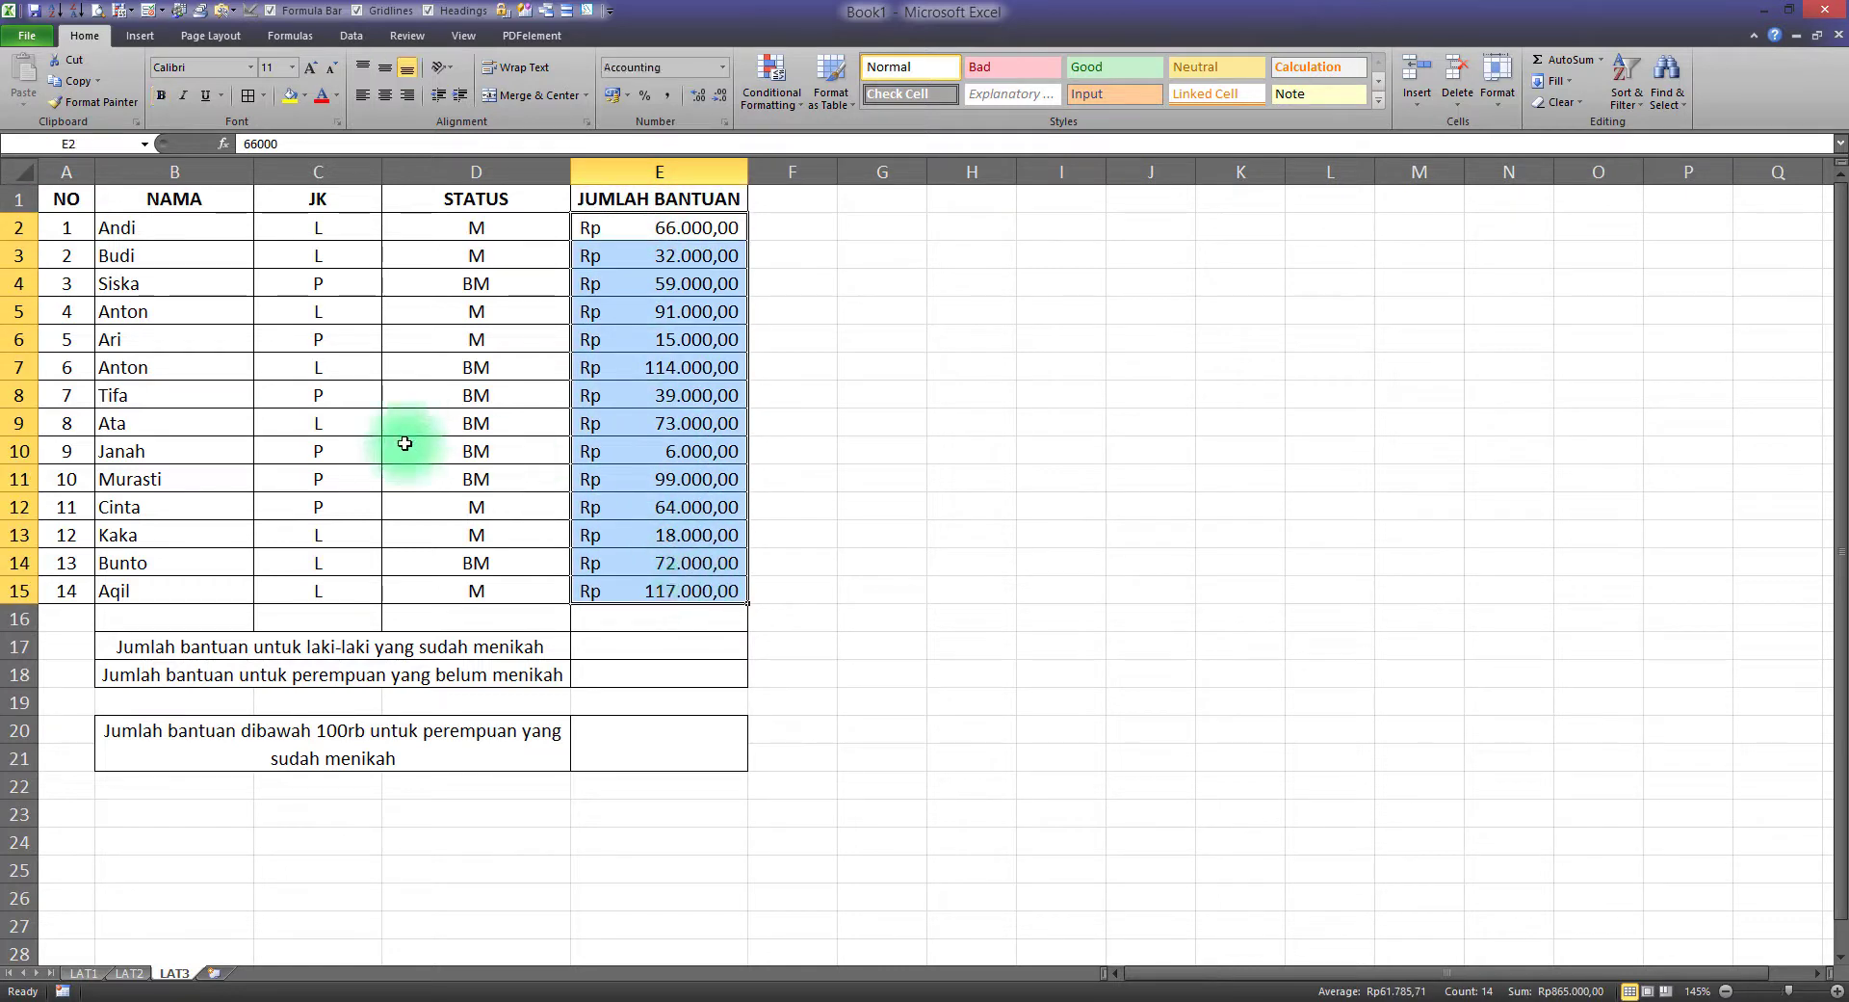
Examine the JK and STATUS values row by row to see which records match the row 17 condition of married men
click(199, 655)
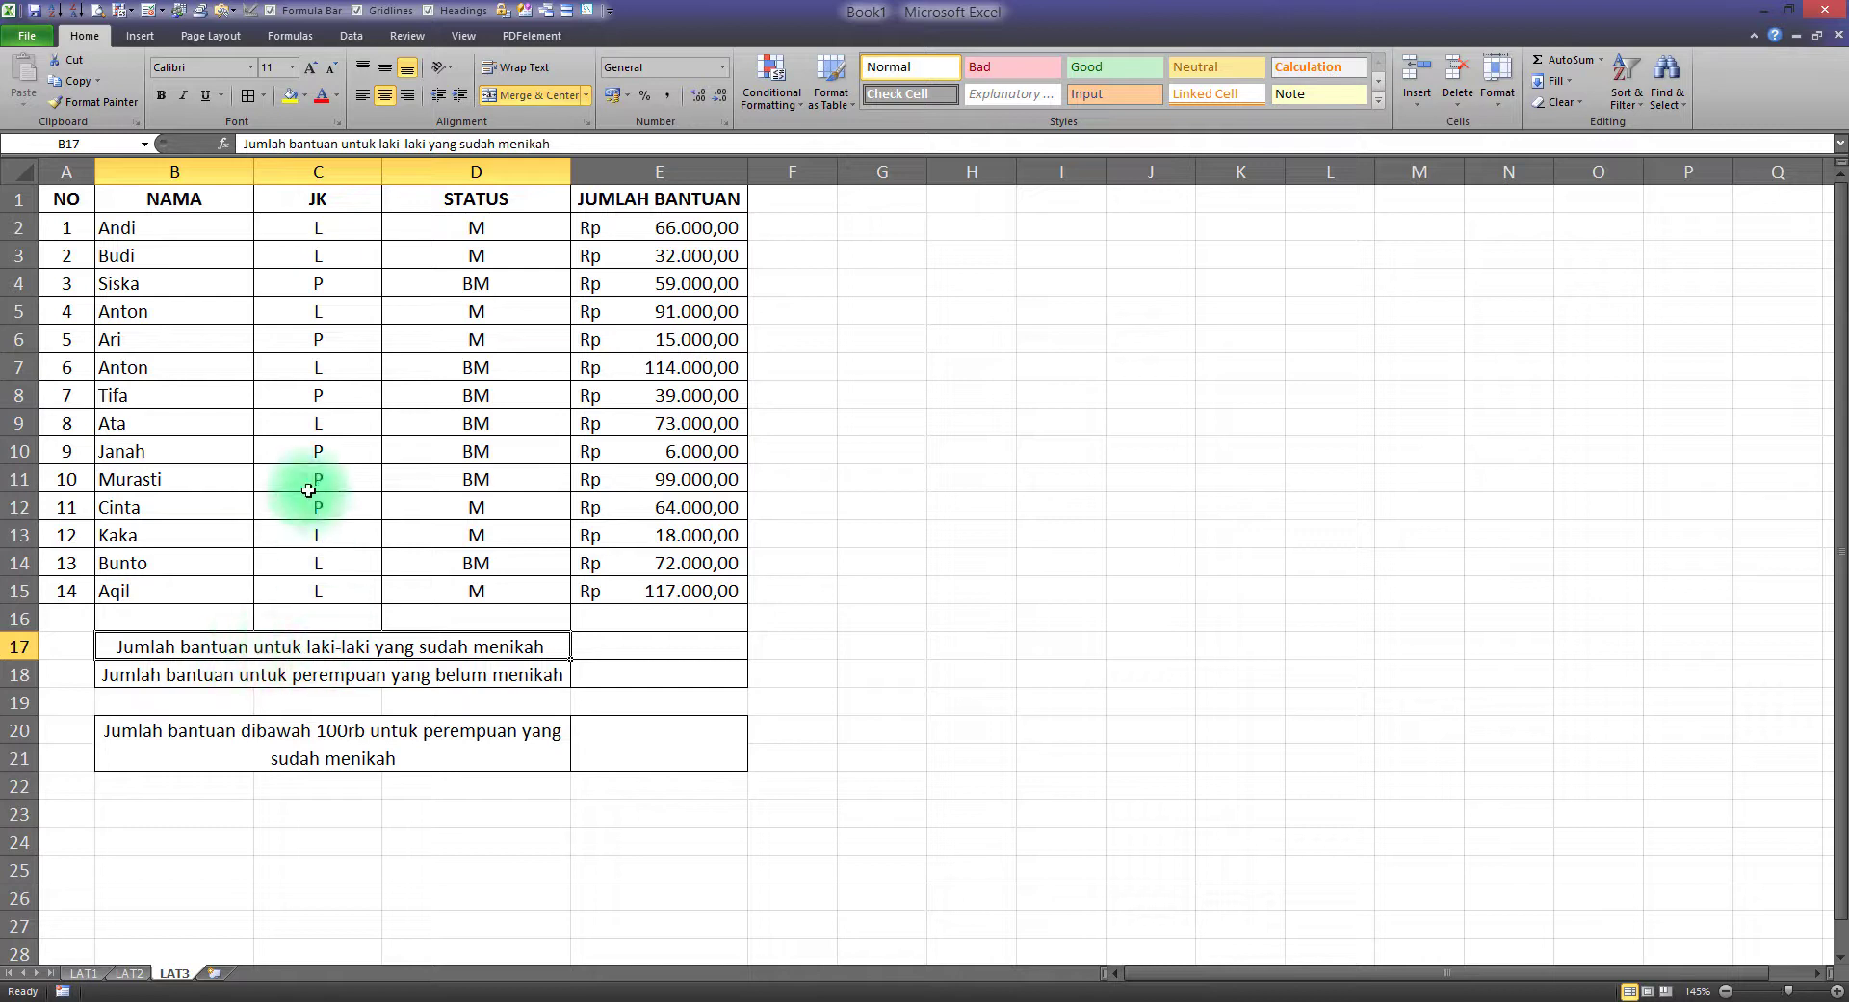
click(321, 309)
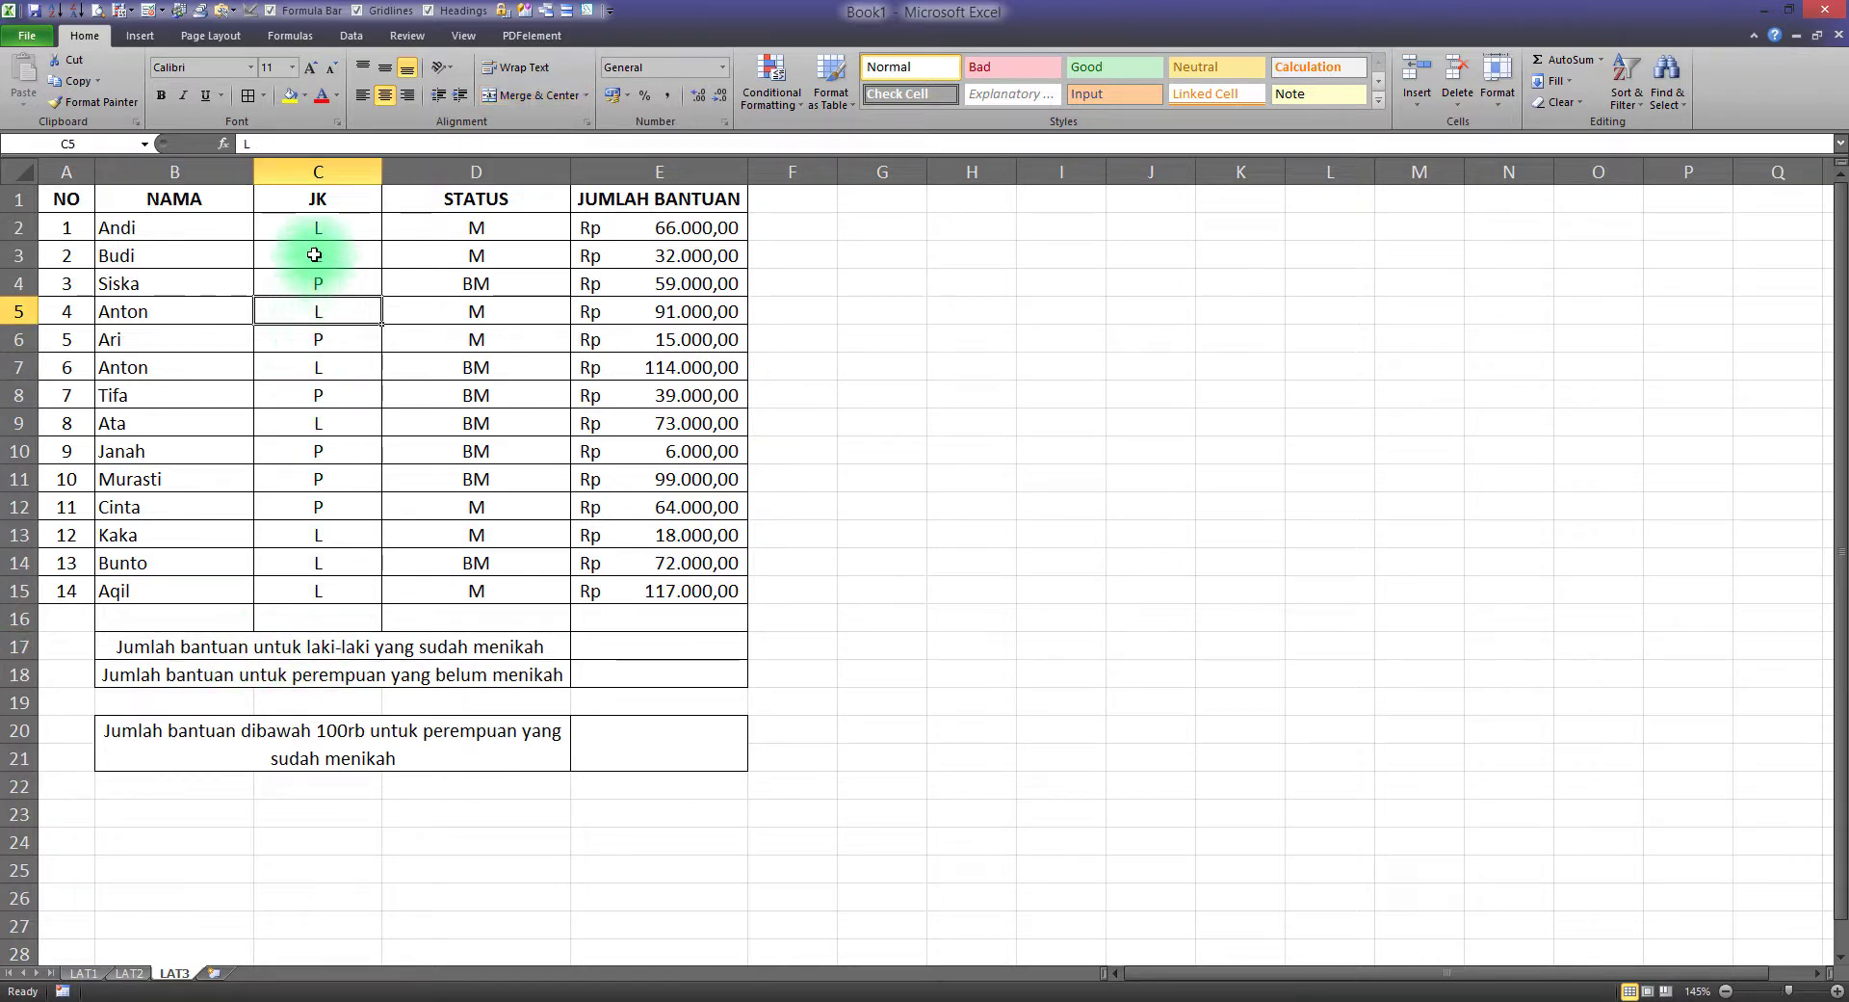
drag(318, 229, 316, 258)
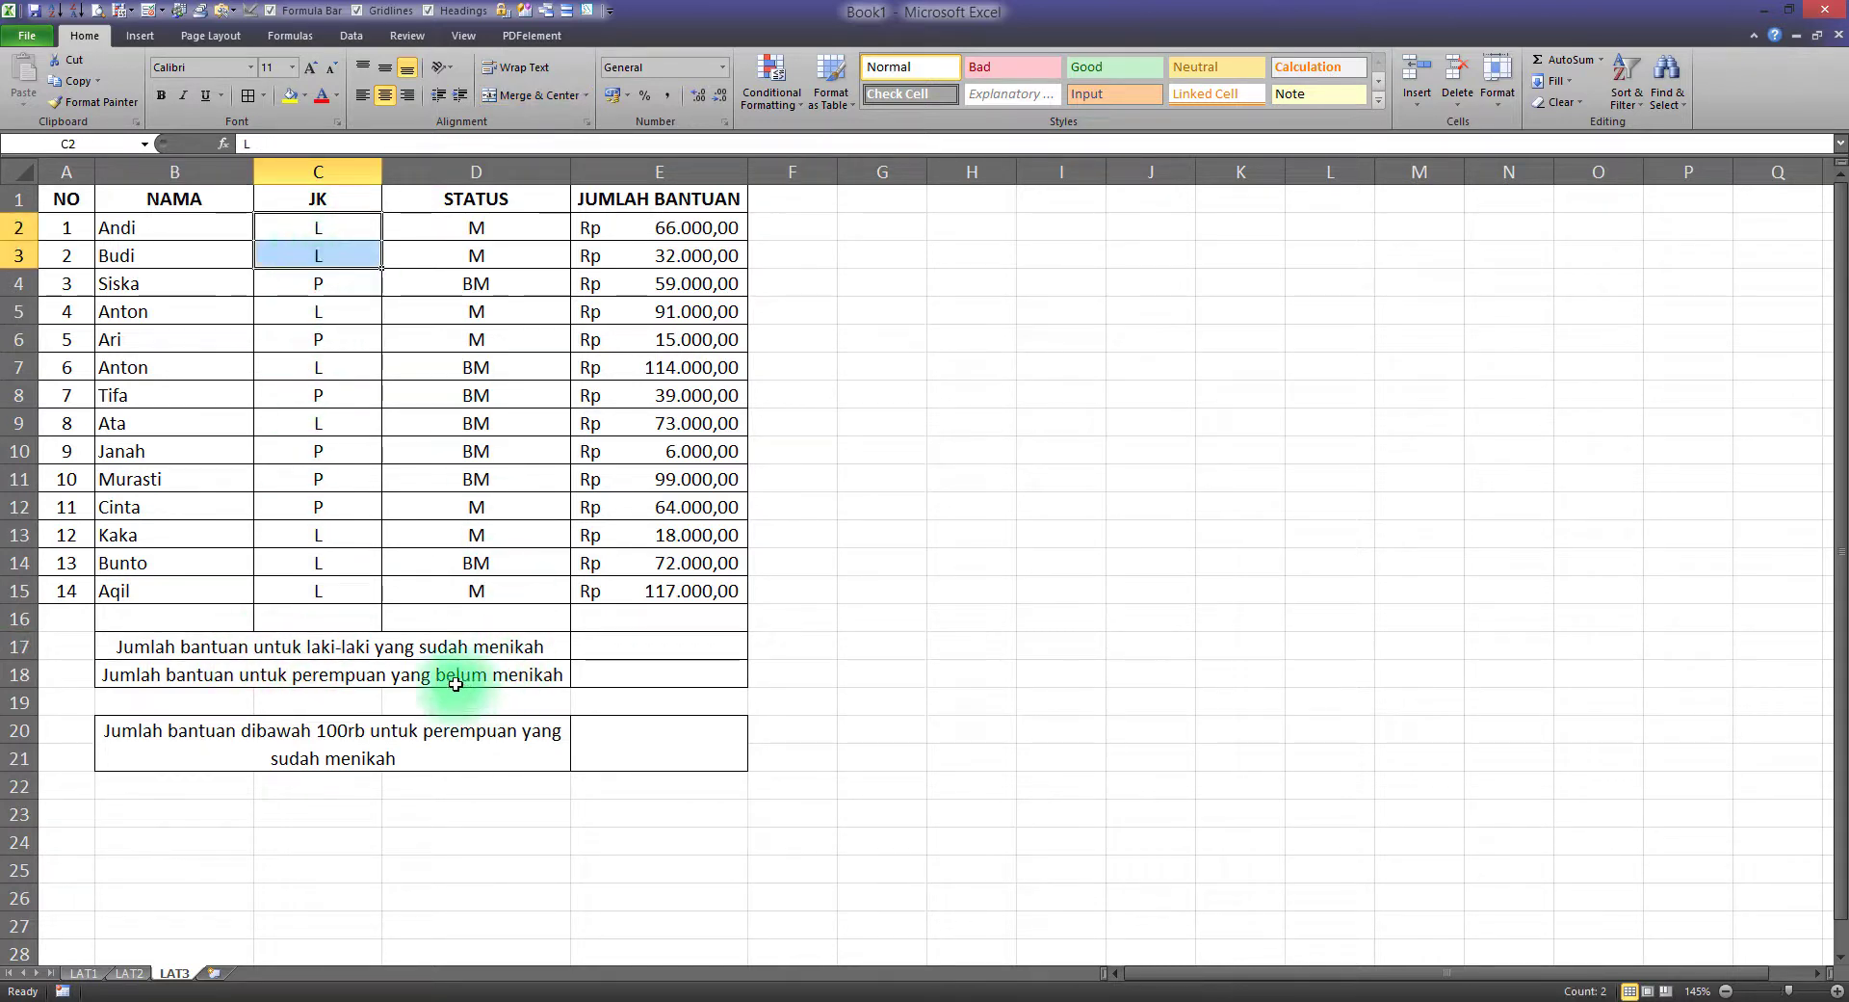
drag(446, 227, 462, 255)
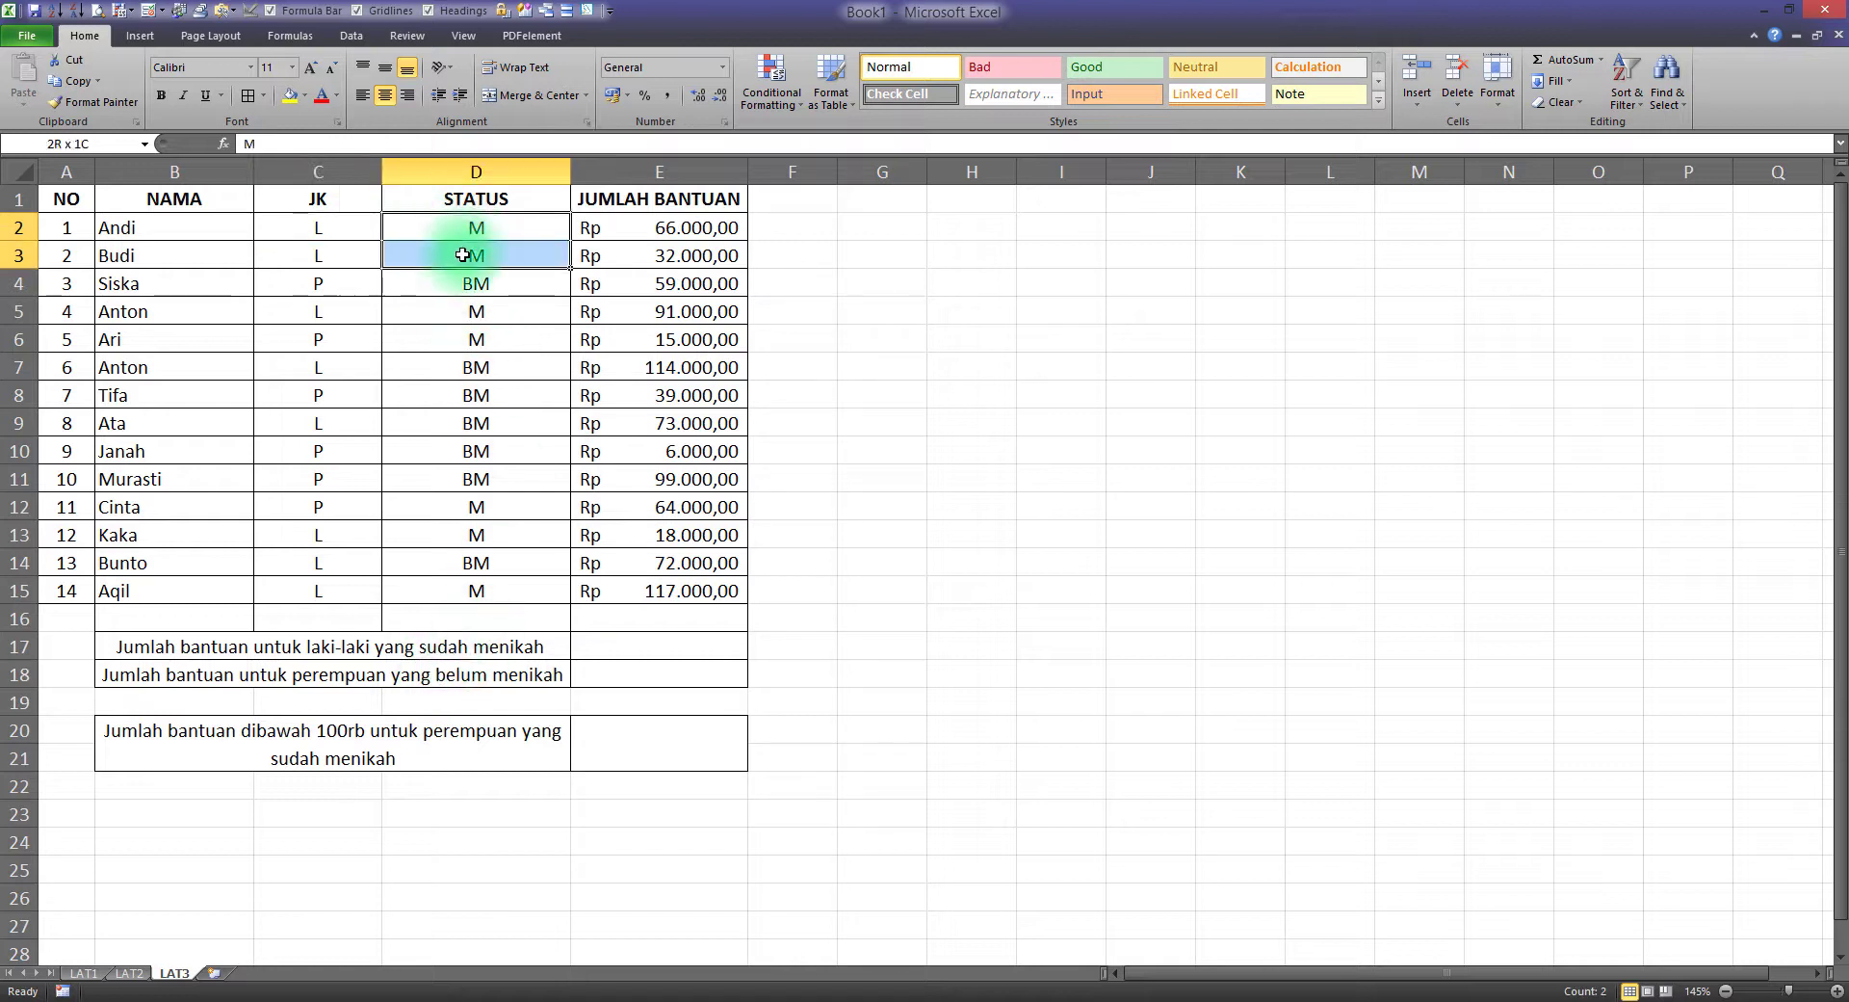
click(347, 235)
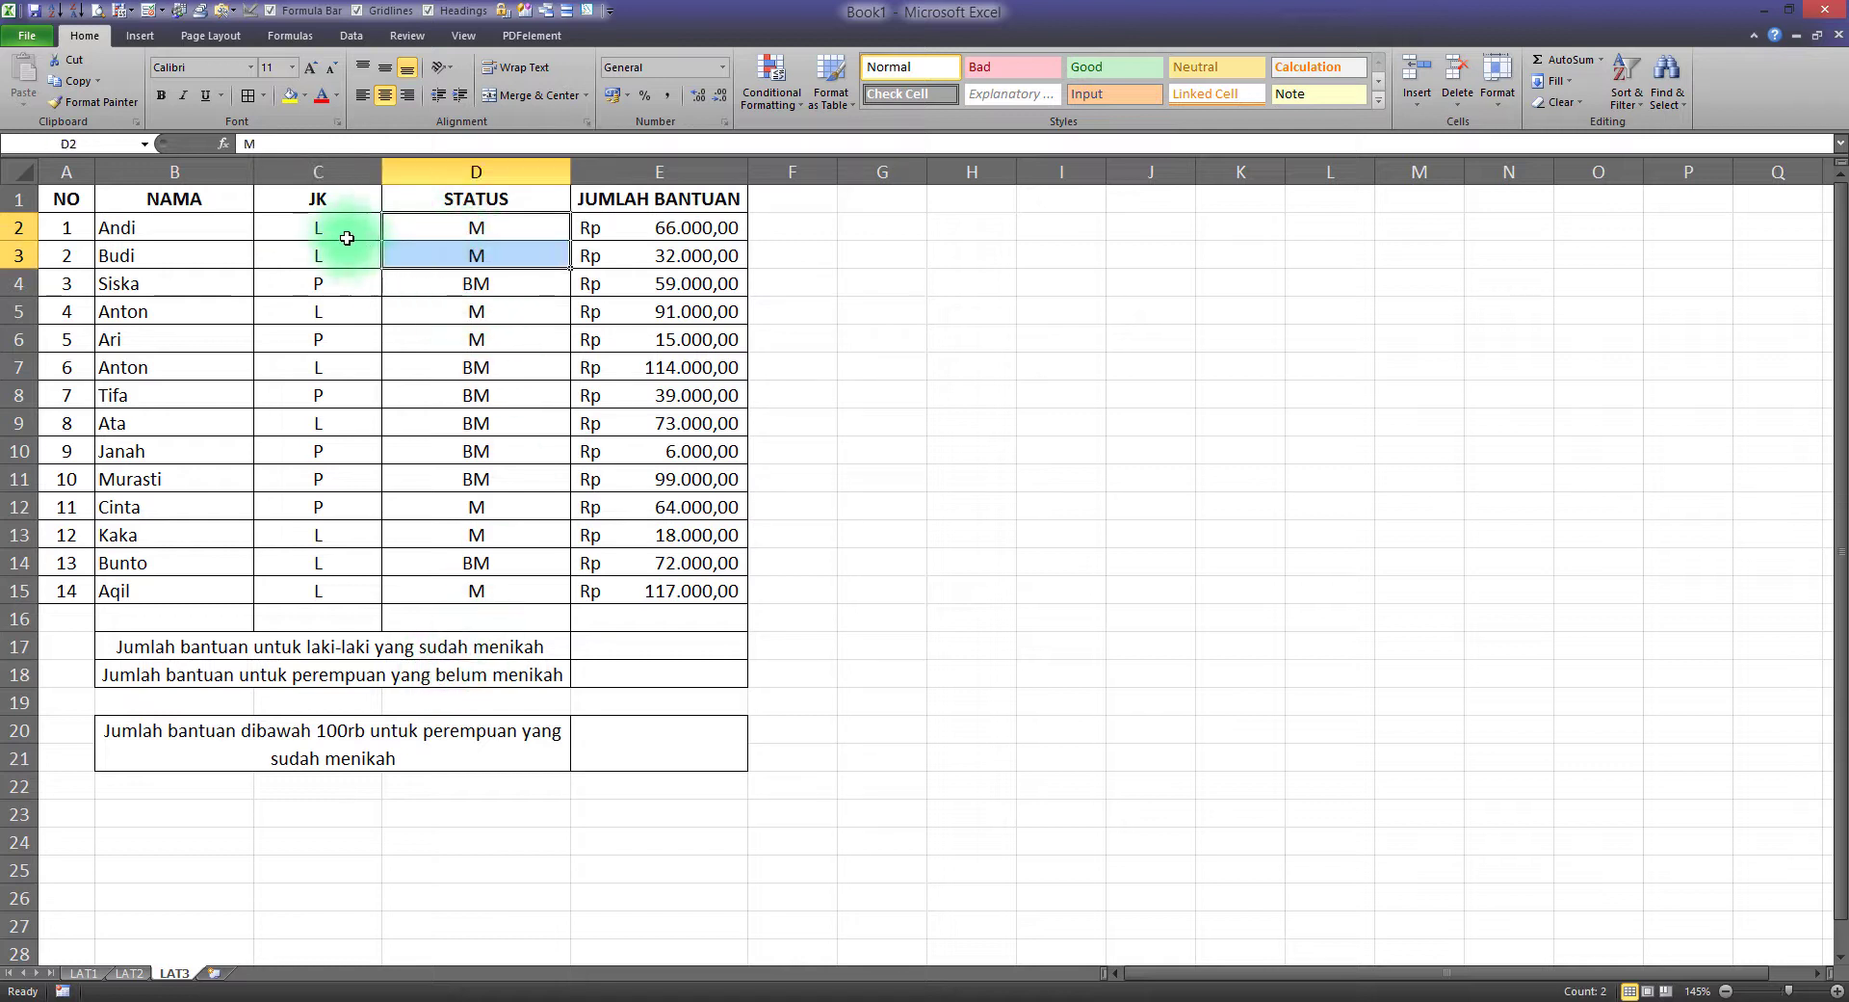
click(473, 231)
click(363, 316)
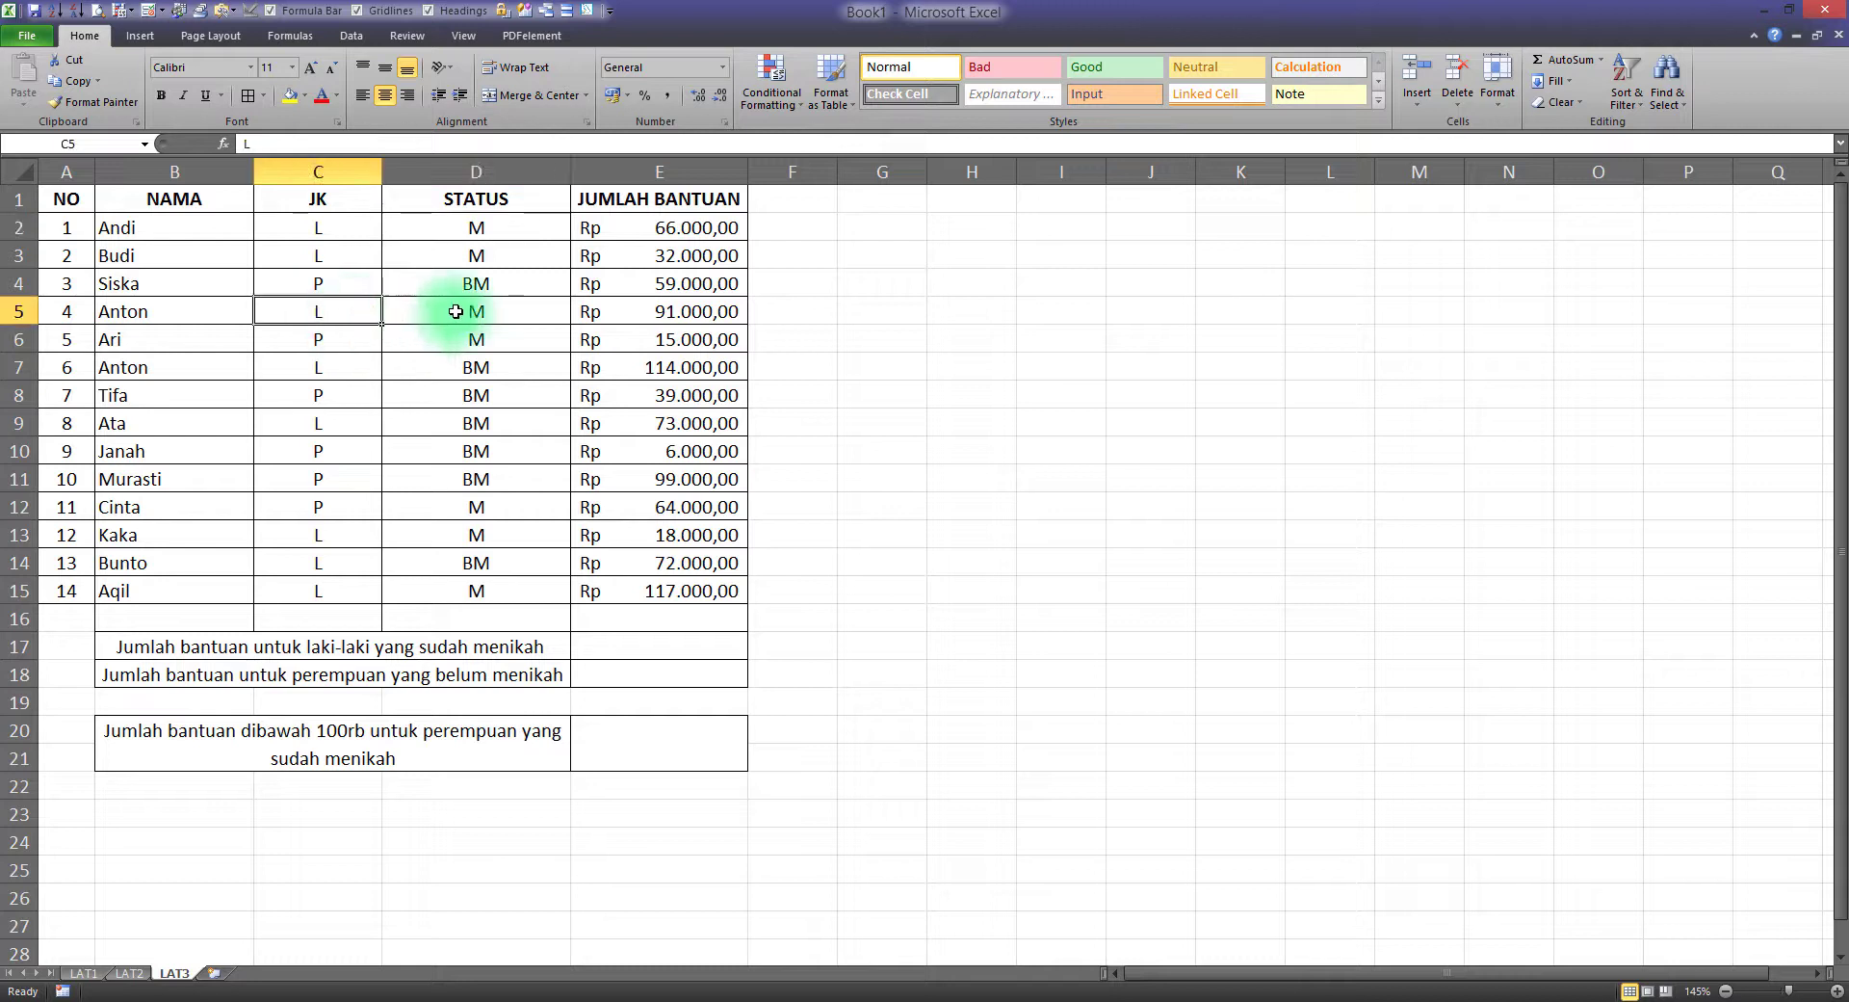
click(466, 310)
click(351, 423)
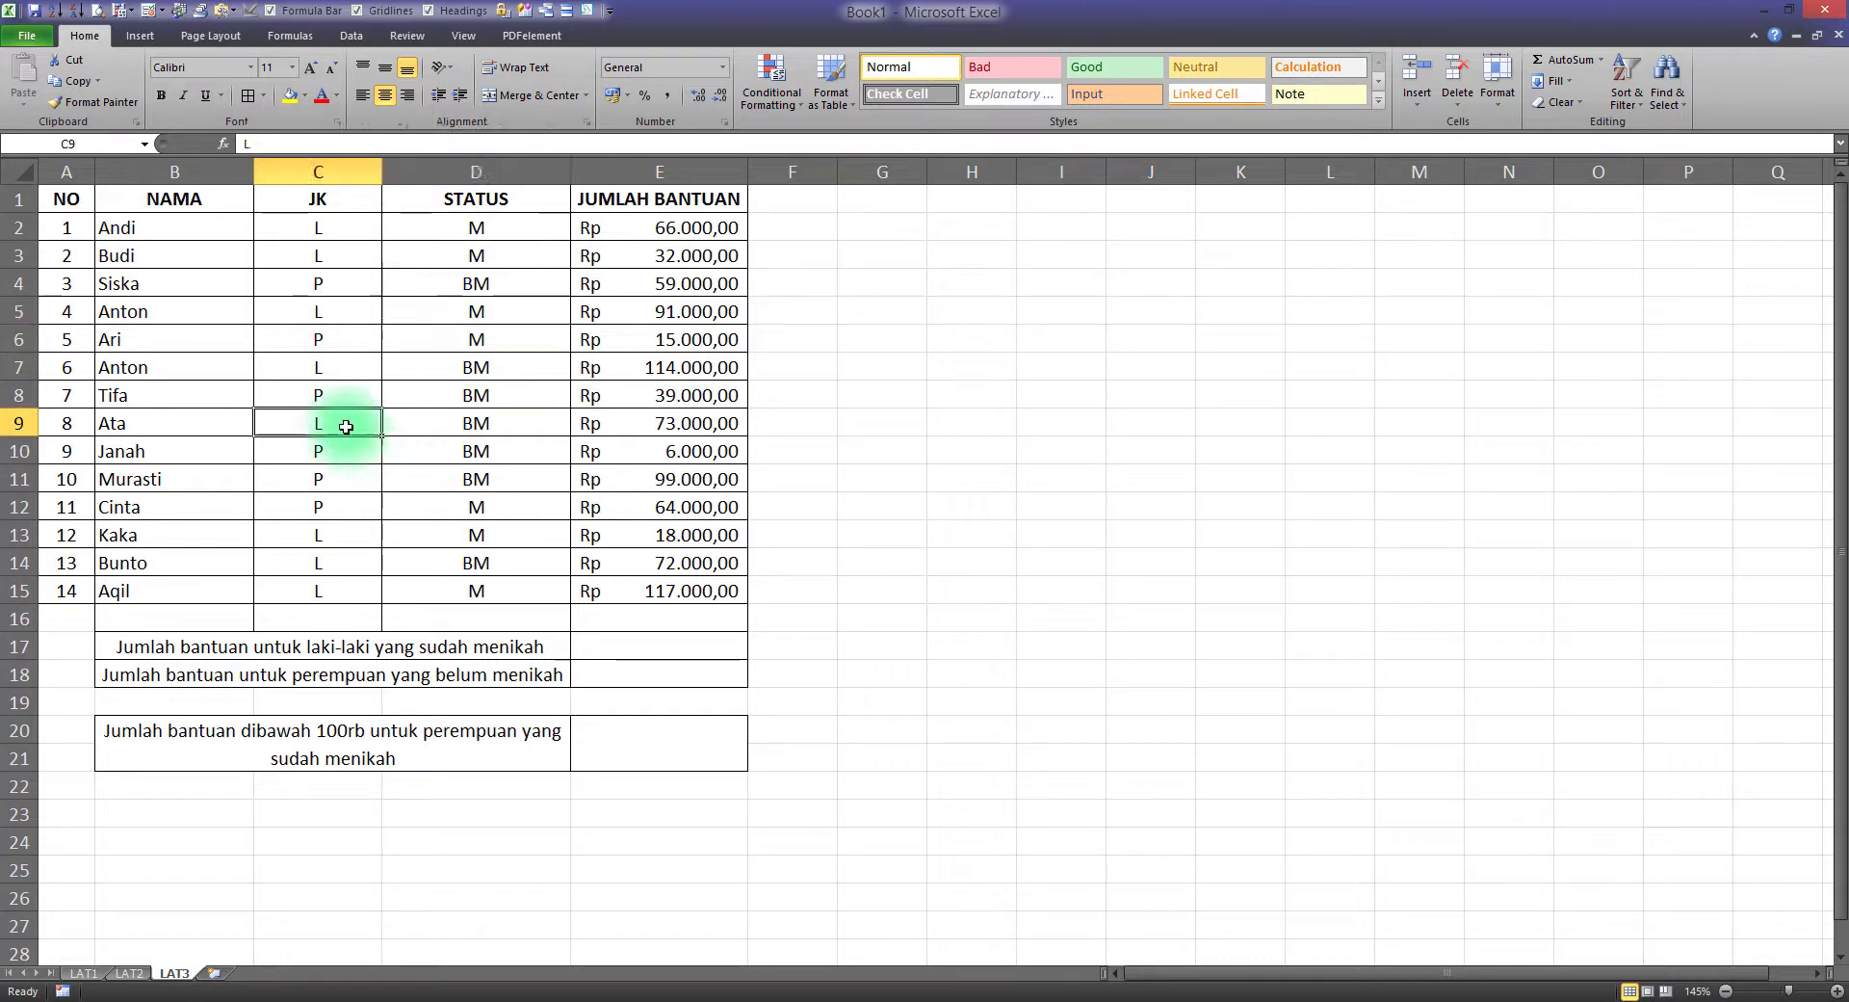
click(475, 423)
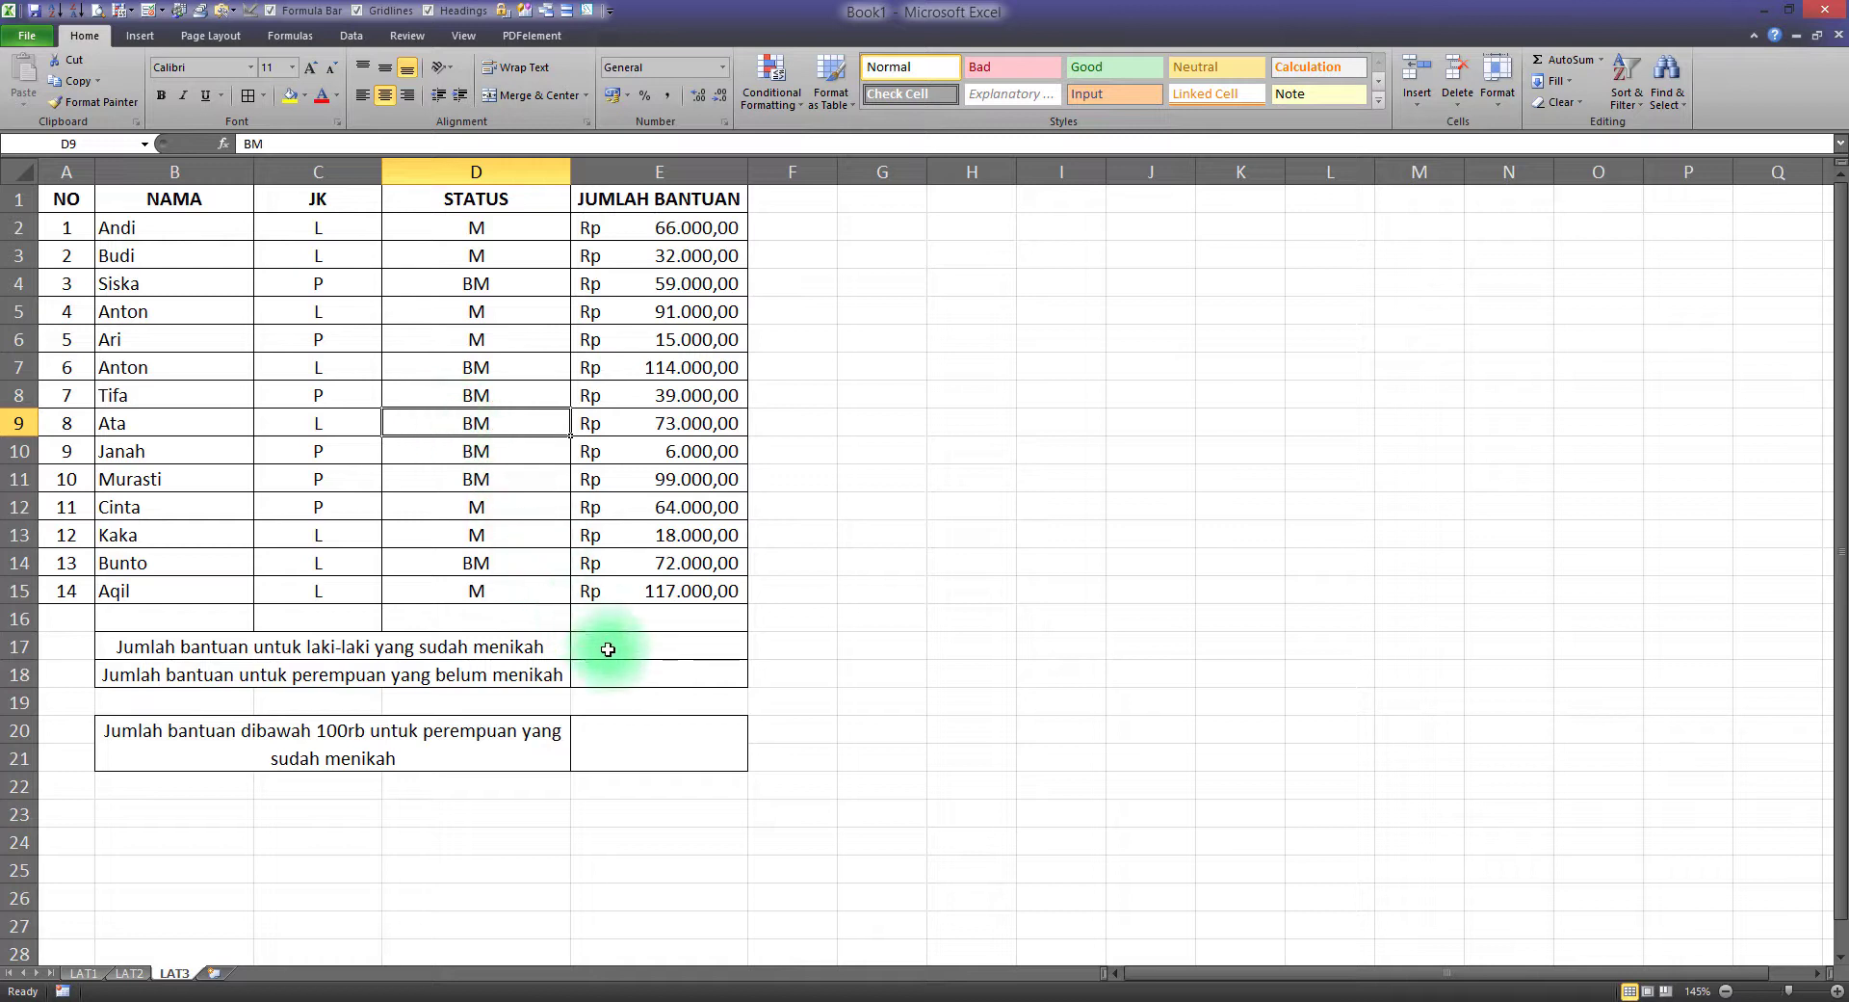
Start a SUMIFS formula in E17 of LAT3 with E2:E15 as the sum range
click(621, 648)
text(=sumifs)
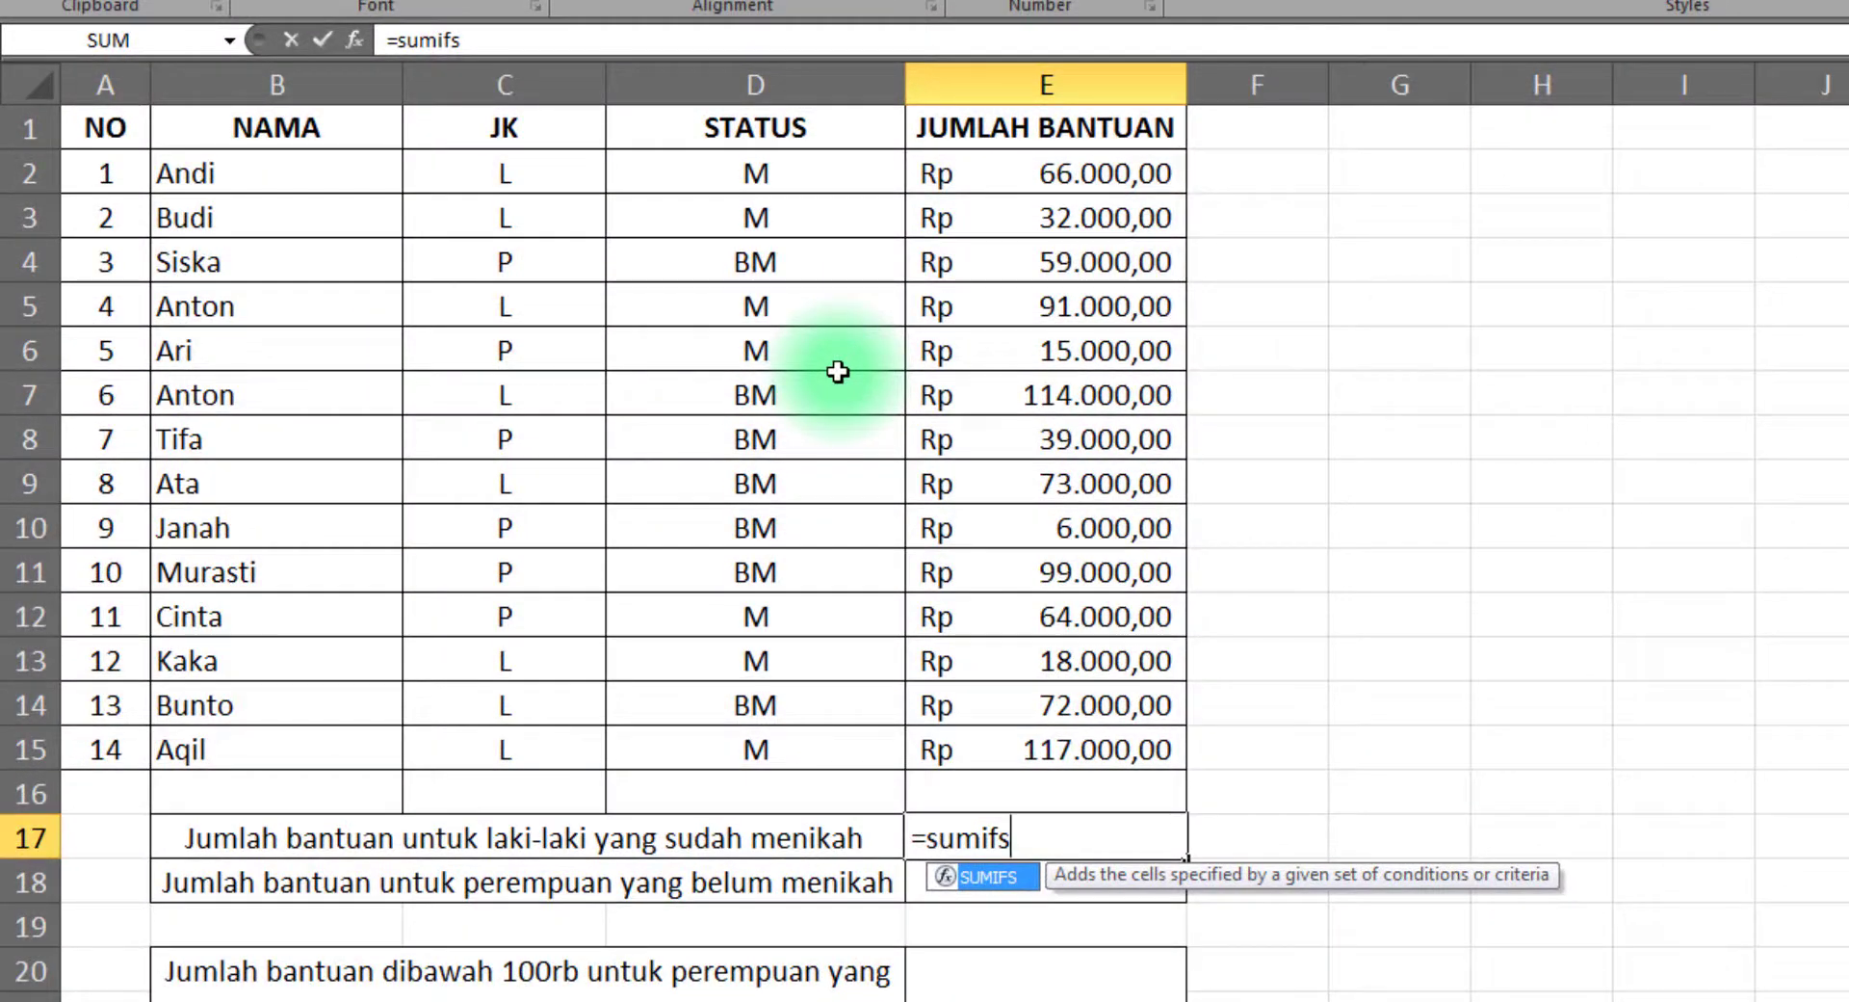
text(()
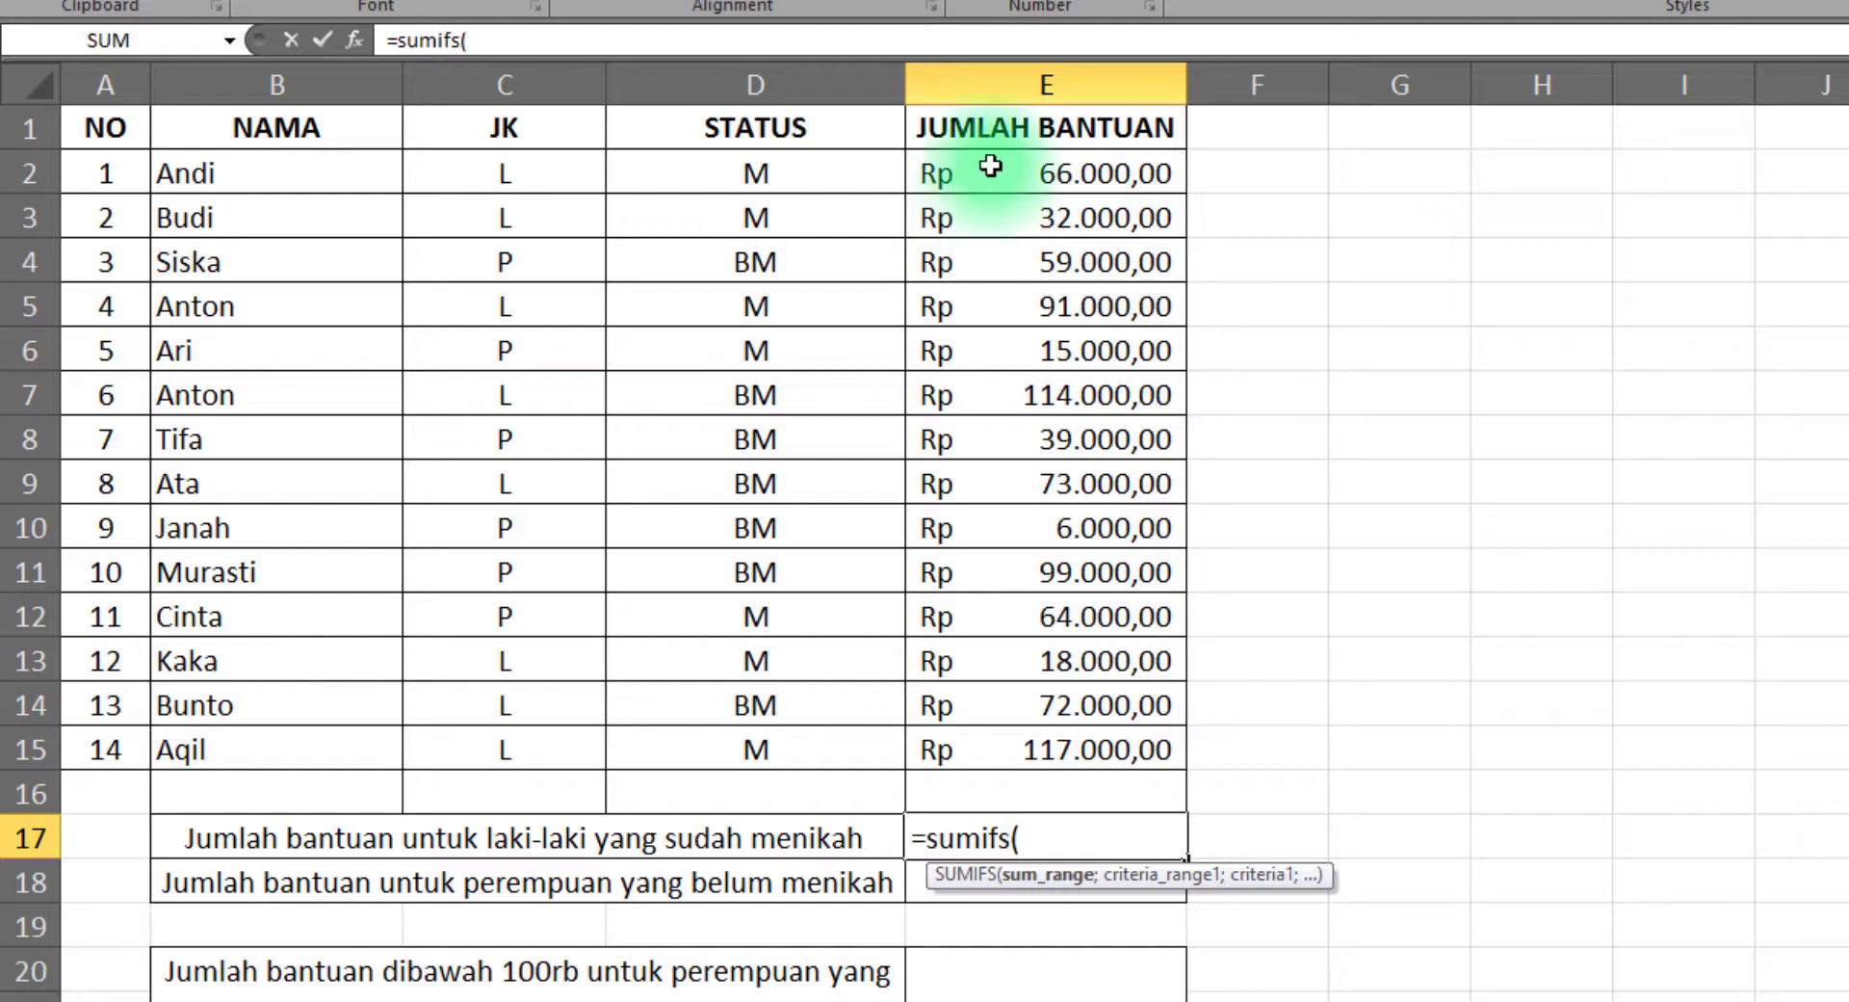
drag(941, 154, 1049, 737)
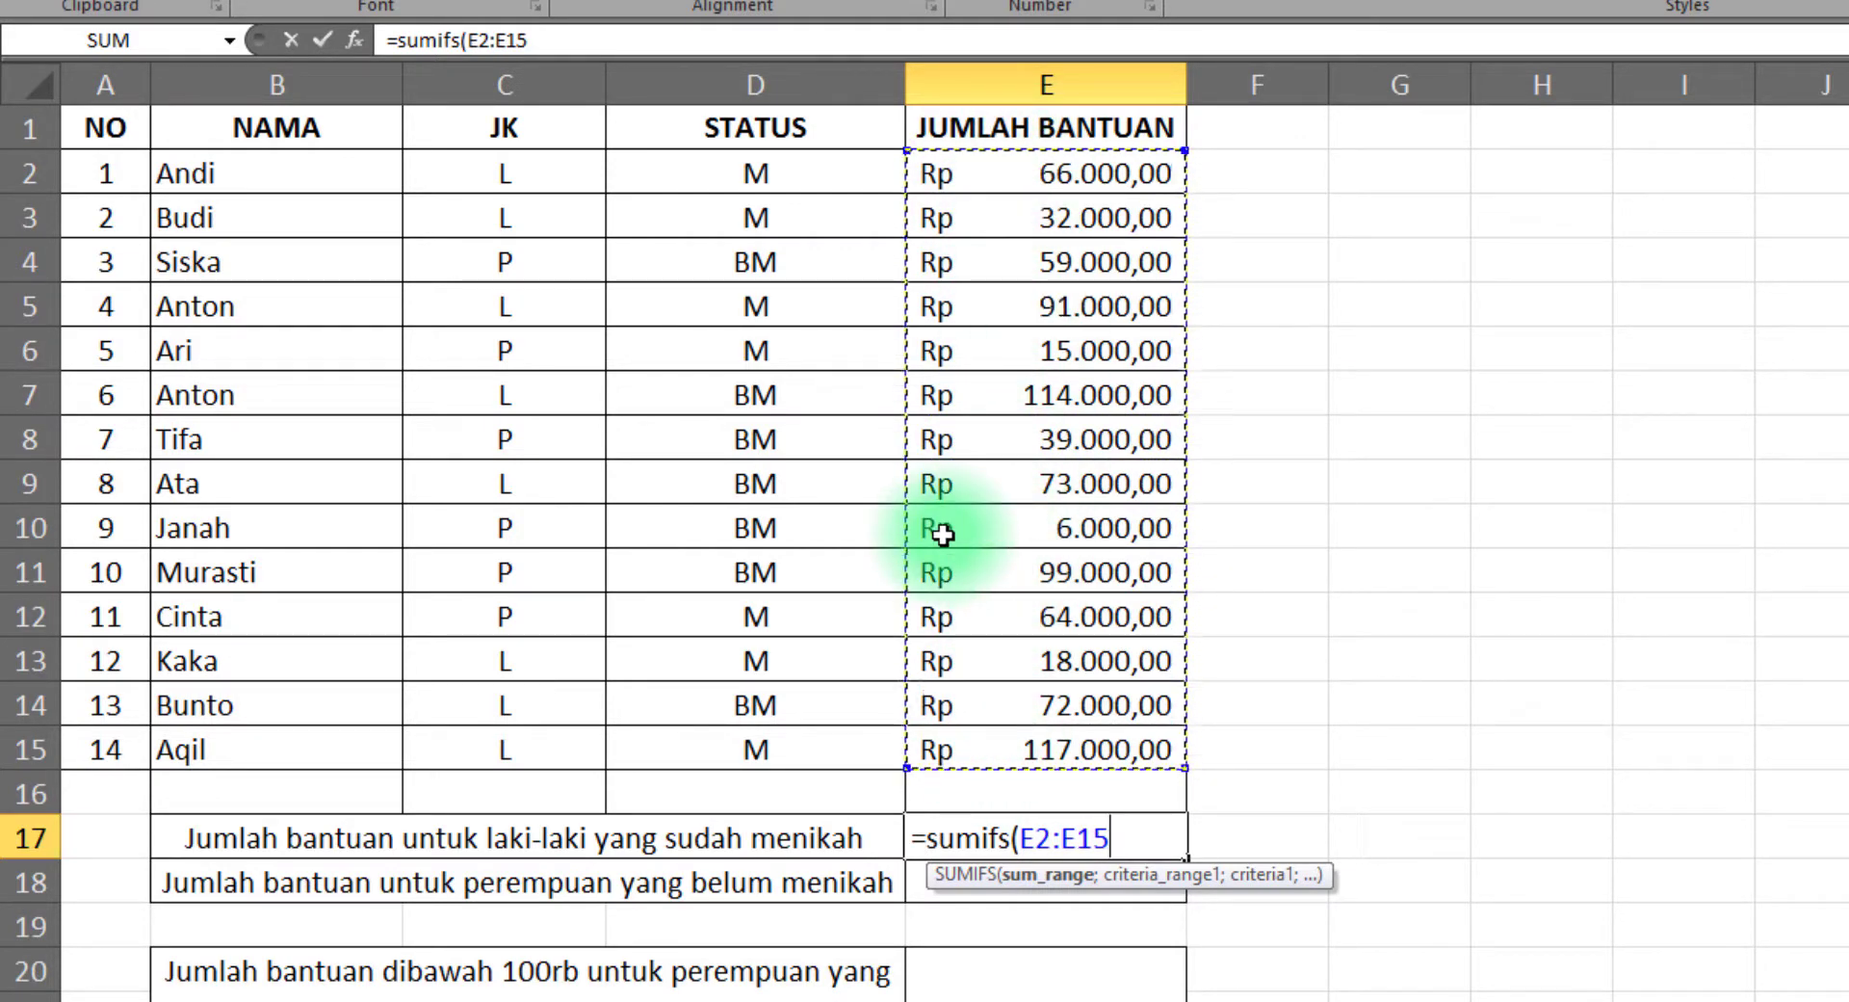
text(;)
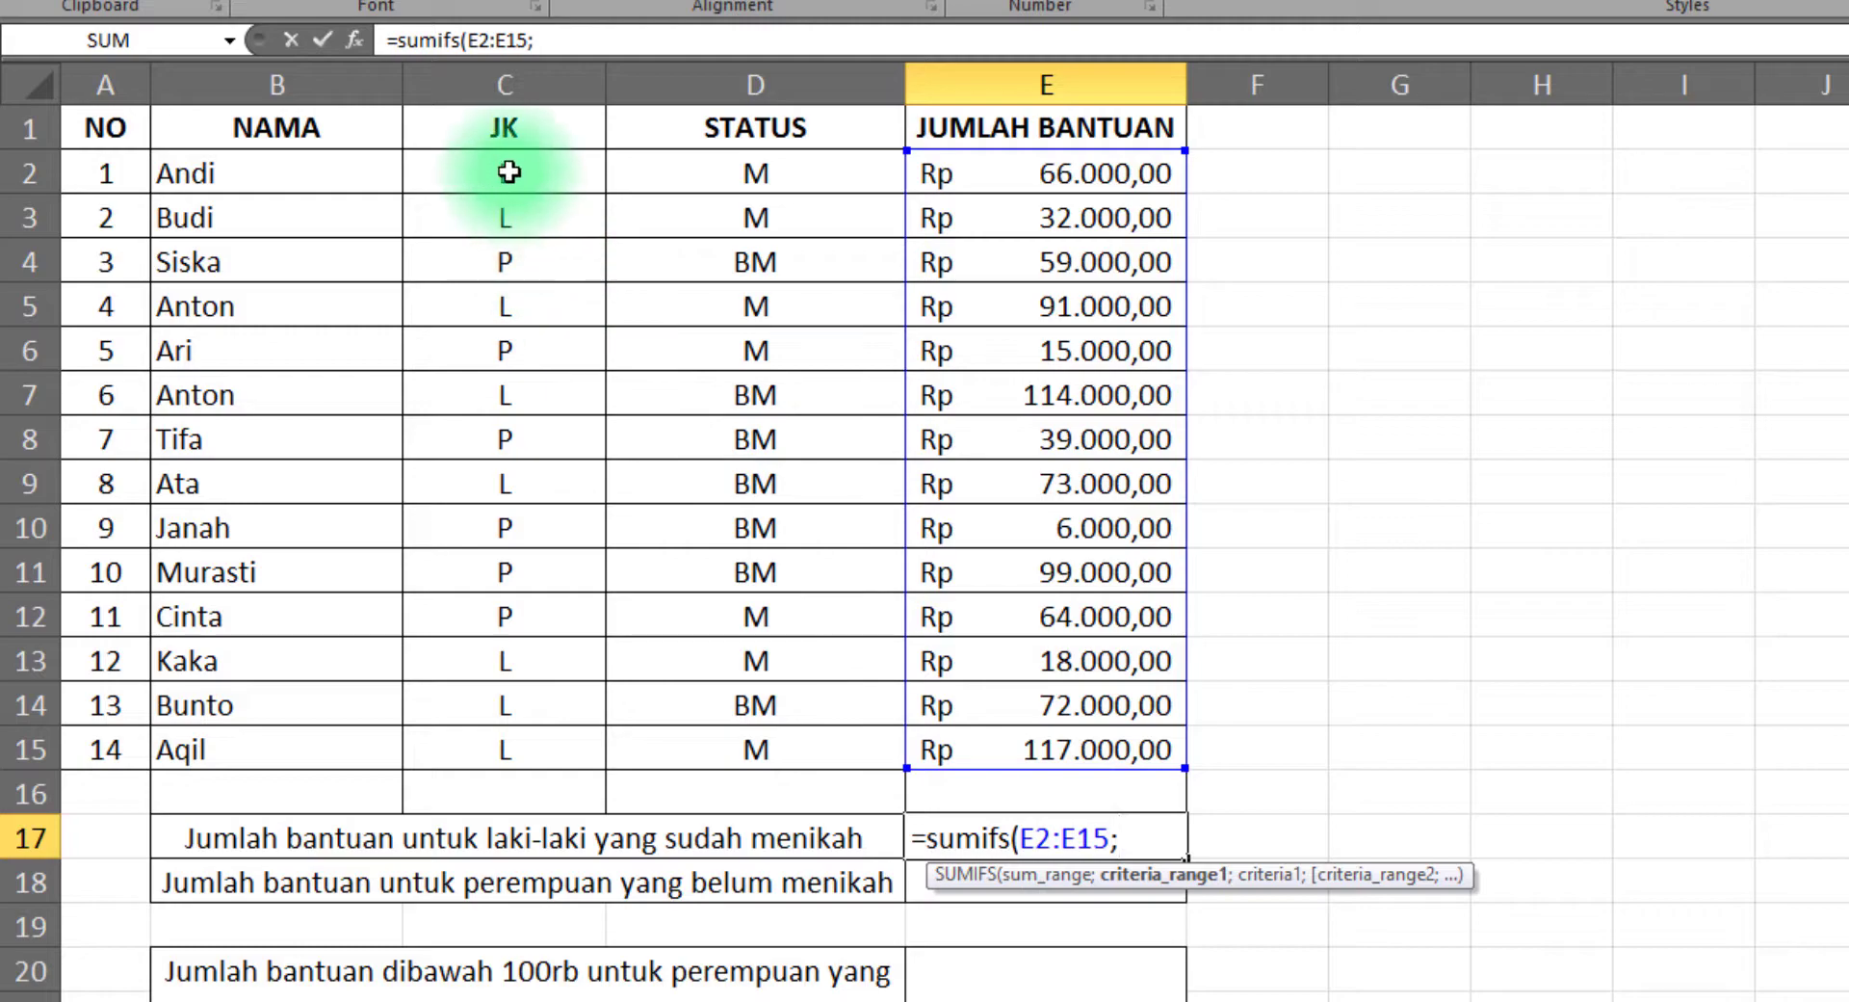
Complete the SUMIFS formula in E17 with criteria range C2:C15 matching "=L" and criteria range D2:D15 matching "=M"
drag(511, 174, 511, 749)
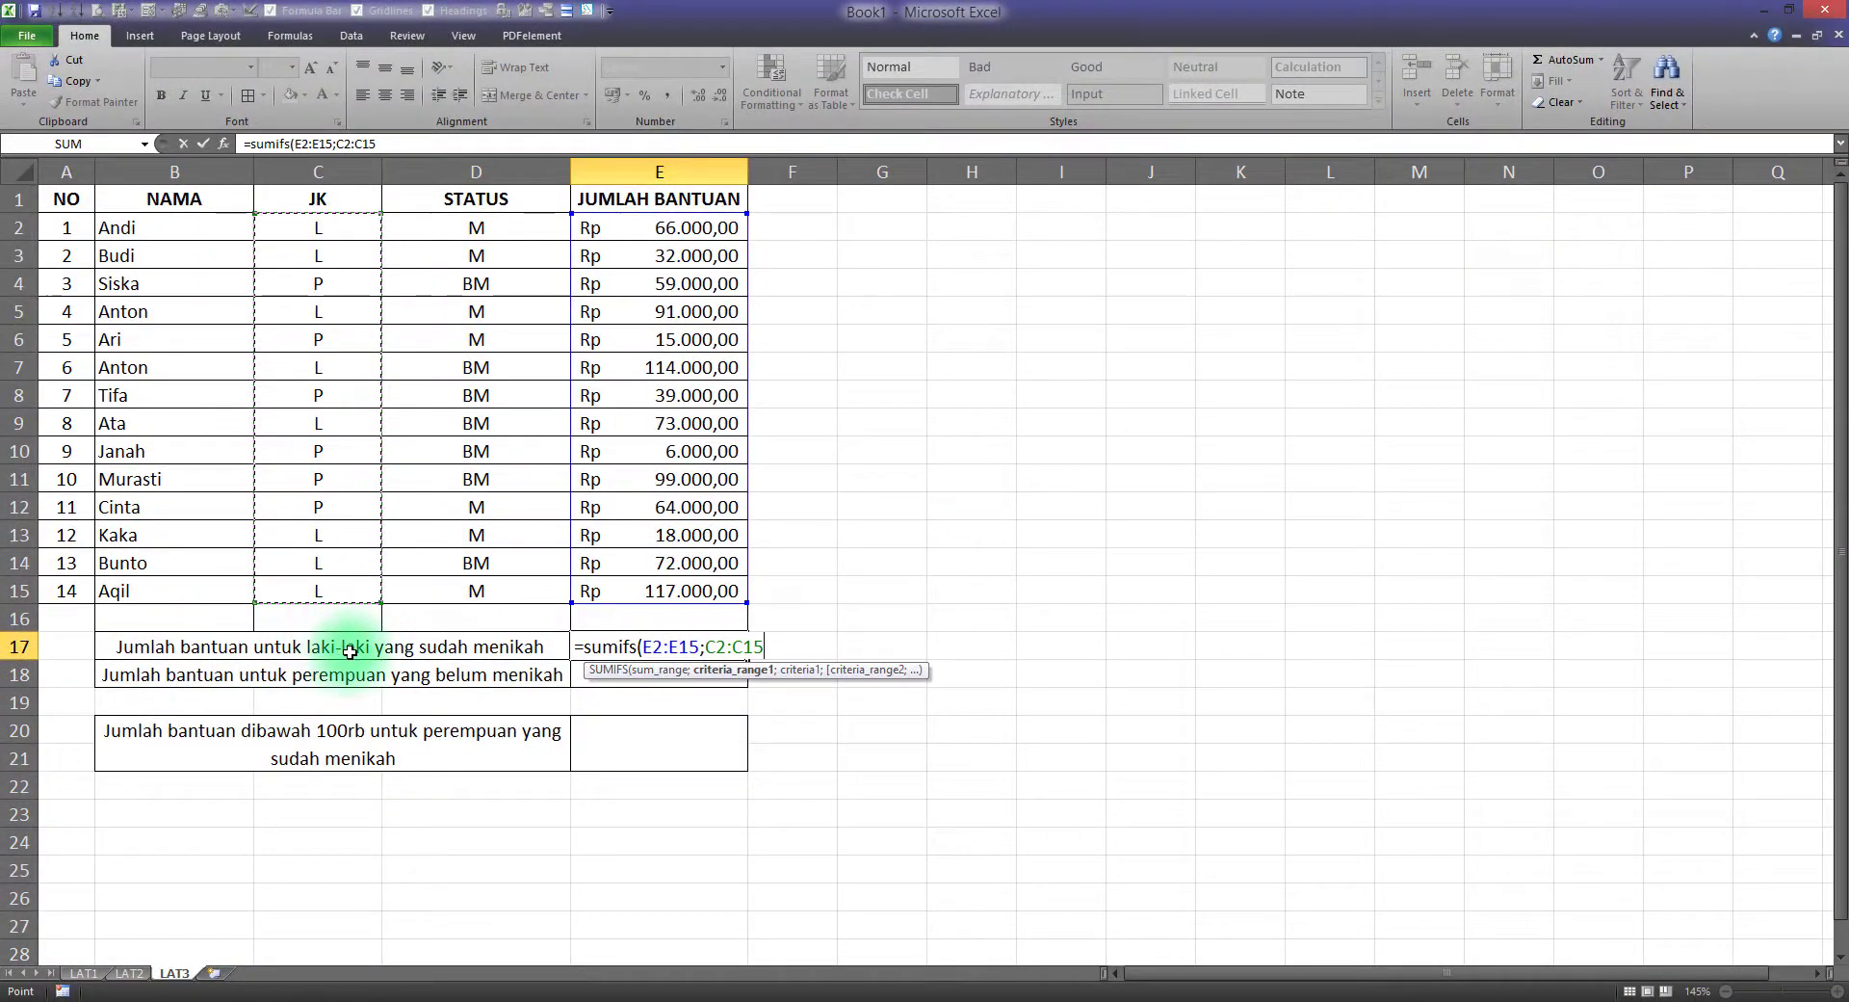
drag(332, 225, 320, 589)
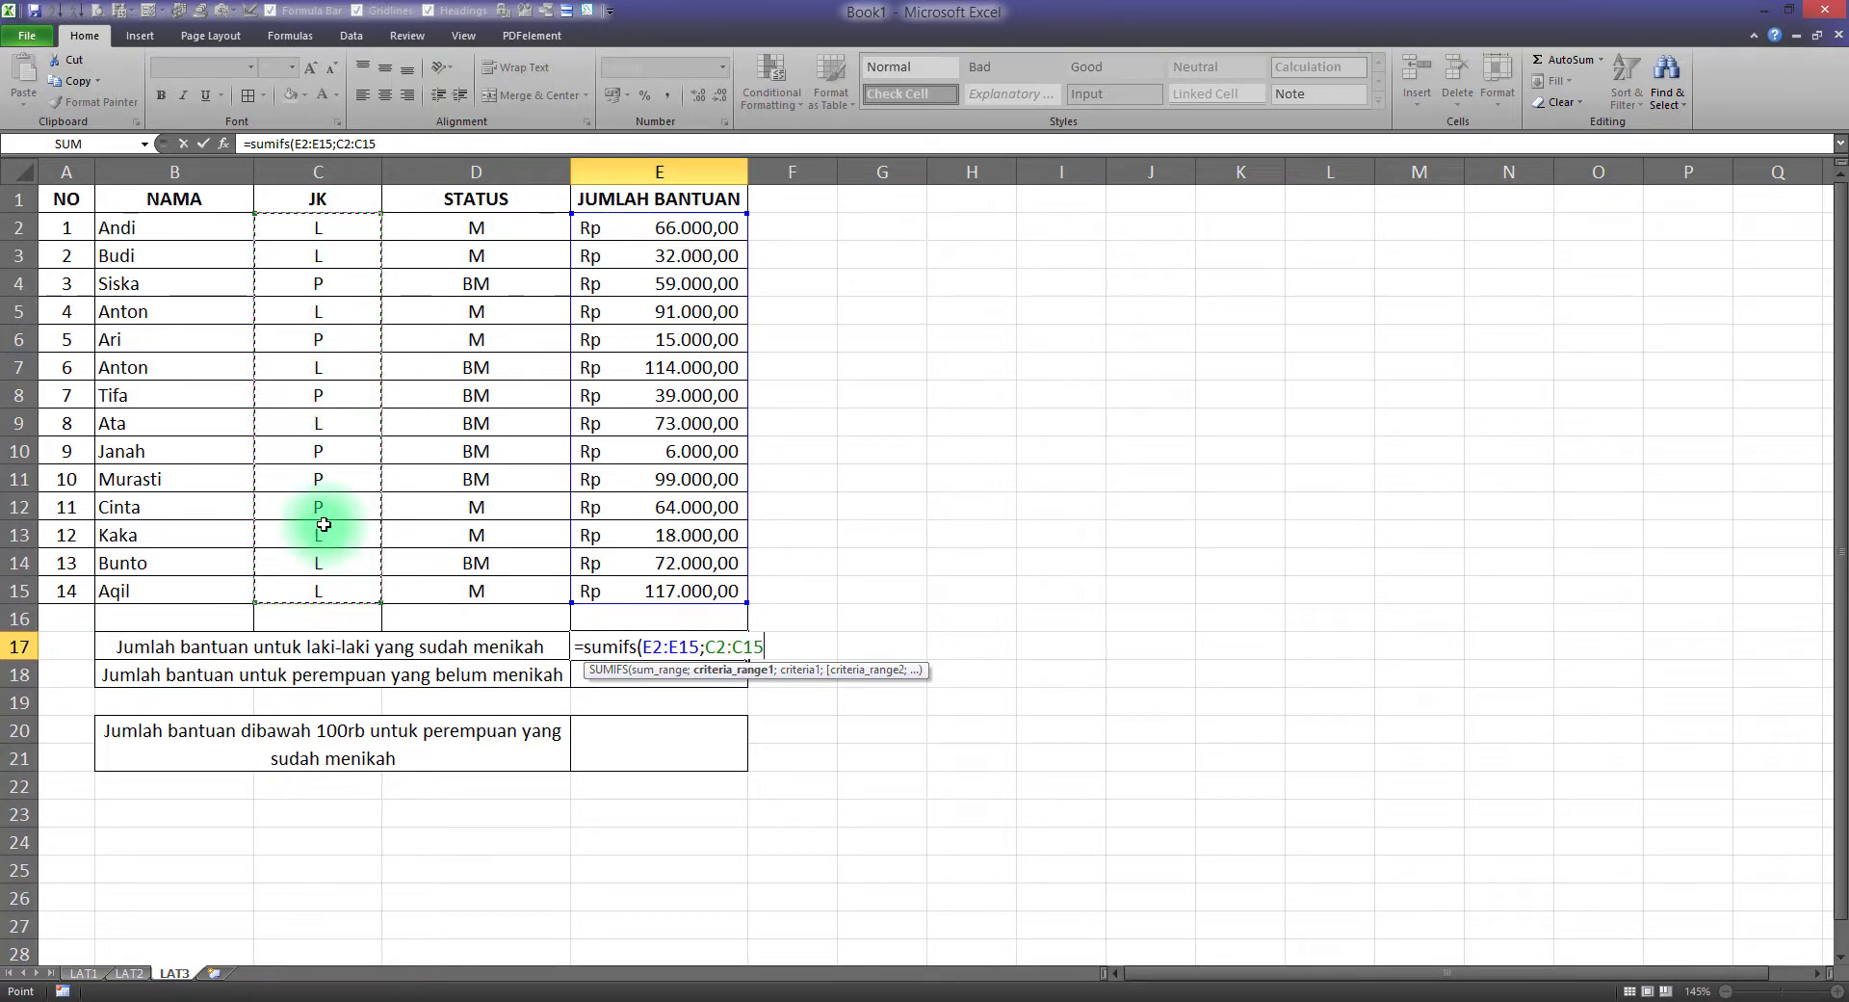
text(;"=L)
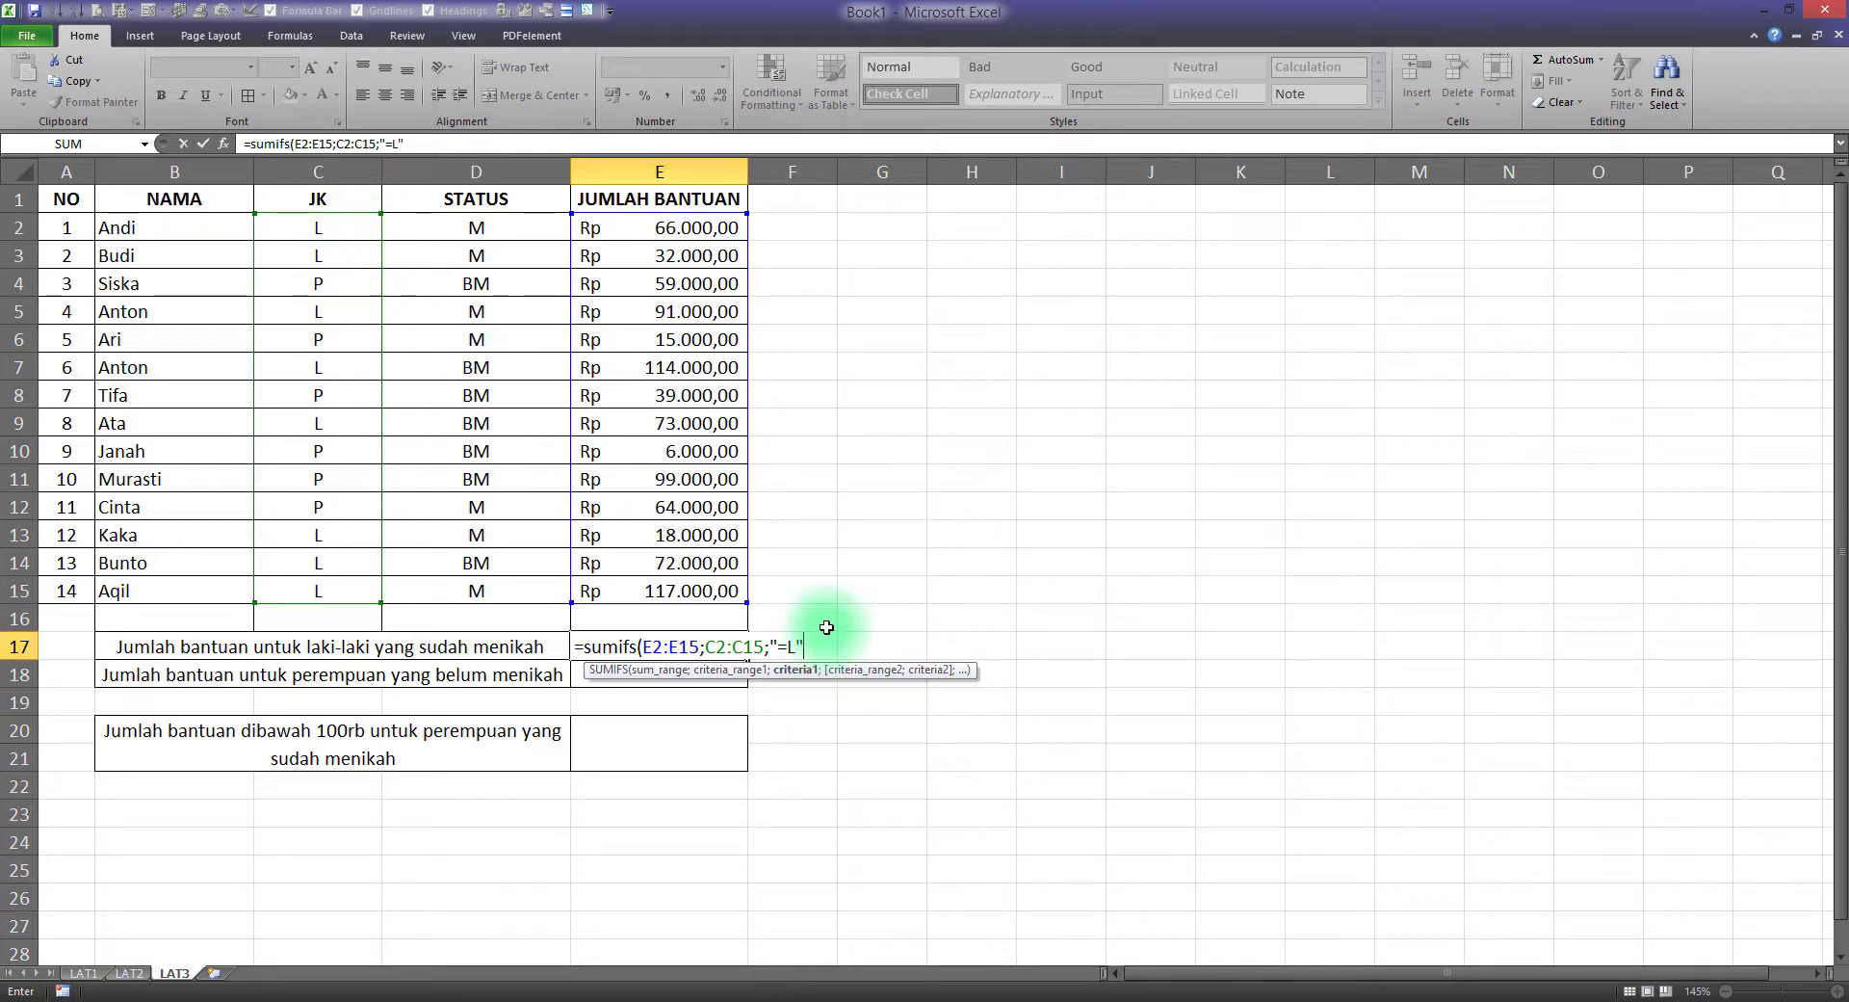
text(;)
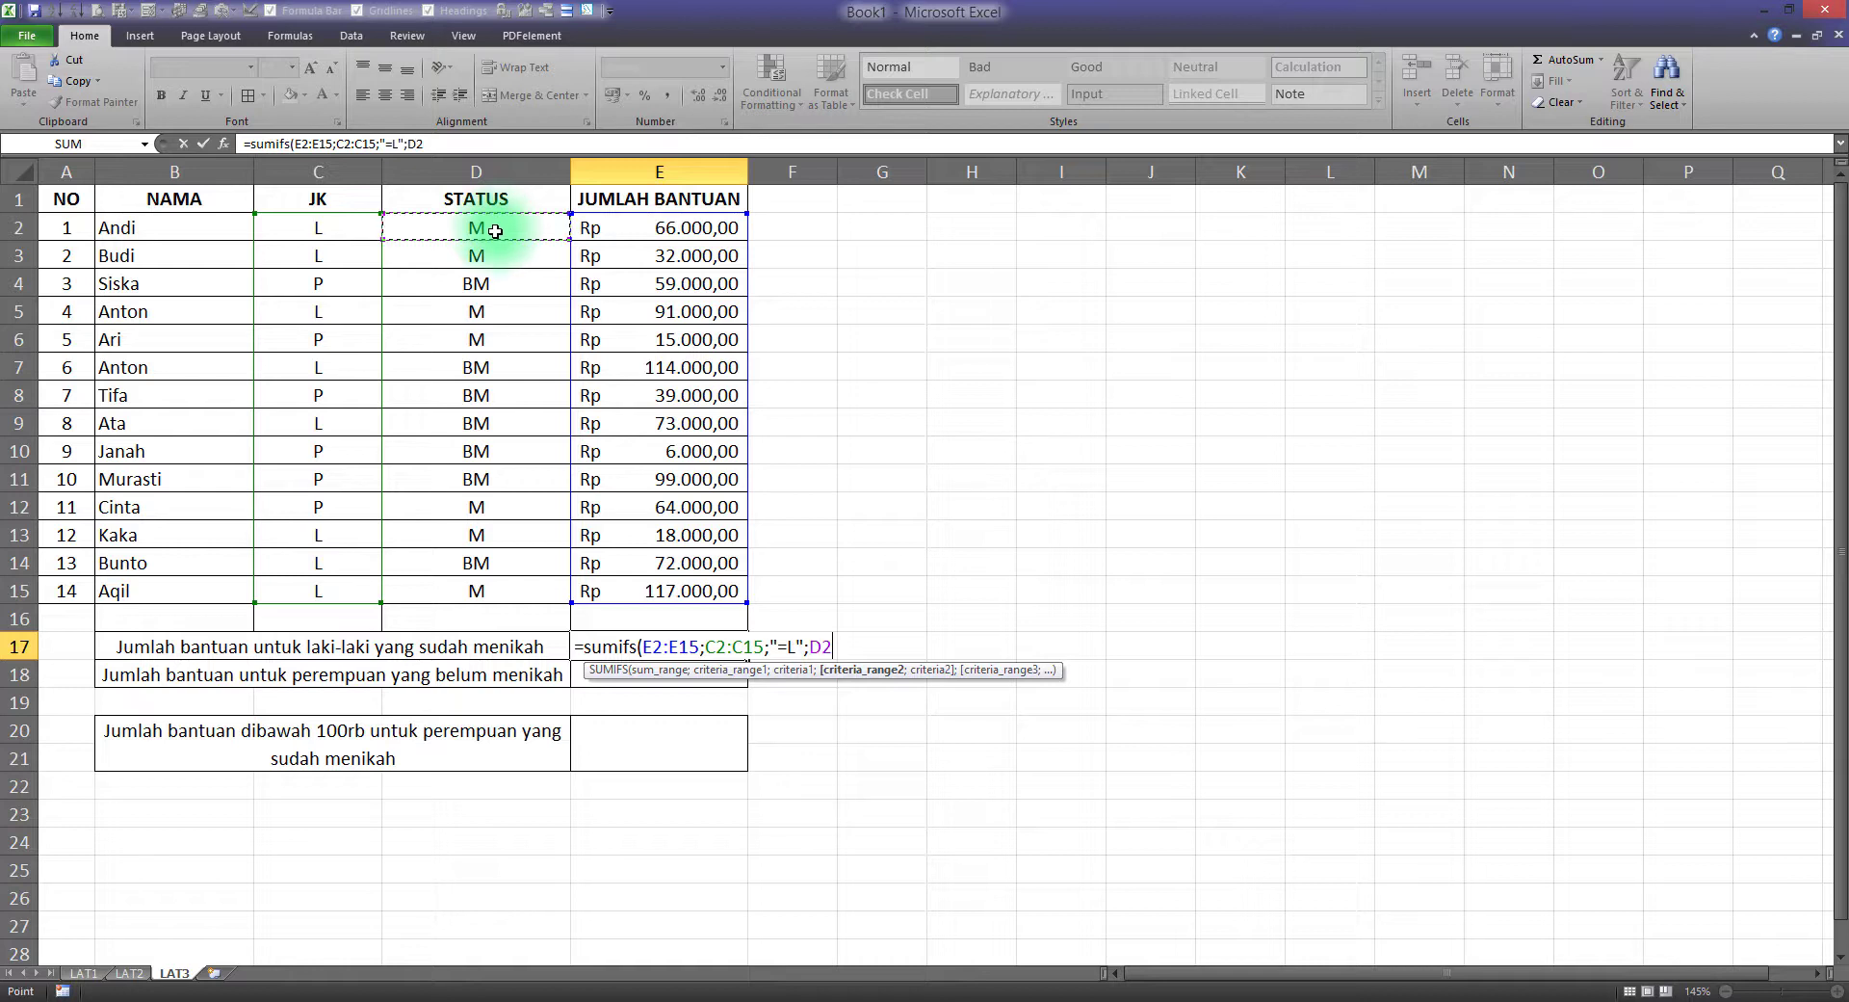
drag(495, 231, 503, 585)
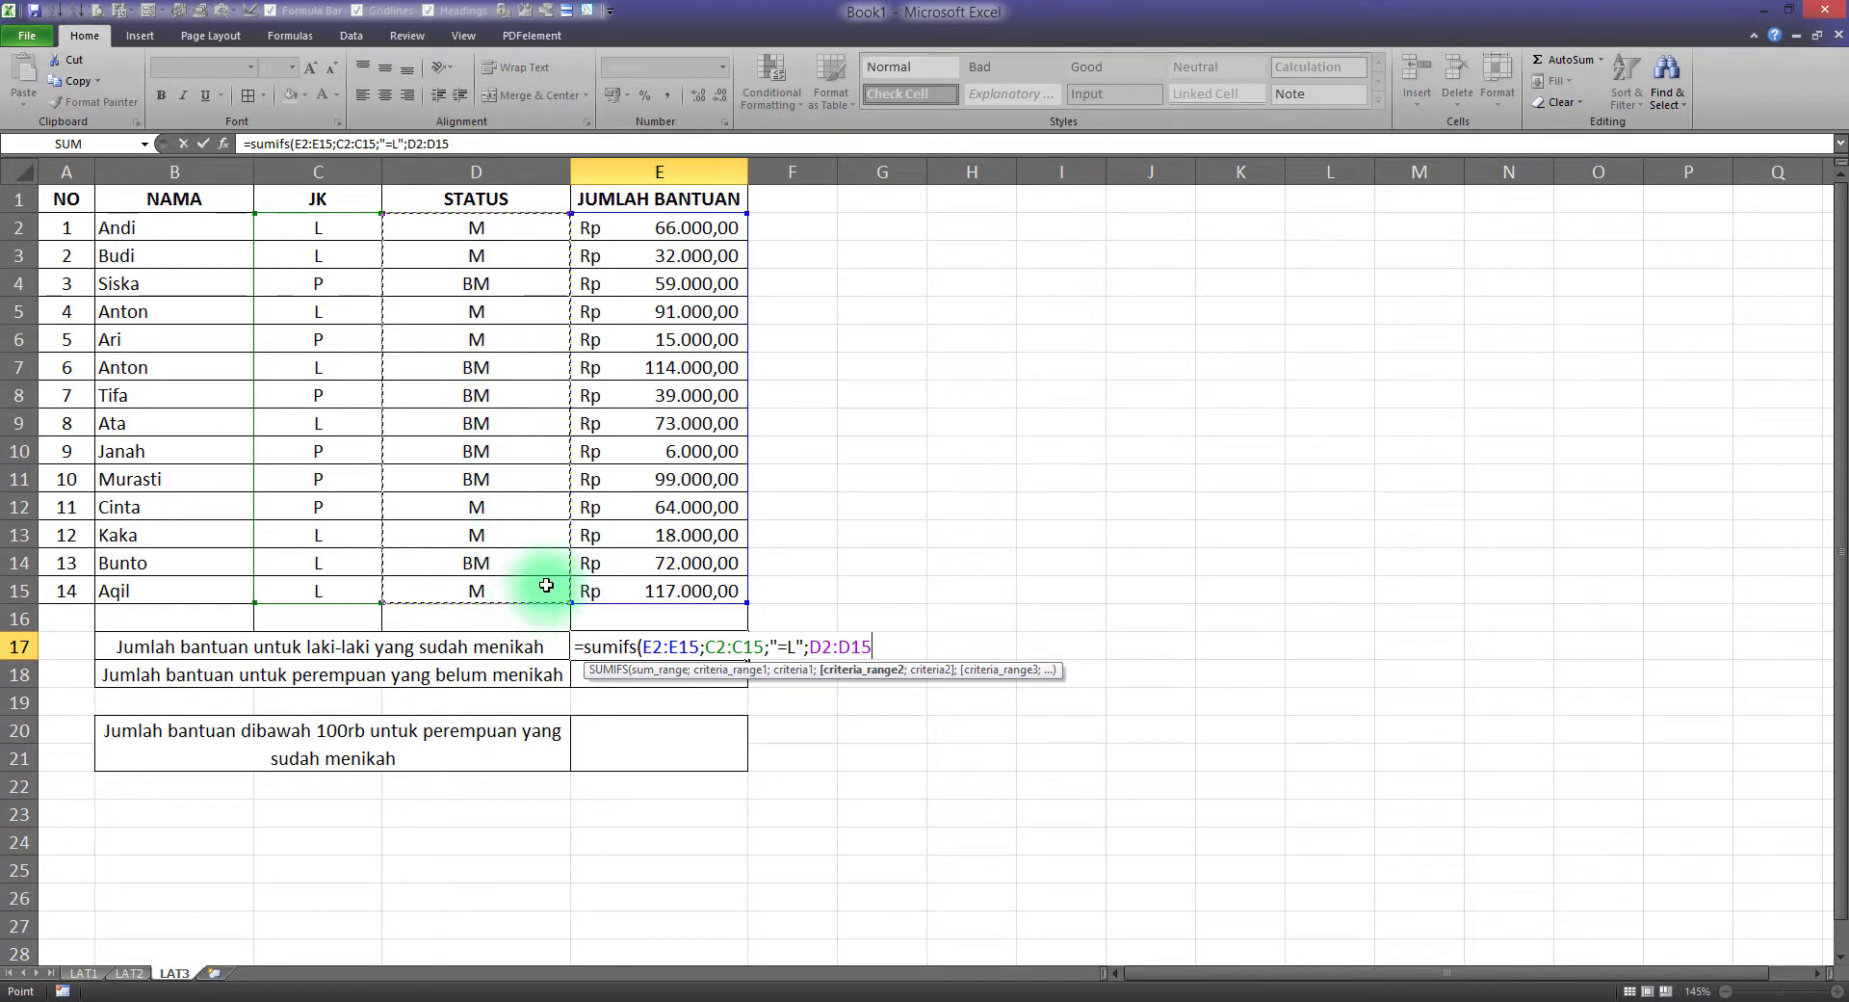
text(;"=M)
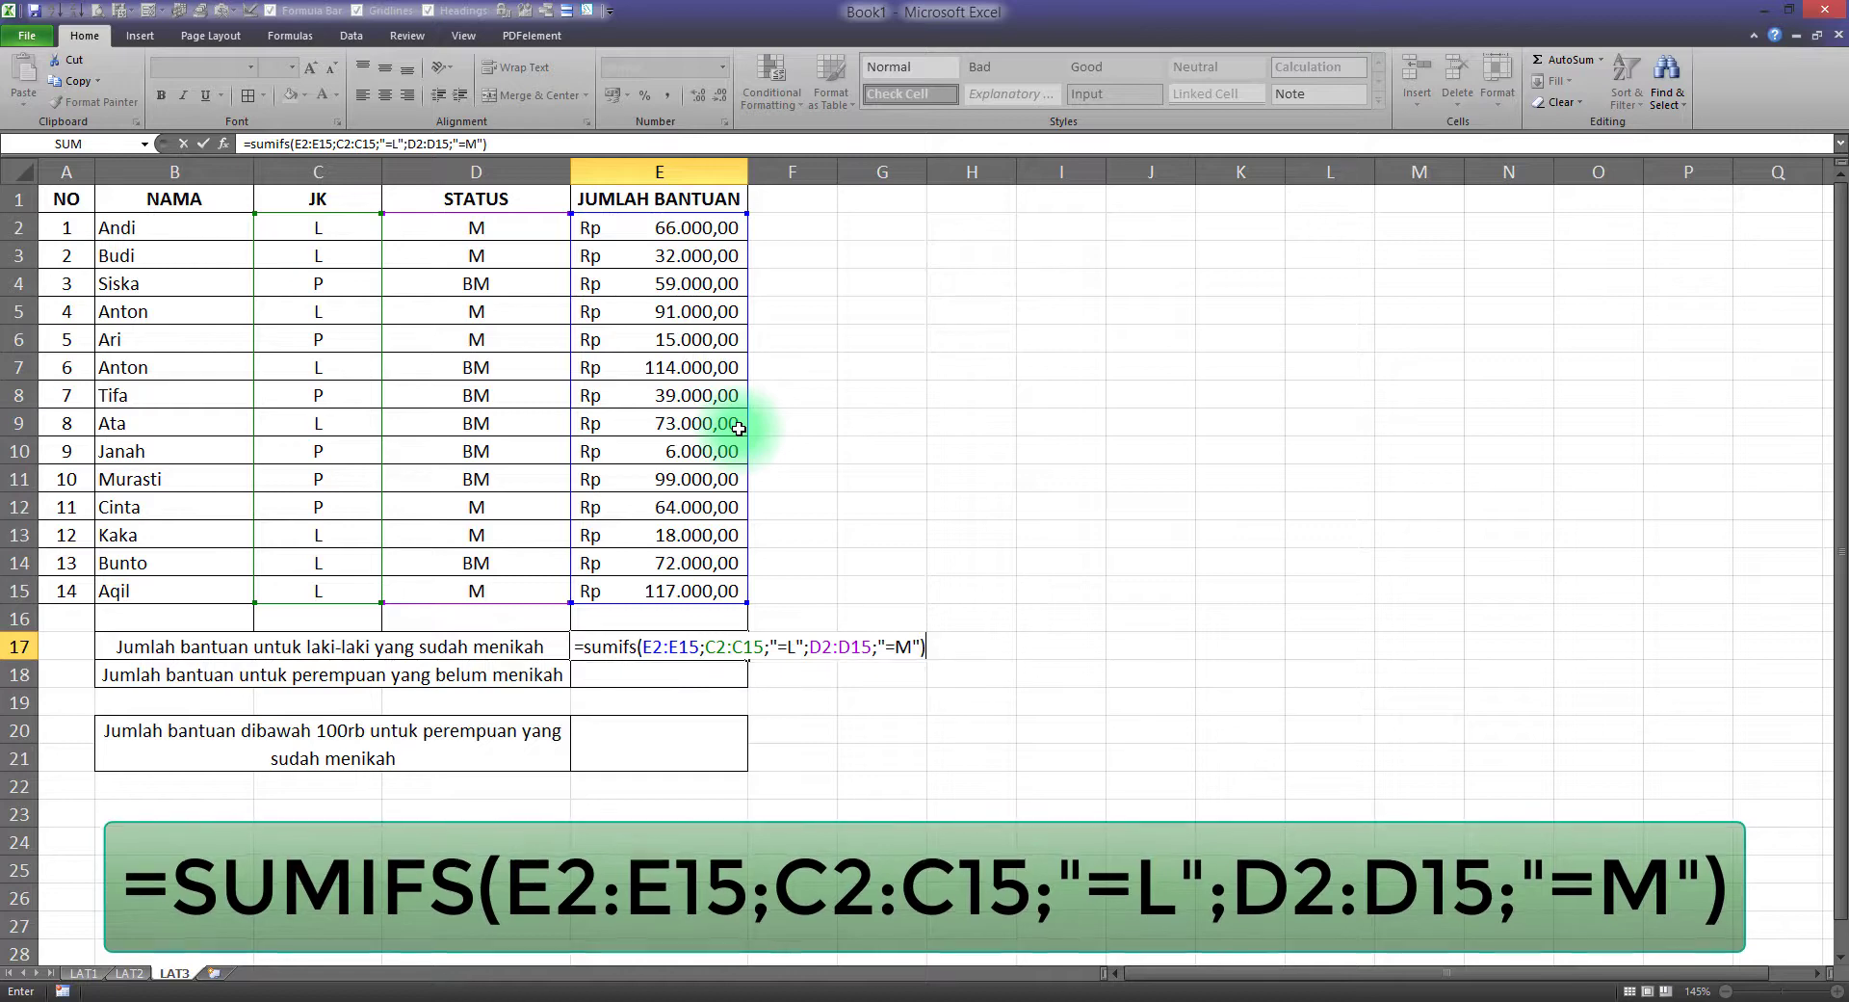
key(Return)
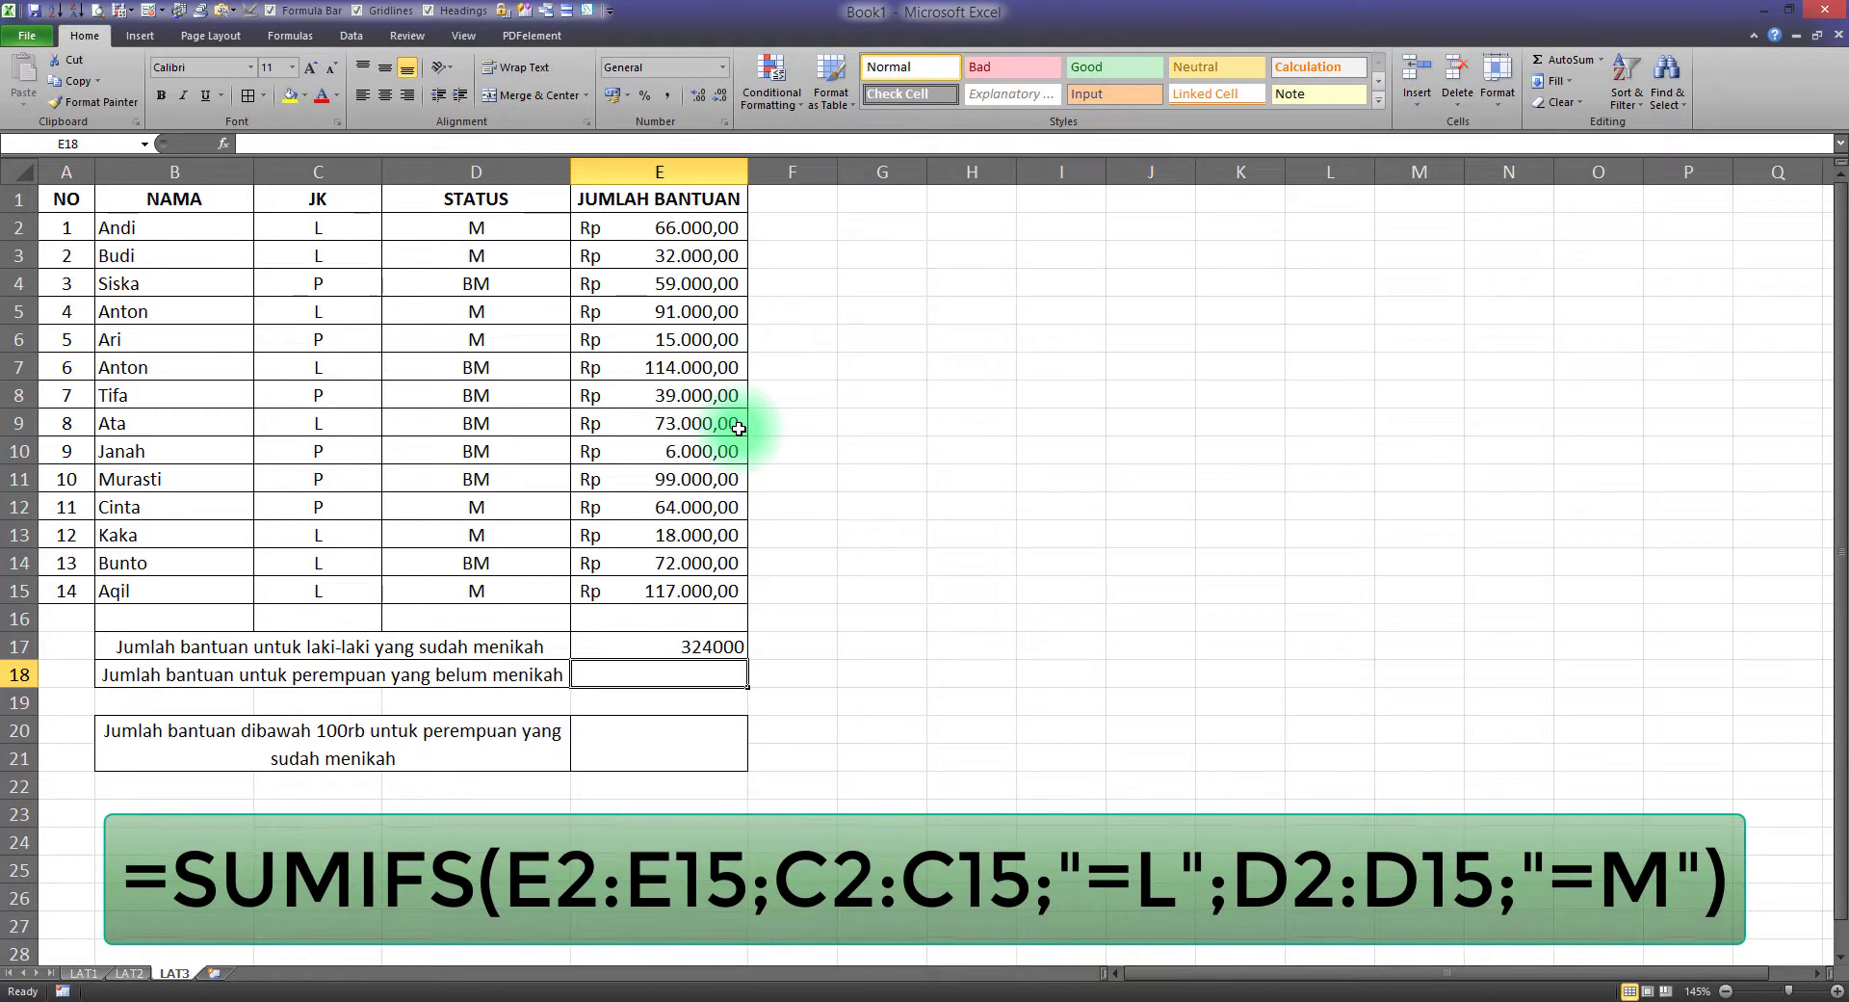
Apply the Rp accounting number format to the total for married men in E17
click(713, 646)
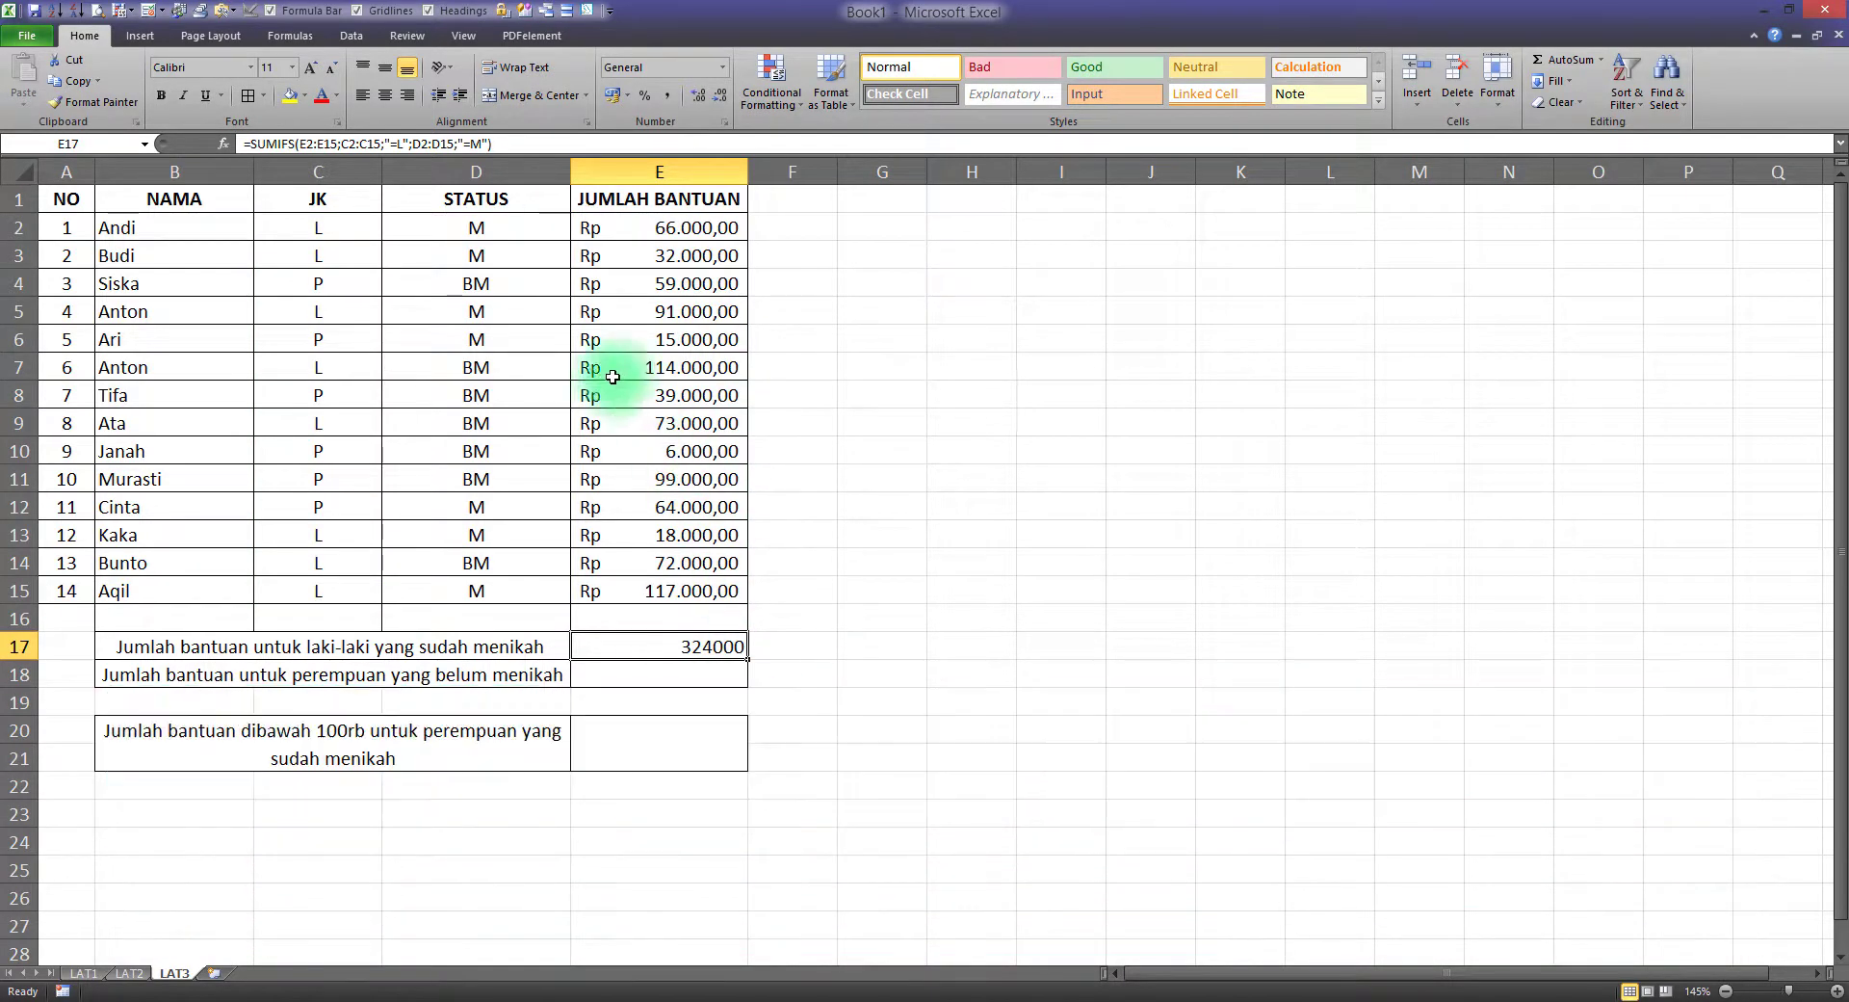
click(629, 96)
click(642, 116)
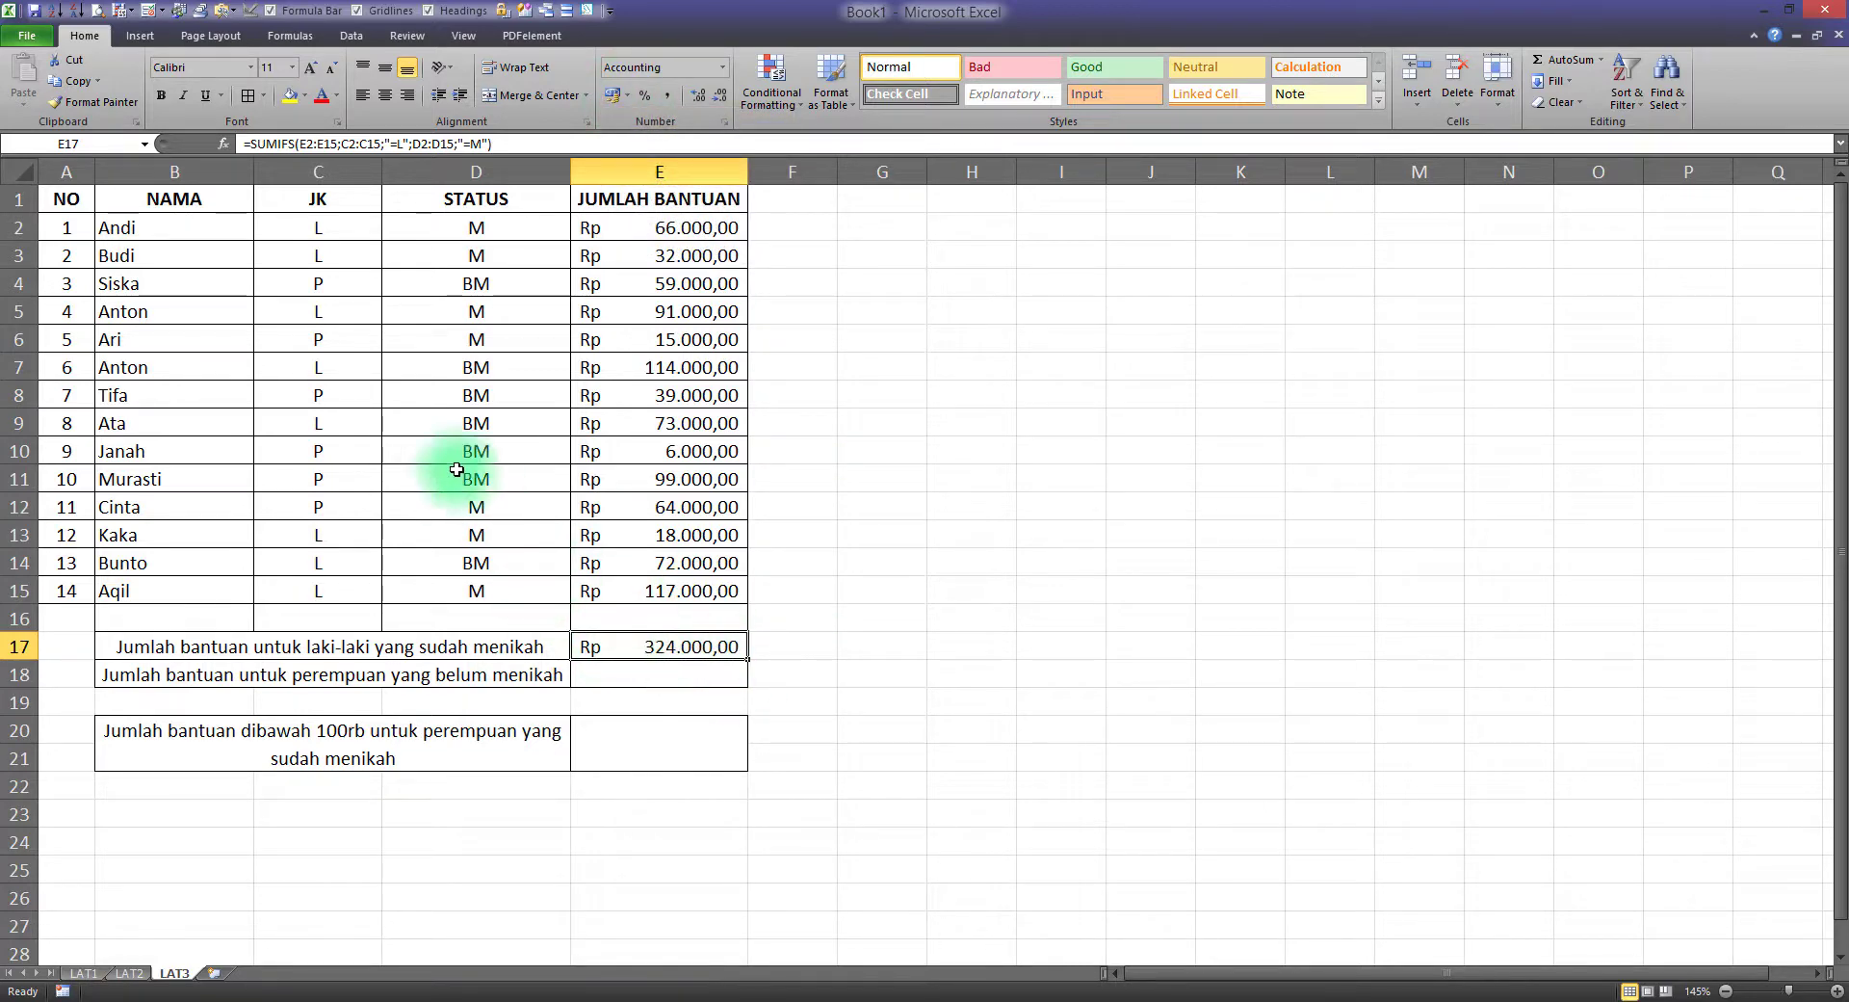
Fill columns C to E yellow in rows 2, 3, 5, 13 and 15, the records of married men
drag(330, 220, 656, 253)
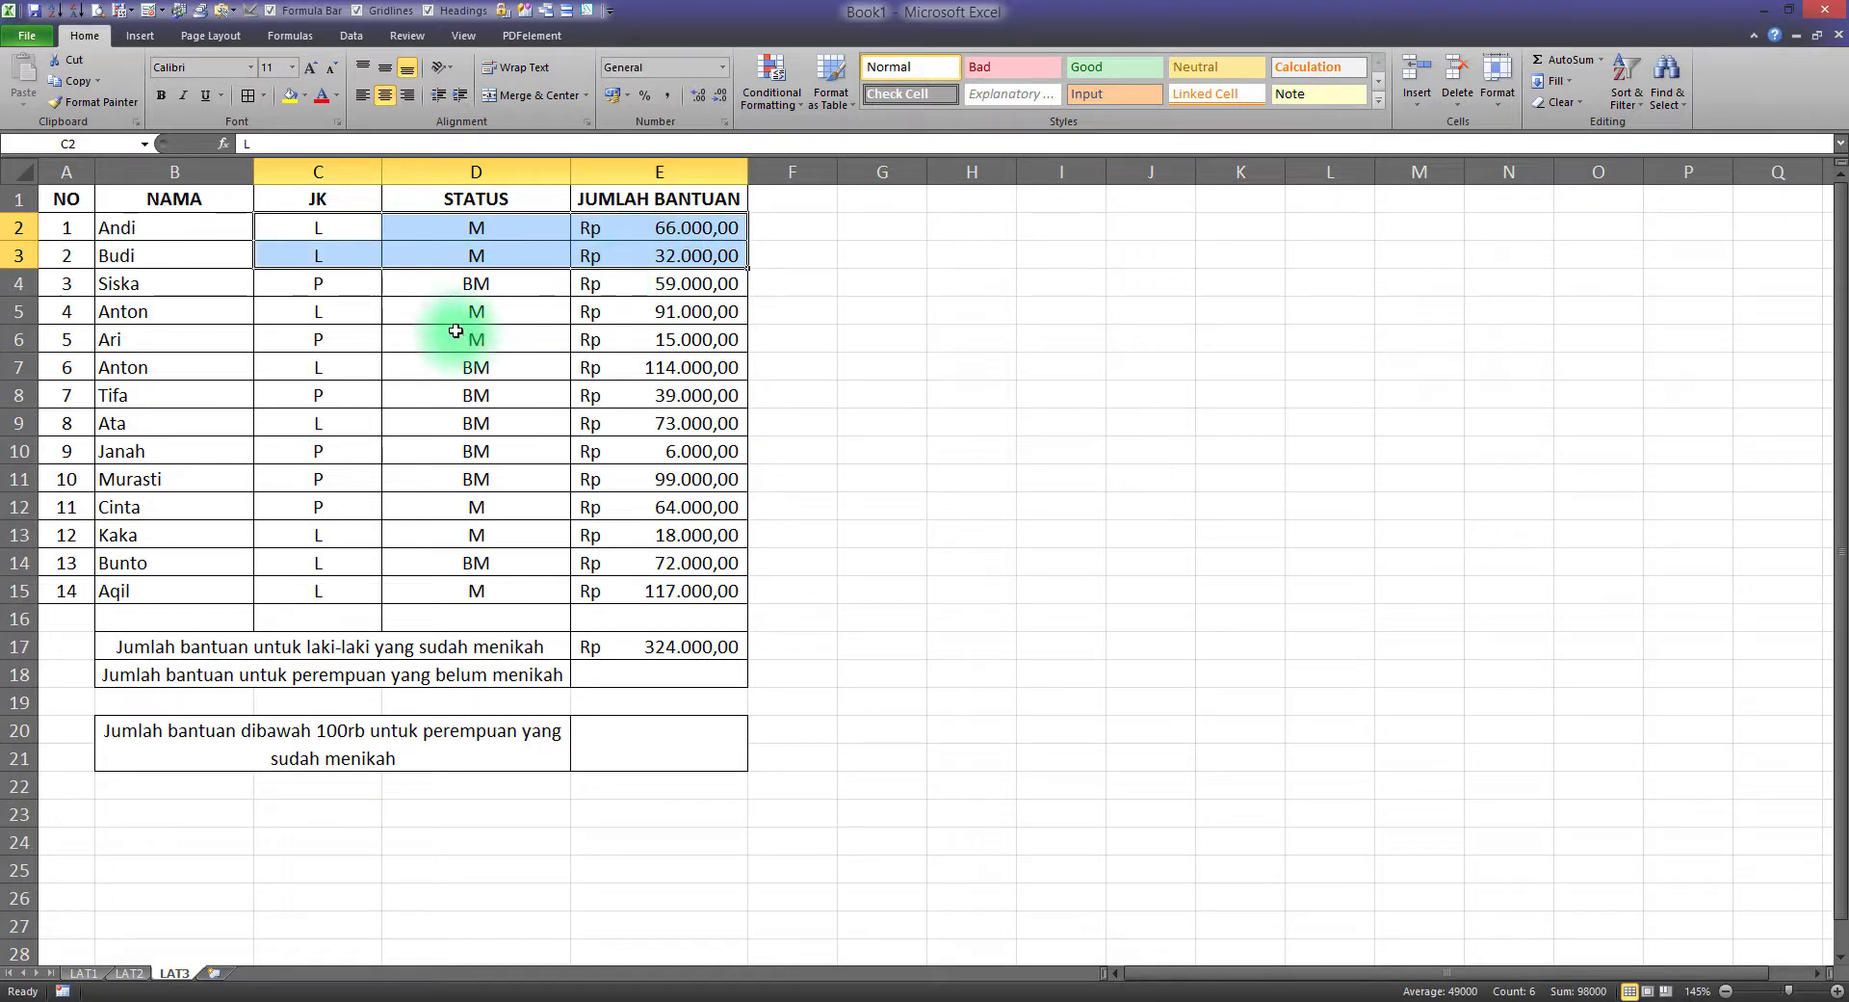
ctrl+click(371, 313)
drag(419, 313, 636, 313)
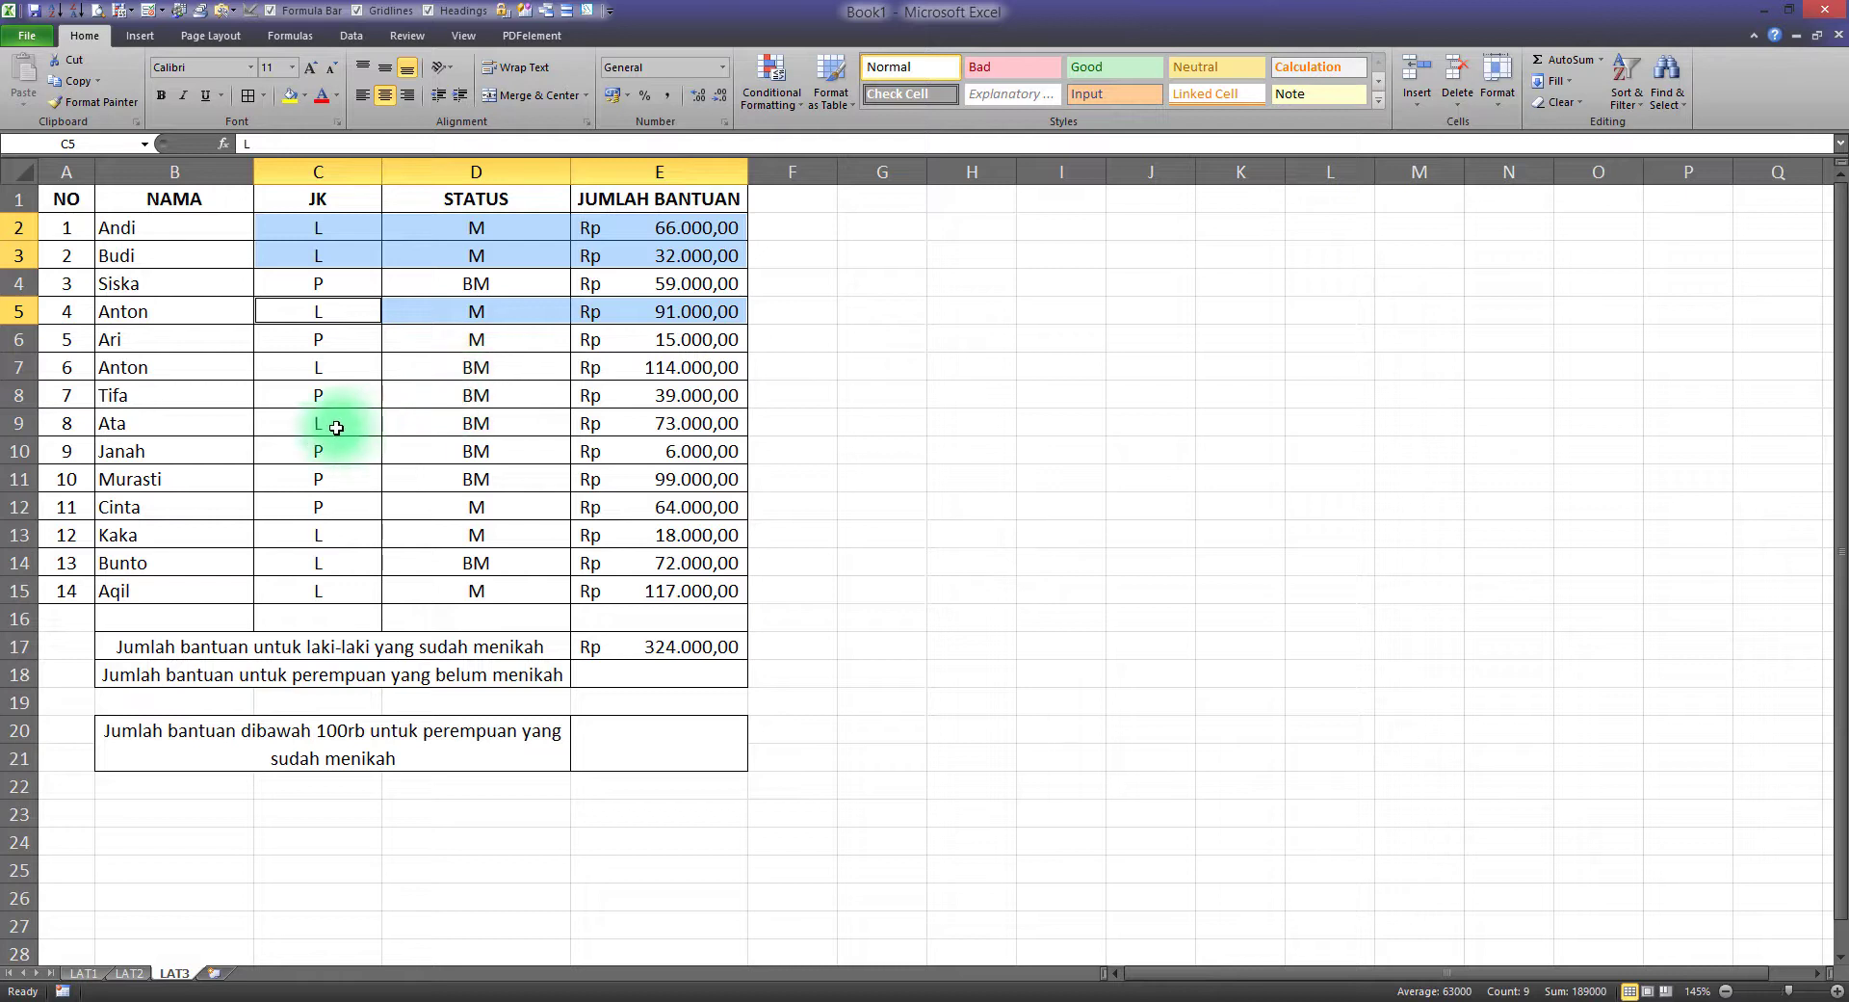
drag(343, 539, 639, 537)
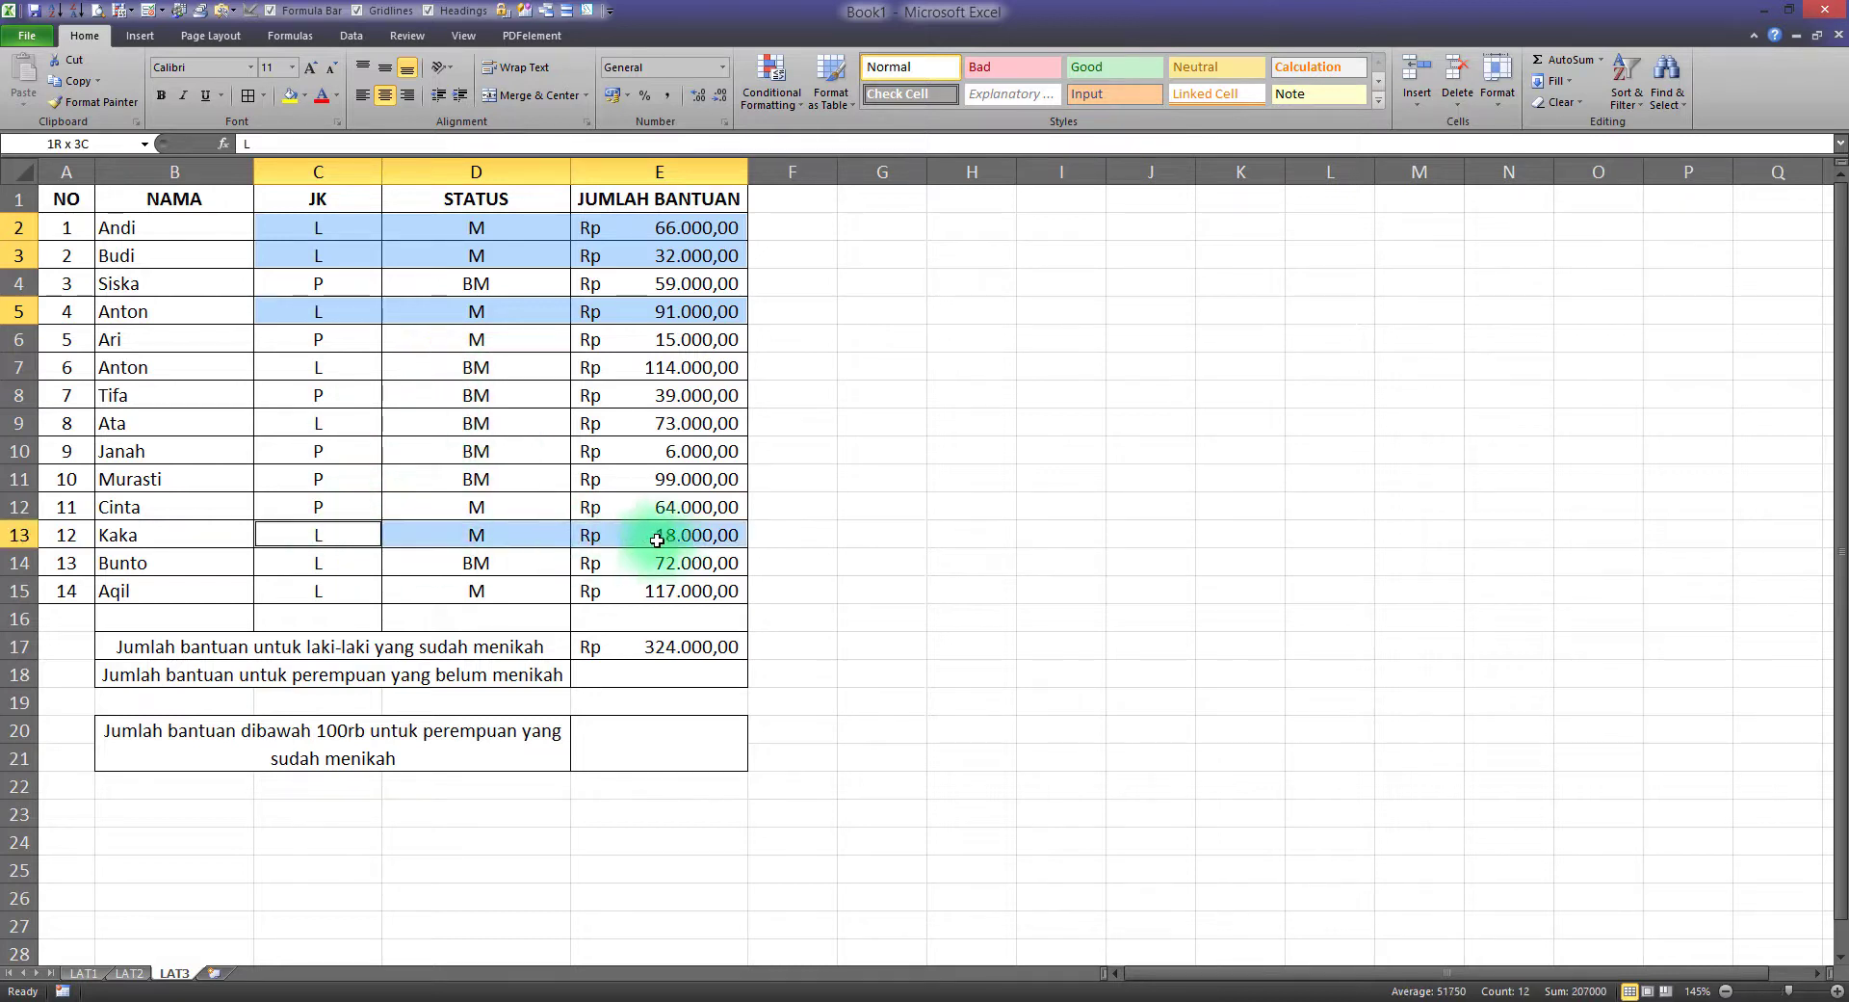
drag(358, 592, 665, 596)
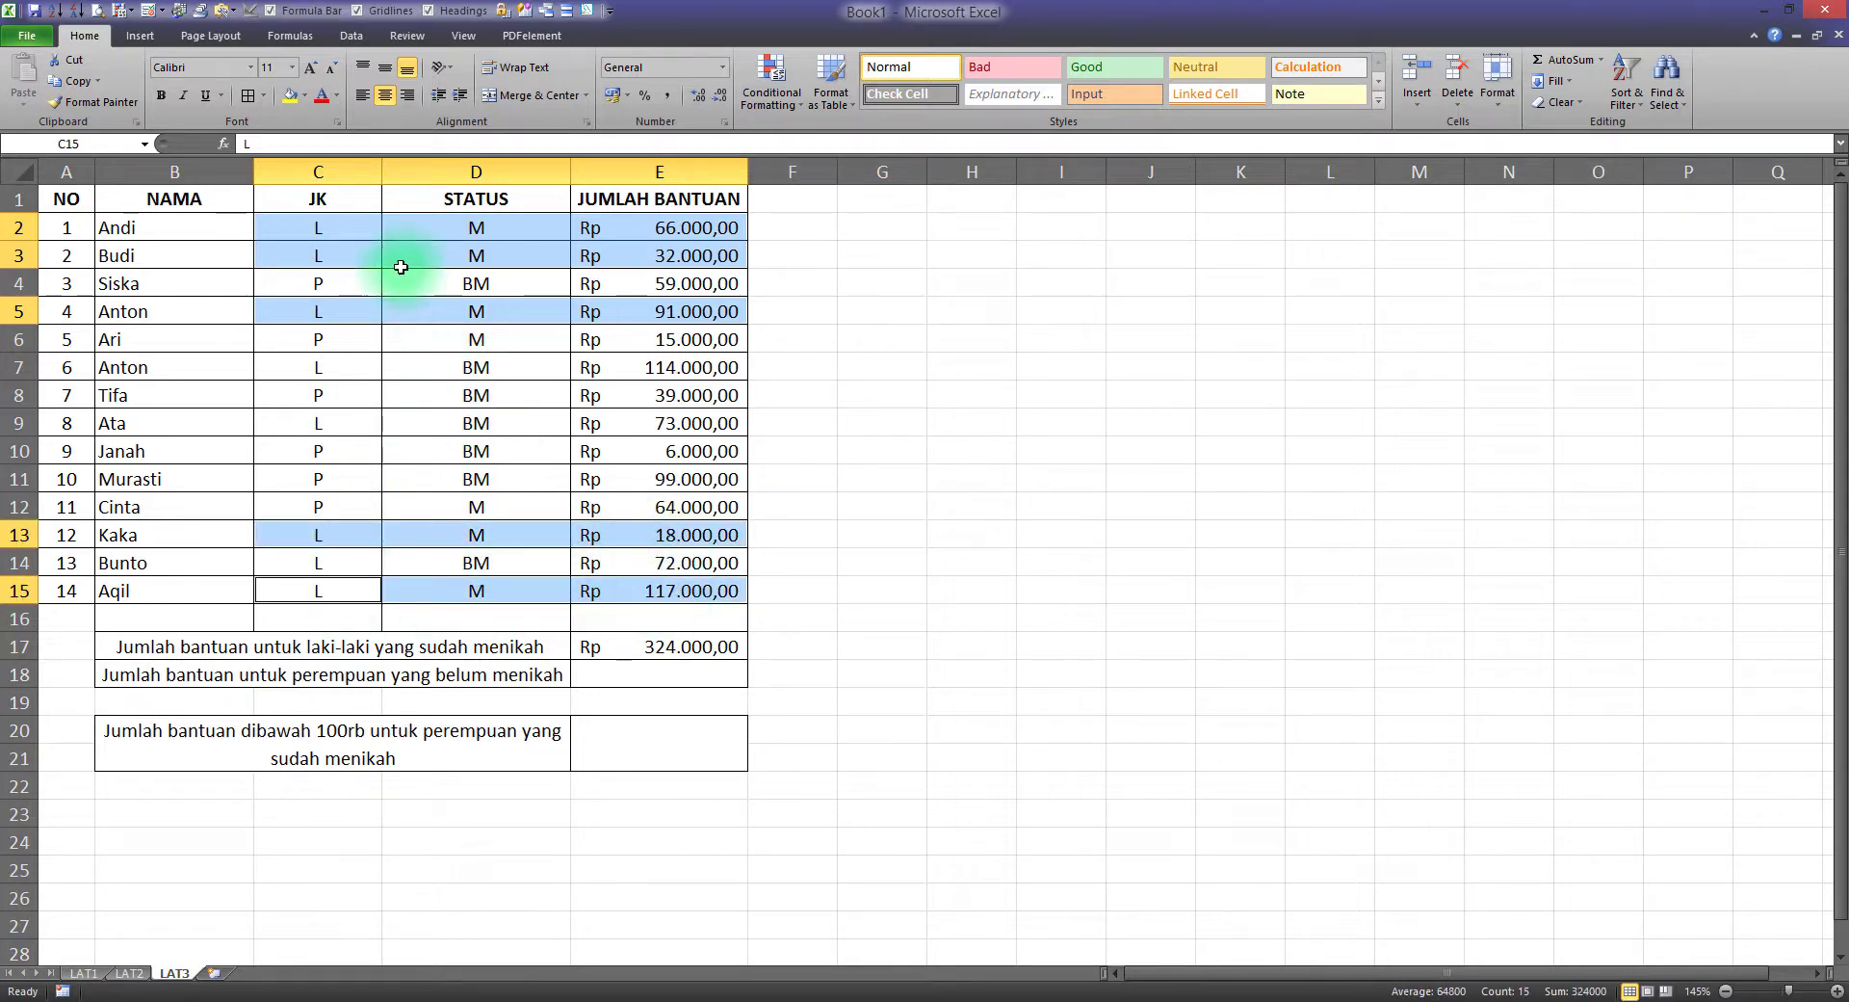
click(293, 97)
click(882, 477)
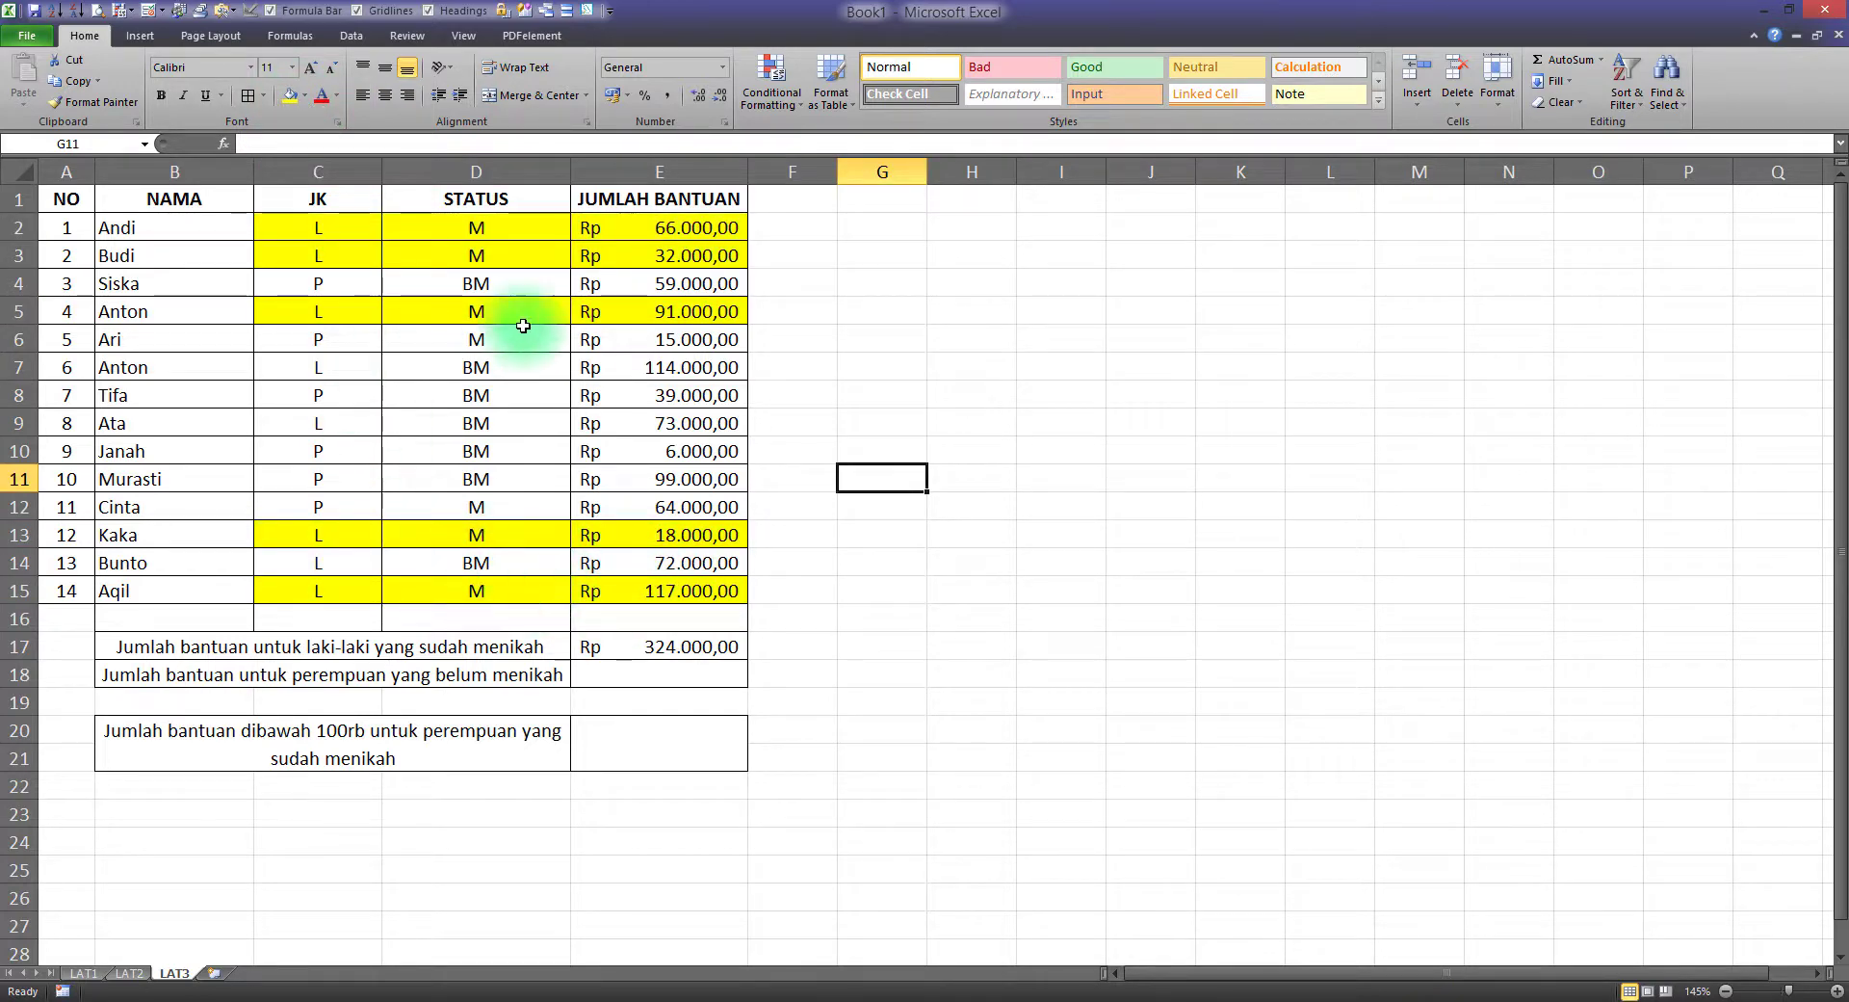
Compare the sum of the highlighted amounts in E2, E3, E5, E13 and E15 with the E17 formula result
drag(636, 229, 666, 252)
ctrl+click(669, 314)
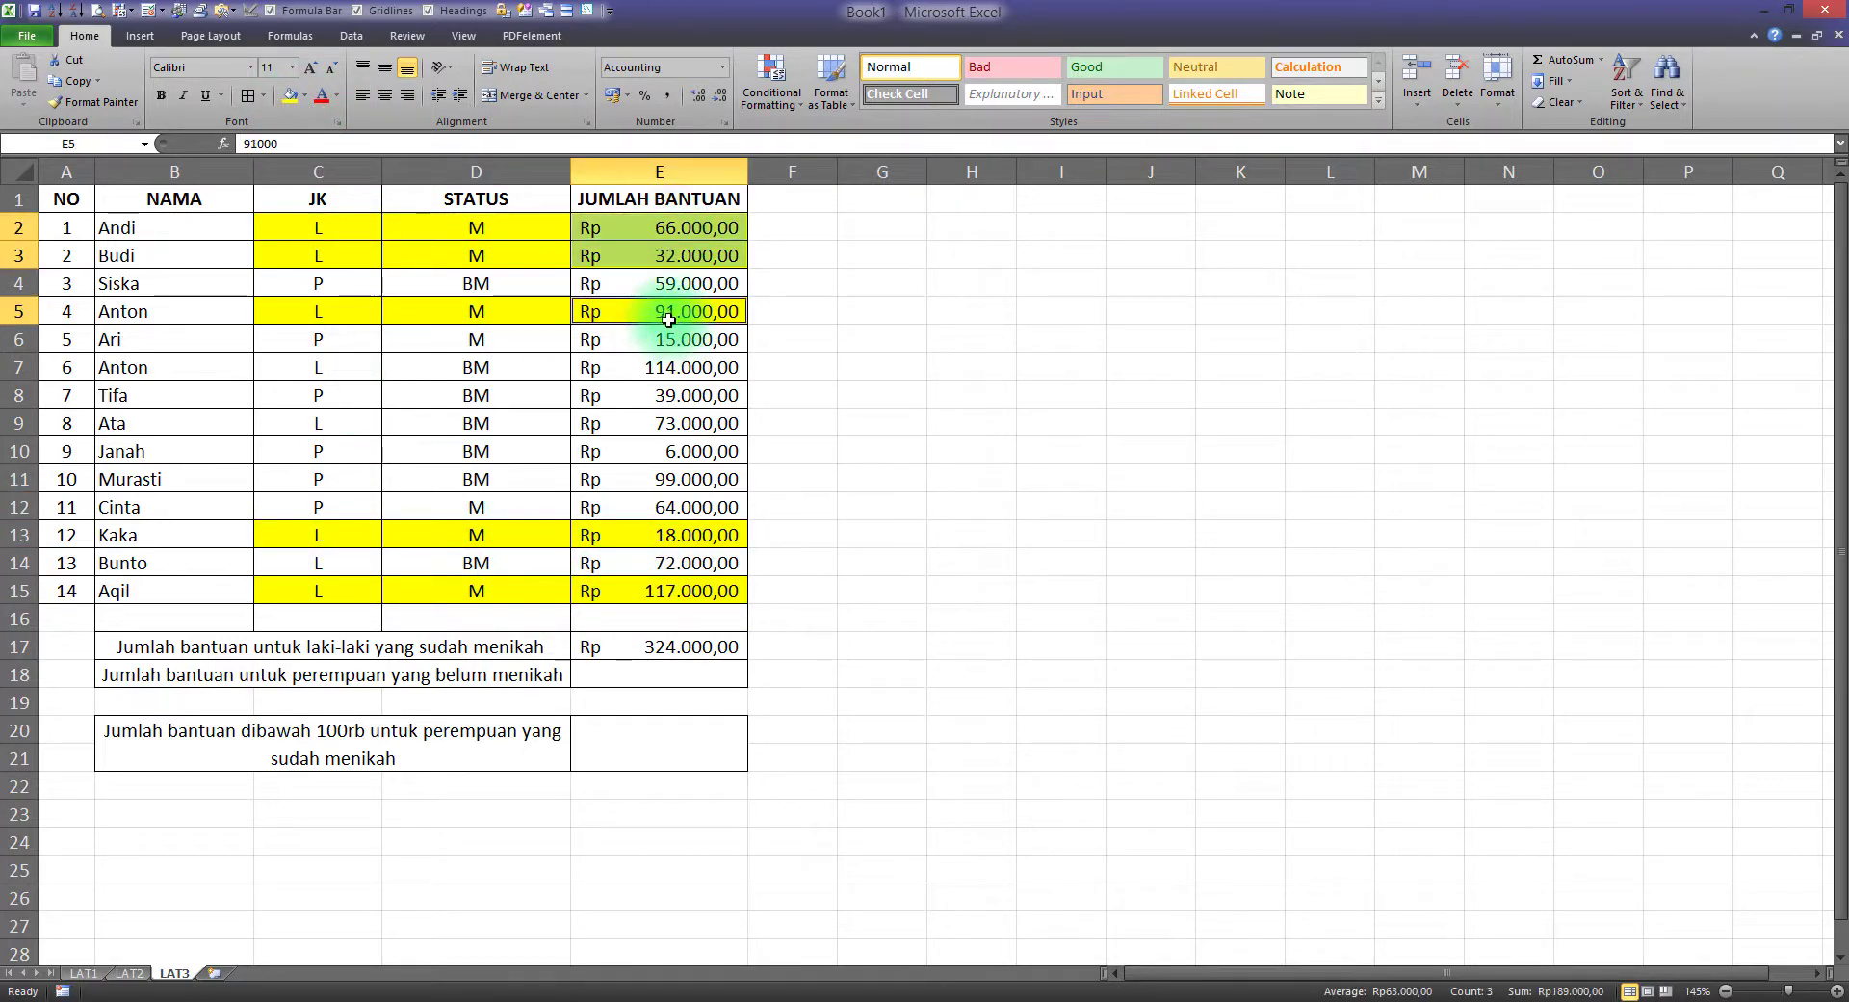
ctrl+click(691, 536)
ctrl+click(691, 589)
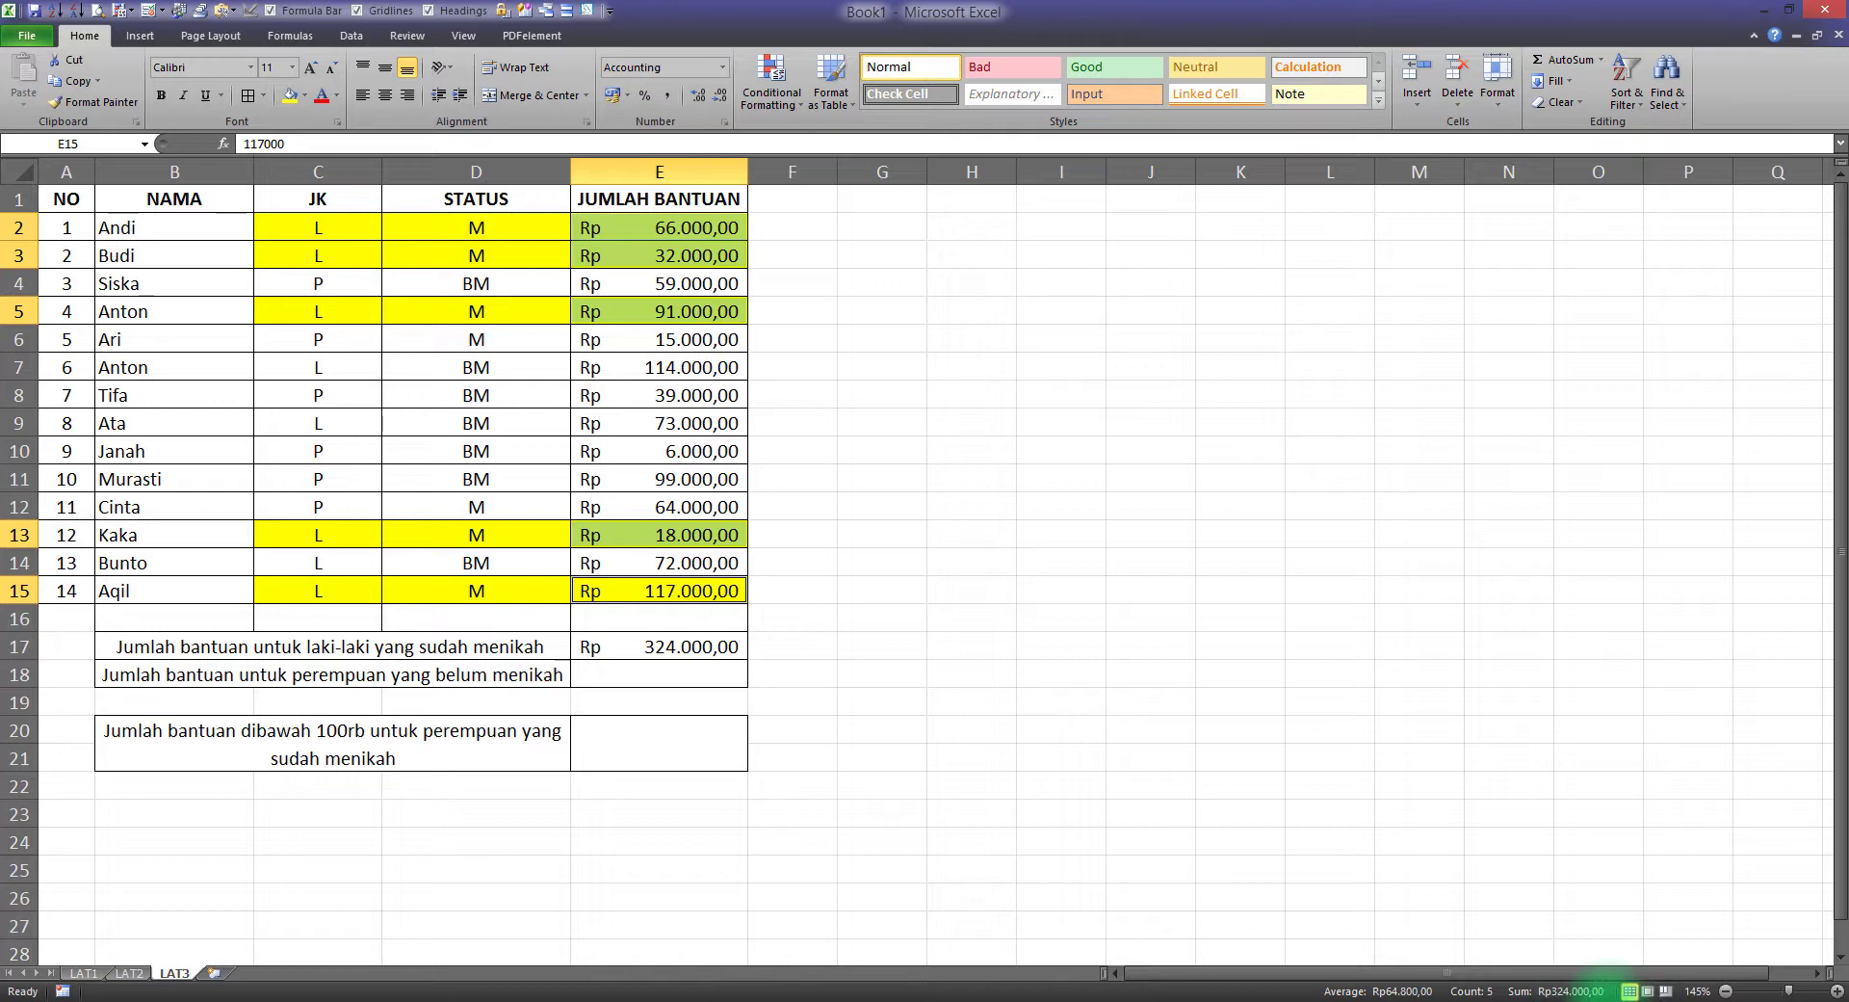
click(679, 649)
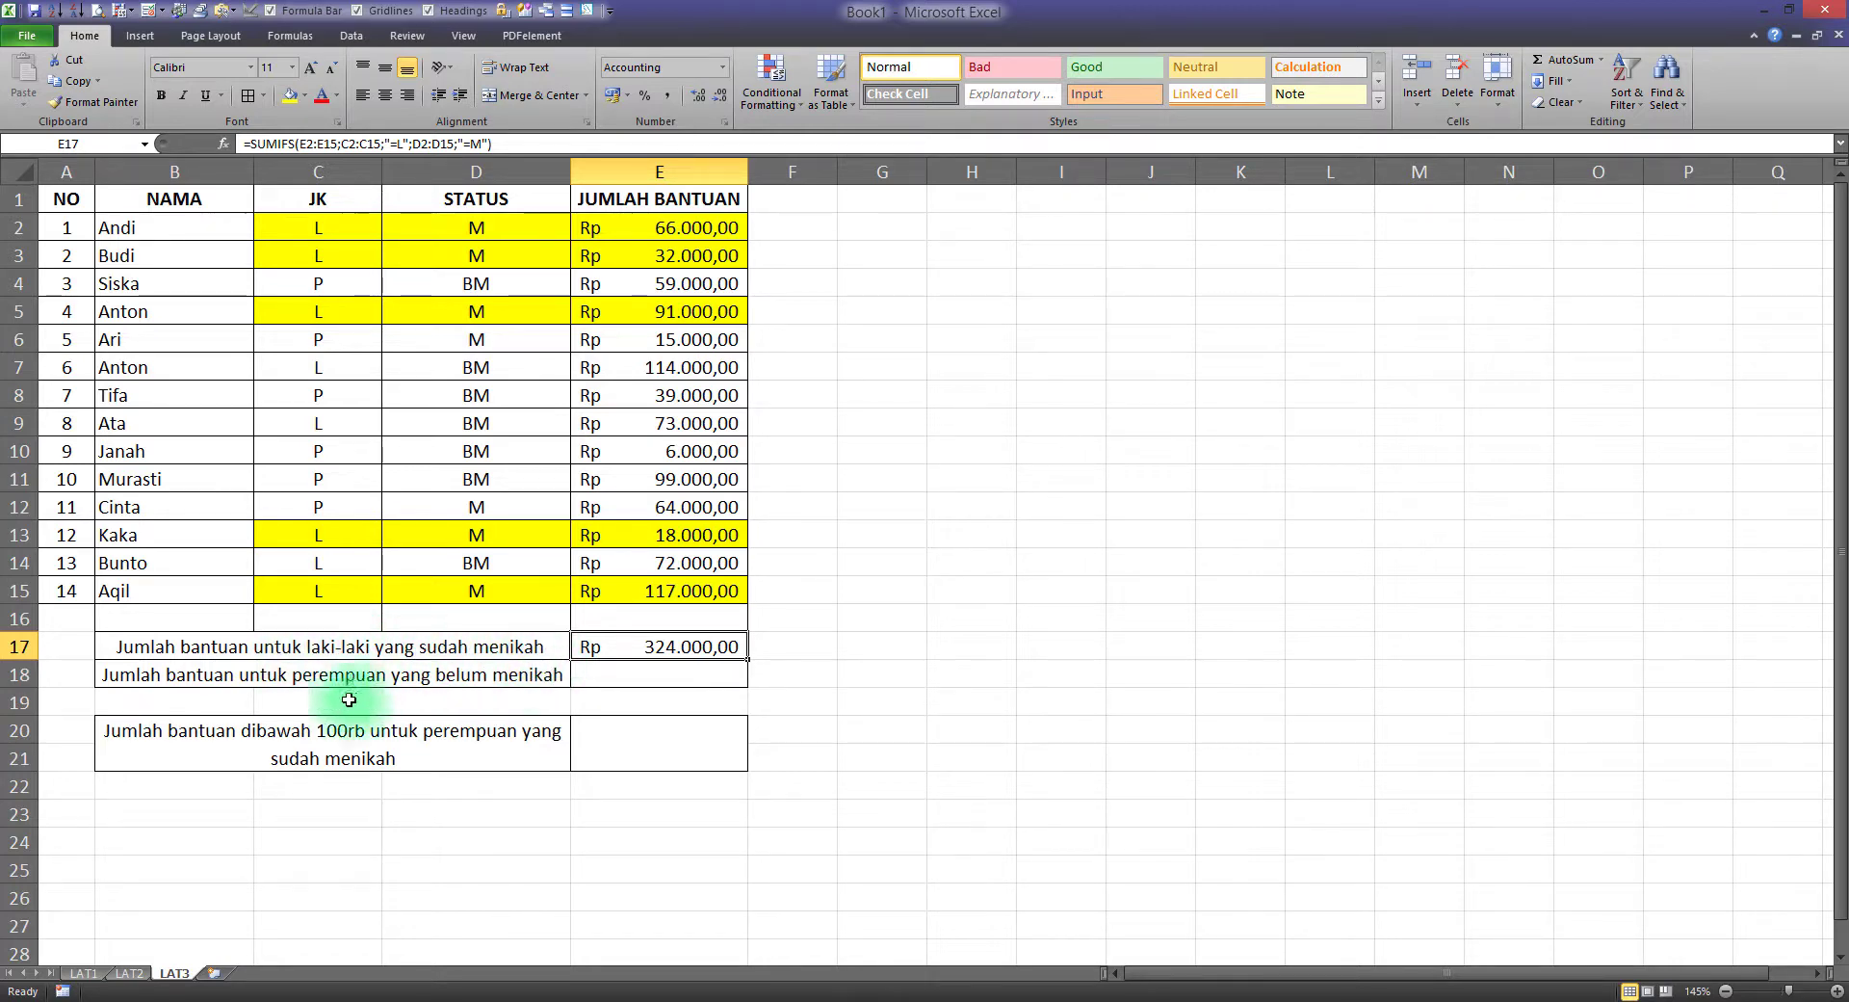
Start a SUMIFS formula in E18 for unmarried women, with E2:E15 as the sum range
click(281, 674)
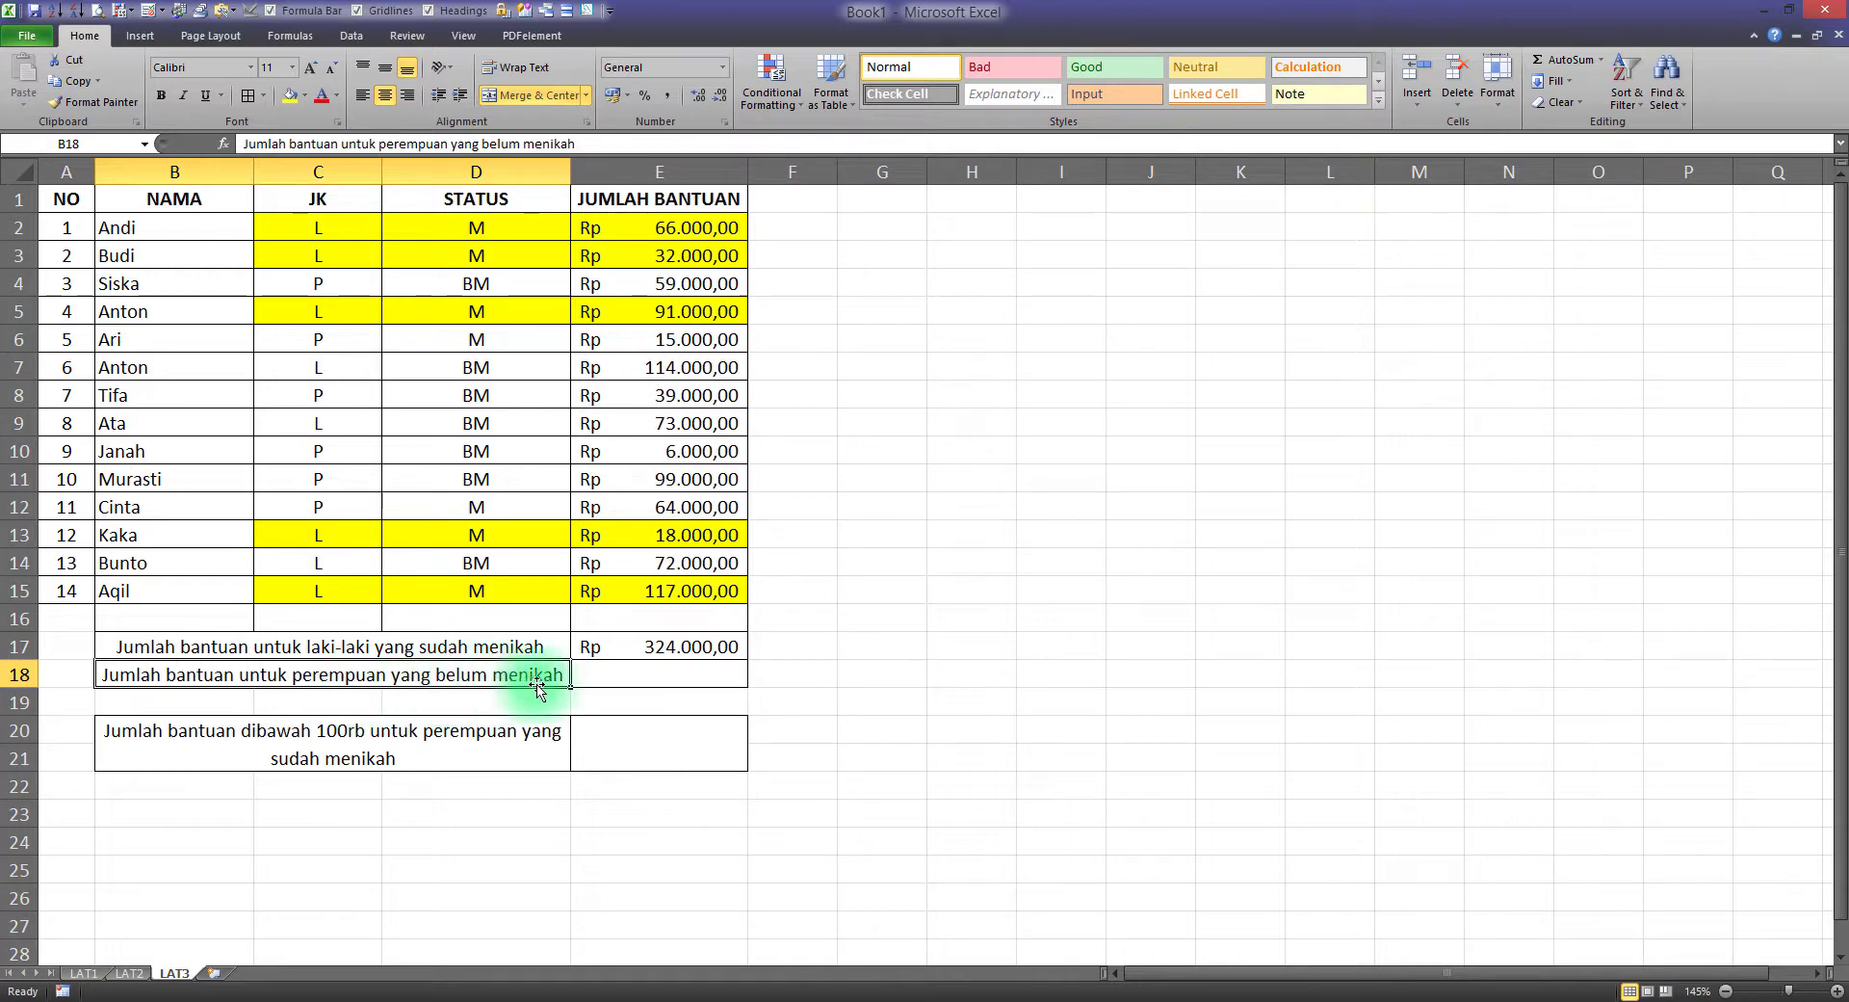
click(621, 684)
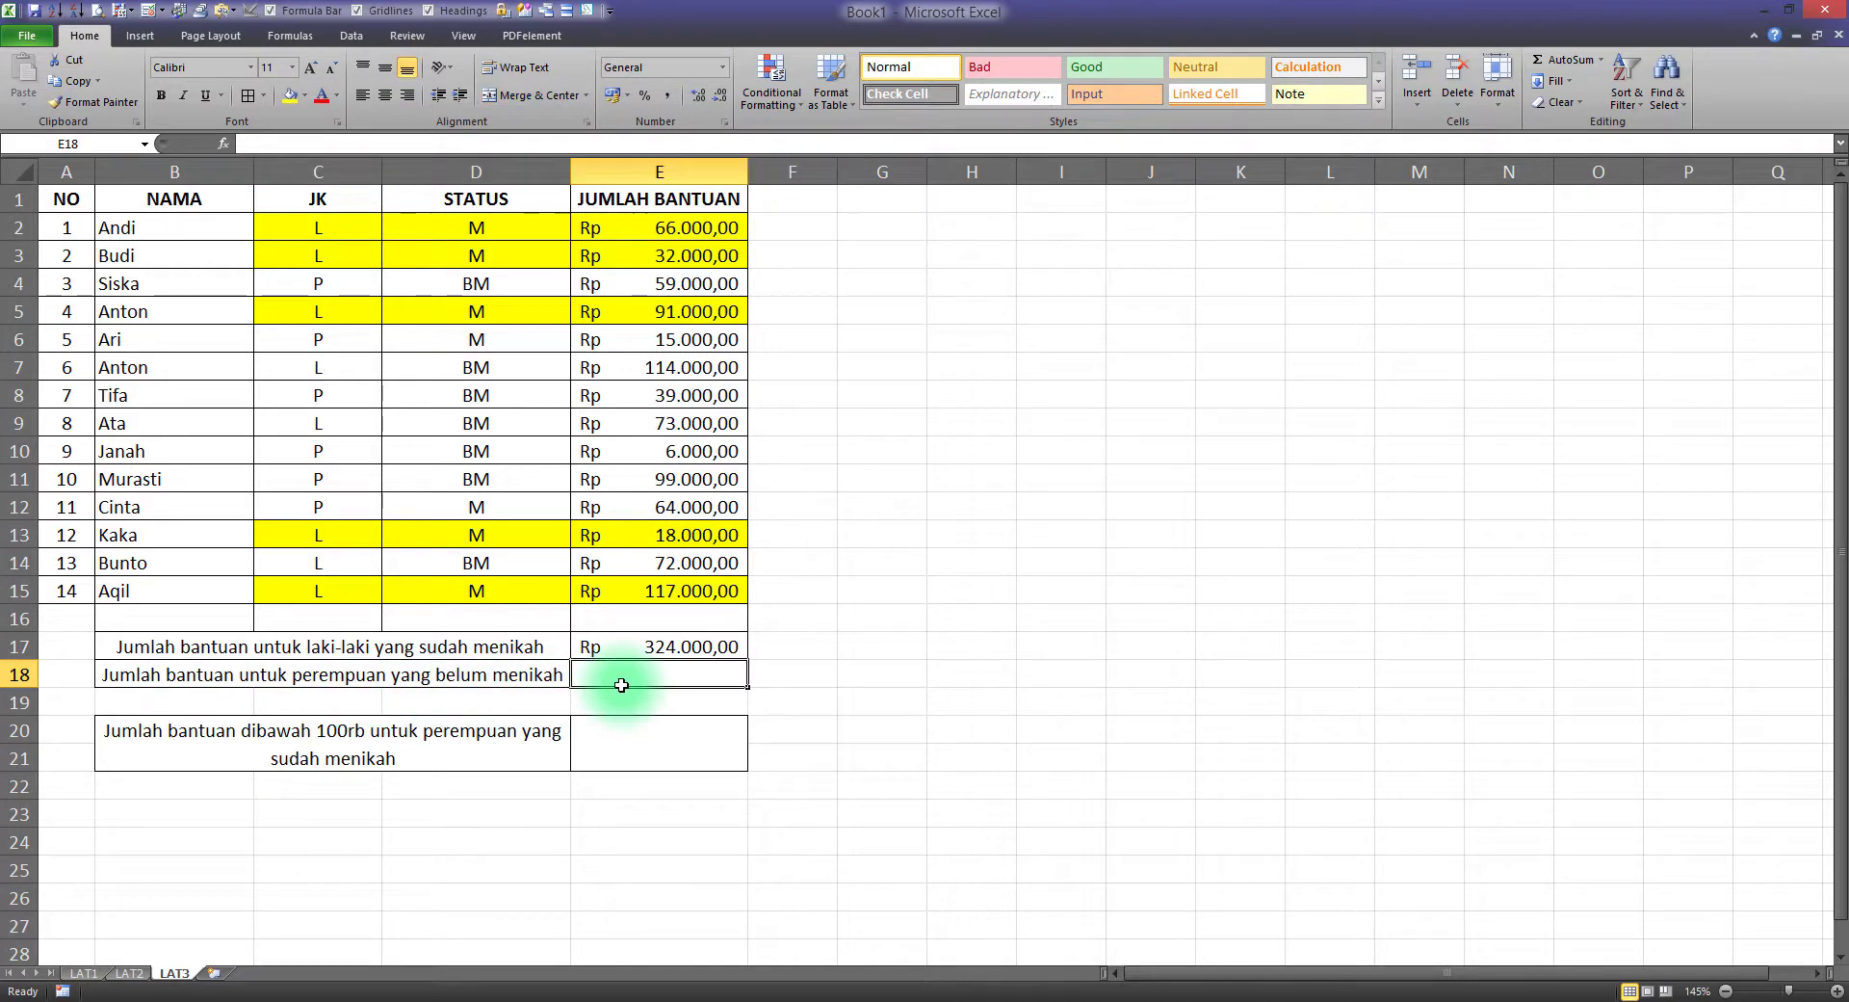
click(325, 510)
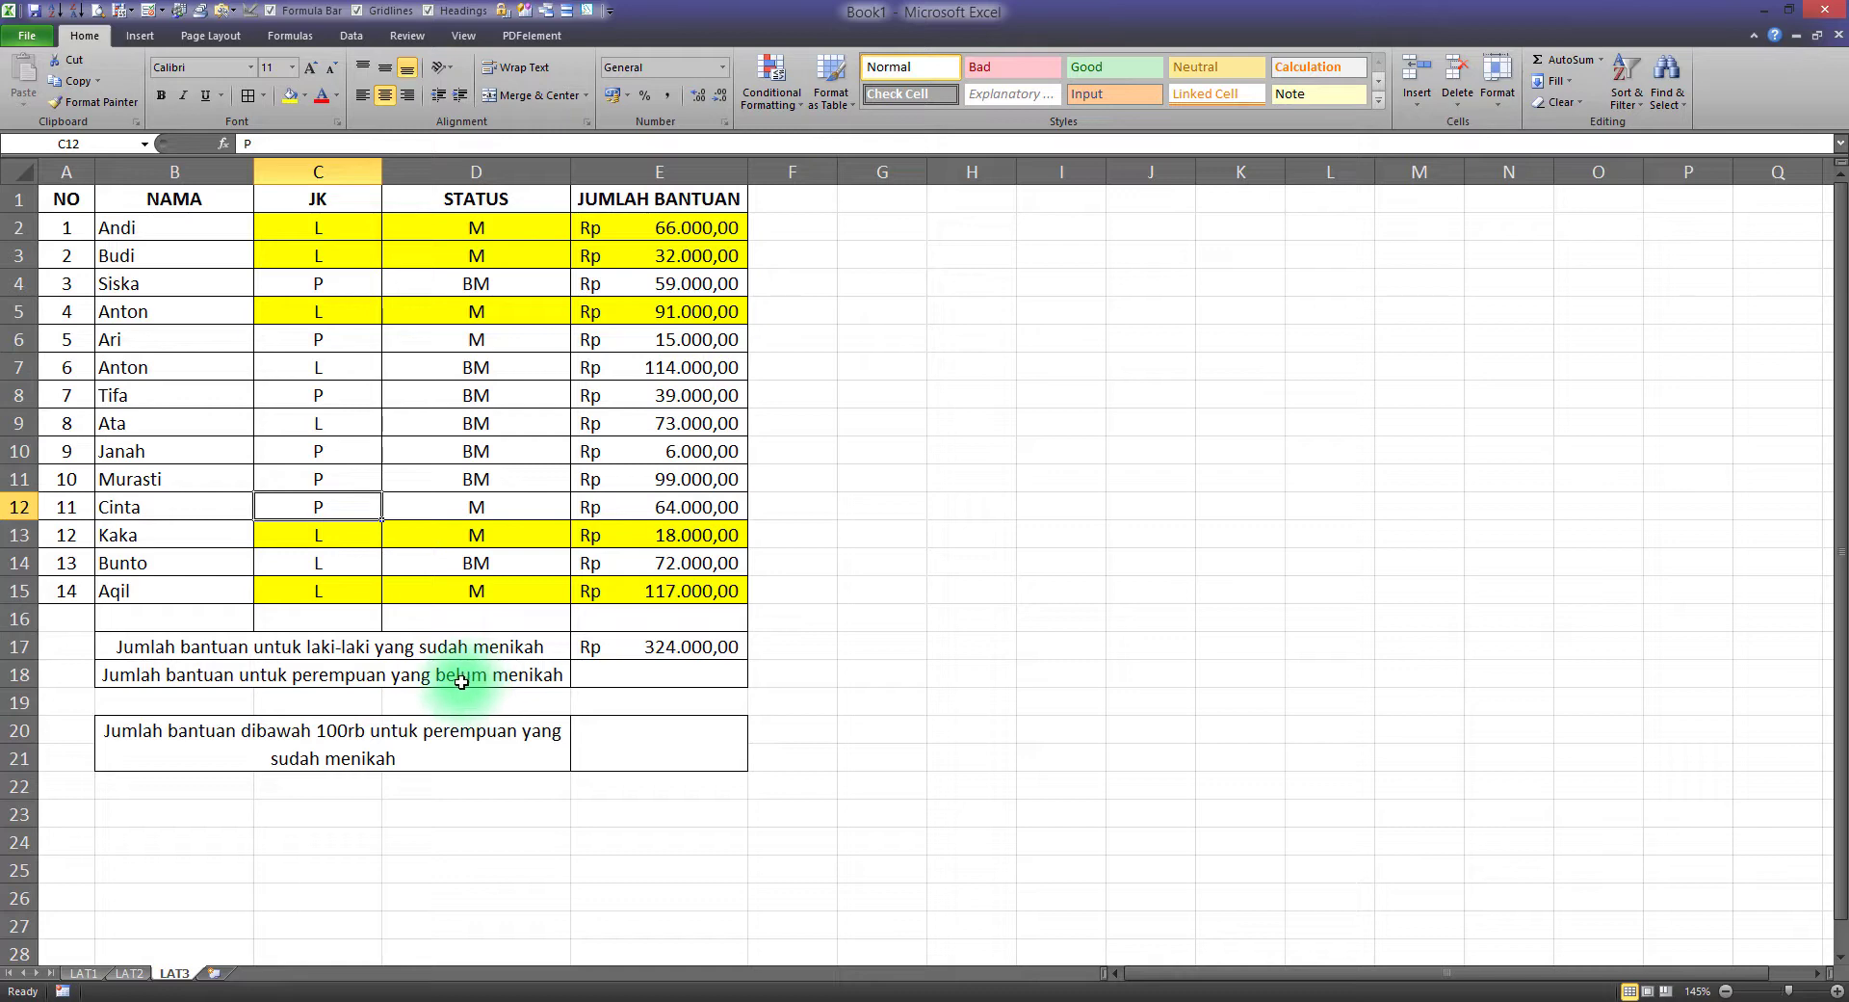
click(683, 677)
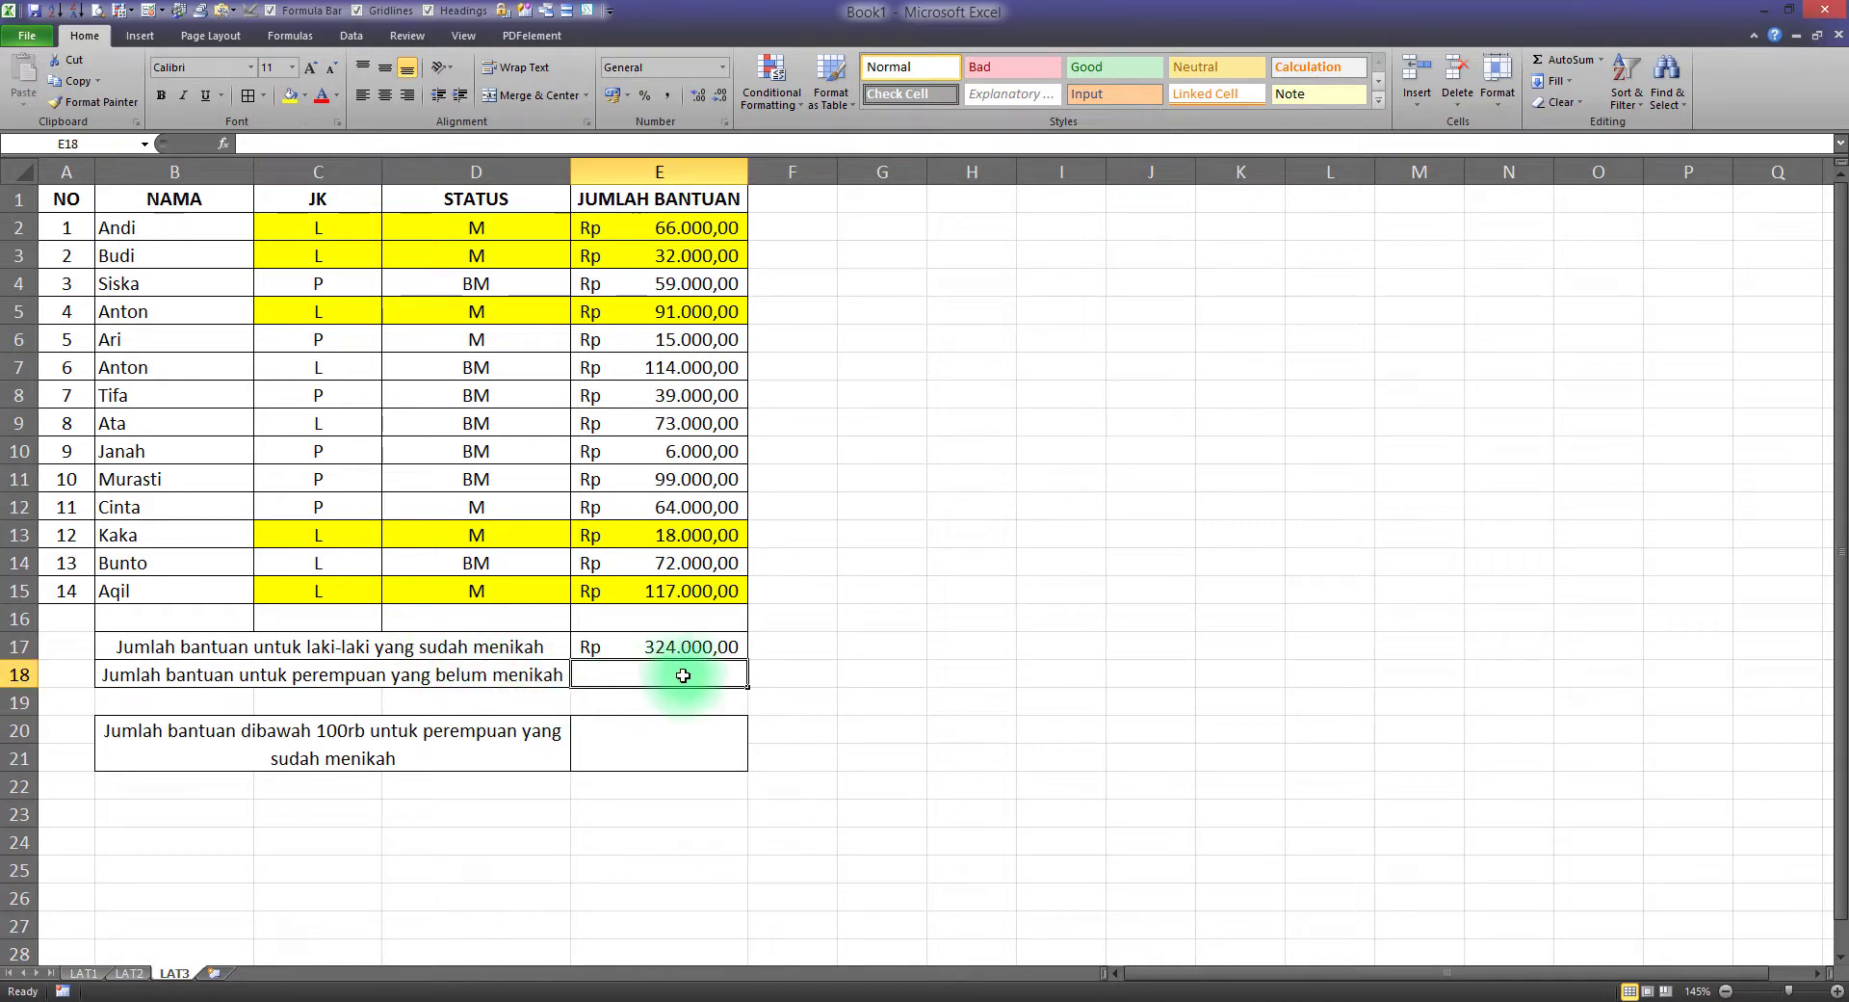
text(=)
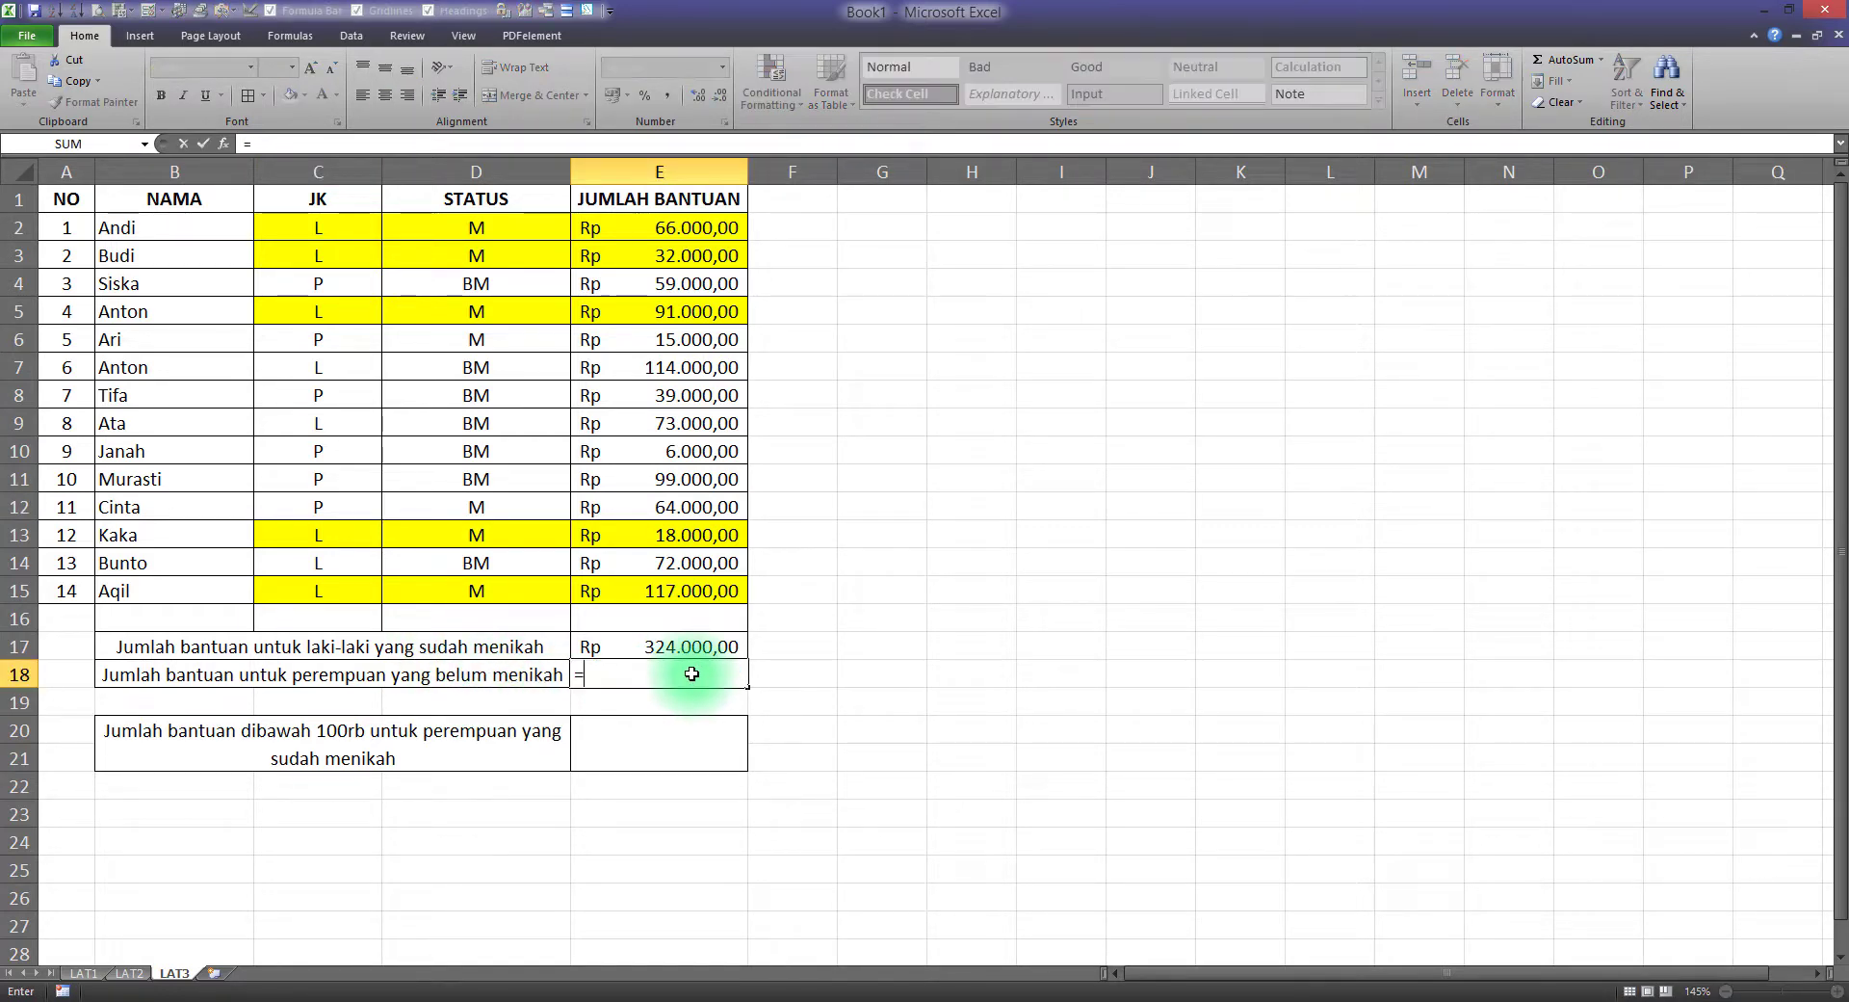
text(sumi)
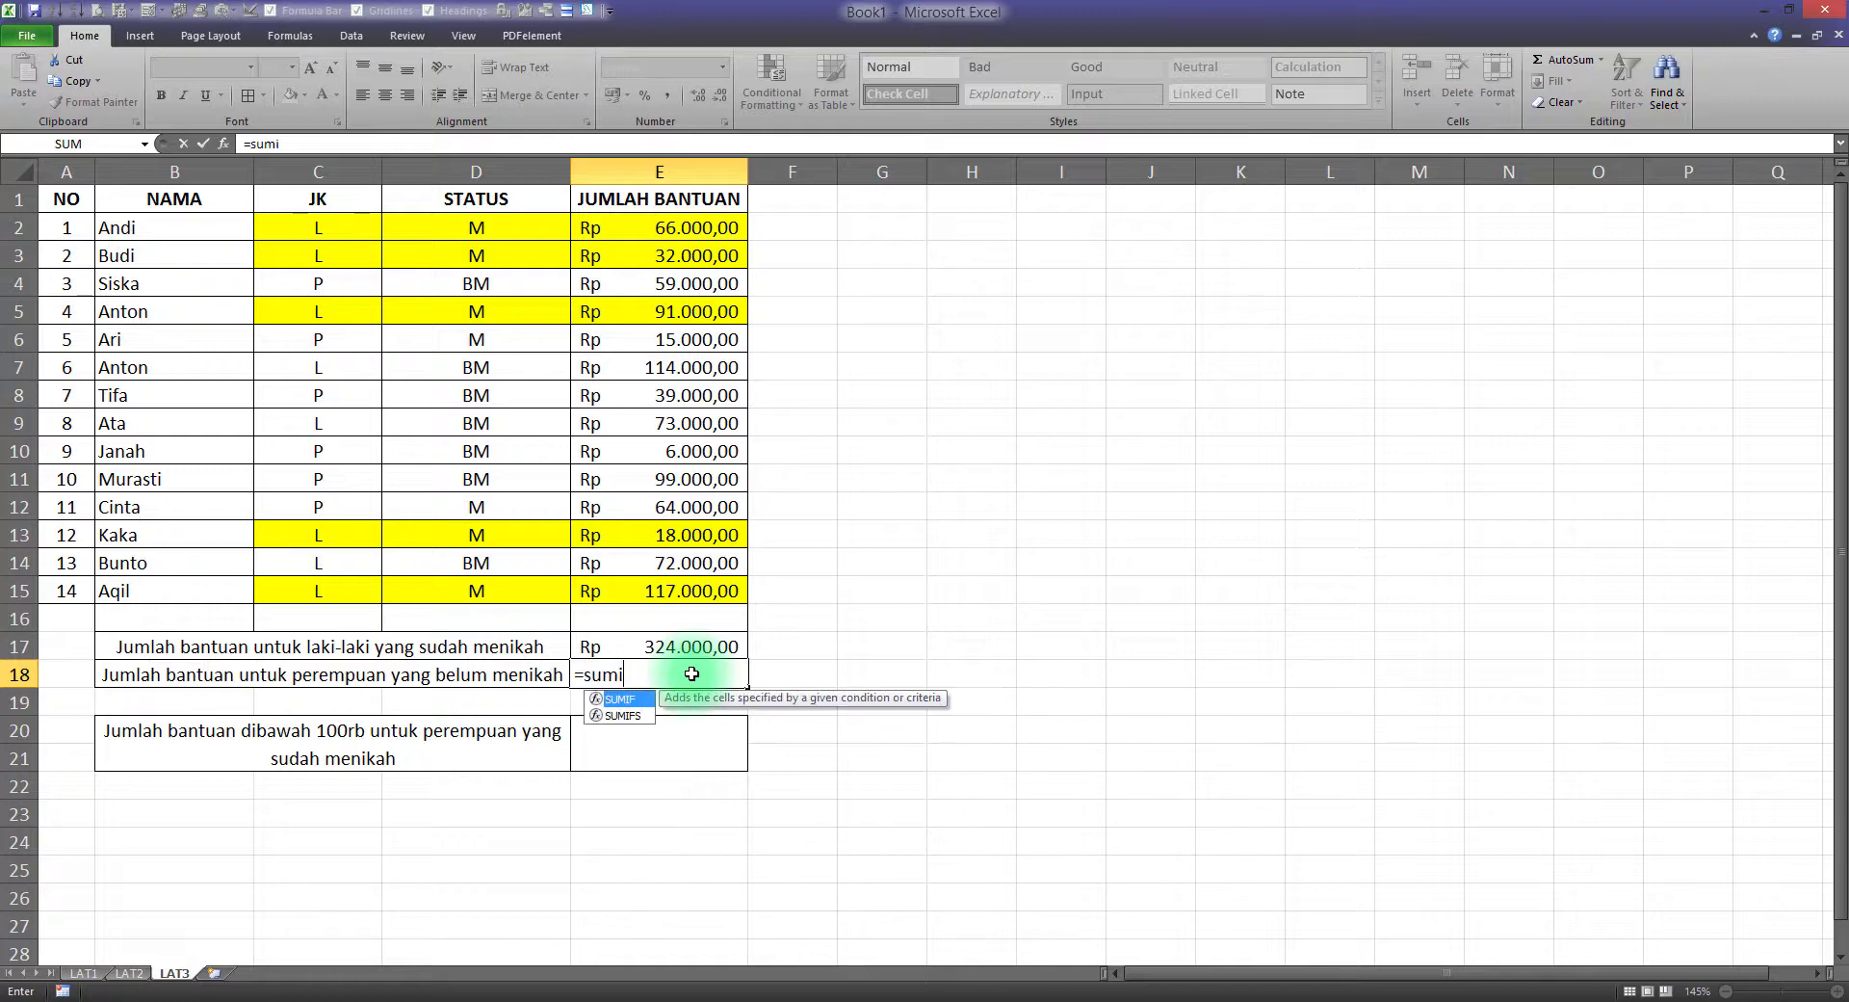
text(fs)
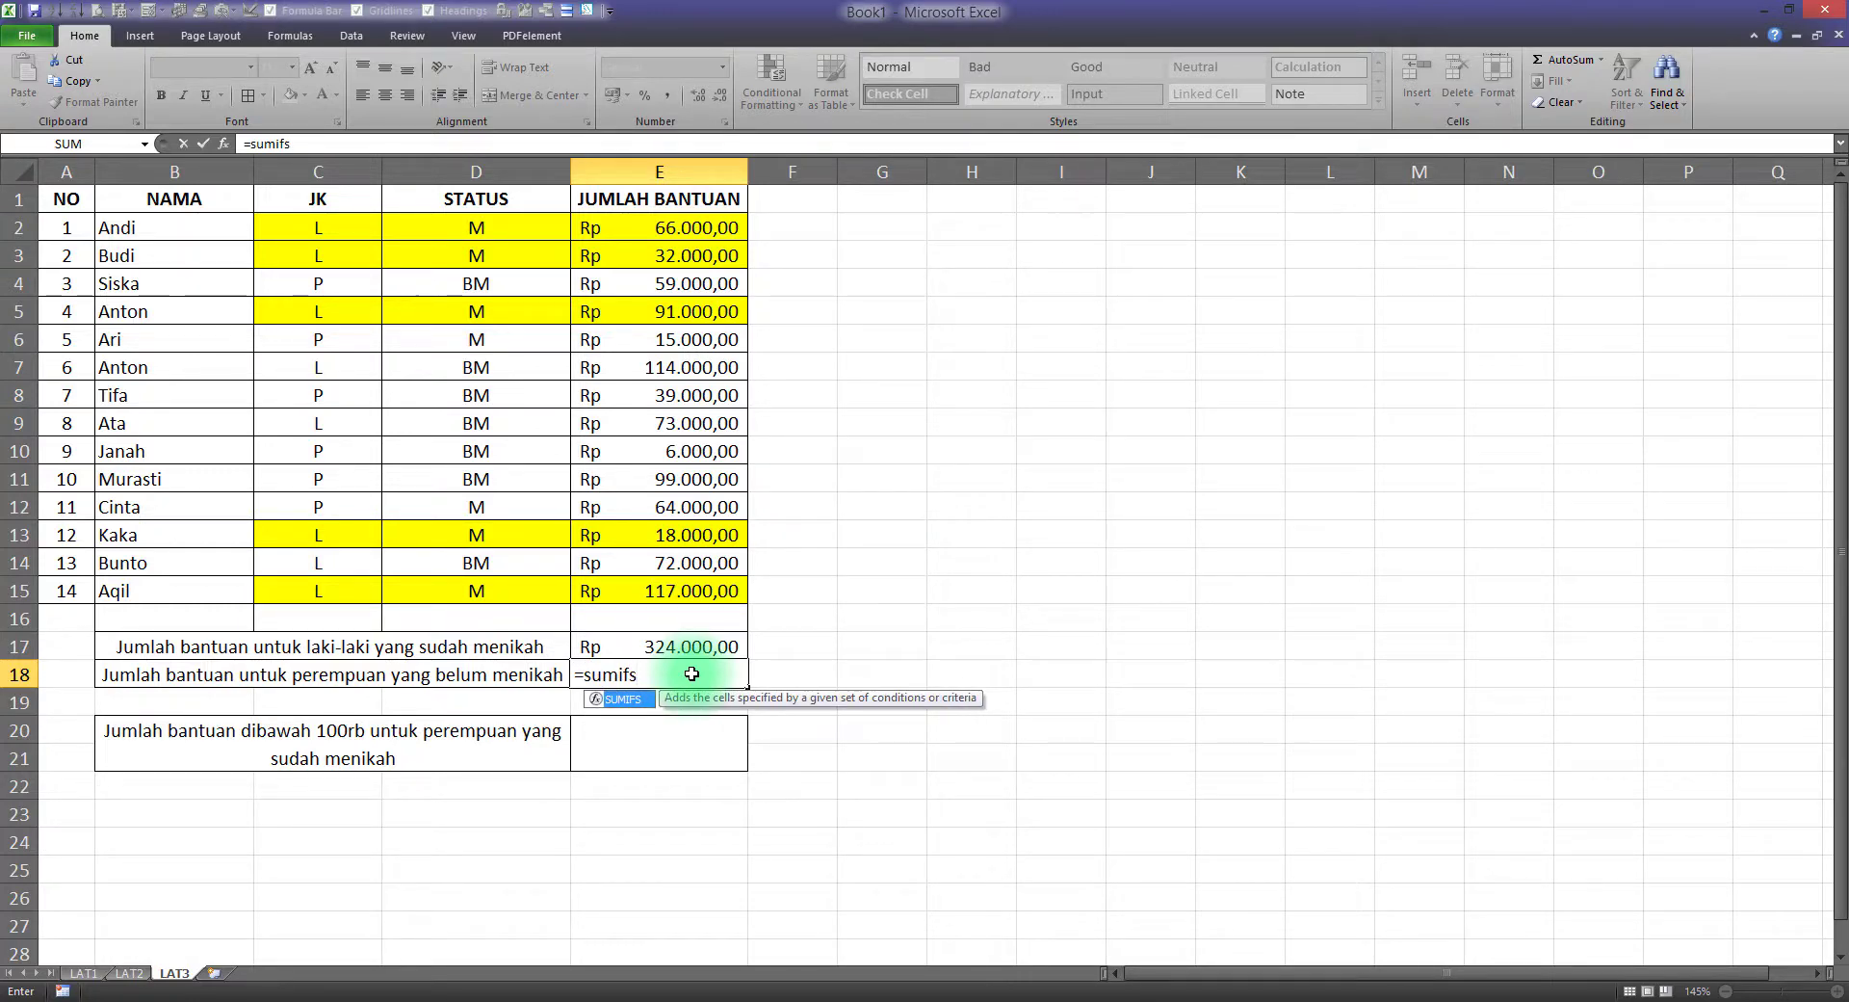
text(()
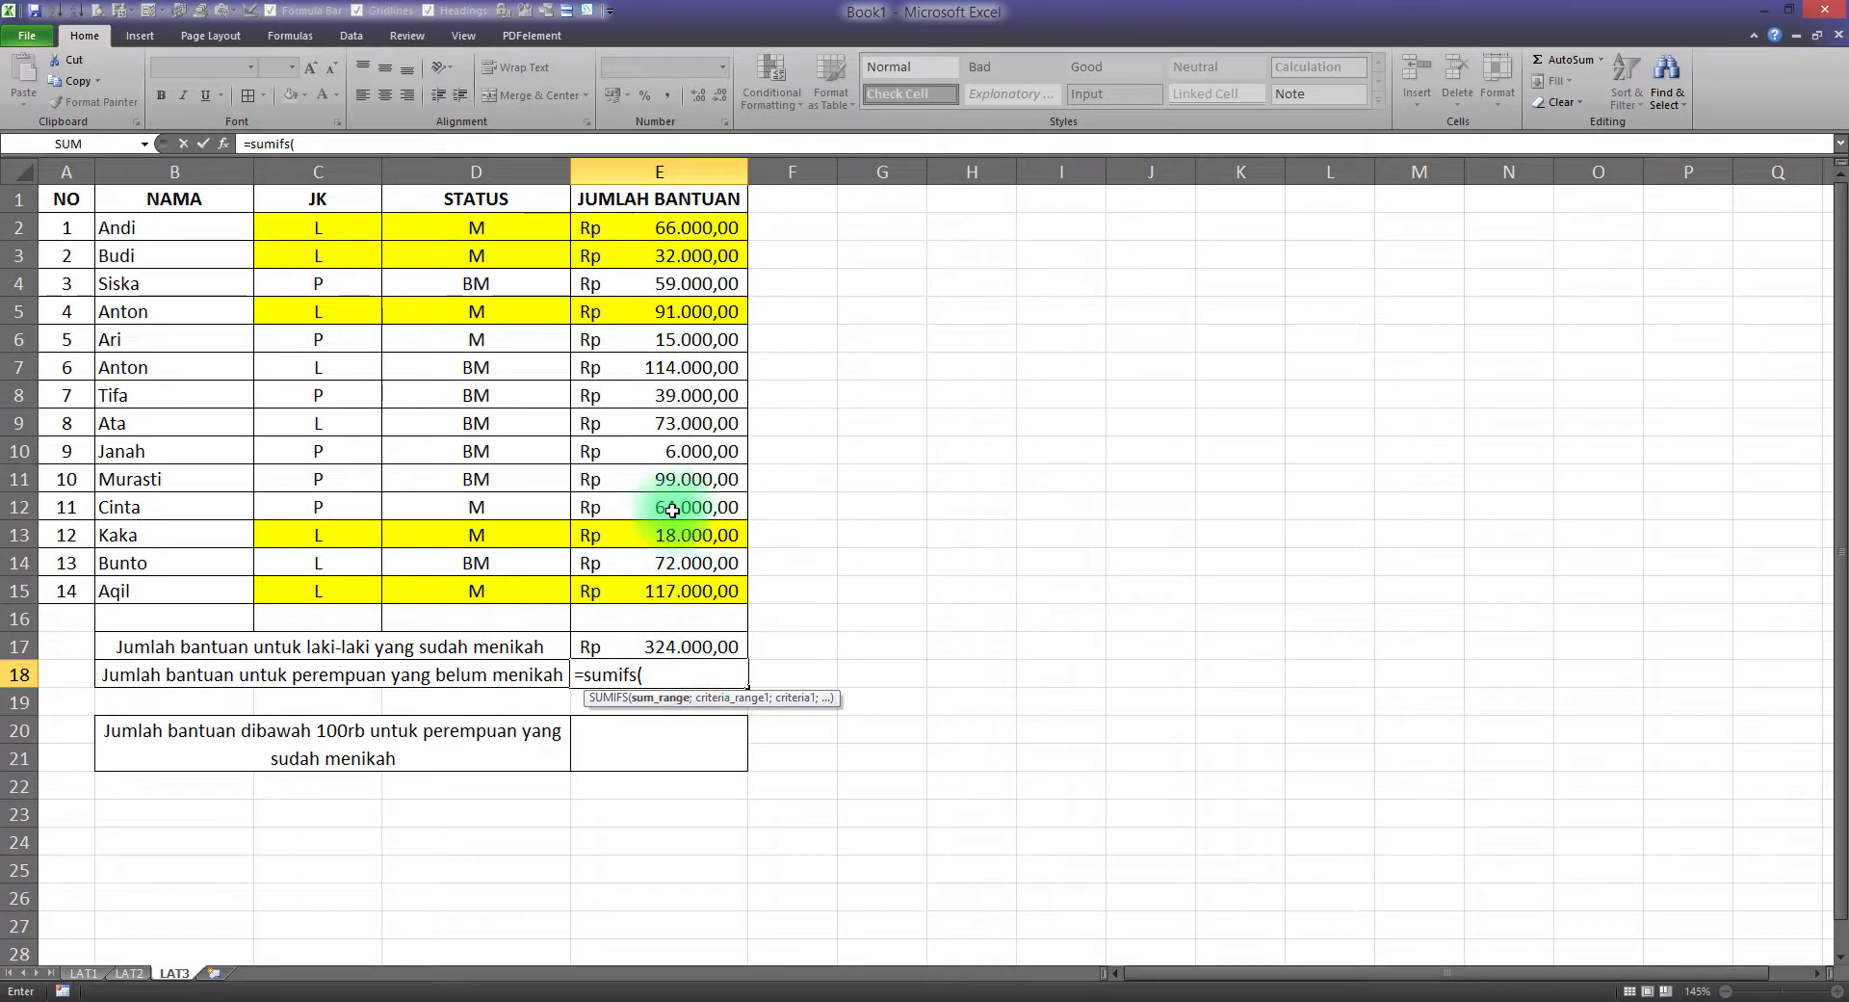
drag(640, 226, 663, 591)
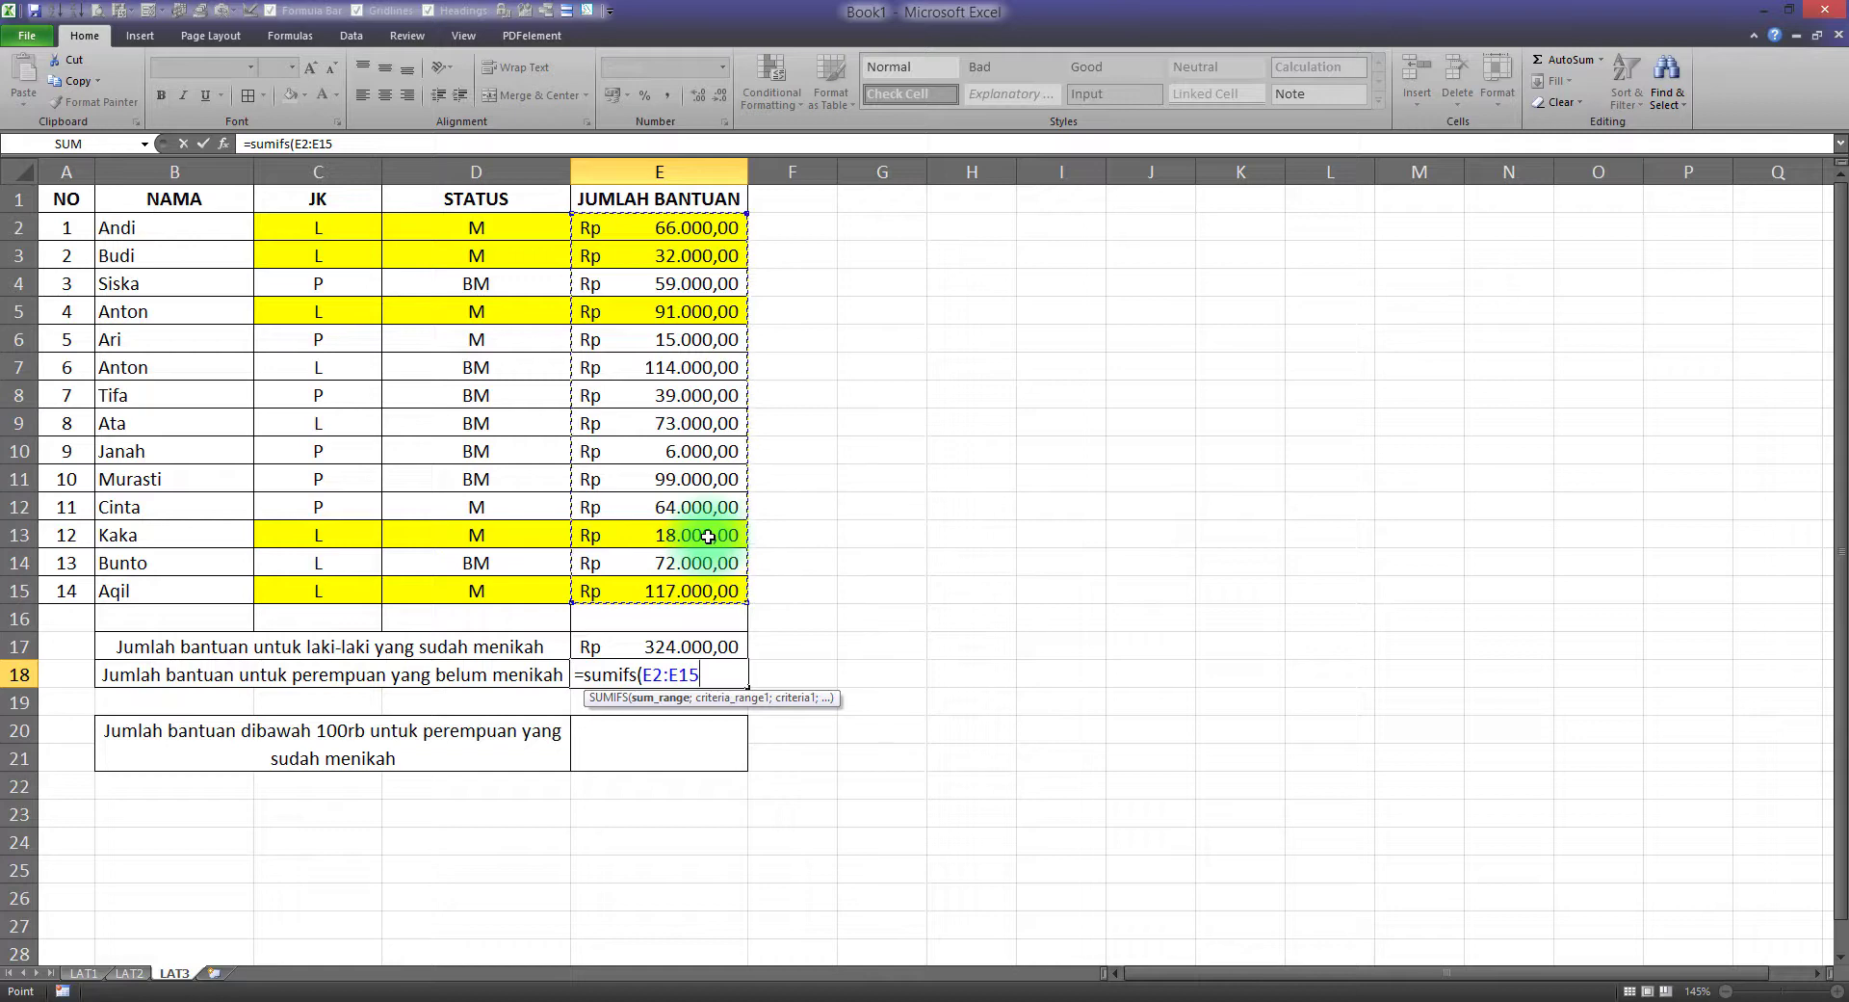
text(;)
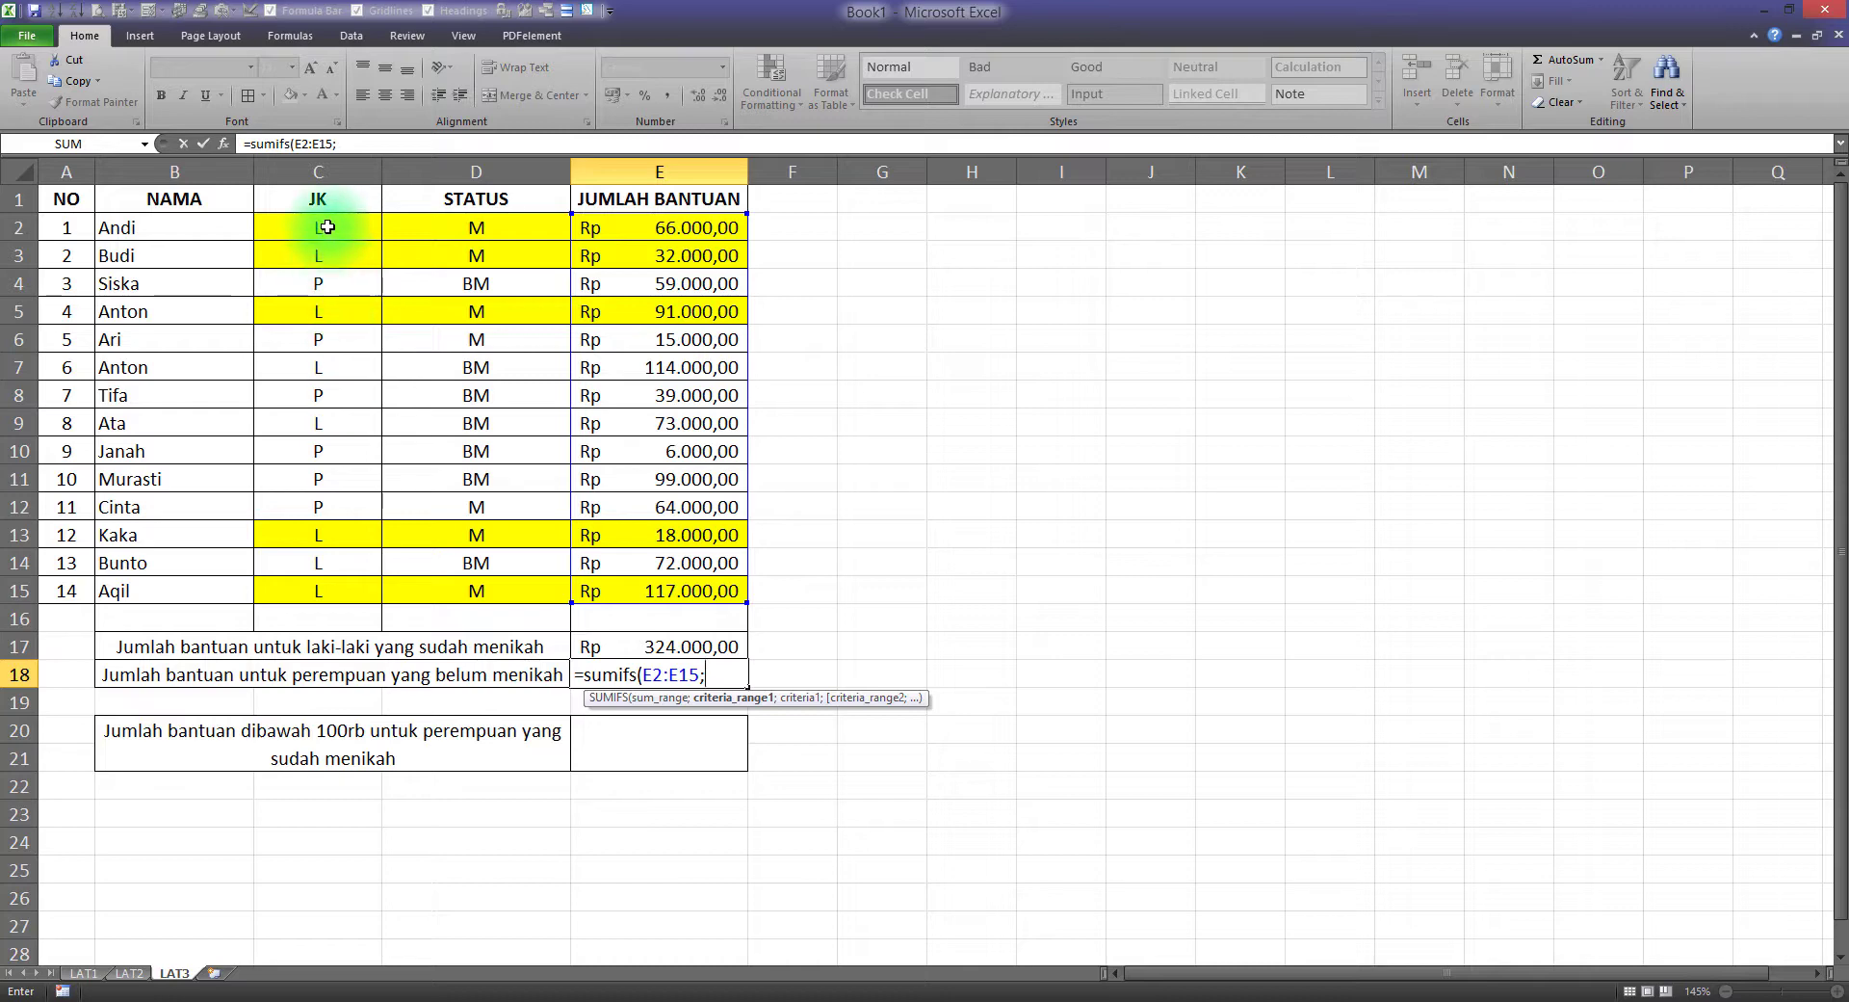
Add criteria range C2:C15 with "=P" and criteria range D2:D15 with "=BM" to the E18 formula and close its parenthesis
drag(328, 227, 332, 592)
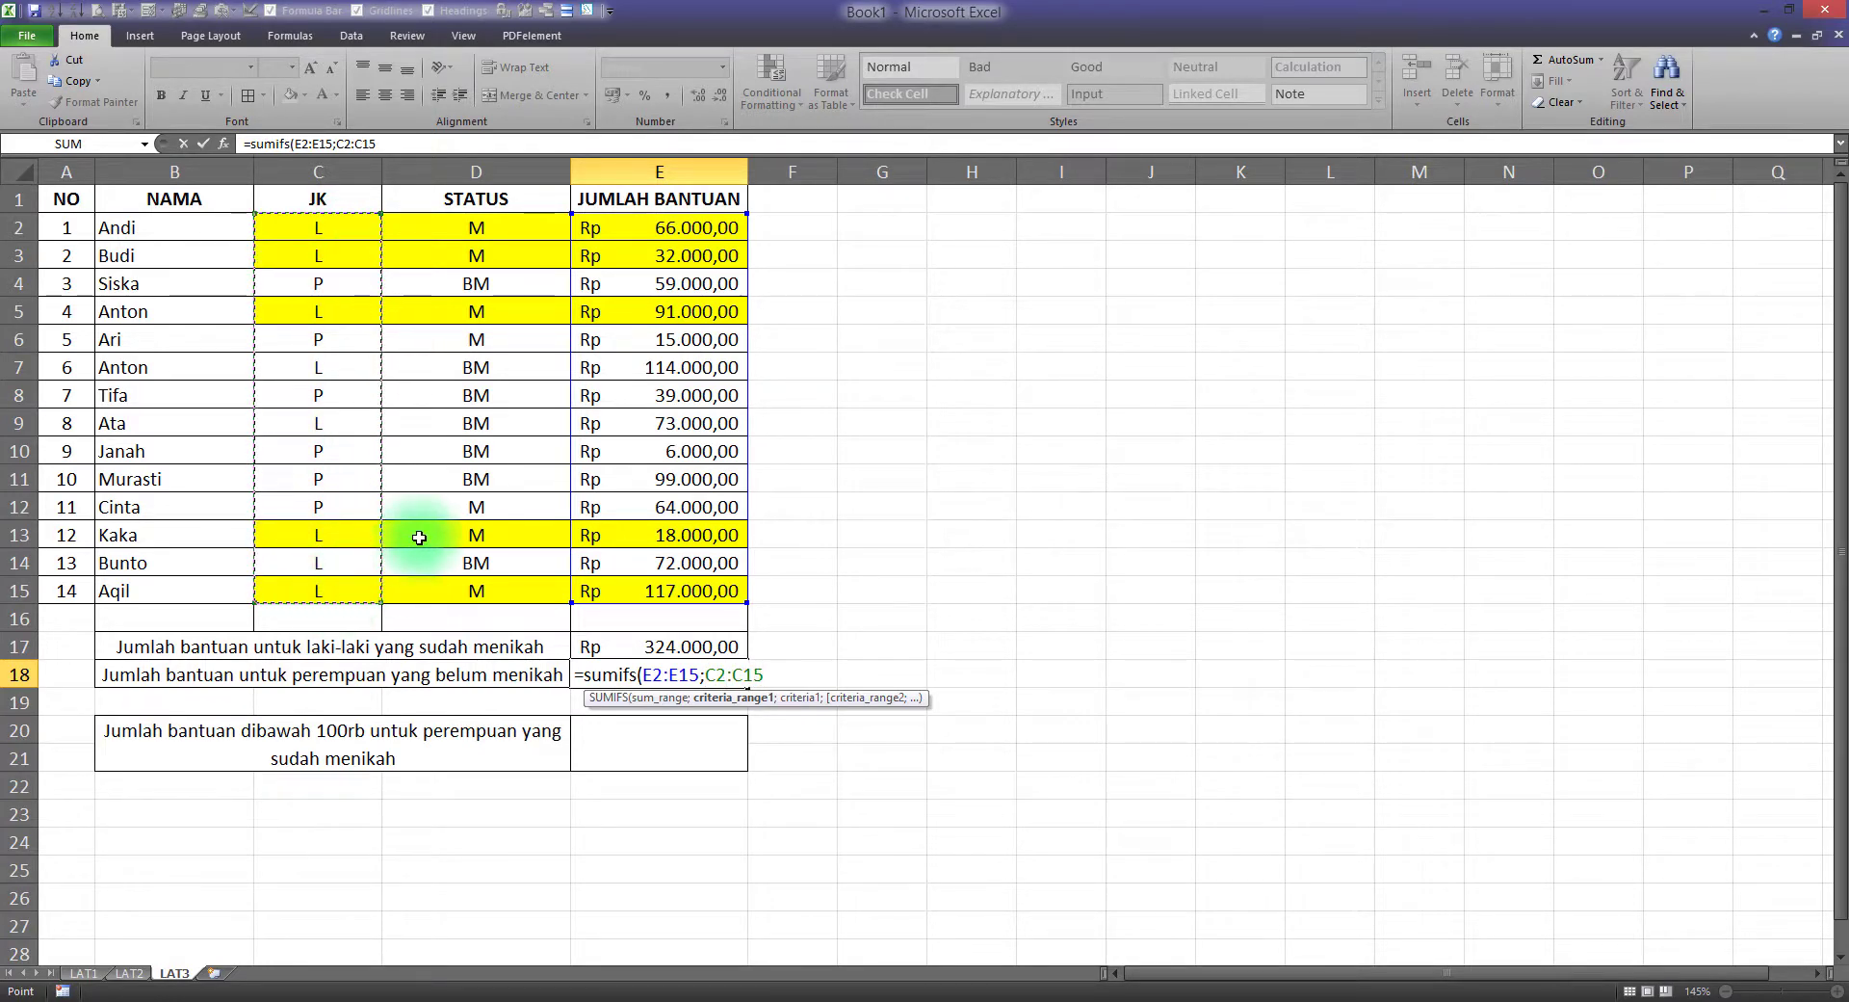
text(;"=P)
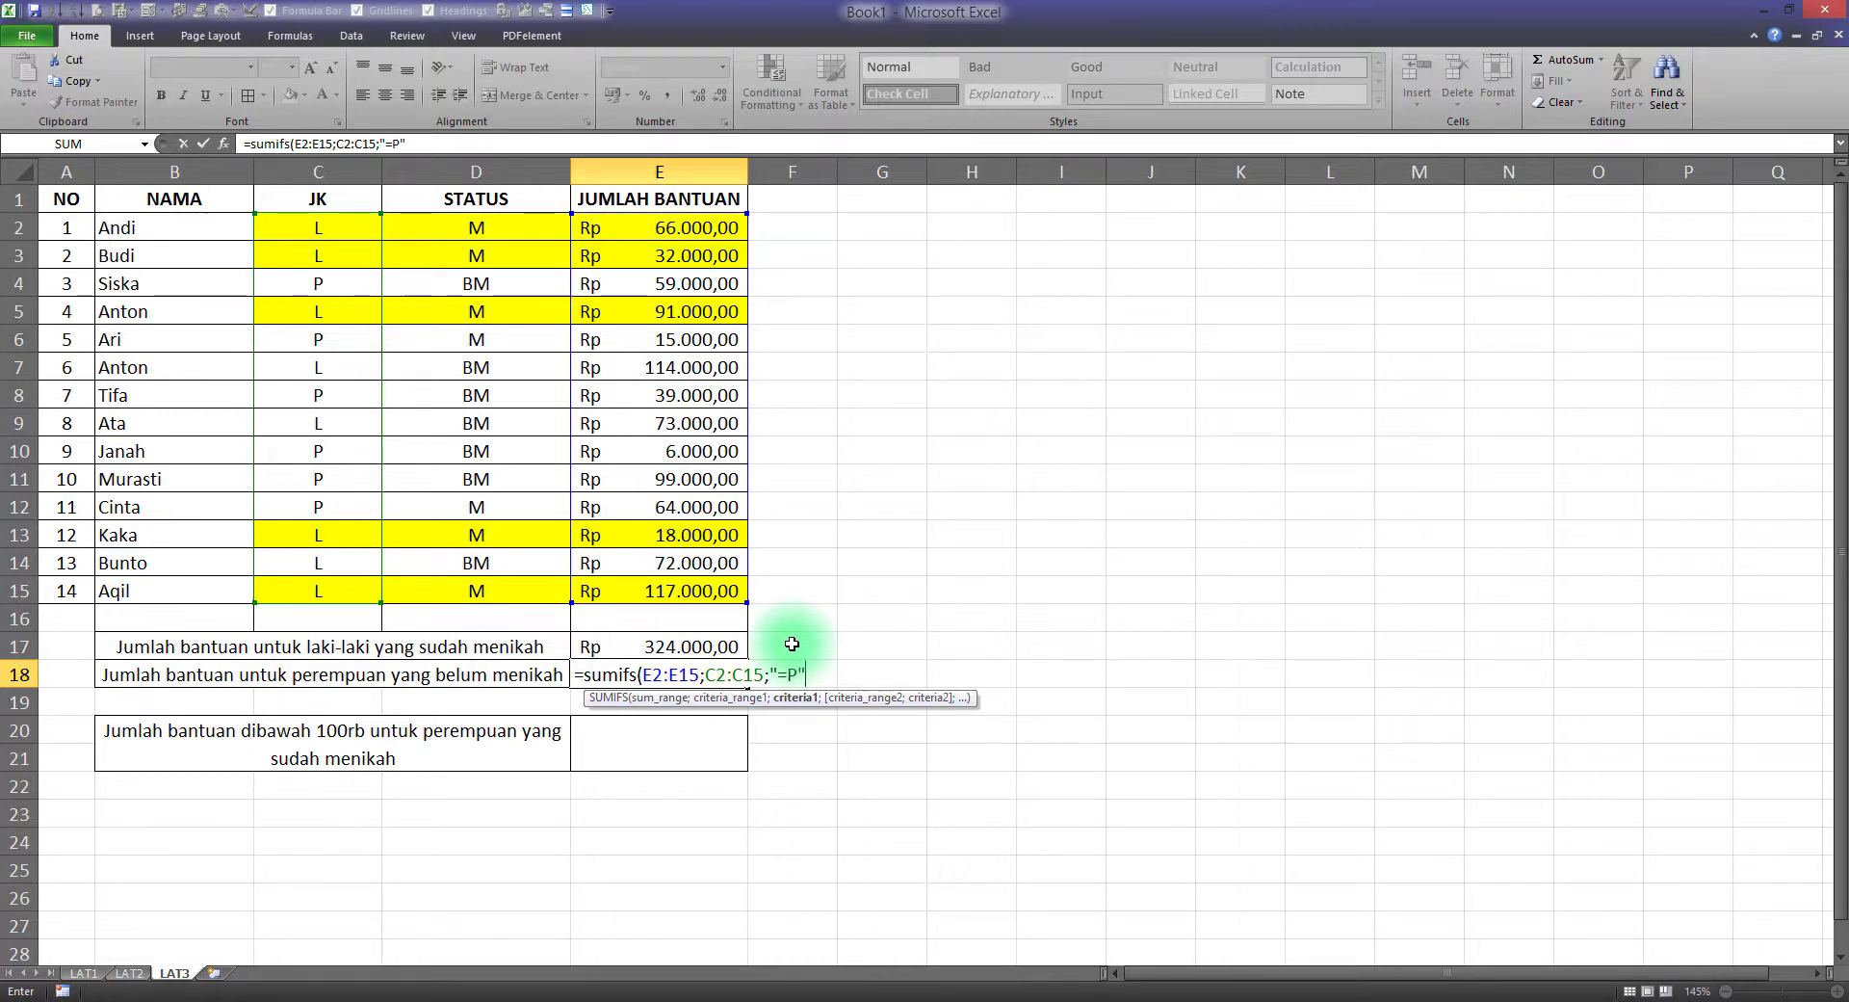
text(;)
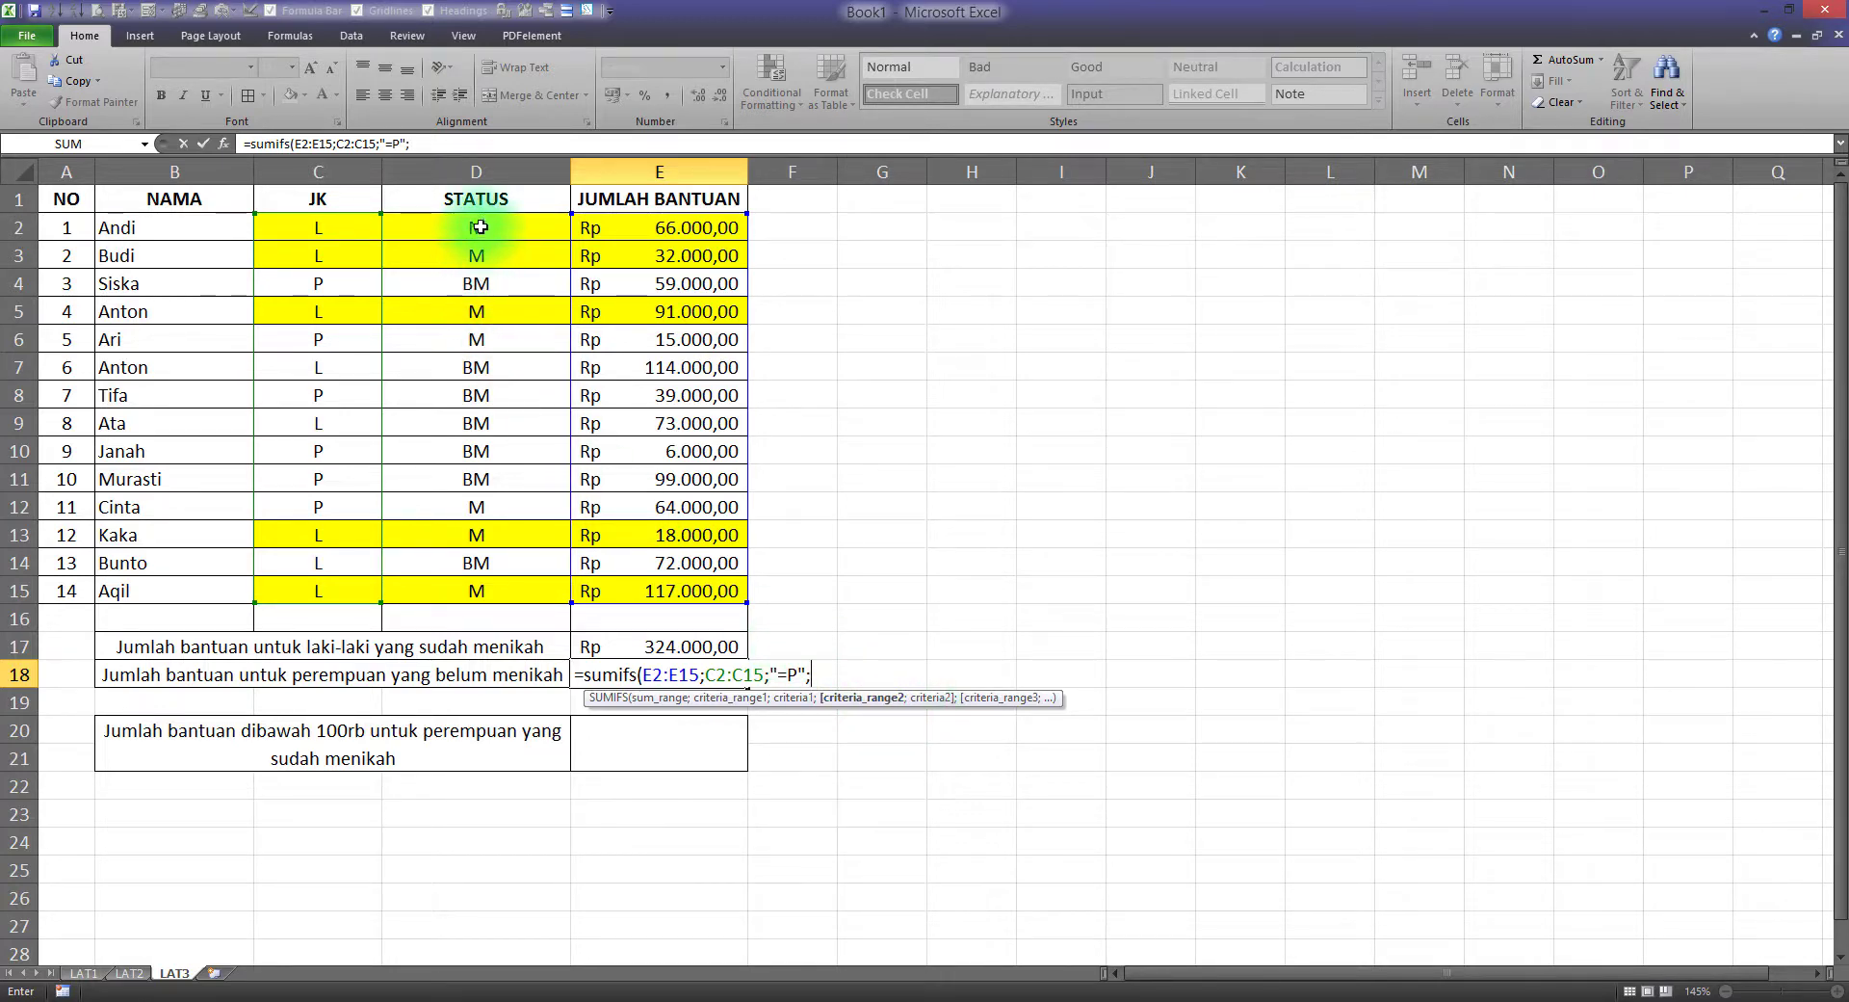
drag(481, 222, 481, 584)
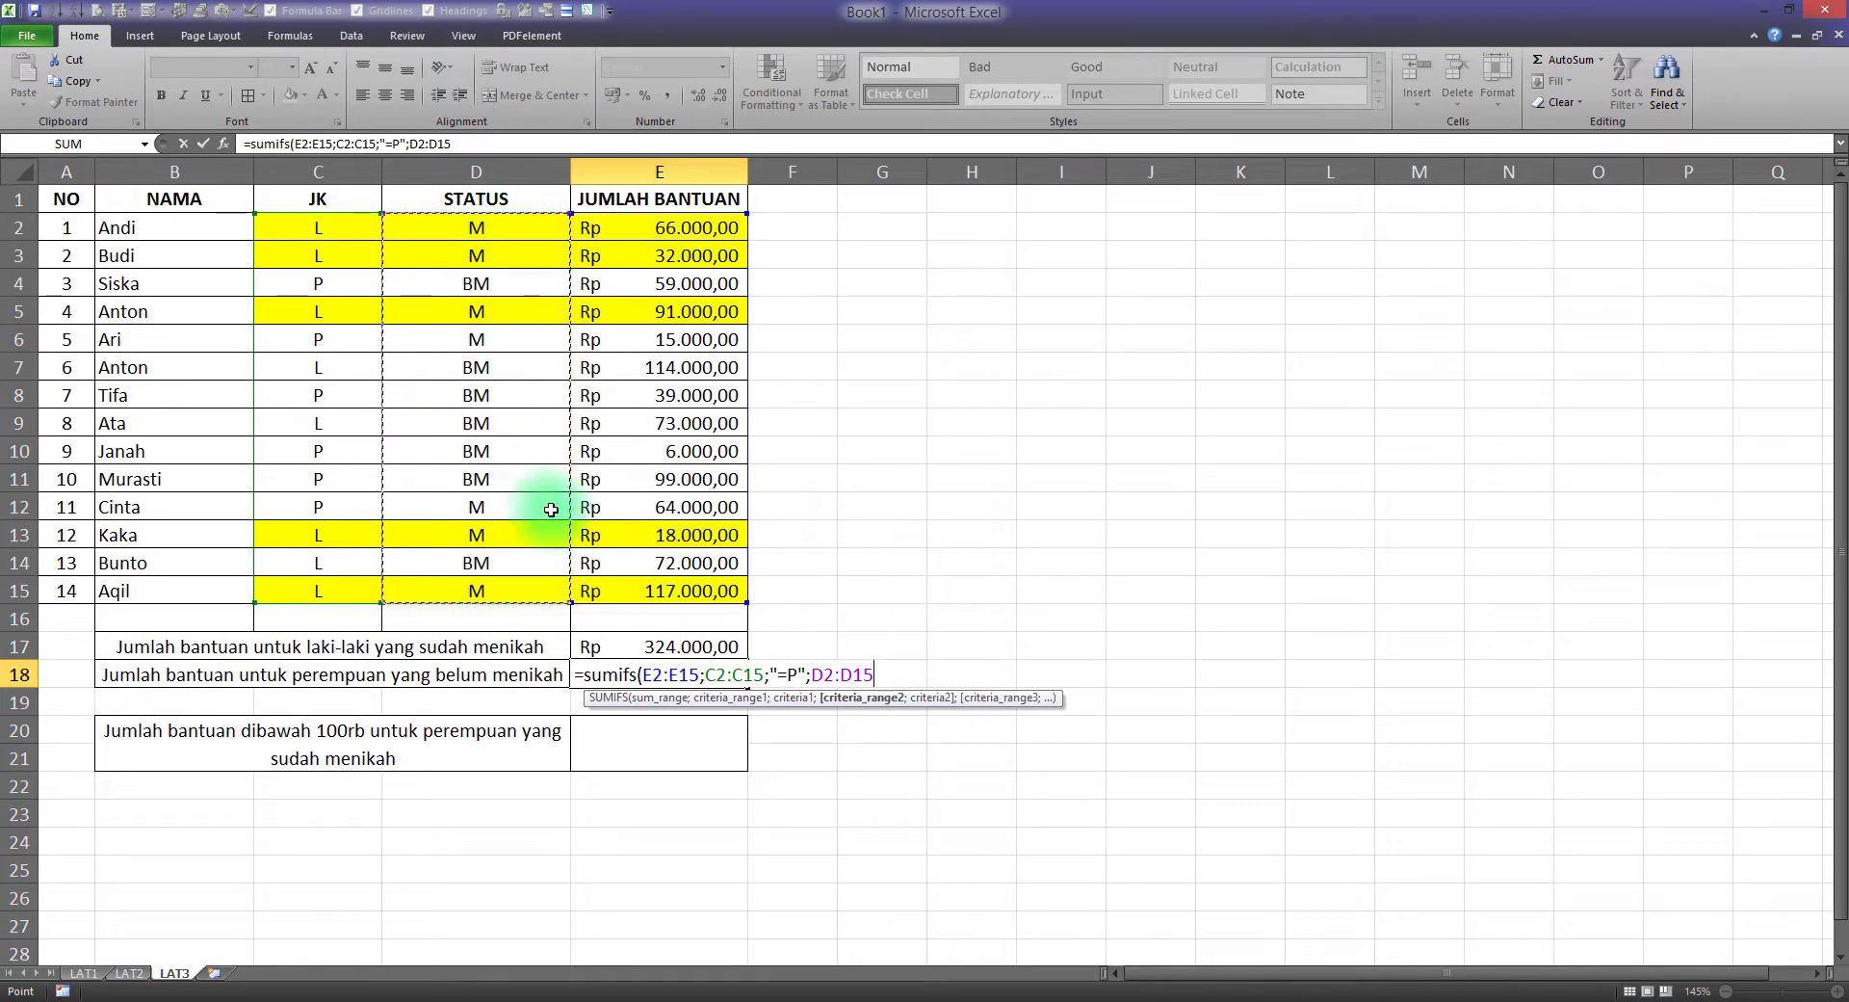
text(;"=BM)
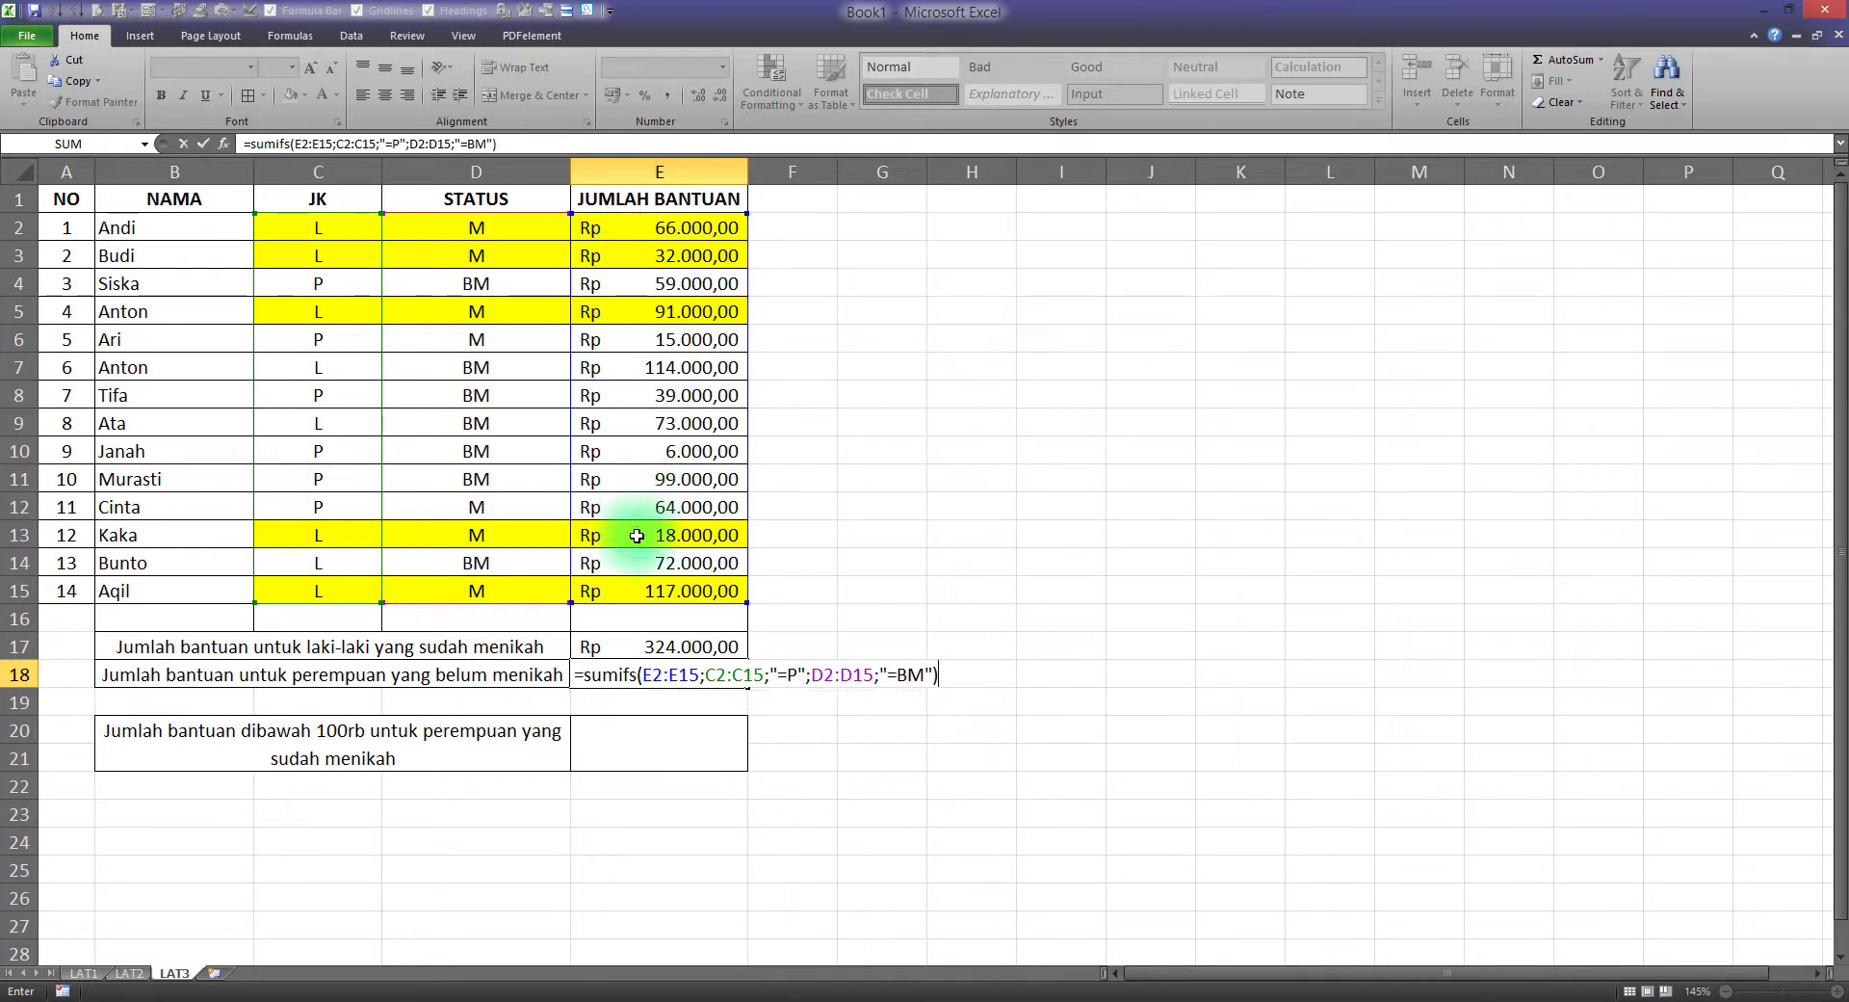
Check the sum range, criteria ranges and criteria in the E18 SUMIFS formula and enter it
double_click(653, 674)
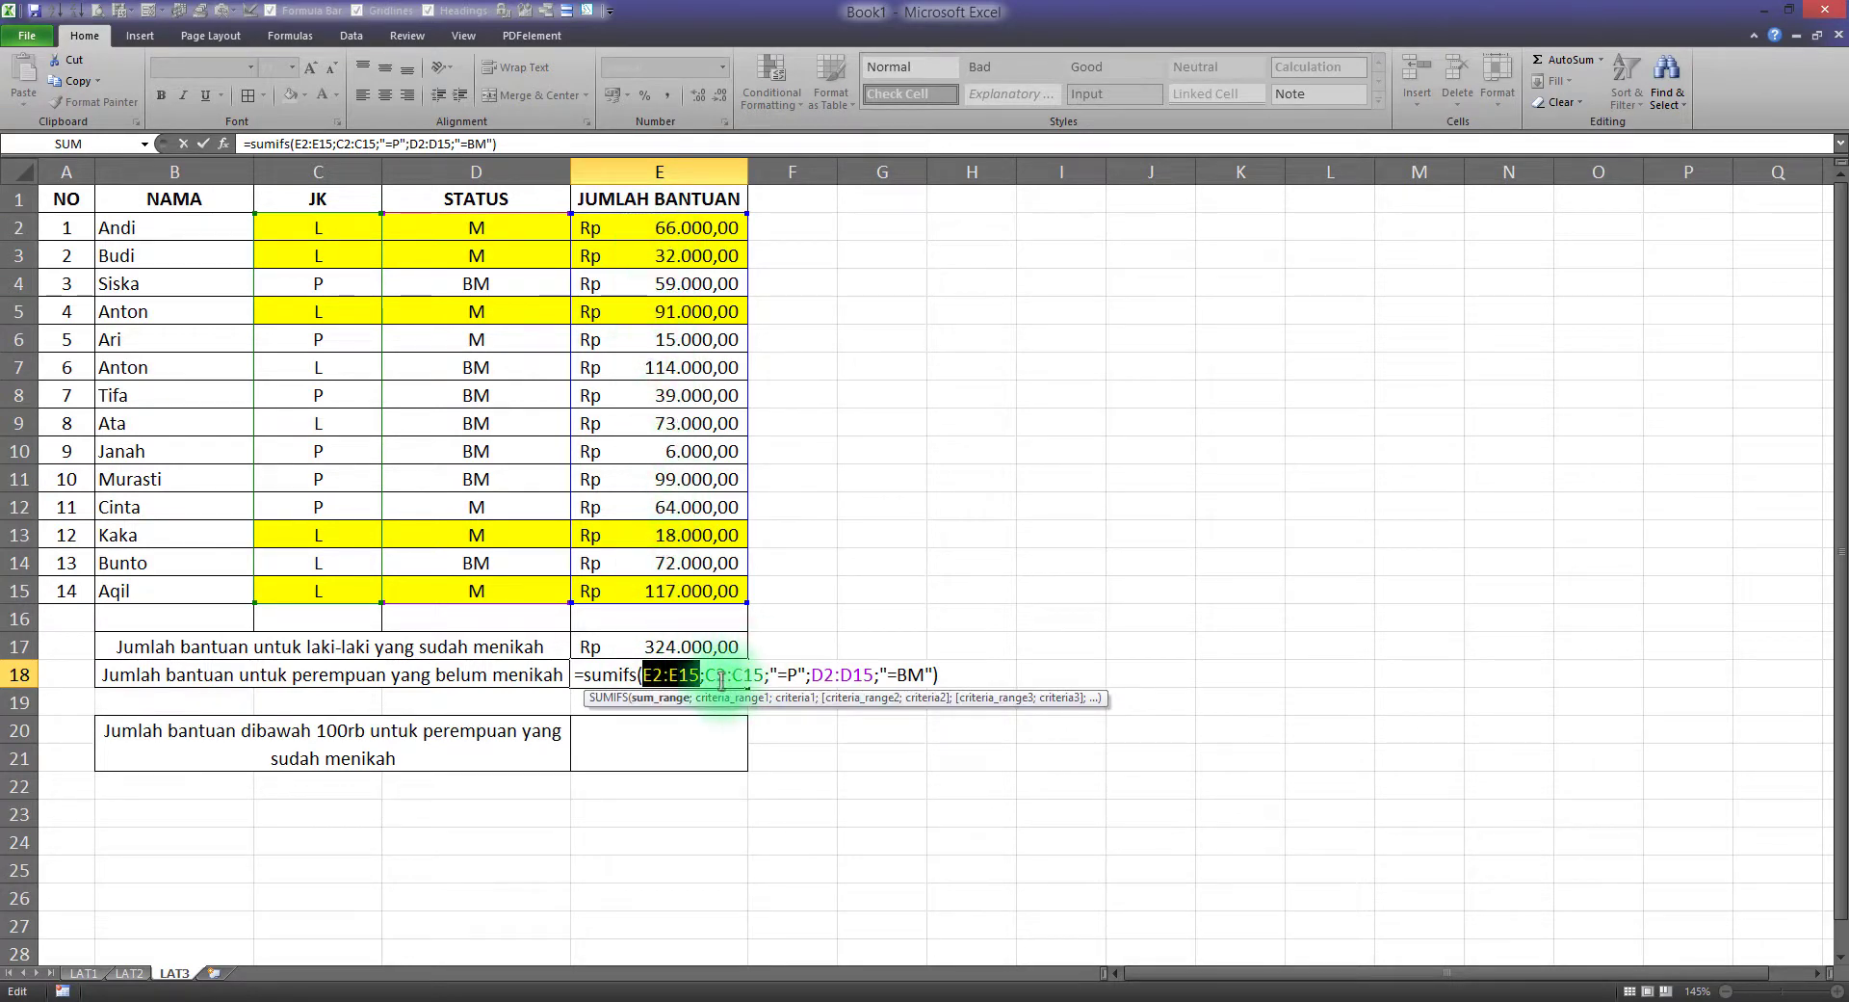
drag(707, 674, 764, 675)
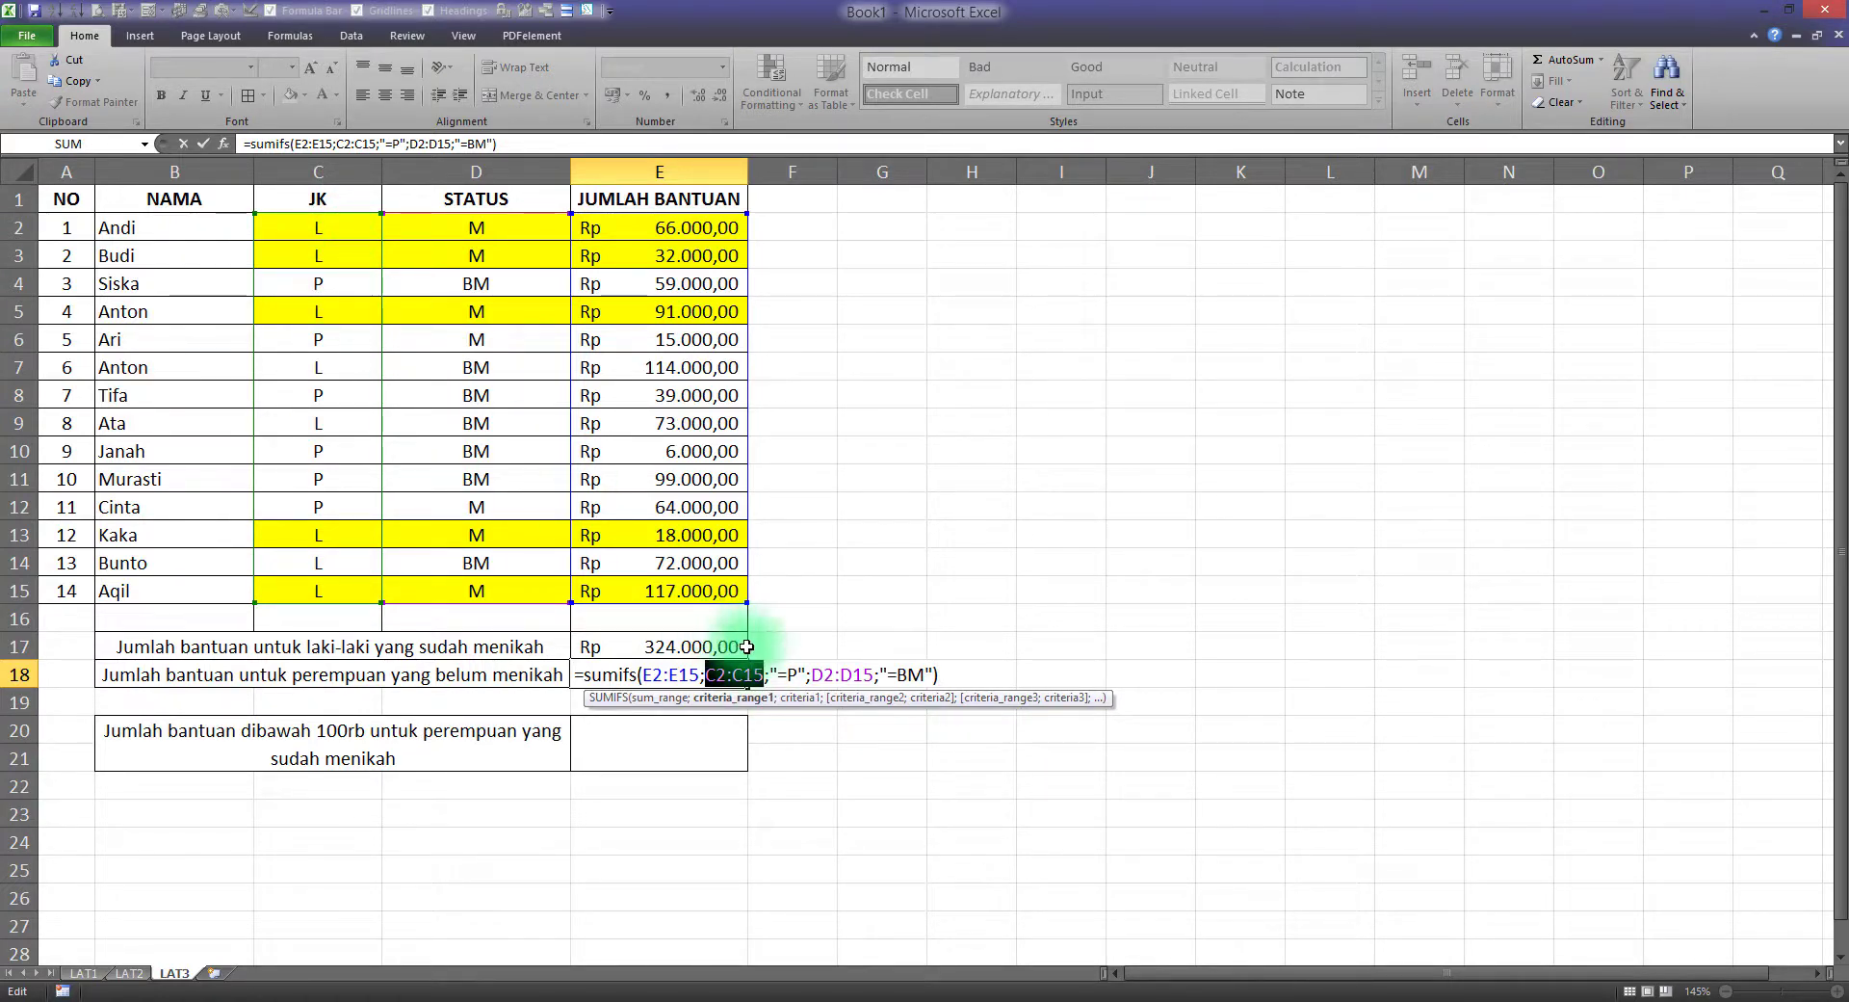
drag(777, 674, 792, 674)
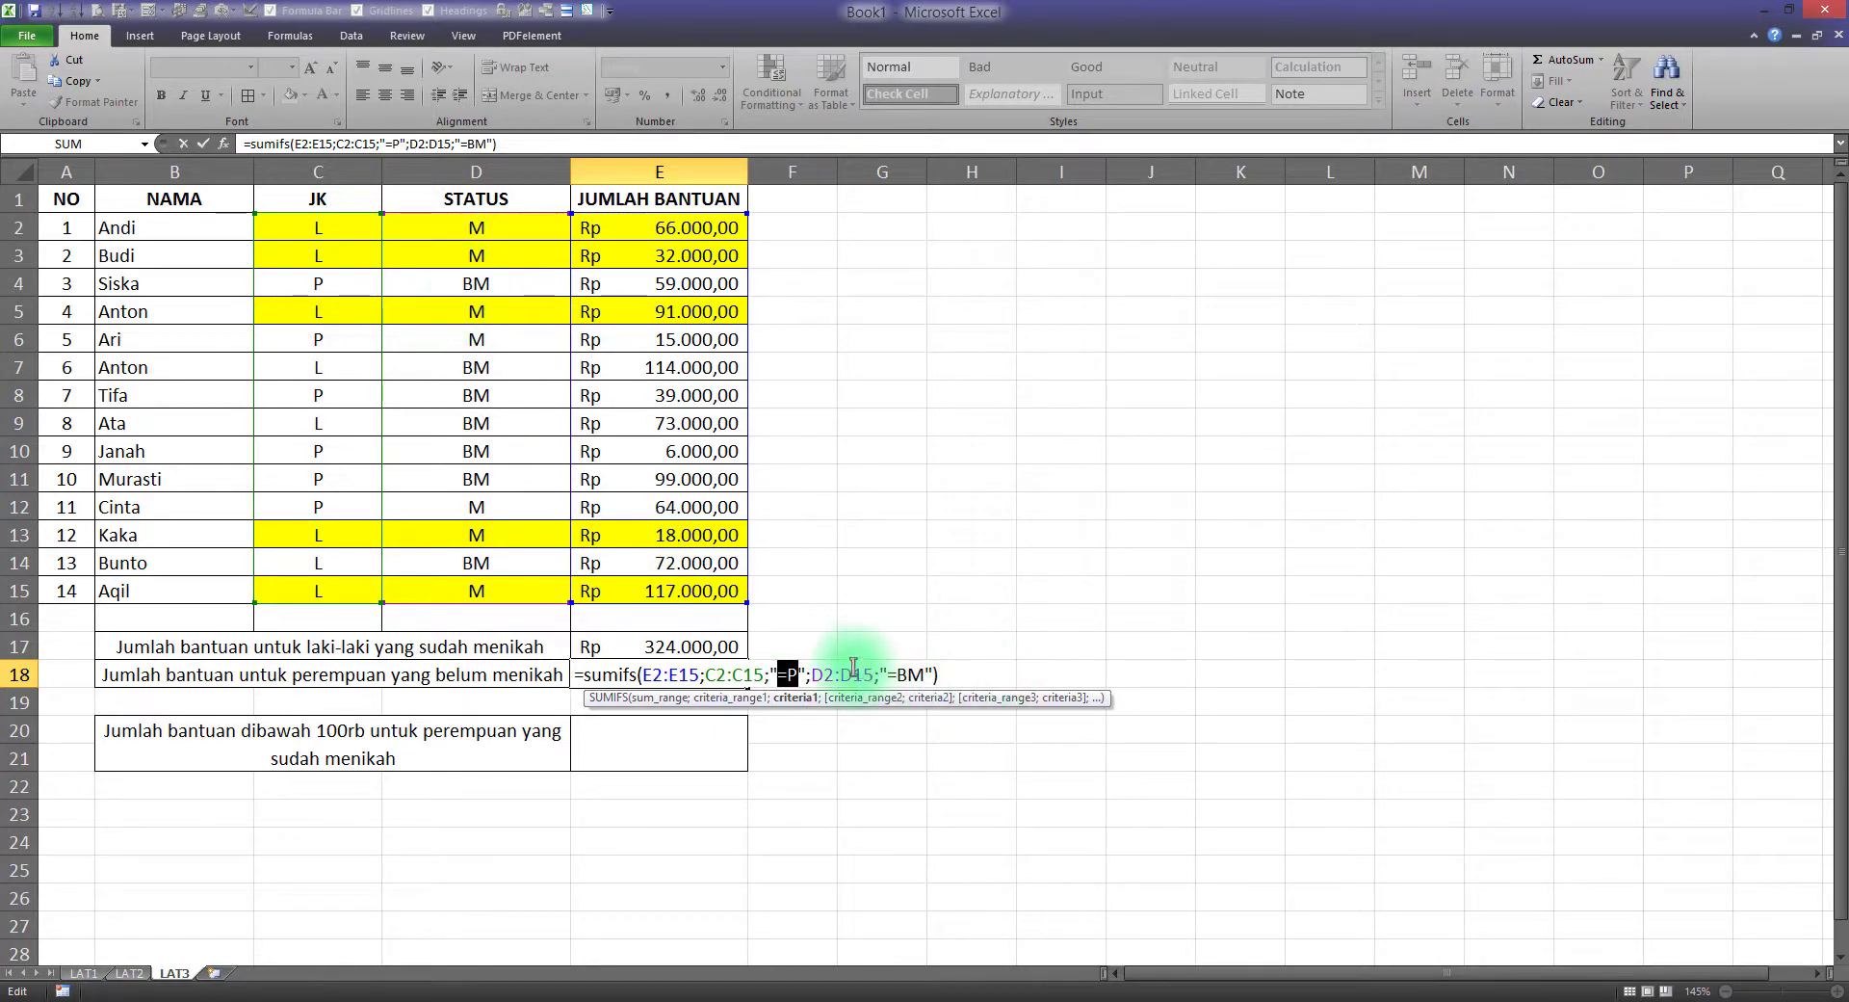
drag(835, 674, 909, 674)
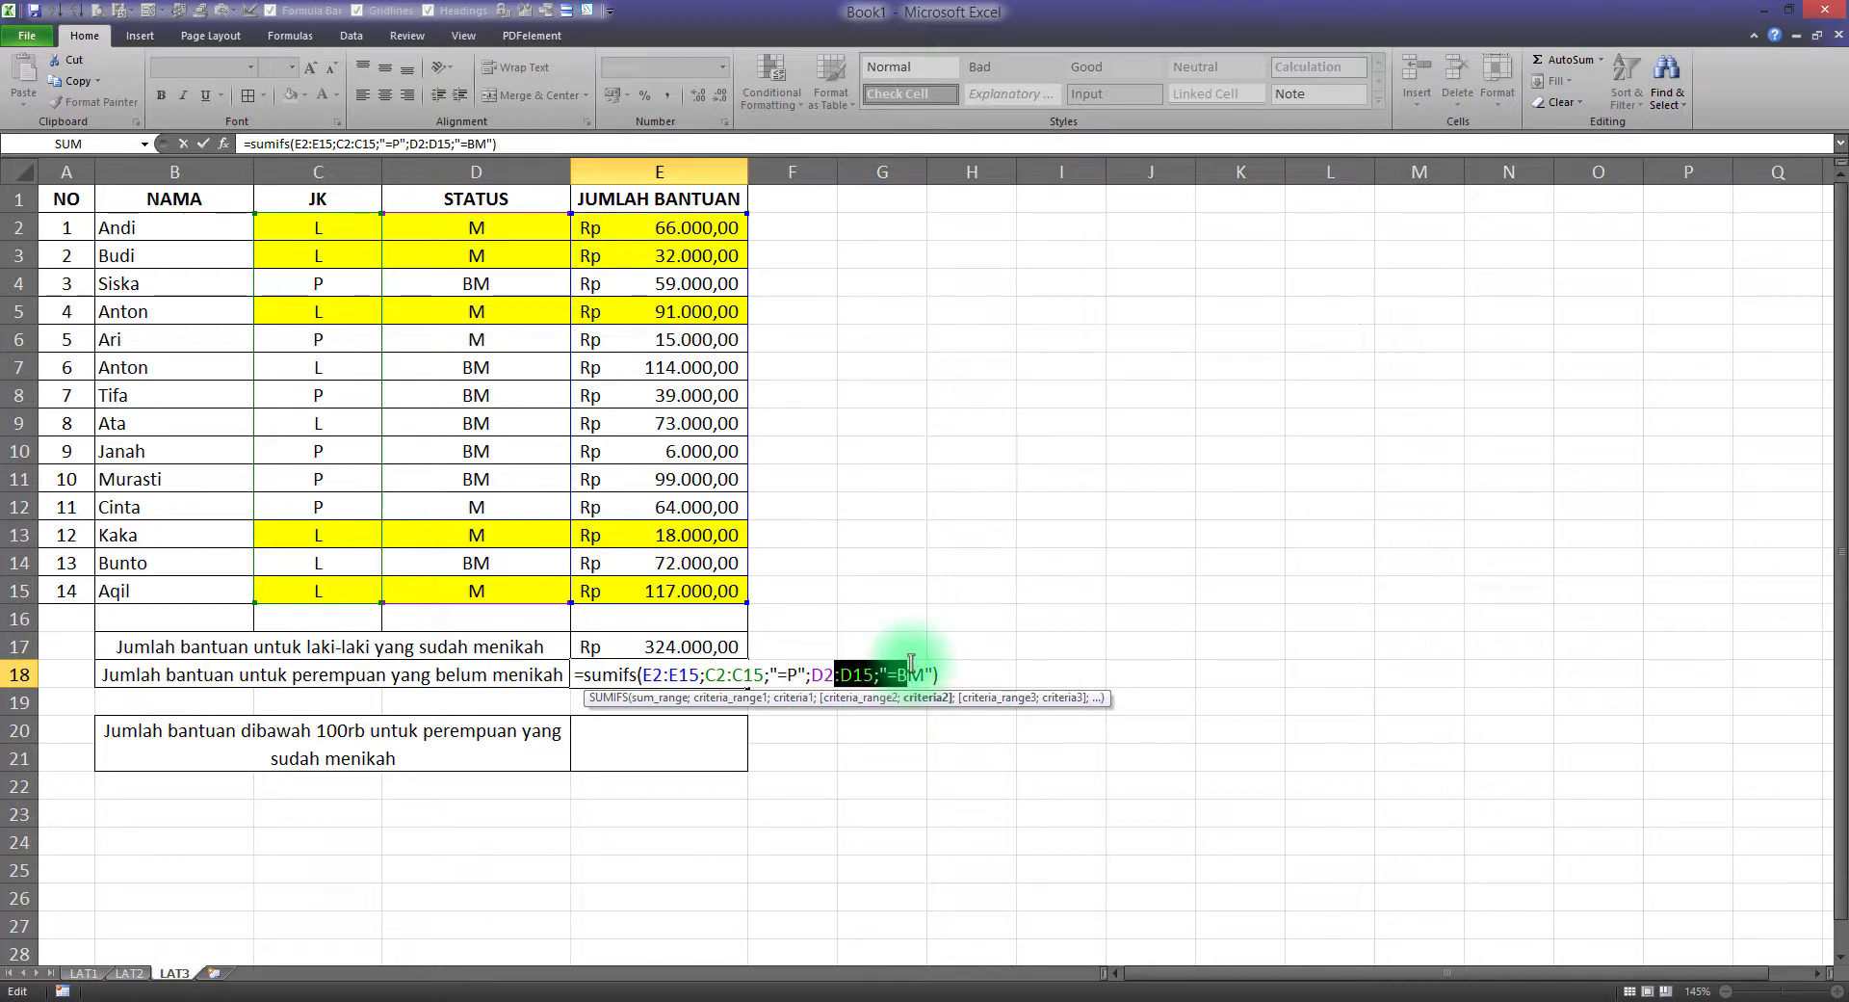
key(Return)
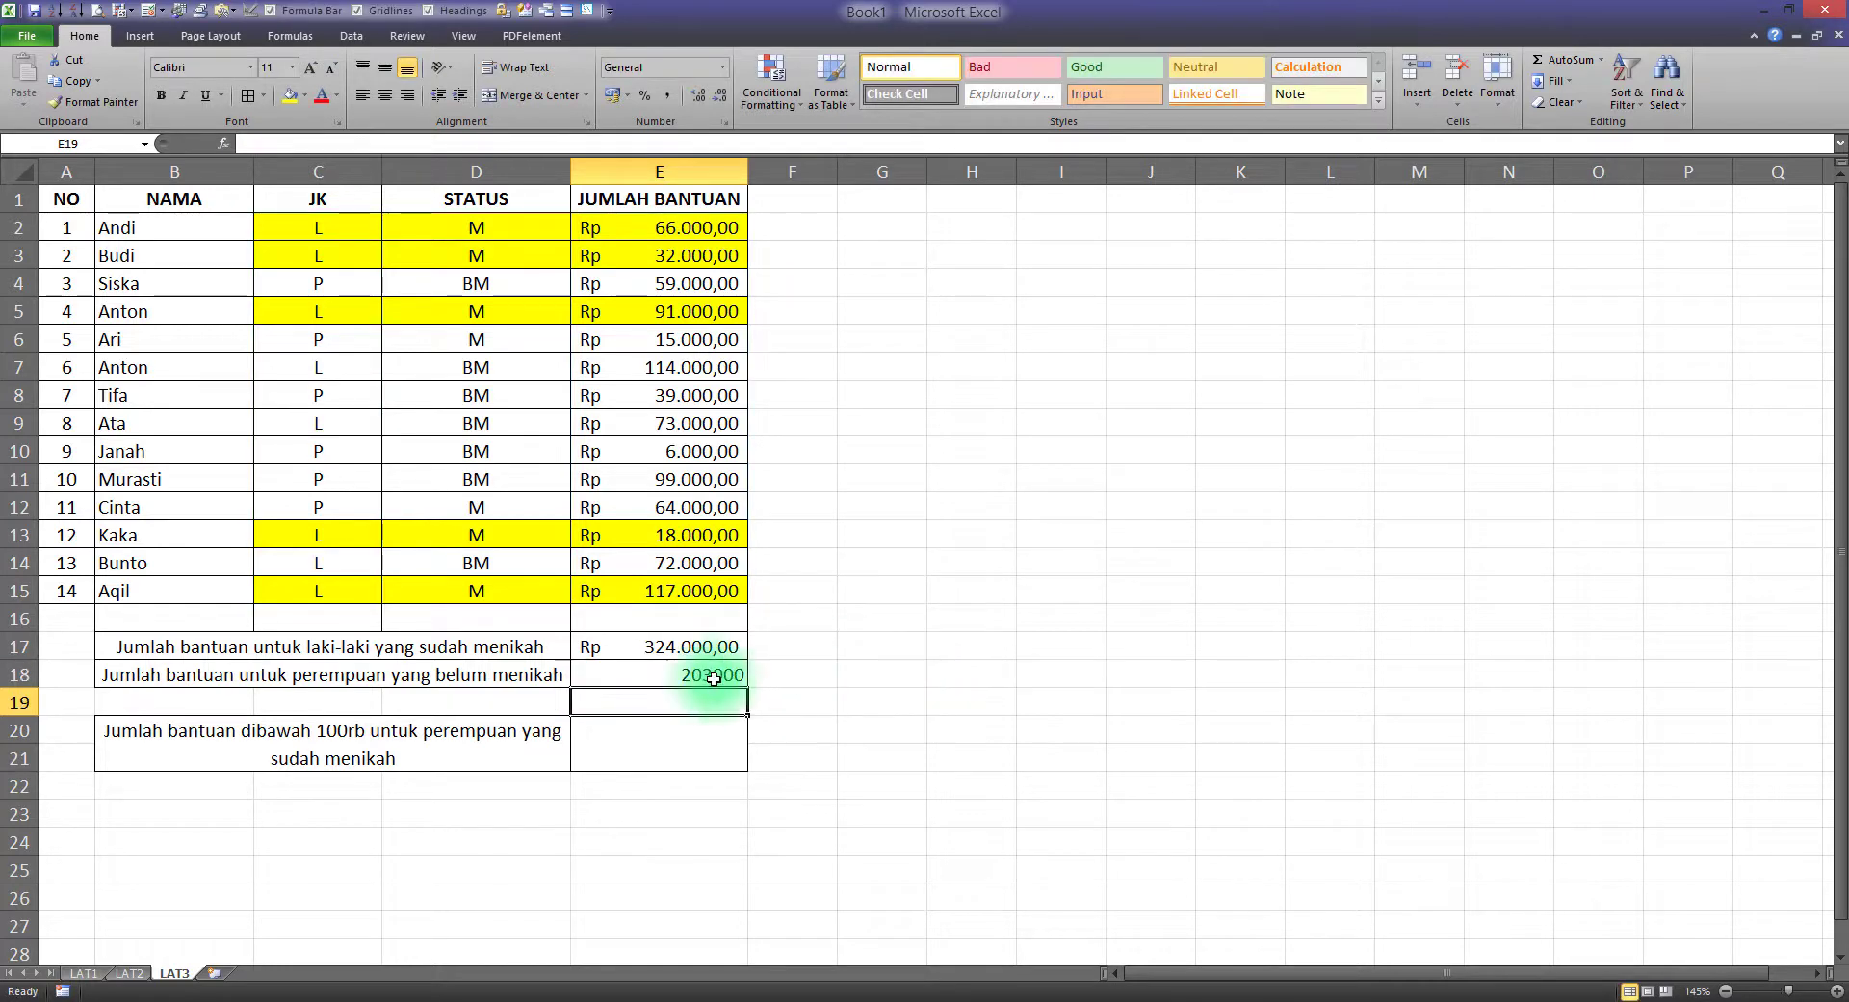
Format the E18 total for unmarried women in the Accounting format with the Rp currency symbol
key(Up)
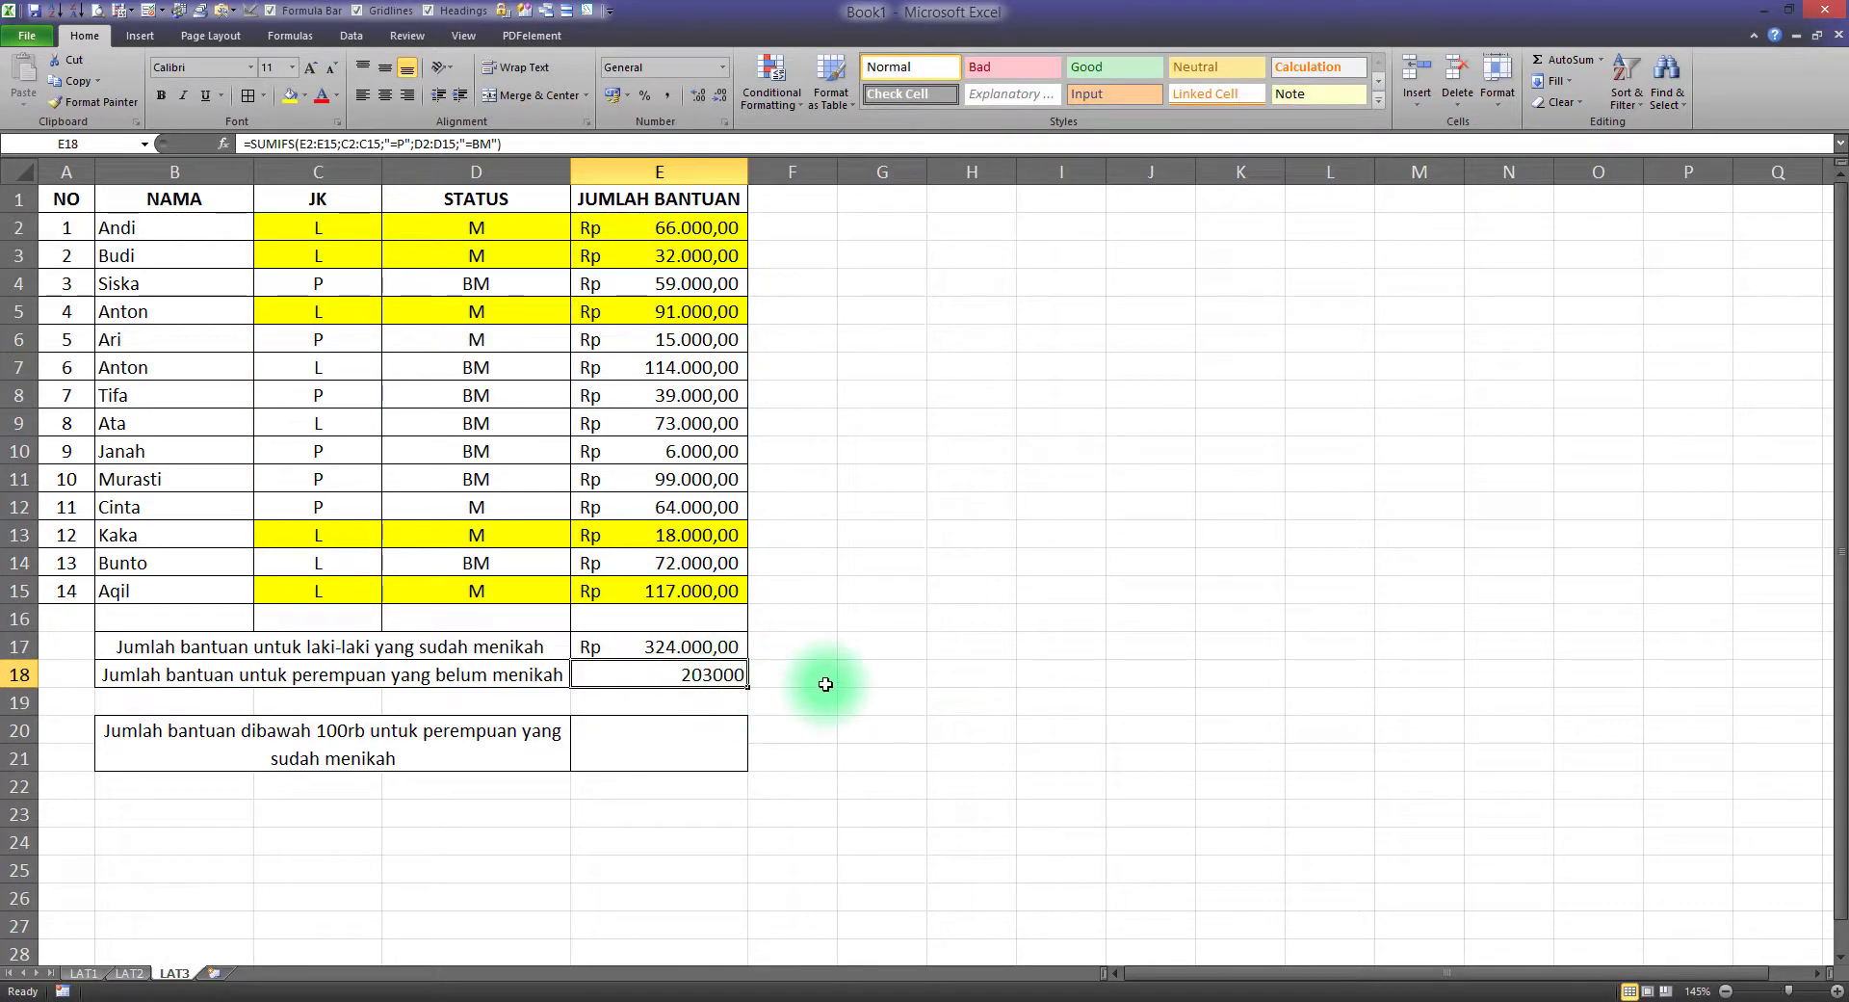
click(627, 95)
click(613, 94)
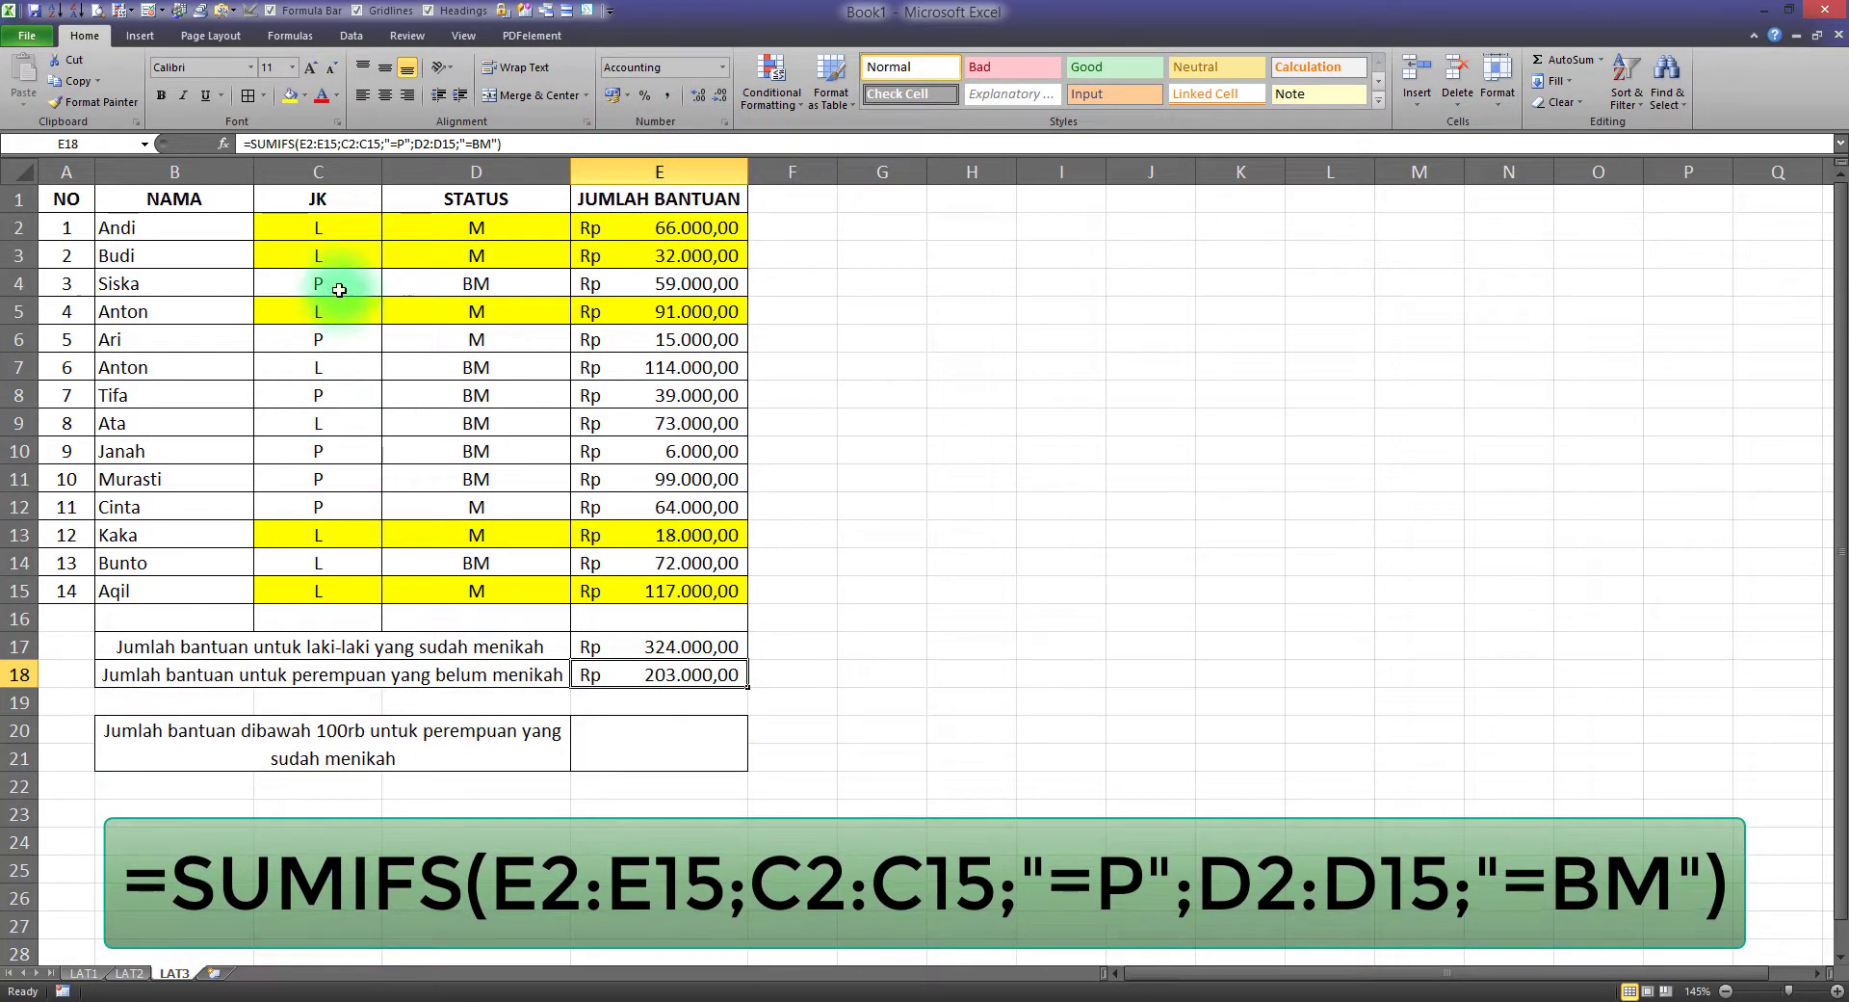
Fill columns C to E light olive green in rows 4, 8, 10 and 11, the records of unmarried women
drag(331, 283, 642, 289)
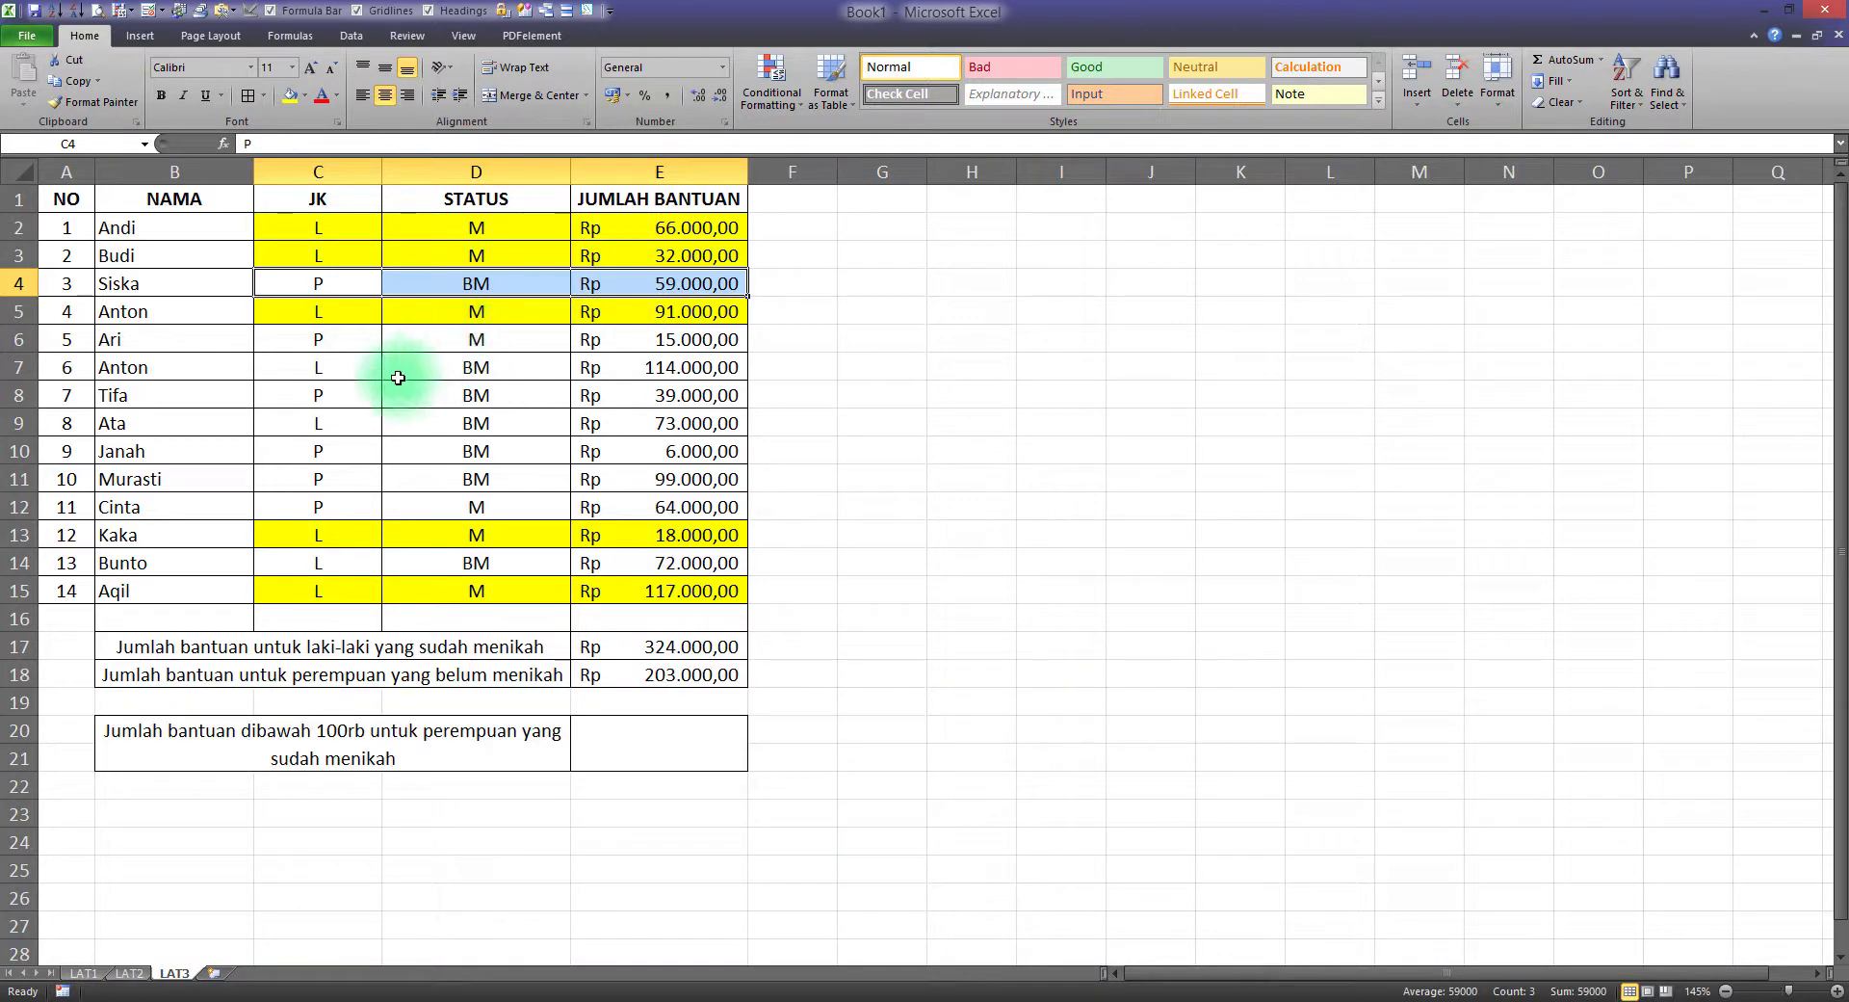
drag(327, 398, 643, 404)
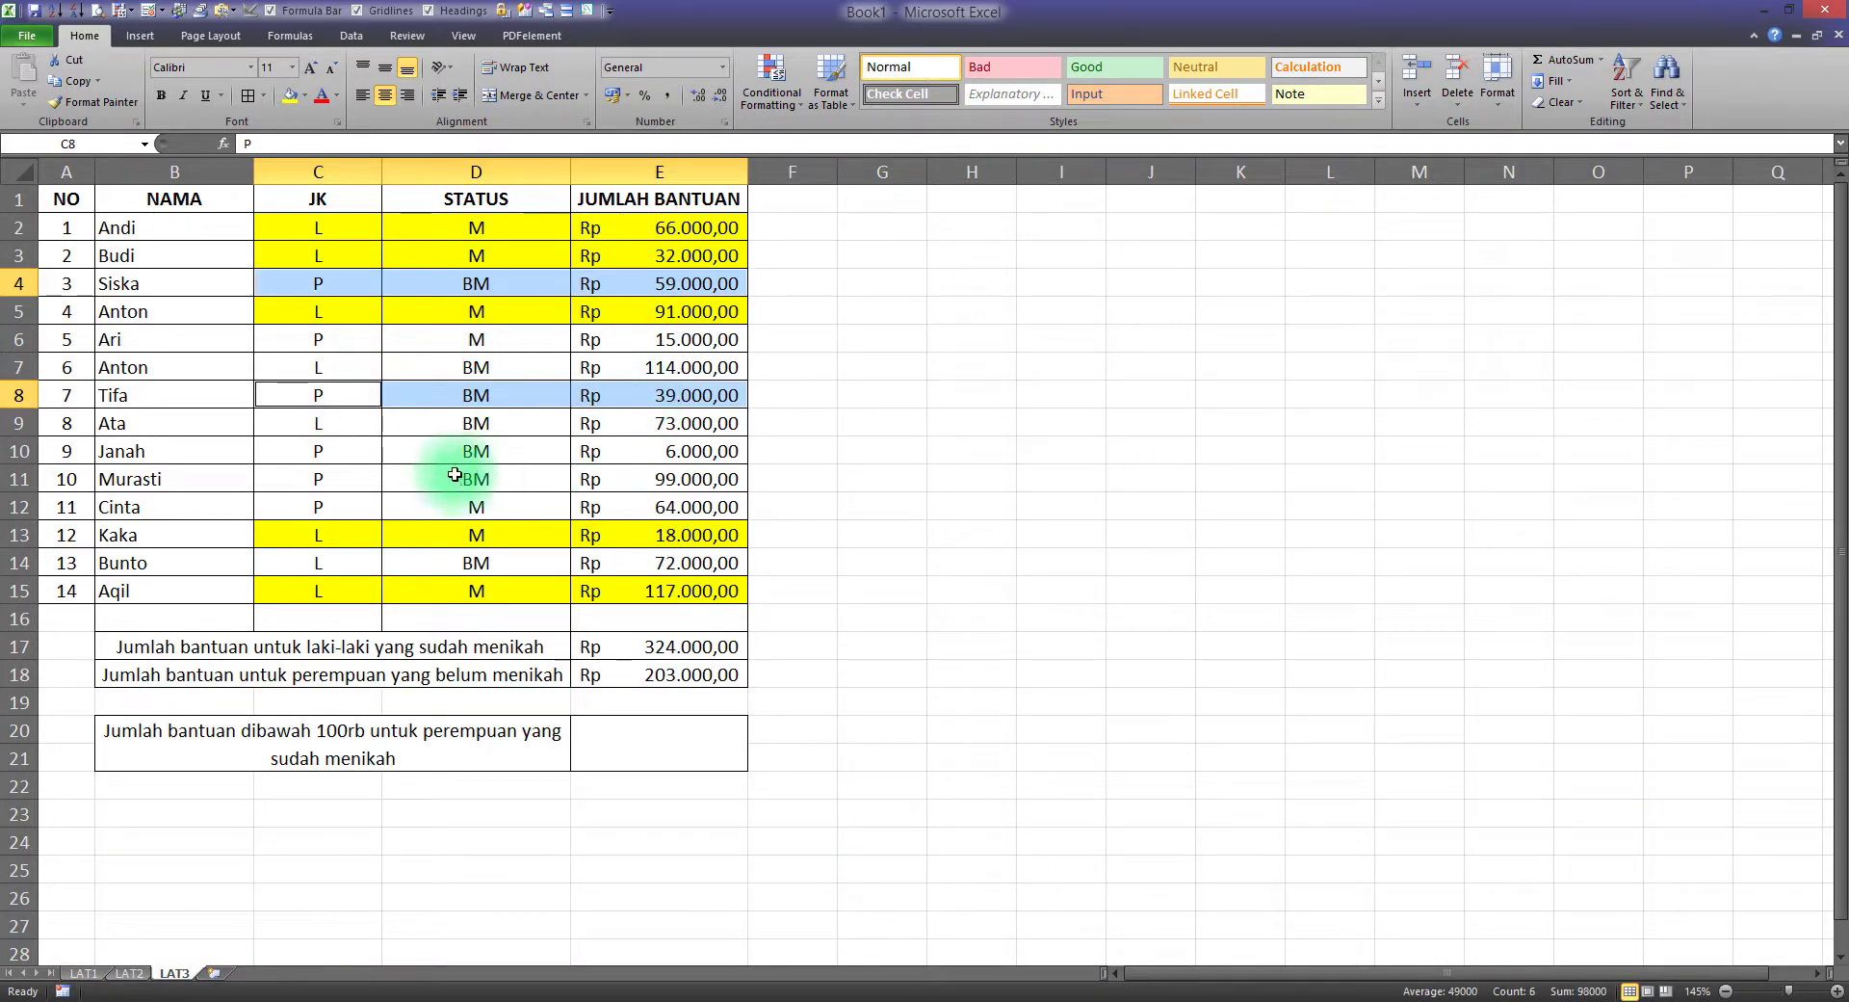
drag(360, 451, 624, 479)
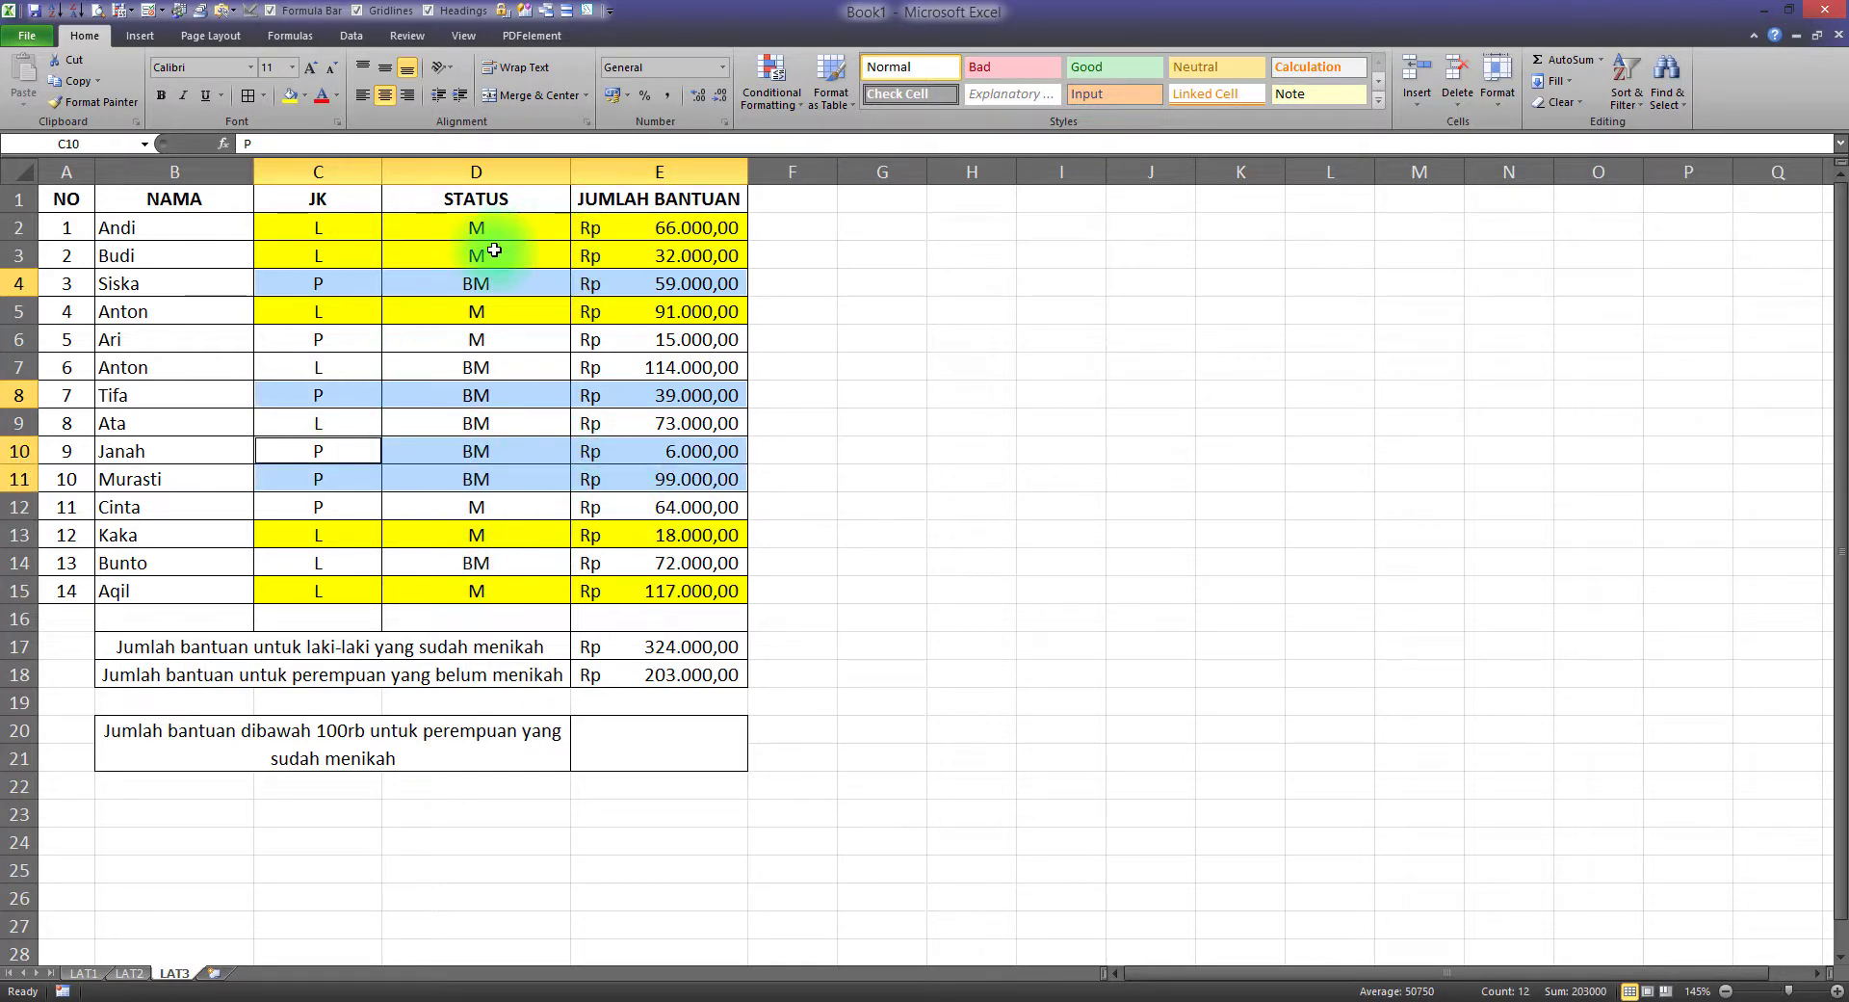
click(304, 95)
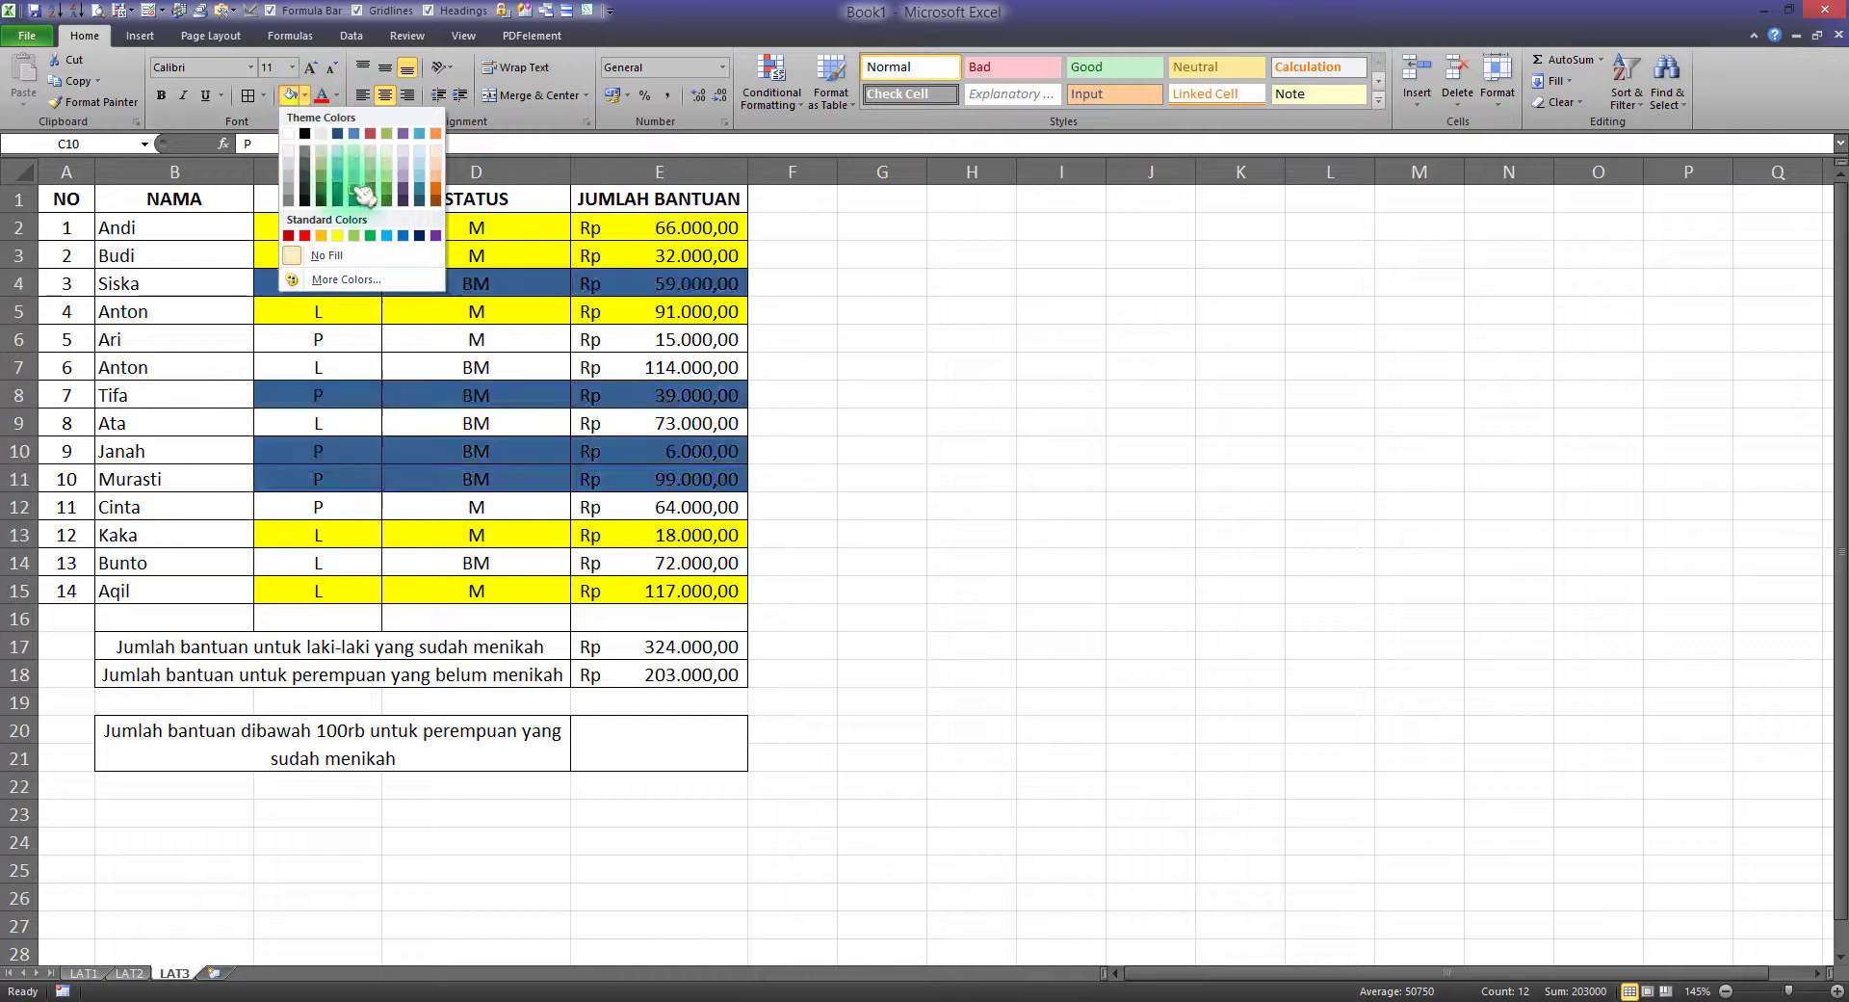
click(387, 149)
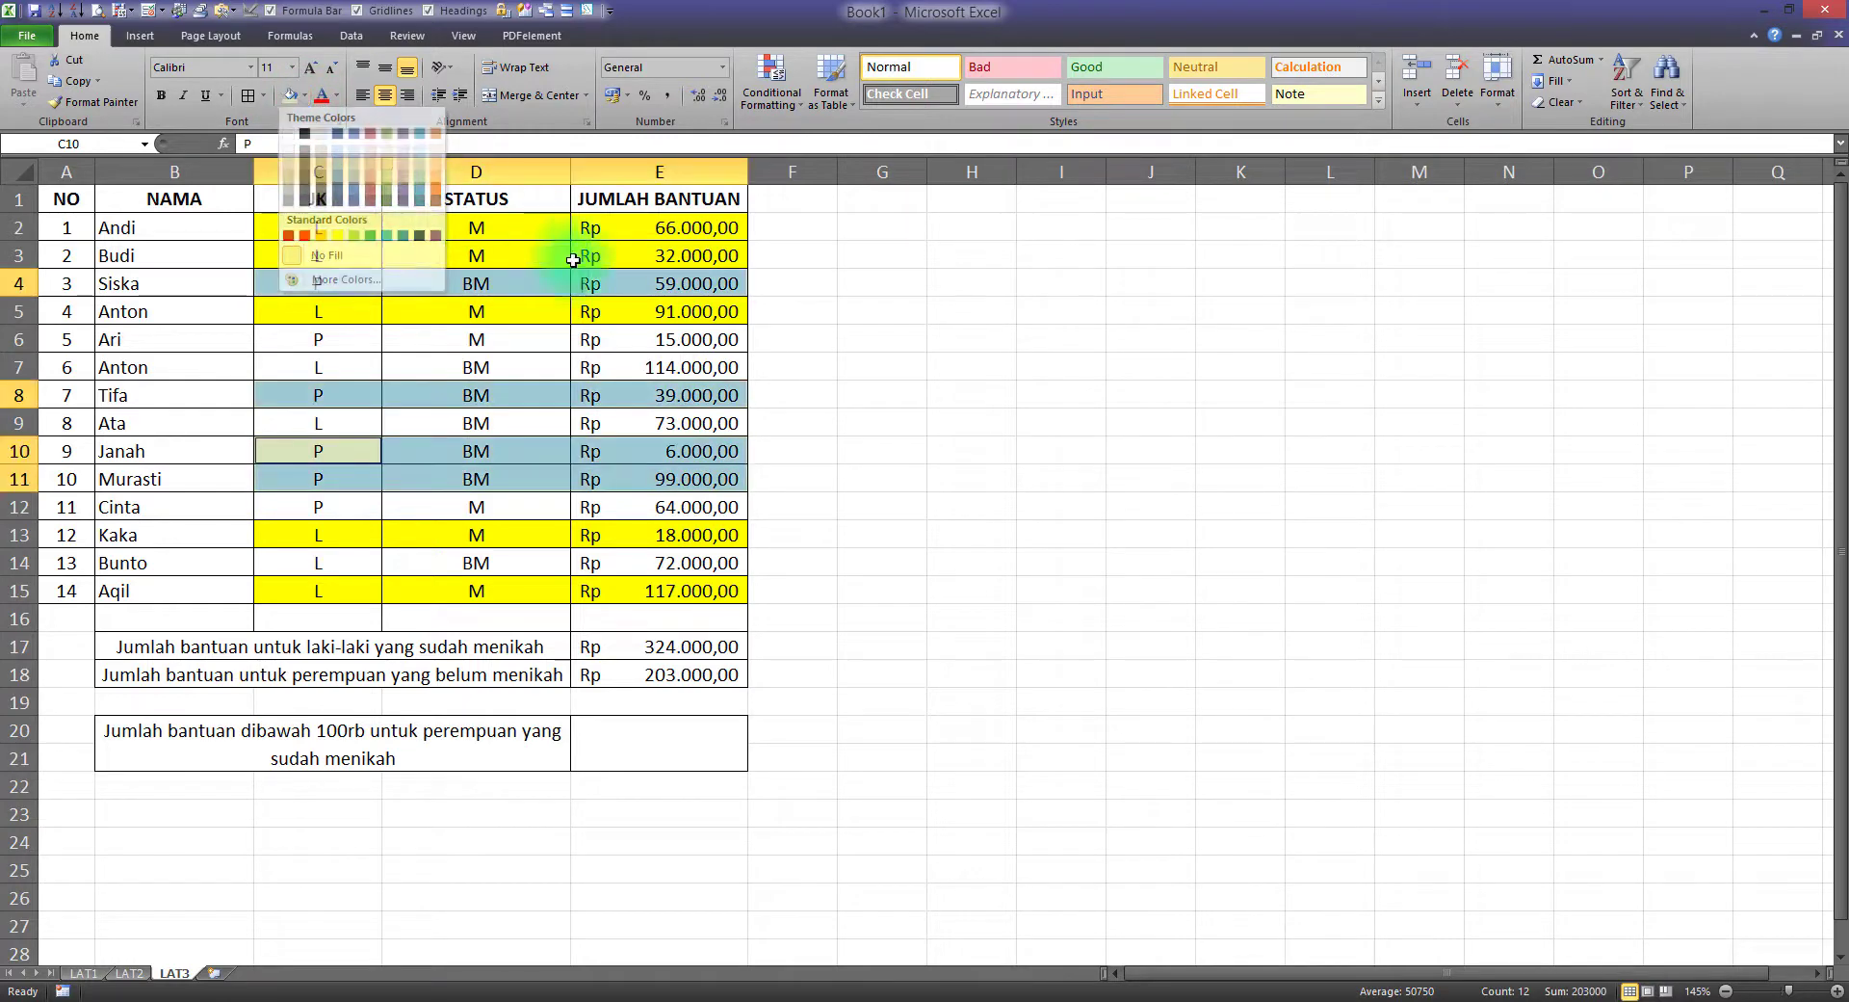
Compare the sum of the highlighted amounts in E4, E8, E10 and E11 with the E18 formula result
click(708, 283)
ctrl+click(706, 385)
ctrl+click(706, 450)
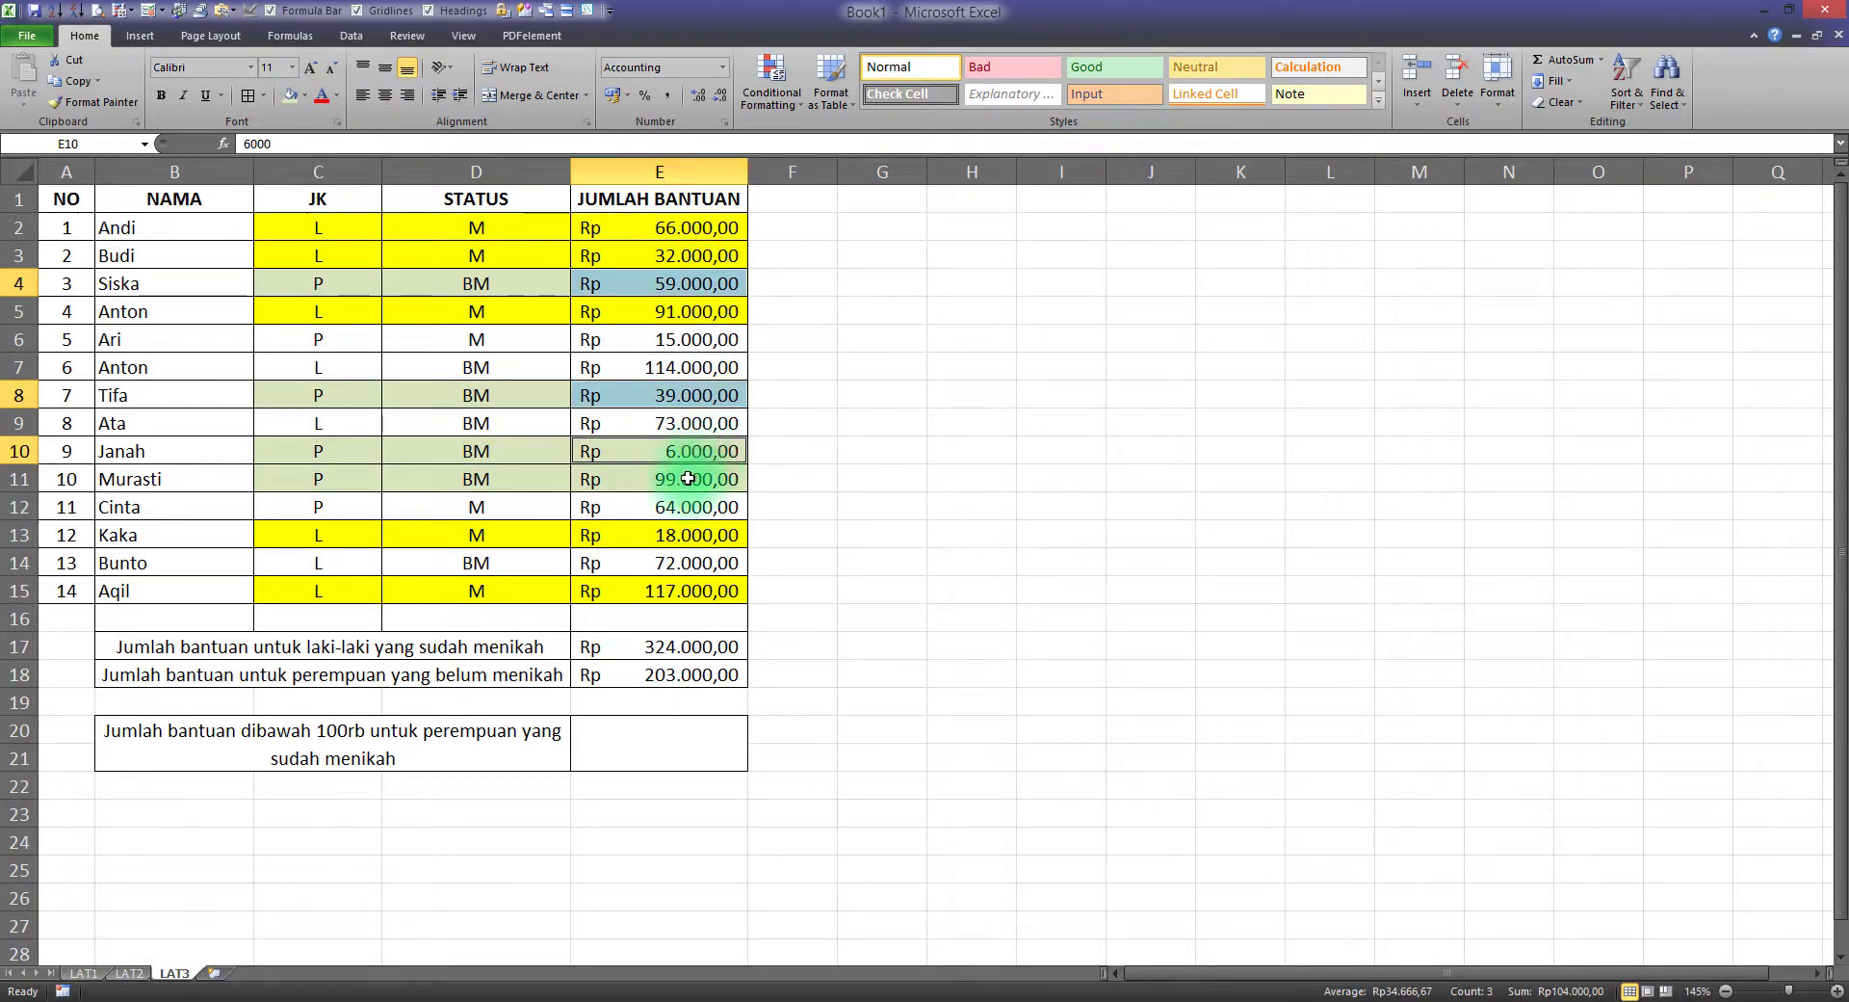
ctrl+click(706, 479)
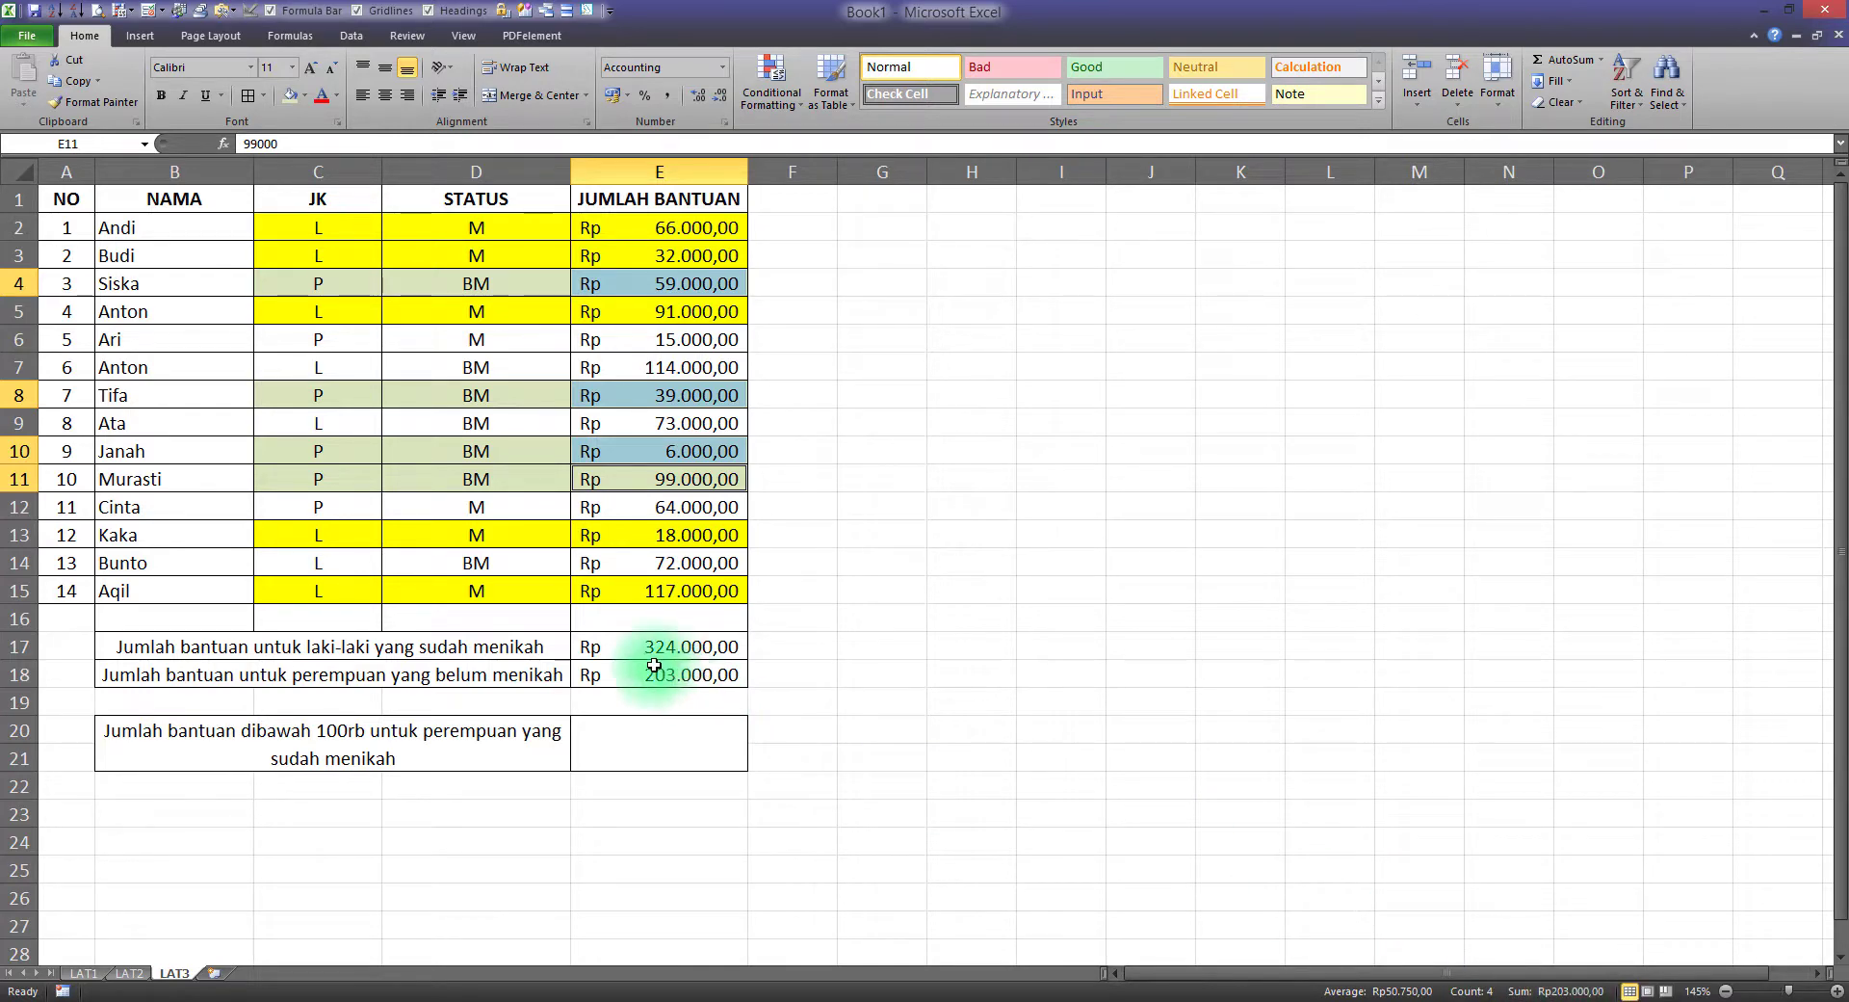
click(701, 678)
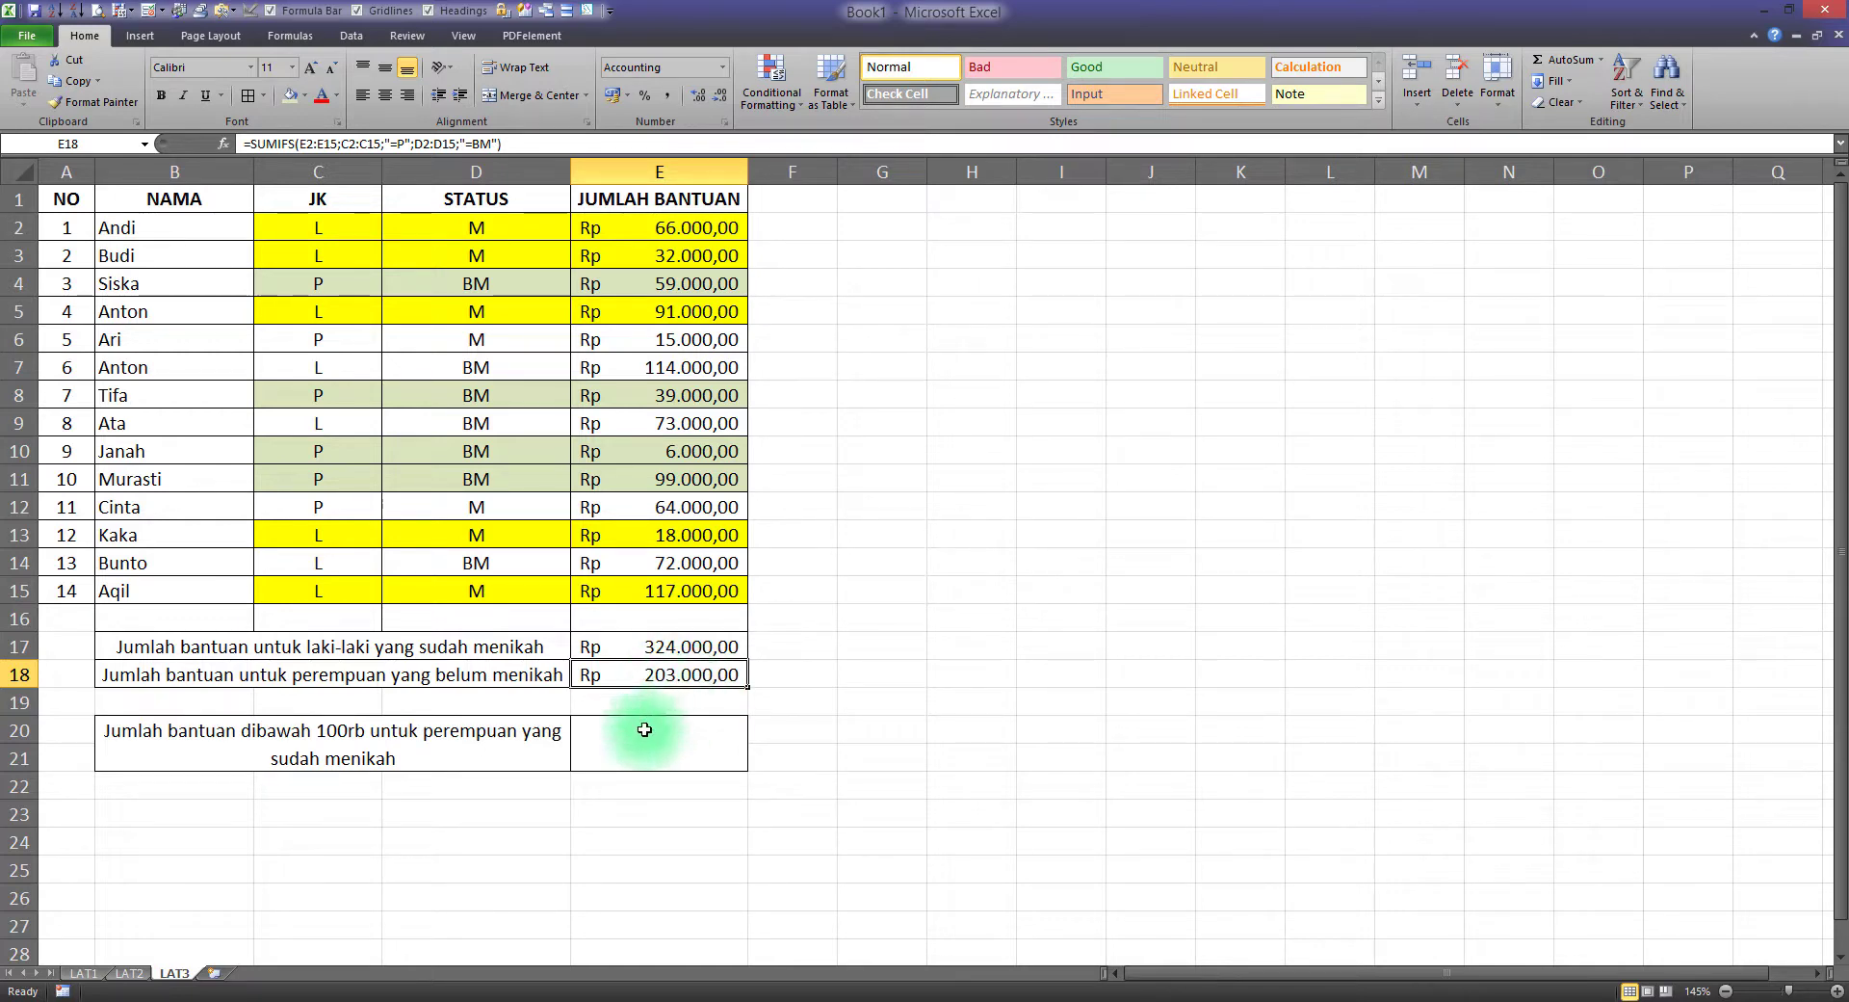
Examine the amount, JK and STATUS columns against the three conditions for aid under 100rb to married women
click(802, 749)
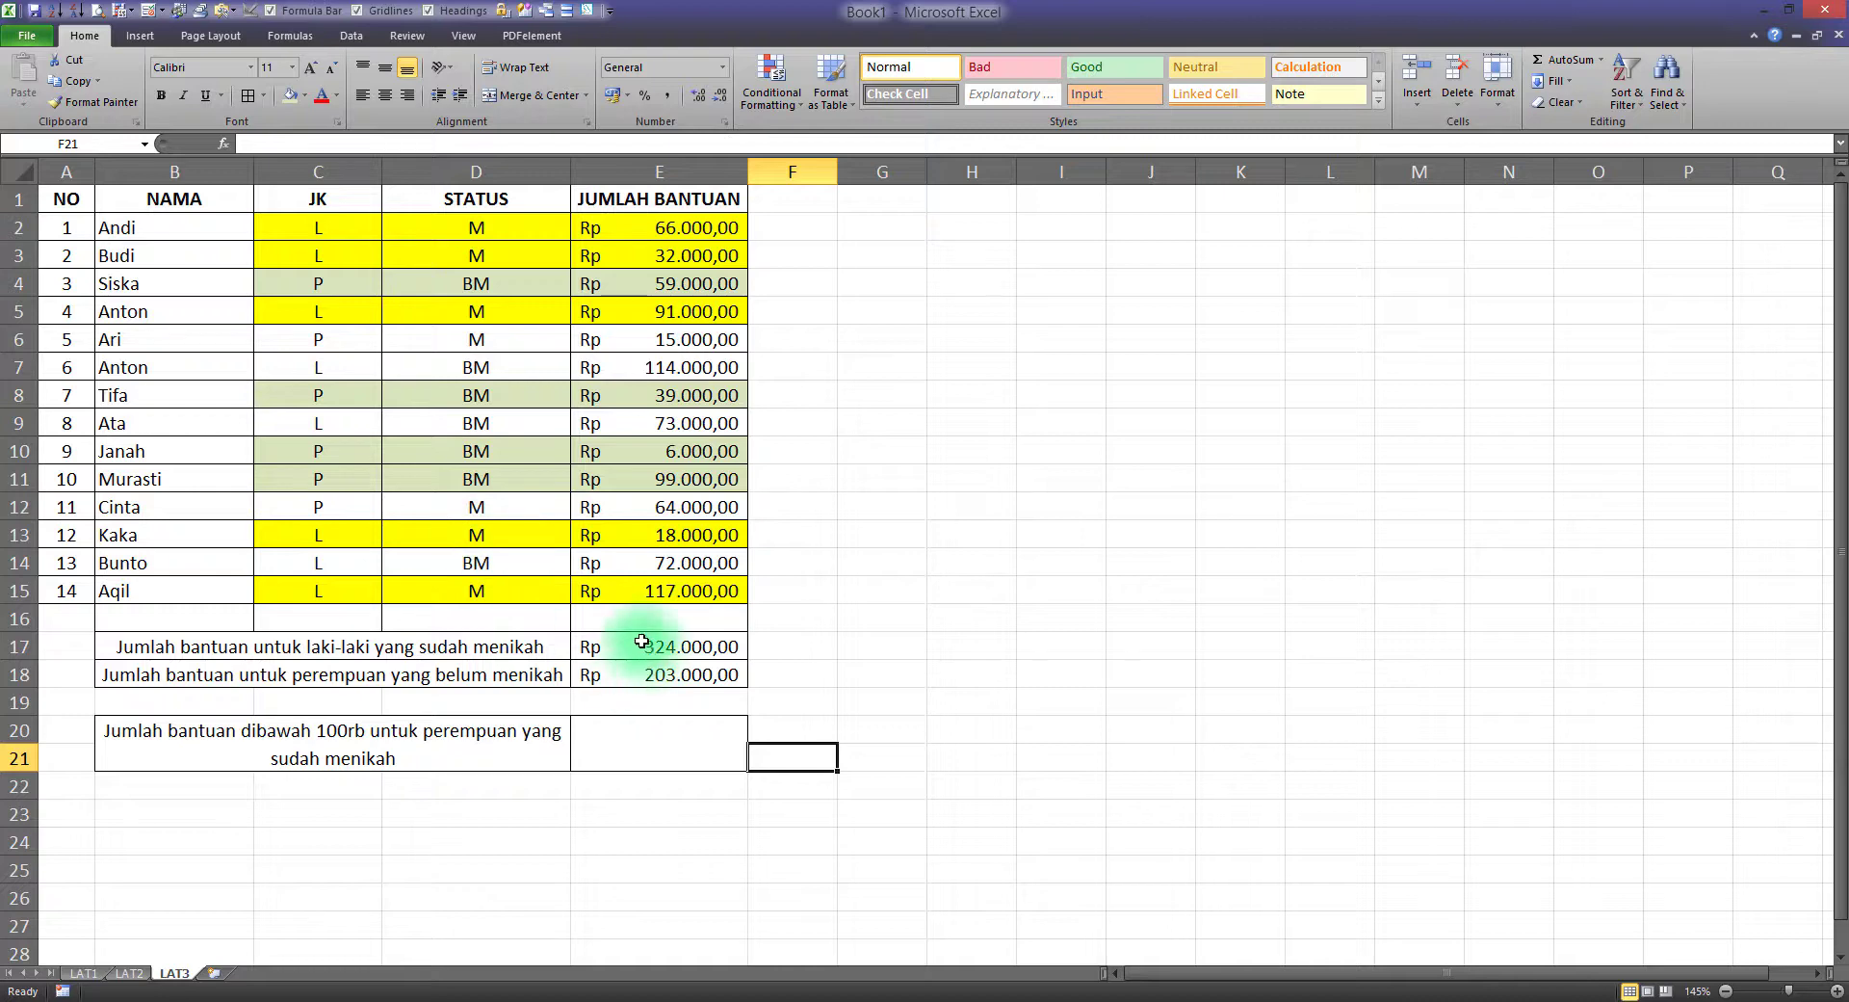
click(608, 718)
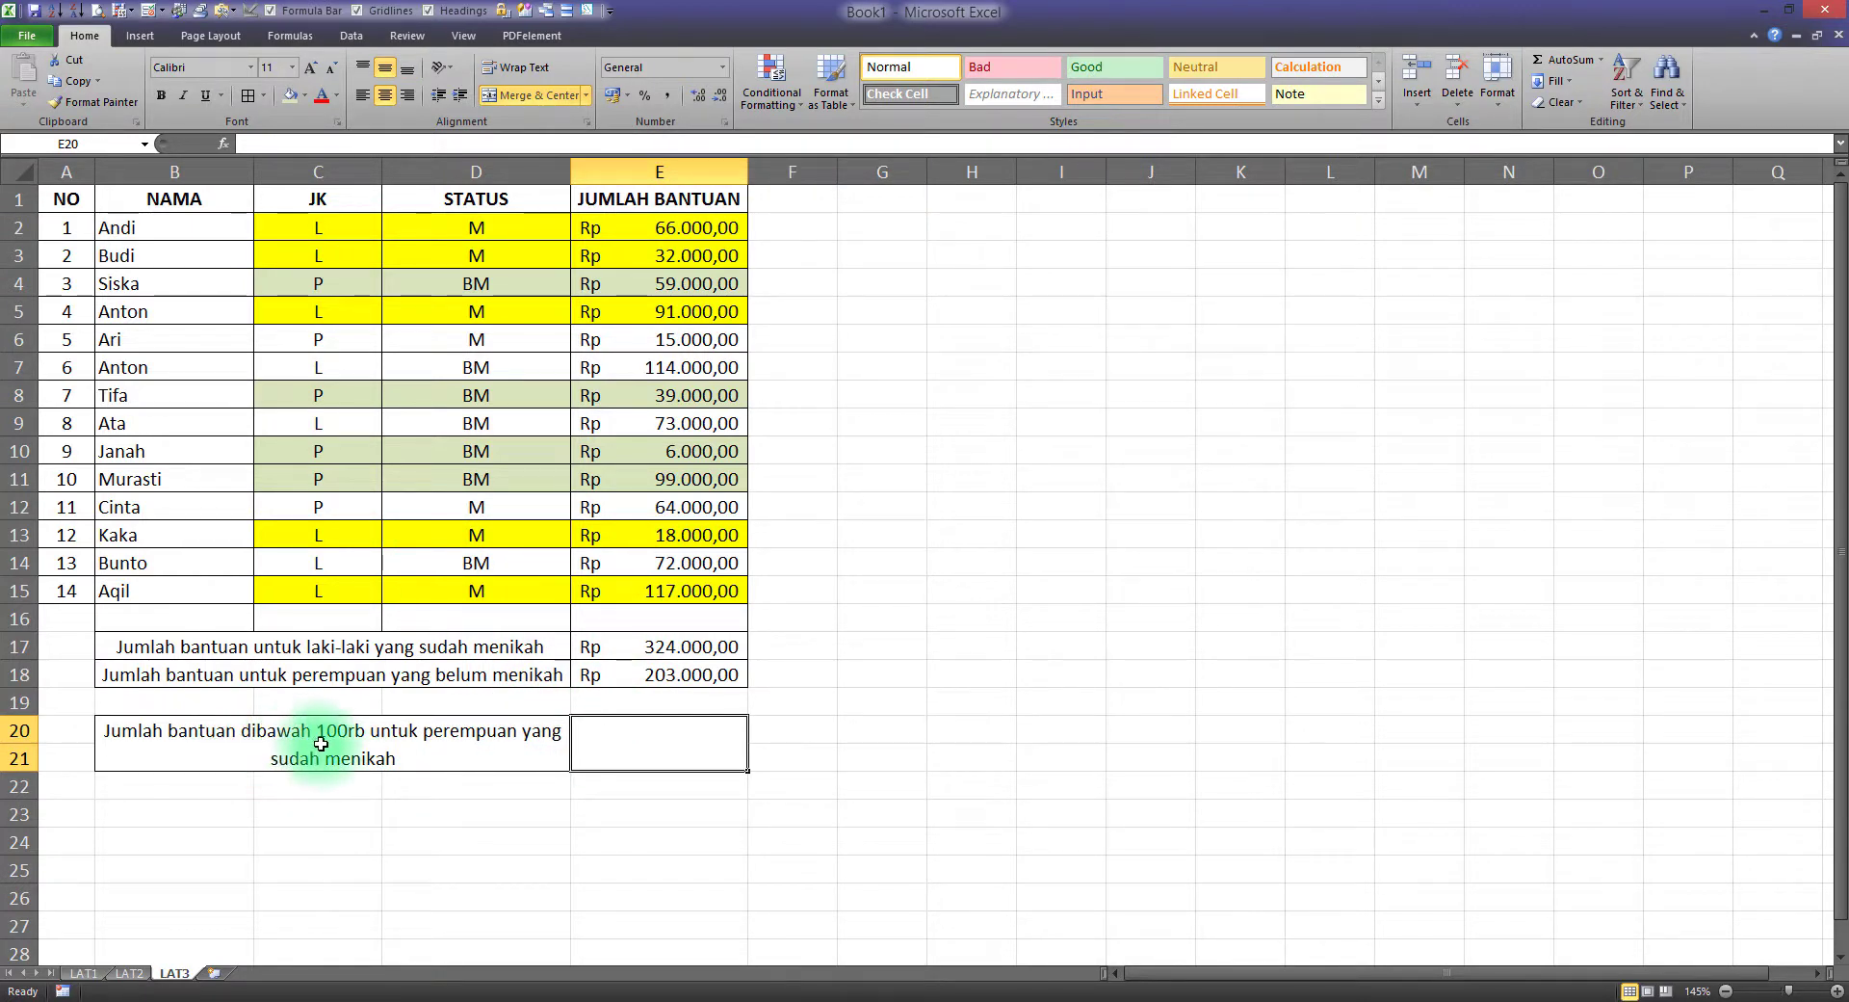
click(652, 374)
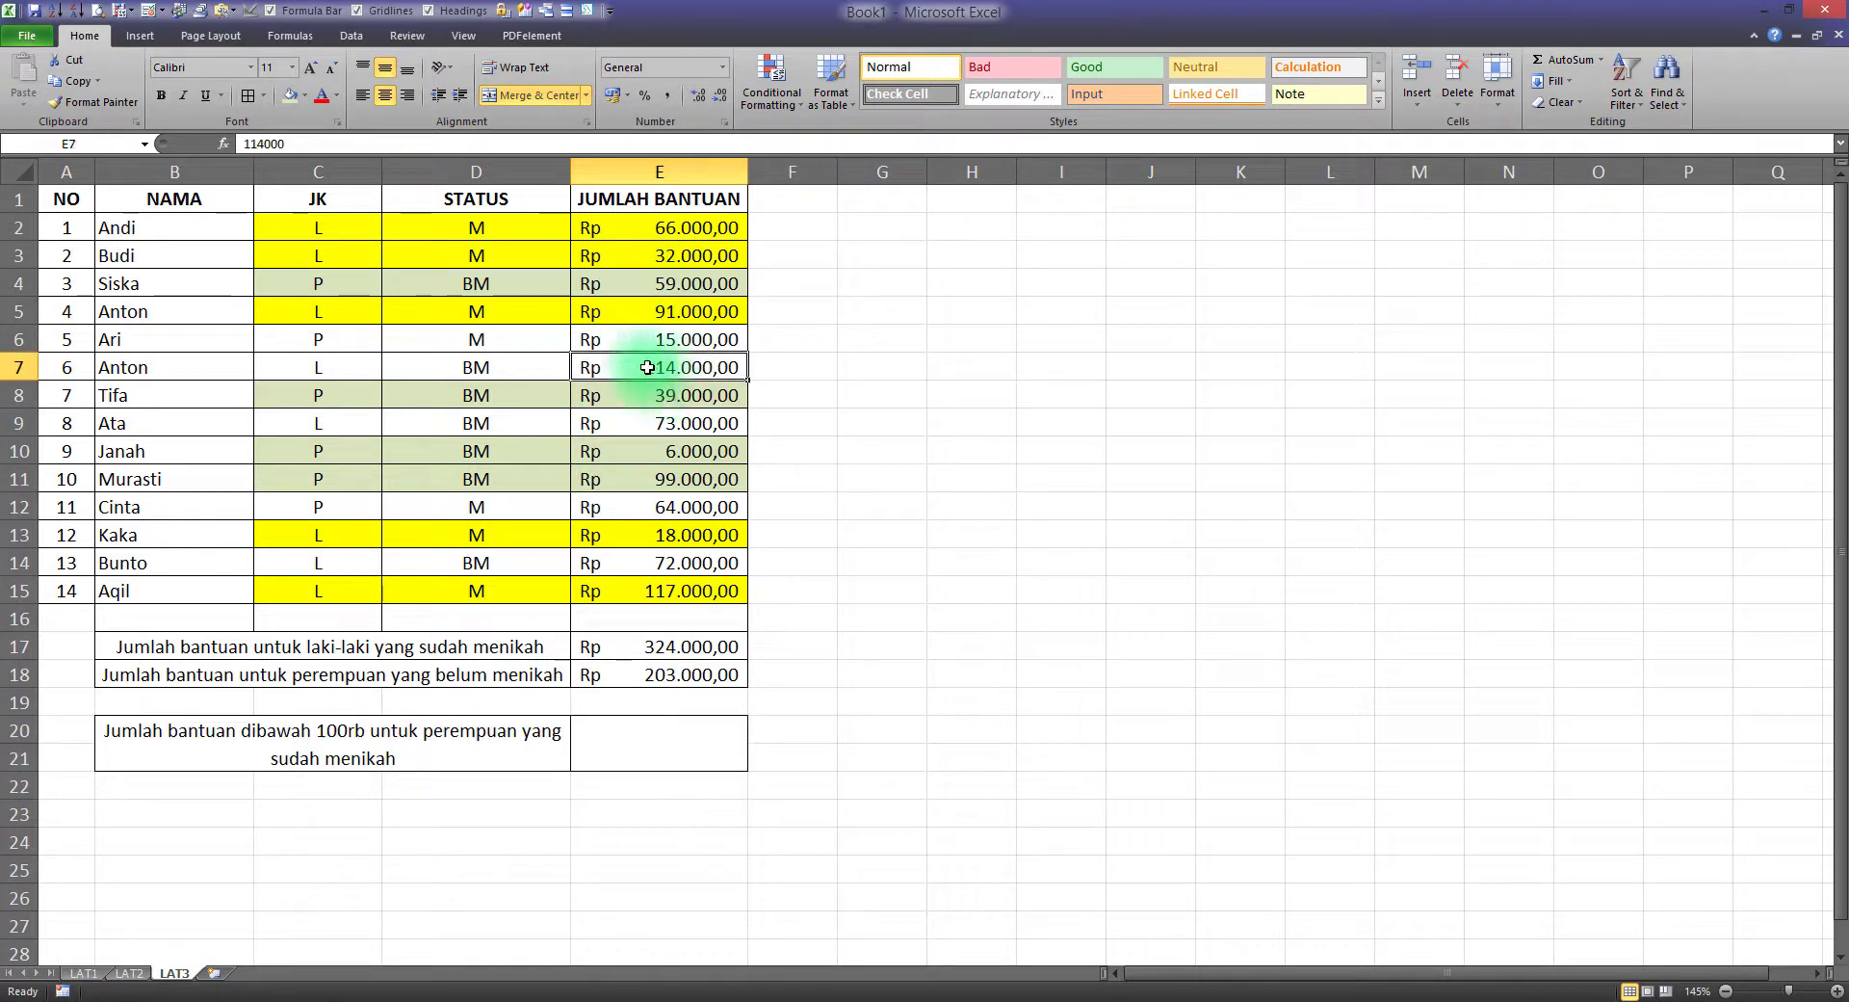
click(671, 594)
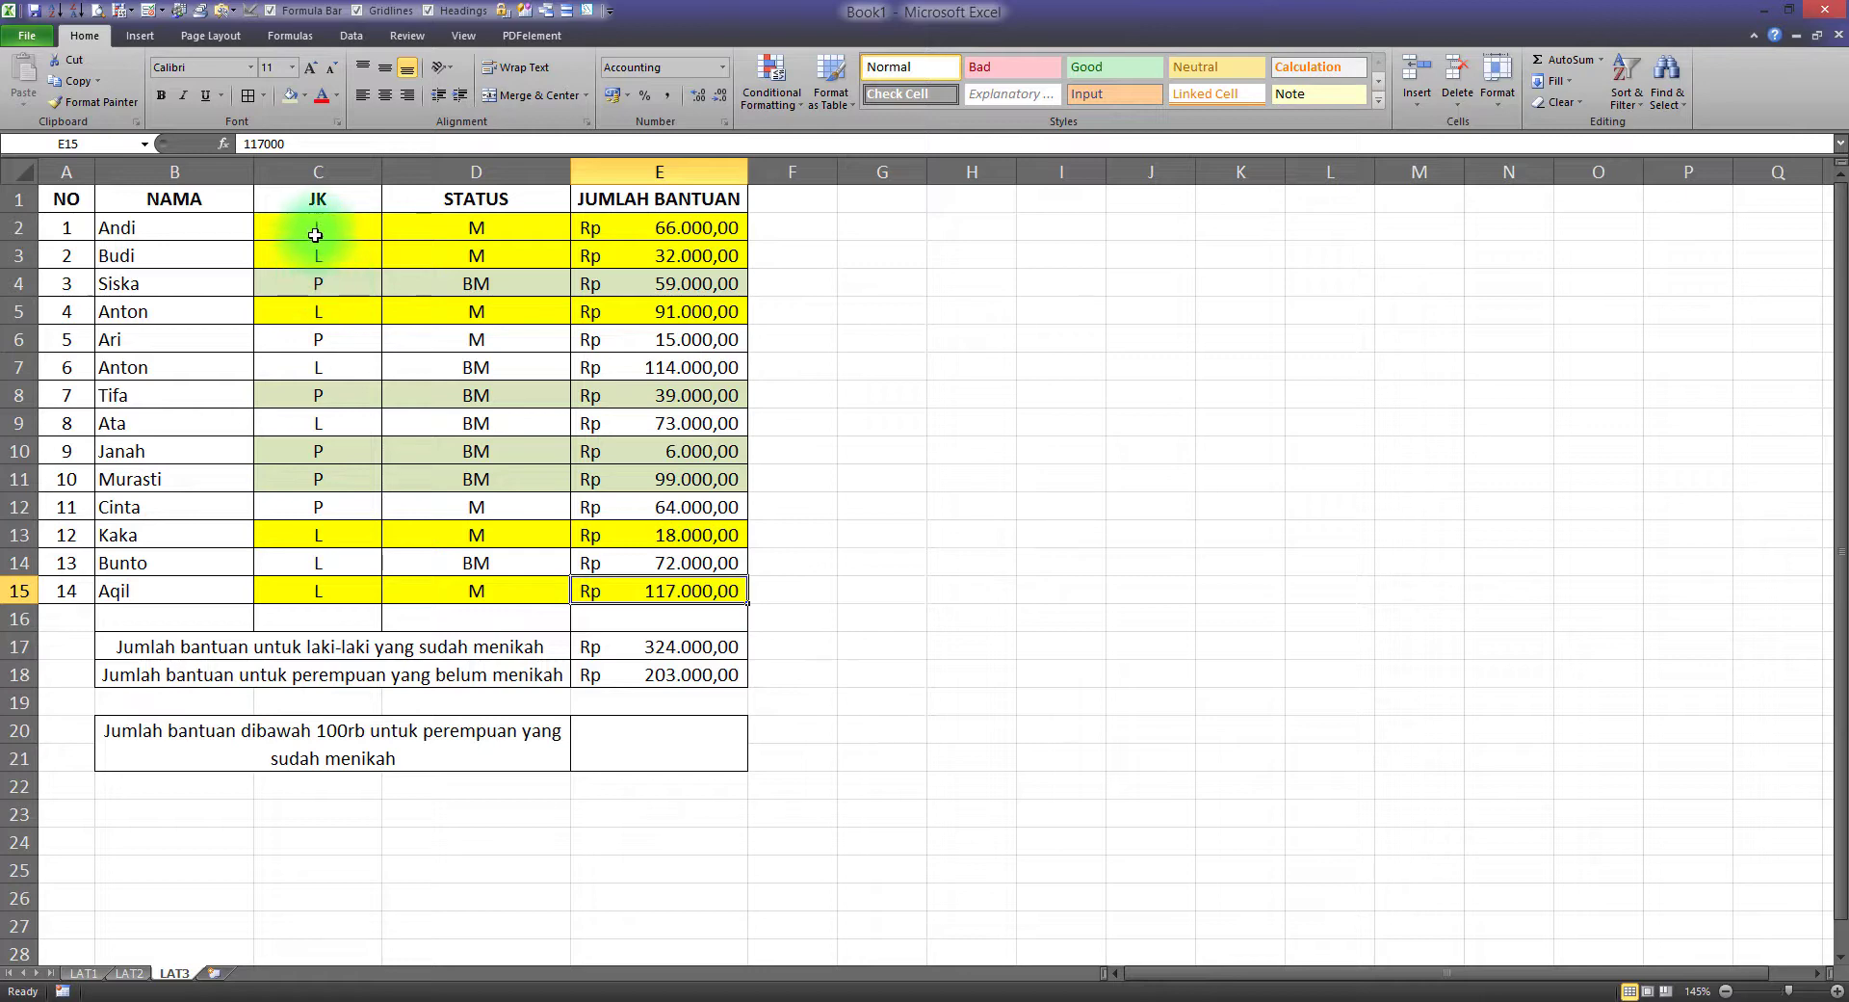
drag(320, 229, 305, 449)
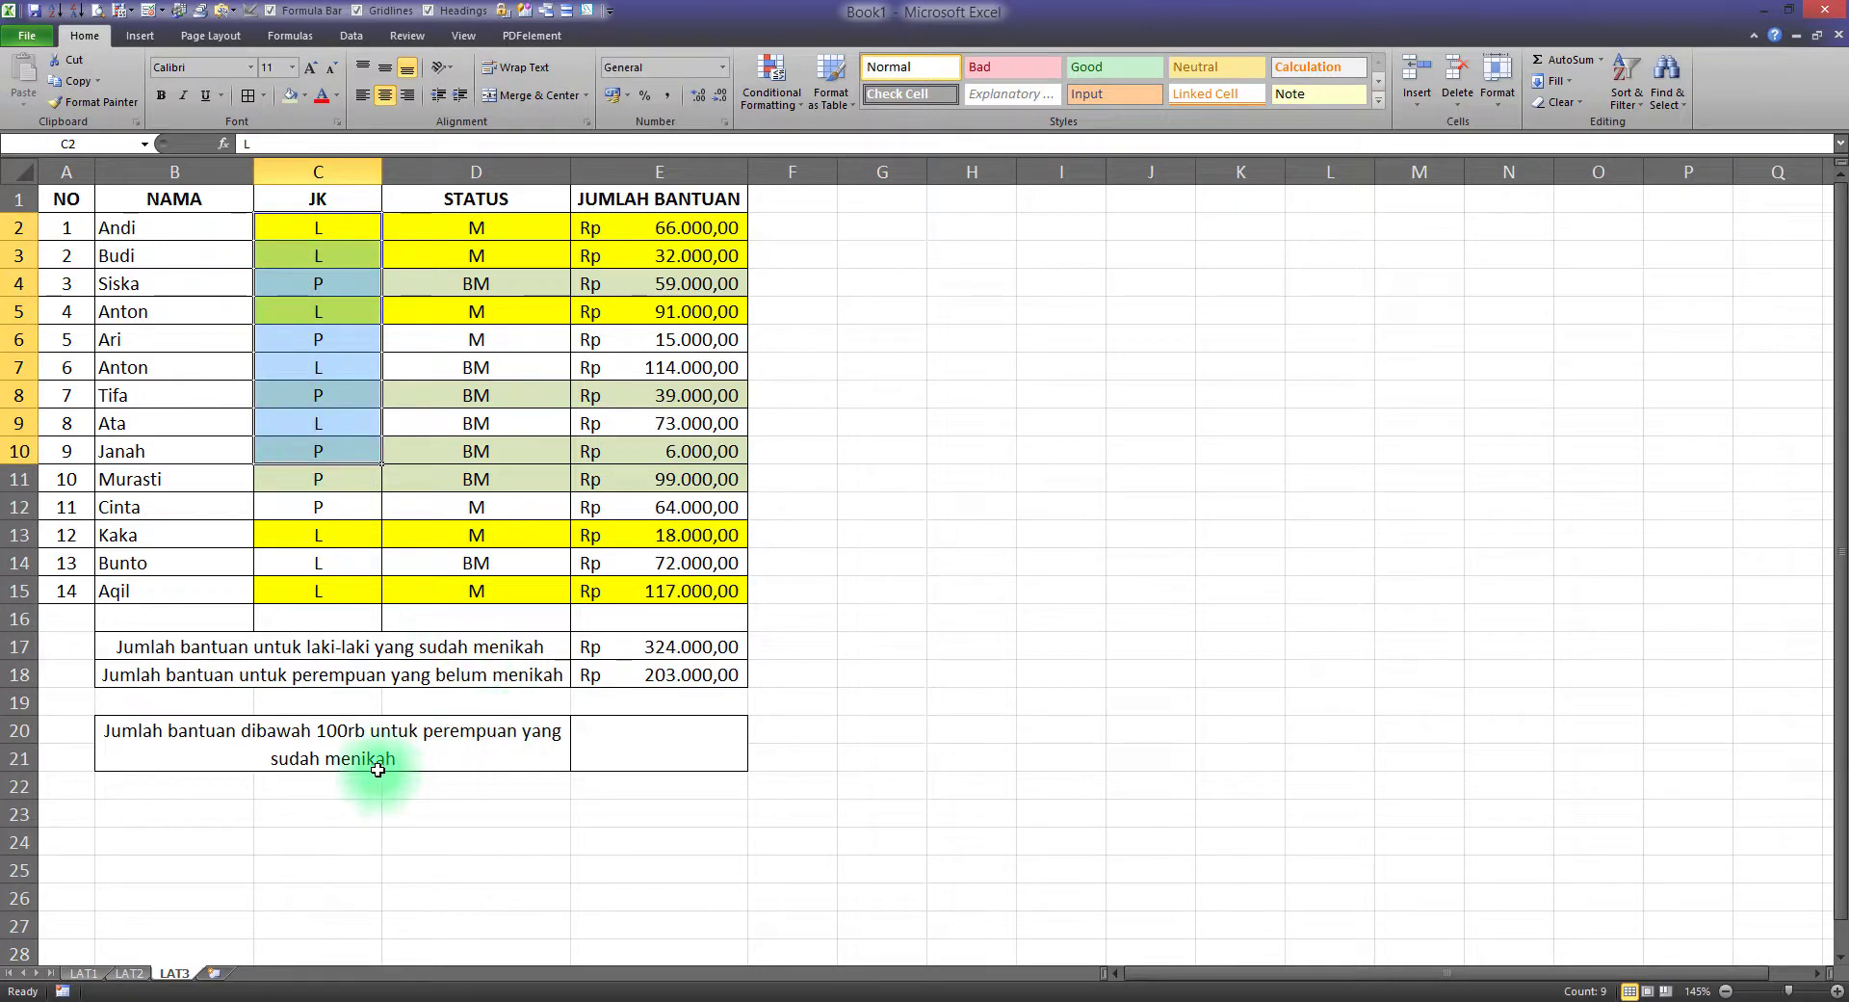
drag(463, 234, 467, 535)
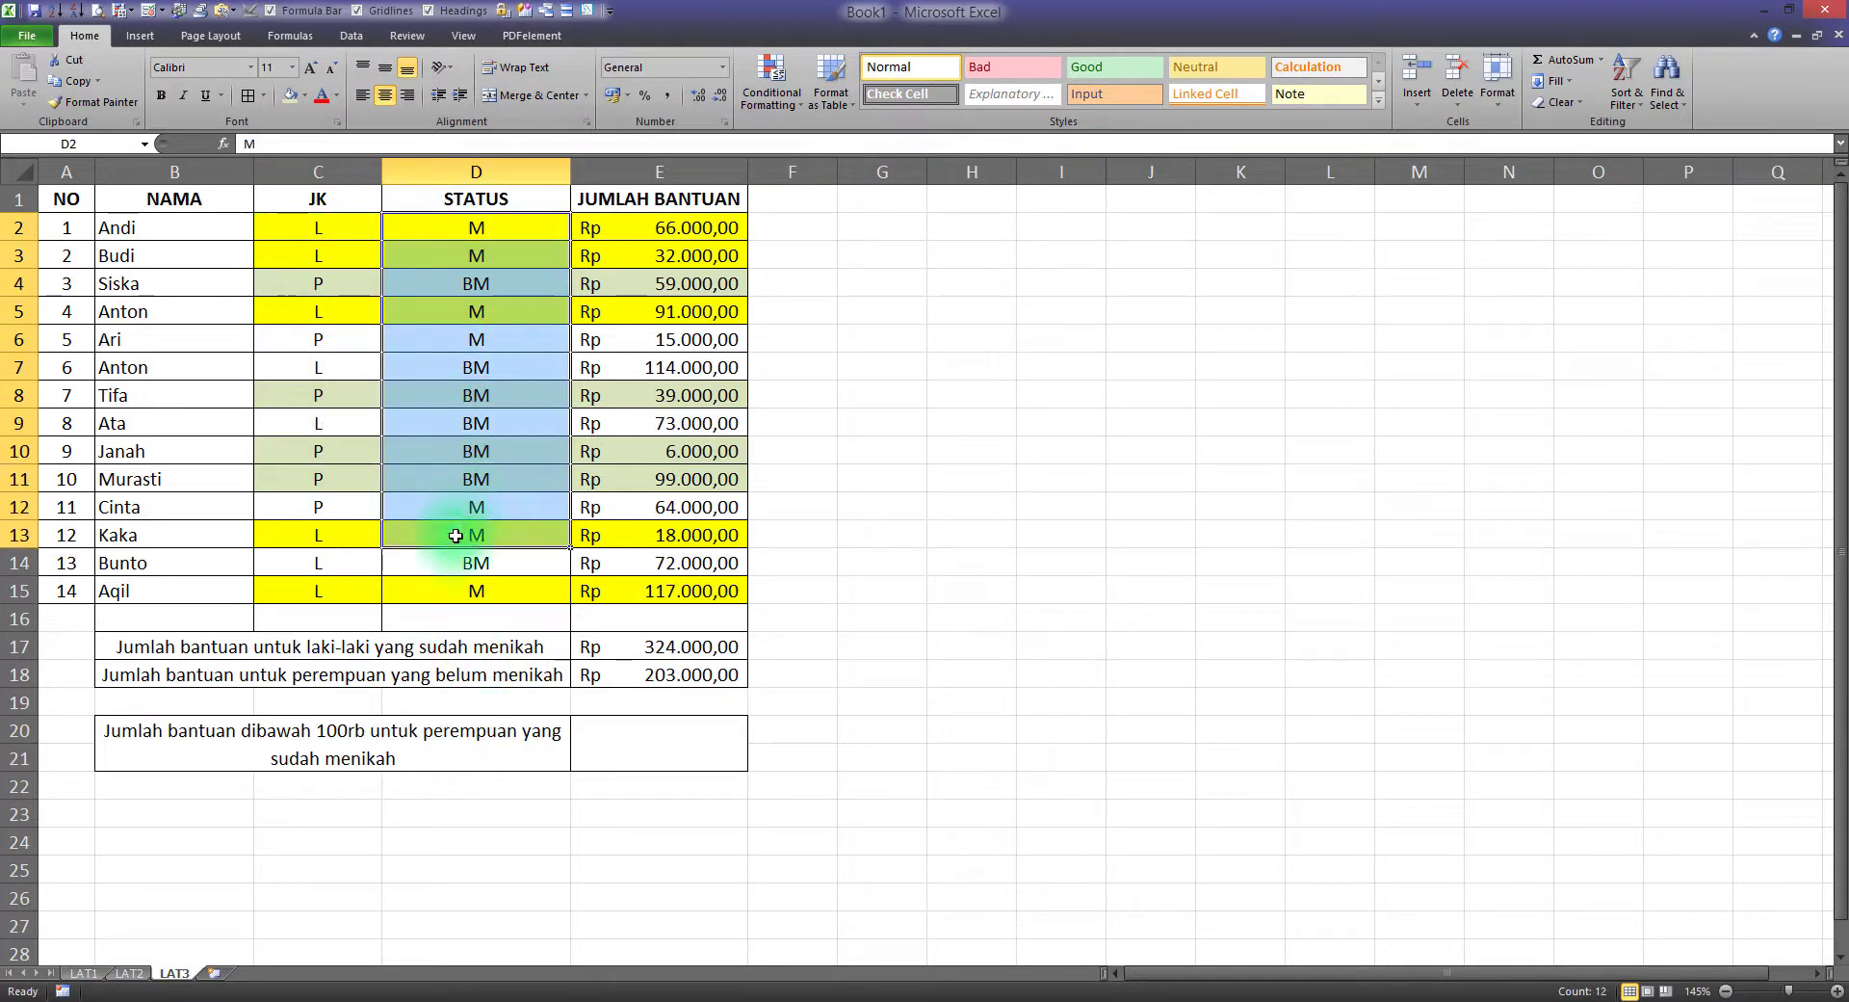
Start a SUMIFS formula in merged cell E20 for aid under 100rb to married women, with E2:E15 as the sum range
click(621, 729)
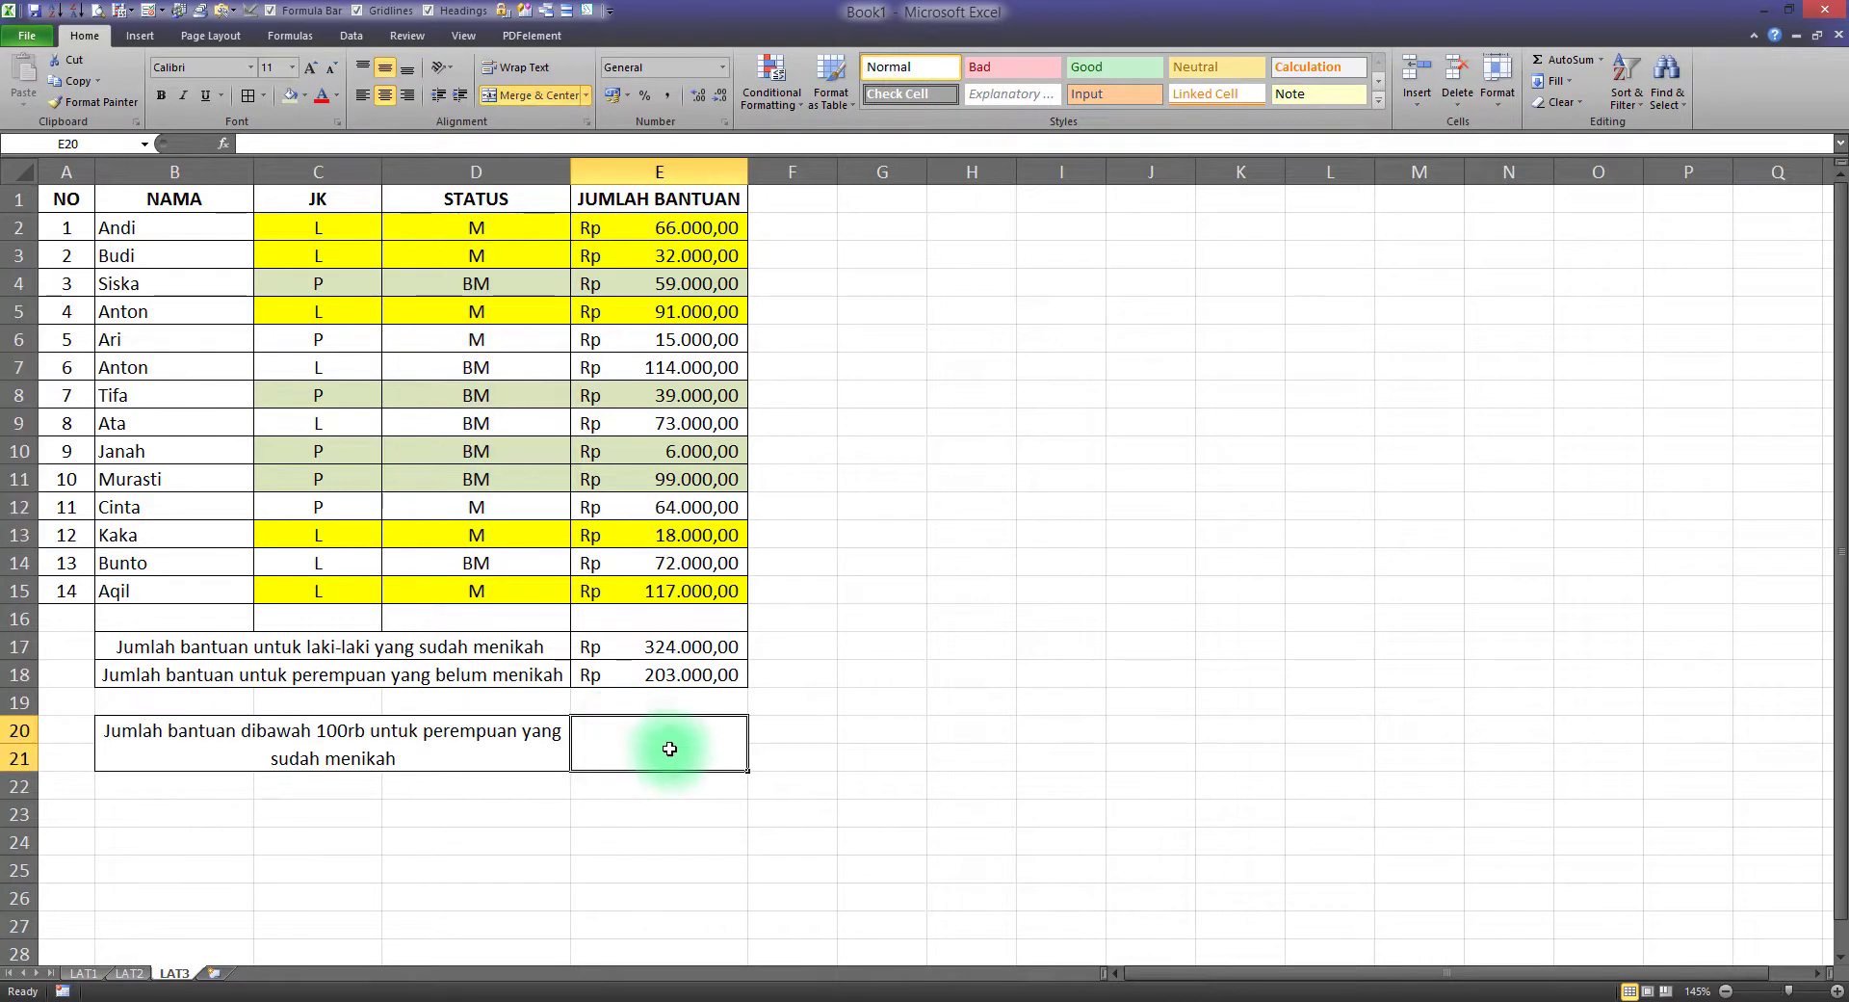
text(=s)
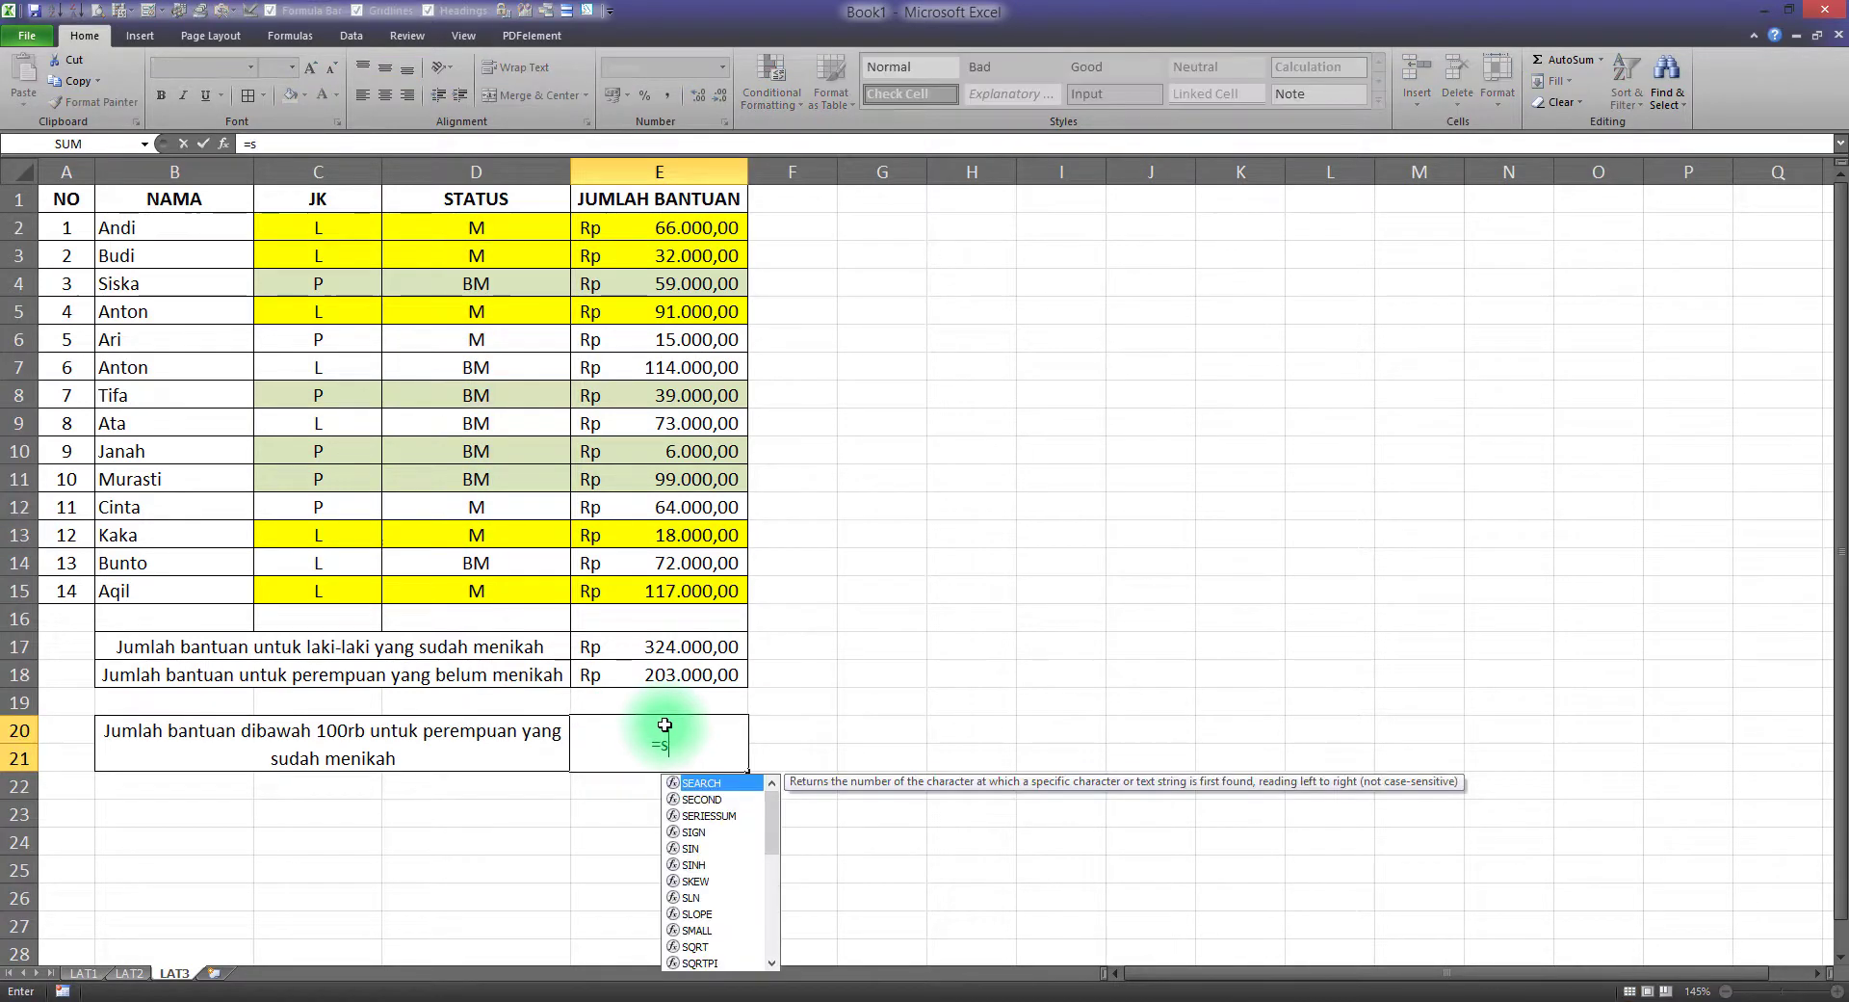
text(umifs)
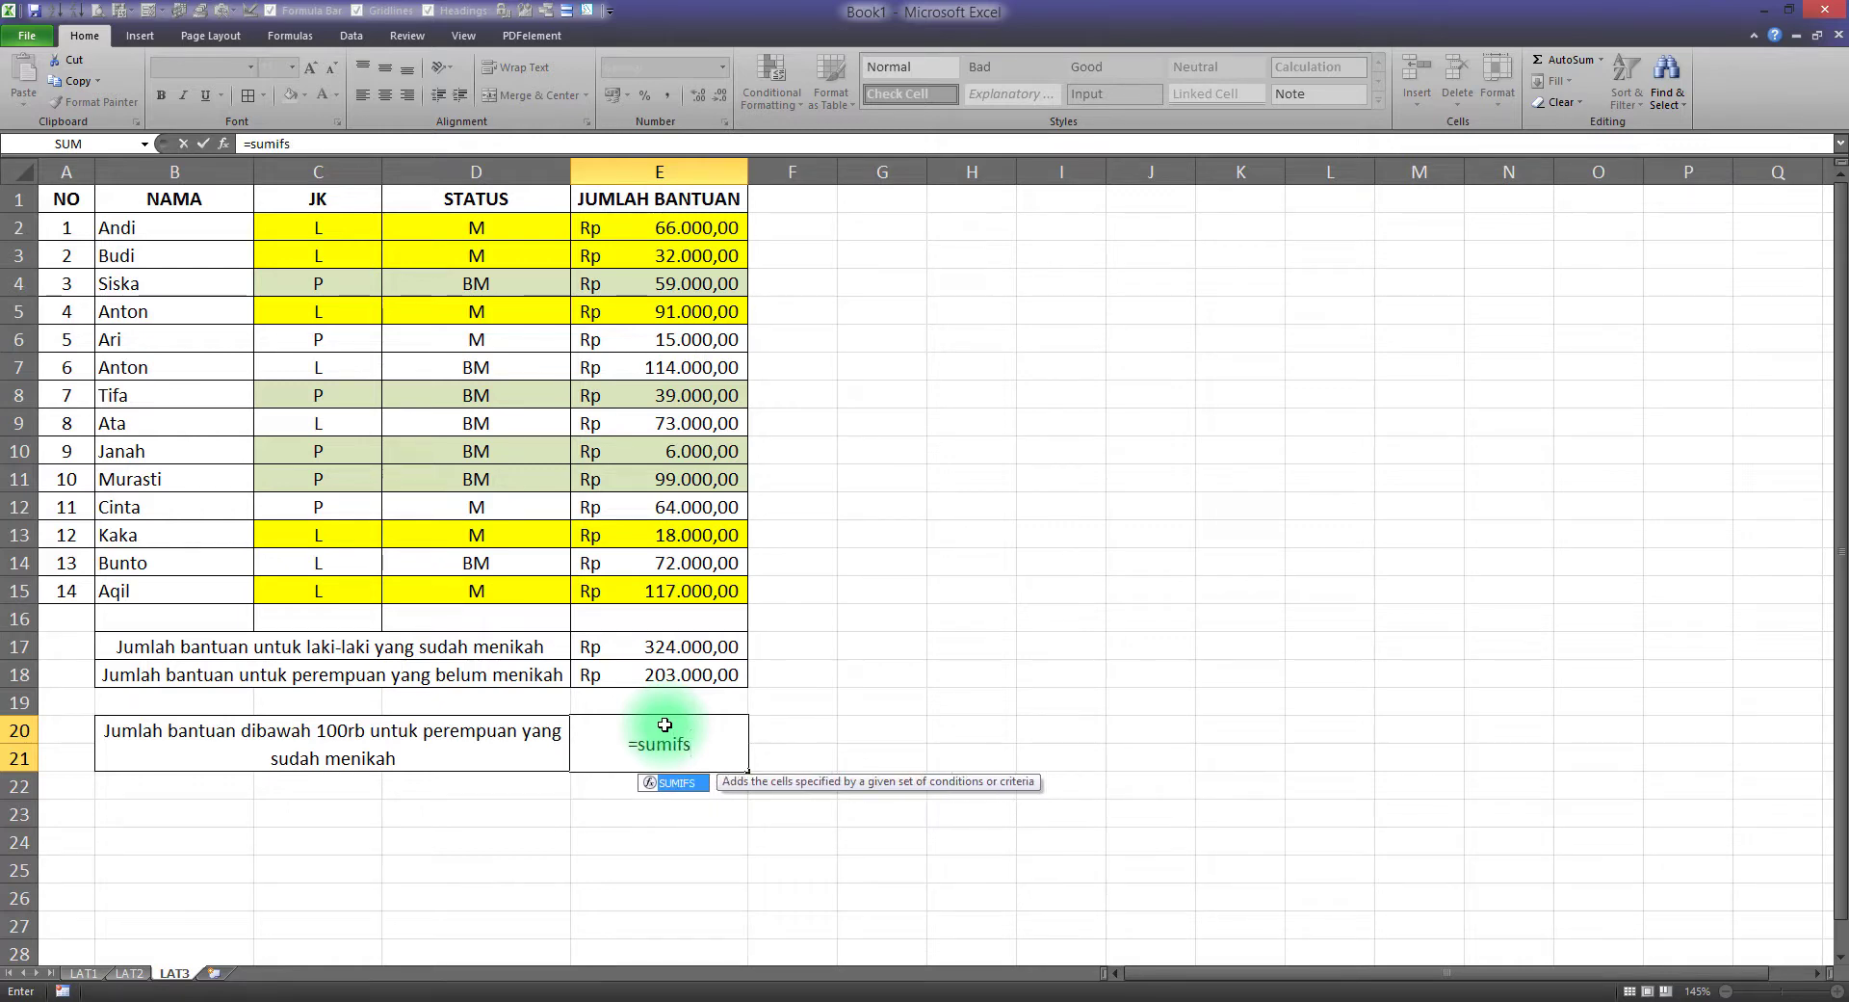
text(()
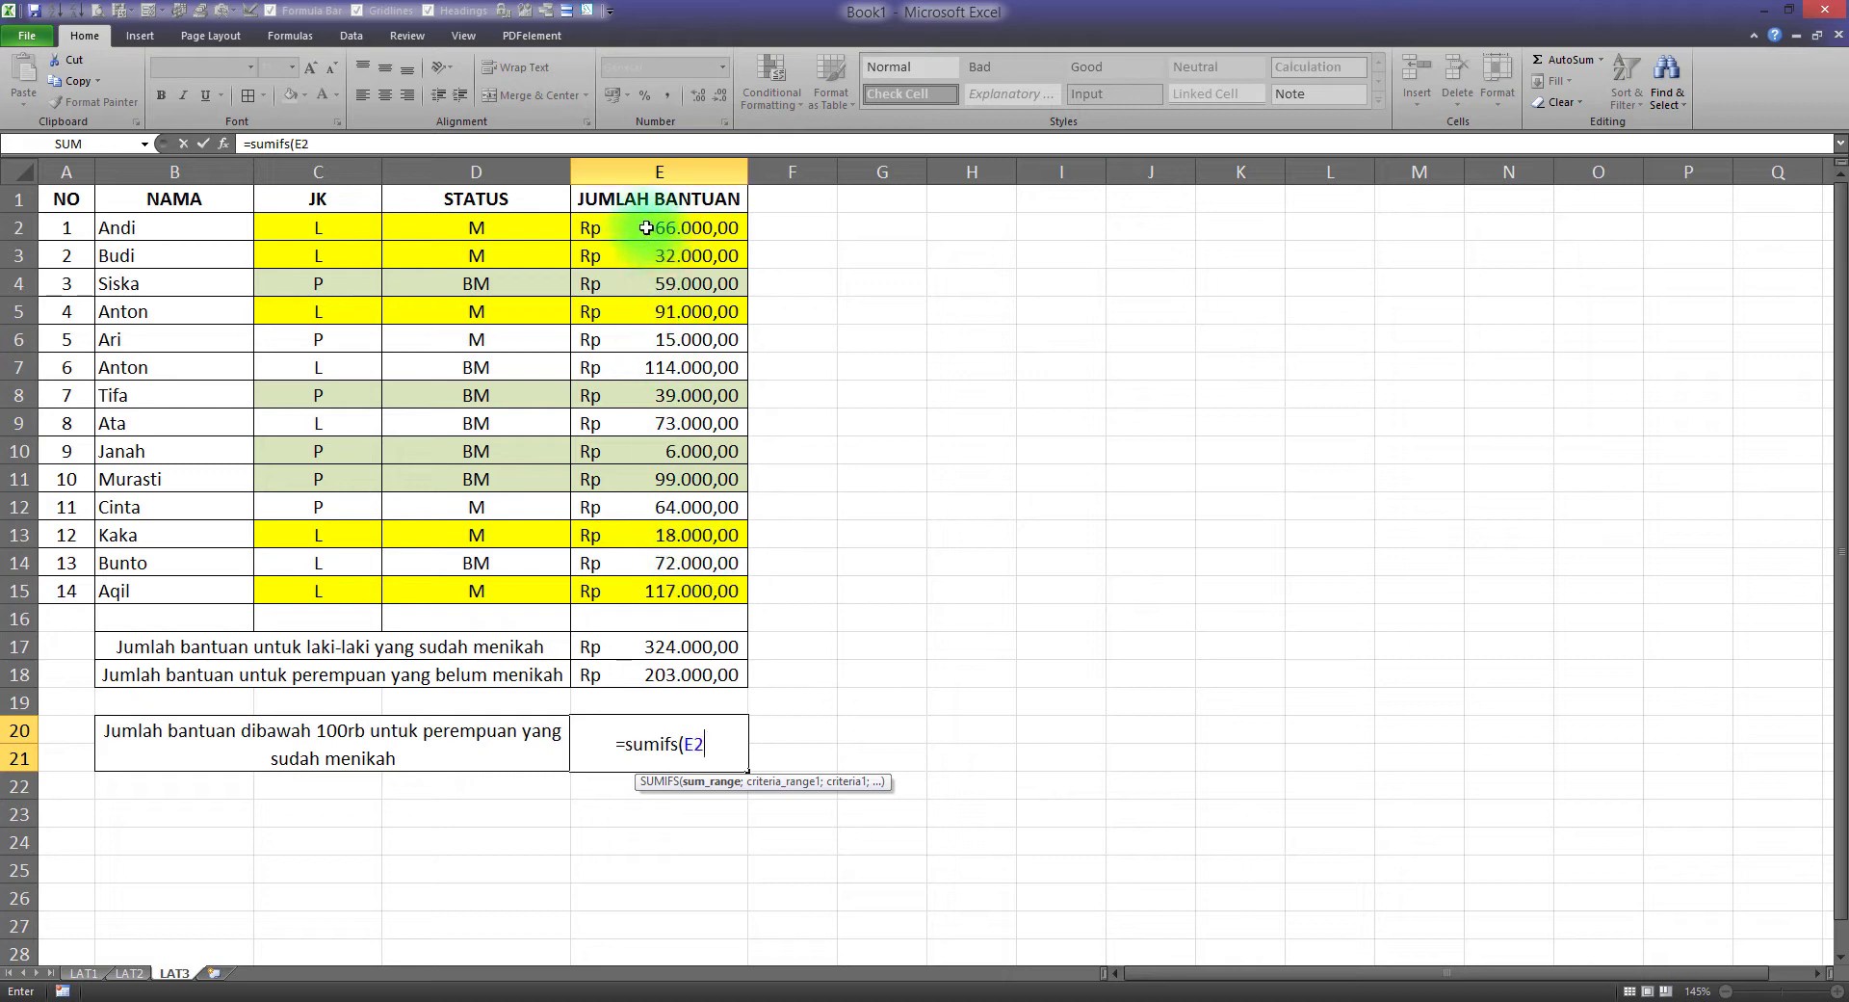
drag(647, 227, 650, 587)
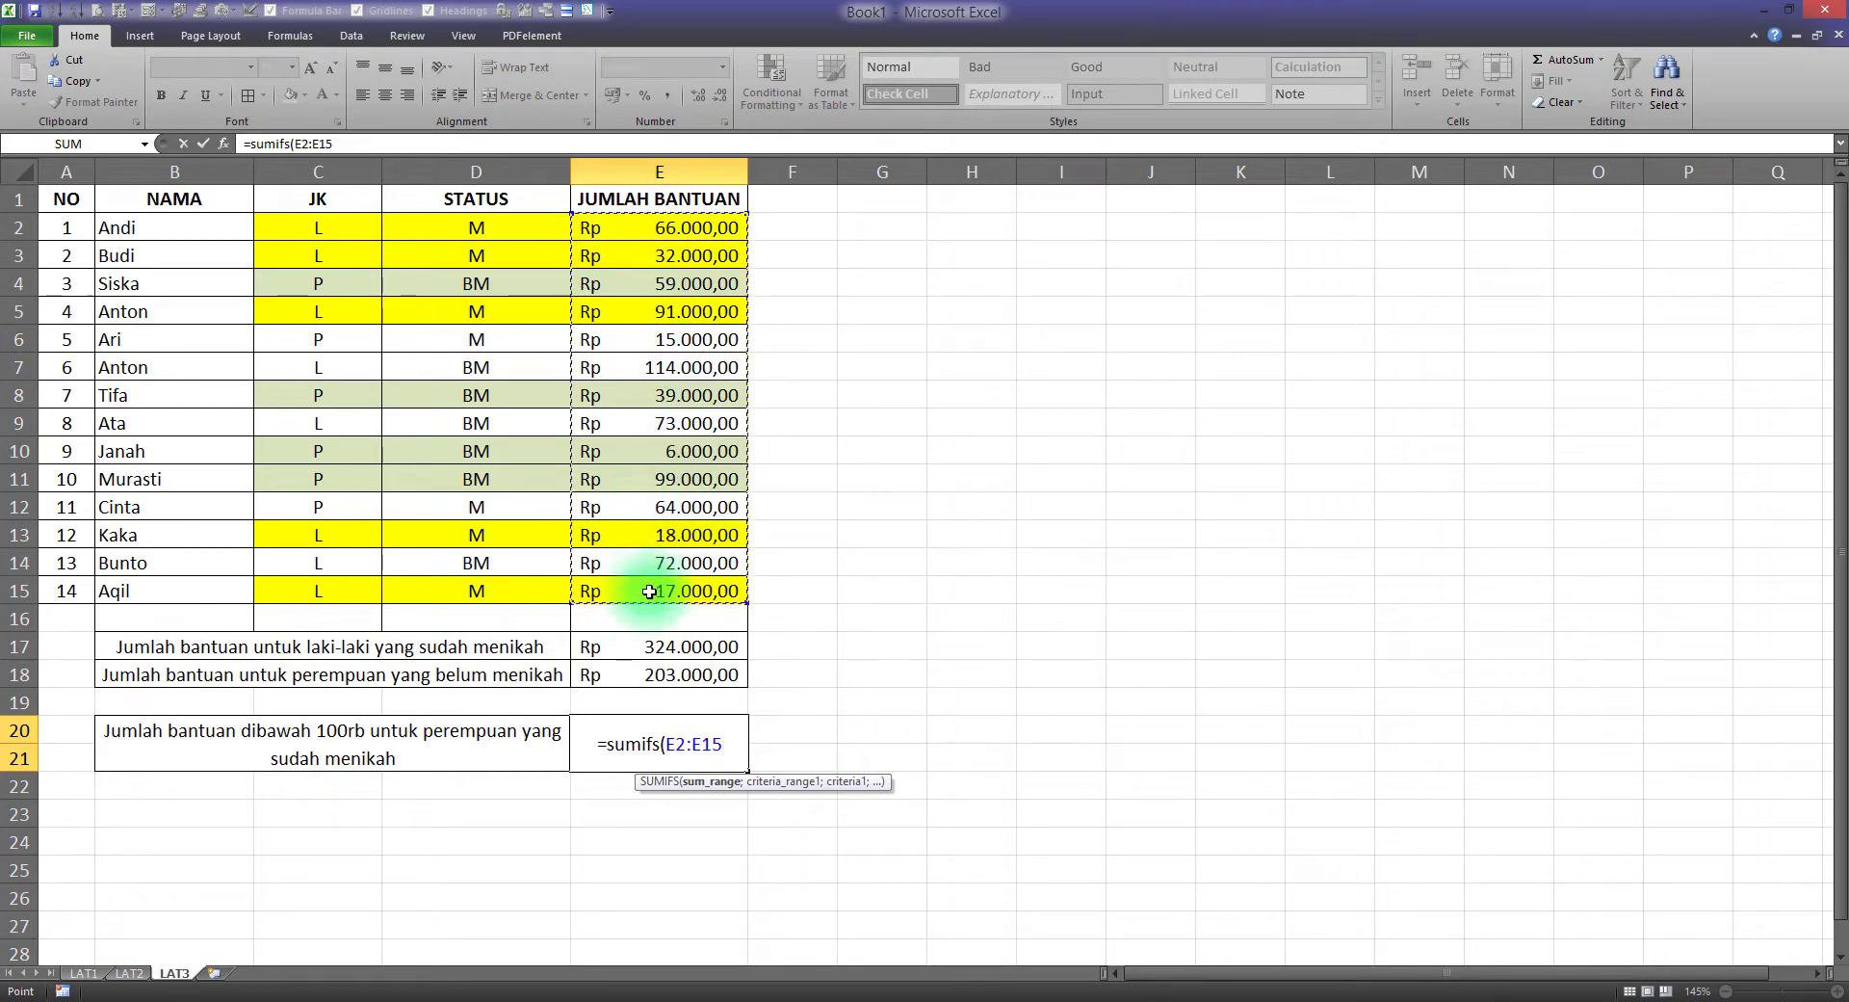
text(;)
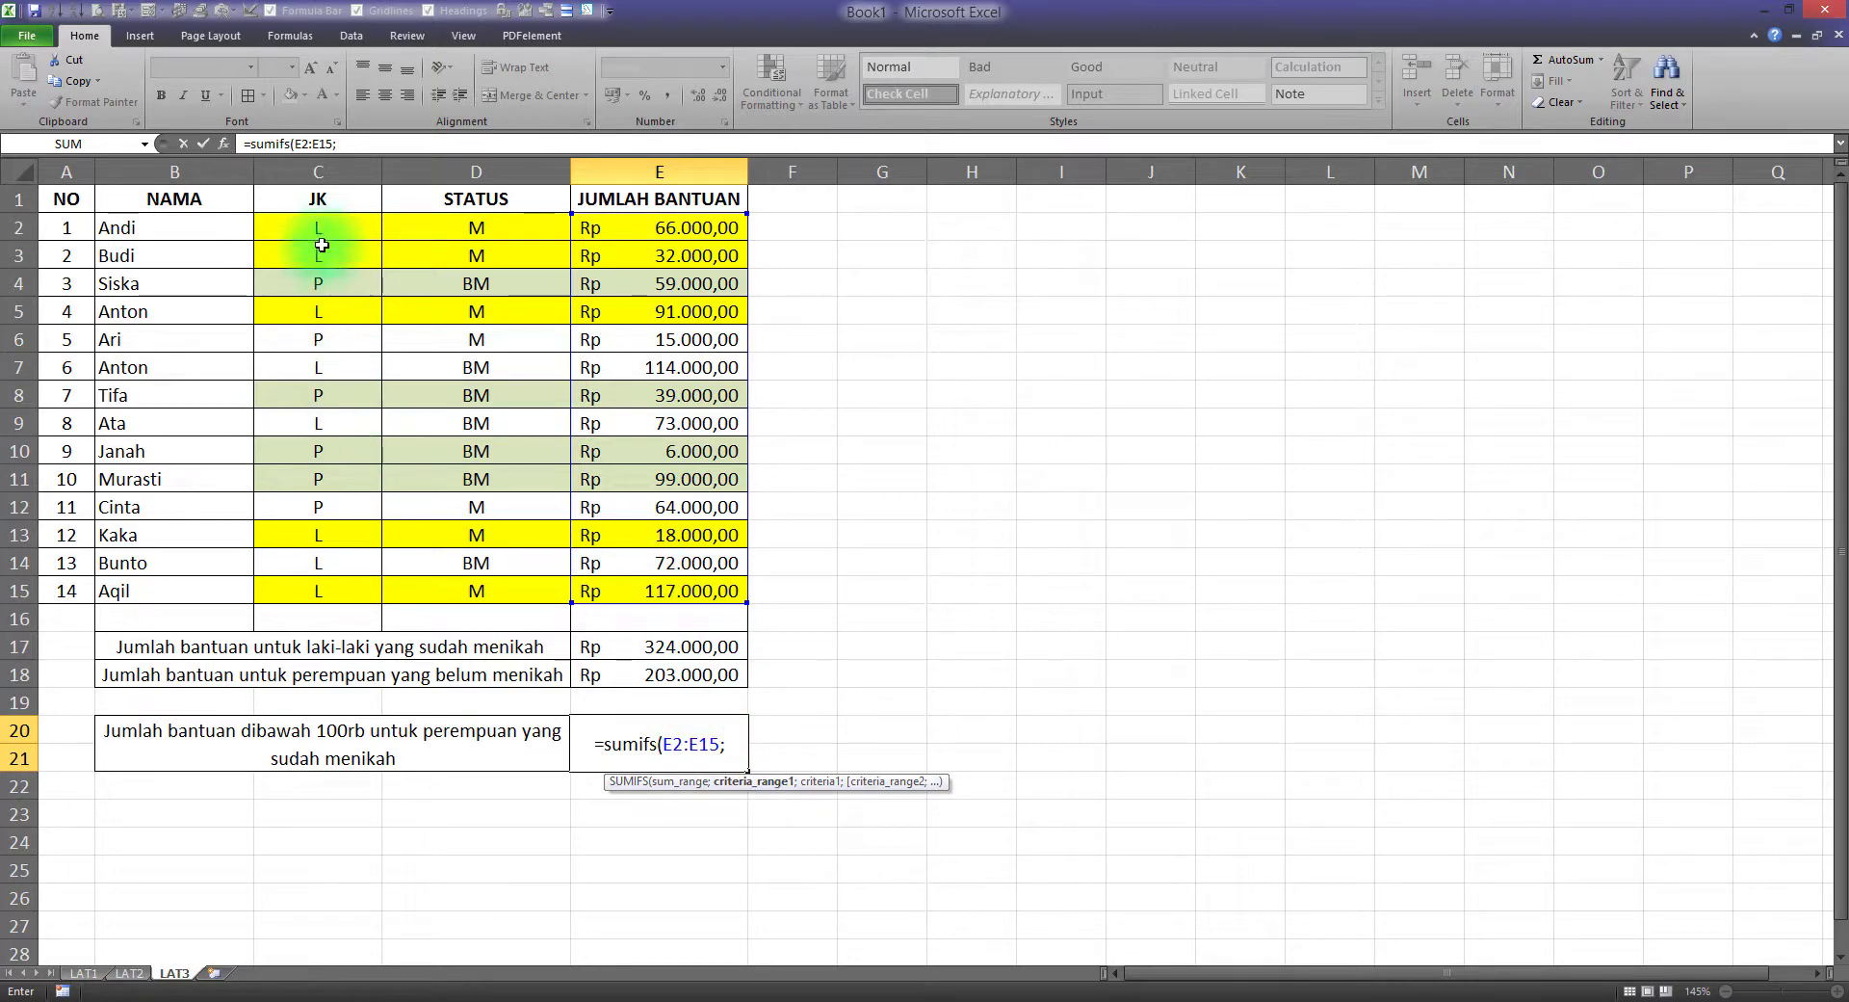
Add criteria range C2:C15 with the criterion "=P" to the E20 SUMIFS formula
drag(320, 231, 330, 591)
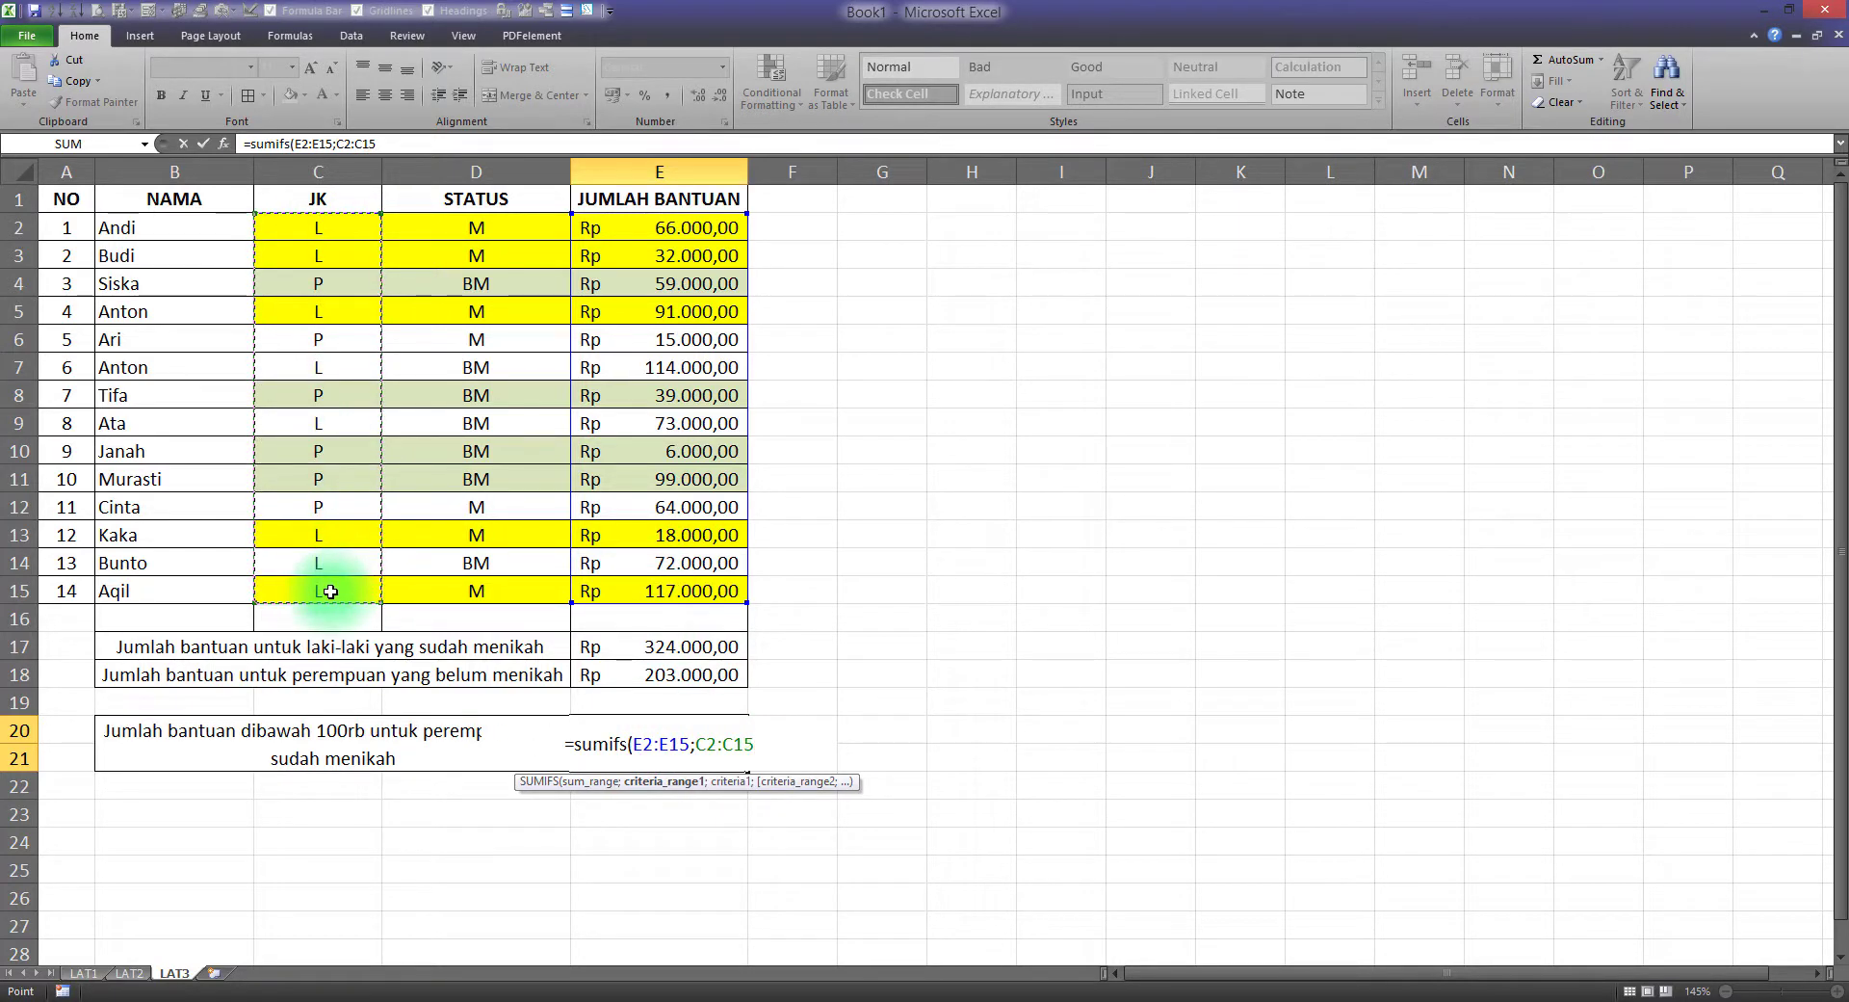
text(;)
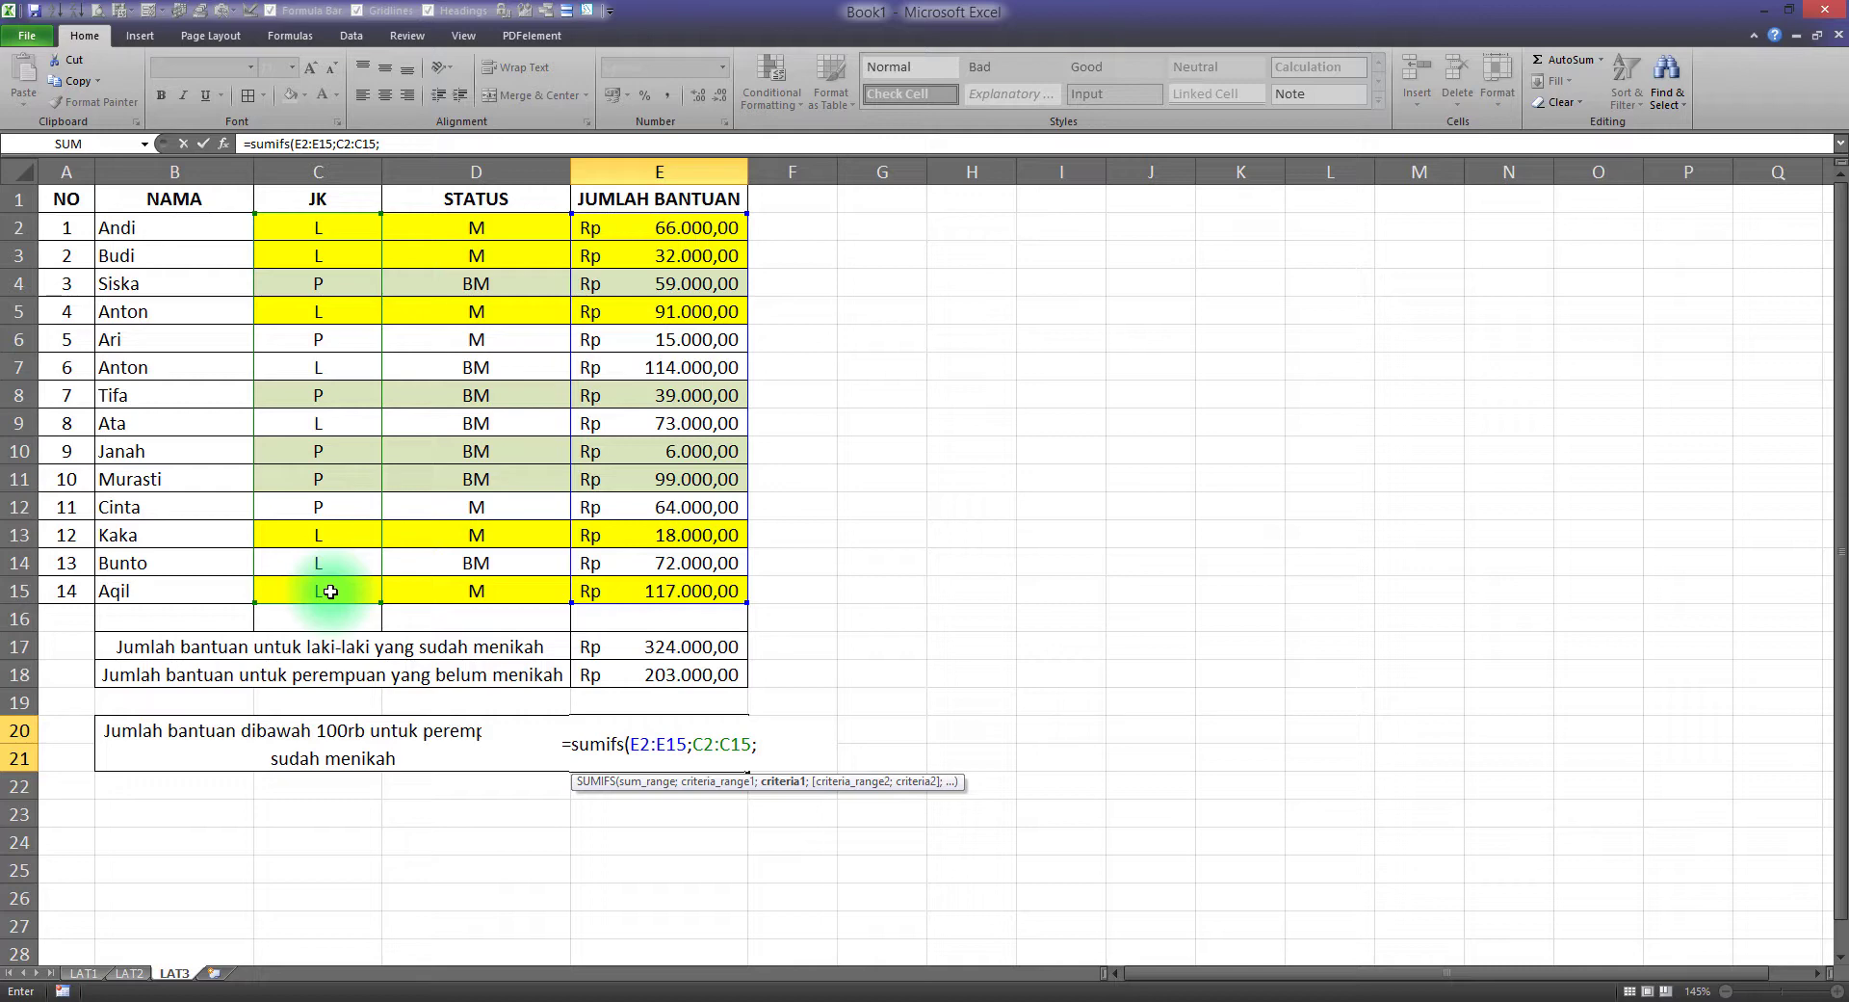
text("=)
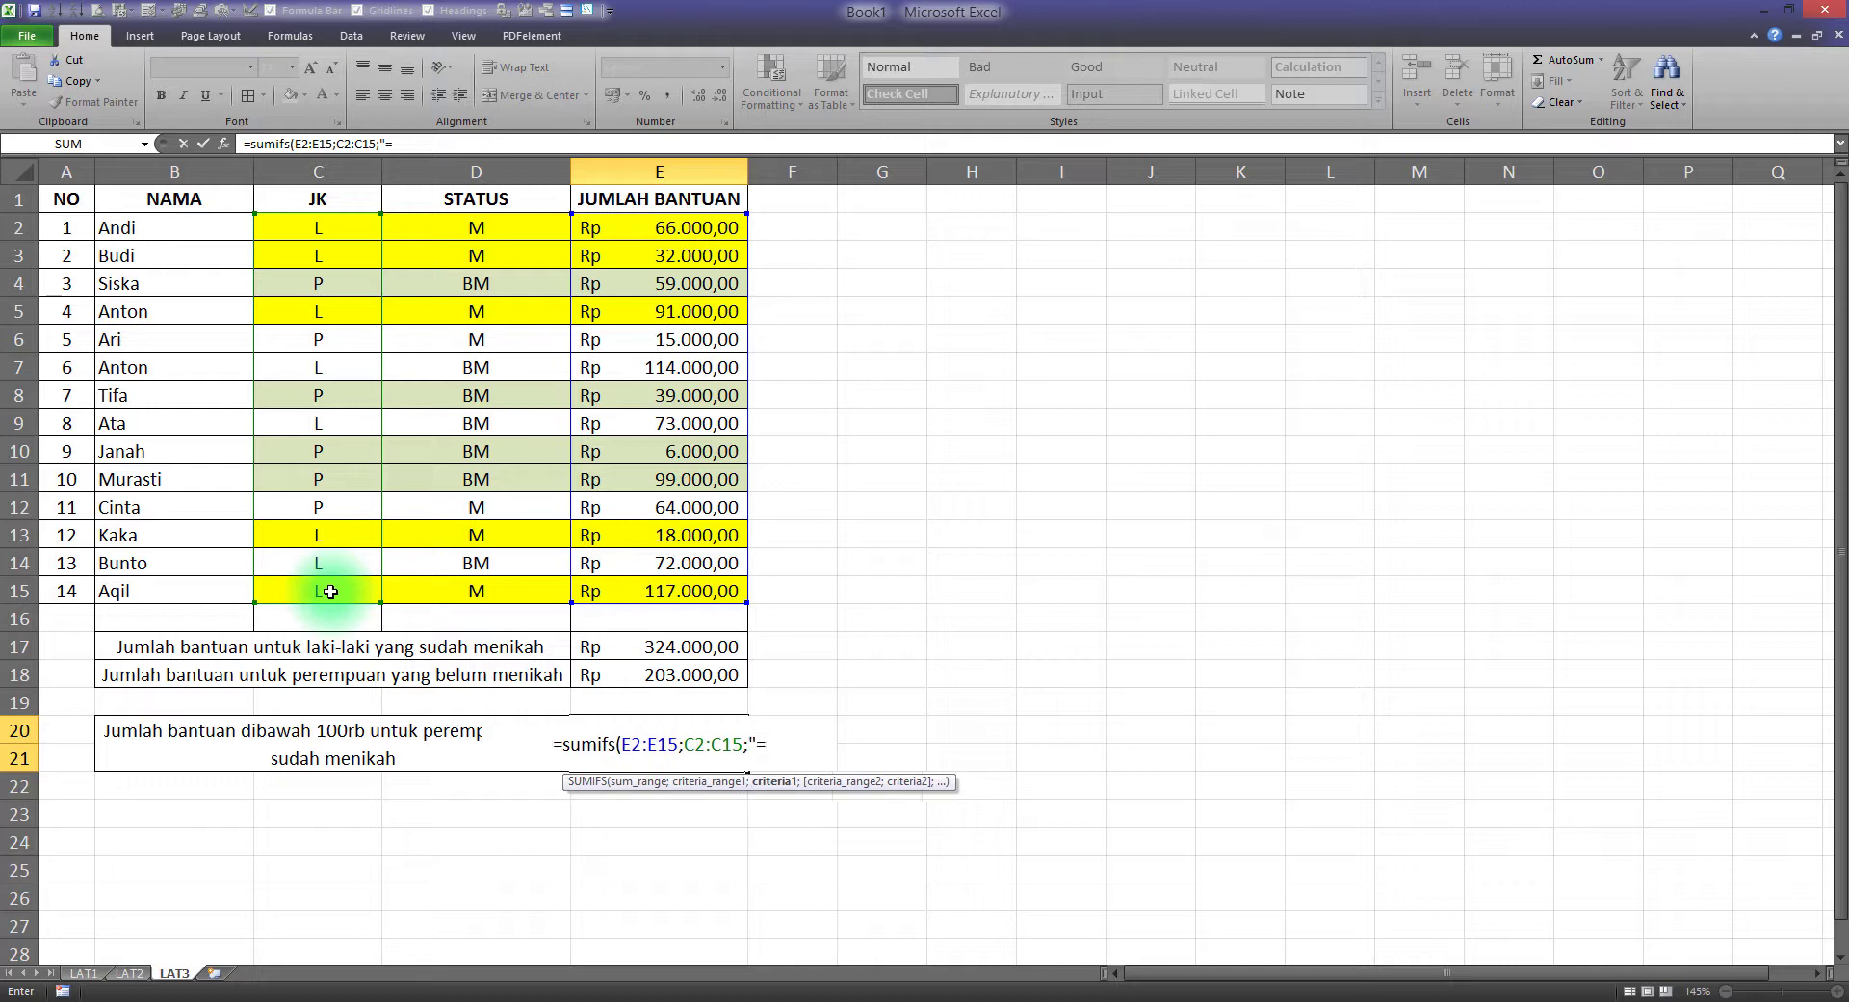
text(P";)
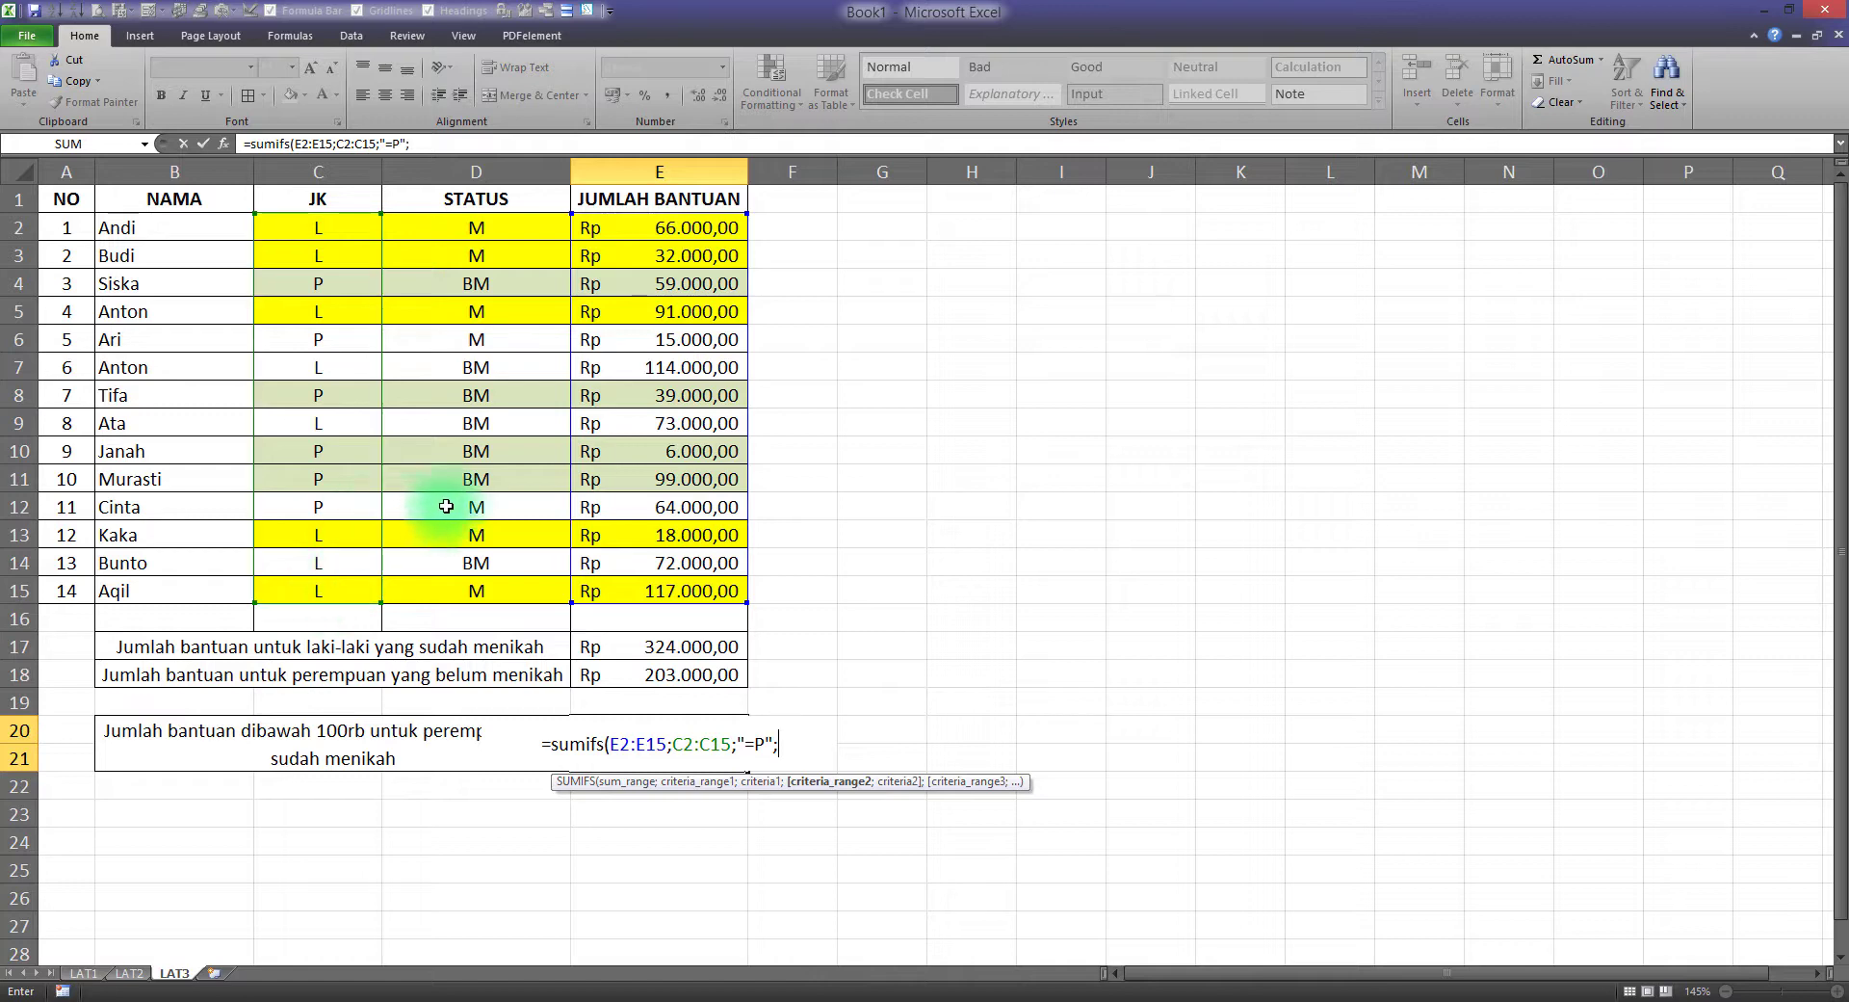
Add criteria range D2:D15 with the criterion "=M" to the E20 SUMIFS formula
drag(480, 227, 559, 586)
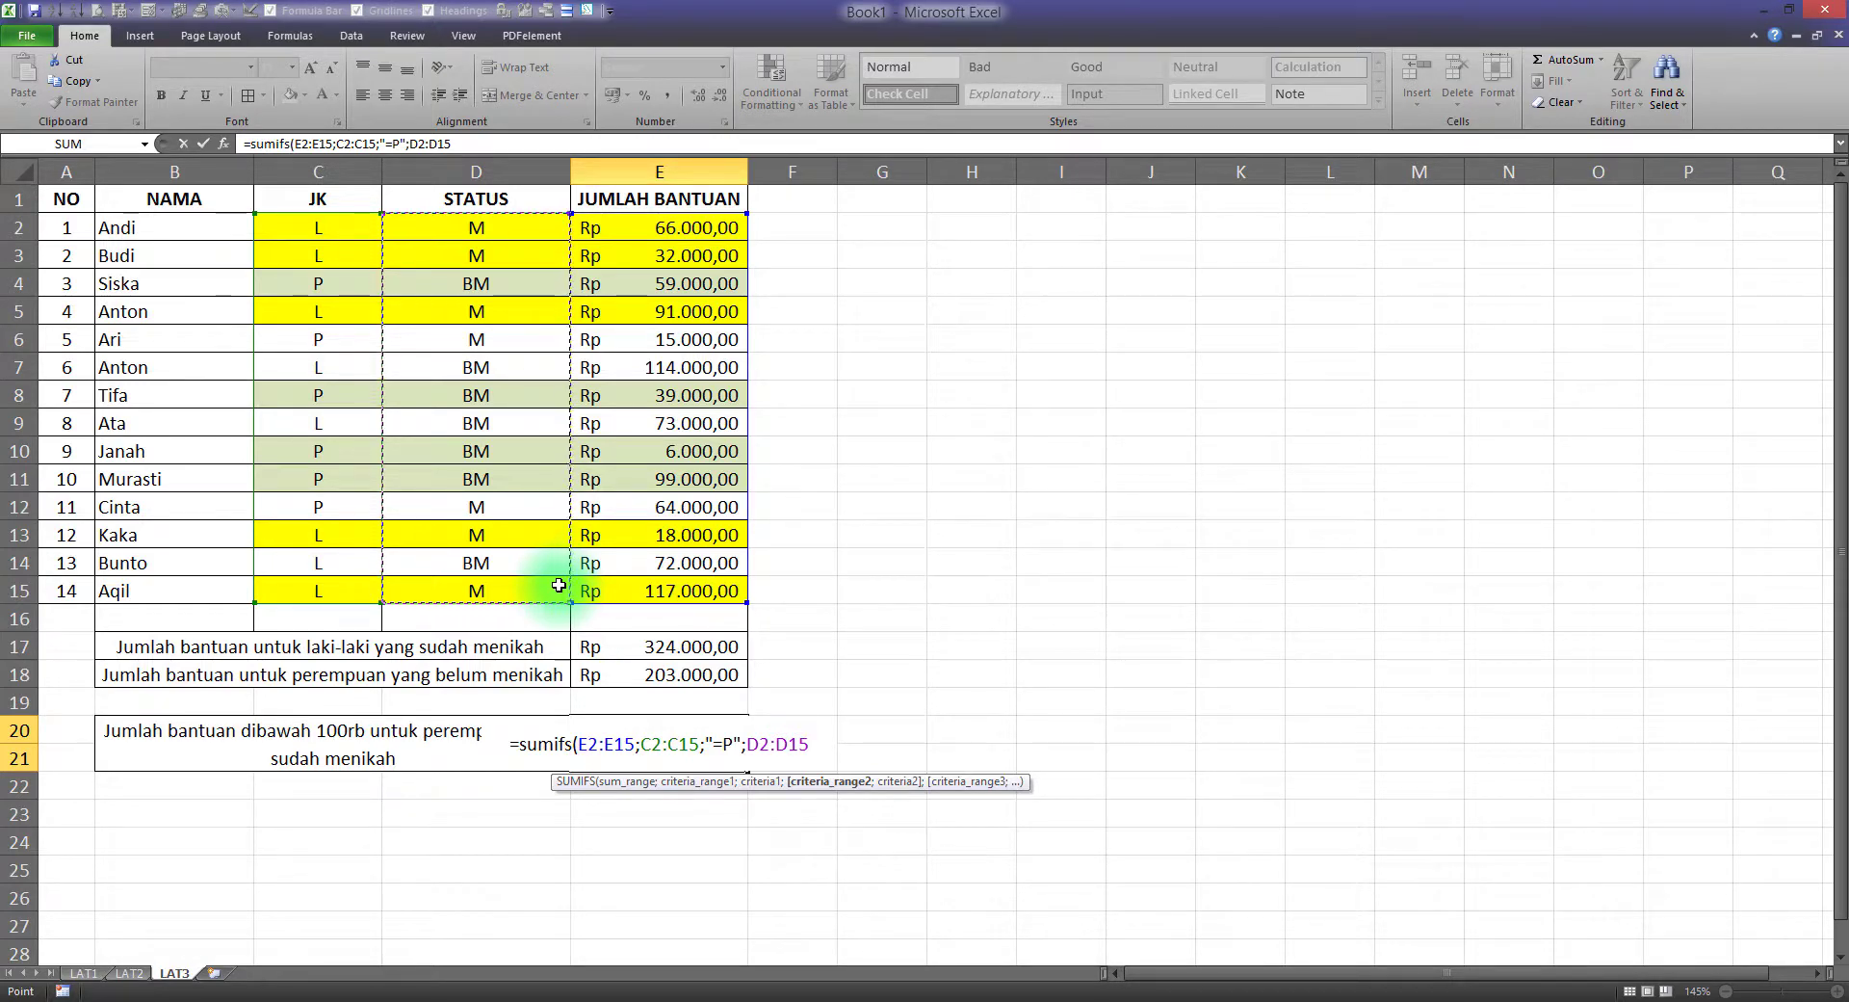
text(;)
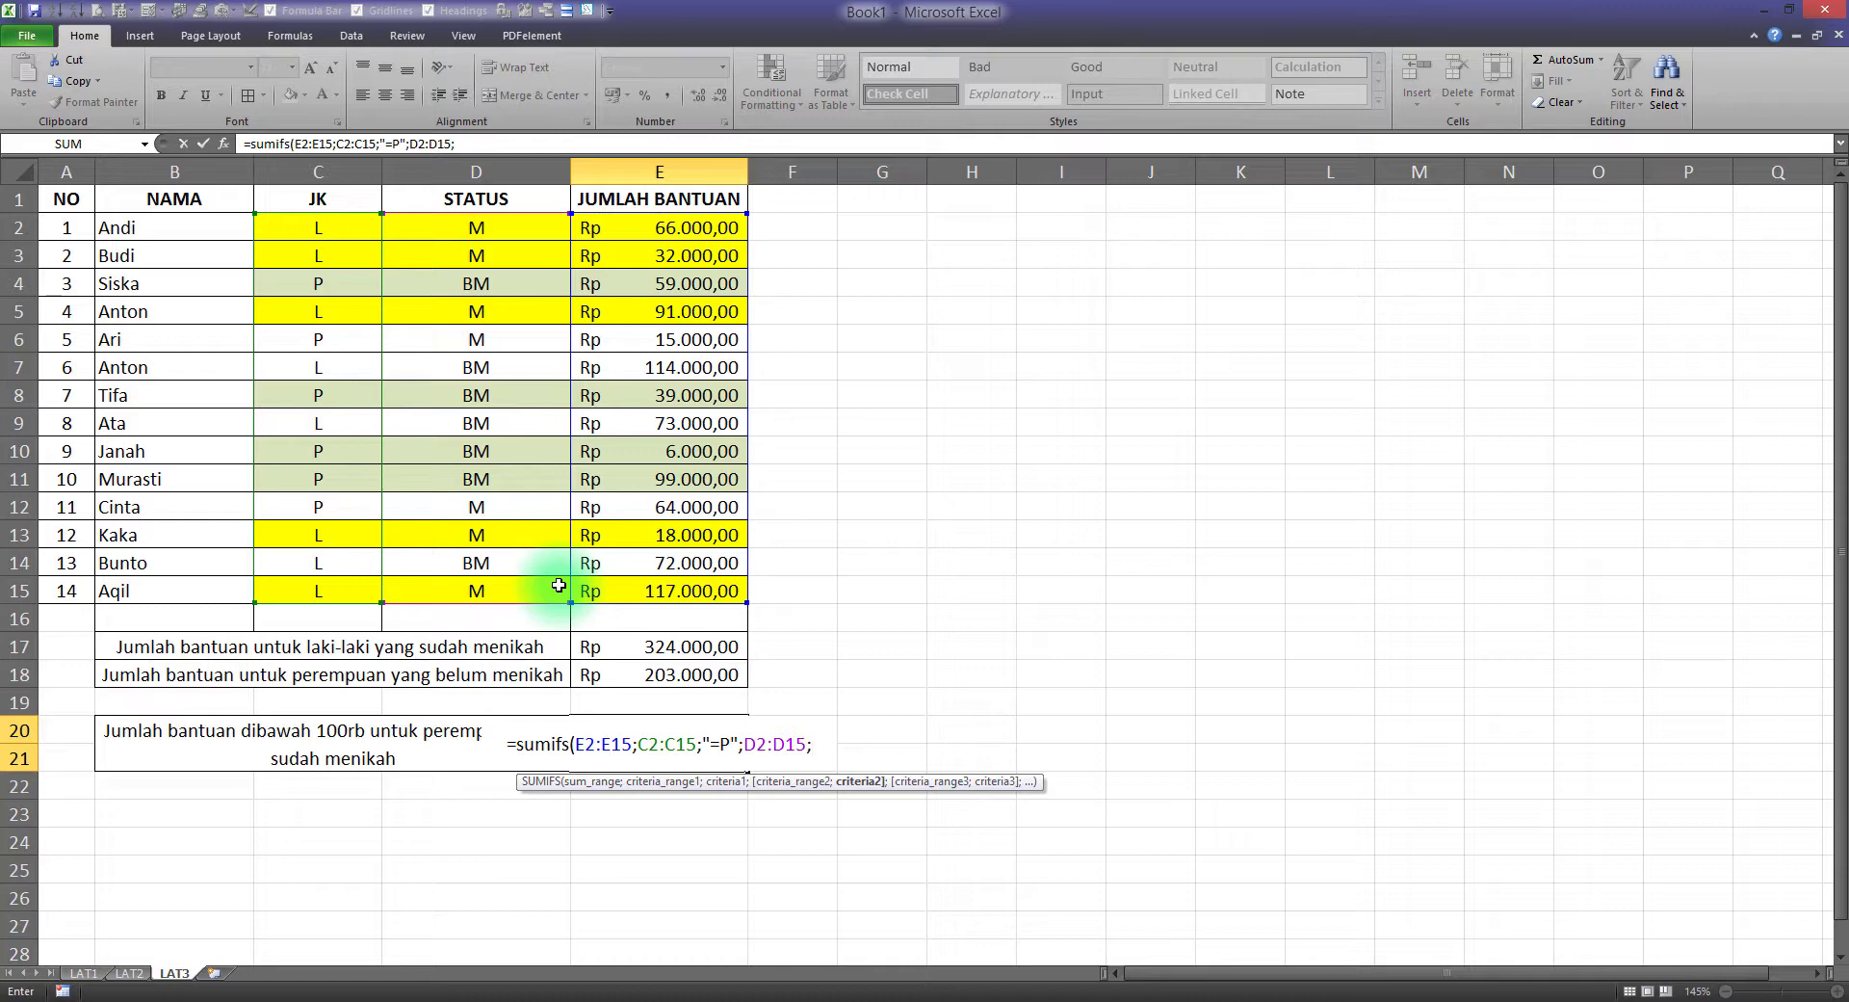
text("=)
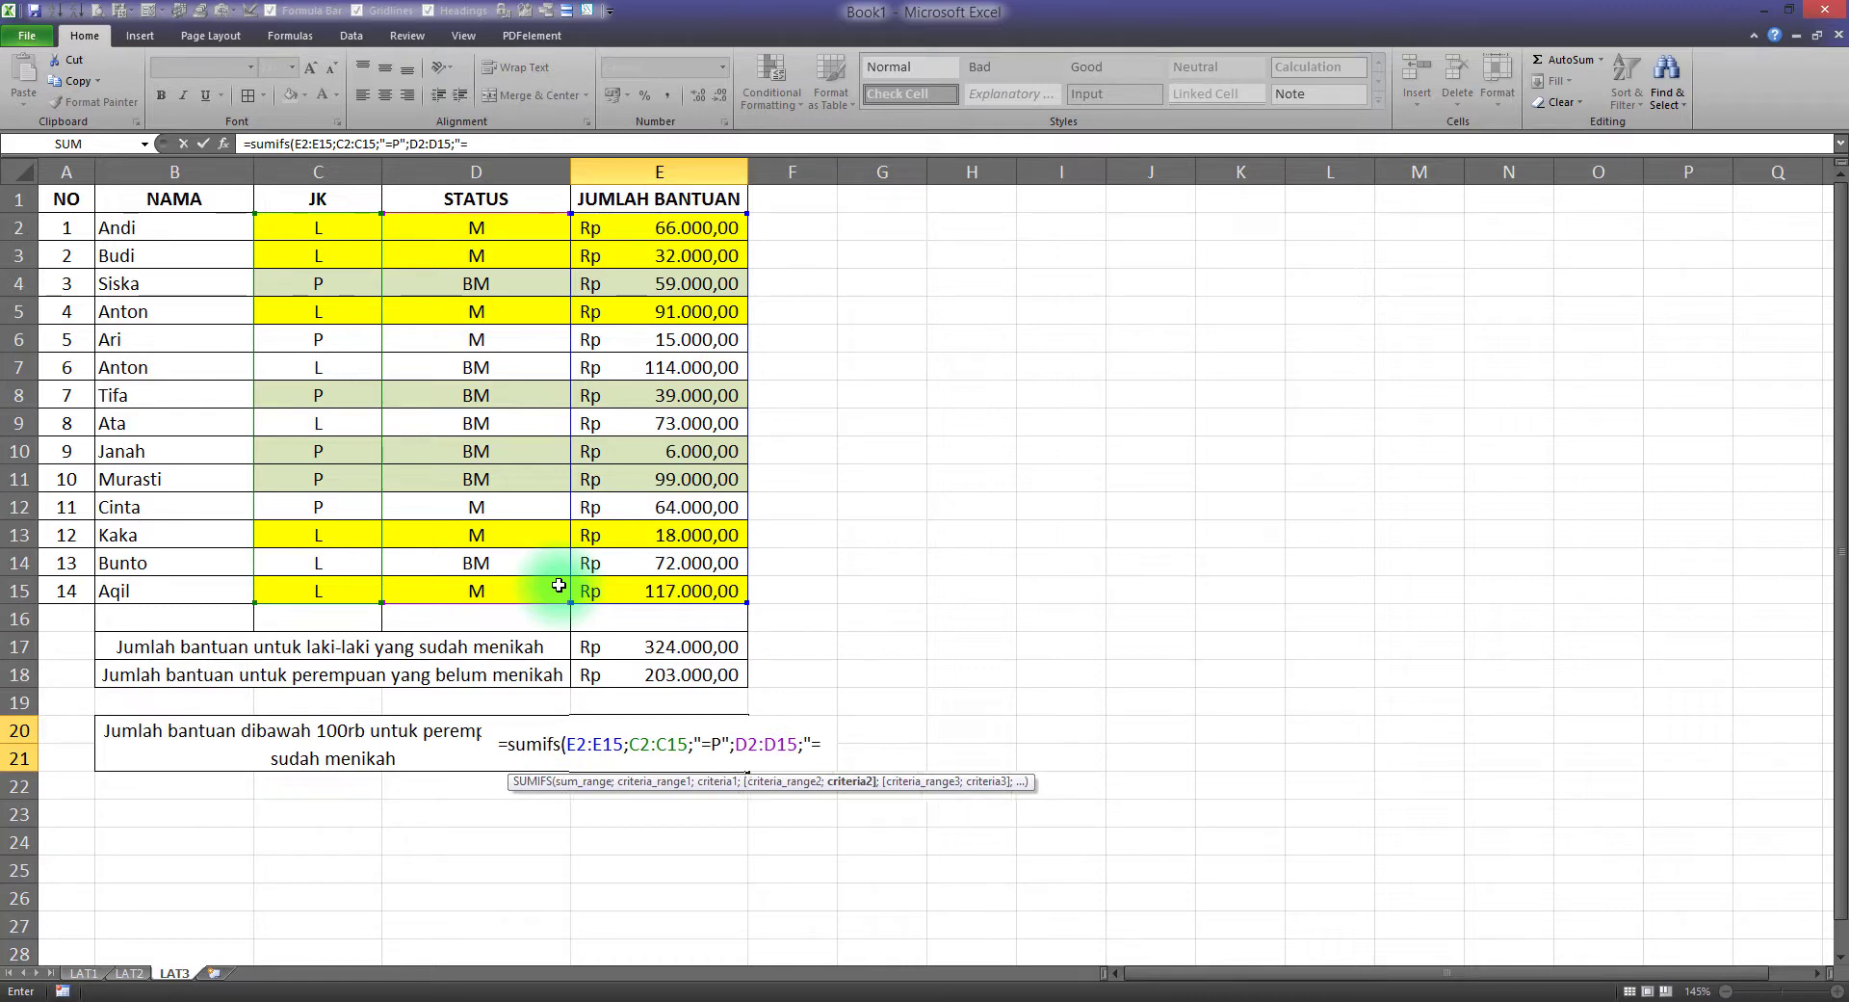
text(M)
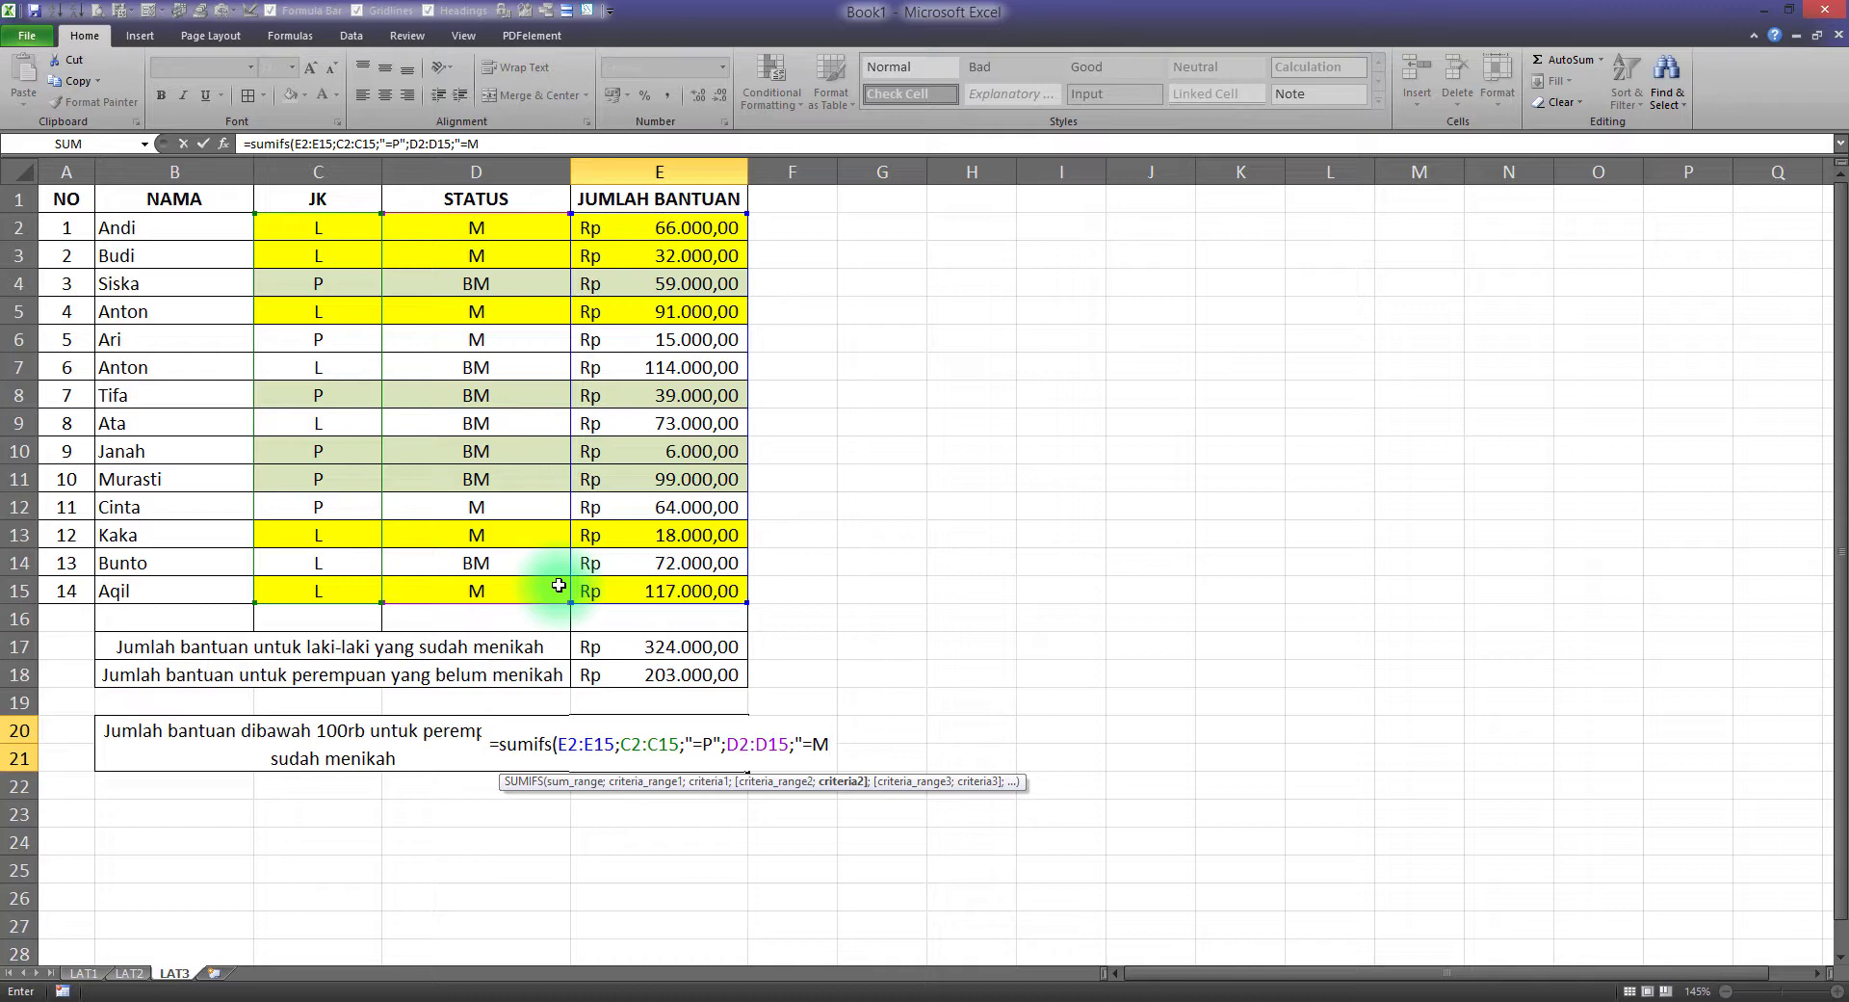
text(")
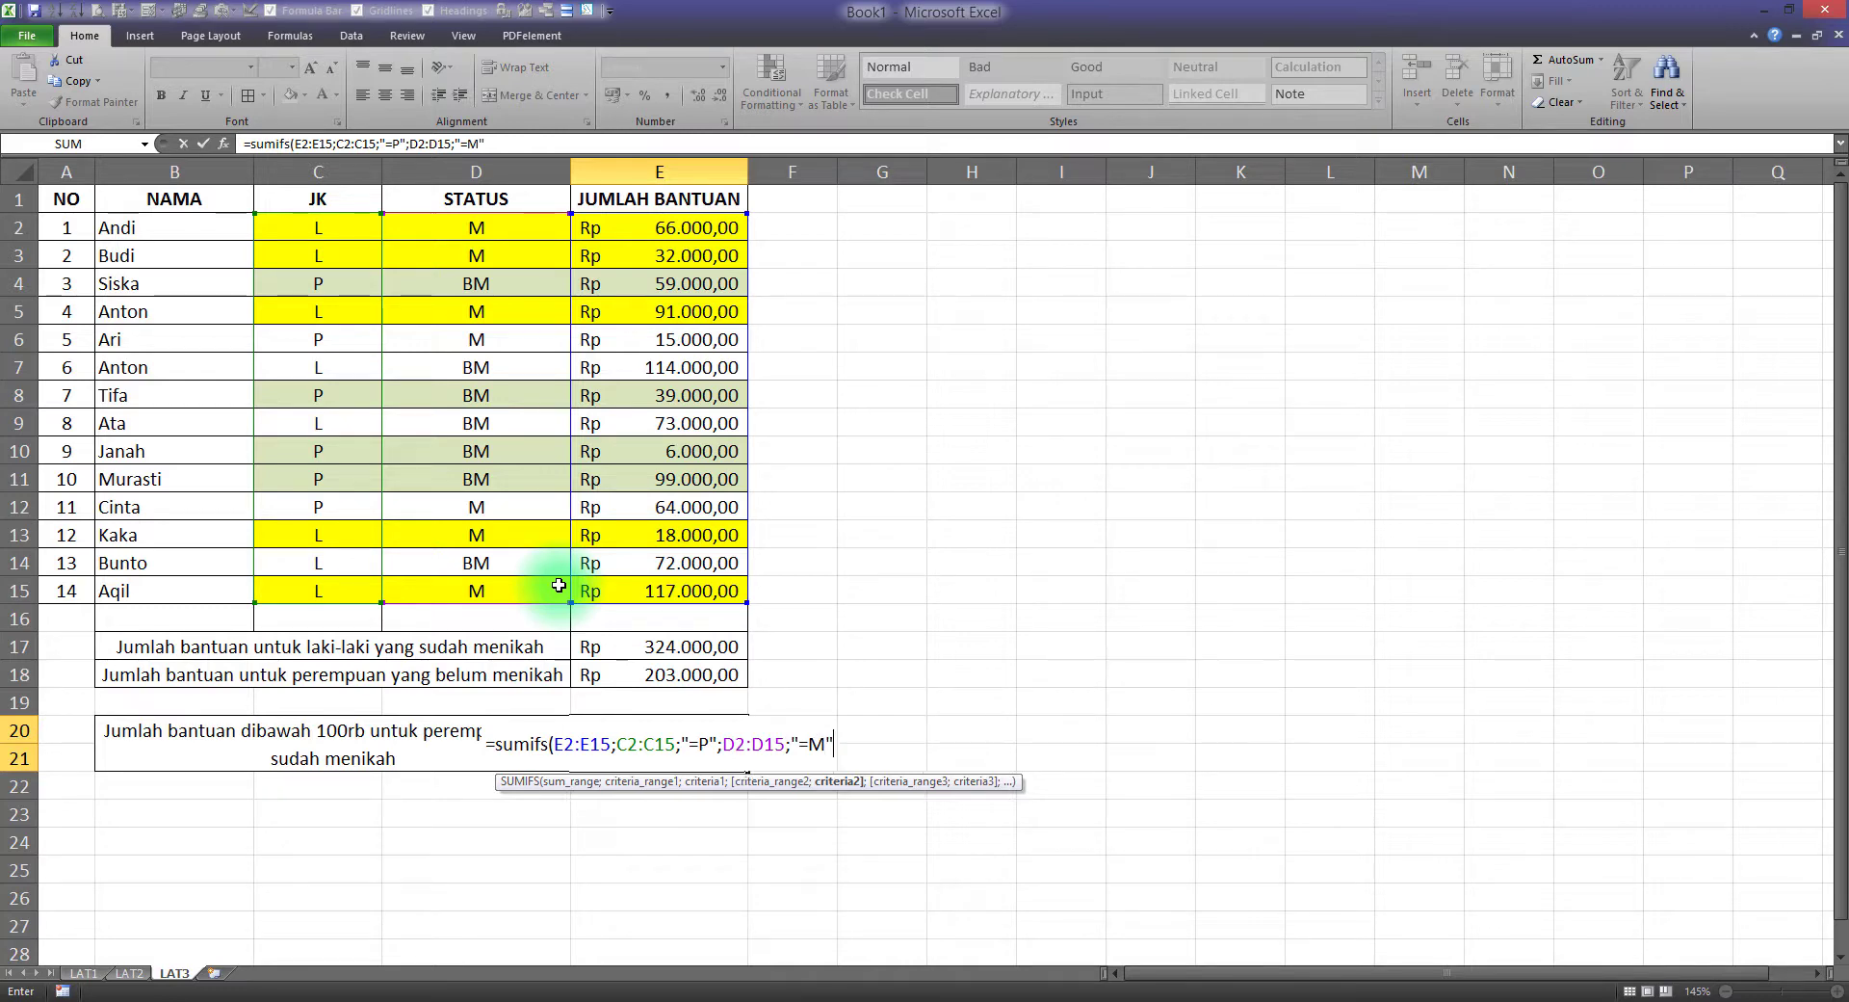
text(;)
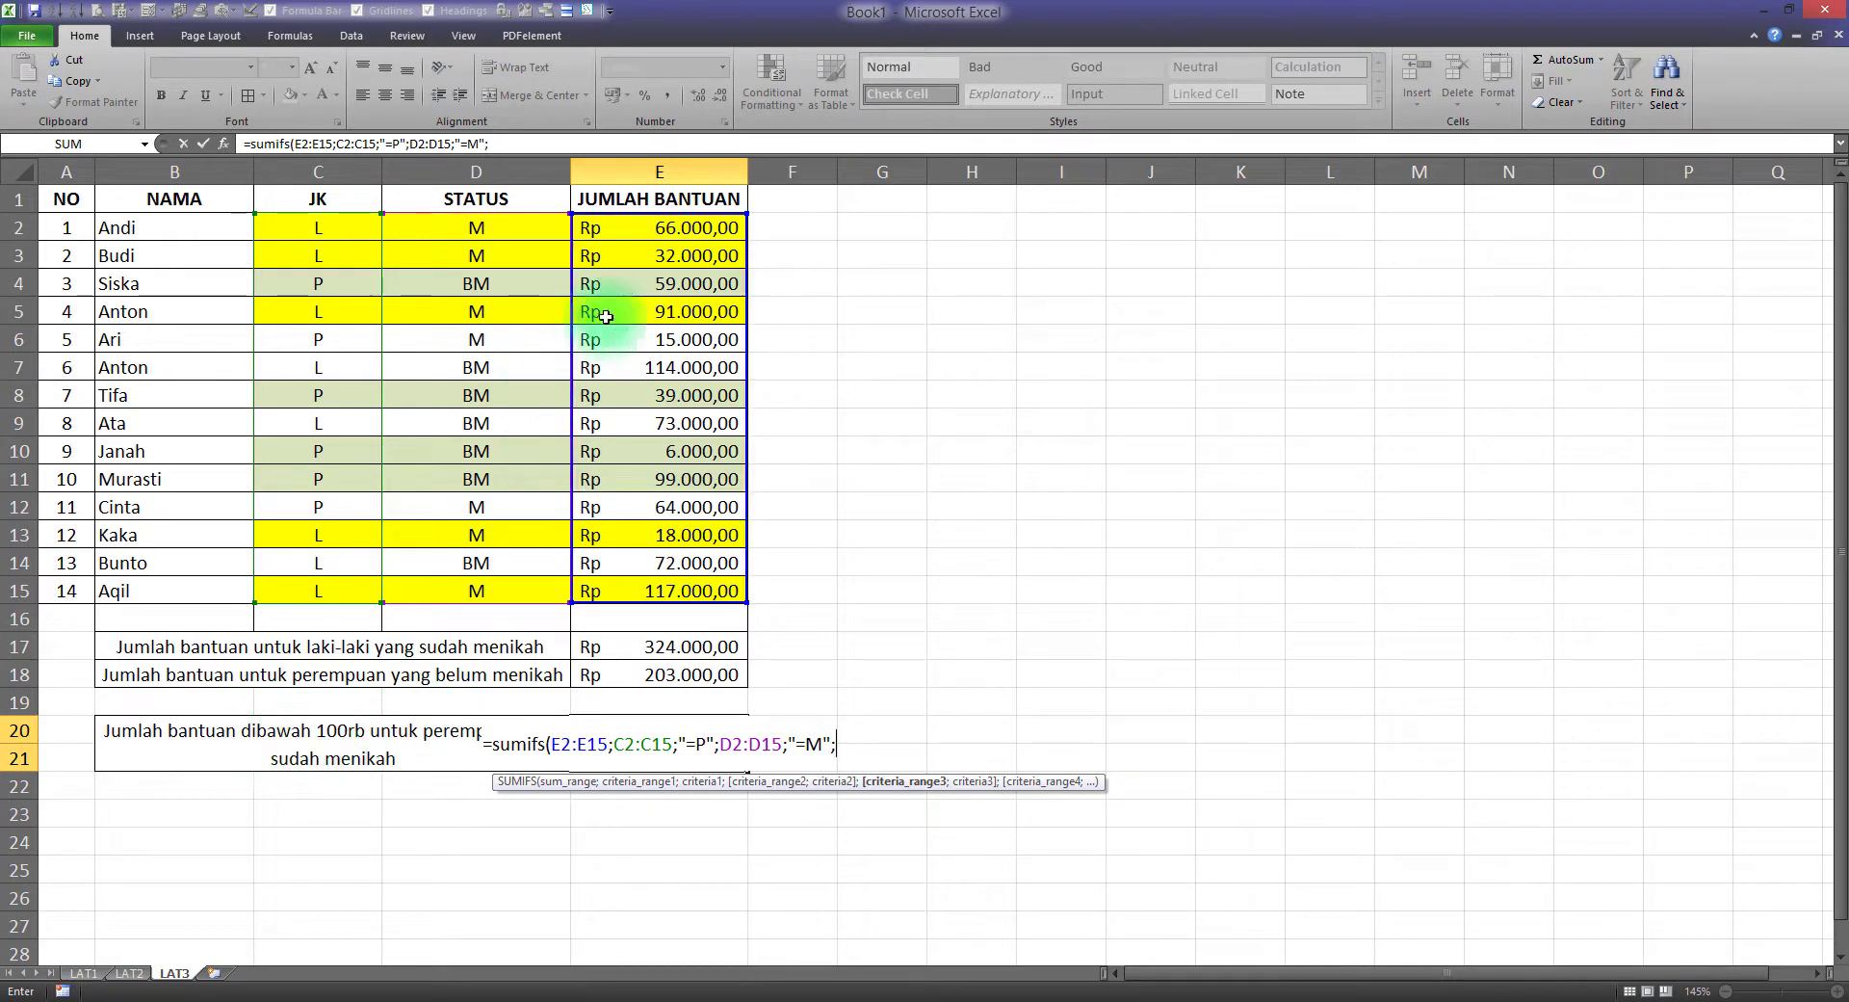
Add criteria range E2:E15 with the criterion "<100000" to the E20 SUMIFS formula and close its parenthesis
click(631, 223)
drag(631, 224, 639, 590)
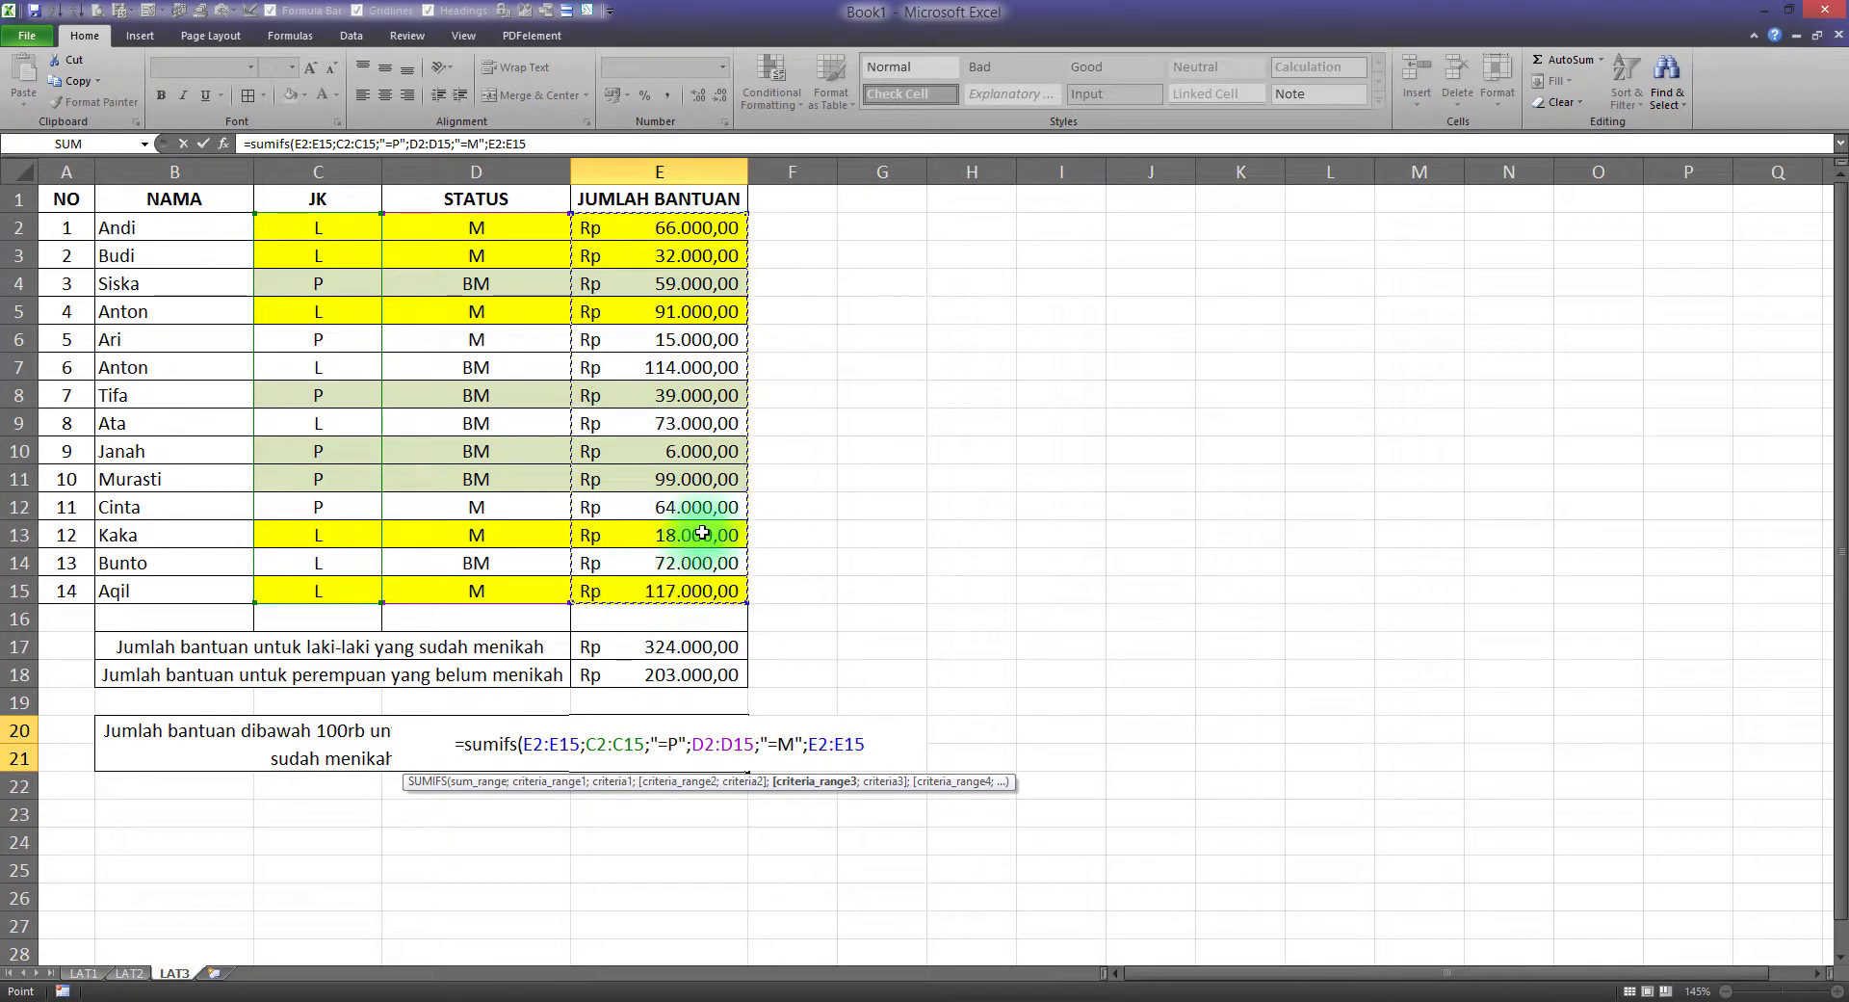
text(;')
key(BackSpace)
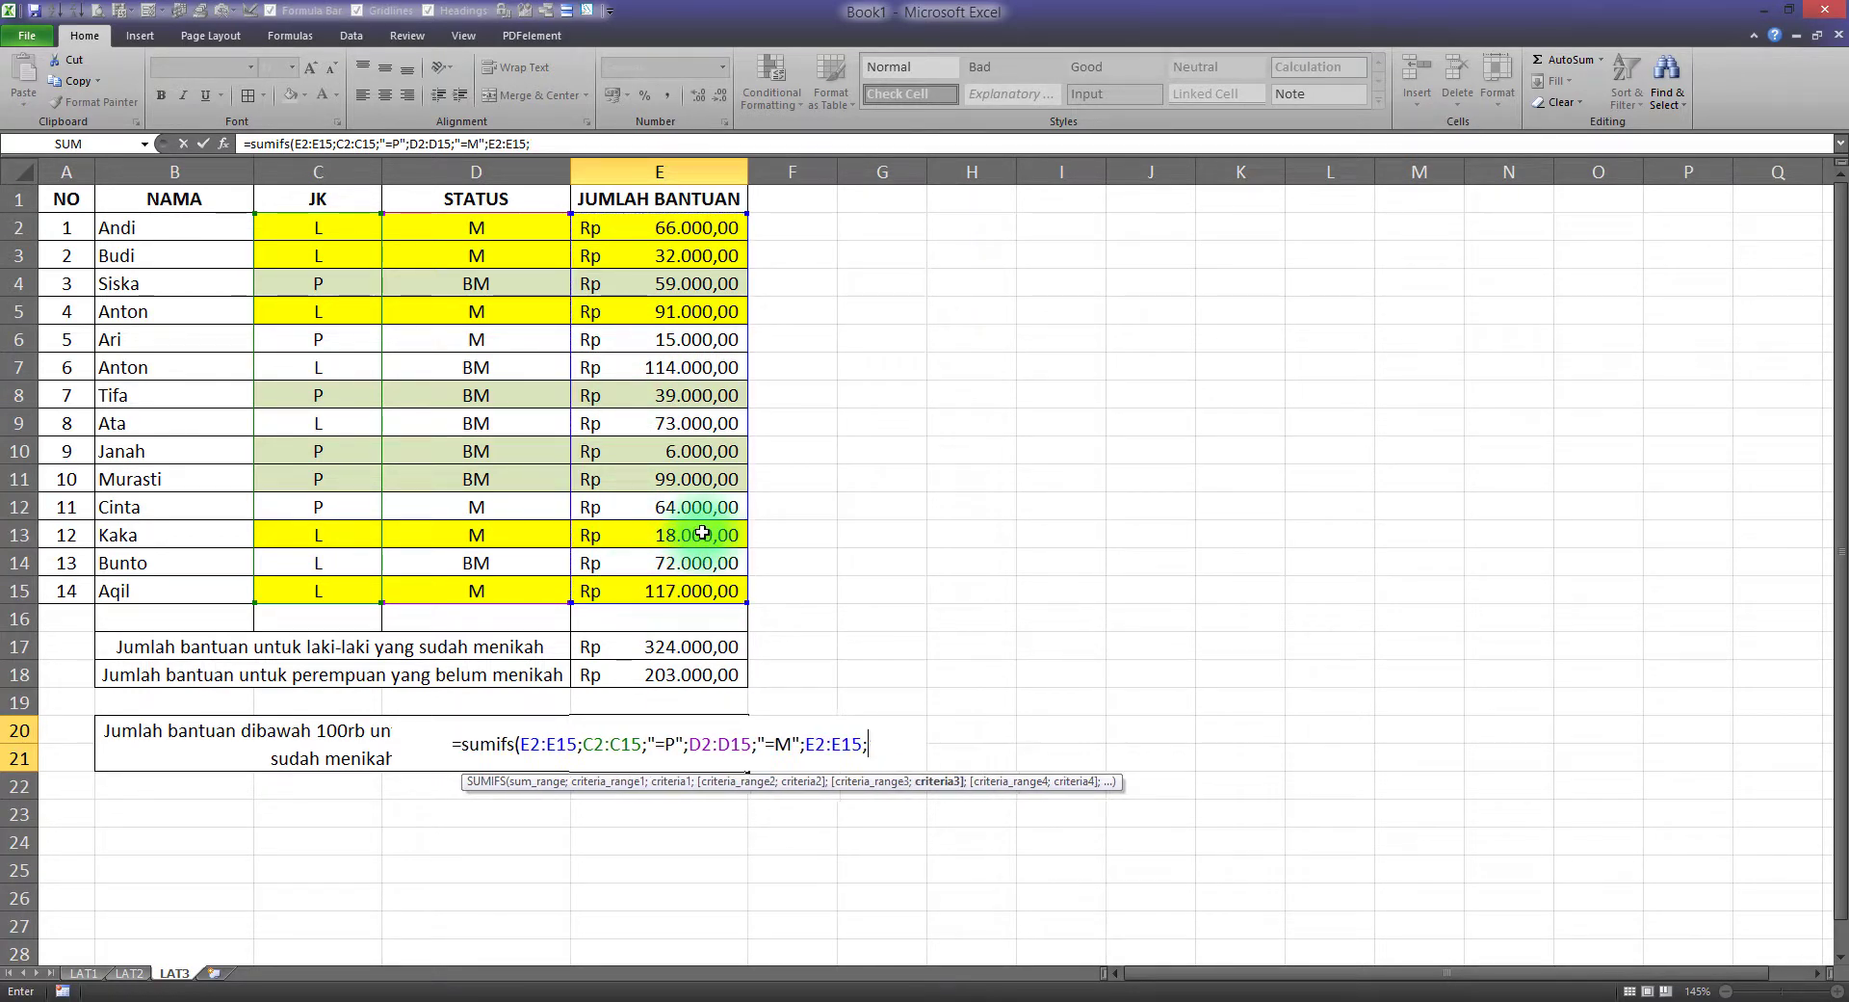
text(")
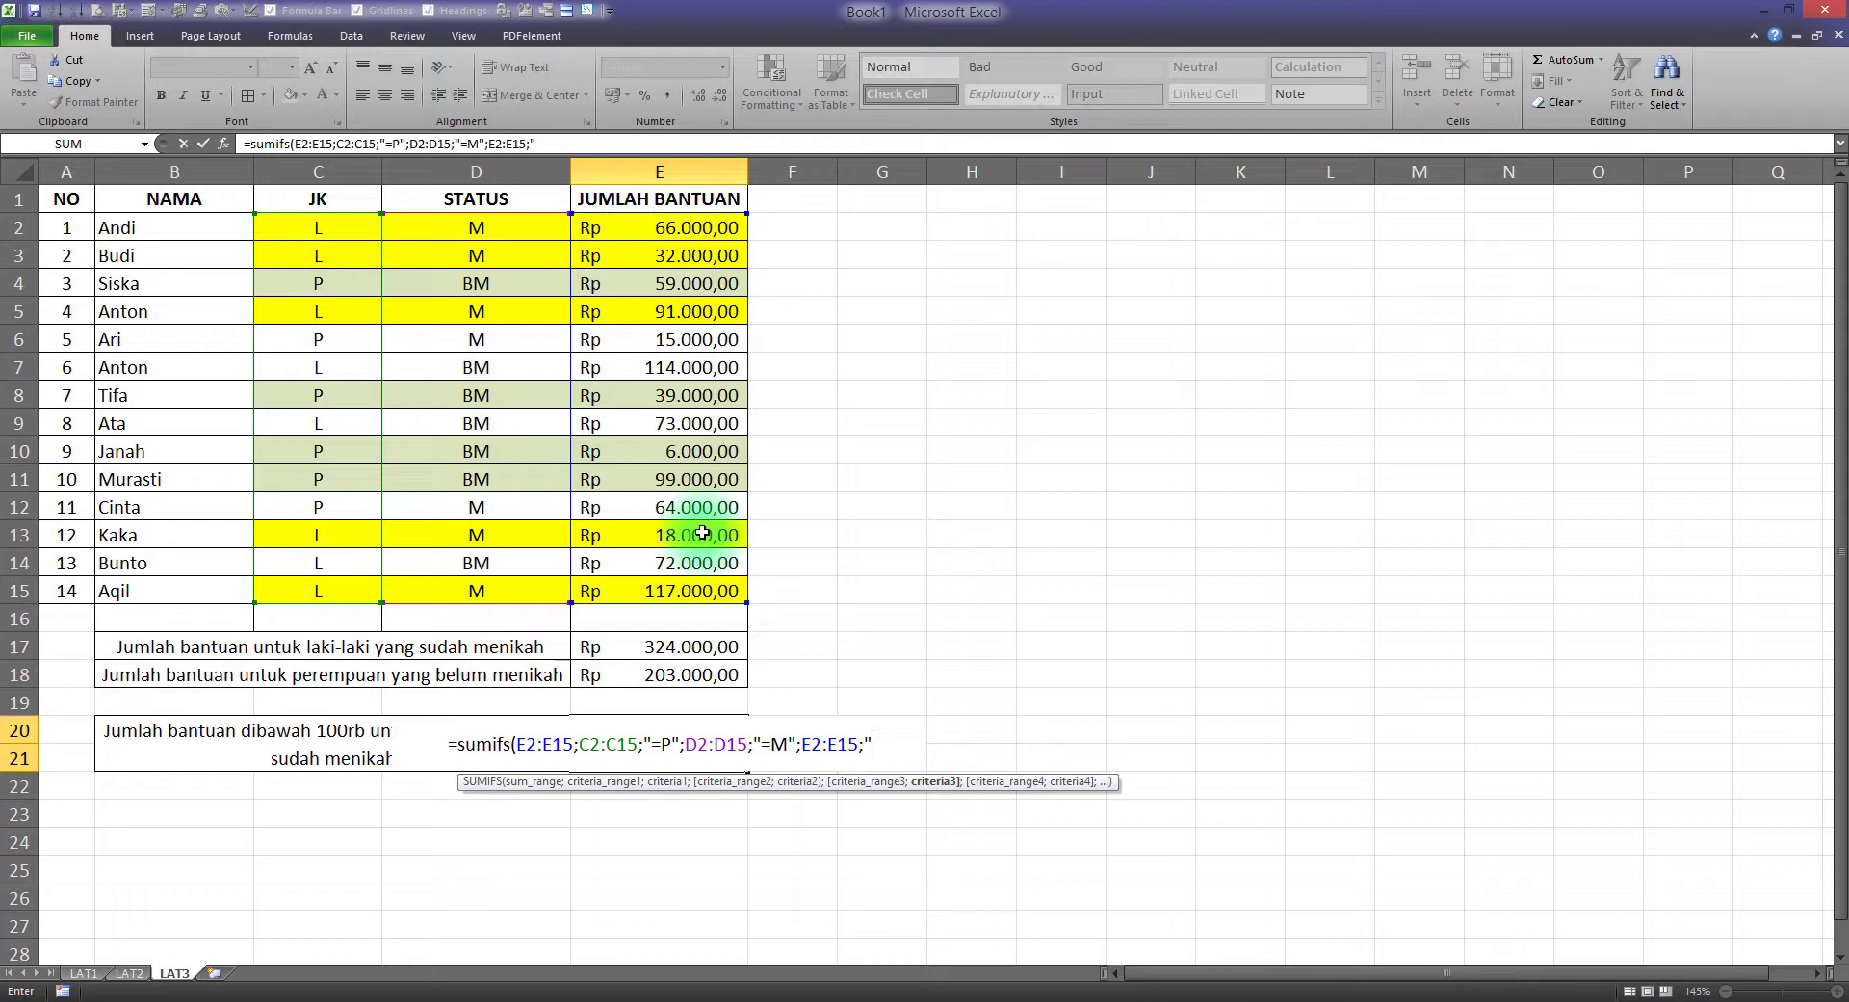
text(<100)
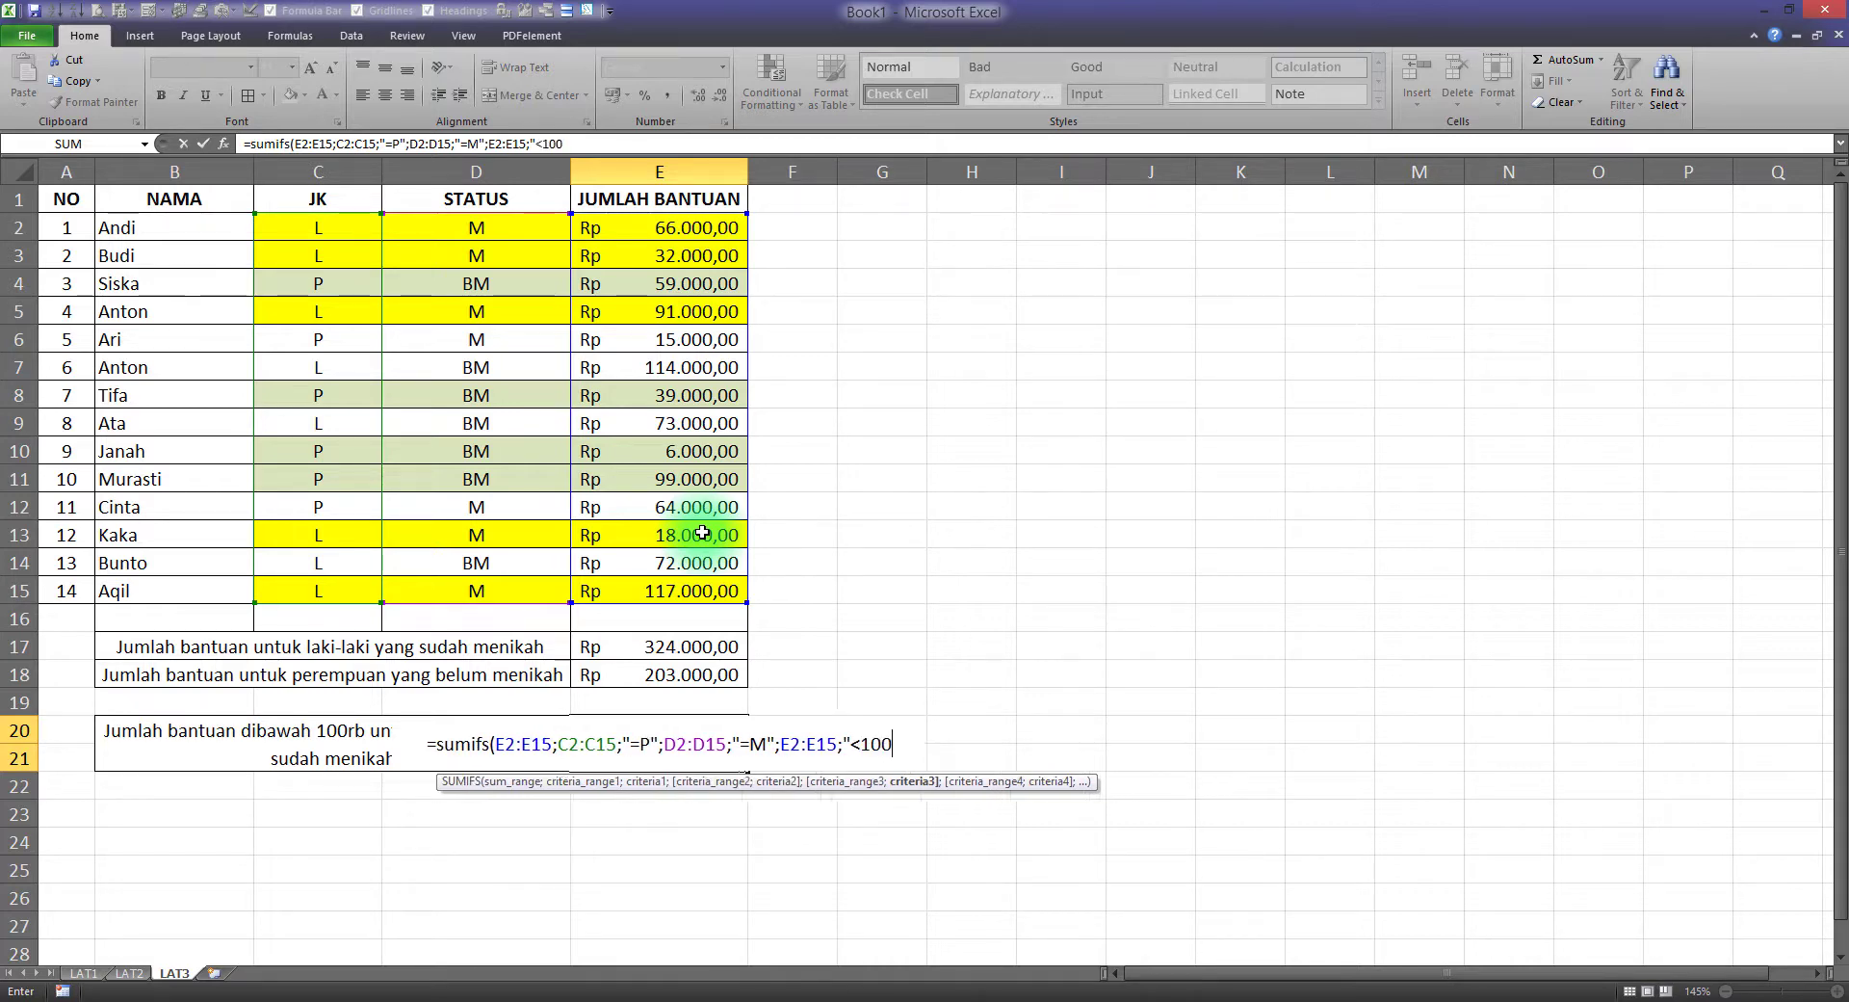
text(000)
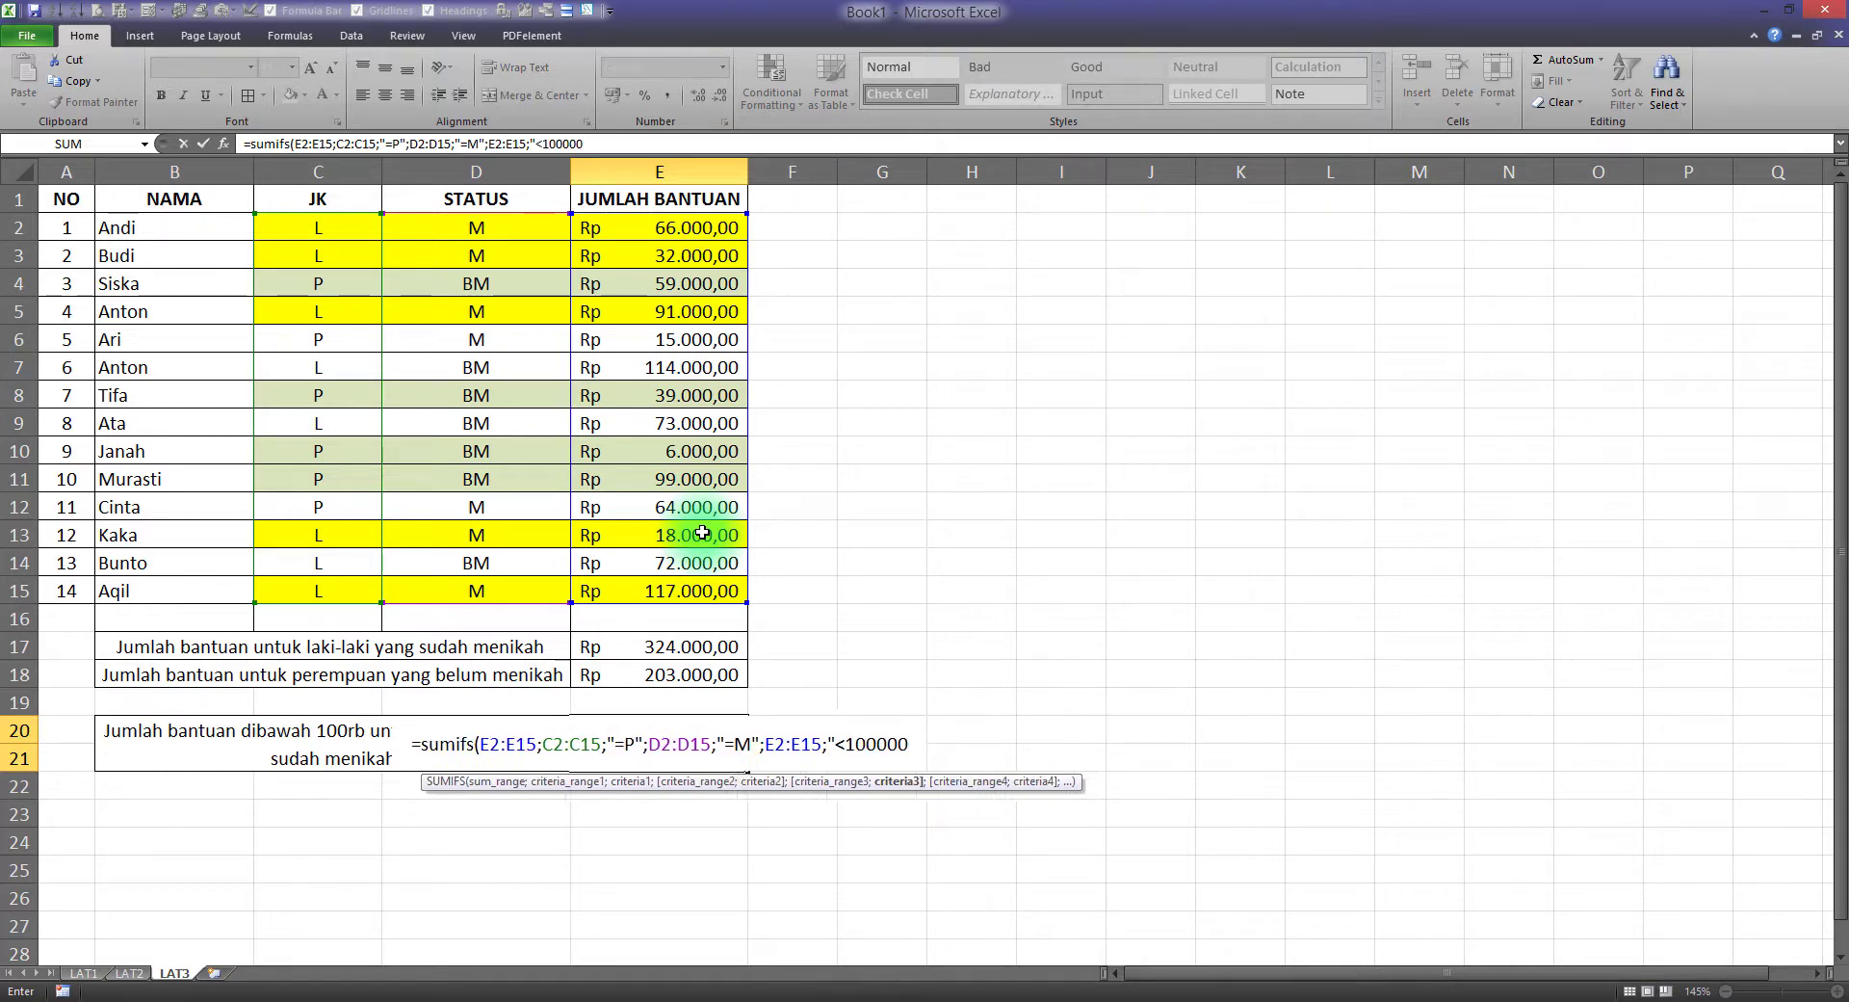
text("))
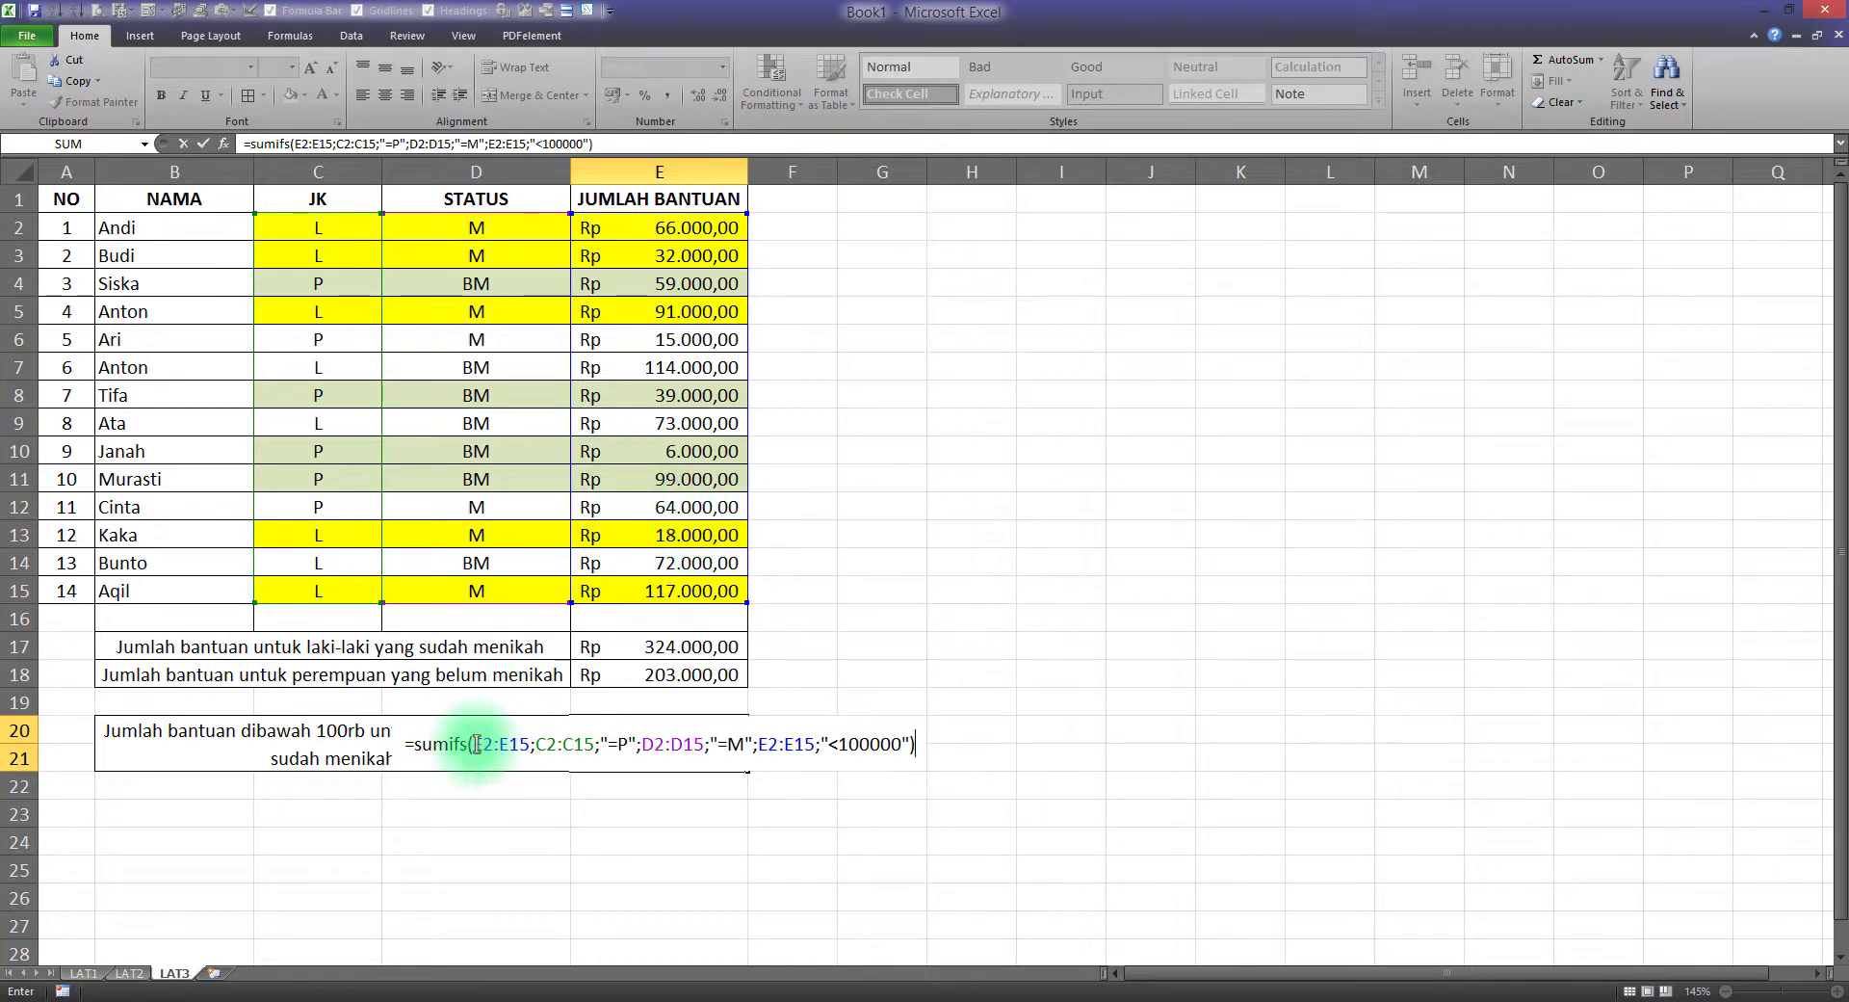
Review the sum range, the criteria ranges and their criteria in the E20 SUMIFS formula
drag(476, 744, 520, 744)
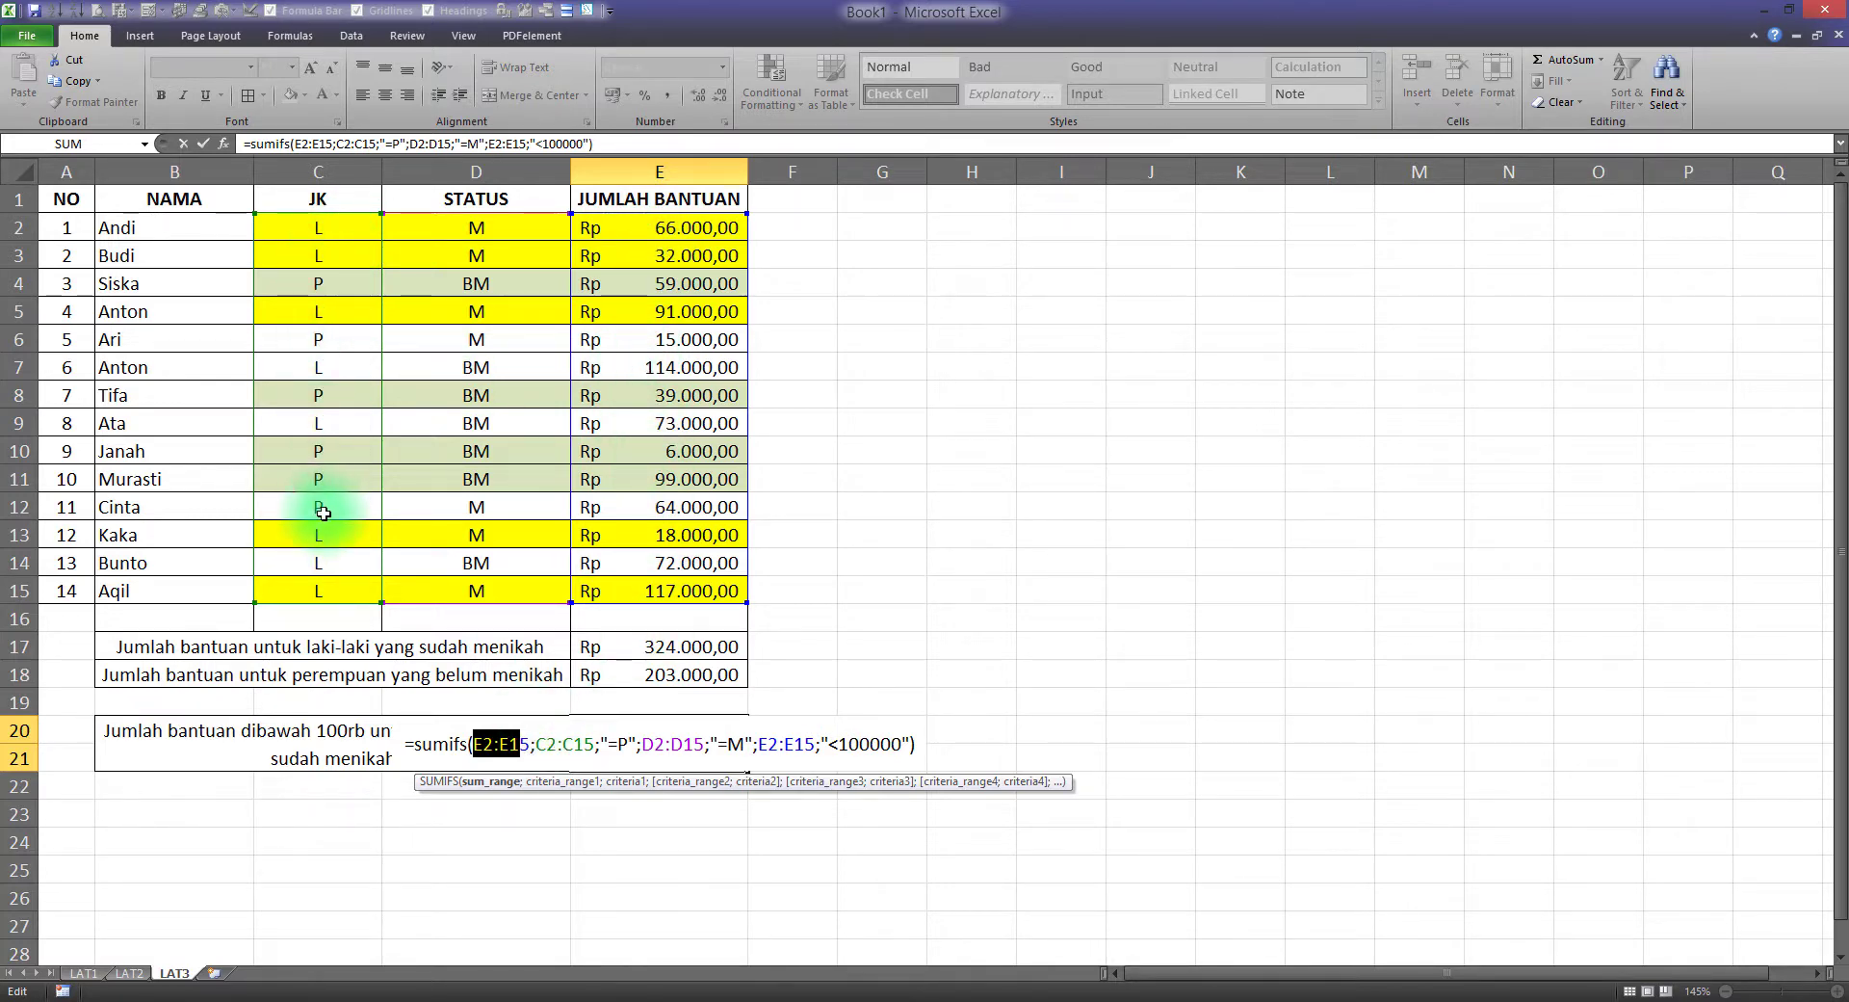
drag(654, 744, 695, 743)
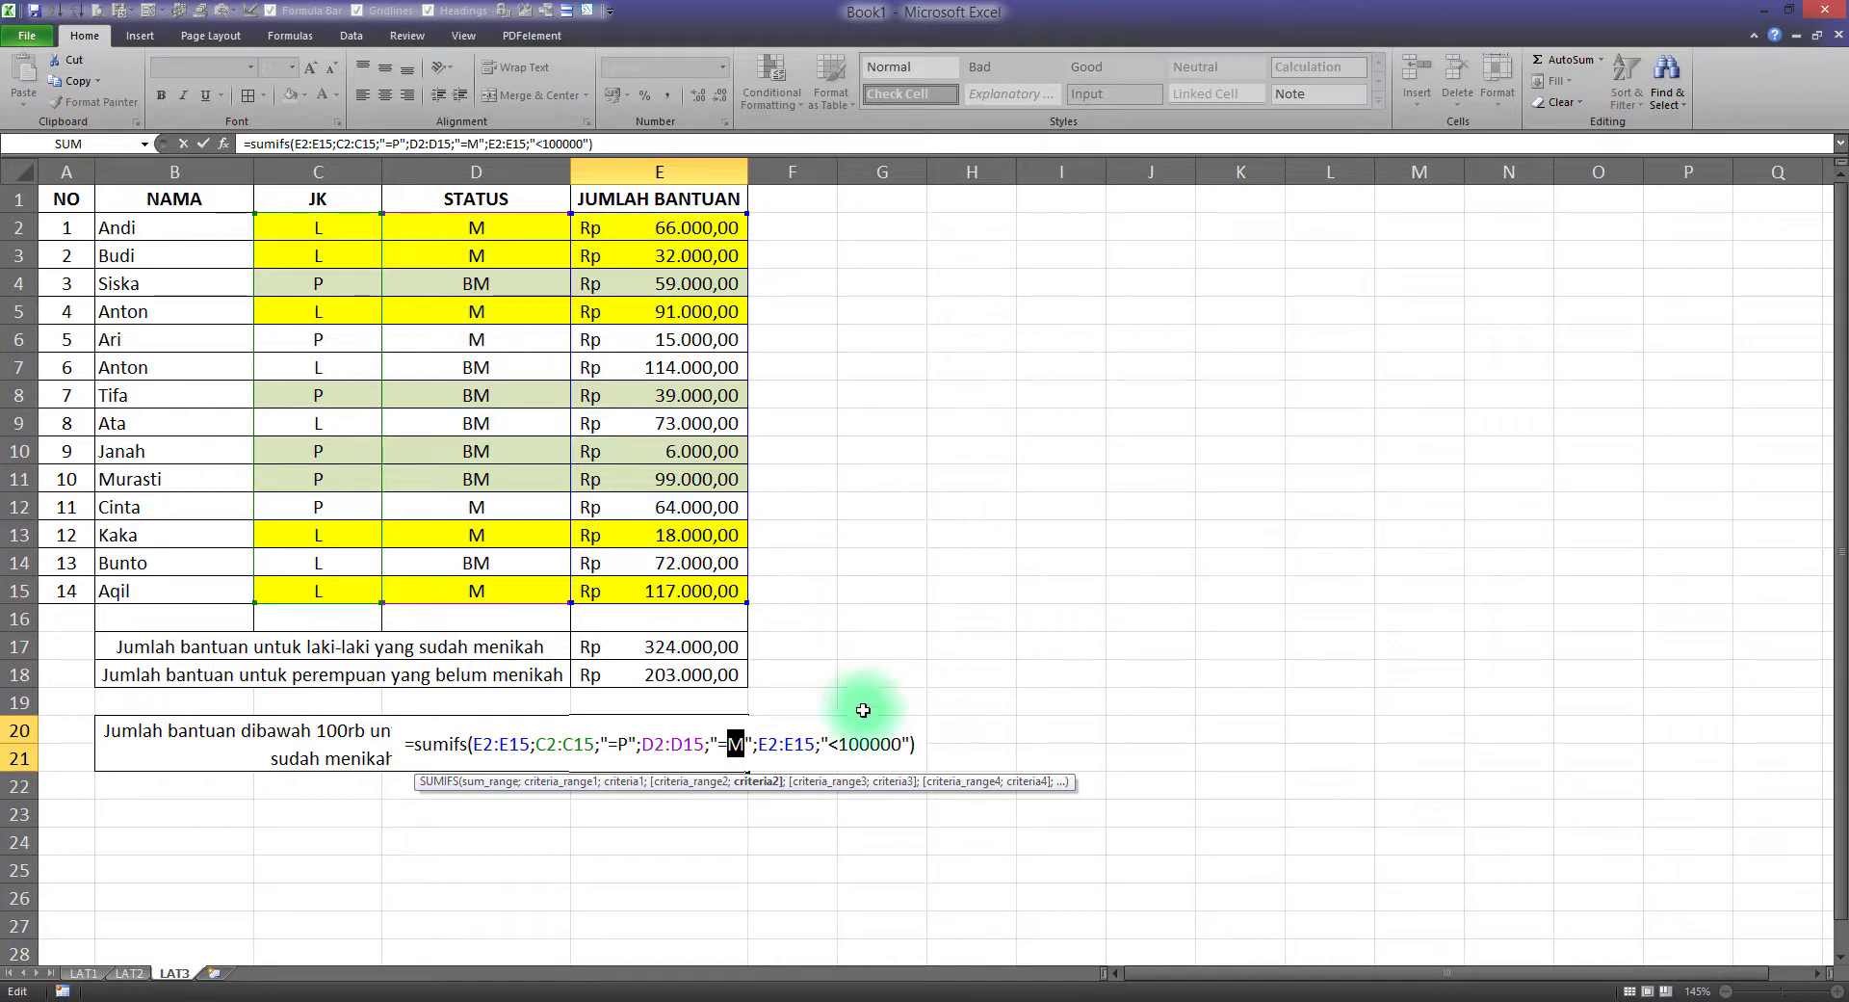
drag(771, 743, 805, 744)
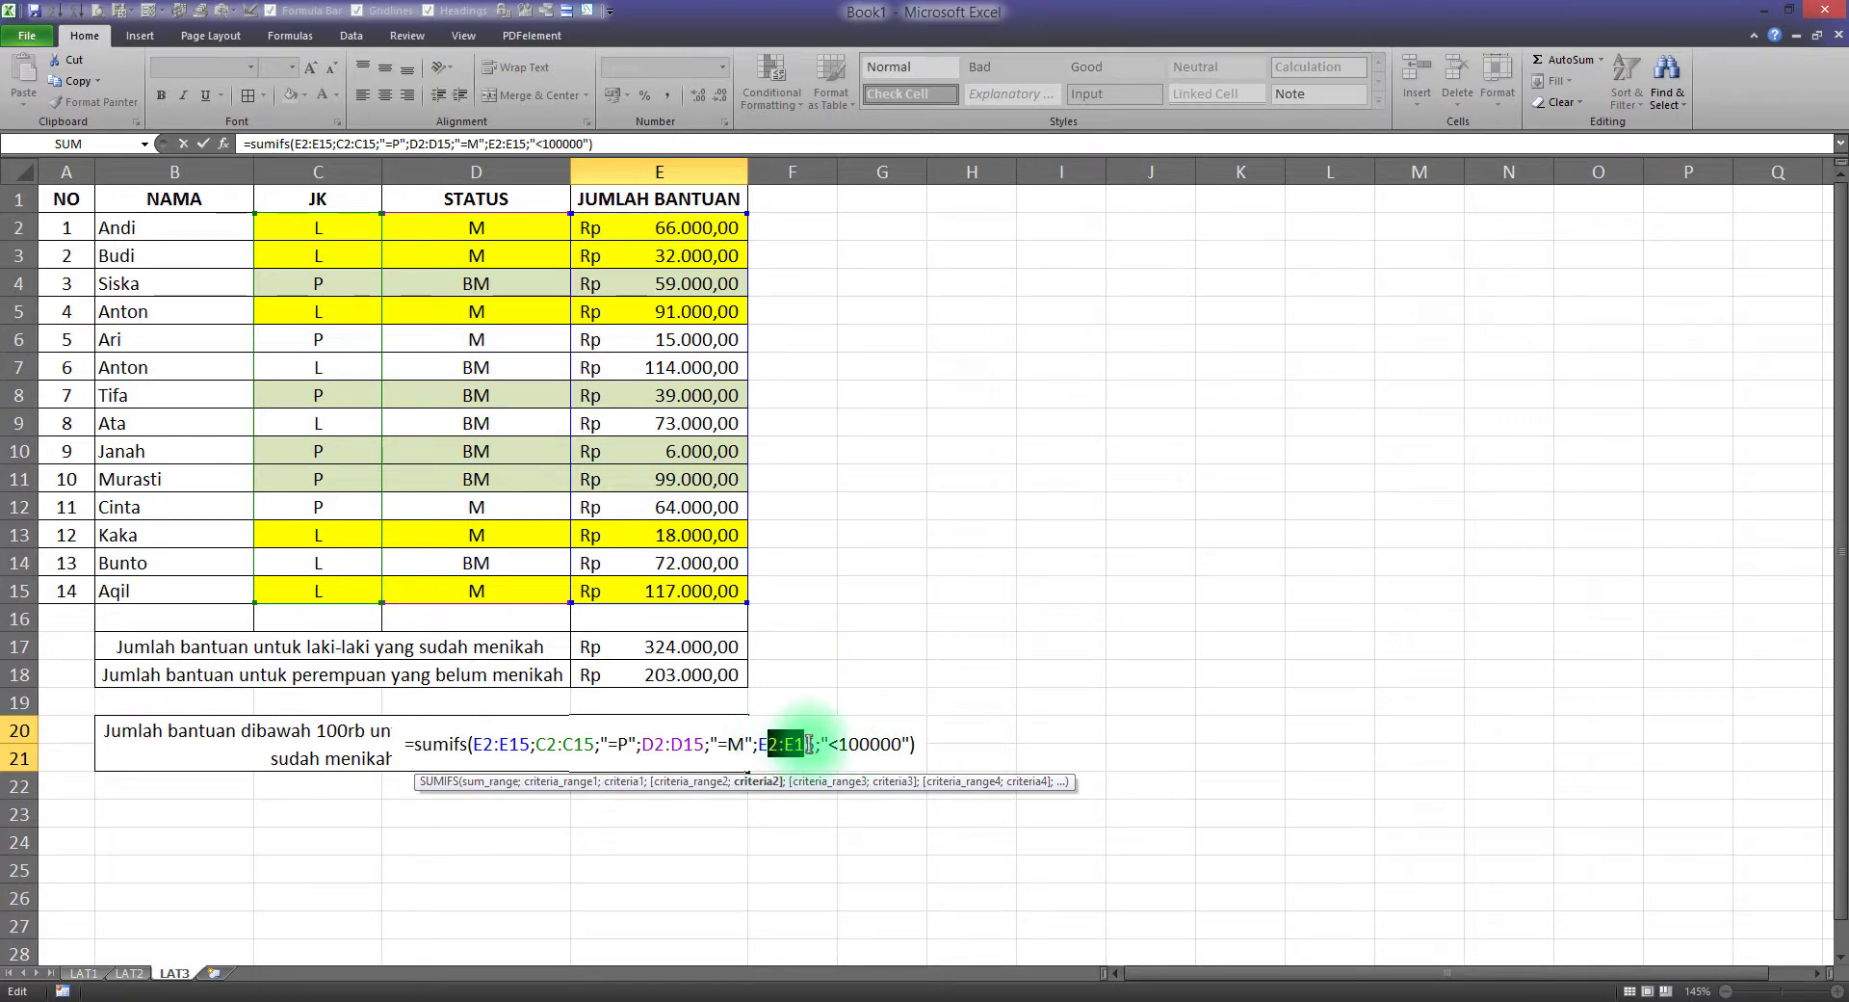
click(838, 744)
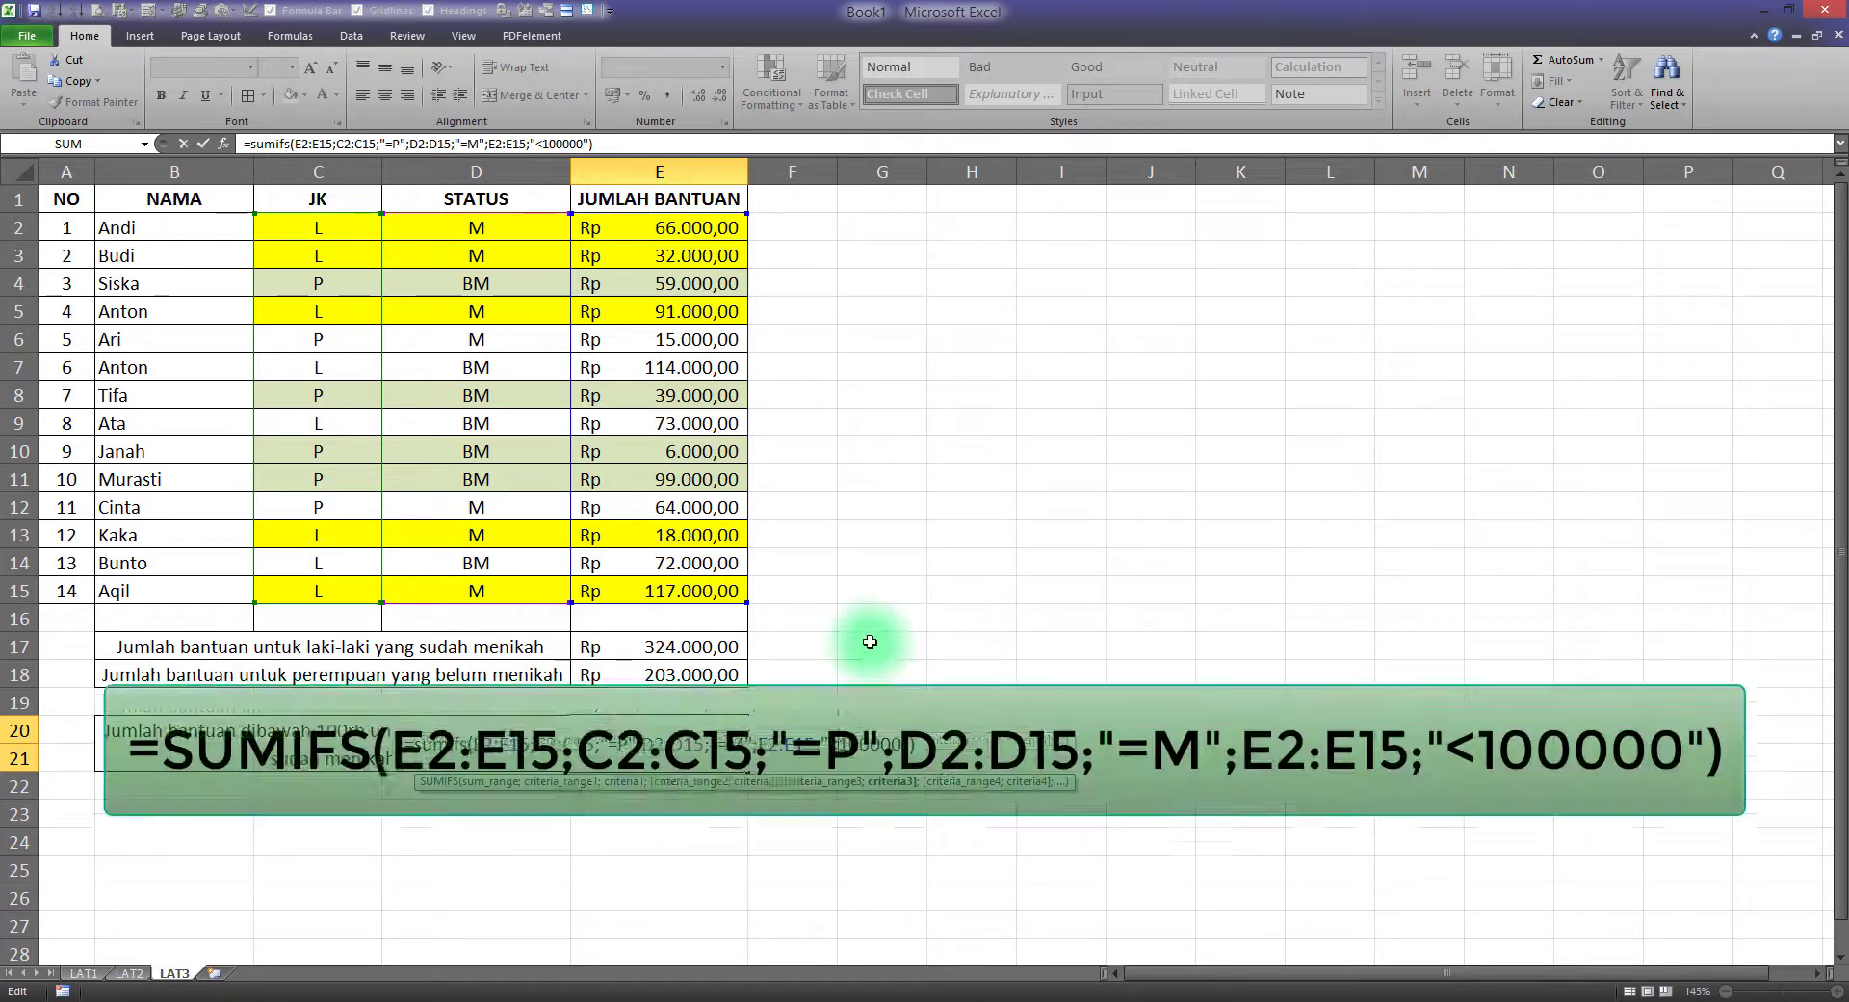
Commit the SUMIFS formula in E20 and format the cell in the Rp Indonesian accounting format
key(Return)
click(721, 726)
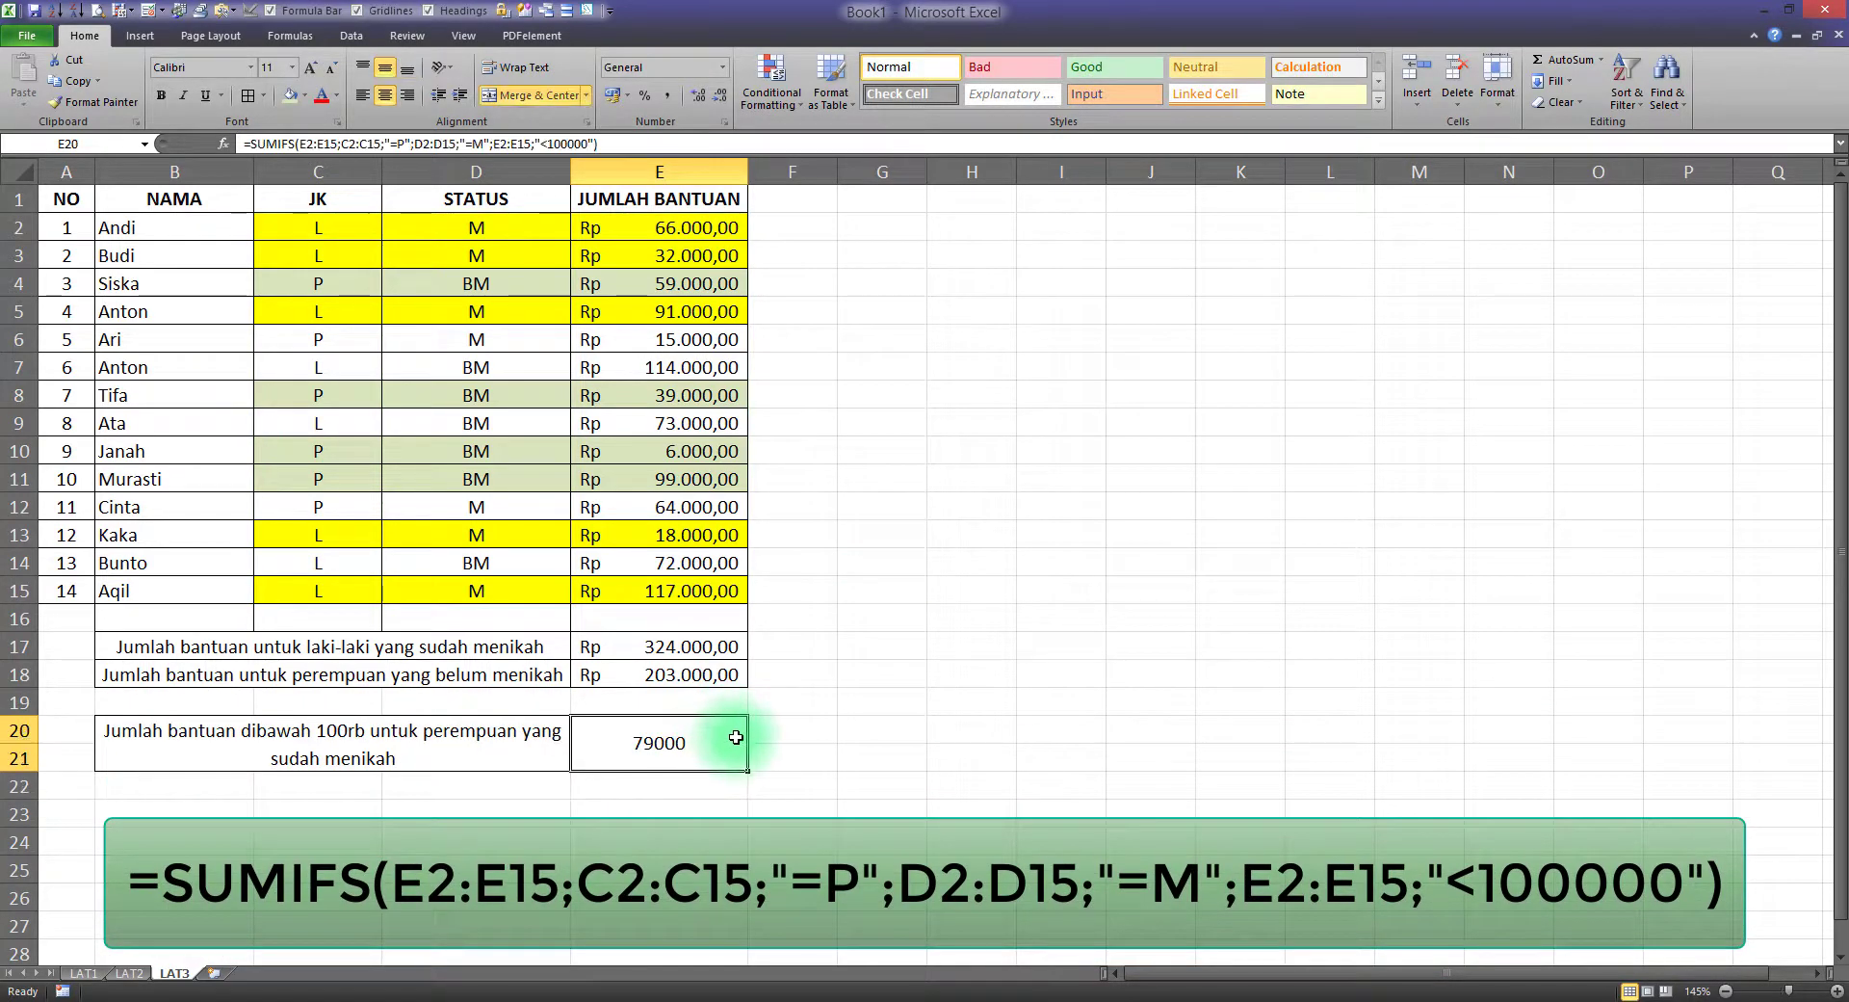
click(628, 98)
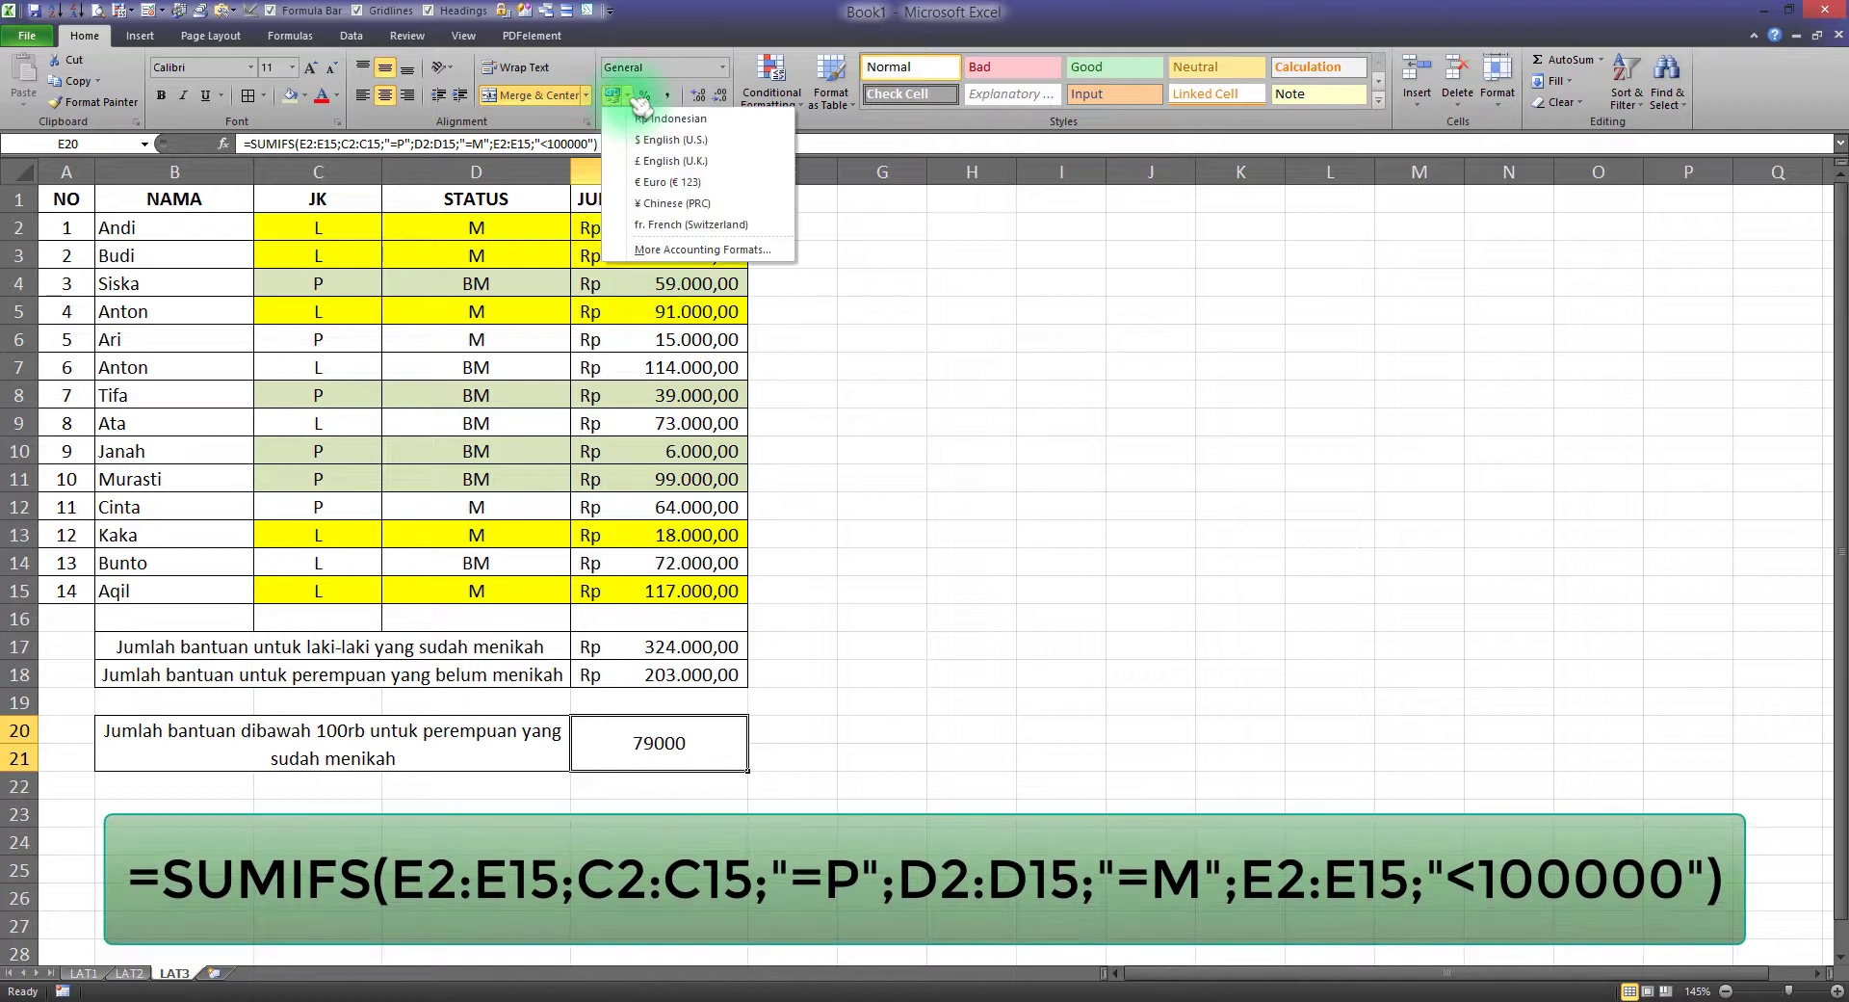
click(648, 120)
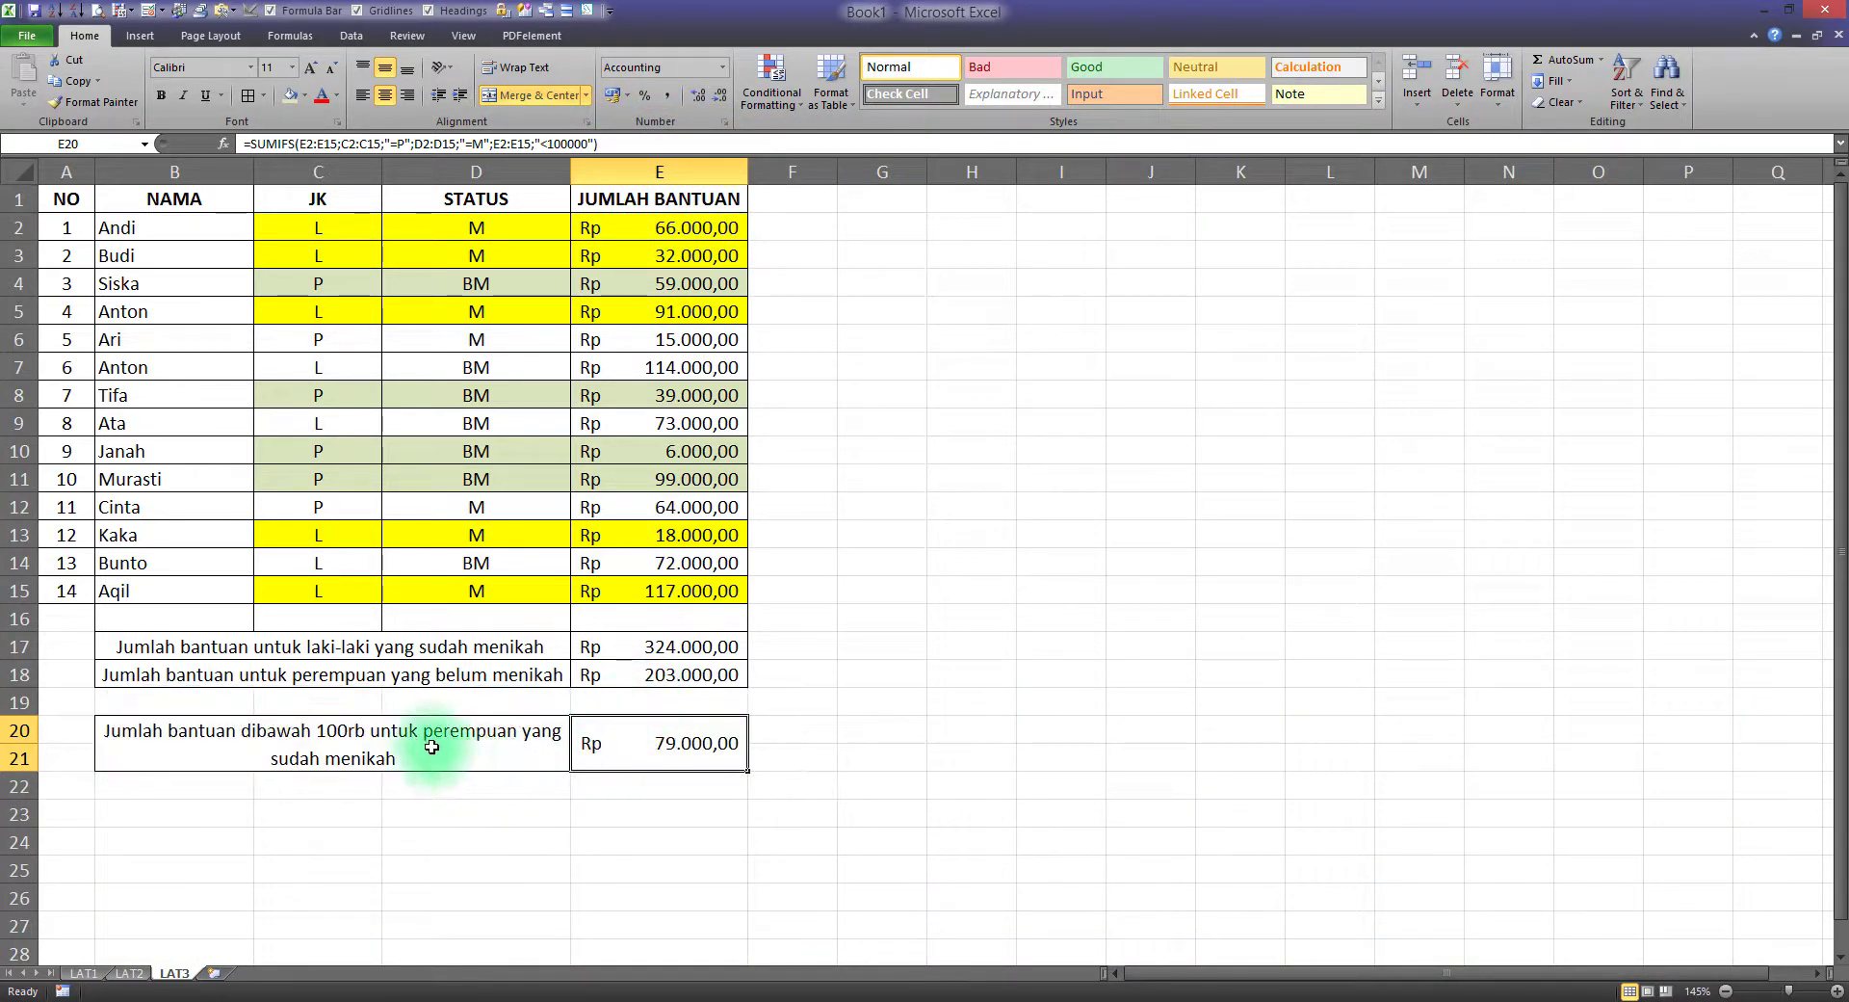
Fill the matching married-women rows C6:E6 and C12:E12 with light purple
click(337, 289)
drag(348, 339, 634, 346)
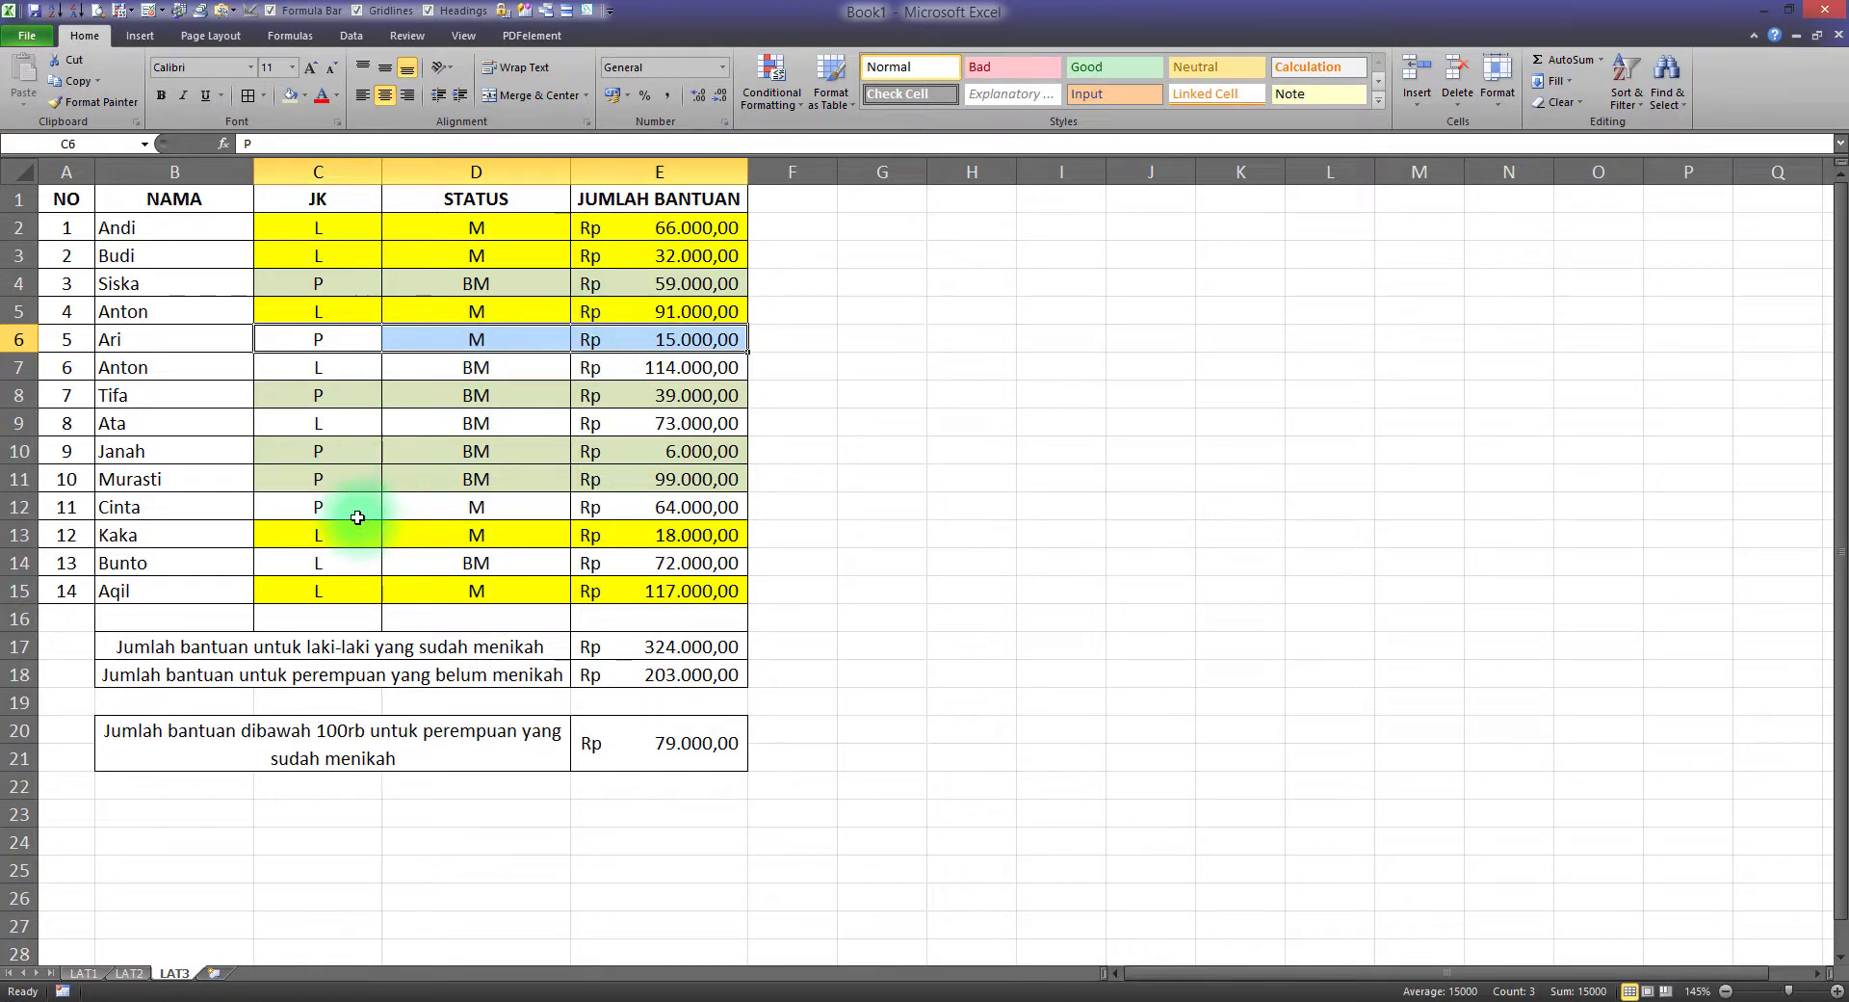
drag(357, 517, 682, 514)
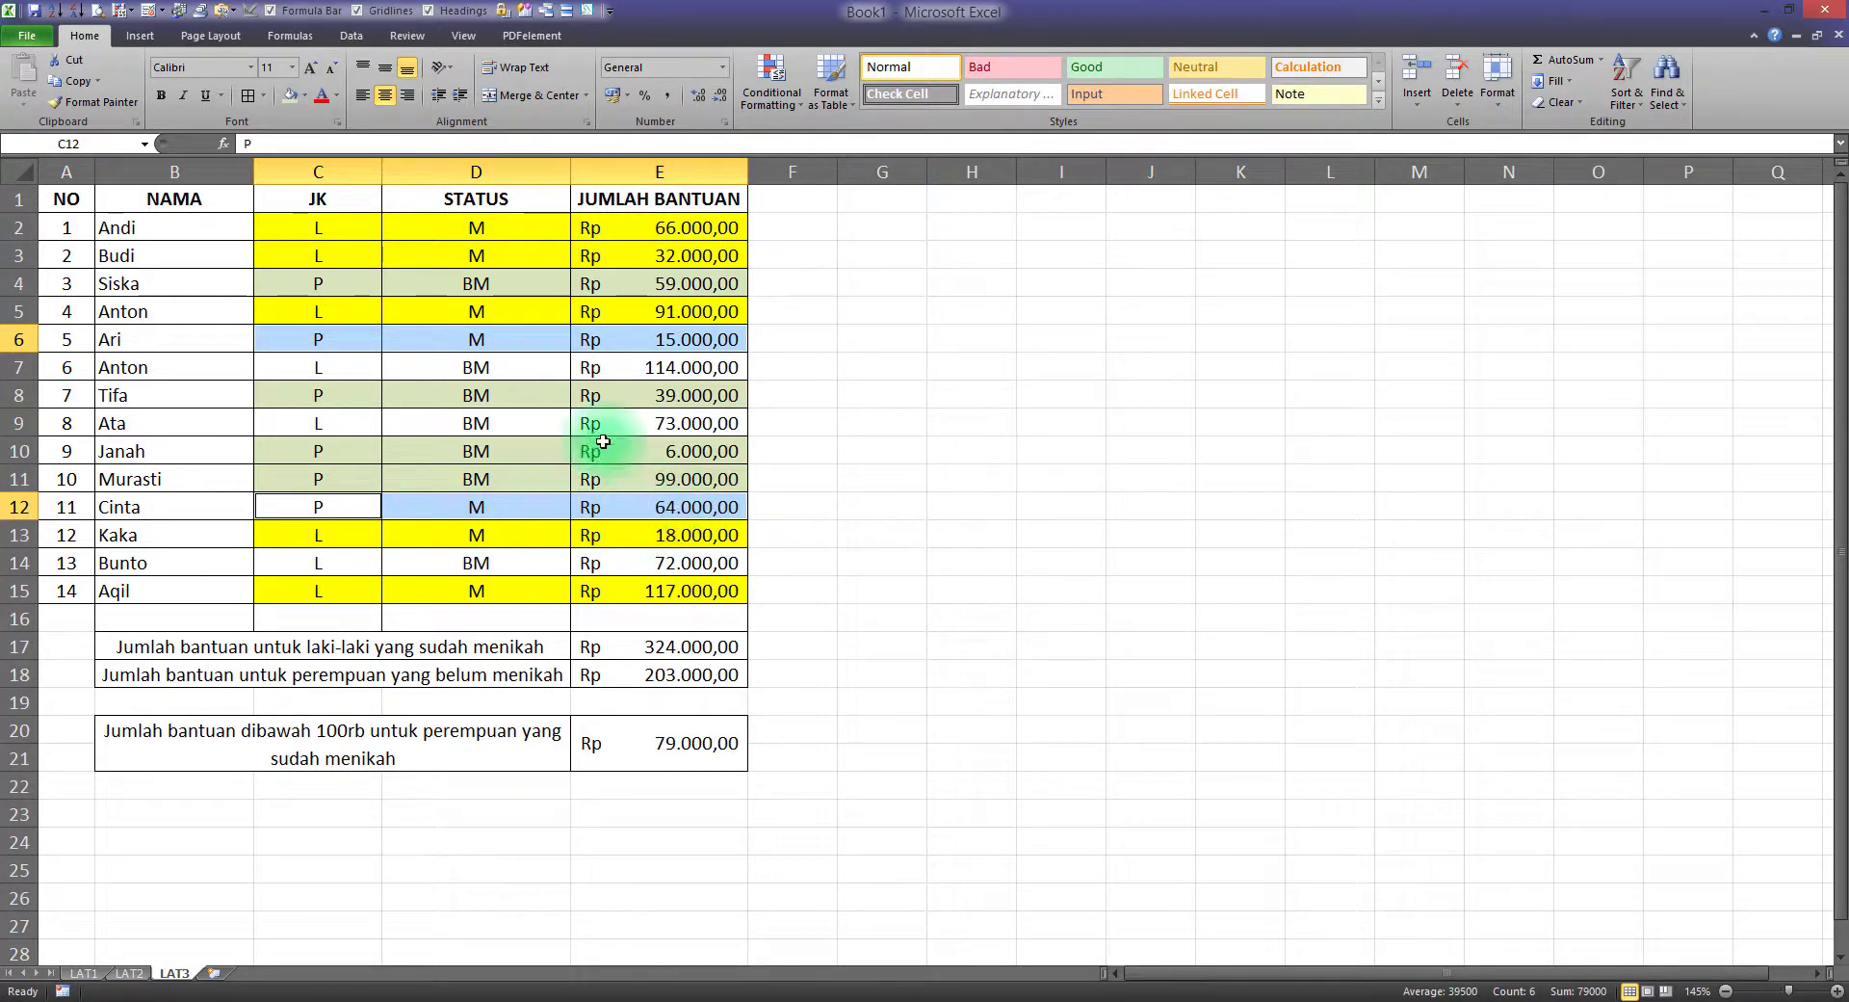
click(305, 94)
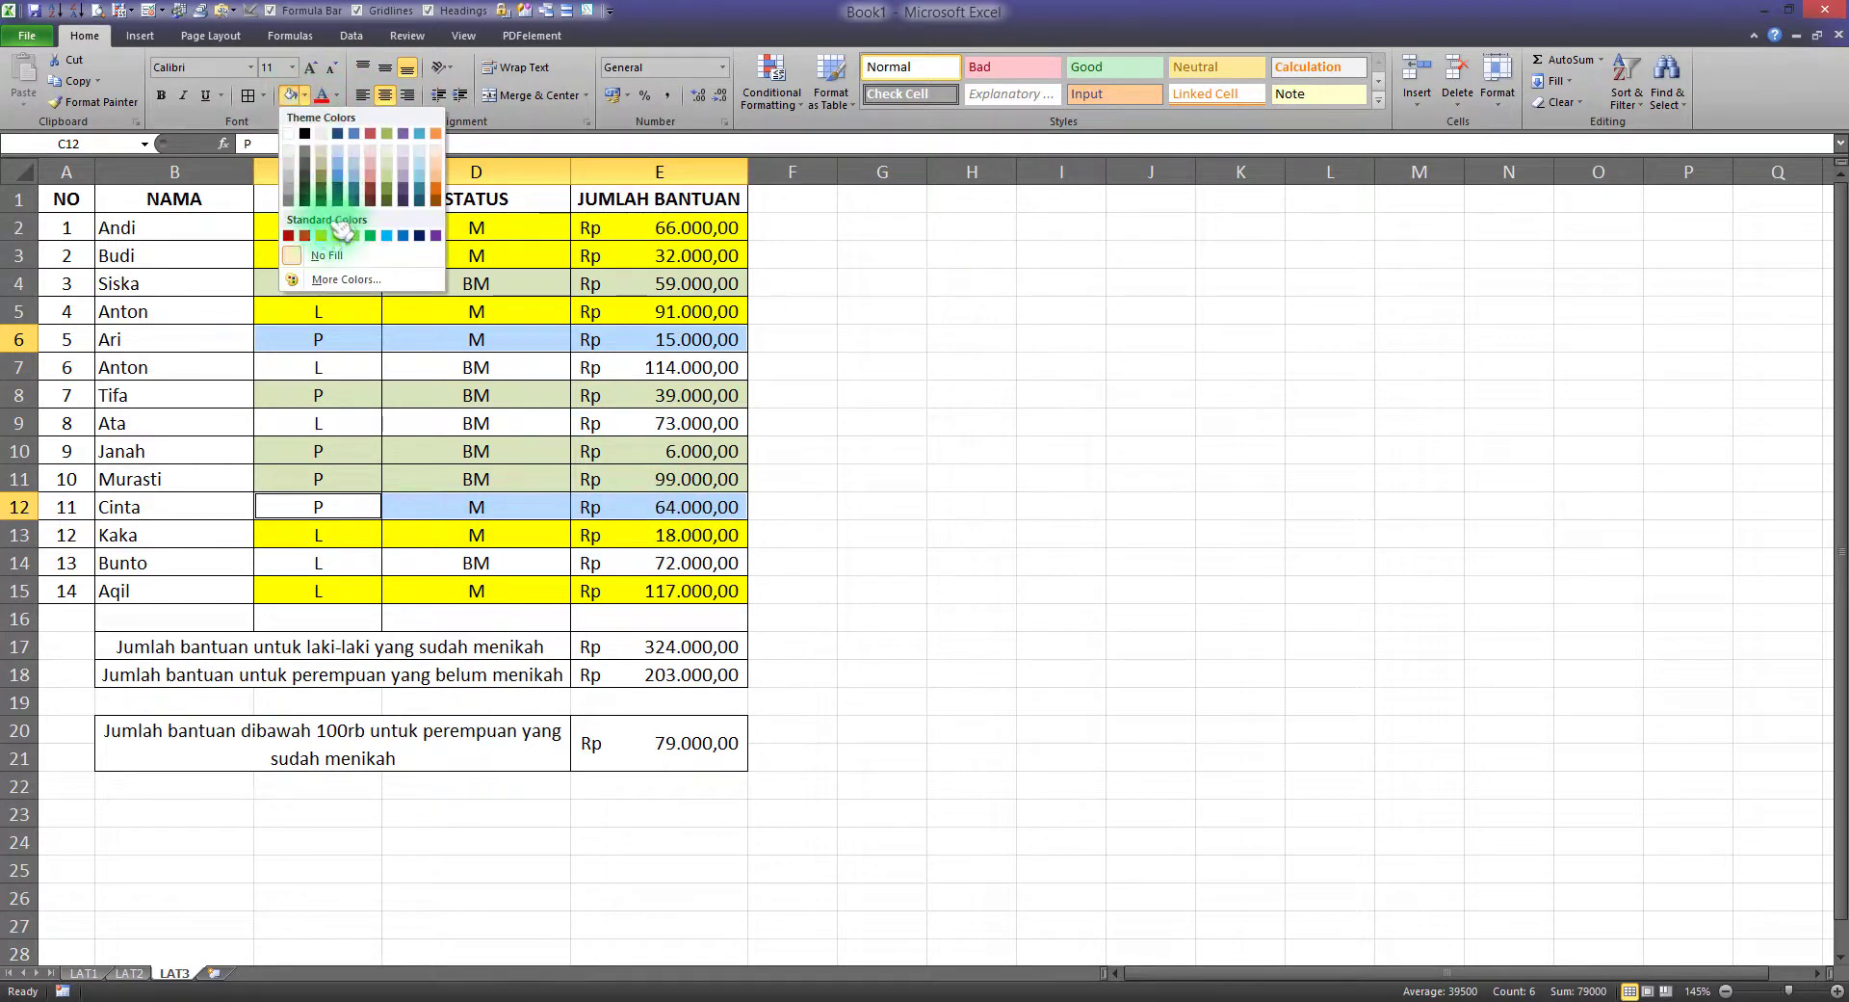
click(402, 176)
Compare the sum of the purple-highlighted amounts in E6 and E12 with the E20 formula result
click(689, 339)
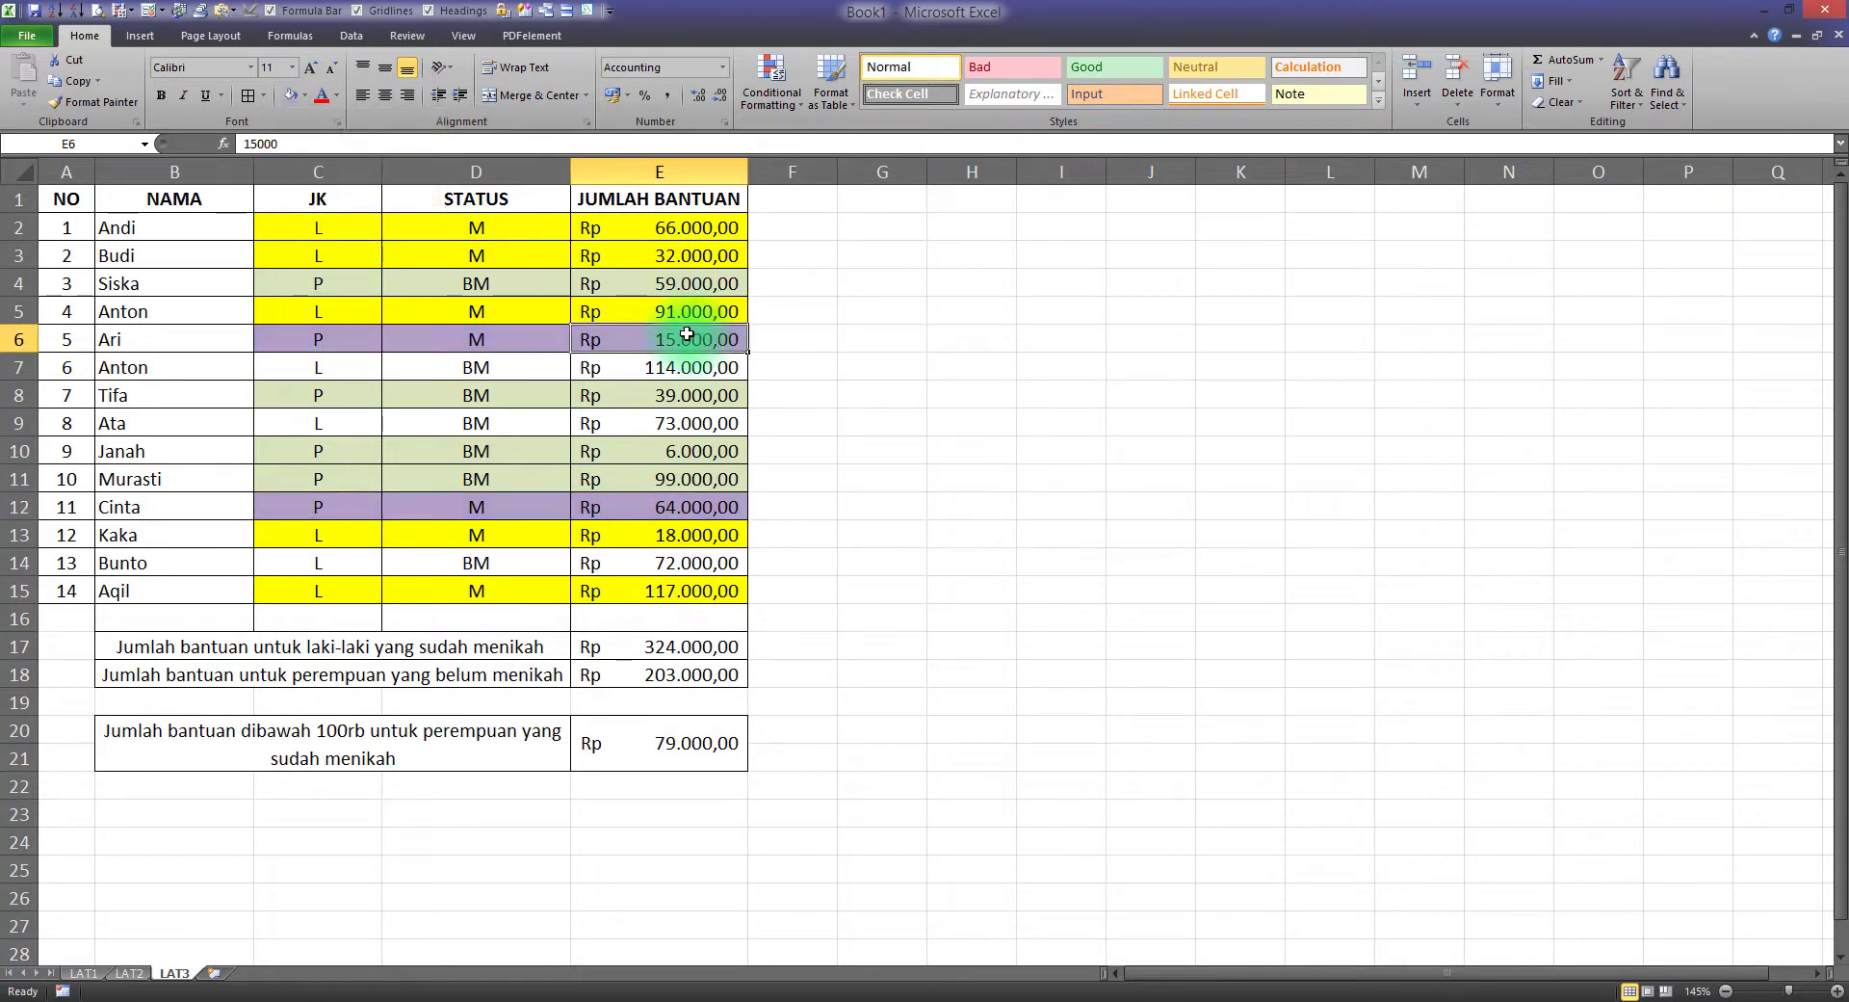
ctrl+click(717, 514)
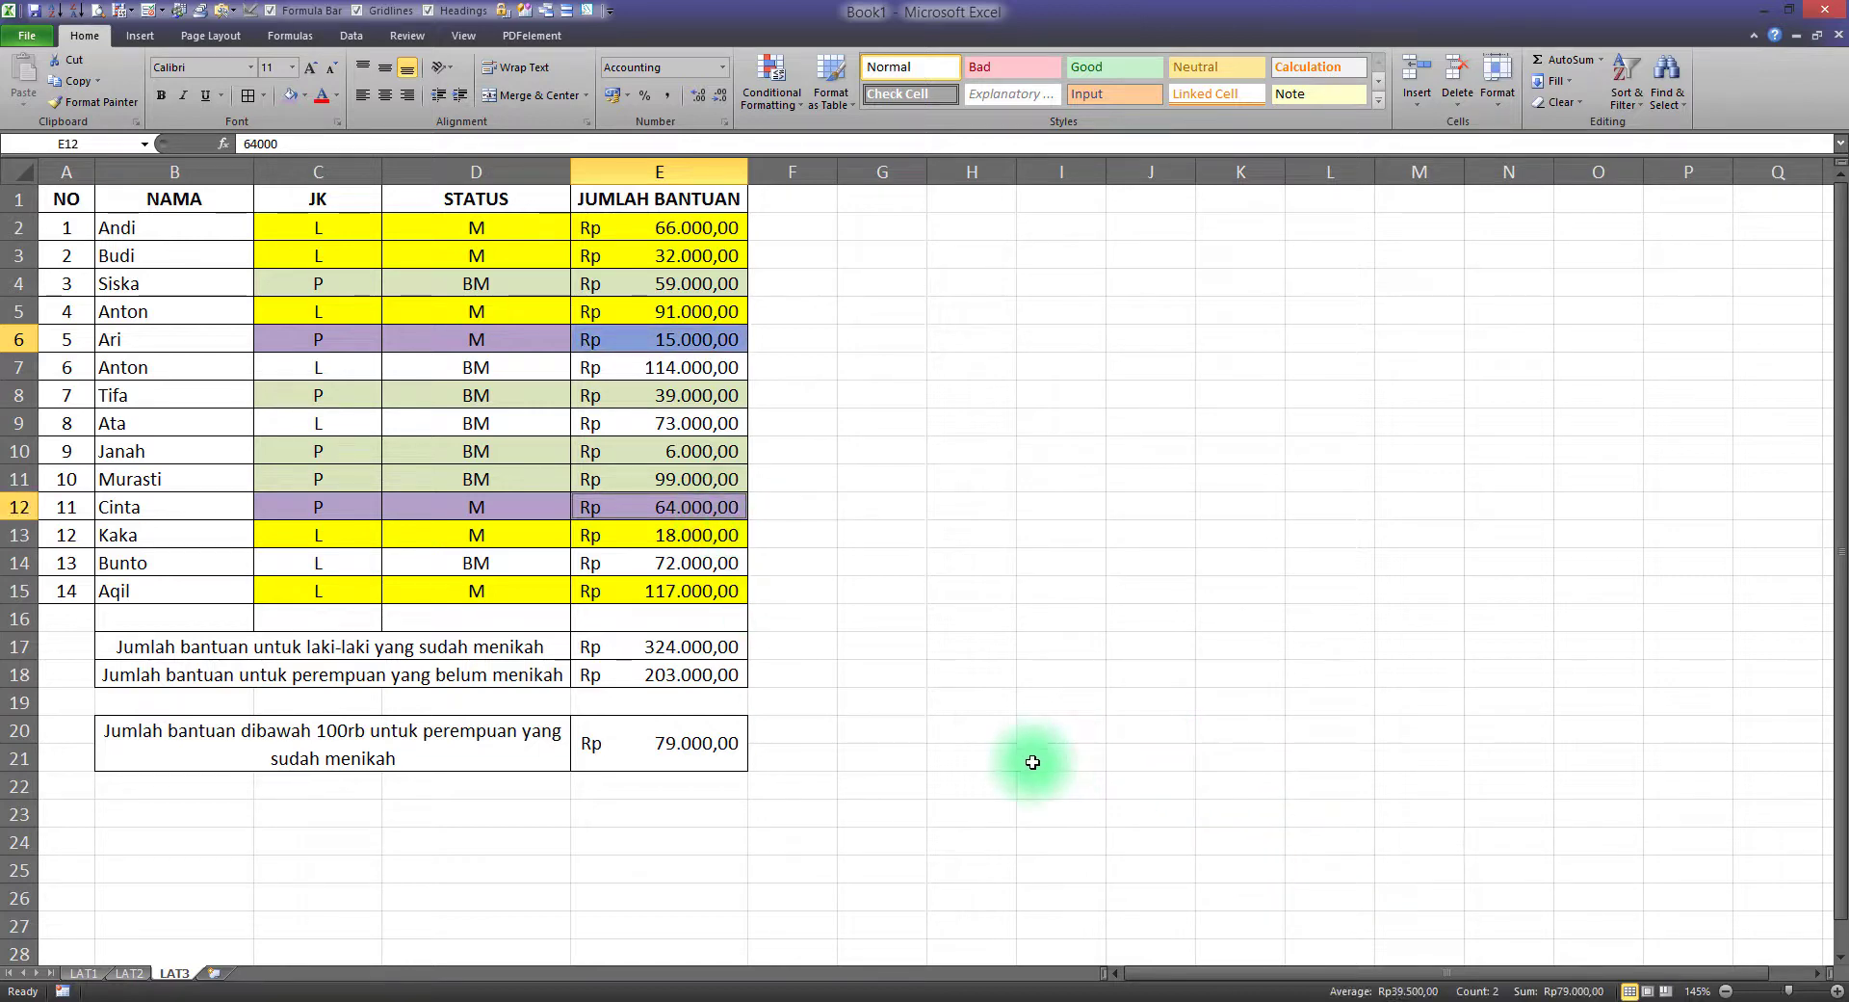
click(819, 759)
click(807, 603)
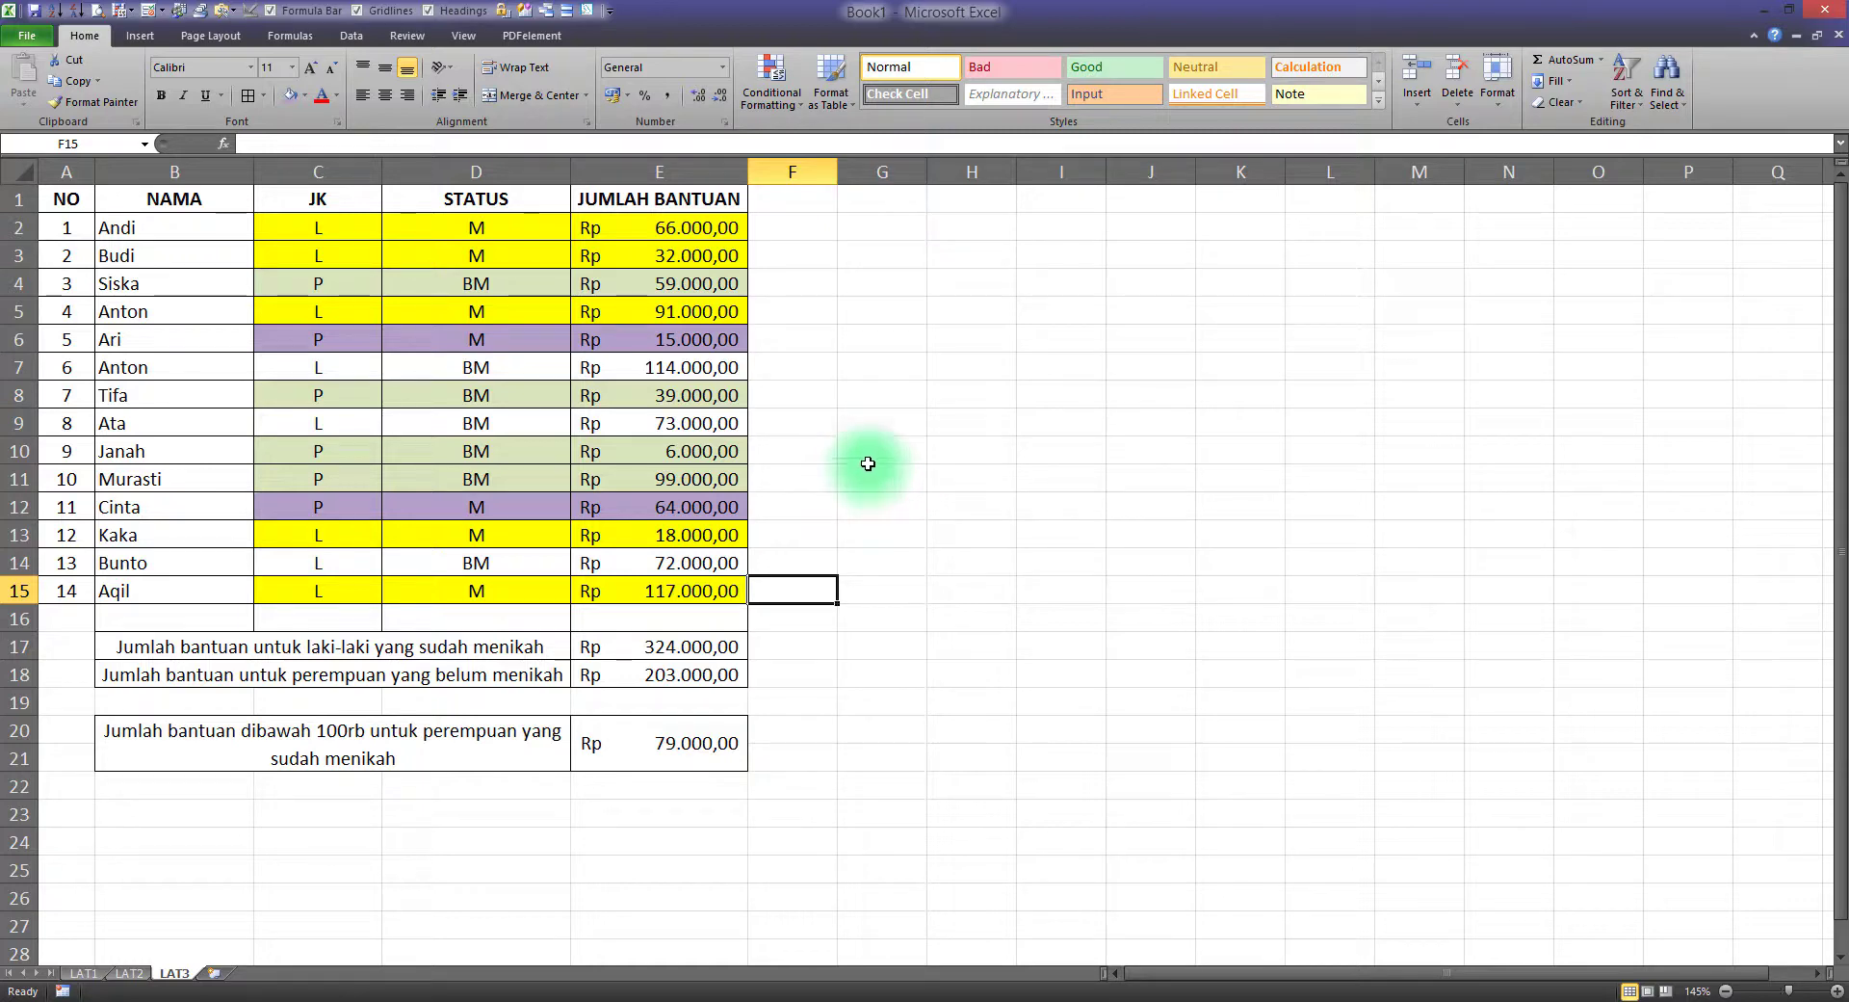
click(897, 365)
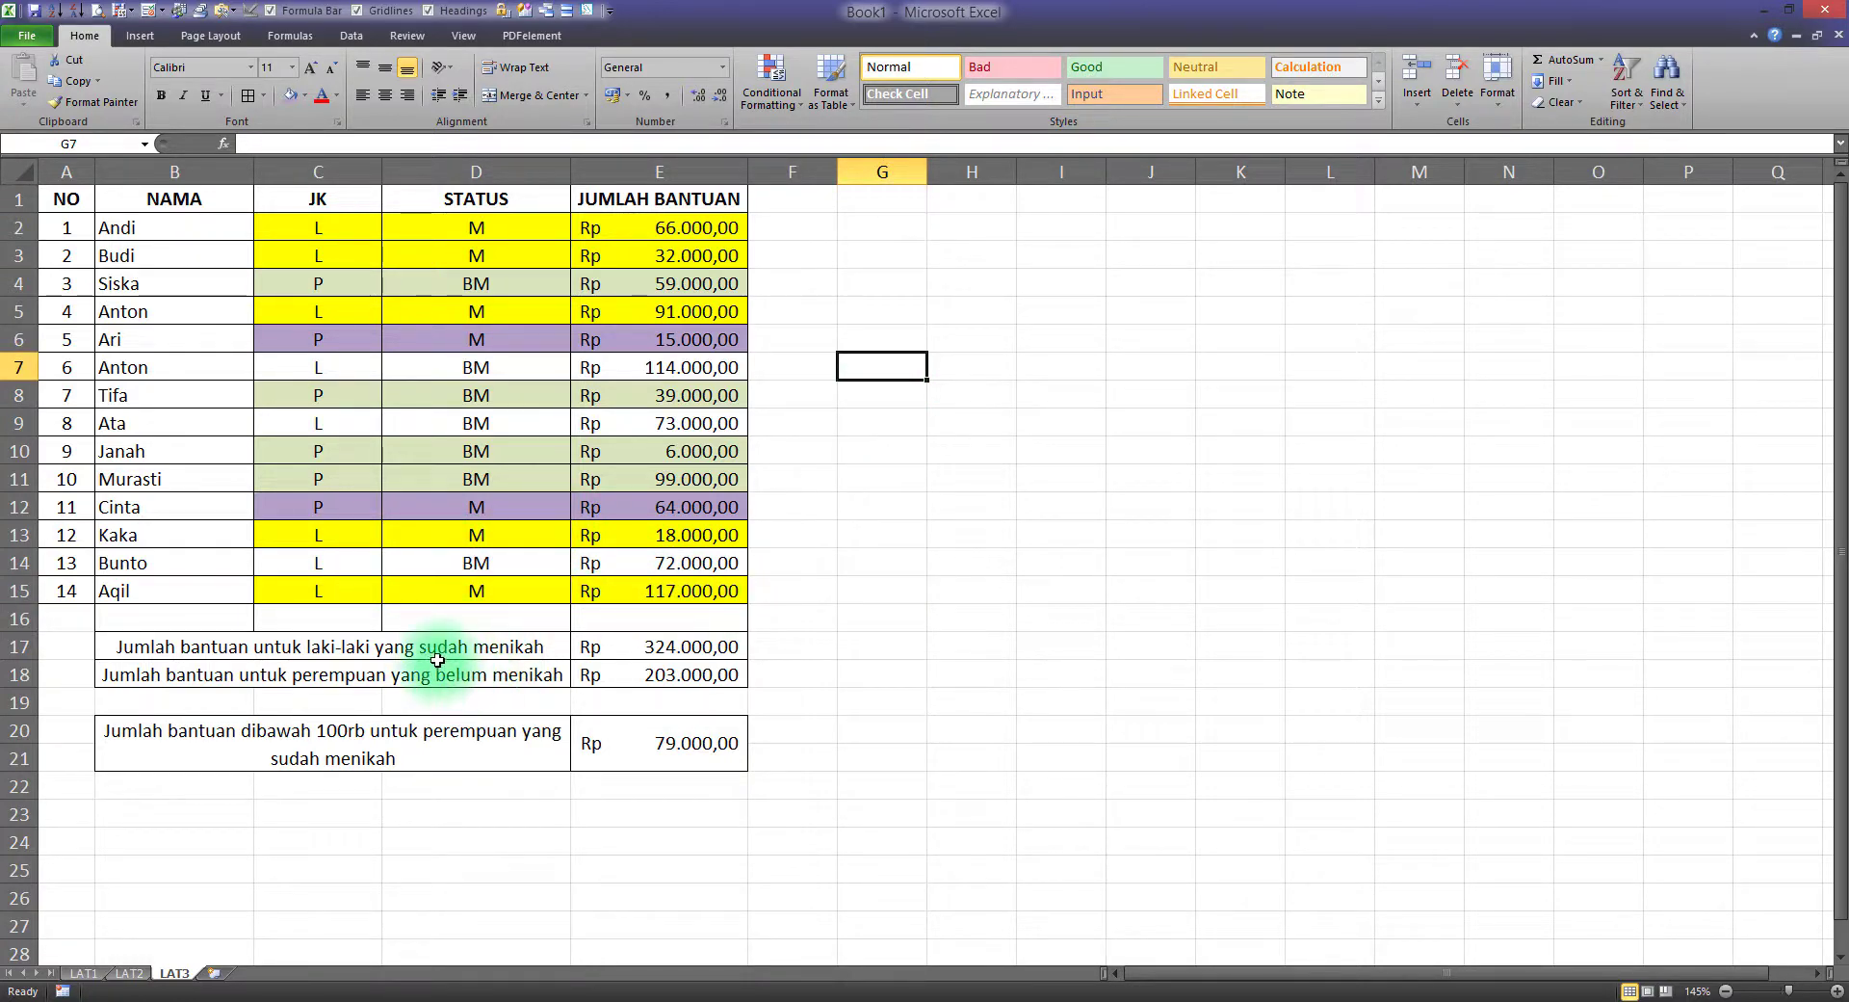
click(894, 499)
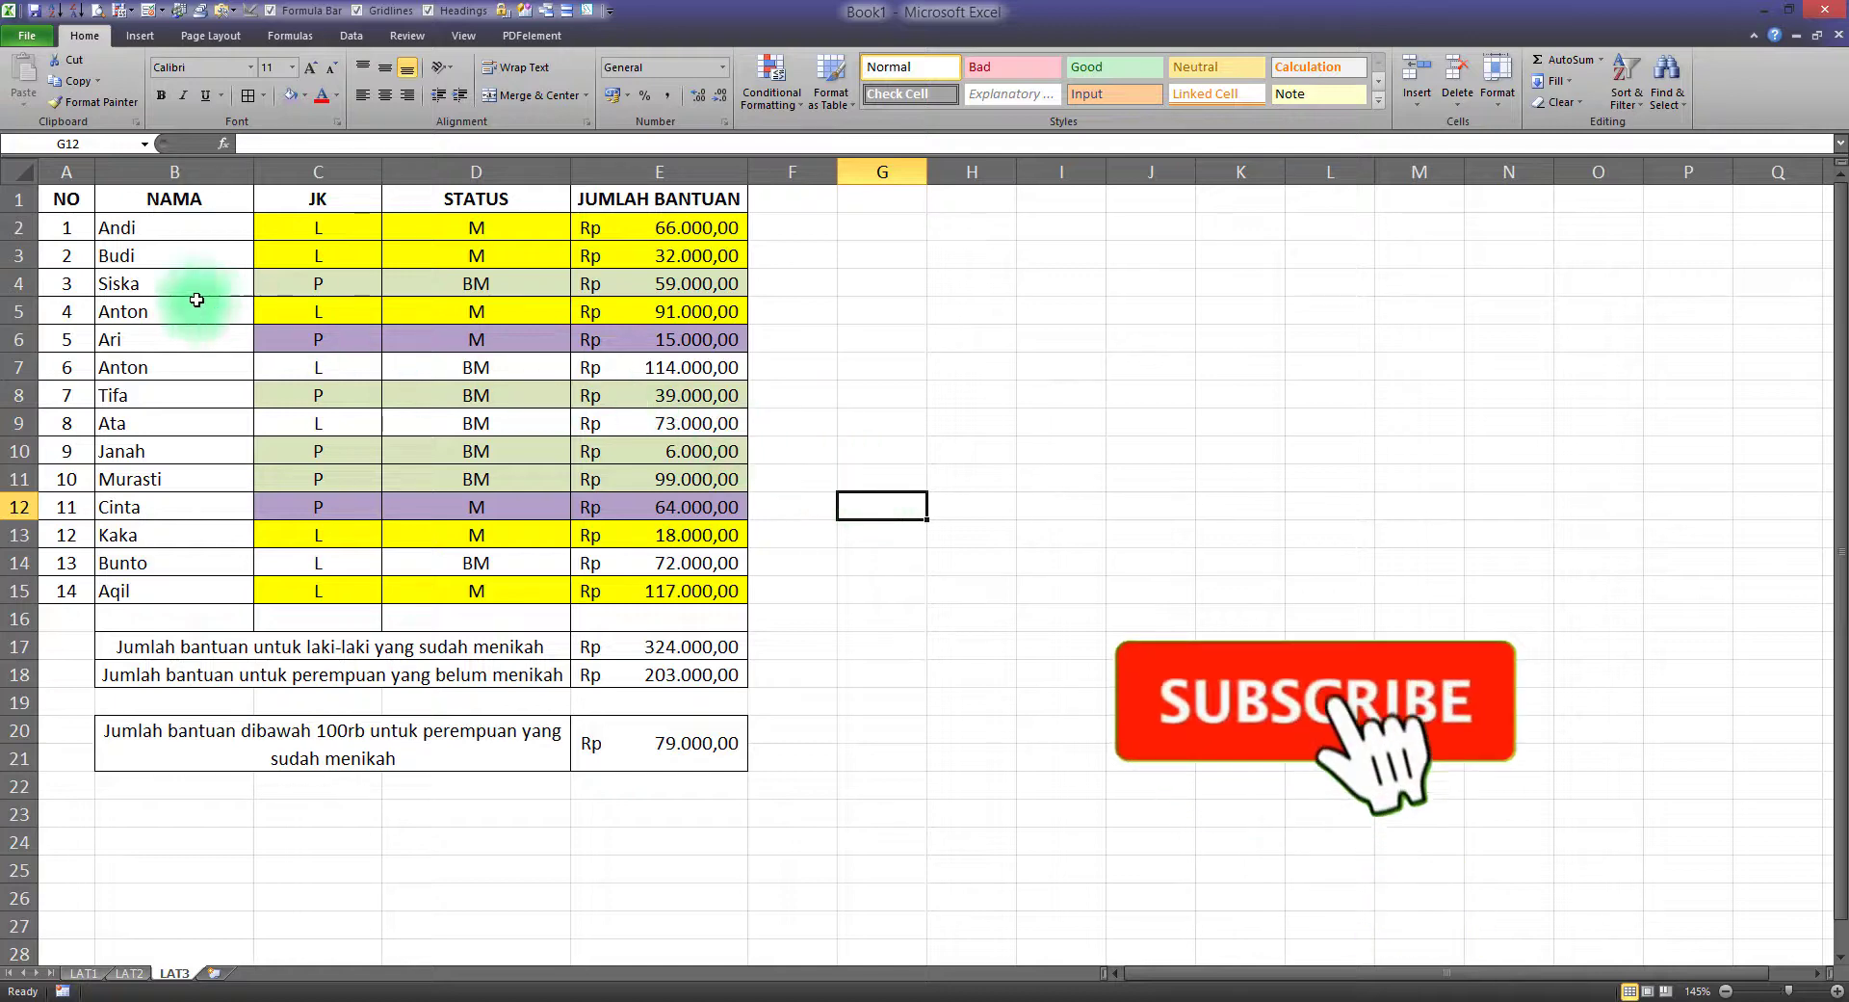
click(76, 204)
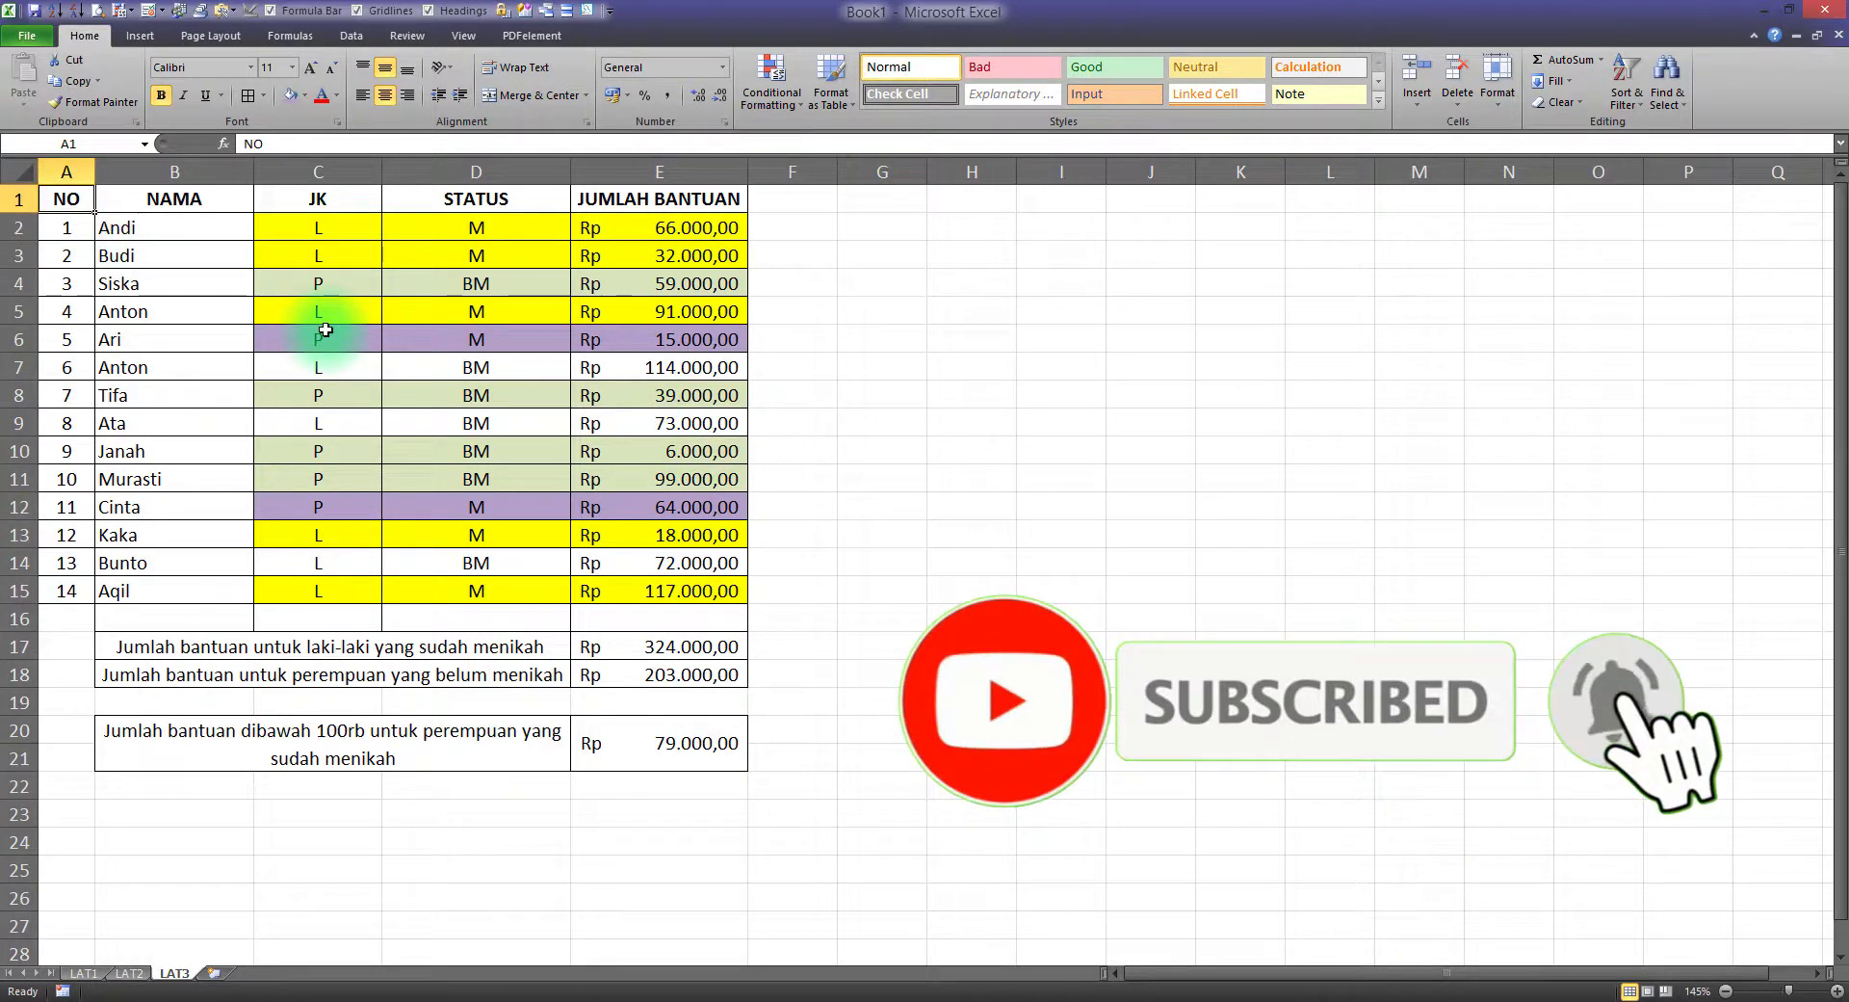